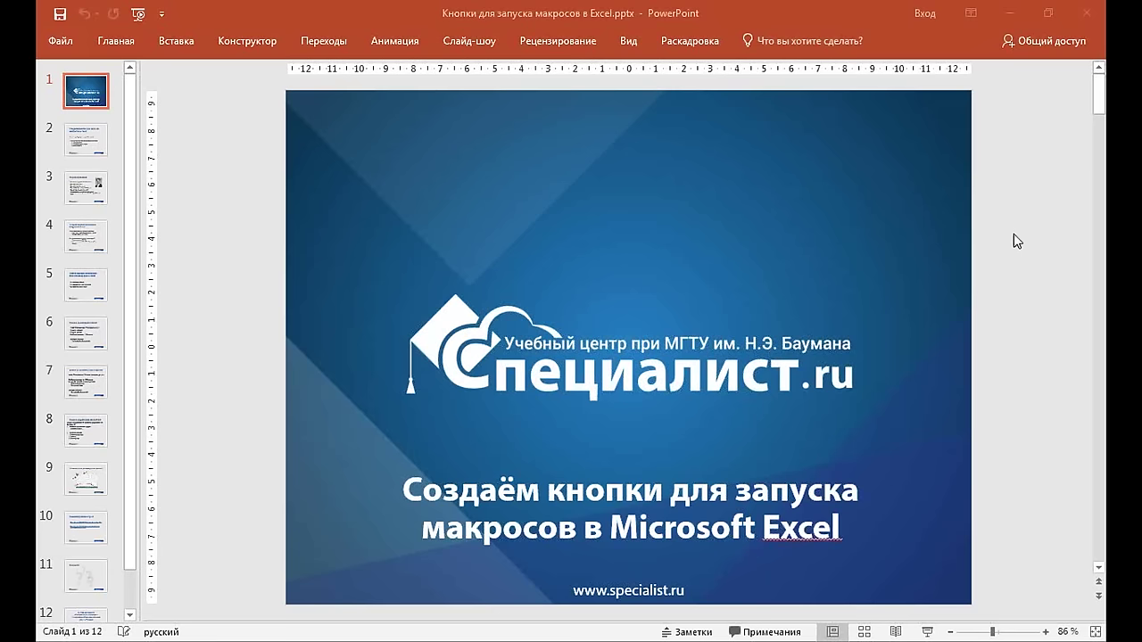
Move through slide 2 to slide 3, 'О преподавателе', about the instructor
{"action": "left_click", "coordinate": [87, 147]}
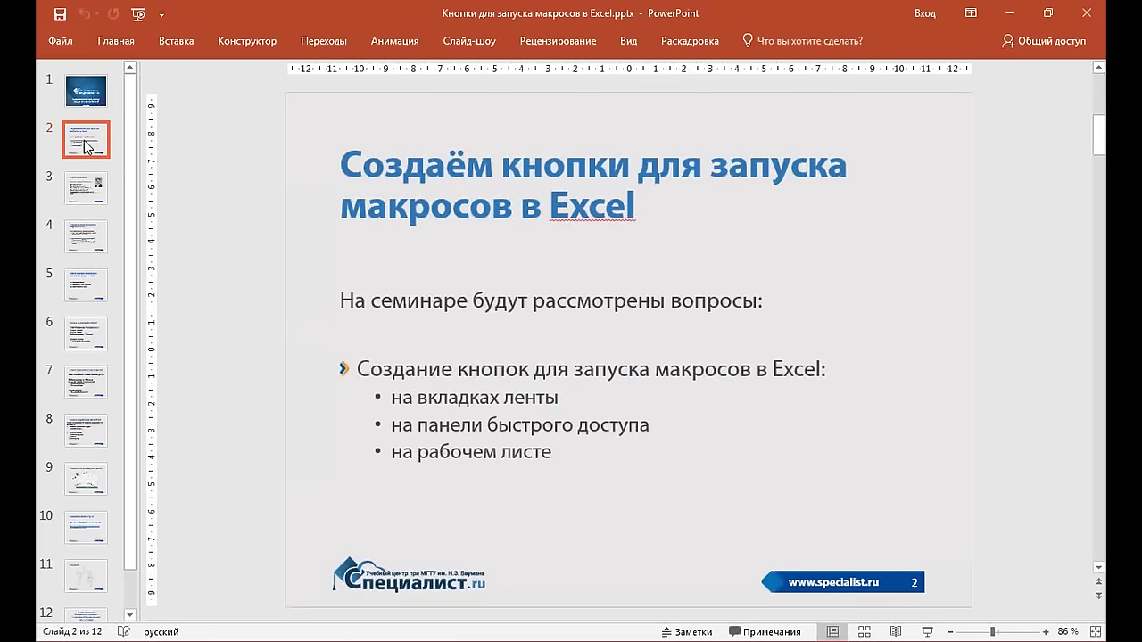
{"action": "left_click", "coordinate": [93, 186]}
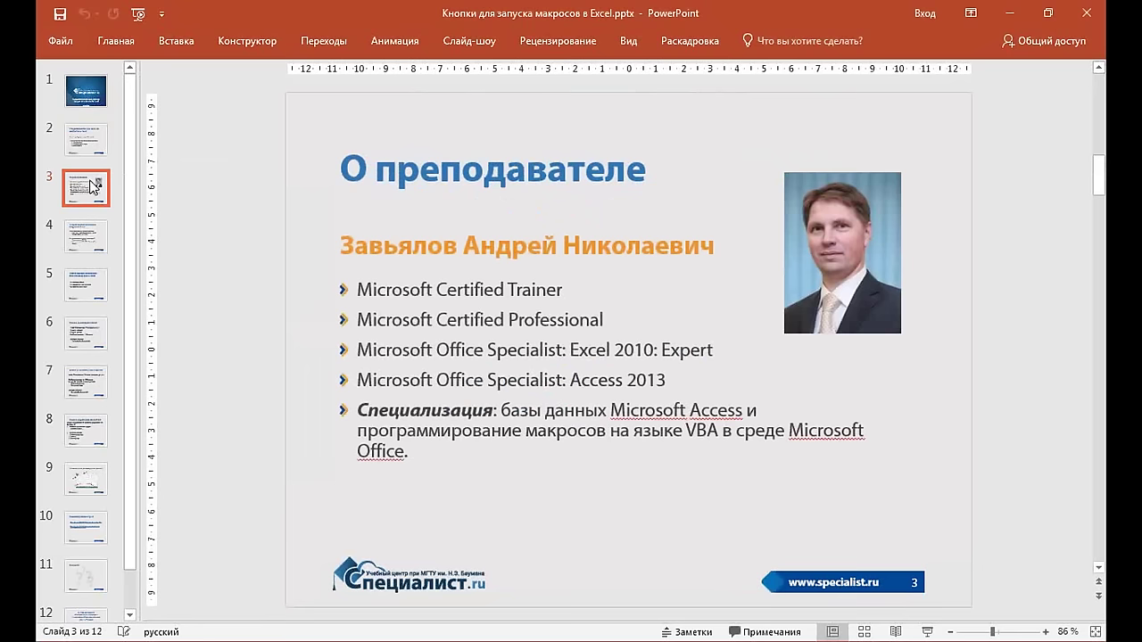
Show slide 4 on macro file types (*.xlsm, *.xlsb) and ways to run macros
{"action": "left_click", "coordinate": [86, 245]}
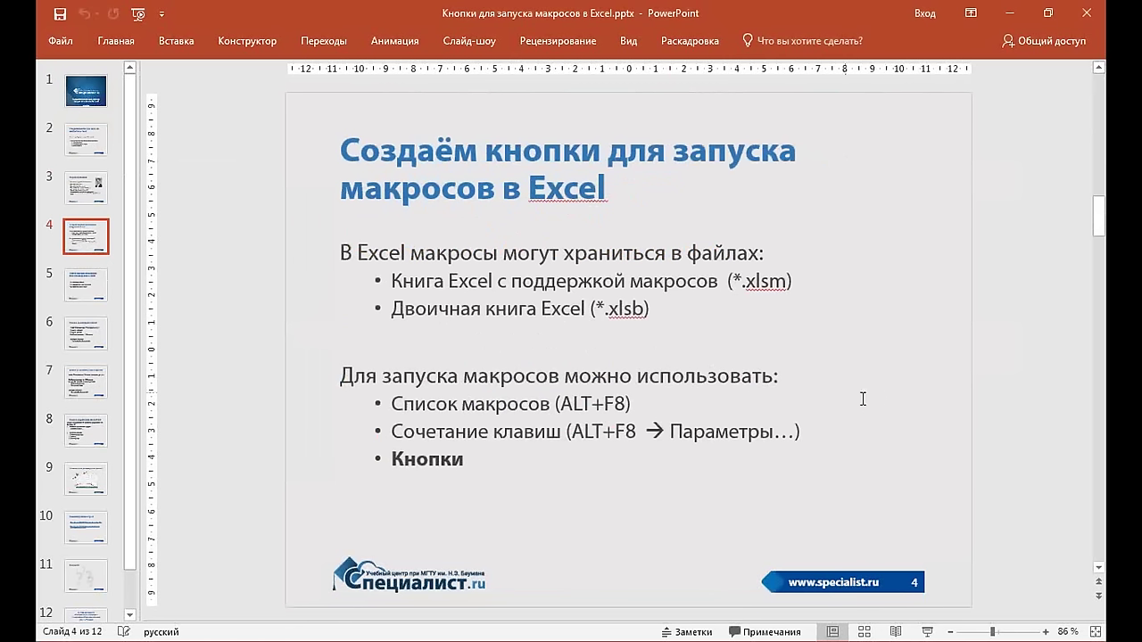
Highlight the *.xlsm and *.xlsb file-type lines, then place the СЕМИНАР Excel folder window over the slide
{"action": "left_click_drag", "start_coordinate": [393, 282], "coordinate": [724, 282]}
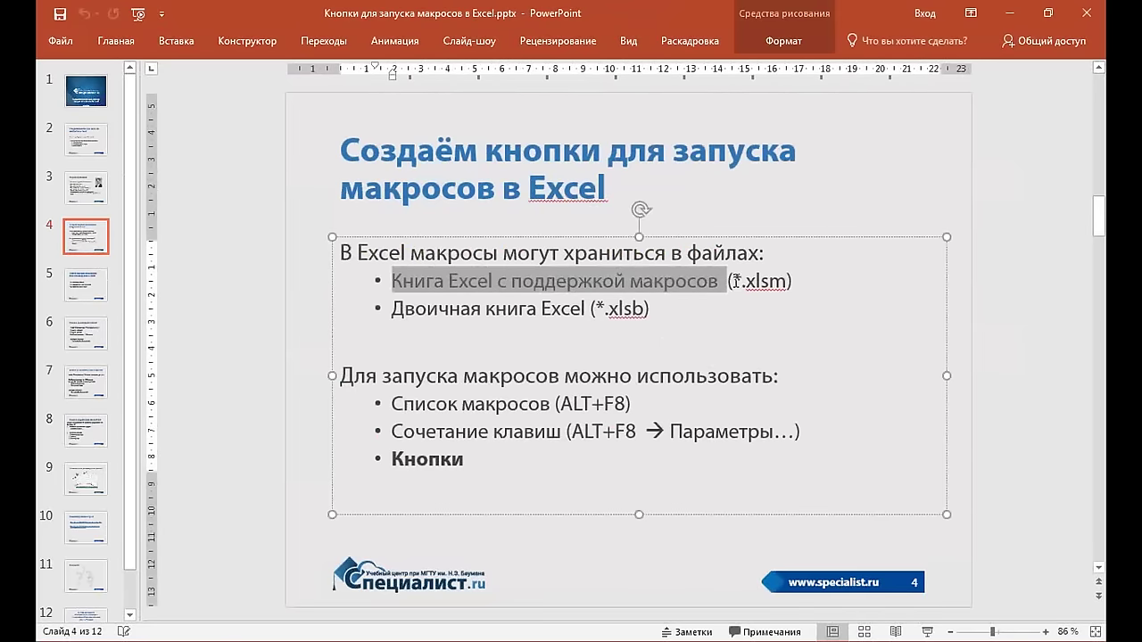
{"action": "left_click_drag", "start_coordinate": [734, 281], "coordinate": [787, 282]}
{"action": "left_click", "coordinate": [450, 309]}
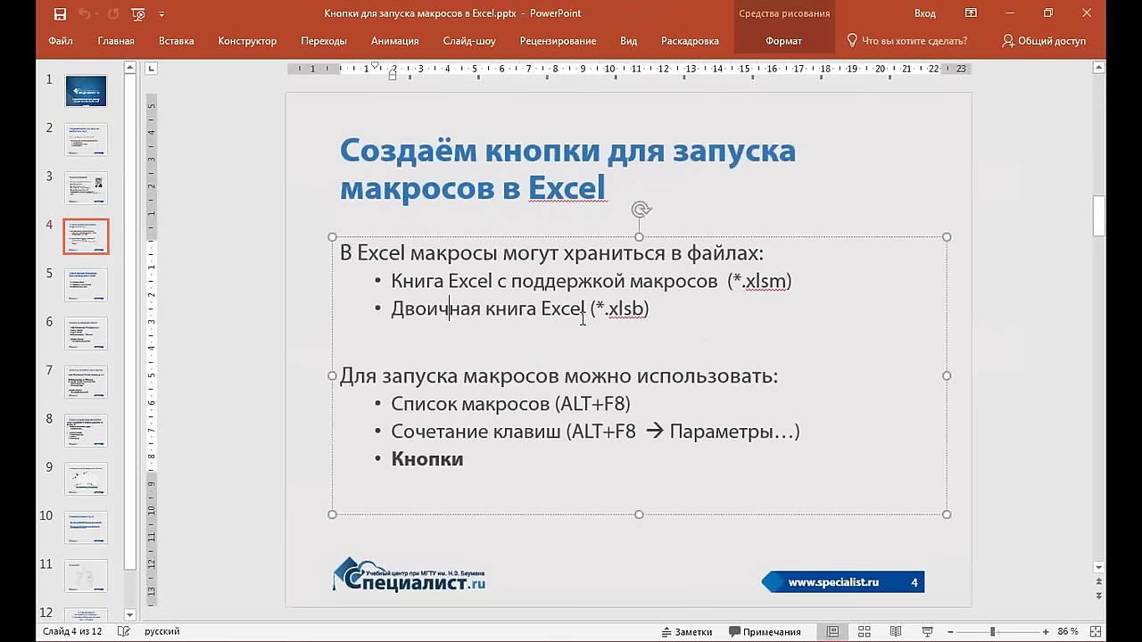
{"action": "left_click_drag", "start_coordinate": [594, 309], "coordinate": [648, 309]}
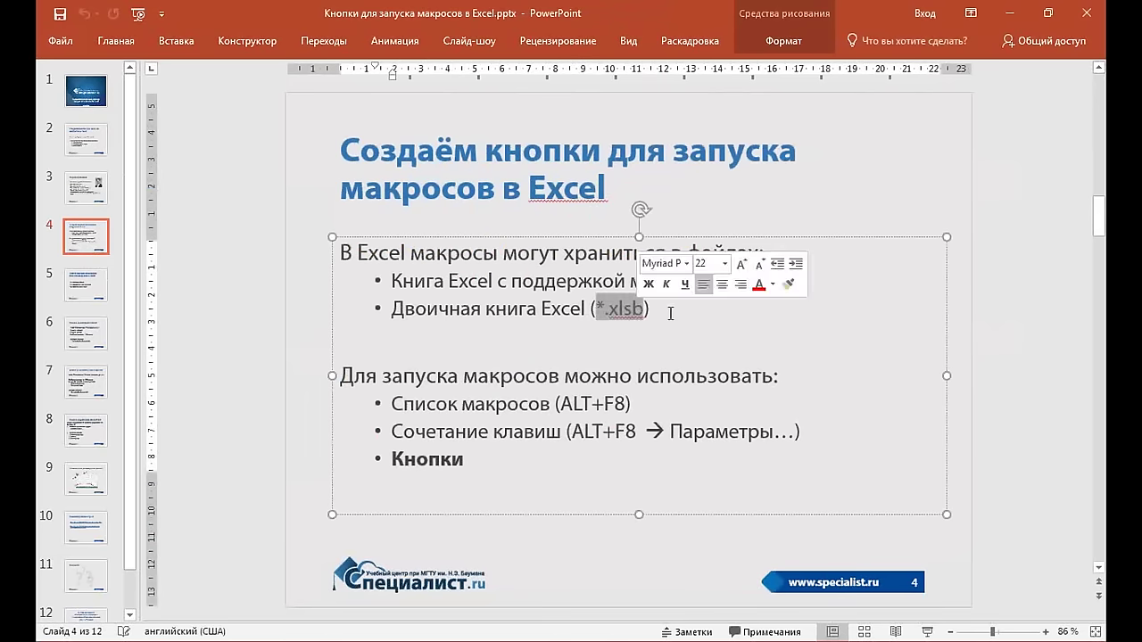
{"action": "left_click", "coordinate": [670, 315]}
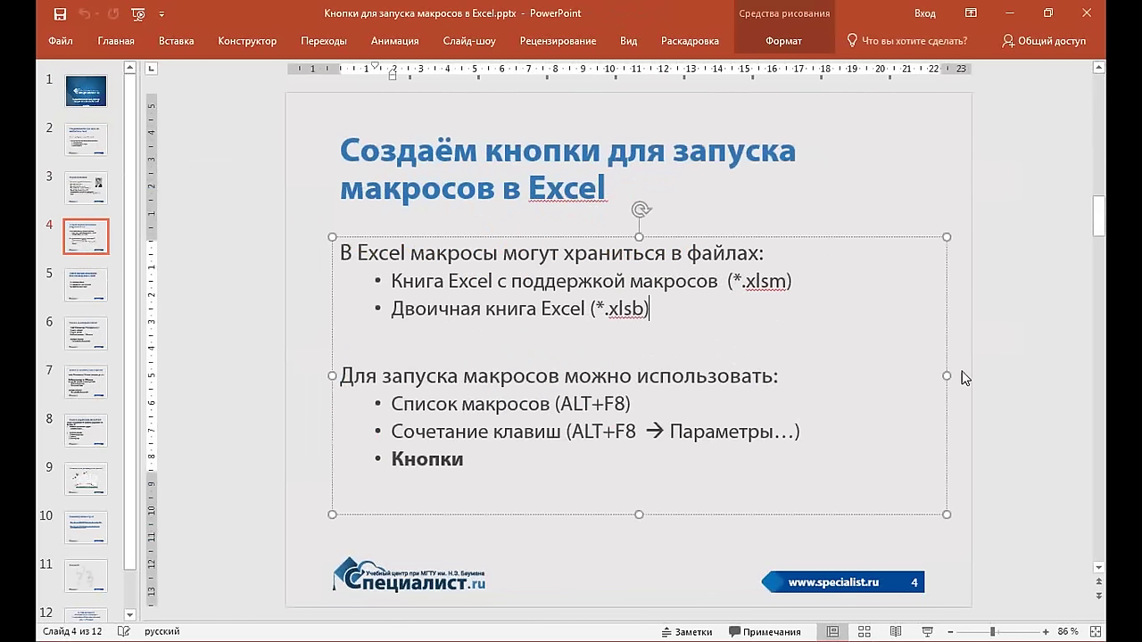
{"action": "left_click", "coordinate": [711, 411]}
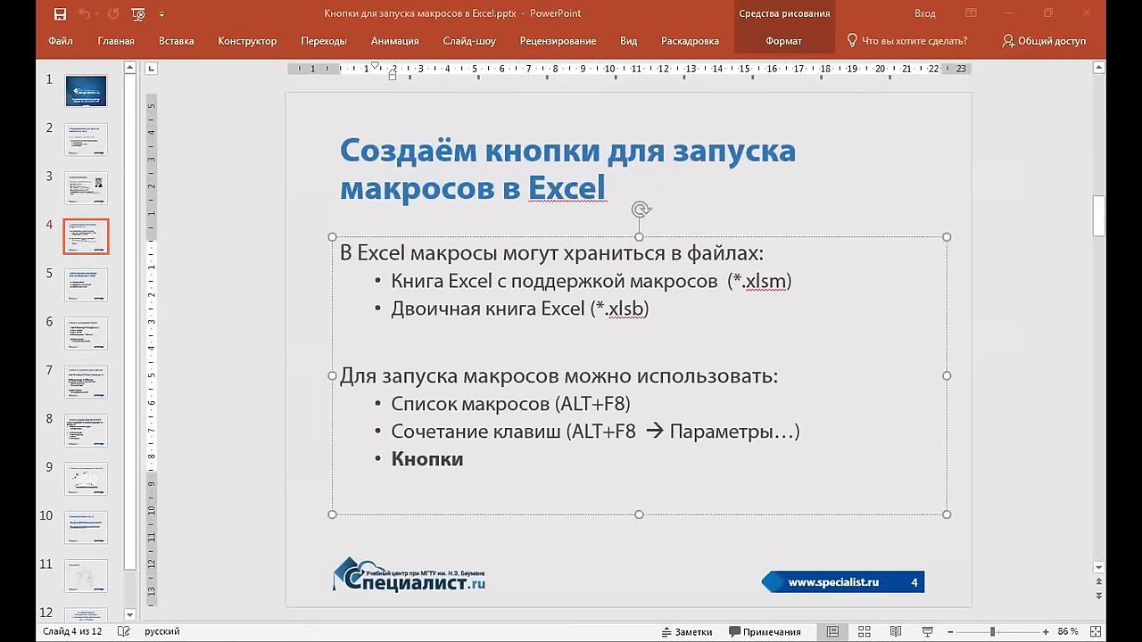
{"action": "left_click_drag", "start_coordinate": [991, 185], "coordinate": [866, 160]}
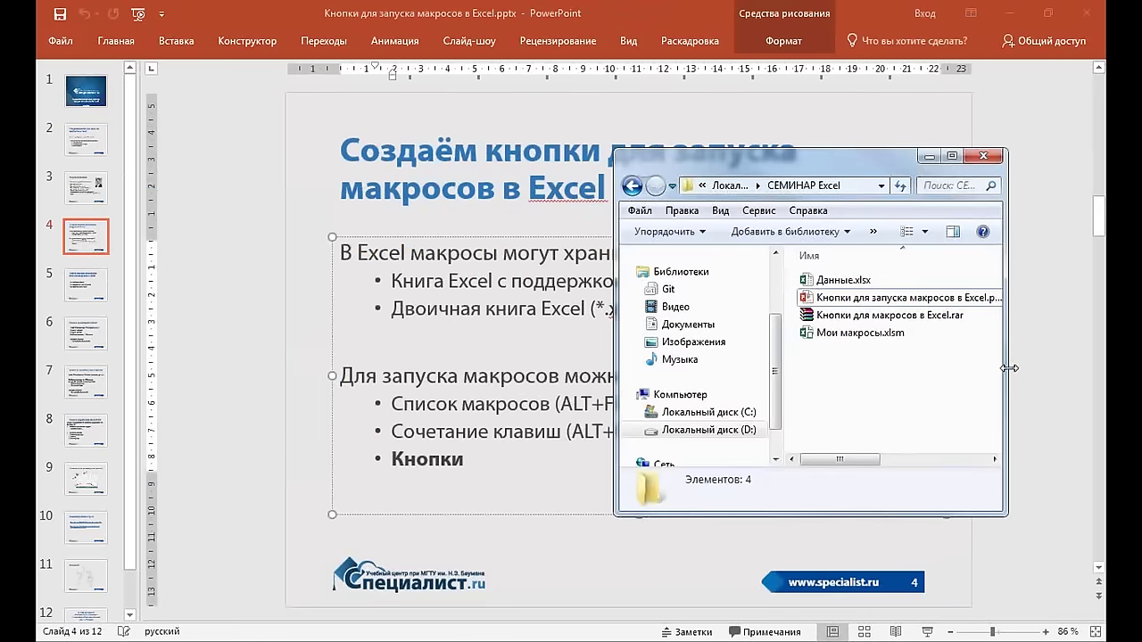
Open Мои макросы.xlsm from the СЕМИНАР Excel folder in Excel
{"action": "left_click_drag", "start_coordinate": [1007, 369], "coordinate": [1037, 373]}
{"action": "left_click", "coordinate": [902, 335]}
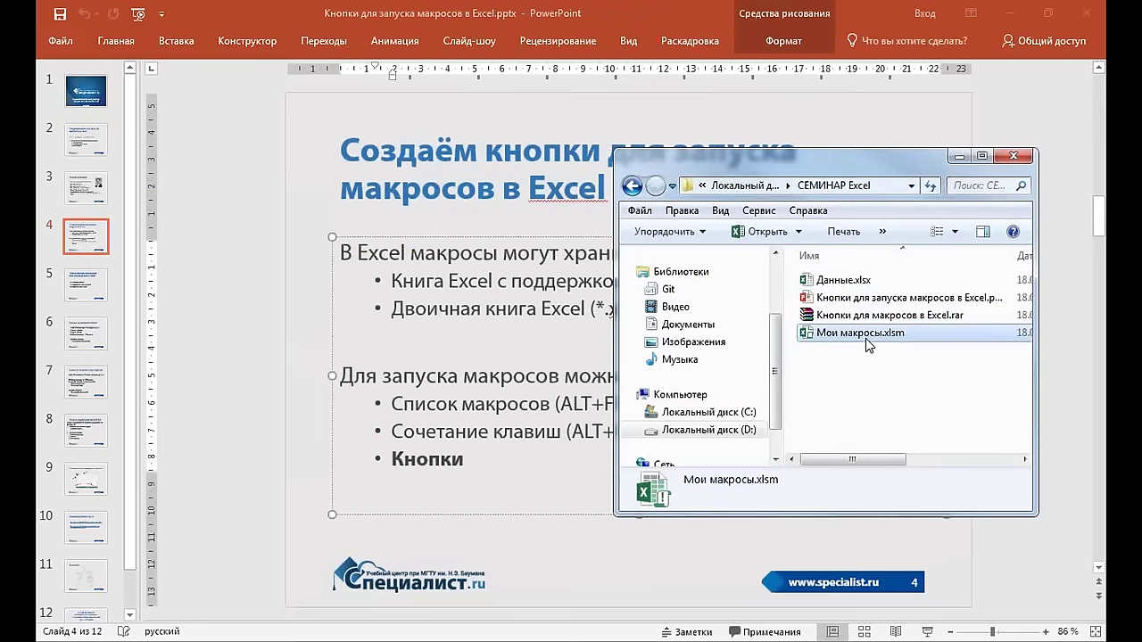
{"action": "mouse_move", "coordinate": [922, 344]}
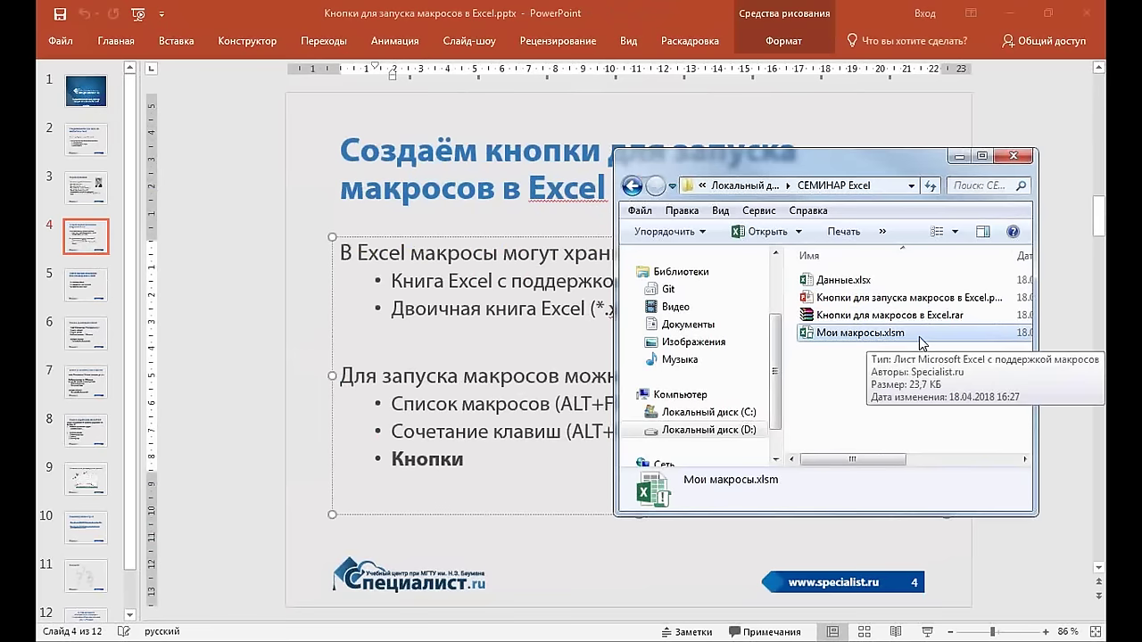
{"action": "double_click", "coordinate": [893, 337]}
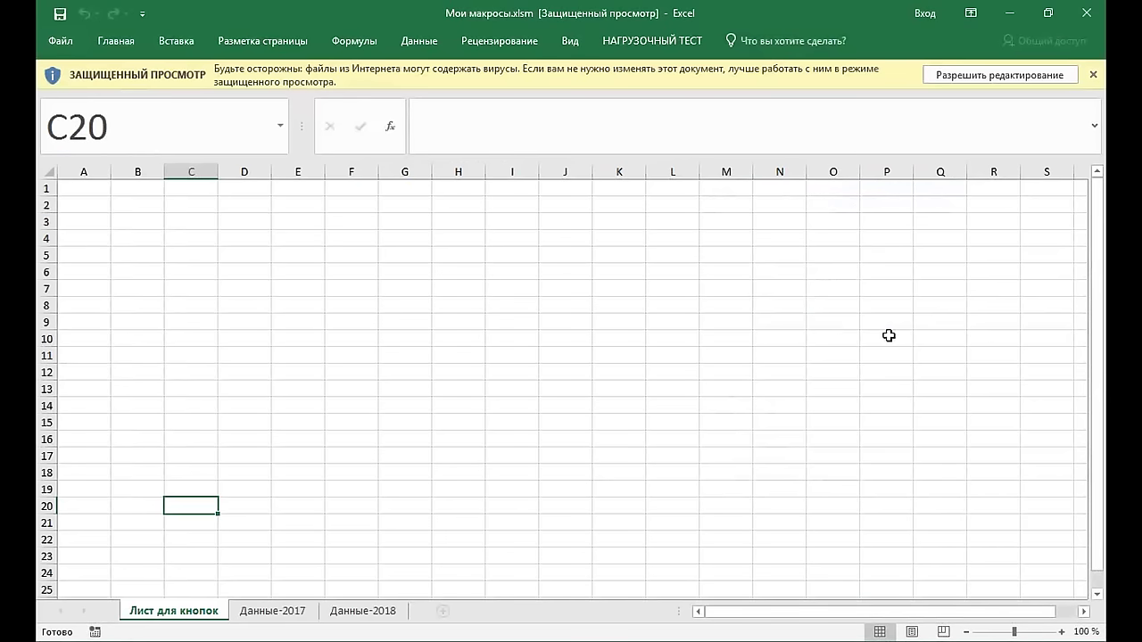
Allow editing and enable macros in the Мои макросы.xlsm workbook
{"action": "left_click", "coordinate": [981, 77]}
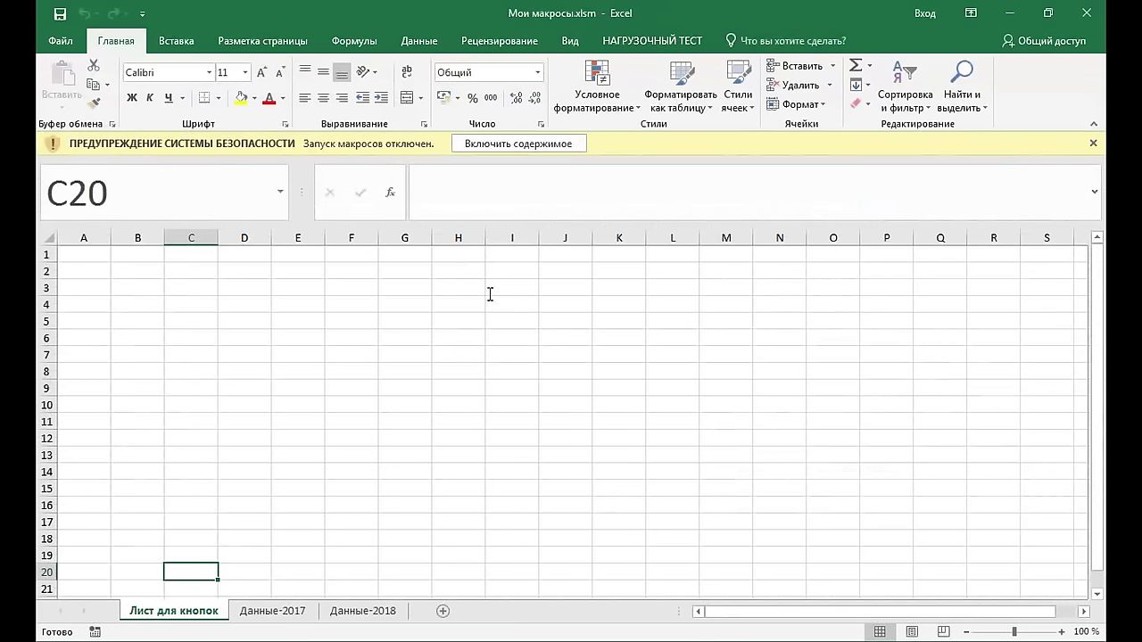
{"action": "left_click", "coordinate": [543, 146]}
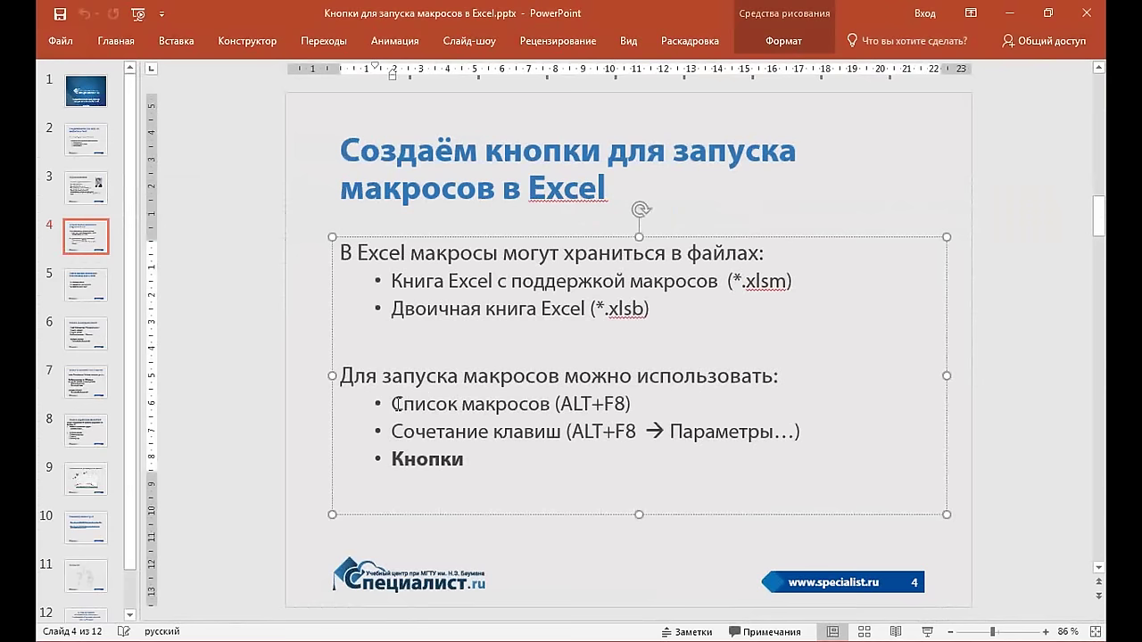
Highlight the Список макросов line on slide 4, then deselect it
{"action": "left_click_drag", "start_coordinate": [392, 404], "coordinate": [635, 406]}
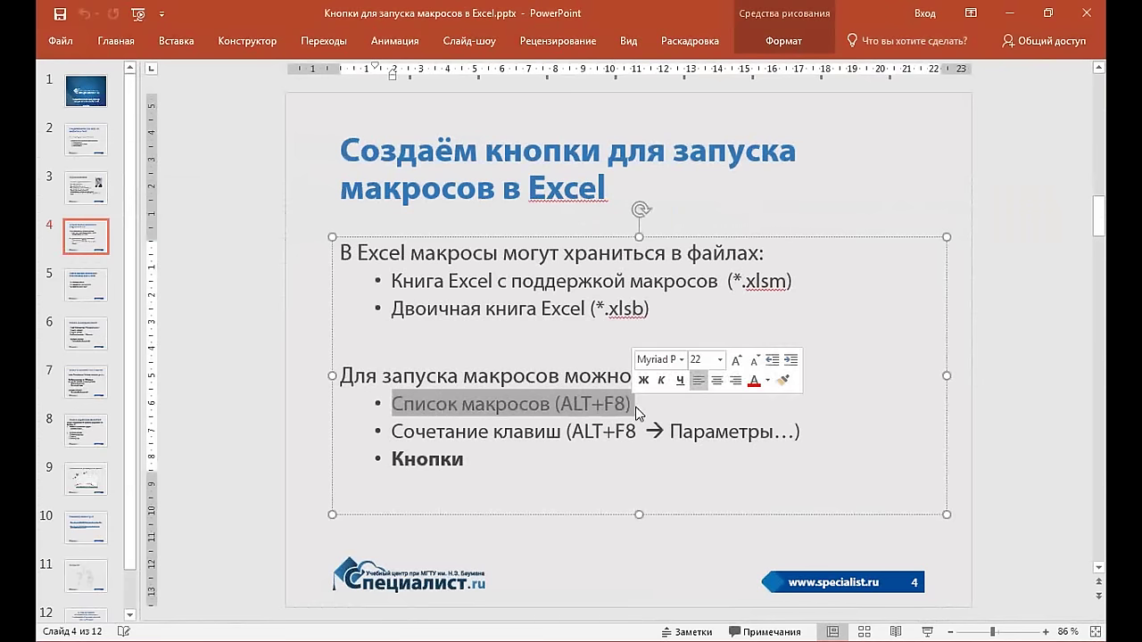
{"action": "left_click", "coordinate": [603, 448]}
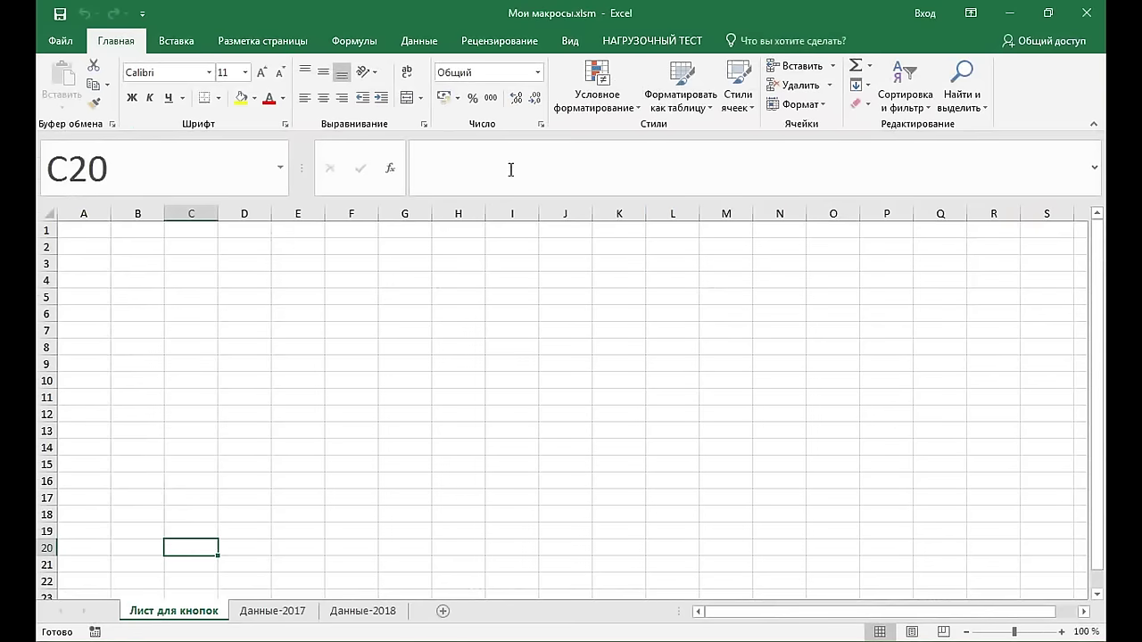
Run ДобавитьНовыйЛист from the Macro dialog (Alt+F8) to add a timestamp-named sheet
{"action": "left_click", "coordinate": [568, 40]}
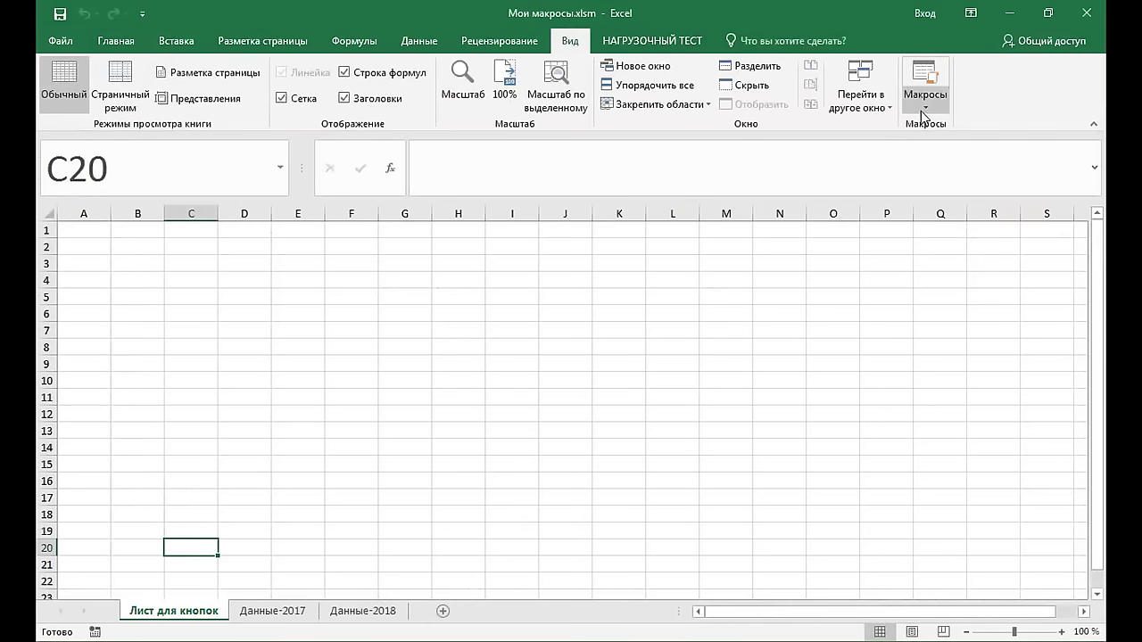
{"action": "left_click", "coordinate": [926, 100]}
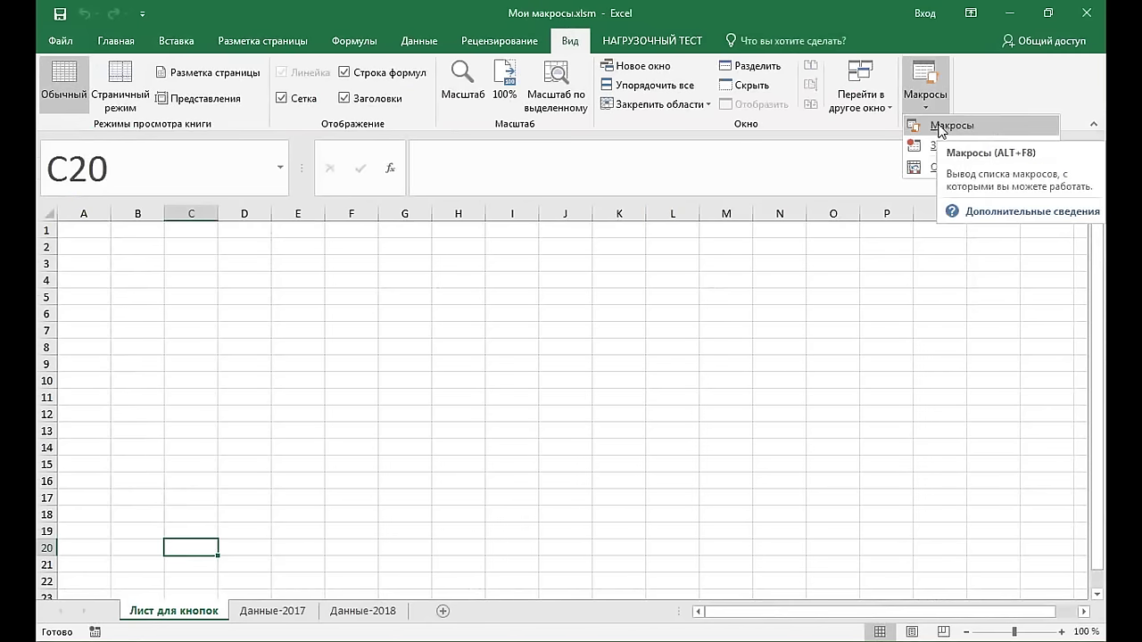
{"action": "left_click", "coordinate": [561, 42]}
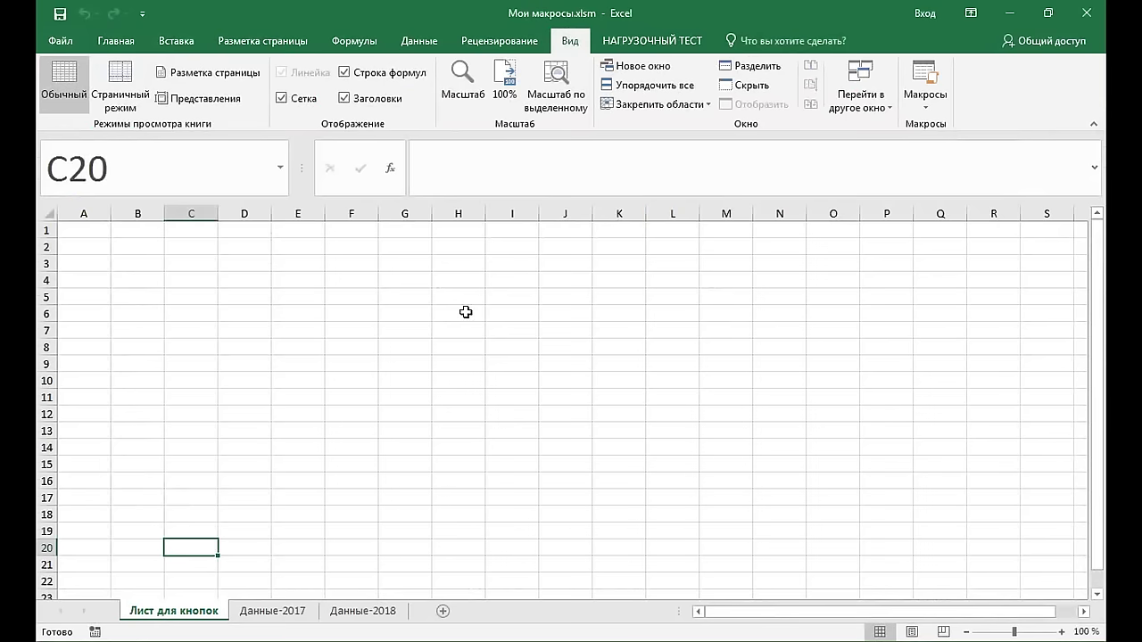
{"action": "key", "text": "alt+F8"}
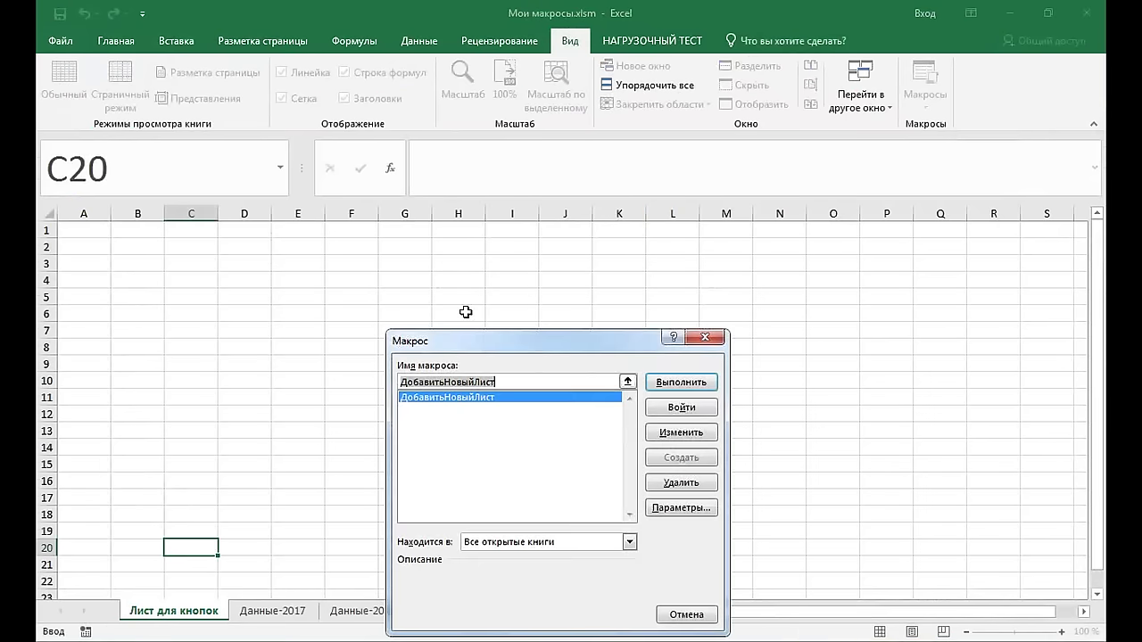
{"action": "left_click_drag", "start_coordinate": [491, 340], "coordinate": [492, 187]}
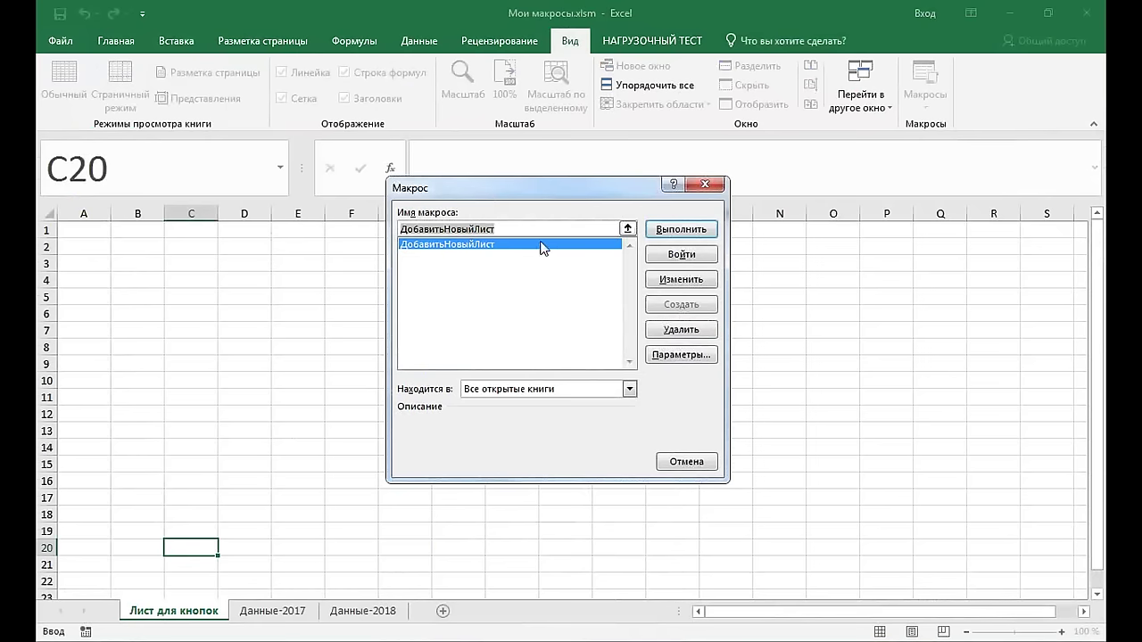
{"action": "left_click", "coordinate": [680, 230]}
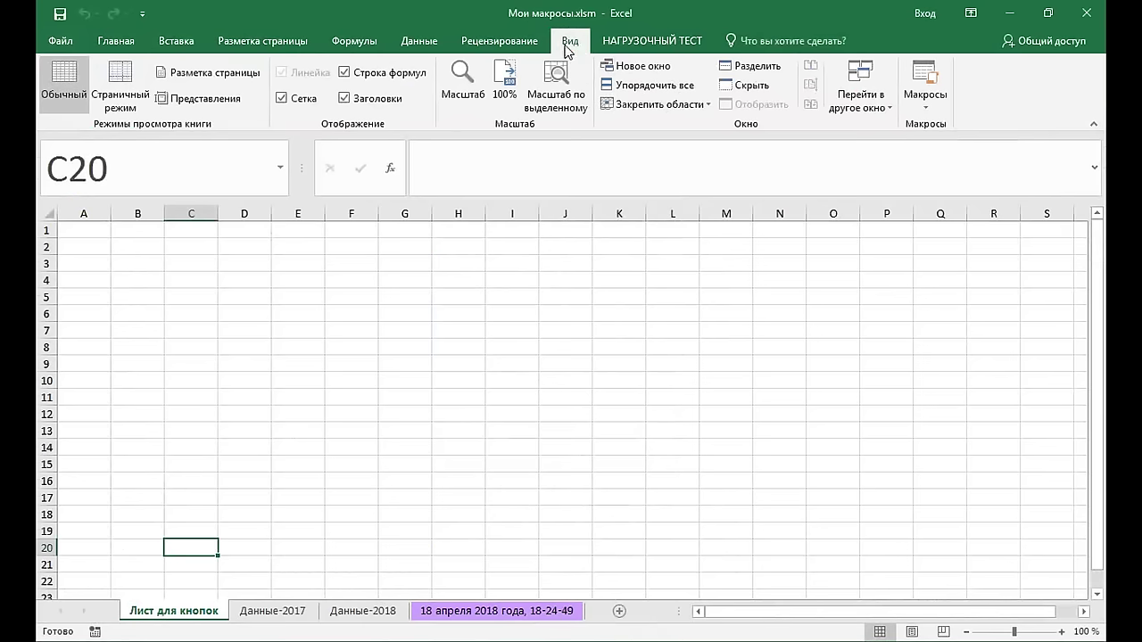
Run ДобавитьНовыйЛист a second time and scroll to the new sheet tabs
{"action": "key", "text": "alt+F8"}
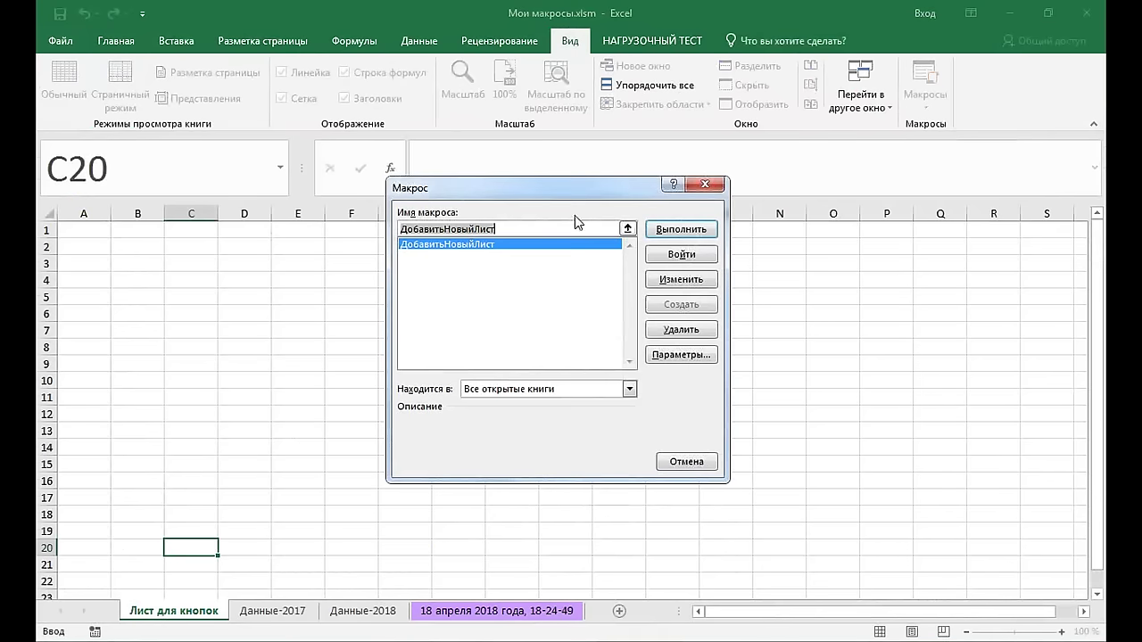
{"action": "left_click", "coordinate": [675, 234]}
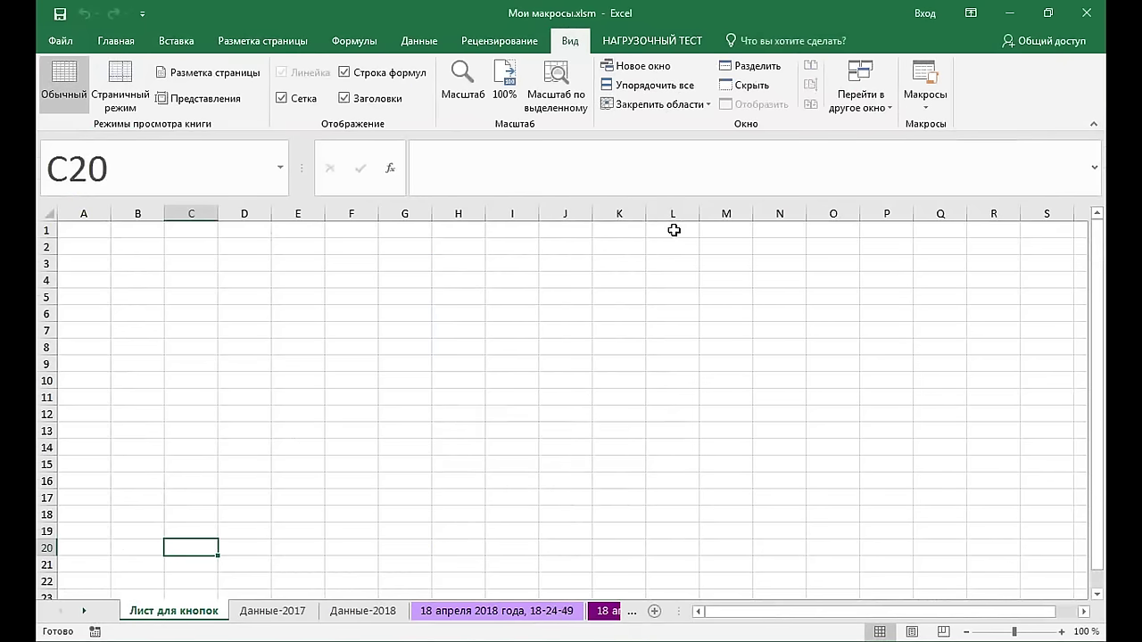
{"action": "left_click", "coordinate": [84, 611]}
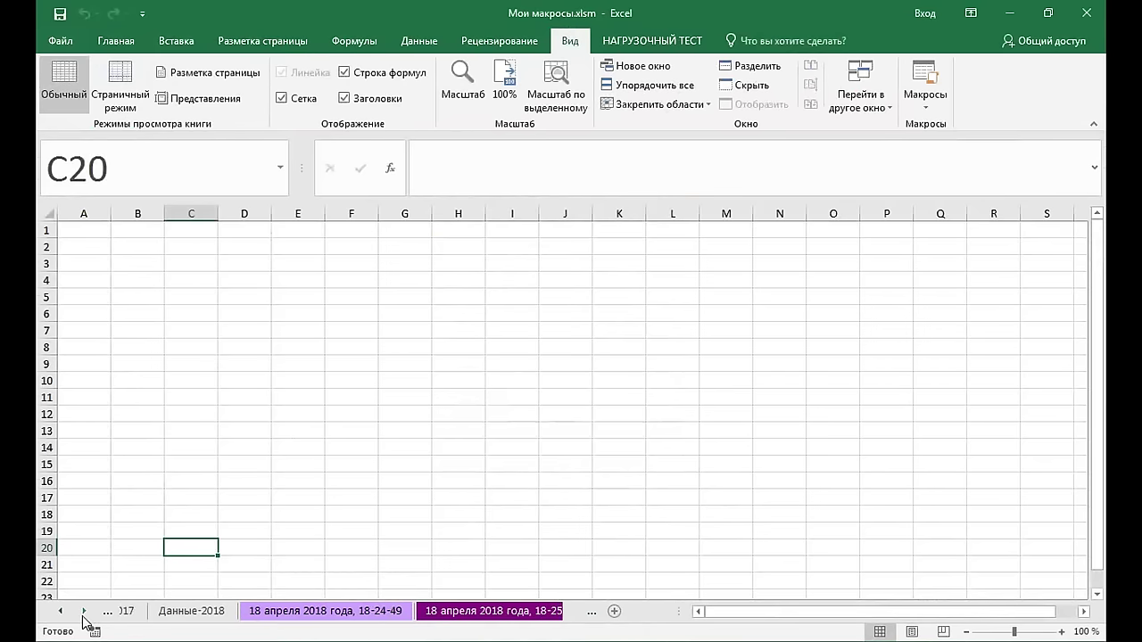
{"action": "left_click", "coordinate": [84, 610]}
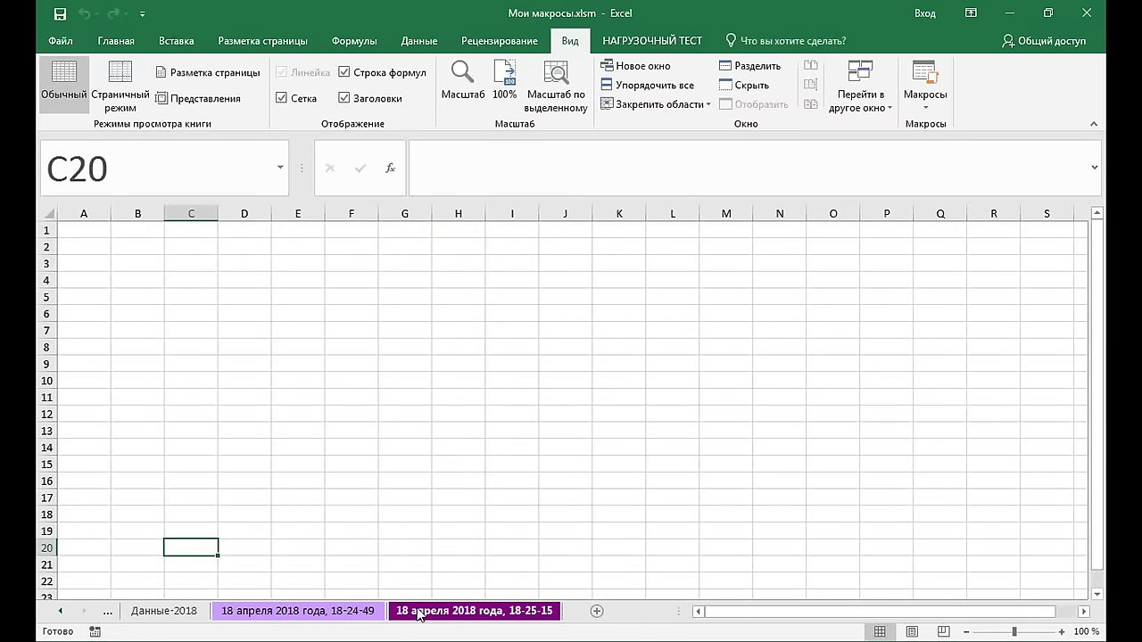
Delete the 18-24-49 and 18-25-15 test sheets and return to Лист для кнопок
{"action": "right_click", "coordinate": [370, 618]}
{"action": "left_click", "coordinate": [421, 443]}
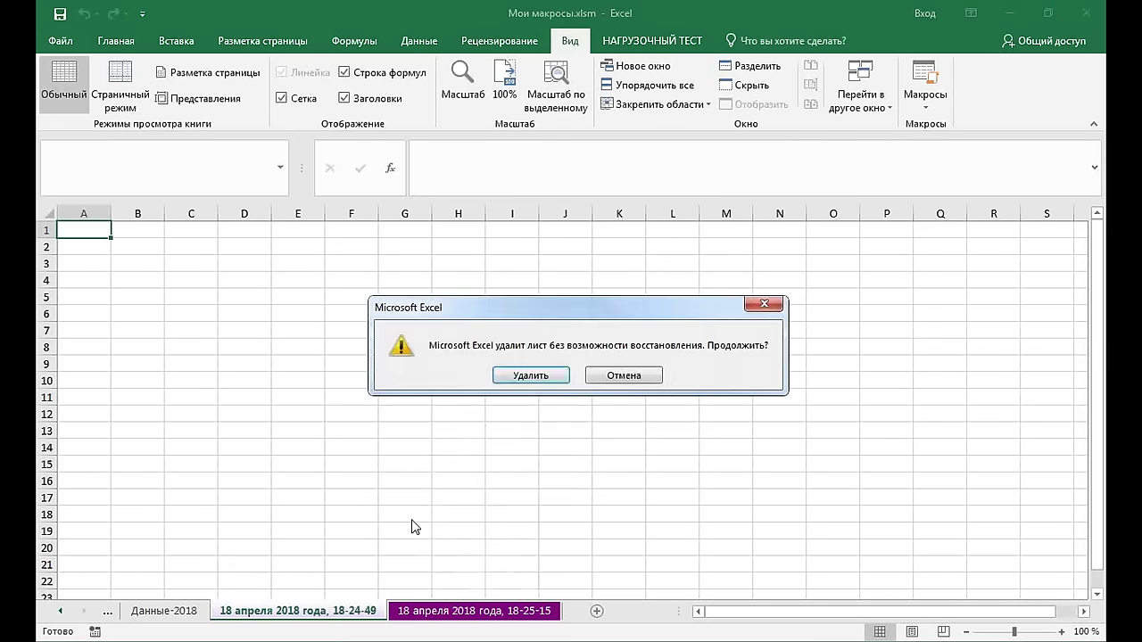
{"action": "left_click", "coordinate": [559, 378]}
{"action": "right_click", "coordinate": [375, 612]}
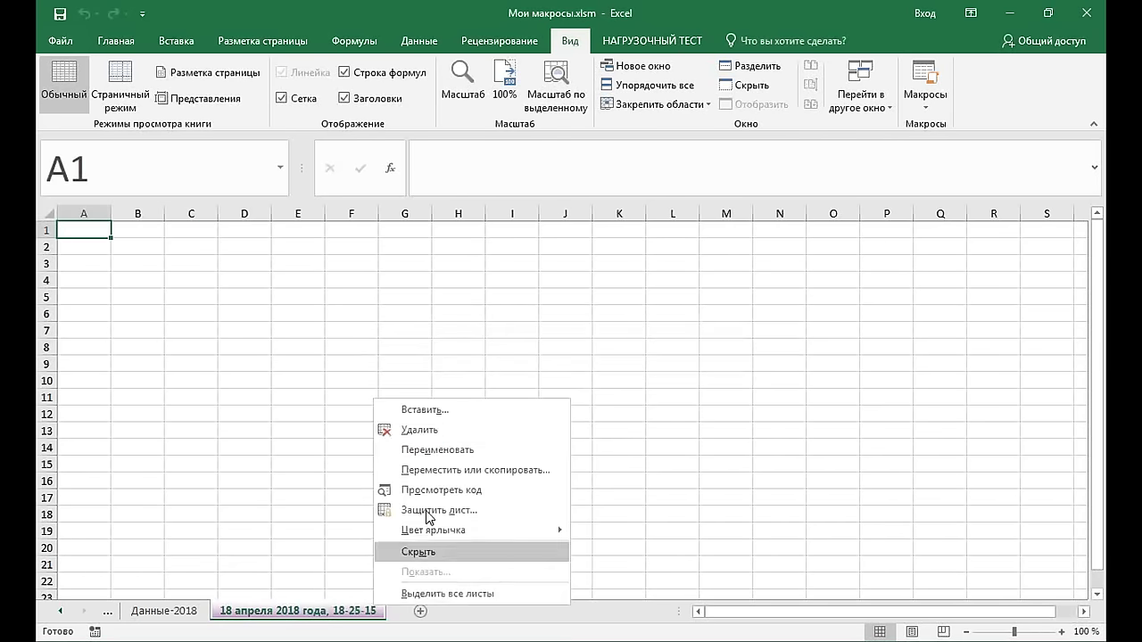
{"action": "left_click", "coordinate": [420, 431]}
{"action": "left_click", "coordinate": [460, 378]}
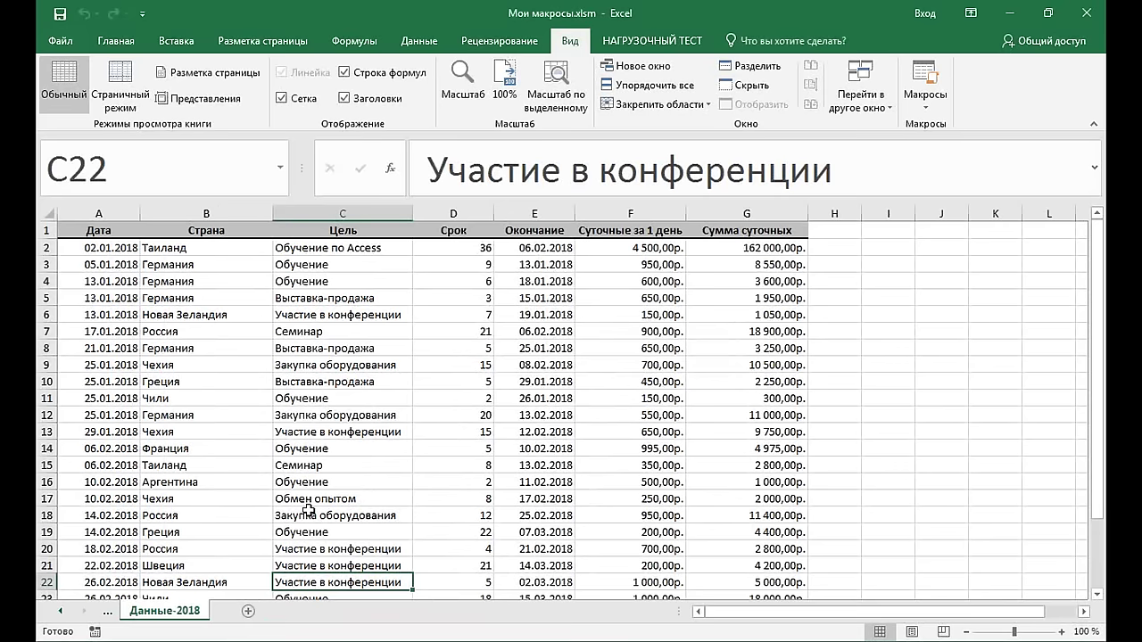
{"action": "left_click", "coordinate": [64, 614]}
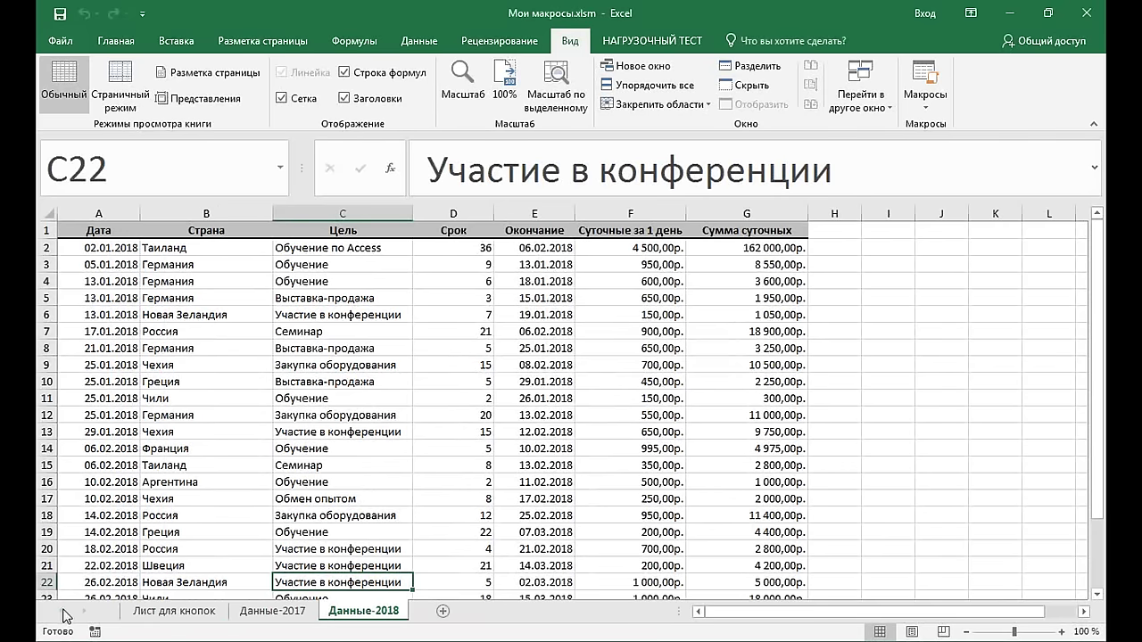
{"action": "left_click", "coordinate": [174, 612]}
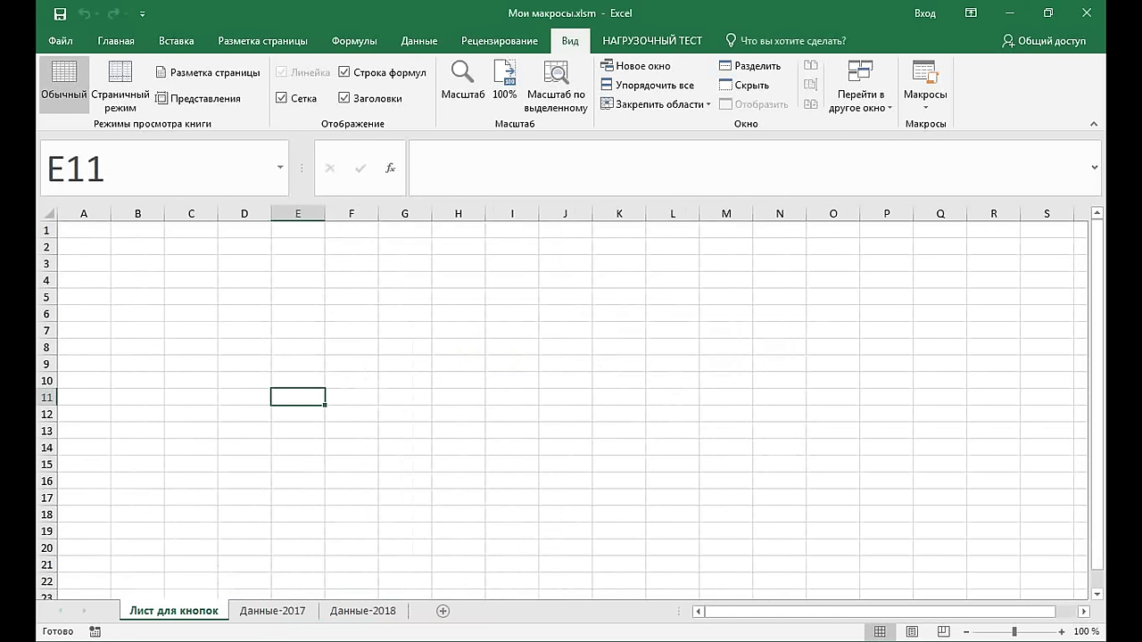
Glance at the presentation, then open the Macro dialog listing ДобавитьНовыйЛист
{"action": "key", "text": "alt+Tab"}
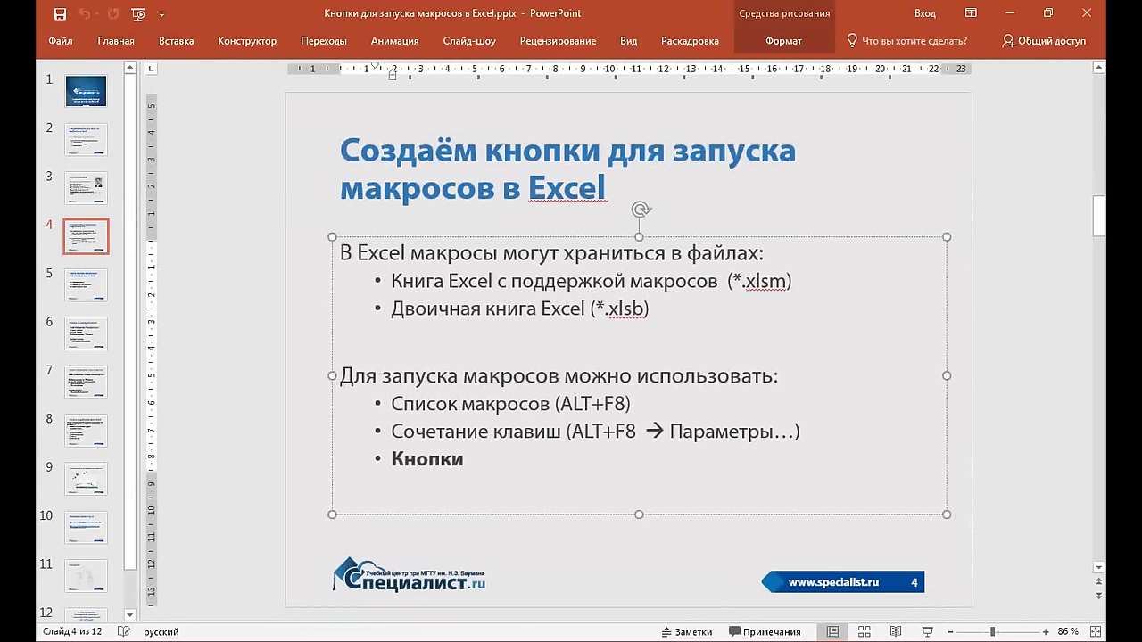
{"action": "key", "text": "alt+Tab"}
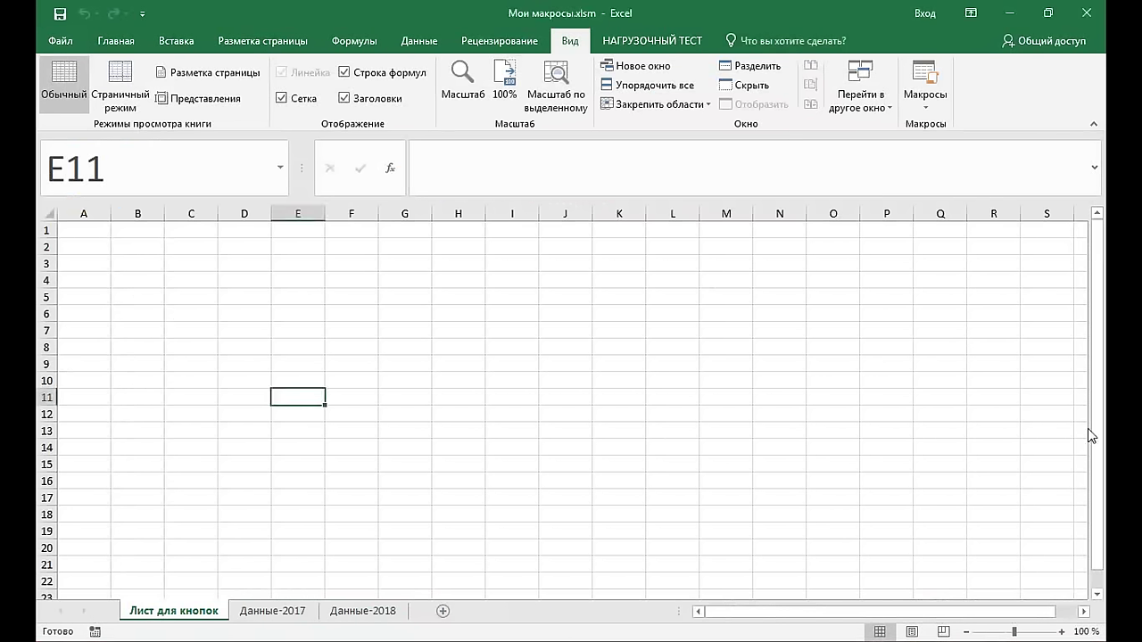
{"action": "key", "text": "alt+F8"}
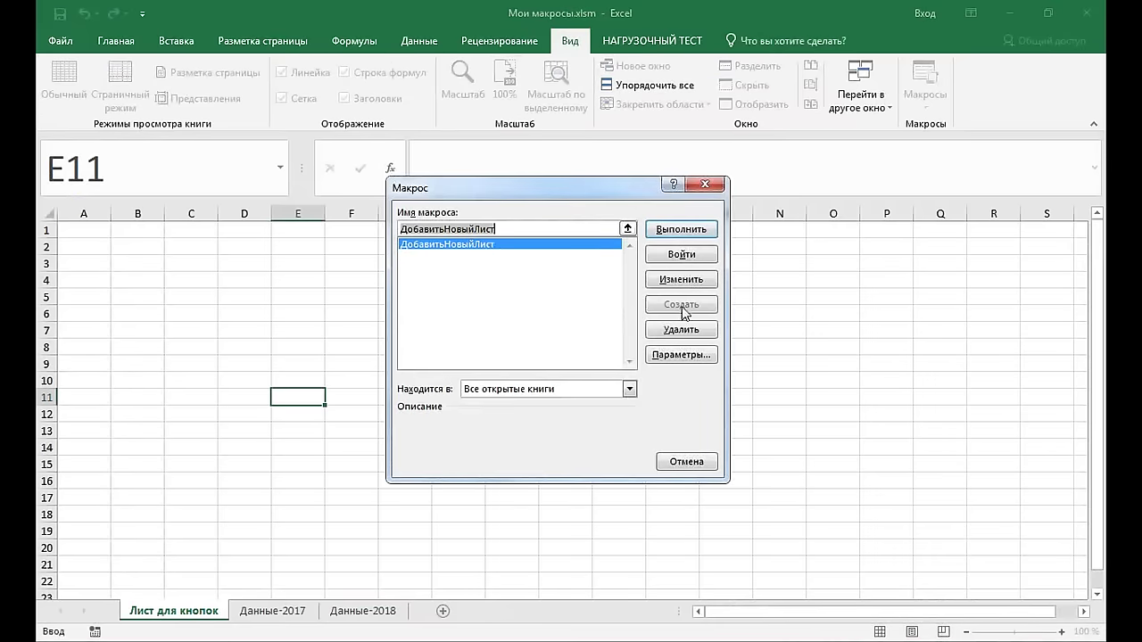
Assign the keyboard shortcut Ctrl+л to the ДобавитьНовыйЛист macro
{"action": "left_click", "coordinate": [685, 354]}
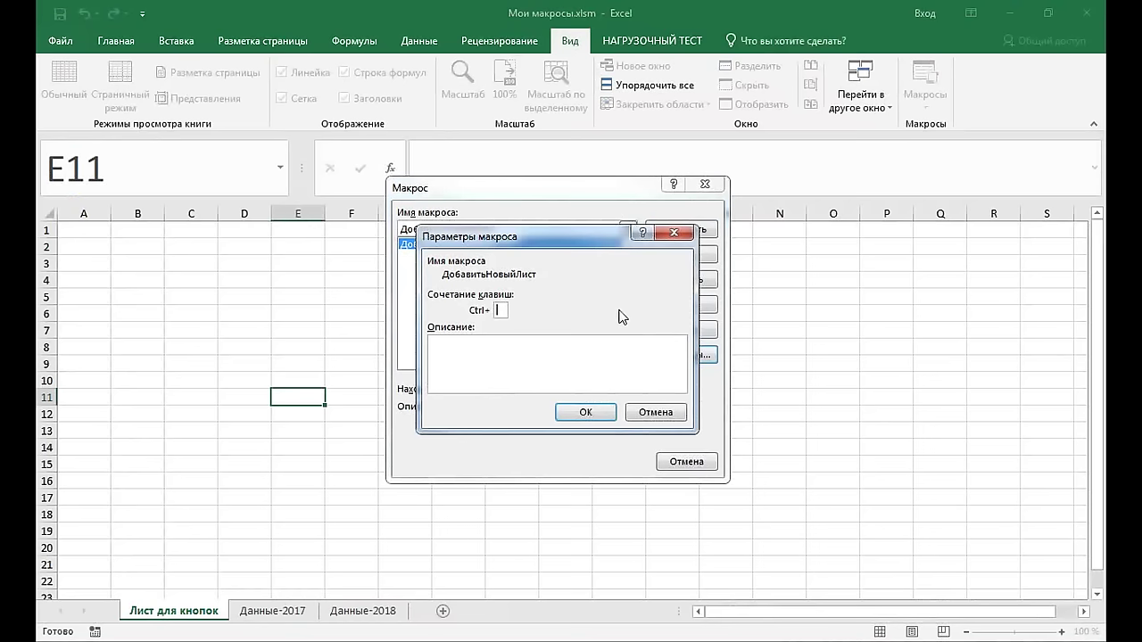
{"action": "left_click_drag", "start_coordinate": [563, 234], "coordinate": [784, 282]}
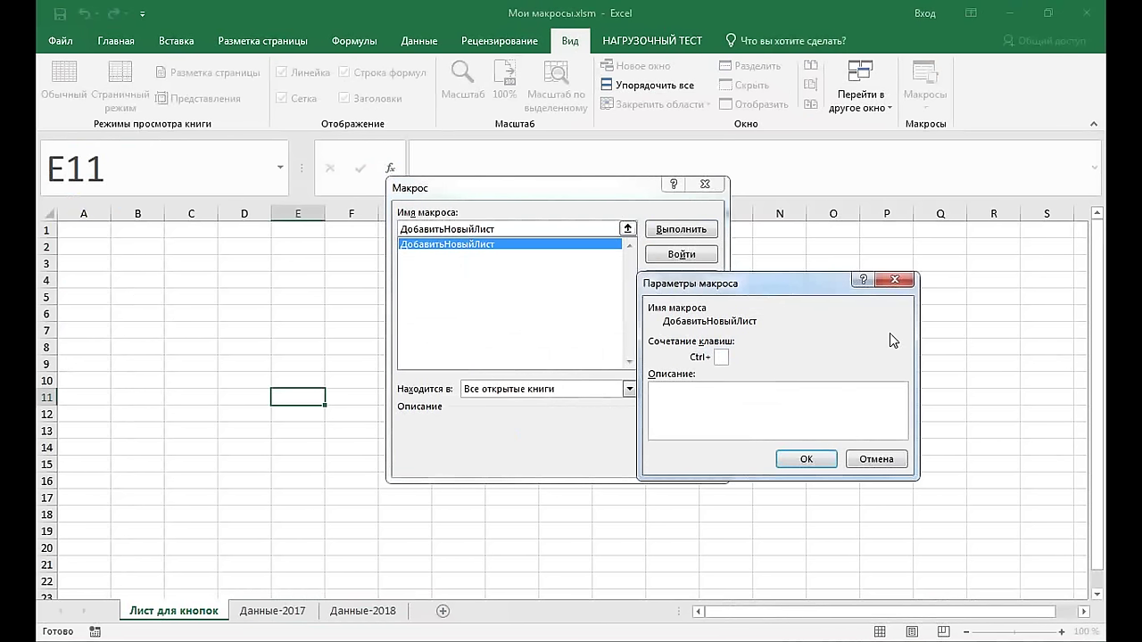
{"action": "type", "text": "л"}
{"action": "left_click", "coordinate": [809, 459]}
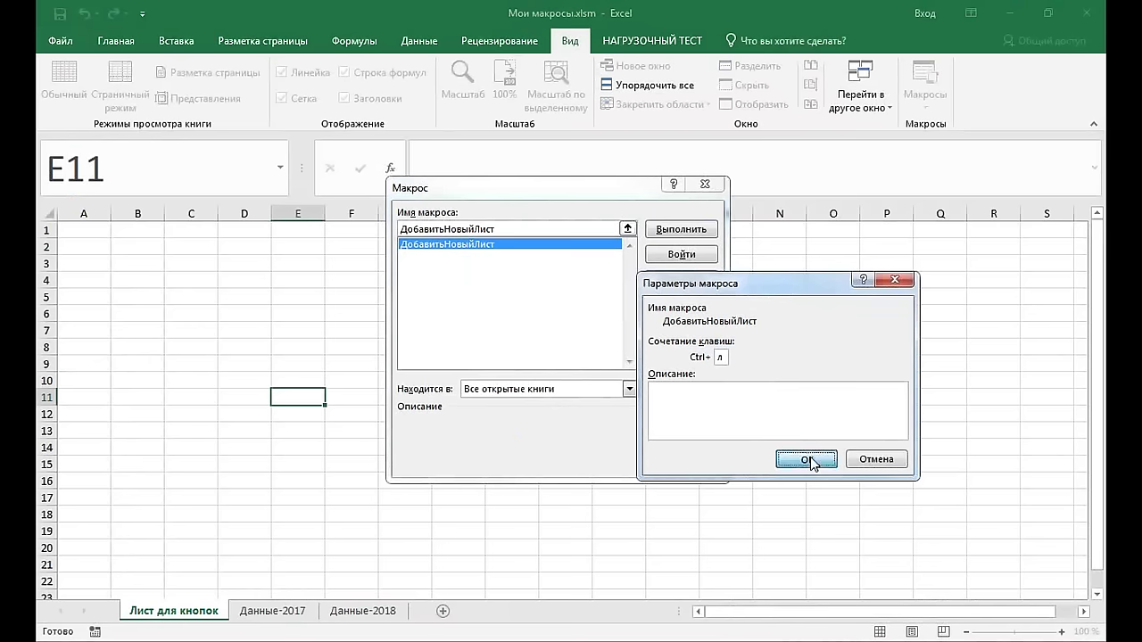
{"action": "left_click", "coordinate": [712, 461]}
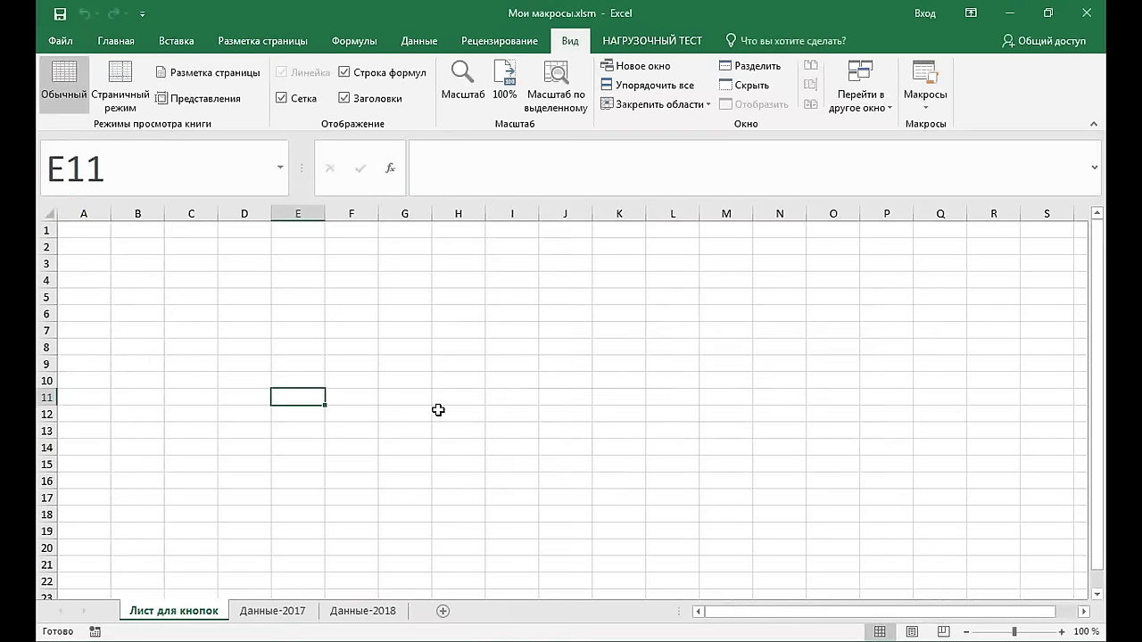
Run the macro twice by shortcut, adding sheets 18-26-23 and 18-26-28
{"action": "left_click", "coordinate": [359, 378]}
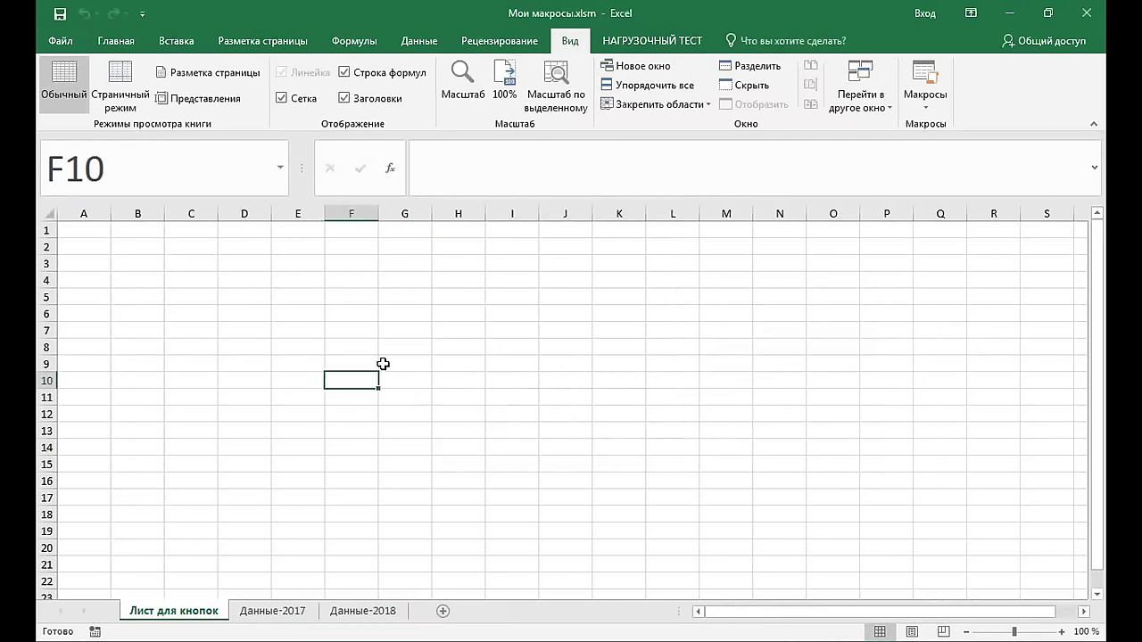
{"action": "key", "text": "ctrl+shift+a"}
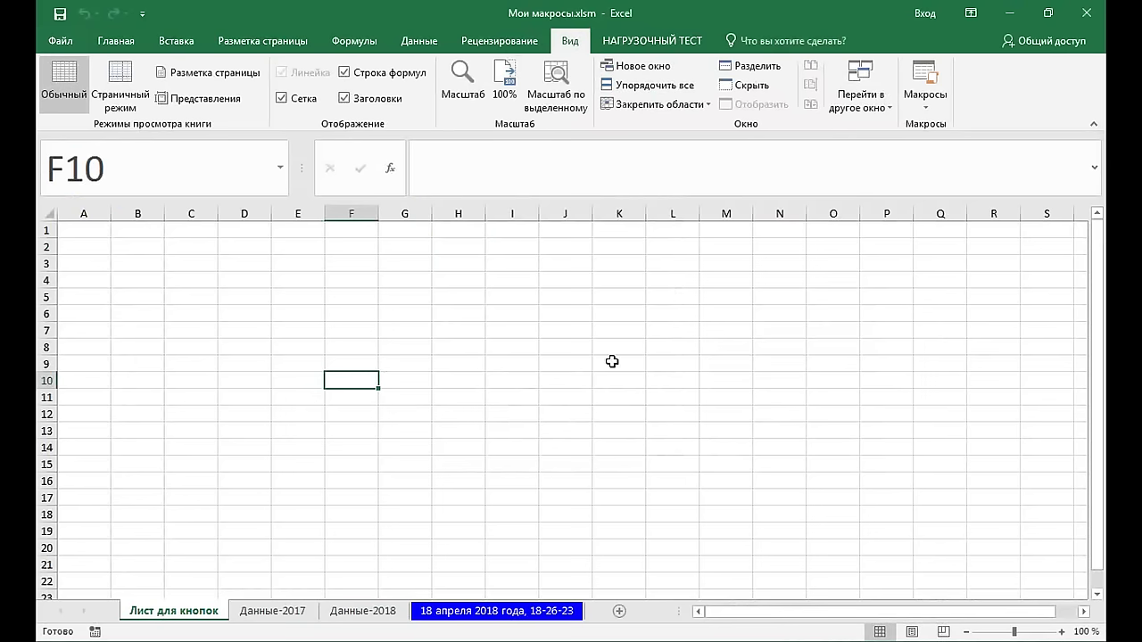
{"action": "key", "text": "ctrl+shift+a"}
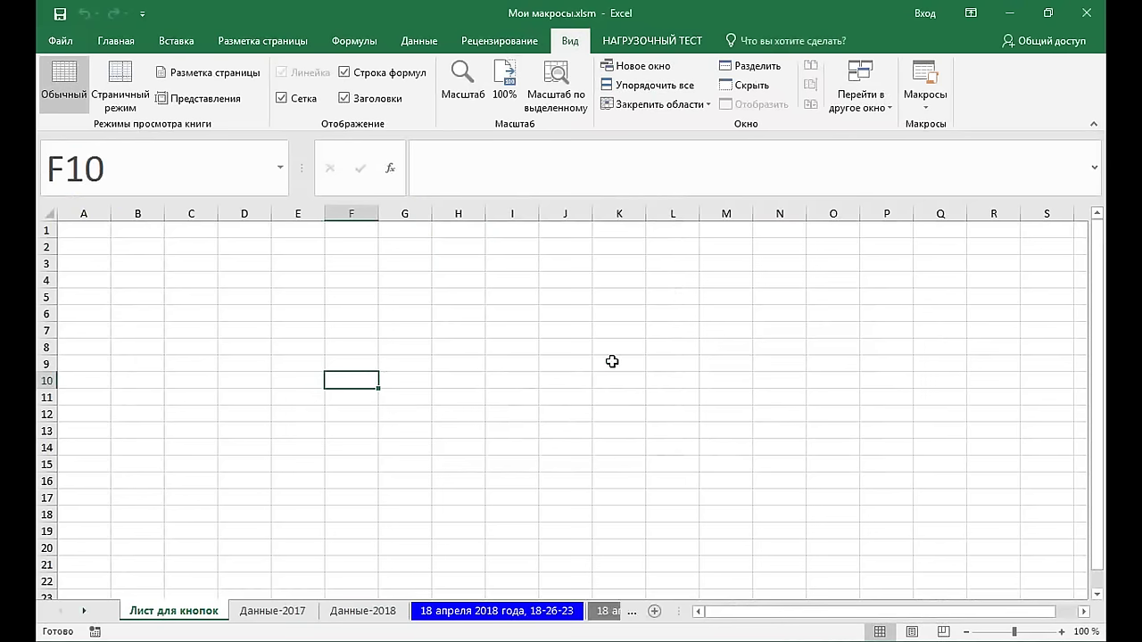
{"action": "left_click", "coordinate": [84, 611]}
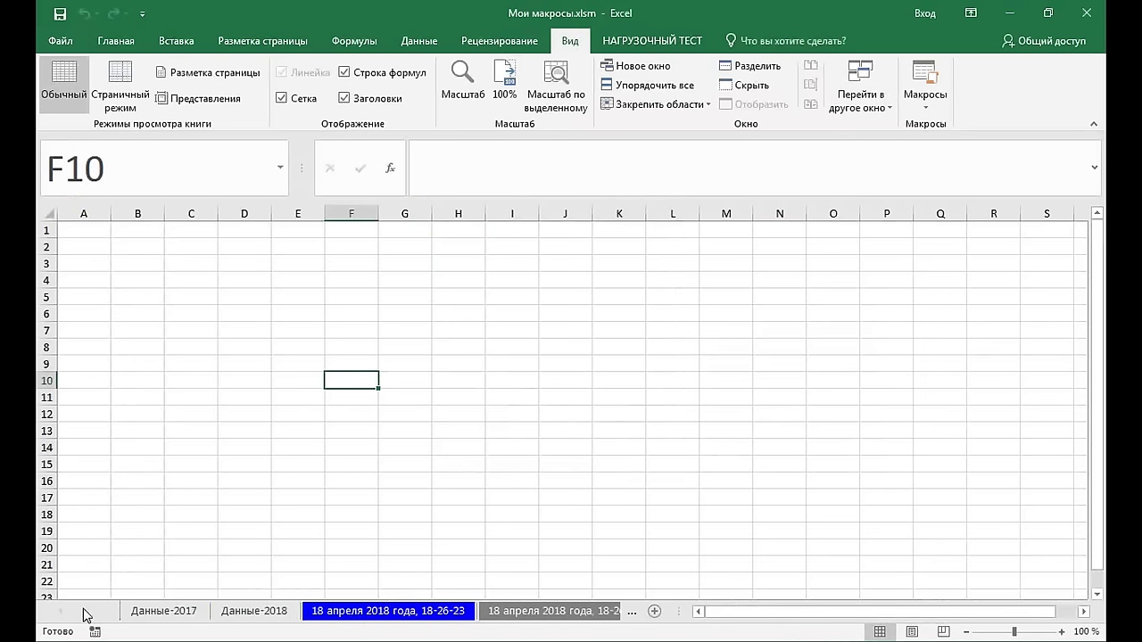
{"action": "left_click", "coordinate": [84, 614]}
{"action": "left_click", "coordinate": [430, 614]}
Delete the 18-26-23 and 18-26-28 timestamp test sheets
{"action": "left_click", "coordinate": [324, 610]}
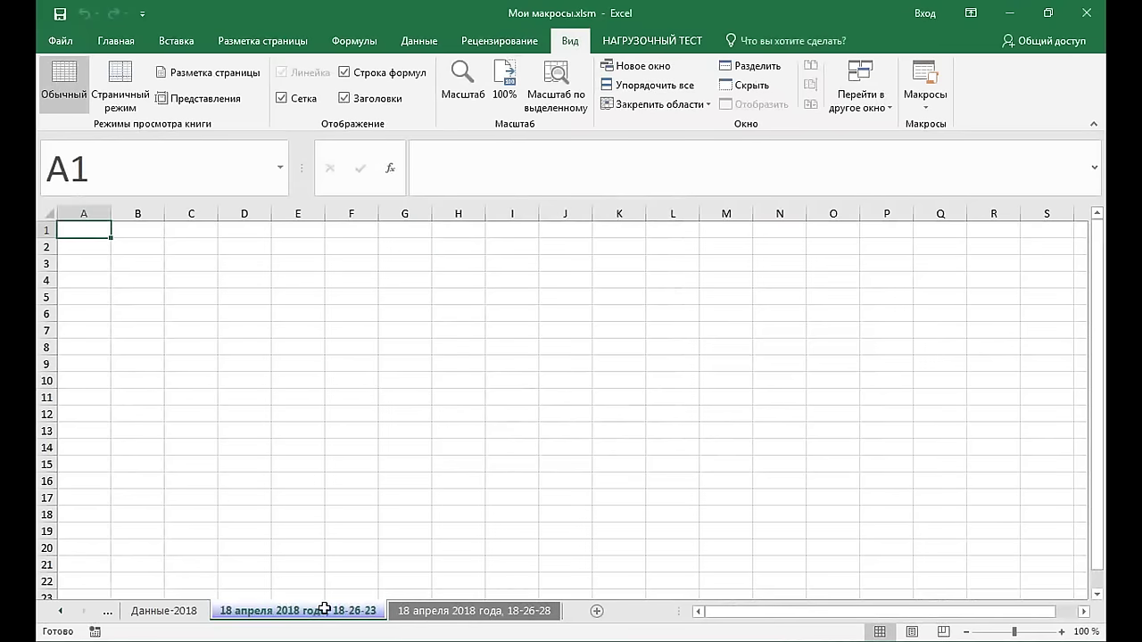
{"action": "left_click", "coordinate": [60, 612]}
{"action": "left_click", "coordinate": [59, 613]}
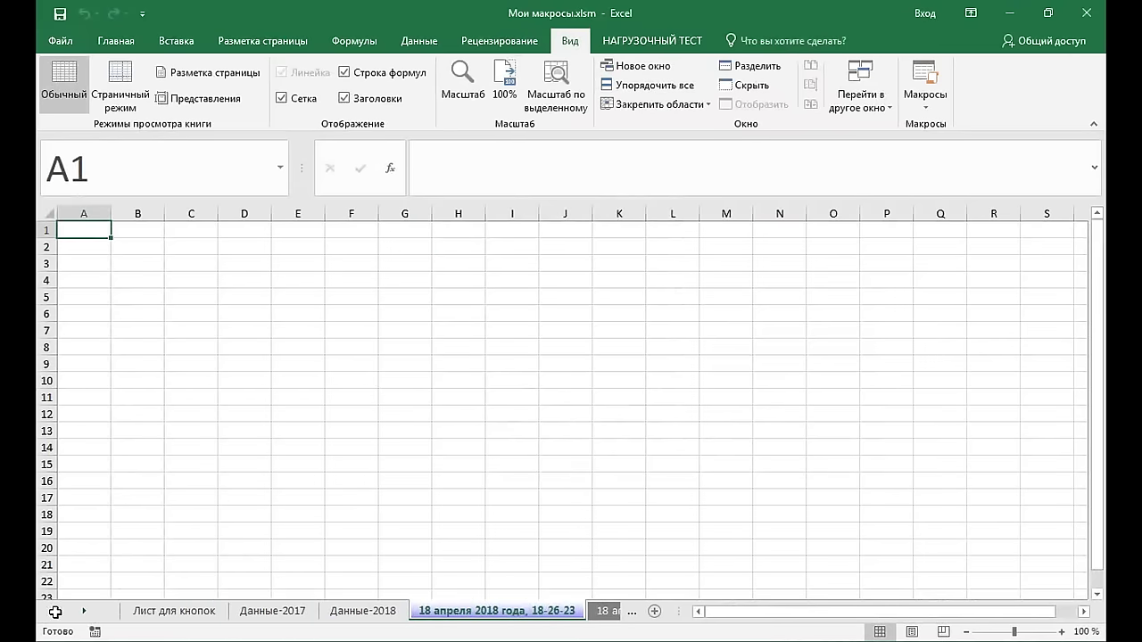
{"action": "right_click", "coordinate": [460, 609]}
{"action": "left_click", "coordinate": [518, 439]}
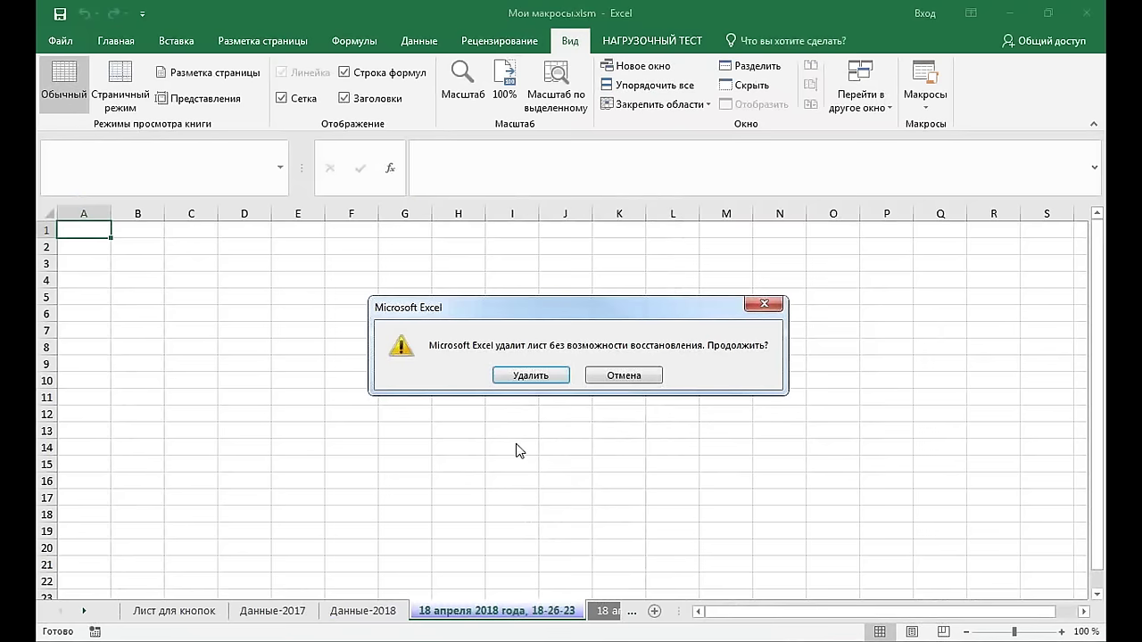
{"action": "left_click", "coordinate": [518, 377]}
{"action": "right_click", "coordinate": [354, 612]}
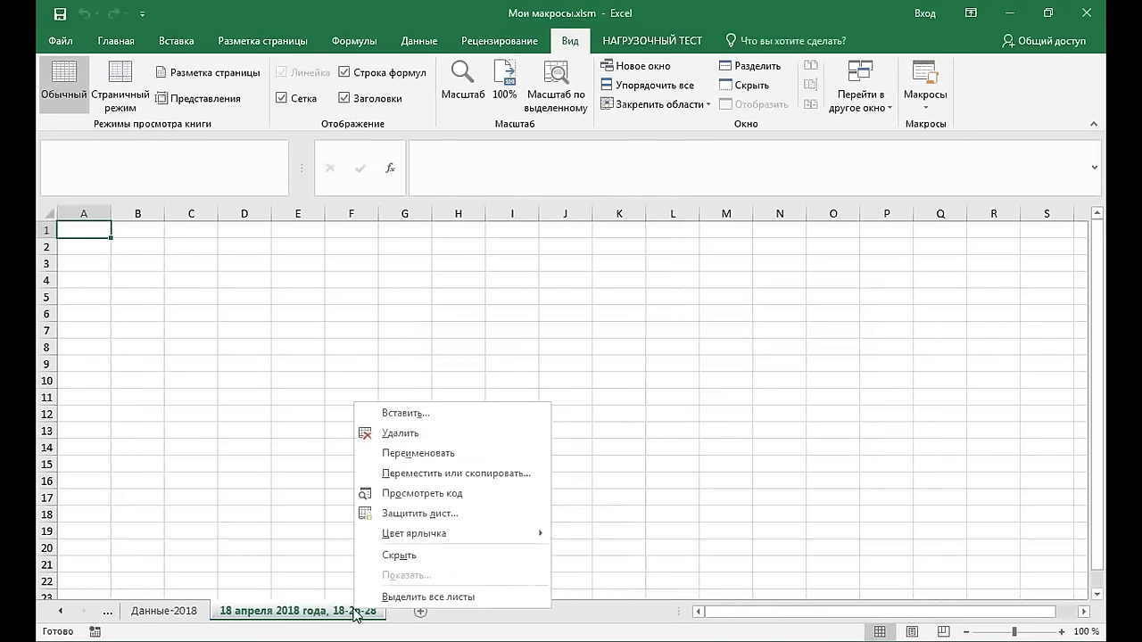
{"action": "left_click", "coordinate": [412, 436]}
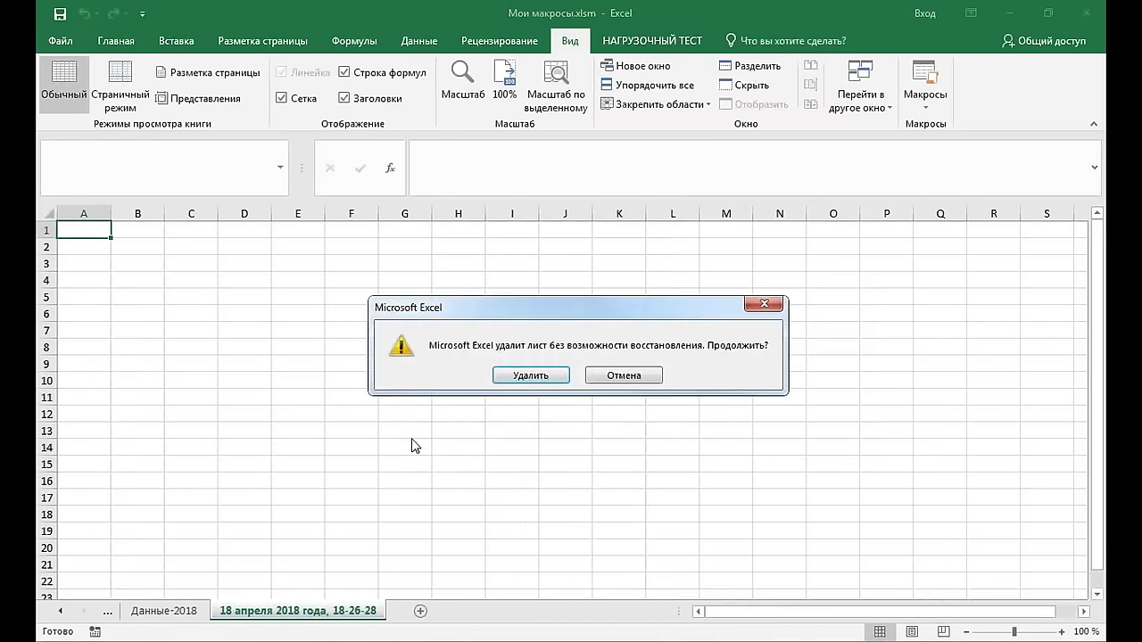
{"action": "left_click", "coordinate": [530, 376]}
Check cell B16 (Аргентина) on Данные-2018, then return to Лист для кнопок
{"action": "left_click", "coordinate": [61, 614]}
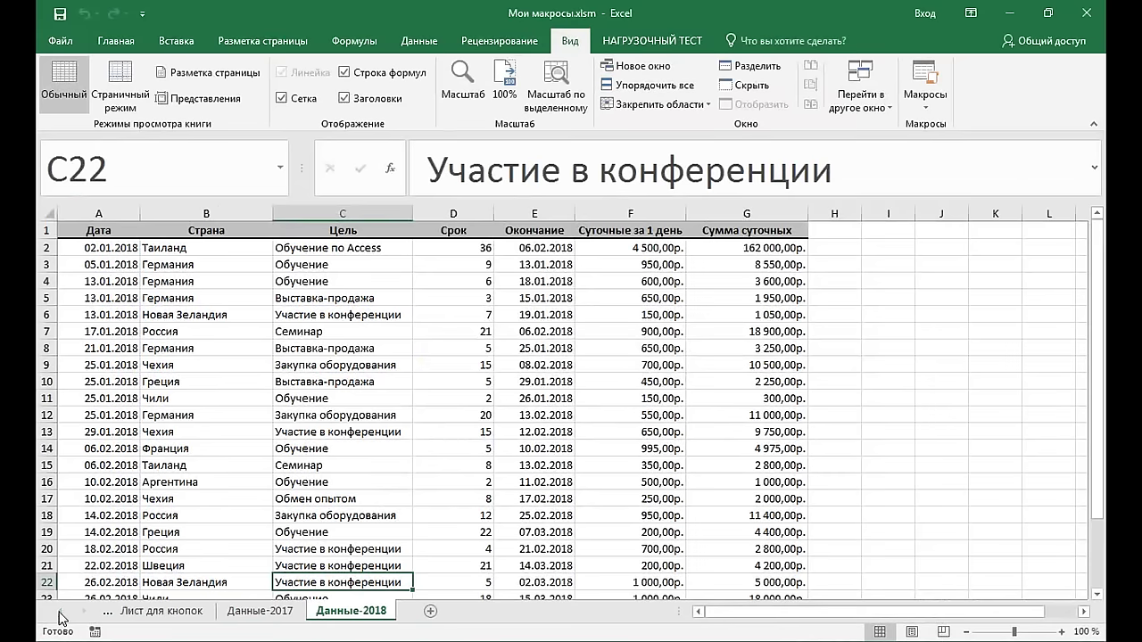
{"action": "left_click", "coordinate": [195, 483]}
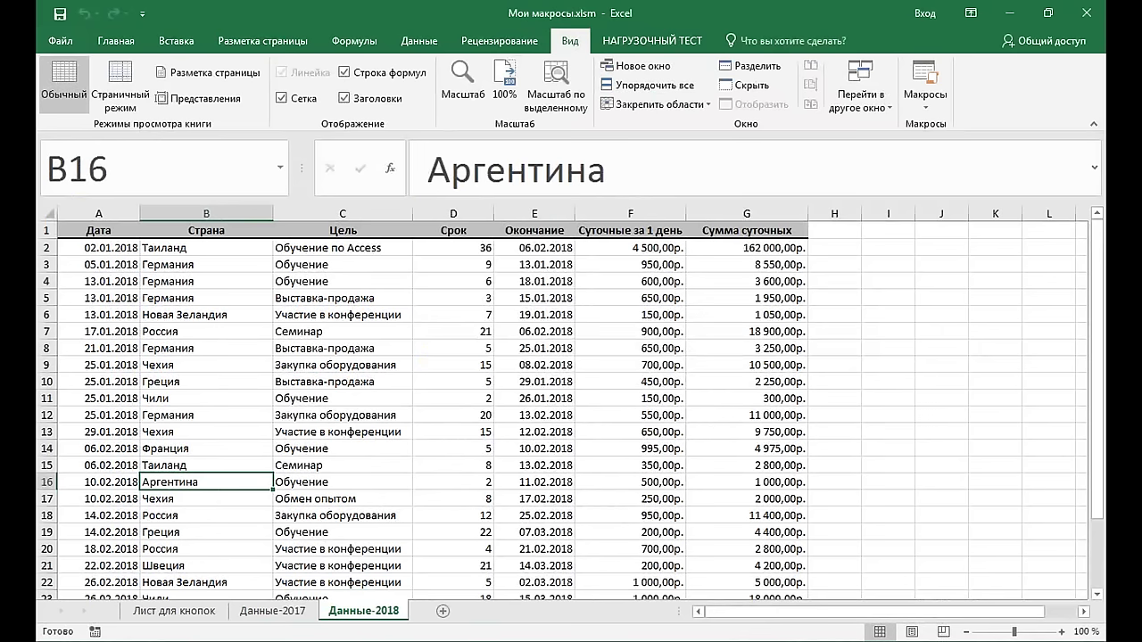
{"action": "left_click", "coordinate": [174, 610]}
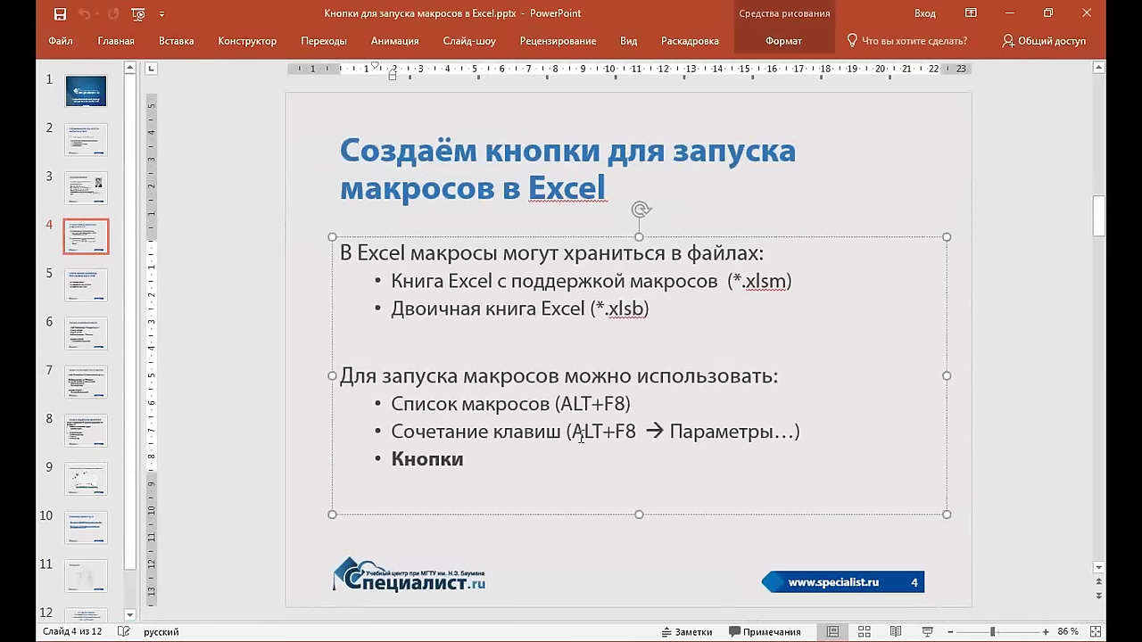
{"action": "double_click", "coordinate": [450, 461]}
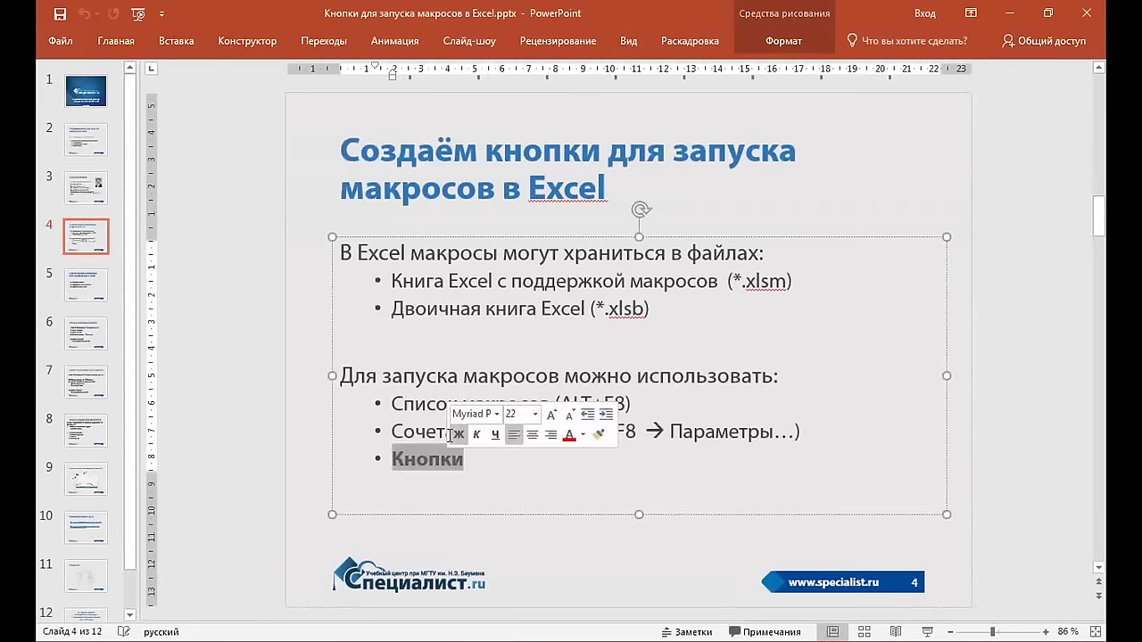
{"action": "left_click", "coordinate": [407, 435]}
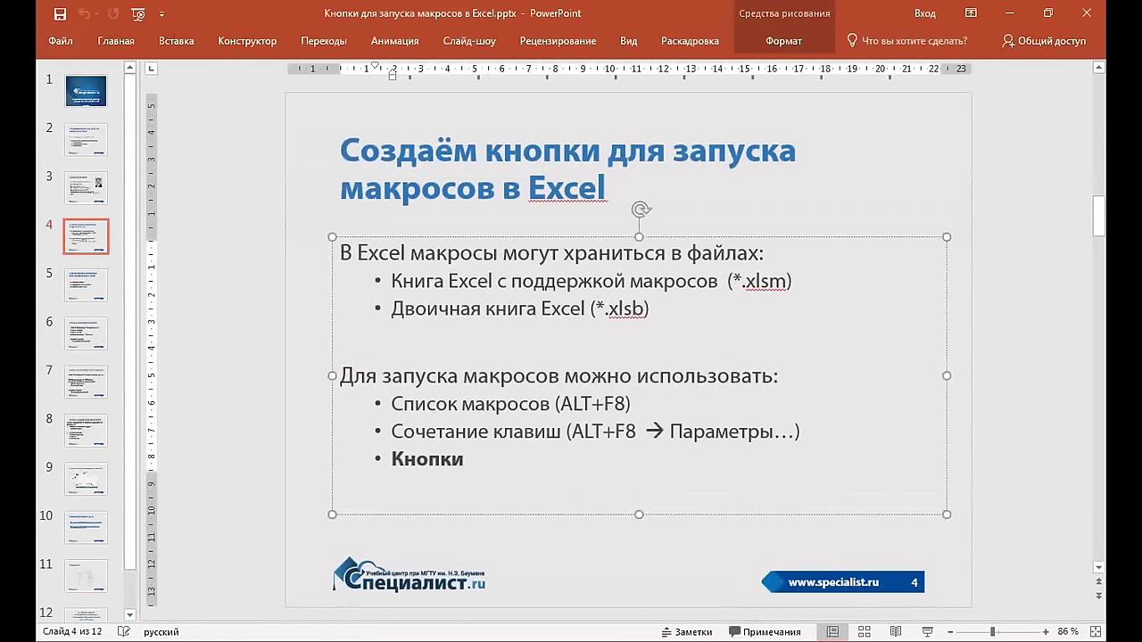
In Excel, reopen and close the Macro list (Alt+F8) without changes, then return to PowerPoint's slide 4
{"action": "key", "text": "alt+Tab"}
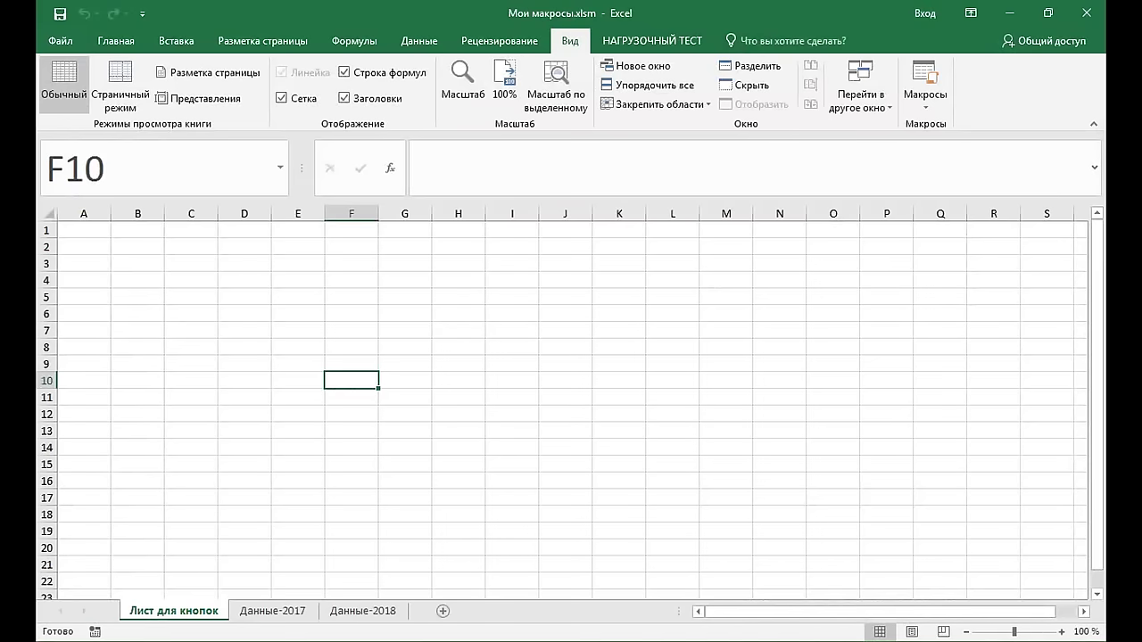
{"action": "left_click", "coordinate": [806, 379]}
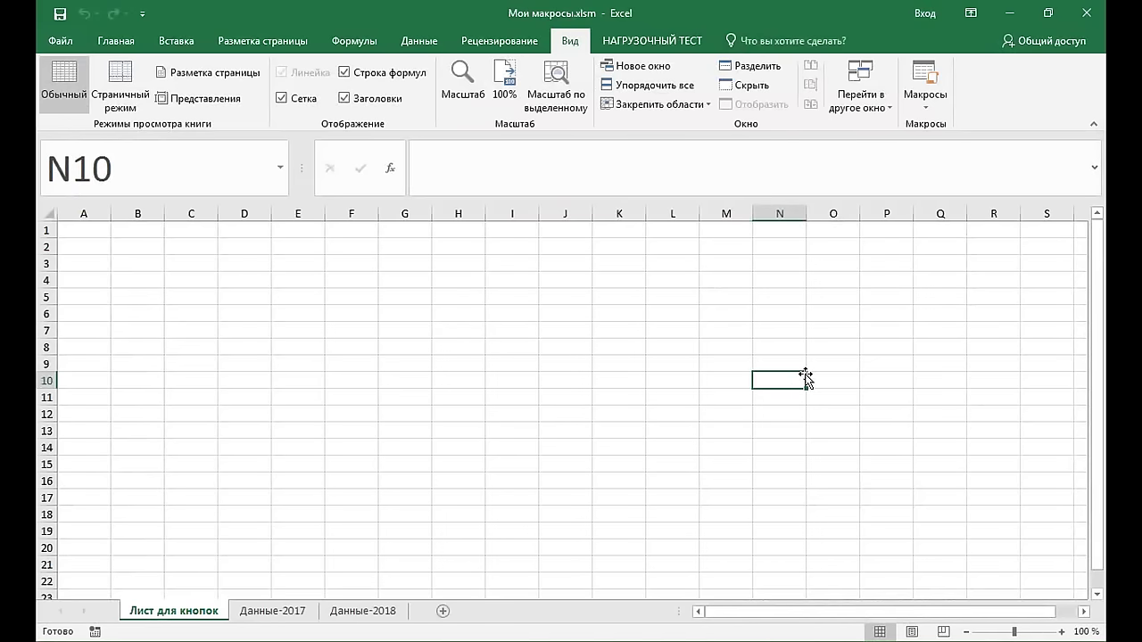
{"action": "key", "text": "alt+F8"}
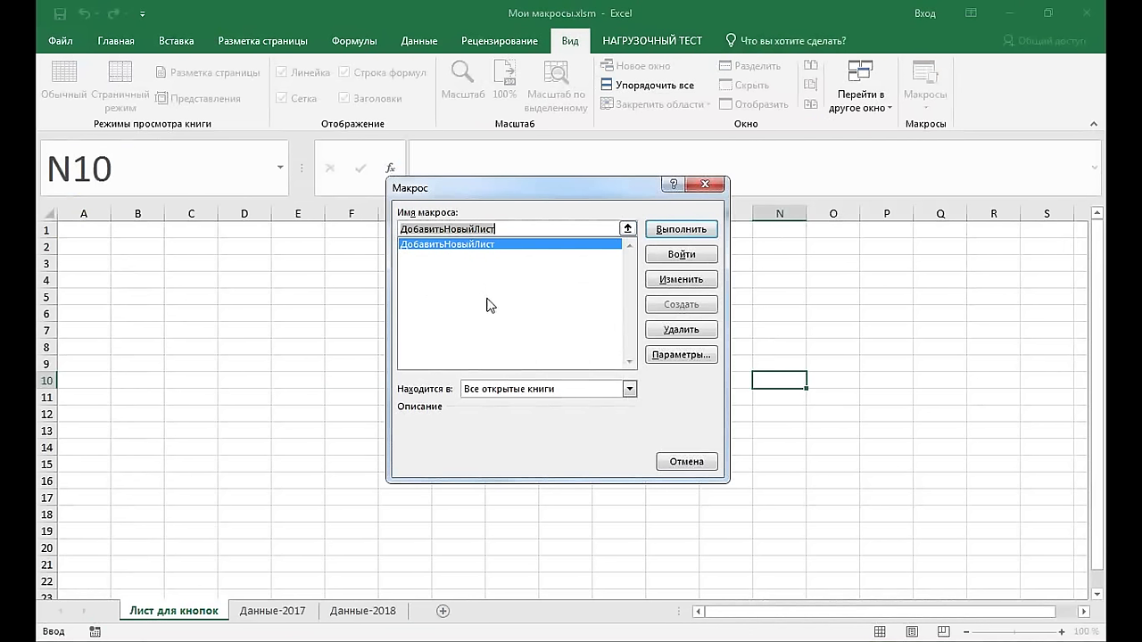
{"action": "left_click", "coordinate": [706, 185]}
{"action": "left_click", "coordinate": [618, 291]}
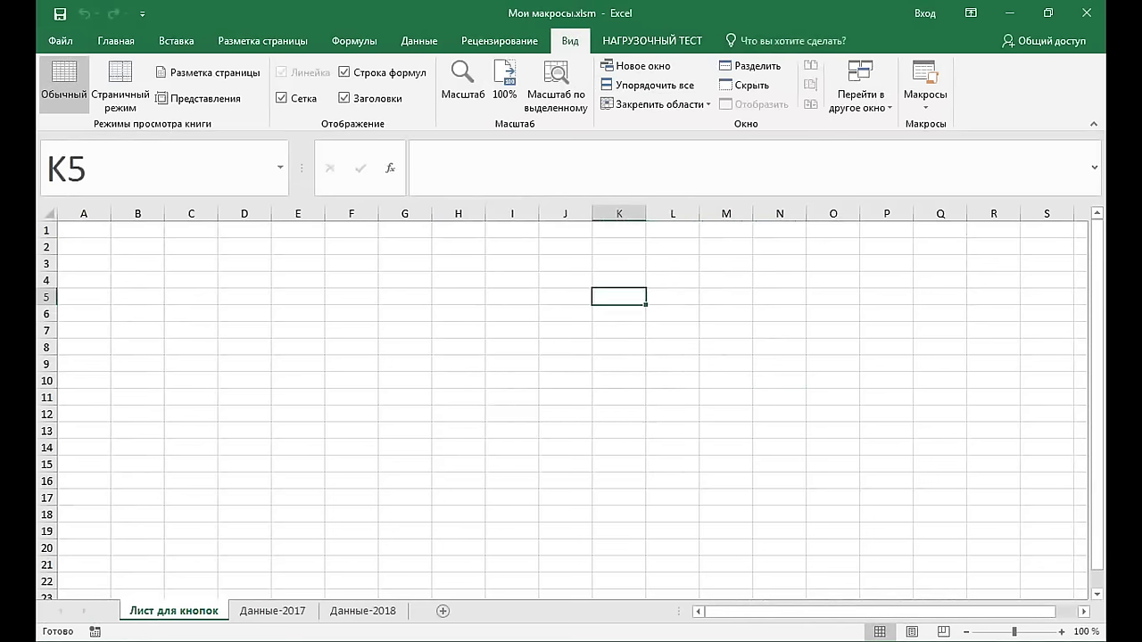
{"action": "key", "text": "alt+Tab"}
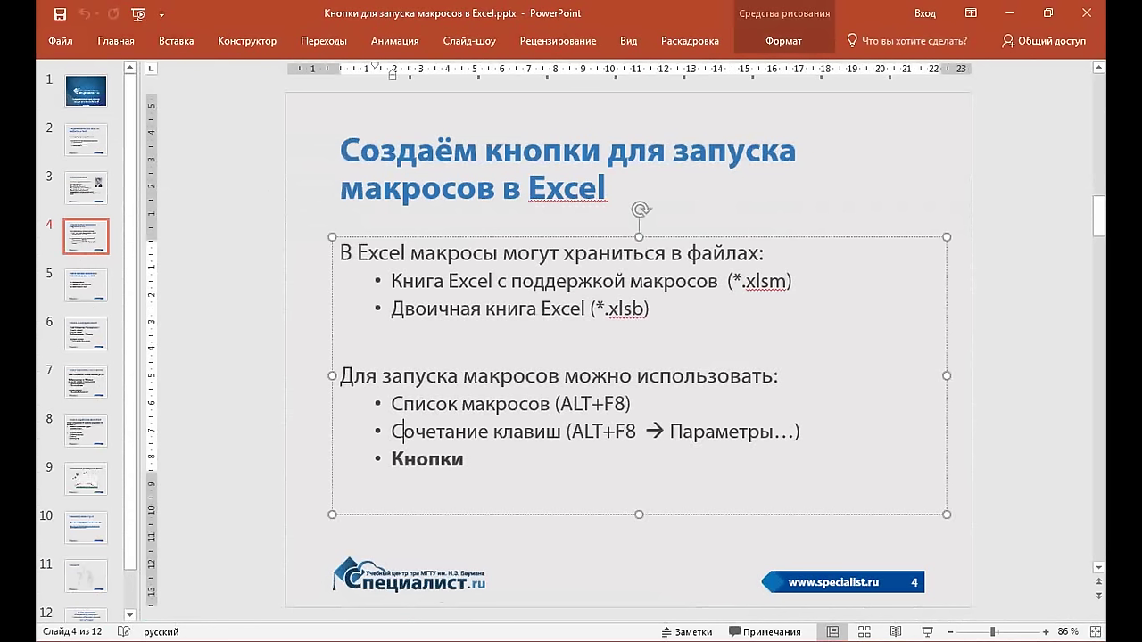
Present slide 5, highlighting its bullets: ribbon tabs, Quick Access Toolbar, and Excel worksheet
{"action": "left_click", "coordinate": [76, 284]}
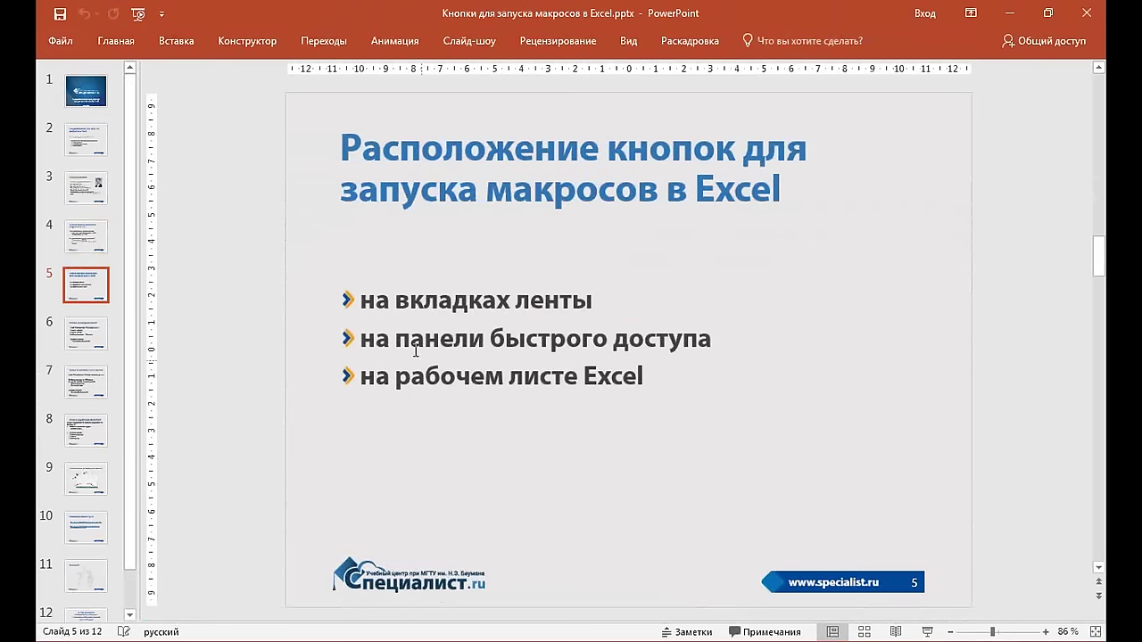
{"action": "left_click_drag", "start_coordinate": [362, 302], "coordinate": [580, 301]}
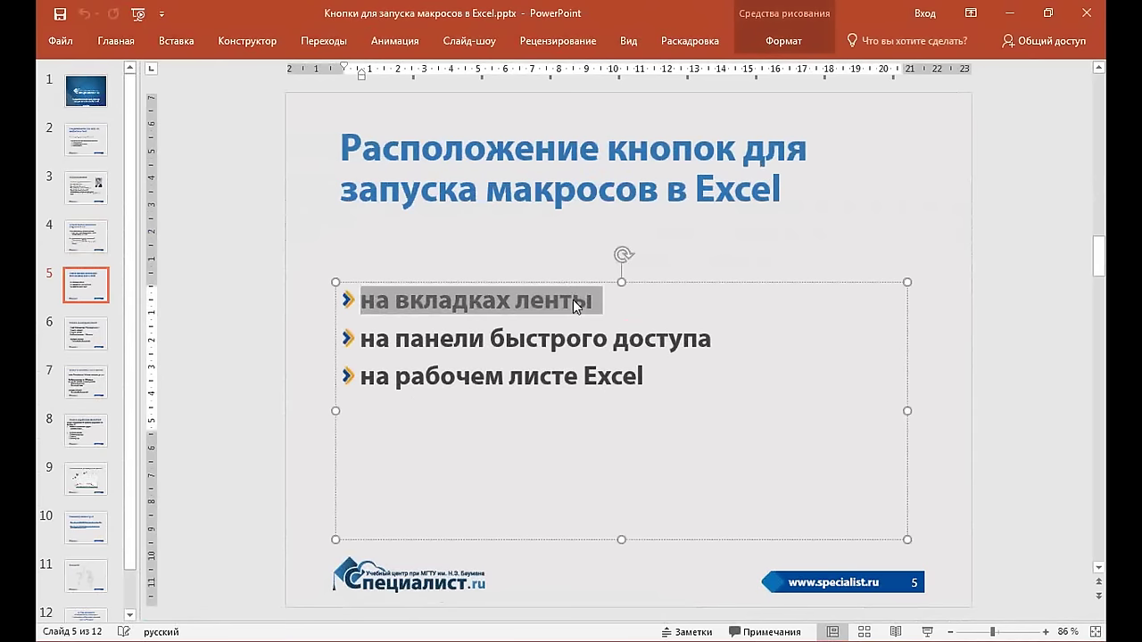
{"action": "left_click", "coordinate": [362, 340]}
{"action": "left_click_drag", "start_coordinate": [365, 340], "coordinate": [683, 344]}
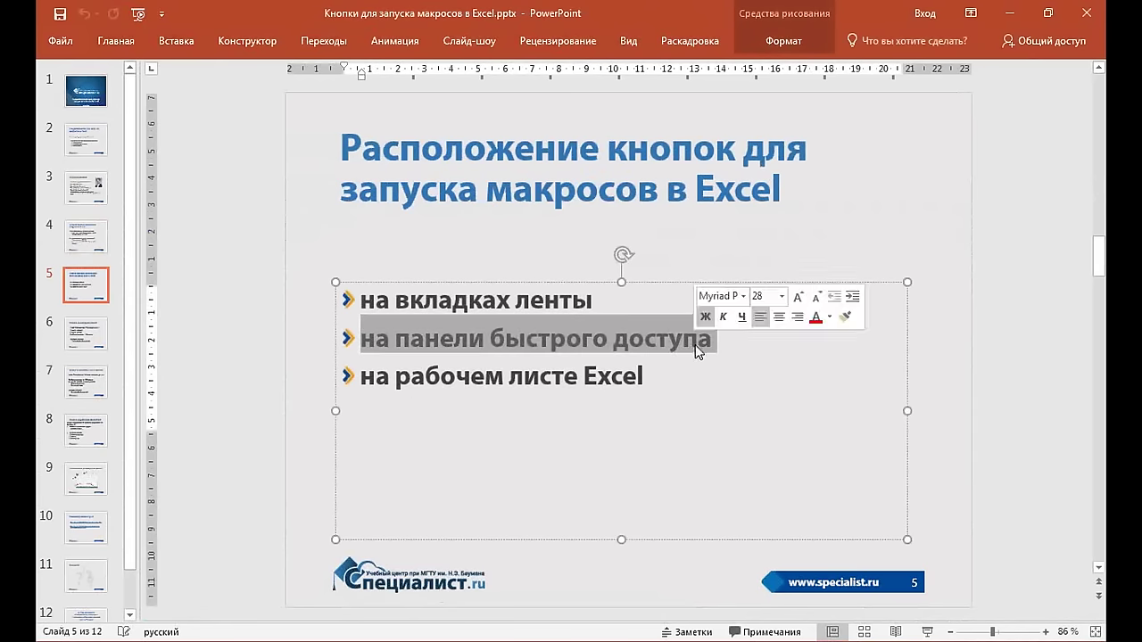
{"action": "left_click", "coordinate": [486, 379]}
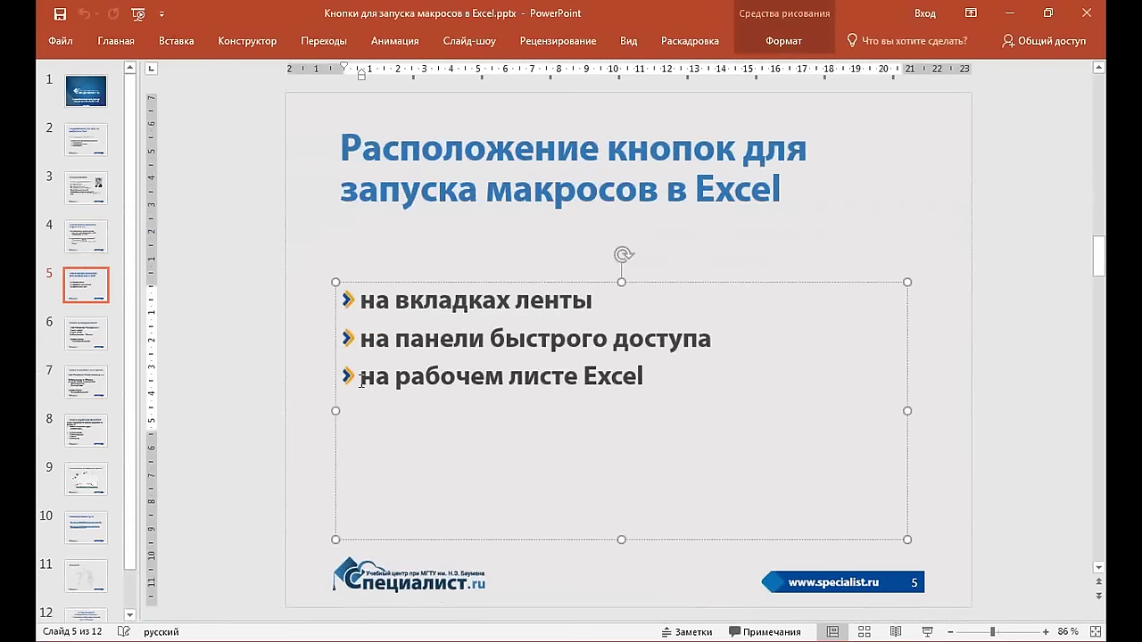
{"action": "left_click_drag", "start_coordinate": [362, 382], "coordinate": [667, 372]}
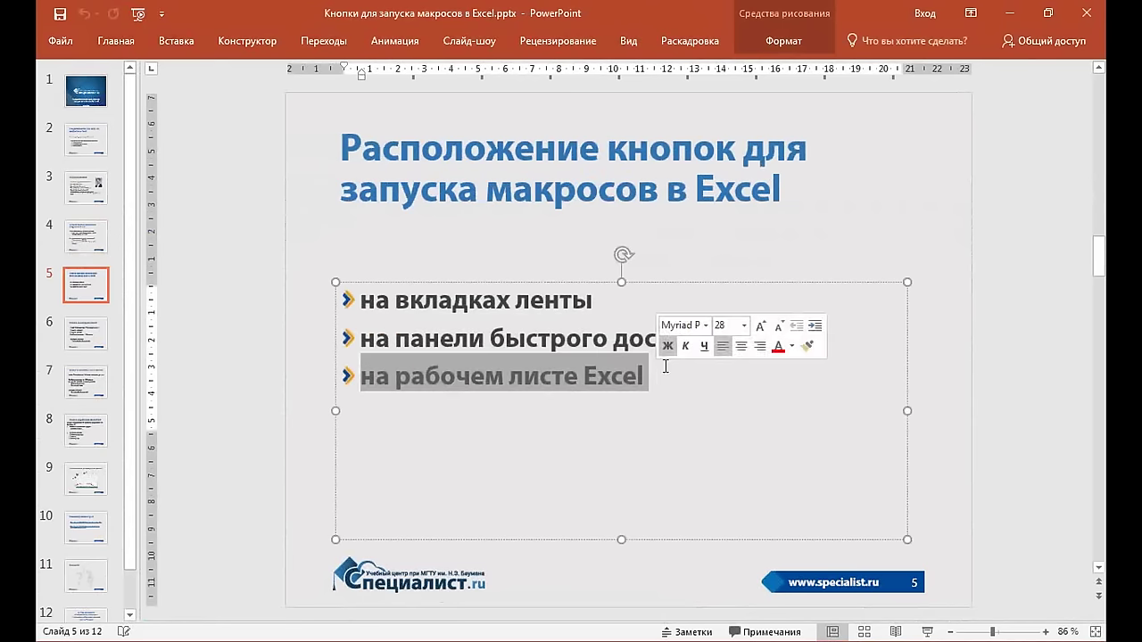
{"action": "left_click", "coordinate": [707, 393]}
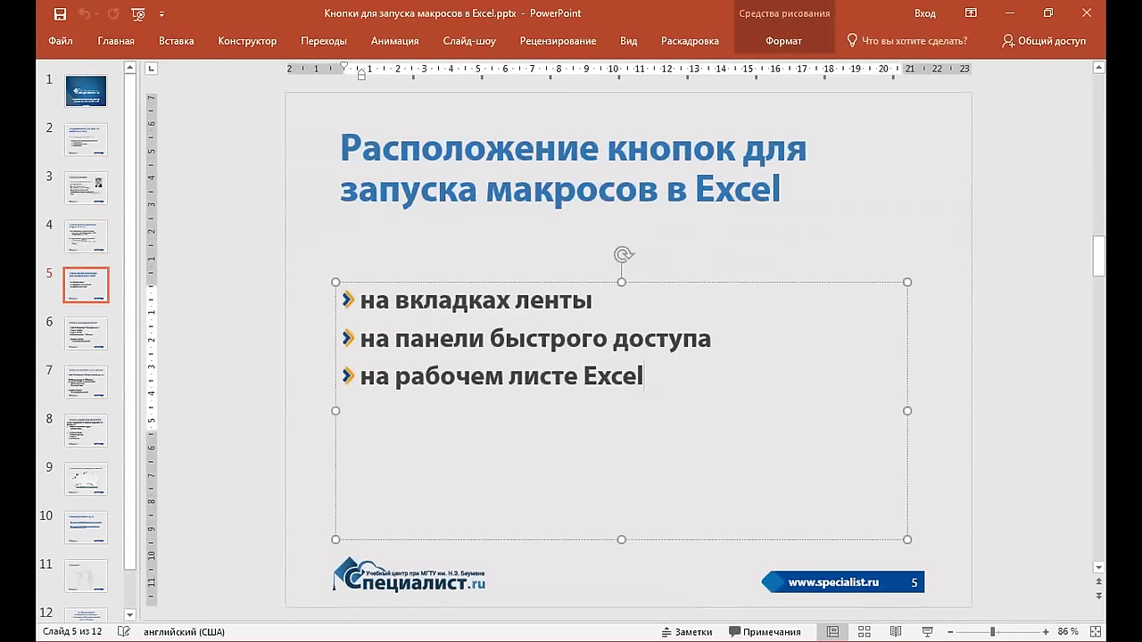
Back in Excel, browse the Главная, Вставка, Разметка страницы, Формулы and Данные ribbon tabs
{"action": "key", "text": "alt+Tab"}
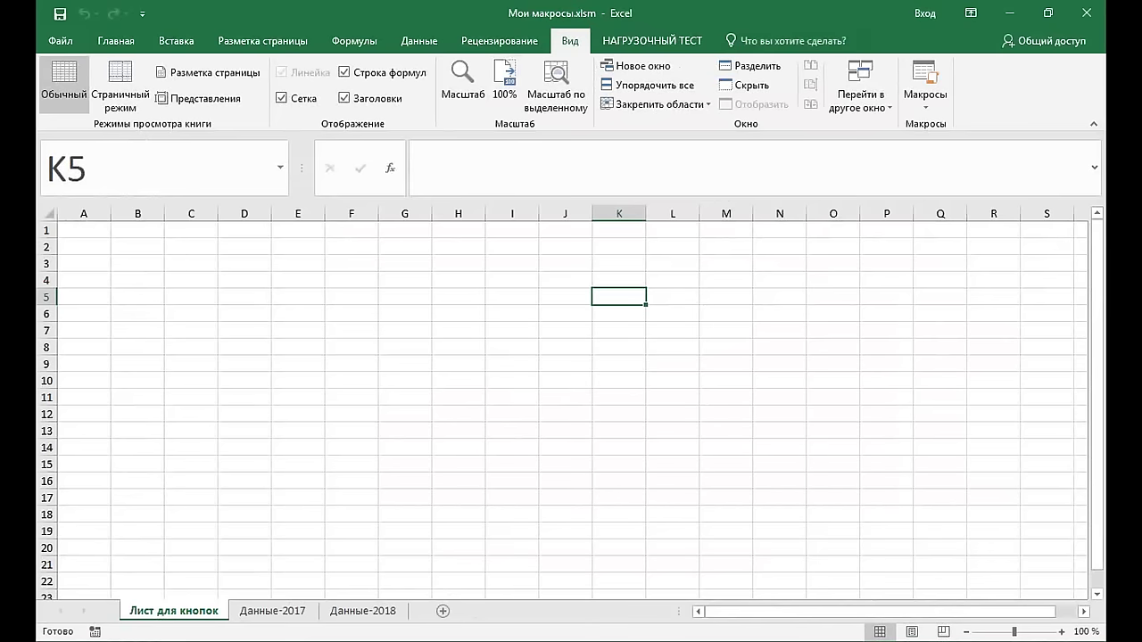
{"action": "left_click", "coordinate": [116, 41]}
{"action": "left_click", "coordinate": [176, 41]}
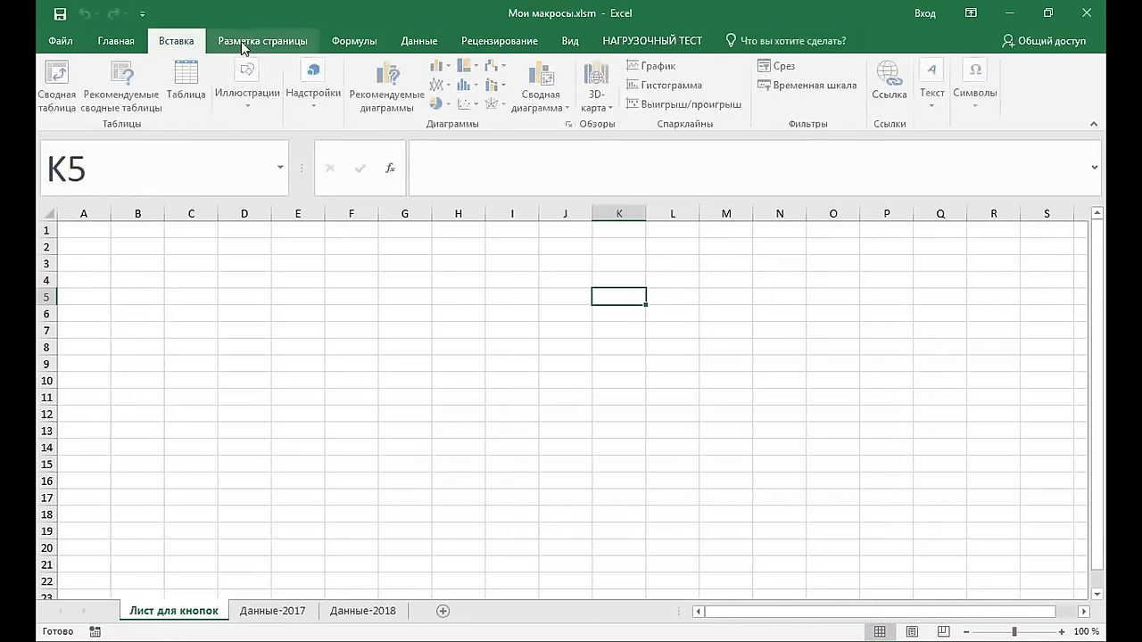
{"action": "left_click", "coordinate": [250, 41]}
{"action": "left_click", "coordinate": [337, 44]}
{"action": "left_click", "coordinate": [416, 44]}
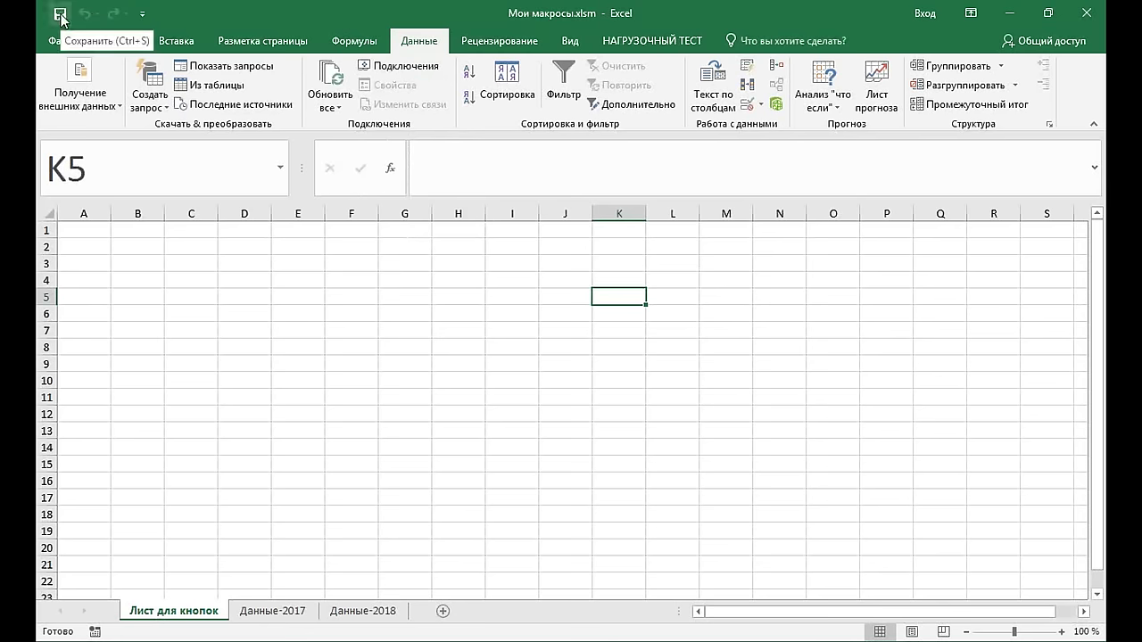
Show the Quick Access Toolbar customization list, select cells B9, B4, A2, H7, J7, G7, then show Рецензирование
{"action": "left_click", "coordinate": [144, 18]}
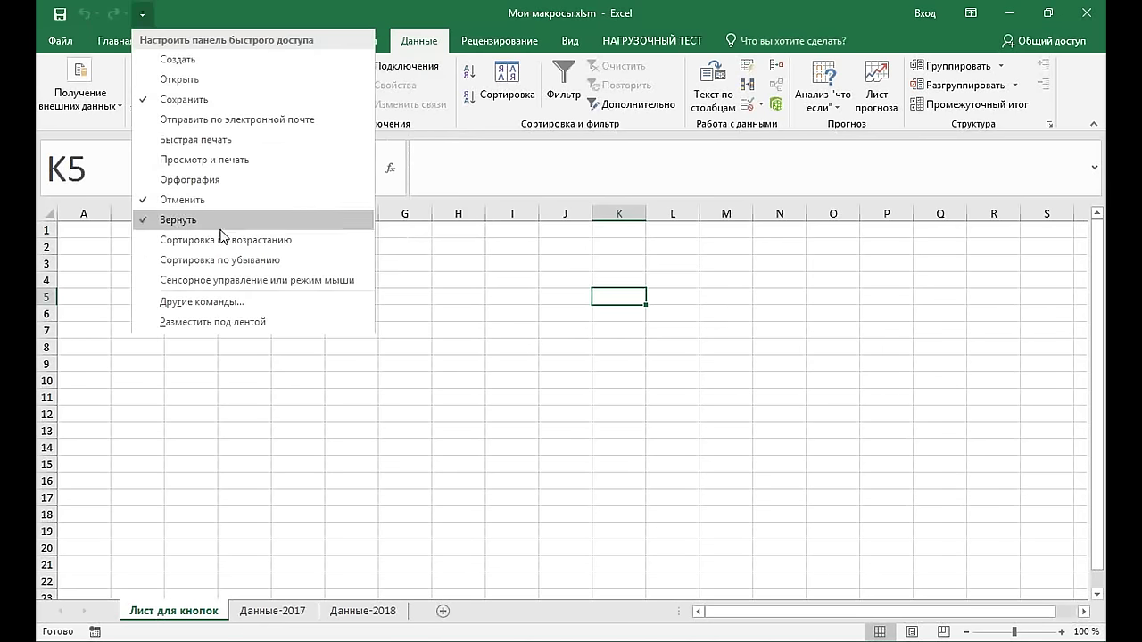
{"action": "left_click", "coordinate": [509, 269]}
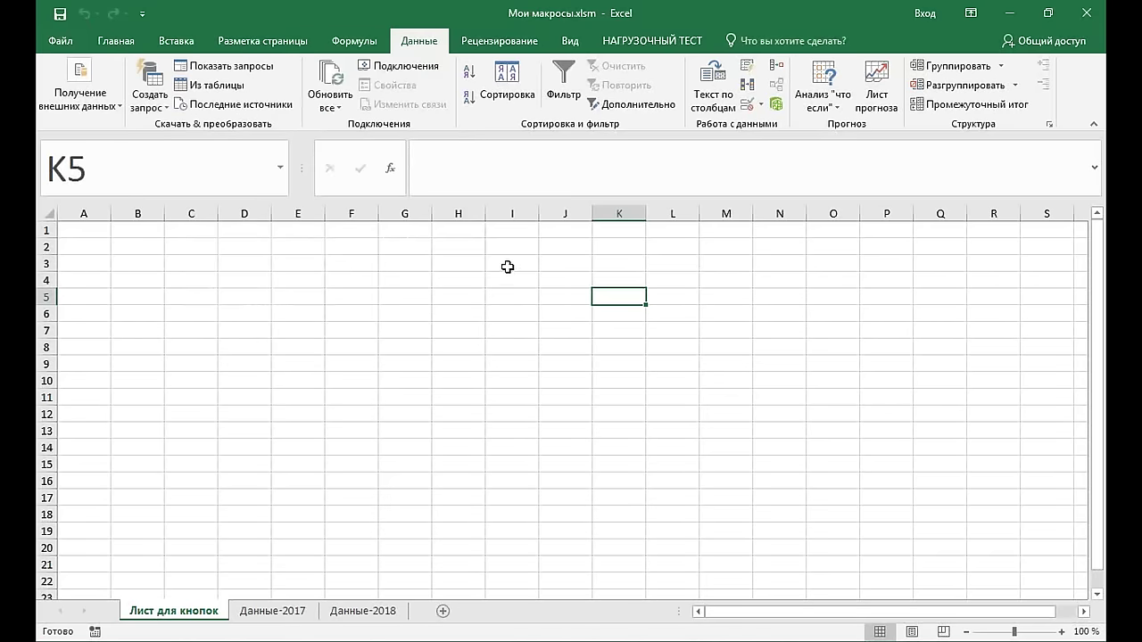
{"action": "left_click", "coordinate": [143, 361]}
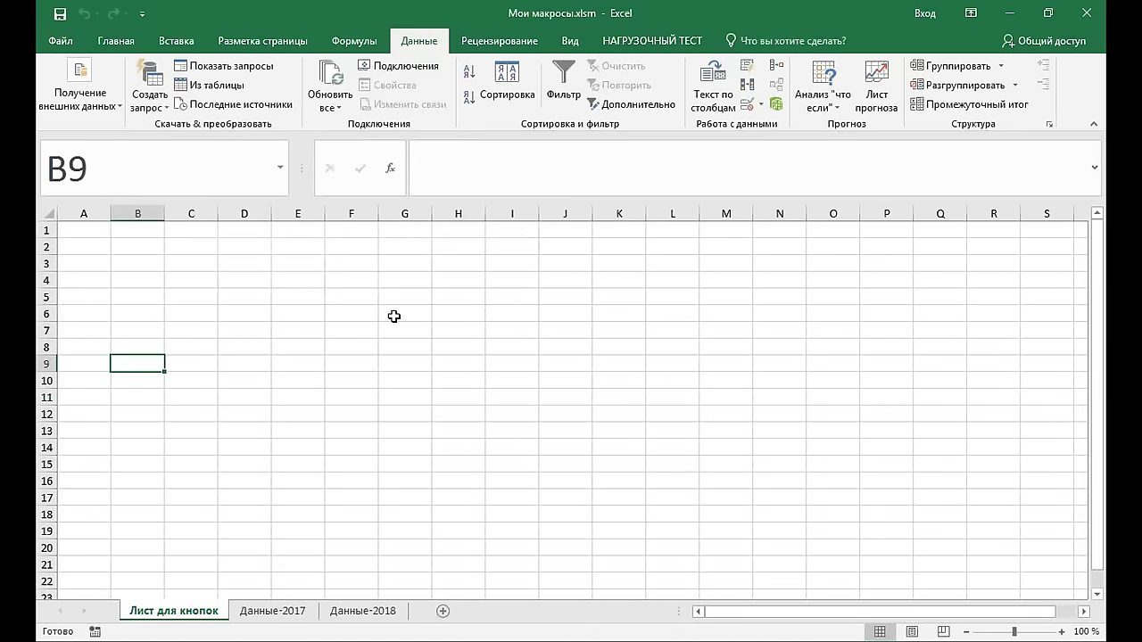
{"action": "left_click", "coordinate": [148, 284]}
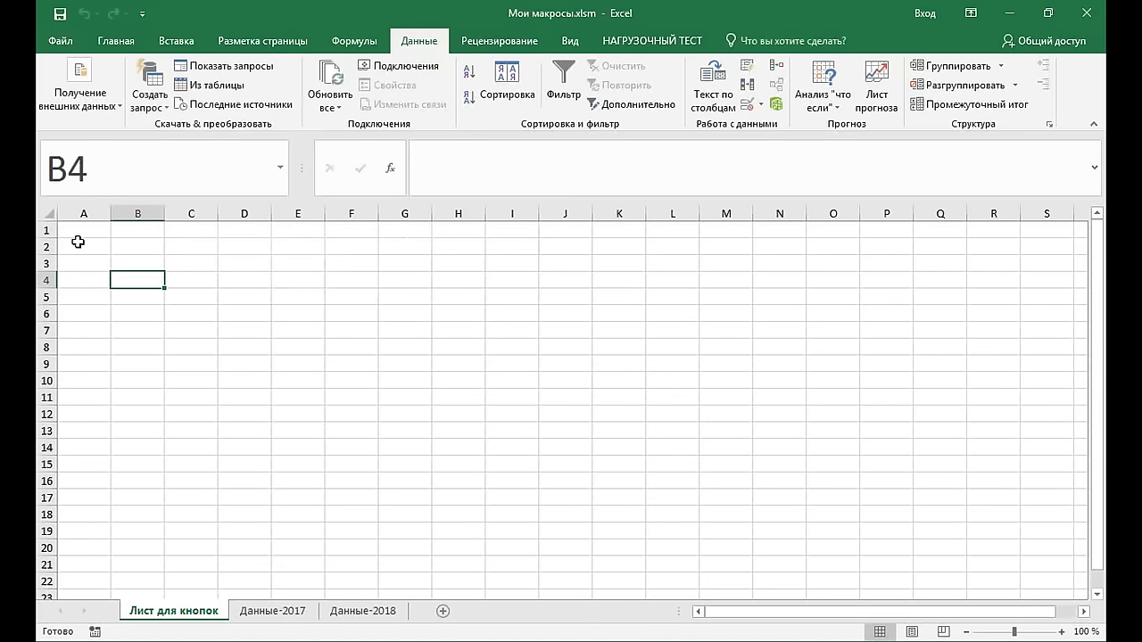
{"action": "left_click", "coordinate": [79, 241]}
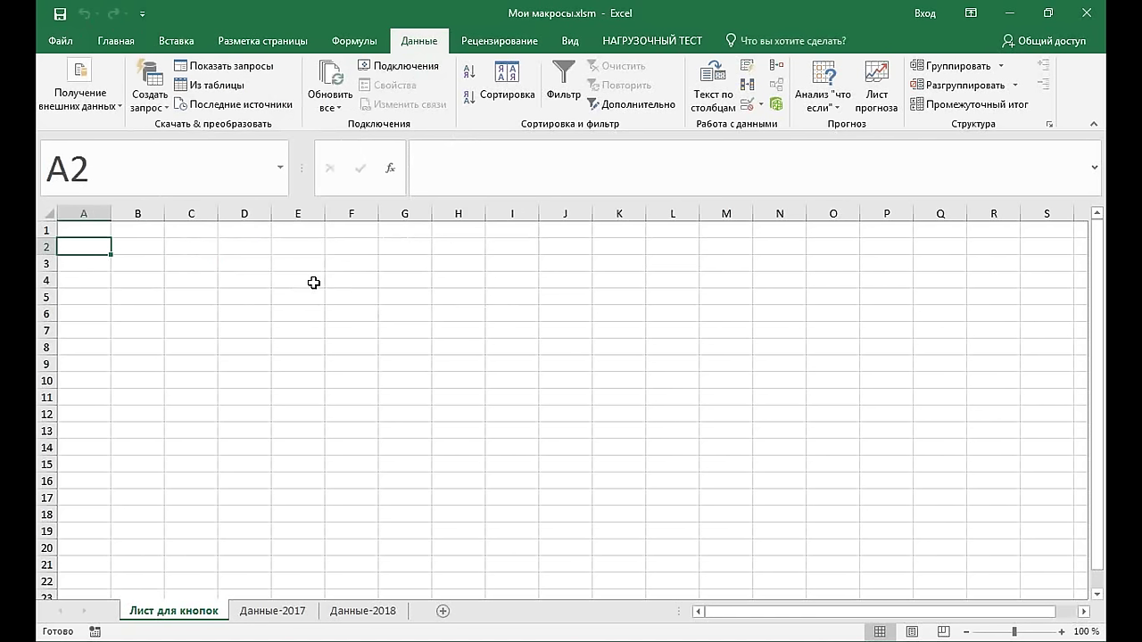
{"action": "left_click", "coordinate": [444, 333]}
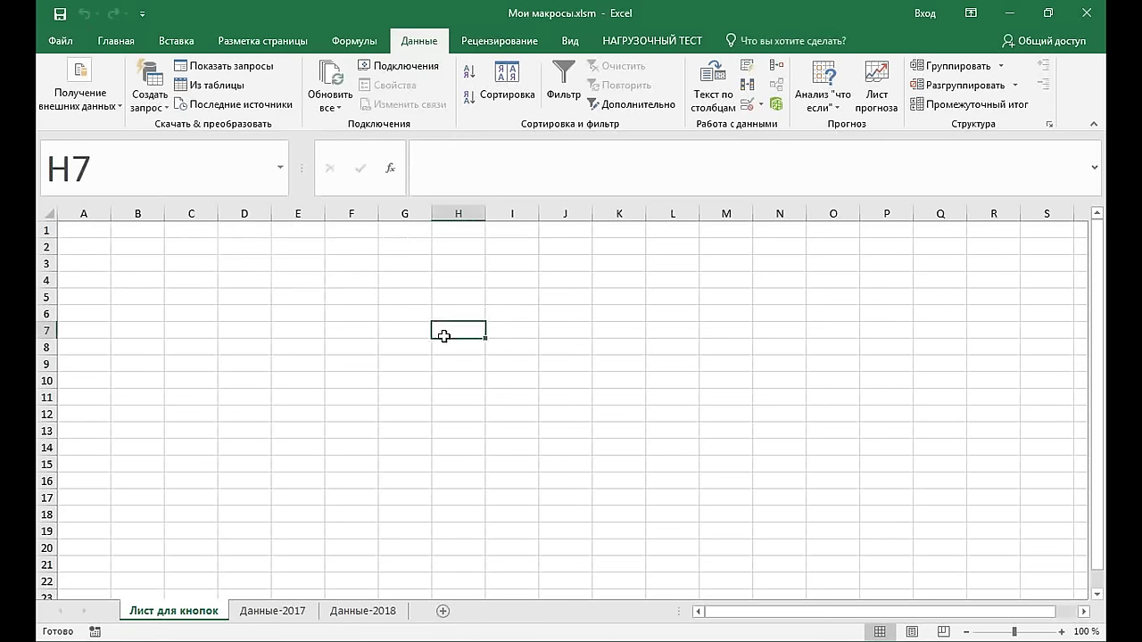
{"action": "left_click", "coordinate": [574, 337]}
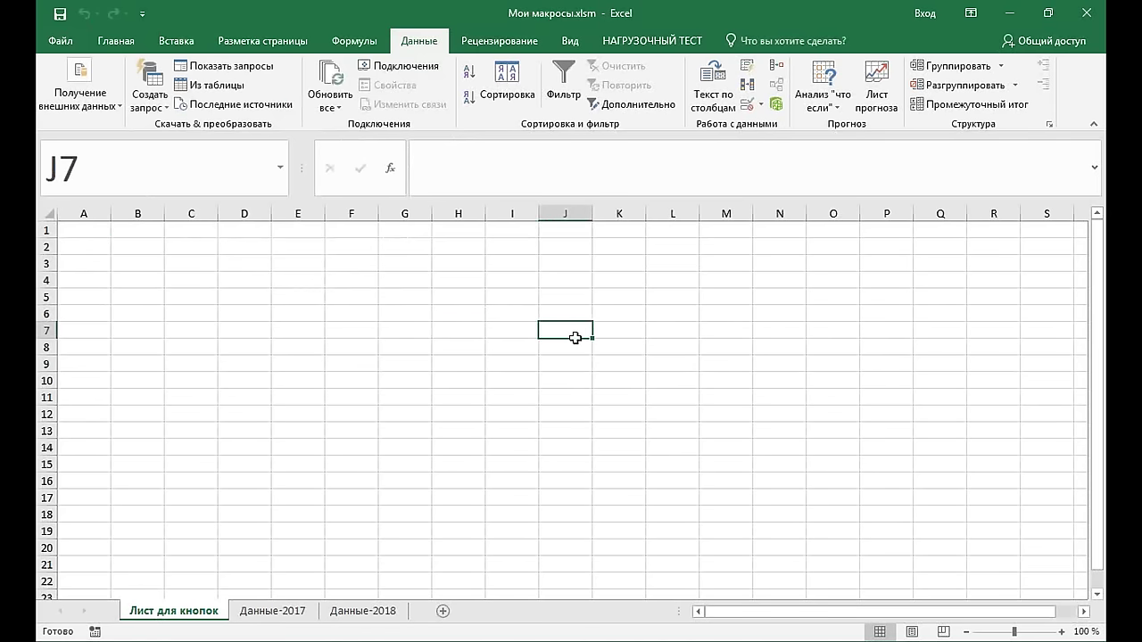
{"action": "left_click", "coordinate": [396, 335]}
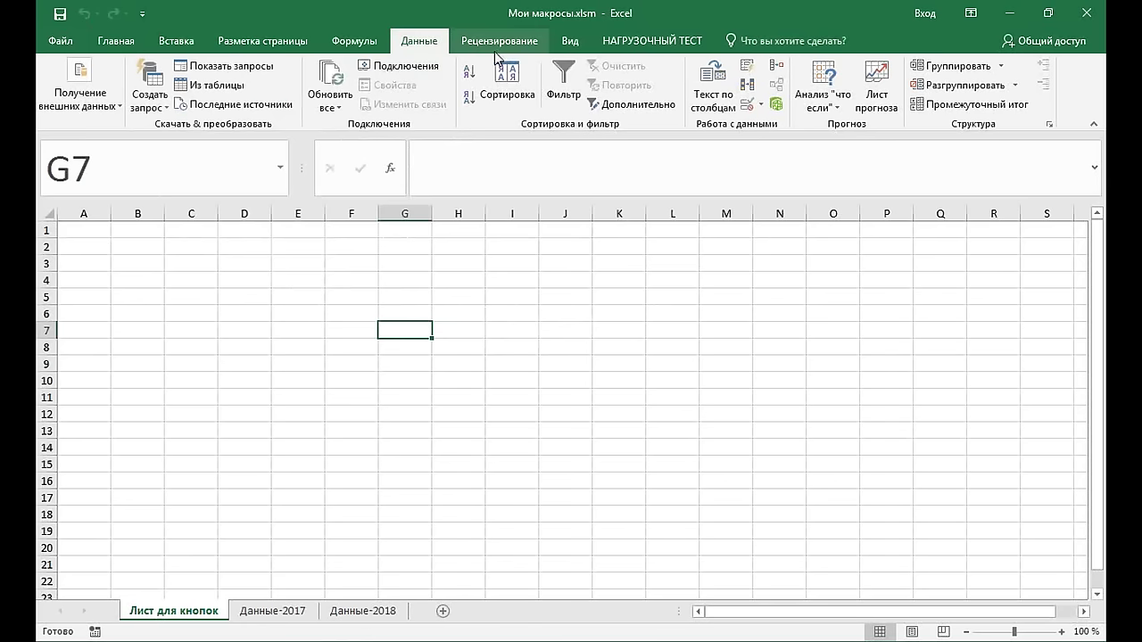
{"action": "left_click", "coordinate": [504, 41]}
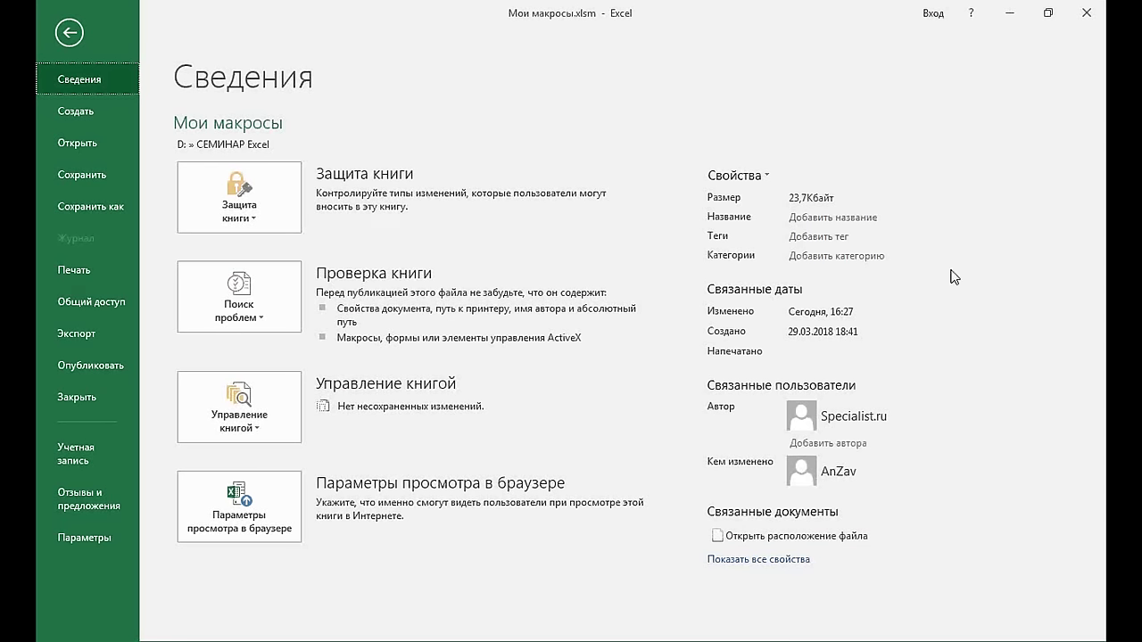
Turn on the Разработчик tab in Excel Options under Настроить ленту
{"action": "left_click", "coordinate": [68, 35]}
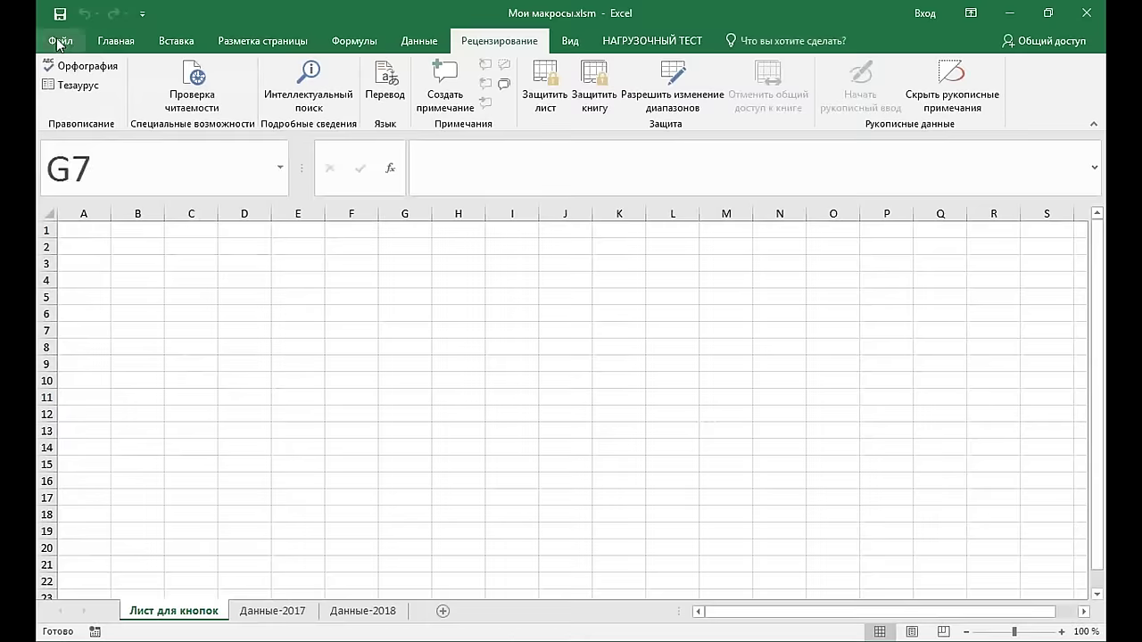
{"action": "left_click", "coordinate": [57, 43]}
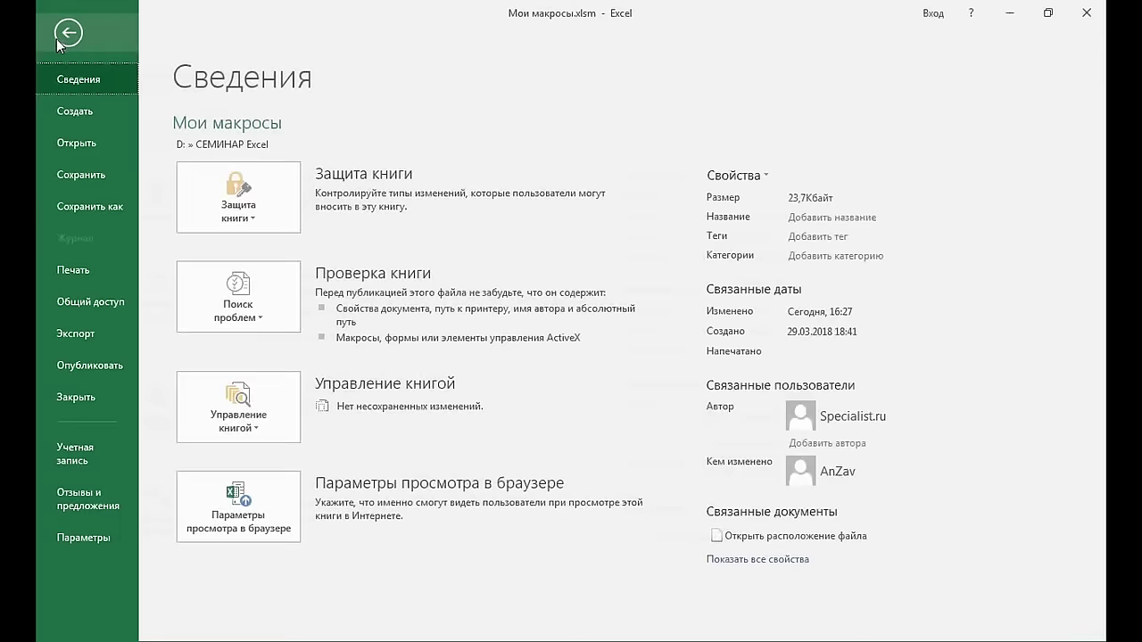
{"action": "left_click", "coordinate": [92, 539]}
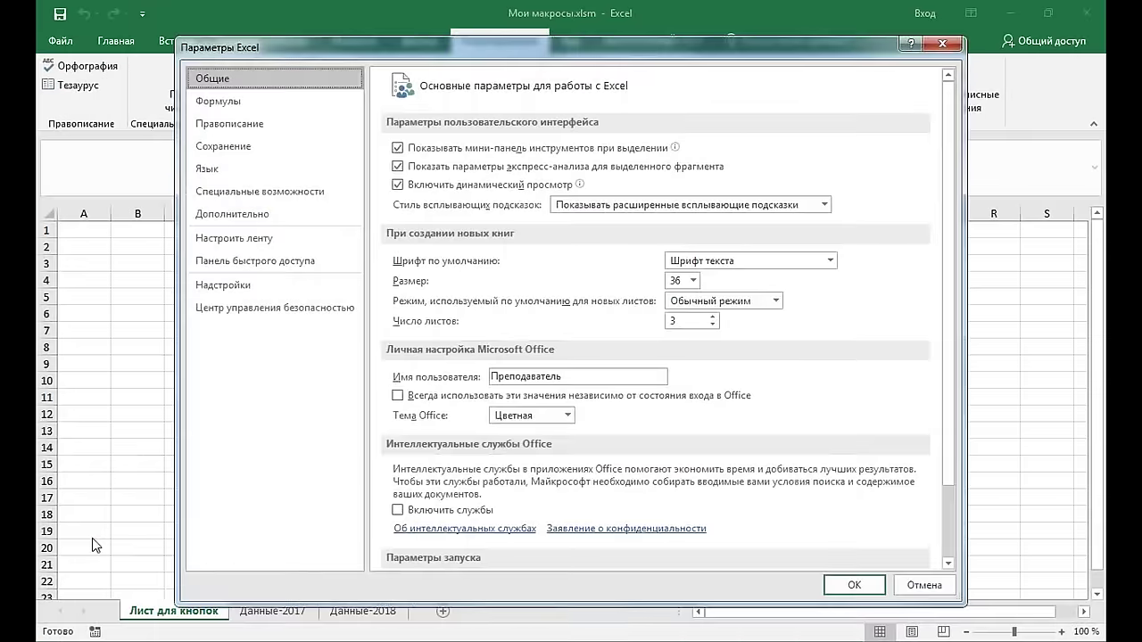
{"action": "left_click", "coordinate": [223, 238]}
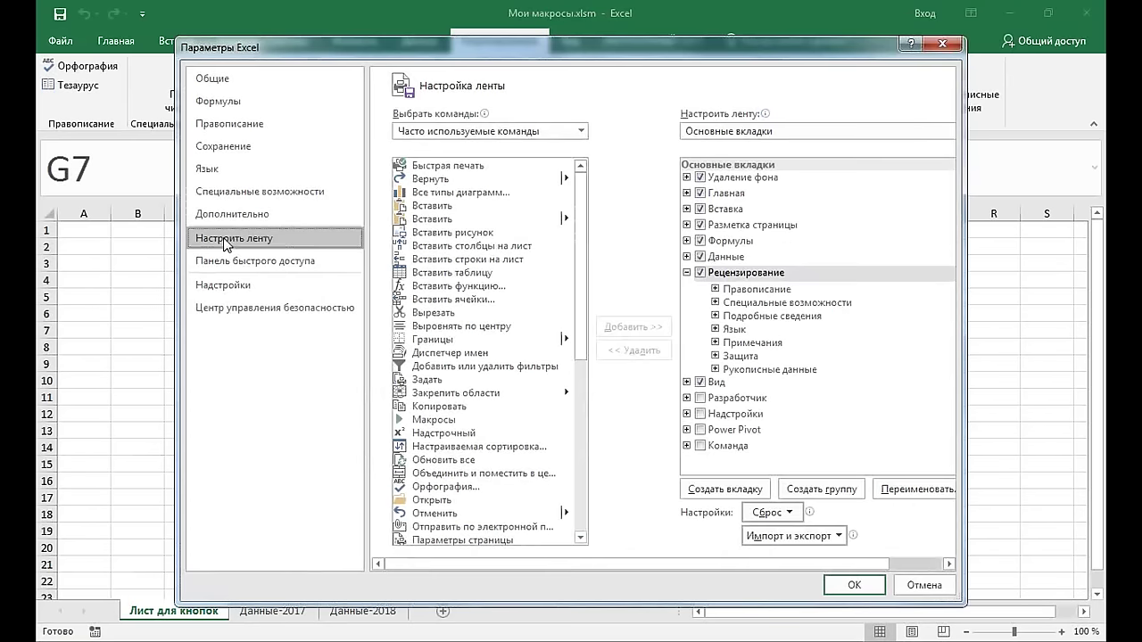
{"action": "left_click", "coordinate": [700, 398]}
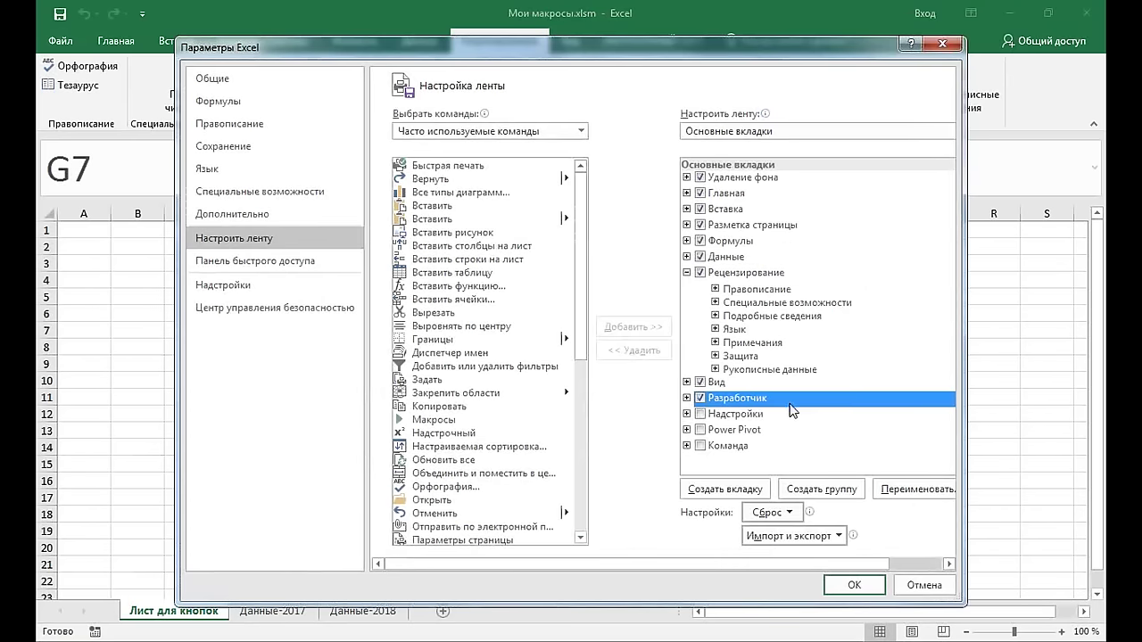
{"action": "left_click", "coordinate": [875, 583]}
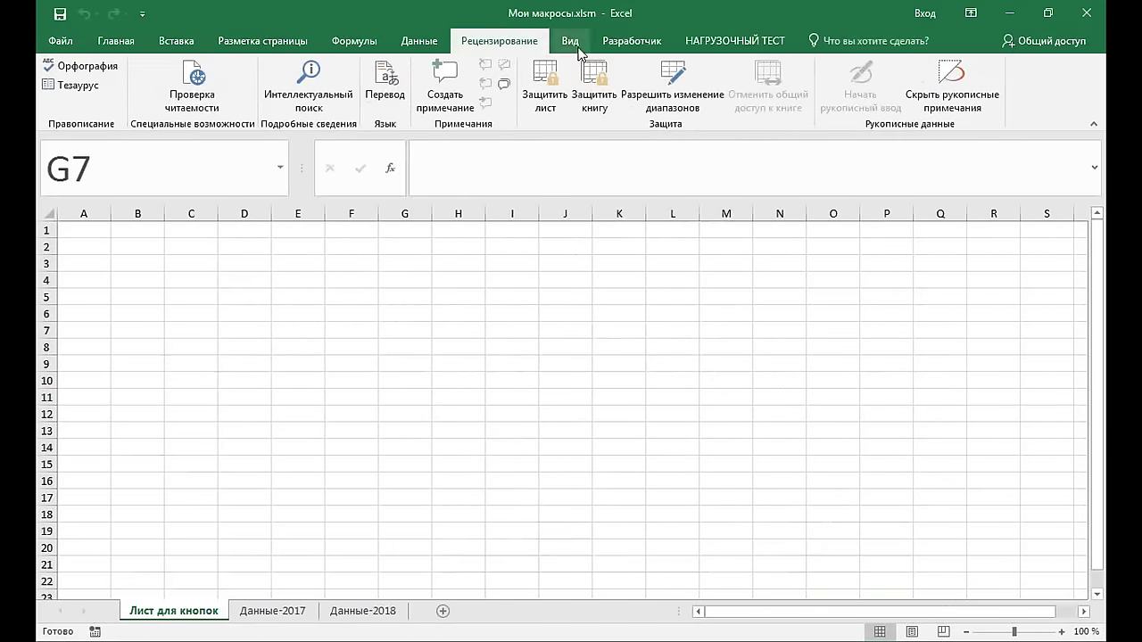
Show the Разработчик tab and briefly view the Макросы list without running anything
{"action": "left_click", "coordinate": [624, 43]}
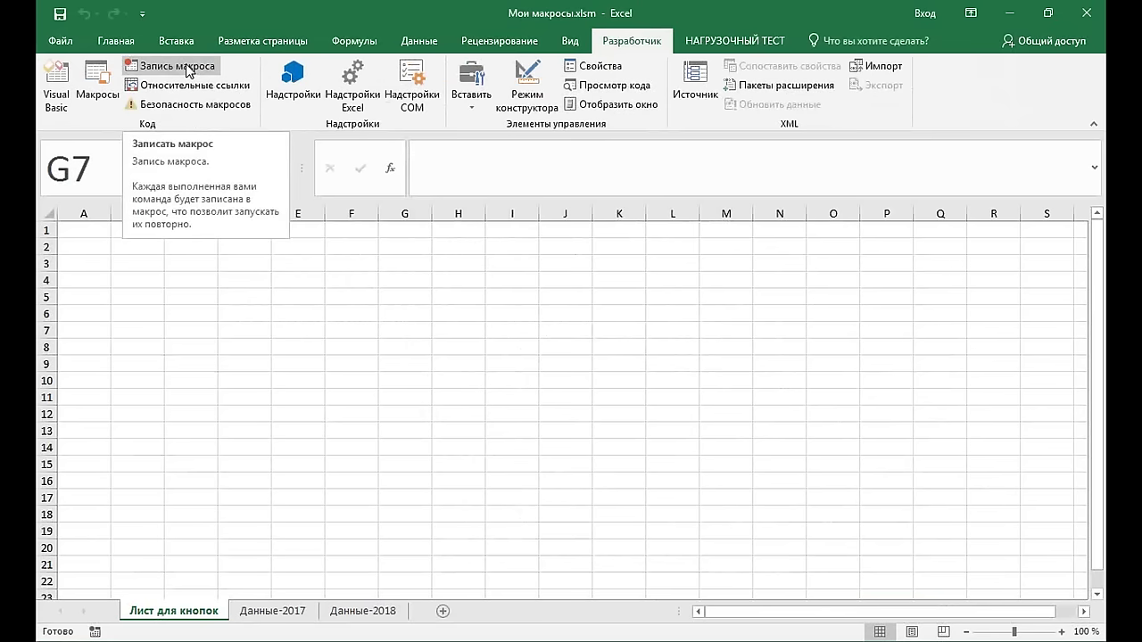
{"action": "left_click", "coordinate": [110, 102]}
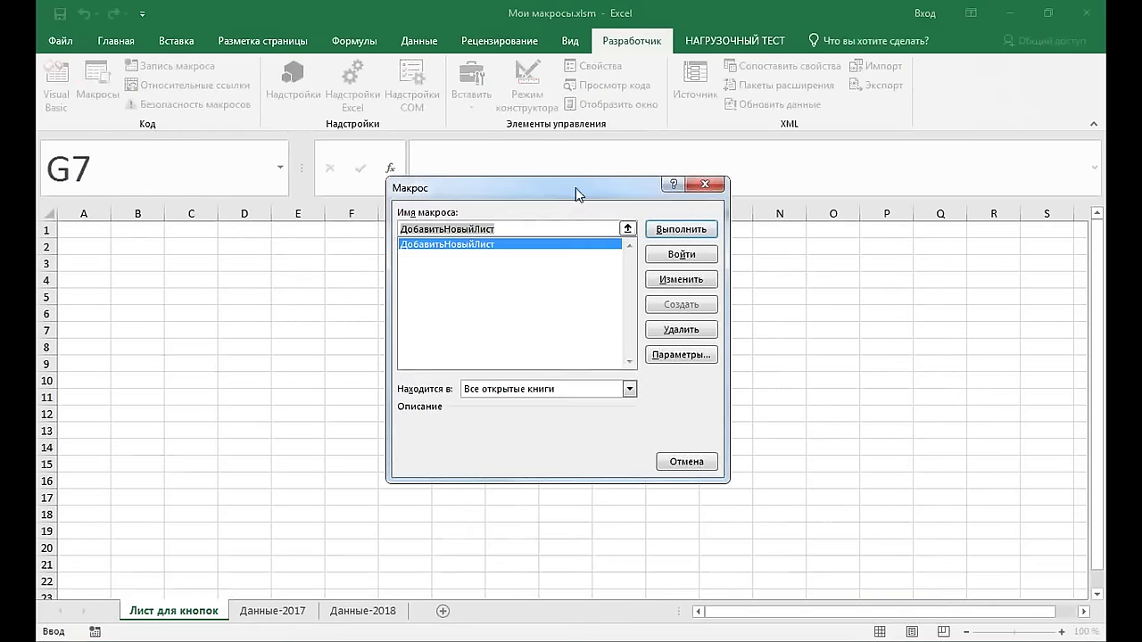
{"action": "left_click", "coordinate": [718, 185]}
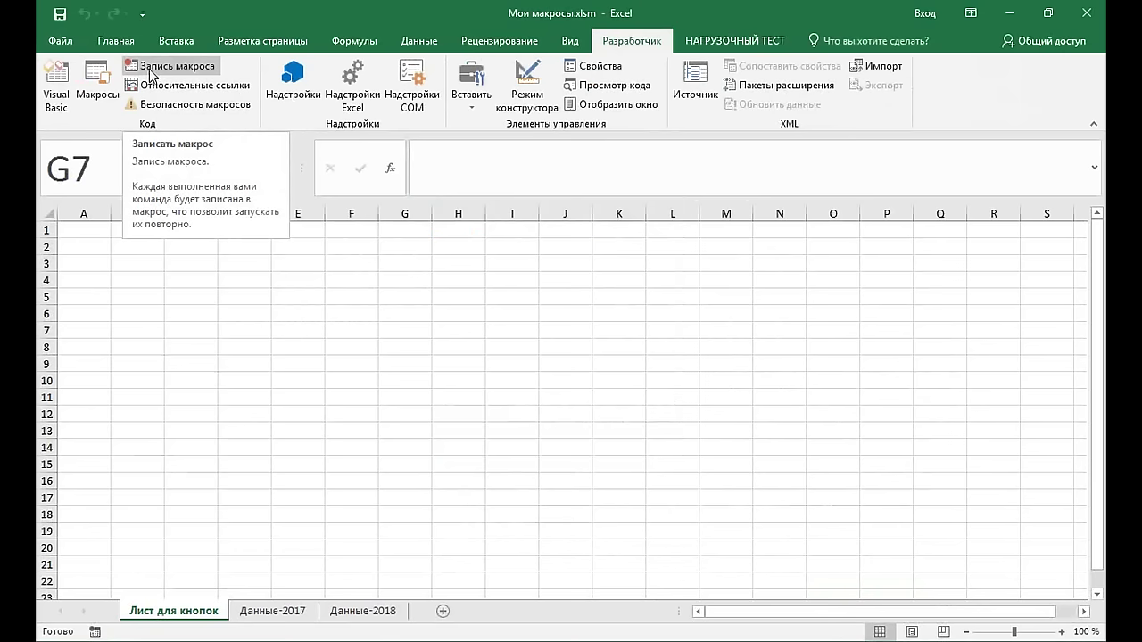
Look over the Данные-2017 sheet, including the Выставка-продажа entry in C14
{"action": "left_click", "coordinate": [268, 329]}
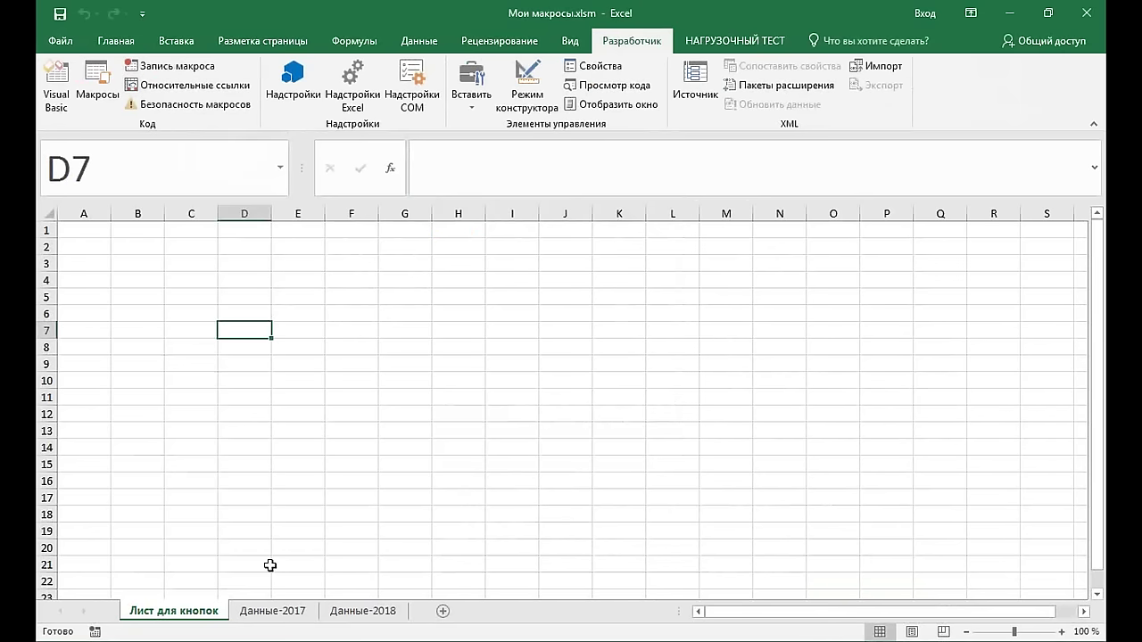
{"action": "left_click", "coordinate": [276, 615]}
{"action": "left_click", "coordinate": [303, 383]}
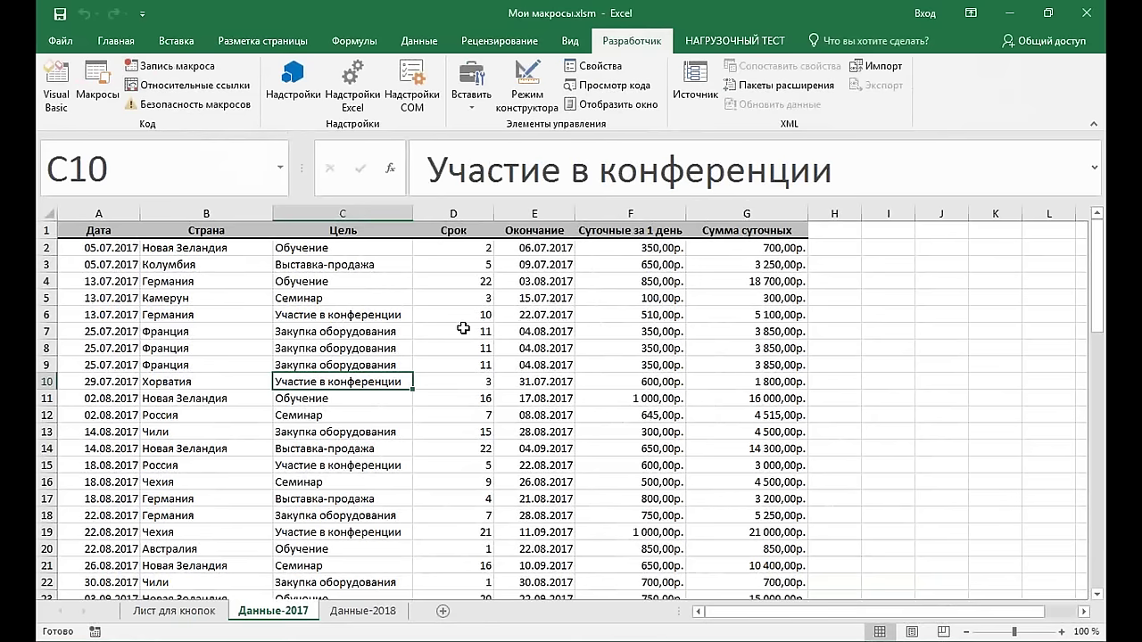
{"action": "left_click", "coordinate": [201, 614]}
{"action": "left_click", "coordinate": [272, 618]}
{"action": "left_click", "coordinate": [353, 448]}
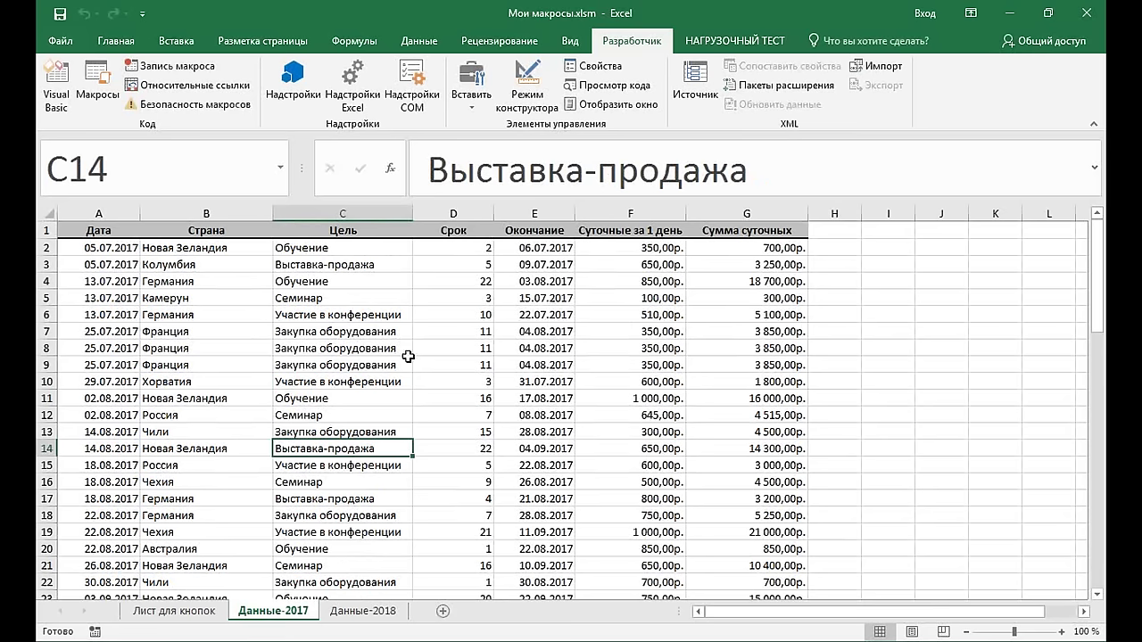
On Данные-2018, inspect the daily allowance in F12, end-date formulas in column E, and total in G7
{"action": "left_click", "coordinate": [350, 614]}
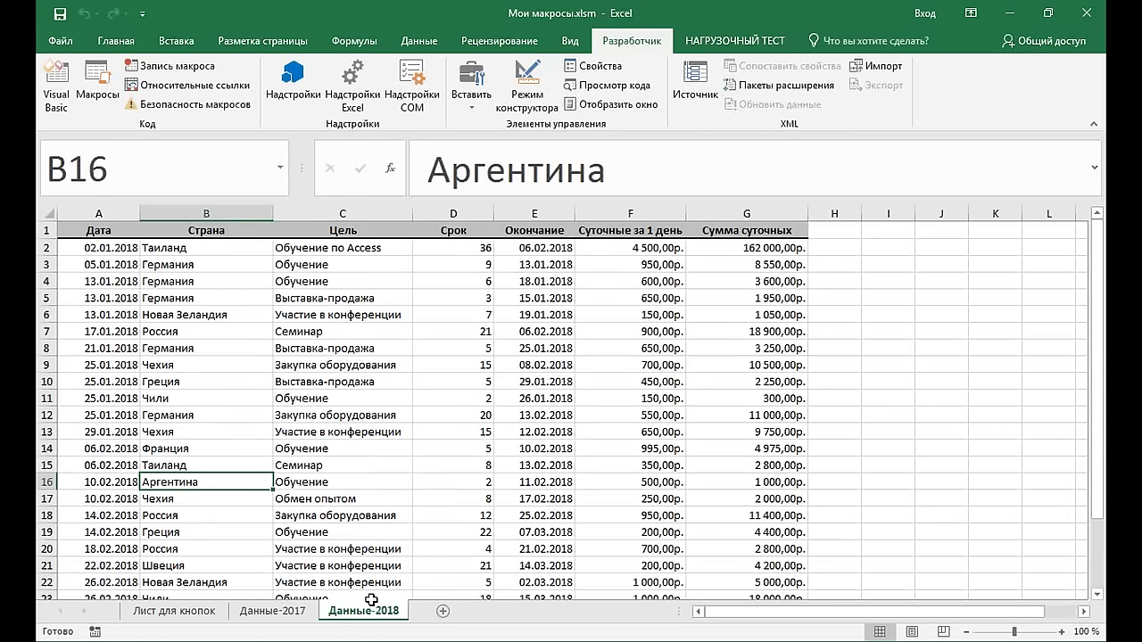
{"action": "left_click", "coordinate": [610, 412]}
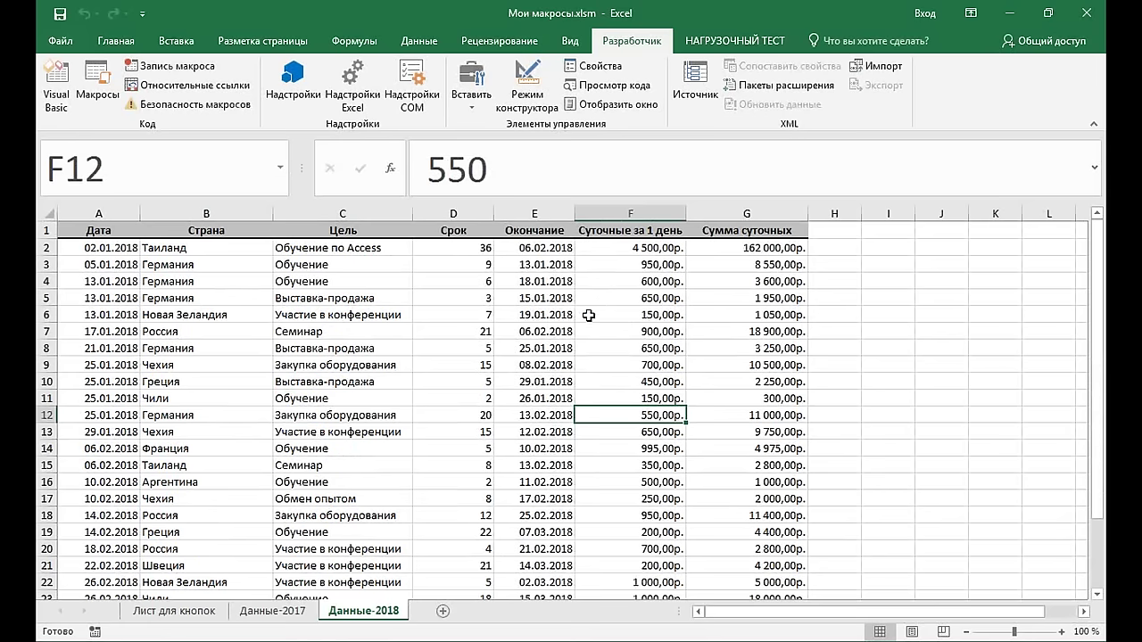
{"action": "left_click", "coordinate": [544, 297]}
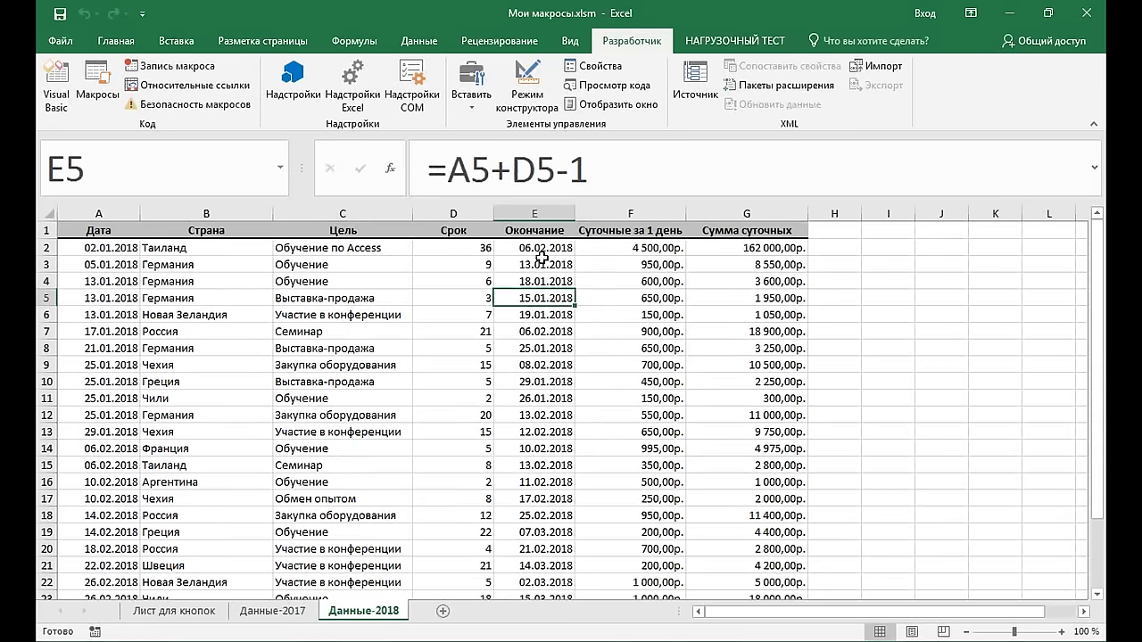
{"action": "left_click", "coordinate": [536, 398]}
{"action": "left_click", "coordinate": [540, 315]}
{"action": "left_click", "coordinate": [548, 230]}
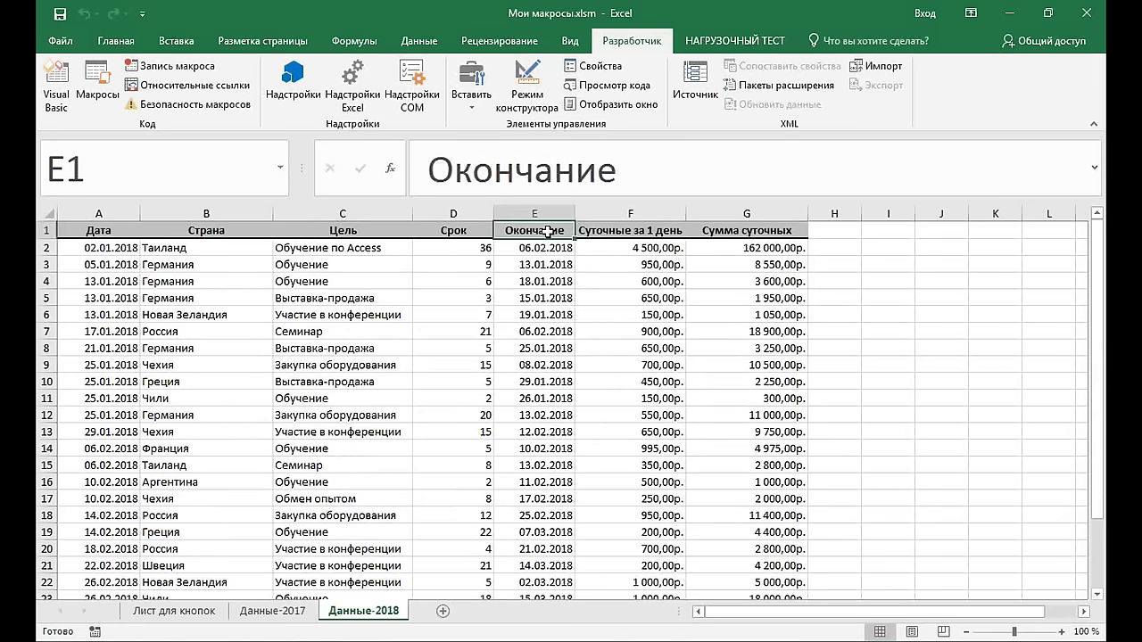
{"action": "left_click", "coordinate": [547, 380]}
{"action": "left_click", "coordinate": [773, 325]}
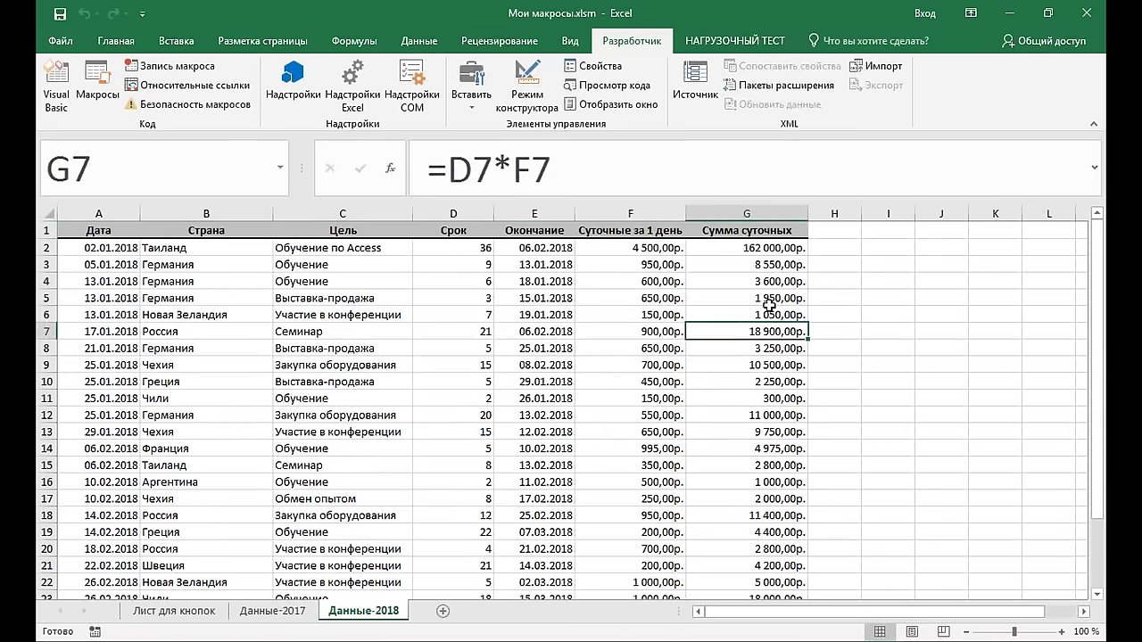
Check the daily allowance in F9 and select the entire Данные-2018 sheet
{"action": "scroll", "coordinate": [767, 312], "scroll_direction": "down", "scroll_amount": 5}
{"action": "scroll", "coordinate": [767, 313], "scroll_direction": "down", "scroll_amount": 5}
{"action": "scroll", "coordinate": [763, 323], "scroll_direction": "up", "scroll_amount": 8}
{"action": "scroll", "coordinate": [749, 326], "scroll_direction": "up", "scroll_amount": 2}
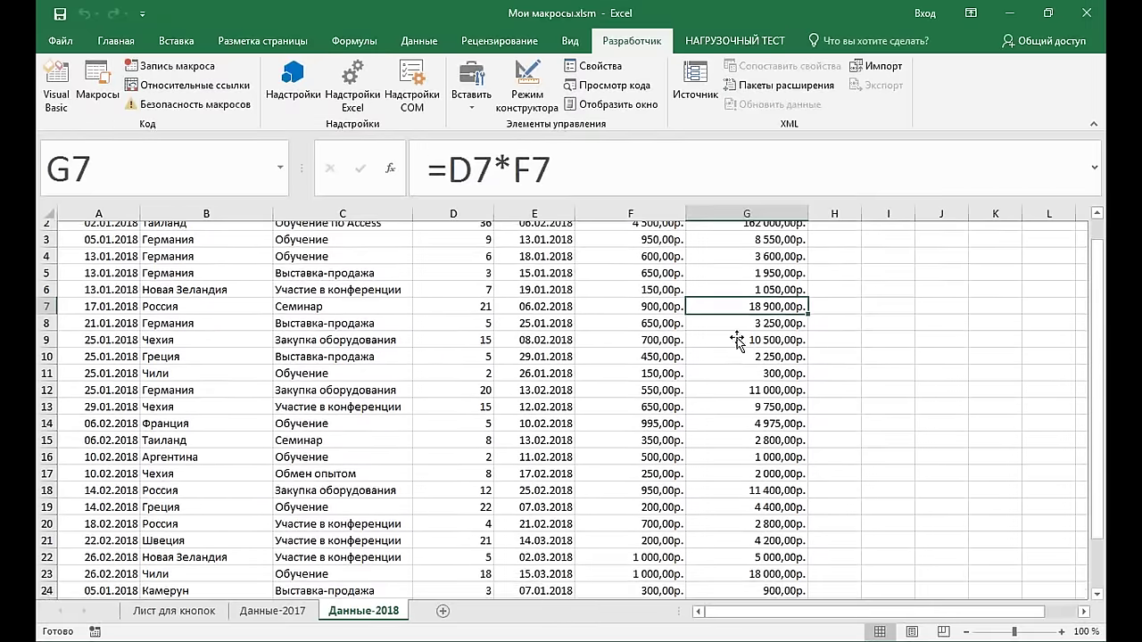
{"action": "left_click", "coordinate": [614, 362]}
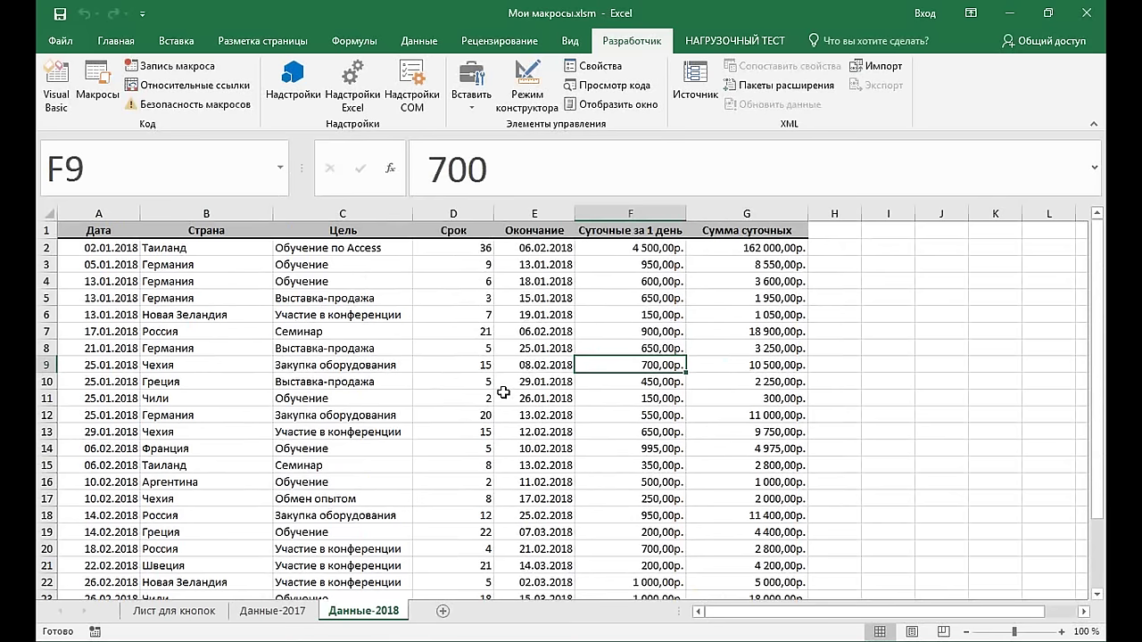
{"action": "left_click", "coordinate": [50, 214]}
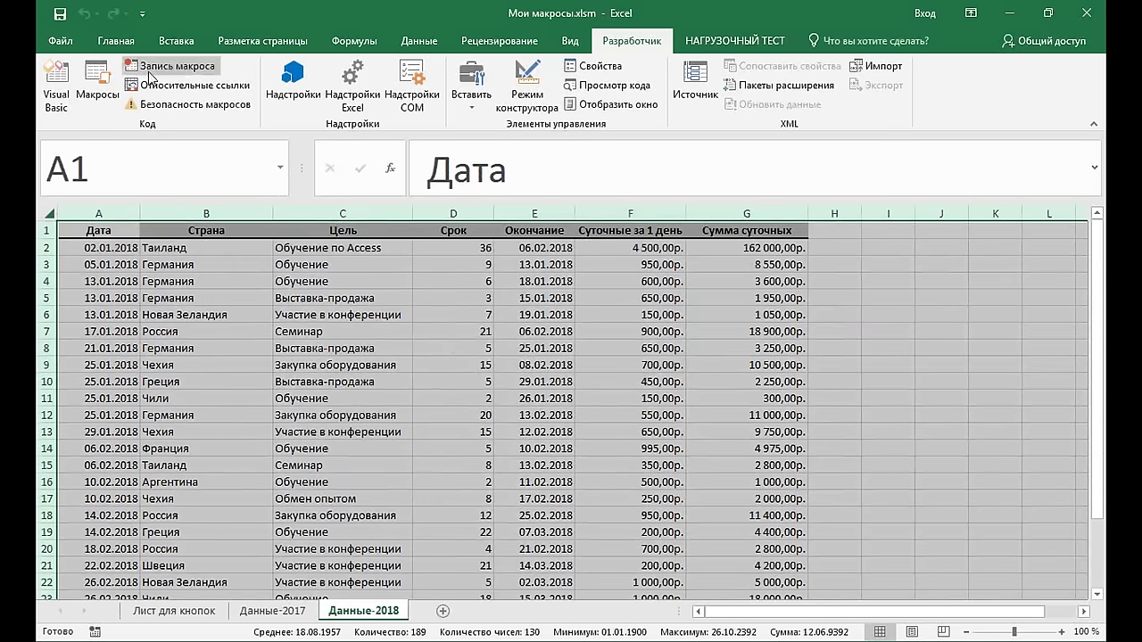
Select all and deselect at A2, then switch to Данные-2017, select C13, and show Разработчик
{"action": "left_click", "coordinate": [116, 41]}
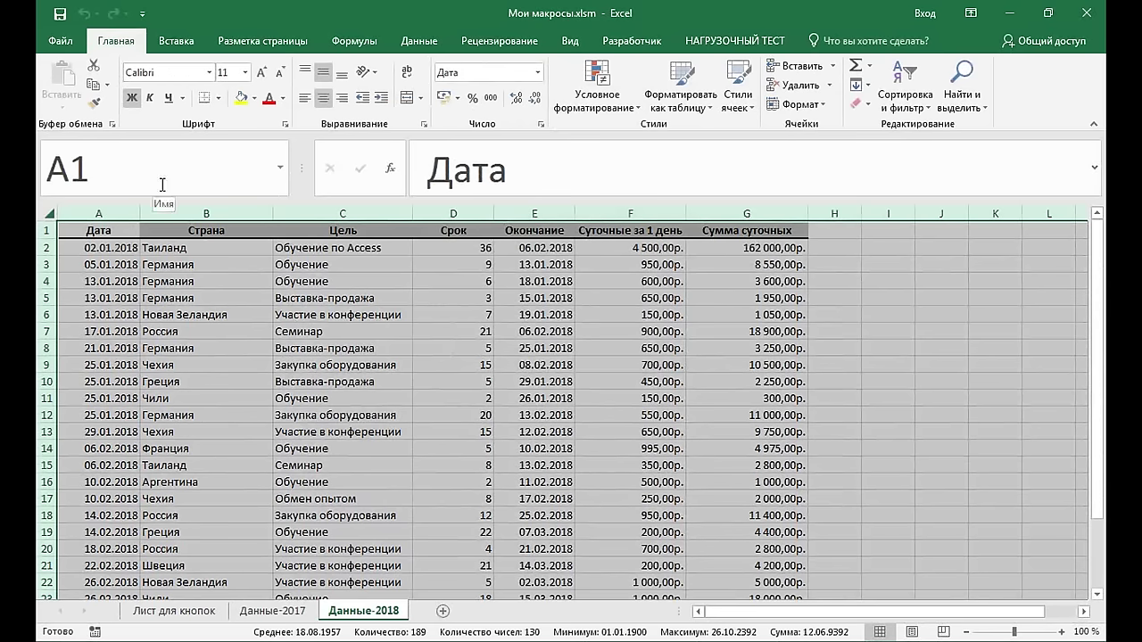
{"action": "left_click", "coordinate": [435, 333]}
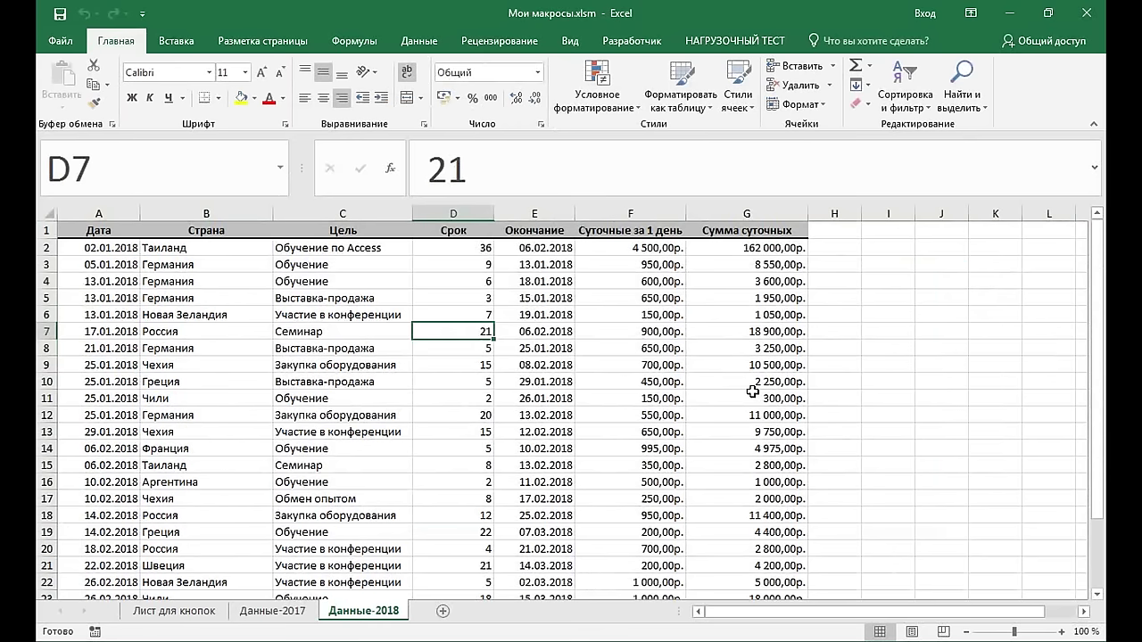
{"action": "left_click", "coordinate": [56, 208]}
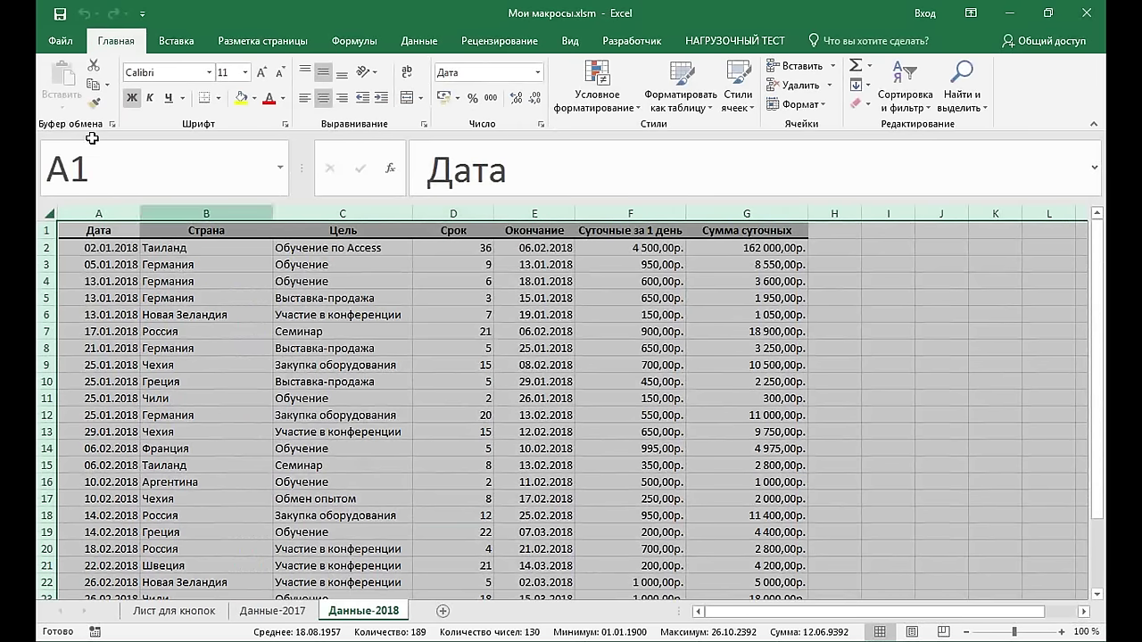
{"action": "left_click", "coordinate": [117, 249]}
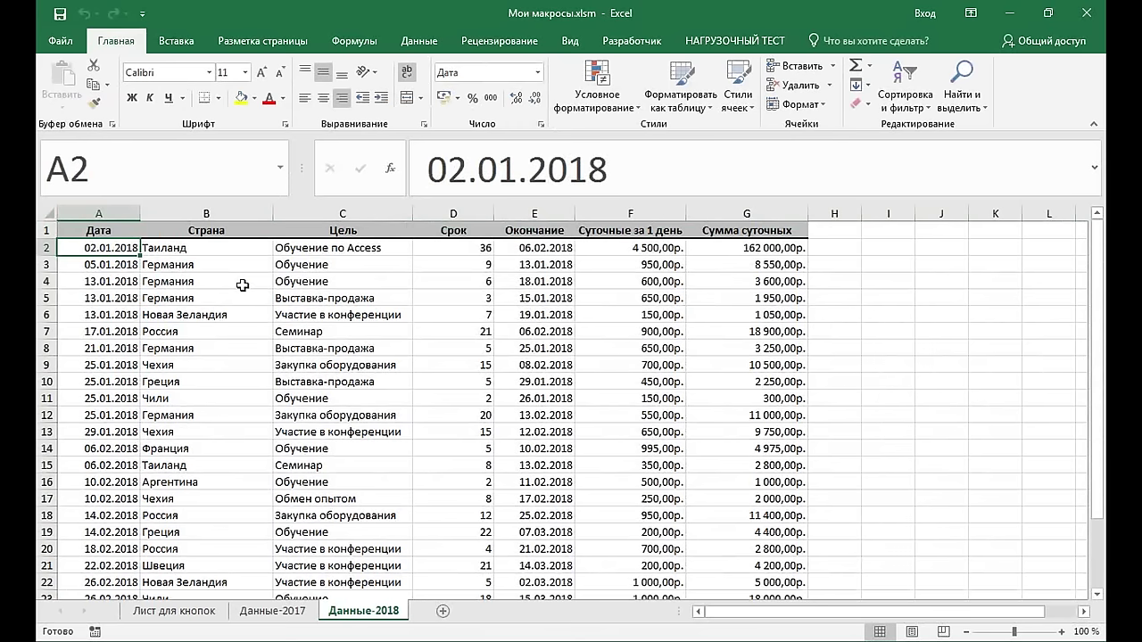
{"action": "left_click", "coordinate": [285, 607]}
{"action": "left_click", "coordinate": [379, 428]}
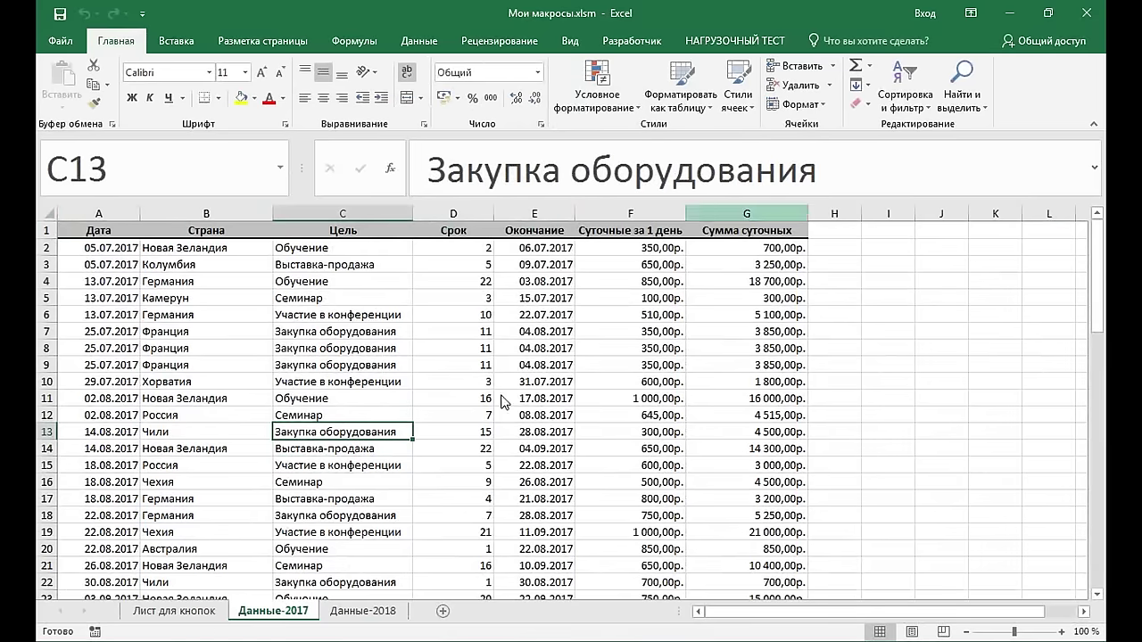
{"action": "left_click", "coordinate": [638, 40]}
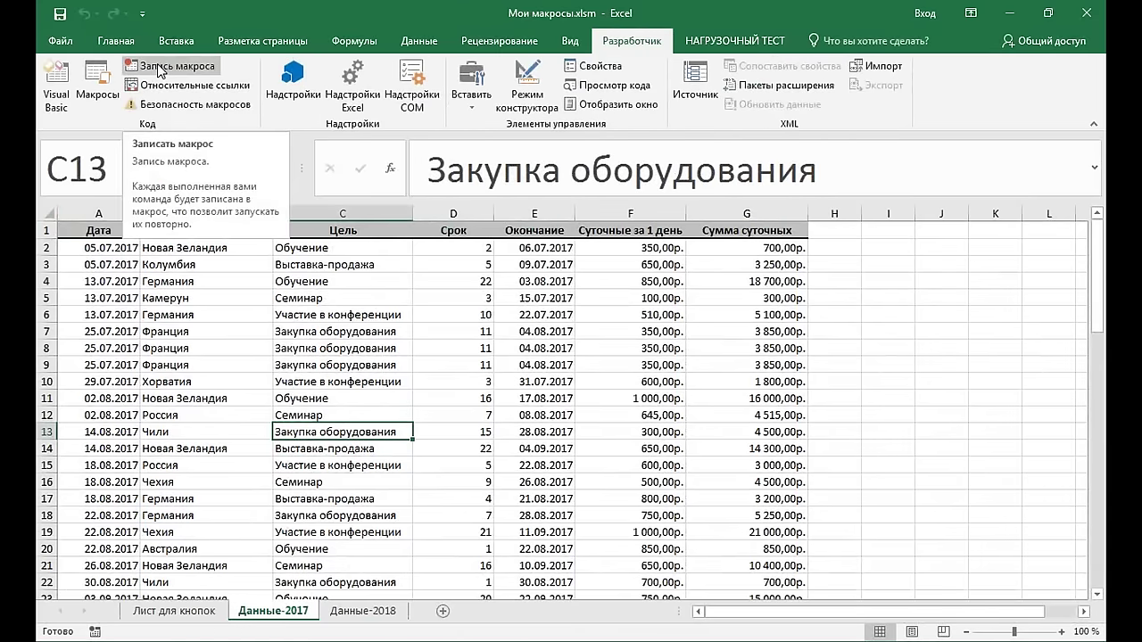
Start recording macro ЗаменаФормулНаЗначения with shortcut Ctrl+з, stored in Эта книга
{"action": "left_click", "coordinate": [161, 71]}
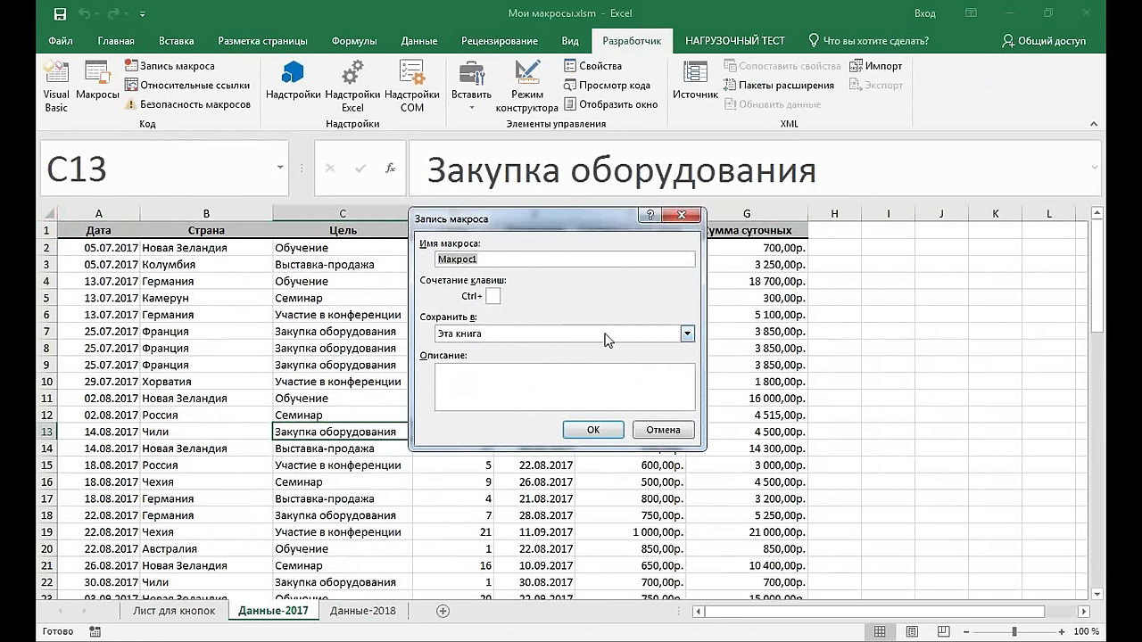
{"action": "left_click", "coordinate": [487, 259]}
{"action": "key", "text": "BackSpace"}
{"action": "key", "text": "BackSpace"}
{"action": "key", "text": "BackSpace"}
{"action": "key", "text": "BackSpace"}
{"action": "key", "text": "BackSpace"}
{"action": "key", "text": "BackSpace"}
{"action": "type", "text": "Замена"}
{"action": "type", "text": "Фо"}
{"action": "type", "text": "рмулНаЗначен"}
{"action": "type", "text": "ия"}
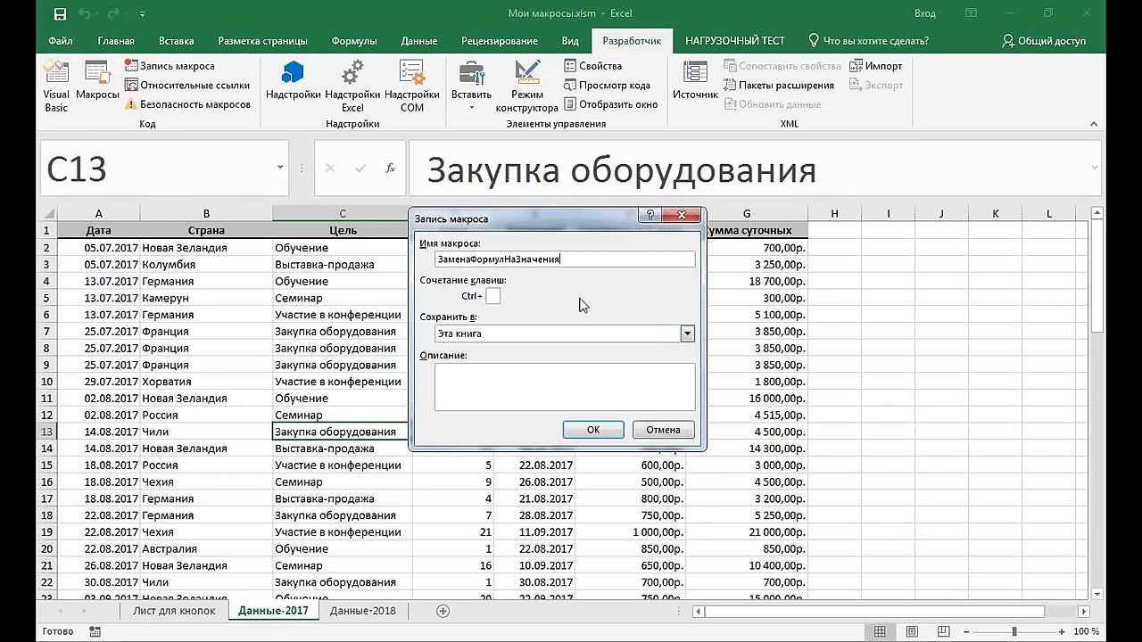
{"action": "left_click", "coordinate": [522, 300]}
{"action": "type", "text": "з"}
{"action": "left_click", "coordinate": [561, 332]}
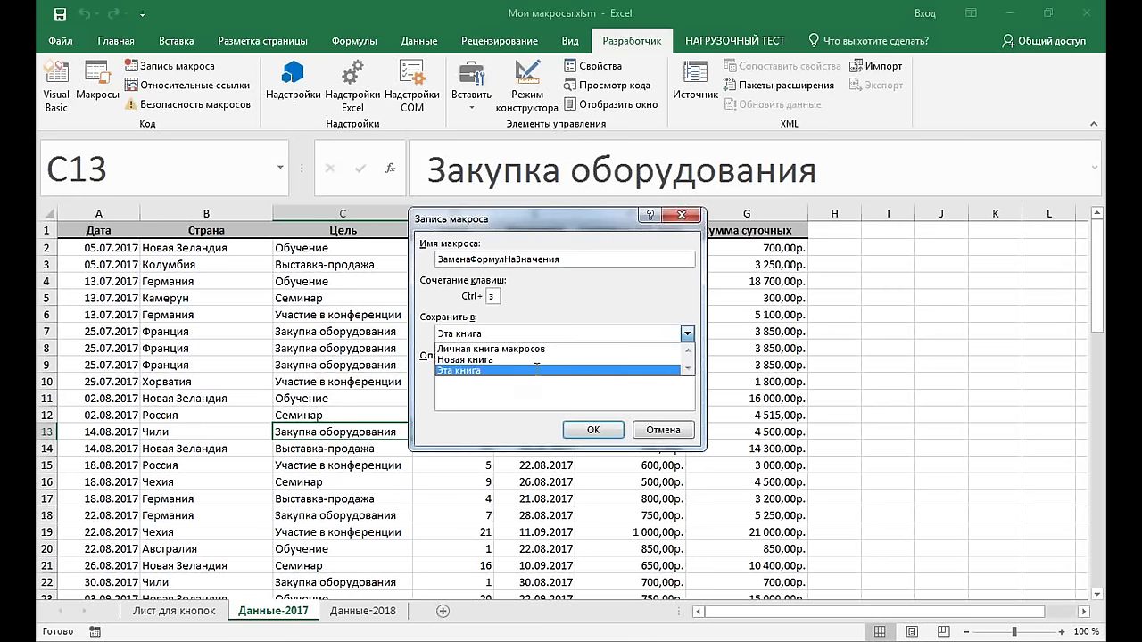
{"action": "left_click", "coordinate": [536, 368]}
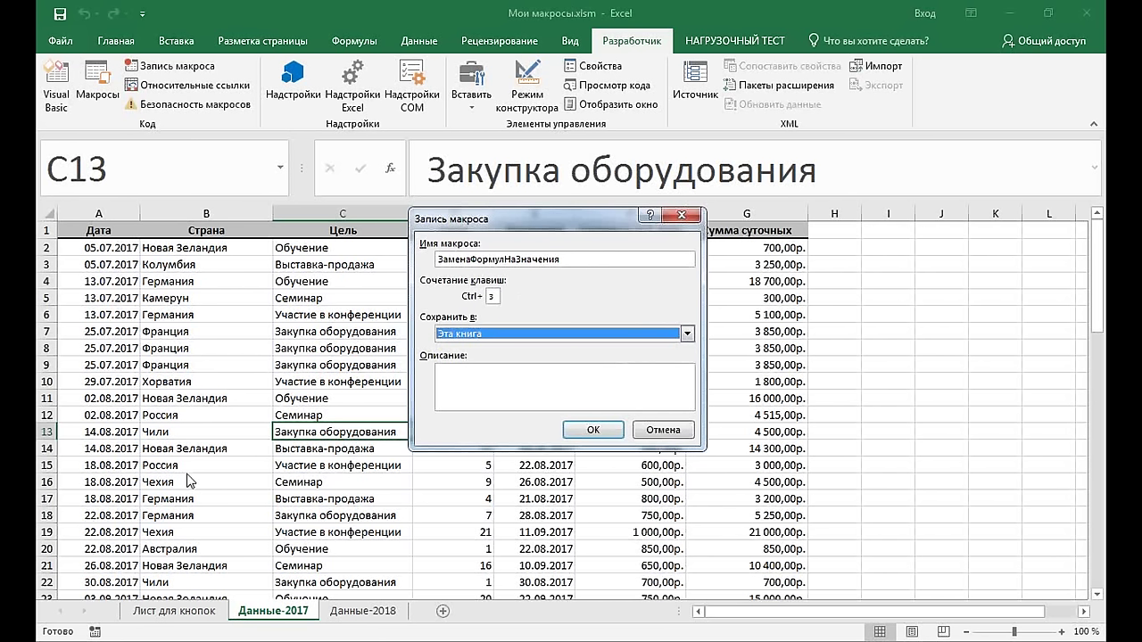
{"action": "left_click", "coordinate": [486, 372]}
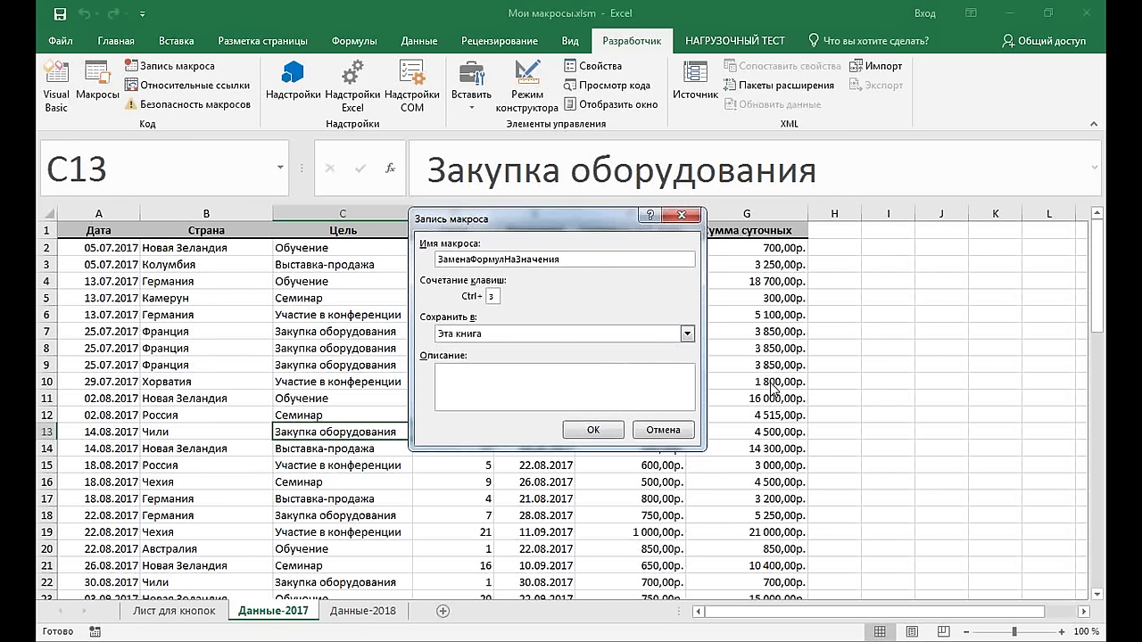
{"action": "left_click", "coordinate": [592, 430]}
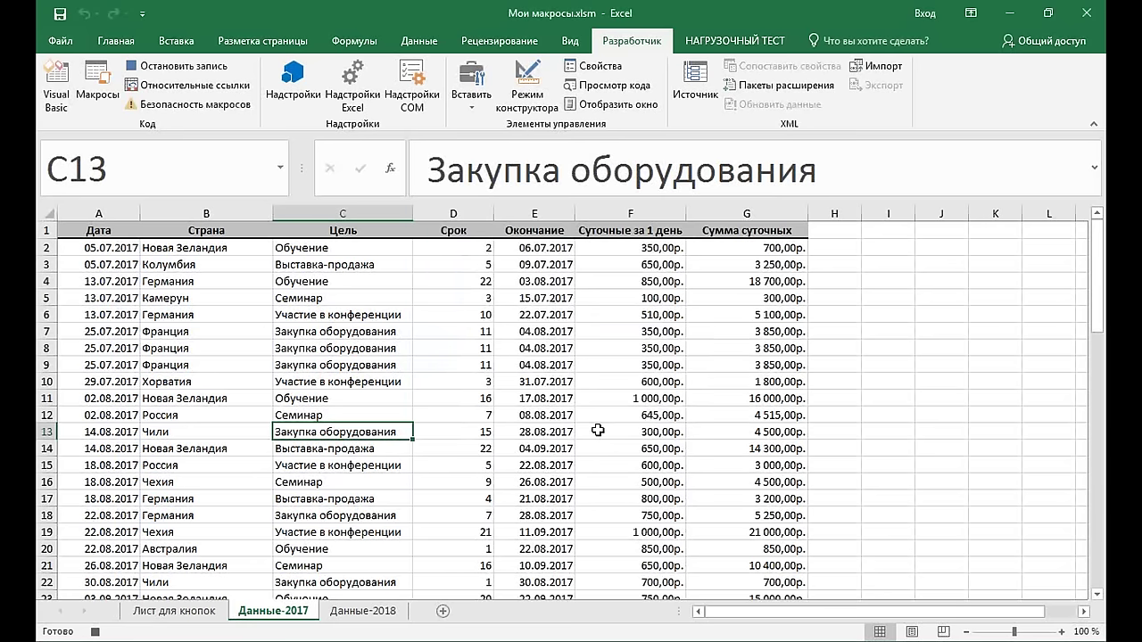
Copy the whole Данные-2017 sheet and paste it back as values only via Специальная вставка
{"action": "left_click", "coordinate": [49, 214]}
{"action": "left_click", "coordinate": [125, 46]}
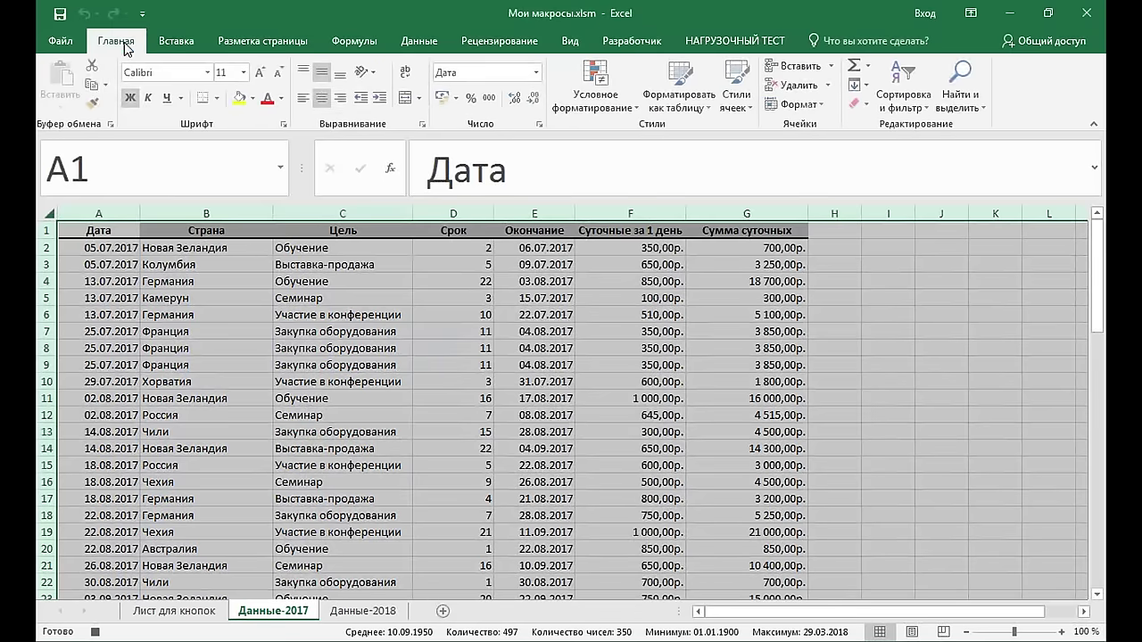
{"action": "left_click", "coordinate": [95, 87]}
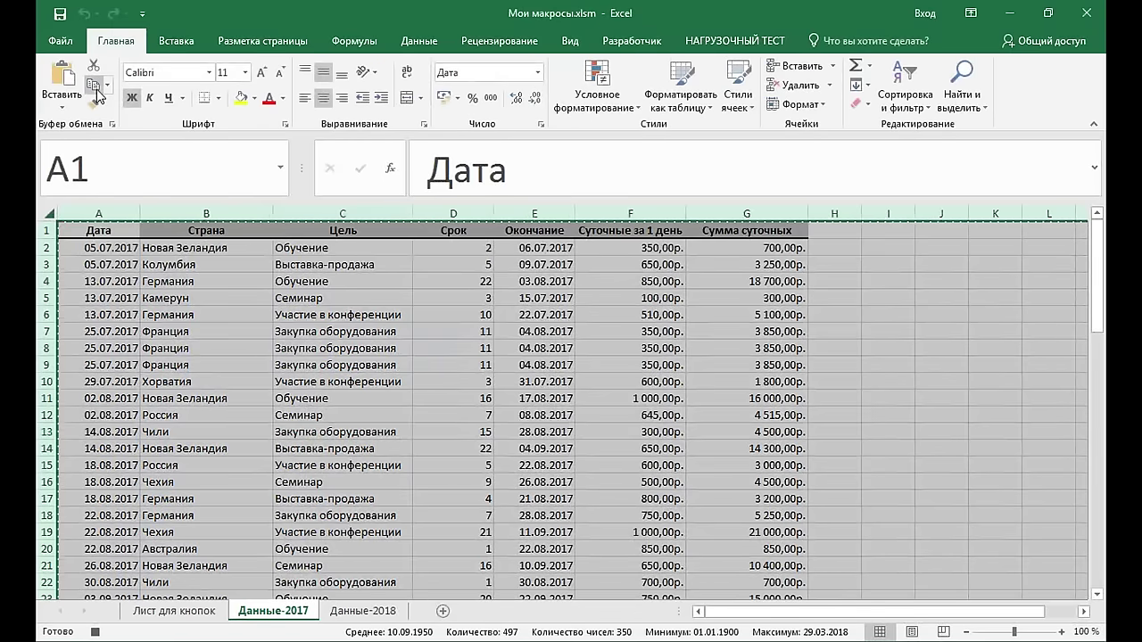
{"action": "left_click", "coordinate": [61, 105]}
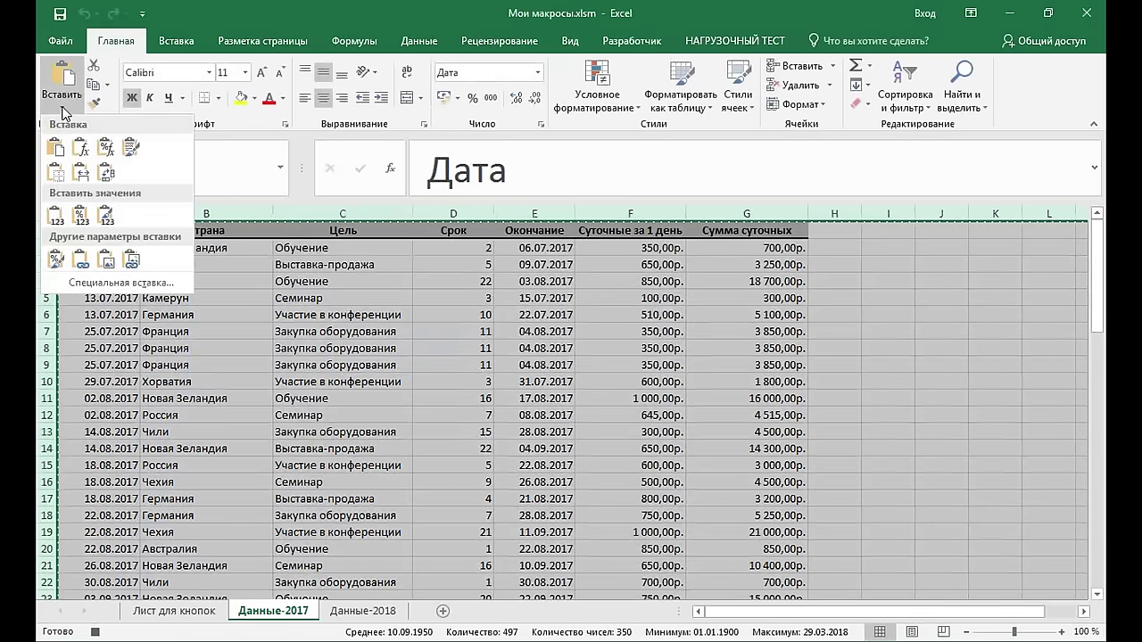
{"action": "left_click", "coordinate": [146, 284]}
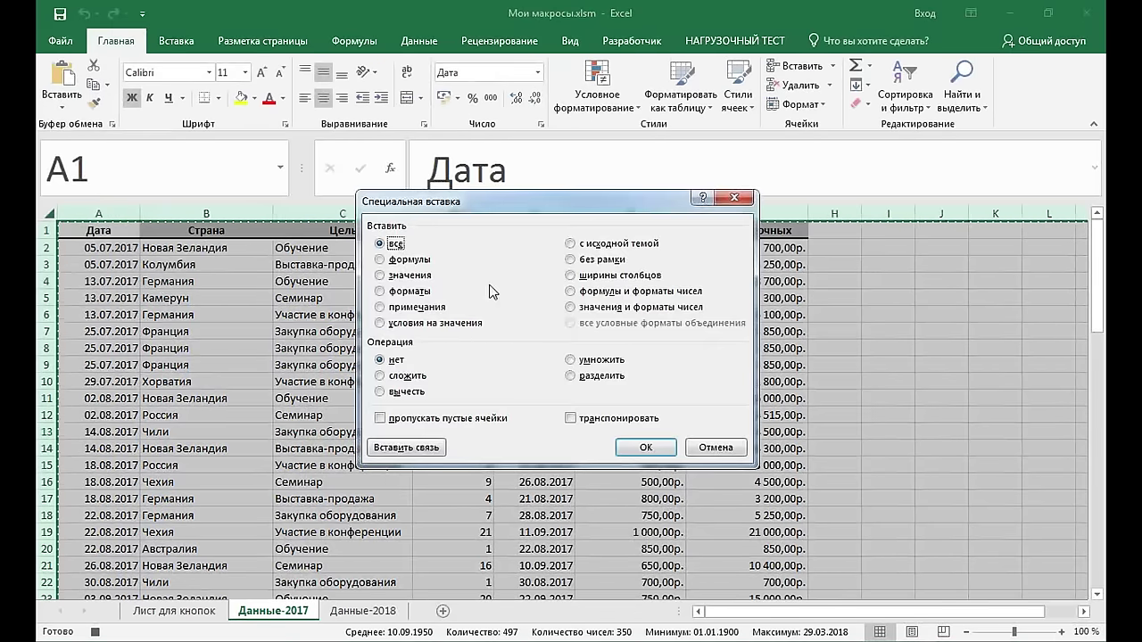
{"action": "left_click", "coordinate": [410, 275]}
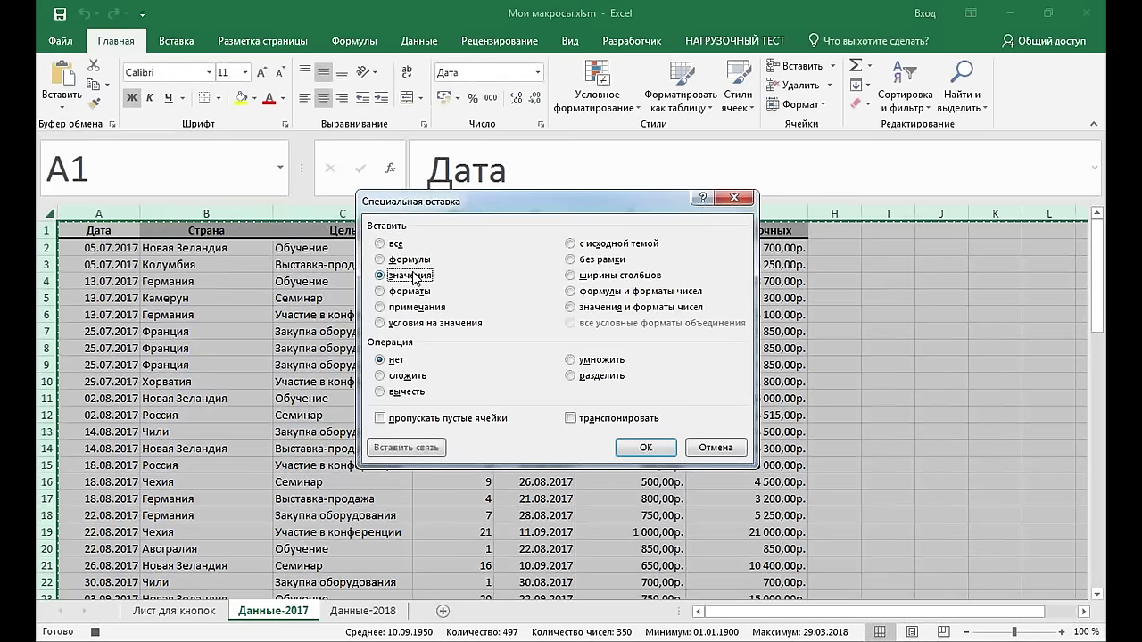
{"action": "left_click", "coordinate": [644, 447]}
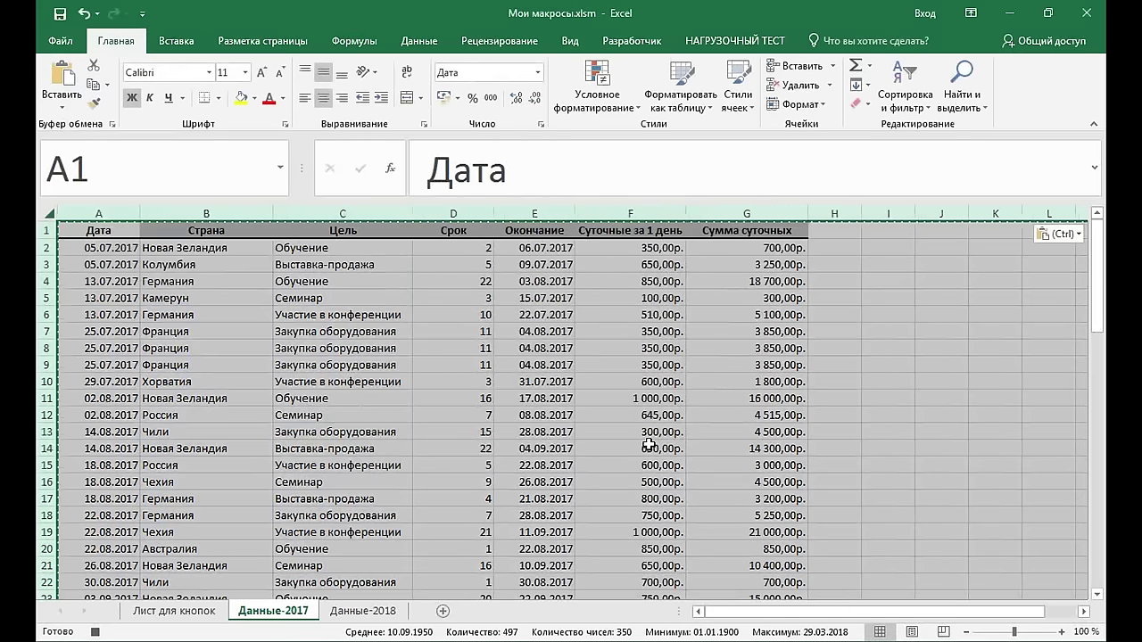
Select A1, cancel the copy marquee, and stop the macro recording
{"action": "left_click", "coordinate": [105, 231]}
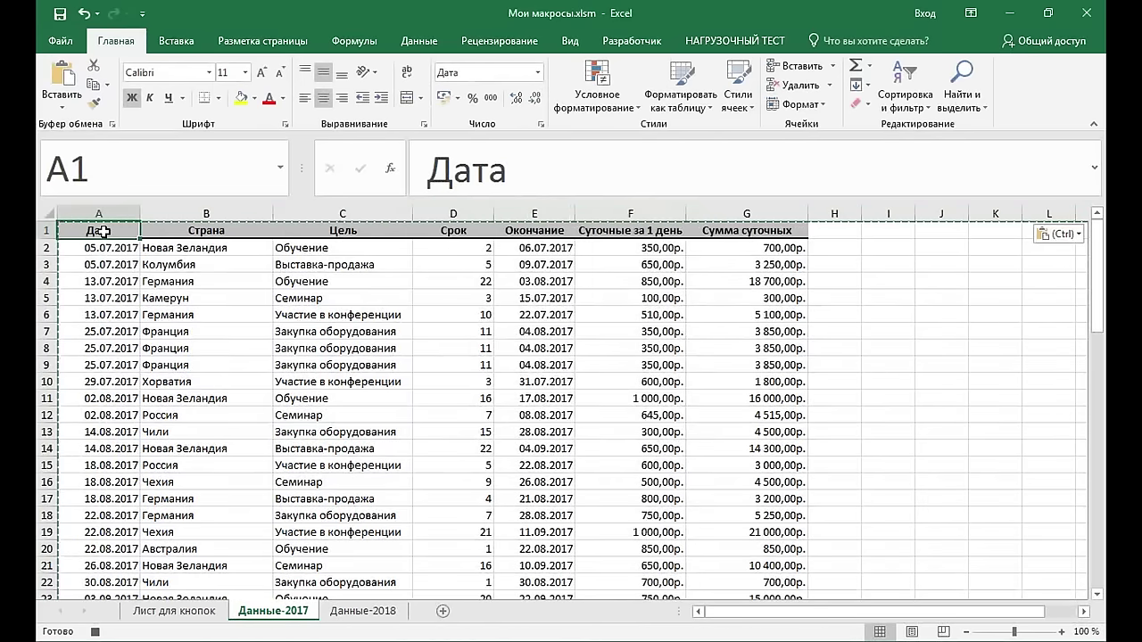
{"action": "key", "text": "Escape"}
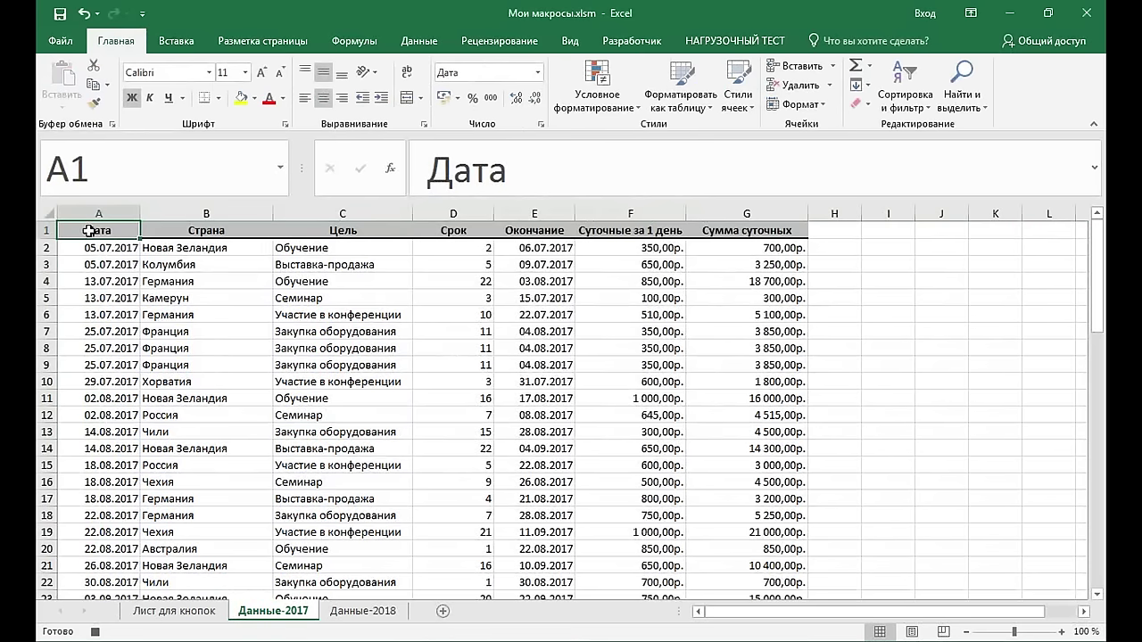
{"action": "left_click", "coordinate": [630, 49]}
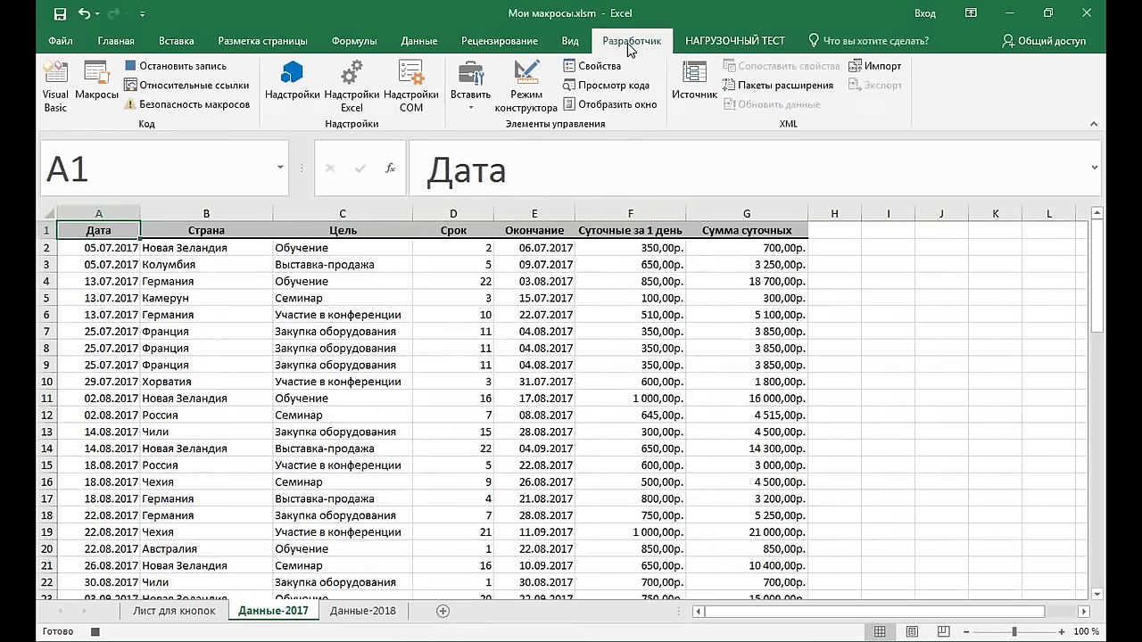
{"action": "left_click", "coordinate": [154, 69]}
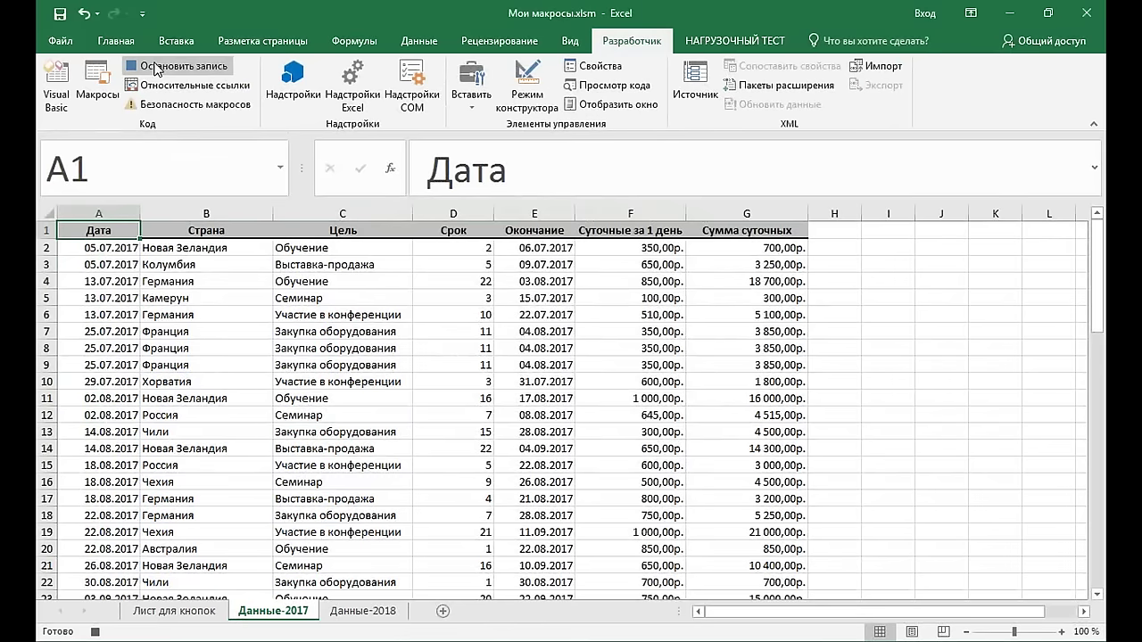
Verify that Данные-2017 end dates and totals (E7, E15, G7, G9, G14) are now plain values
{"action": "left_click", "coordinate": [181, 301]}
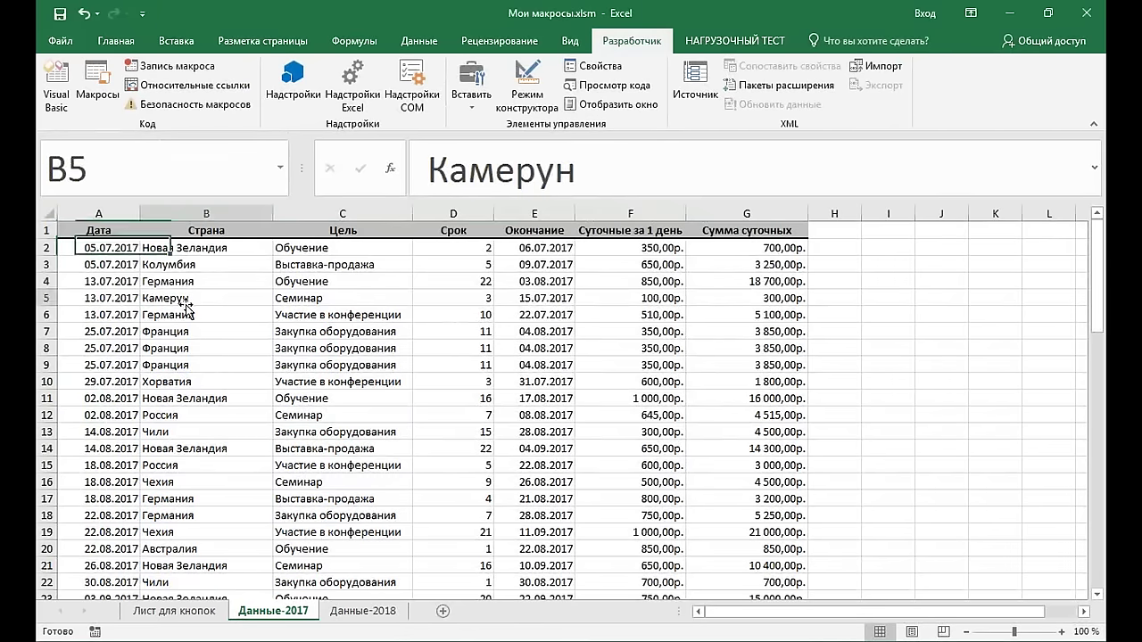
{"action": "left_click", "coordinate": [259, 365]}
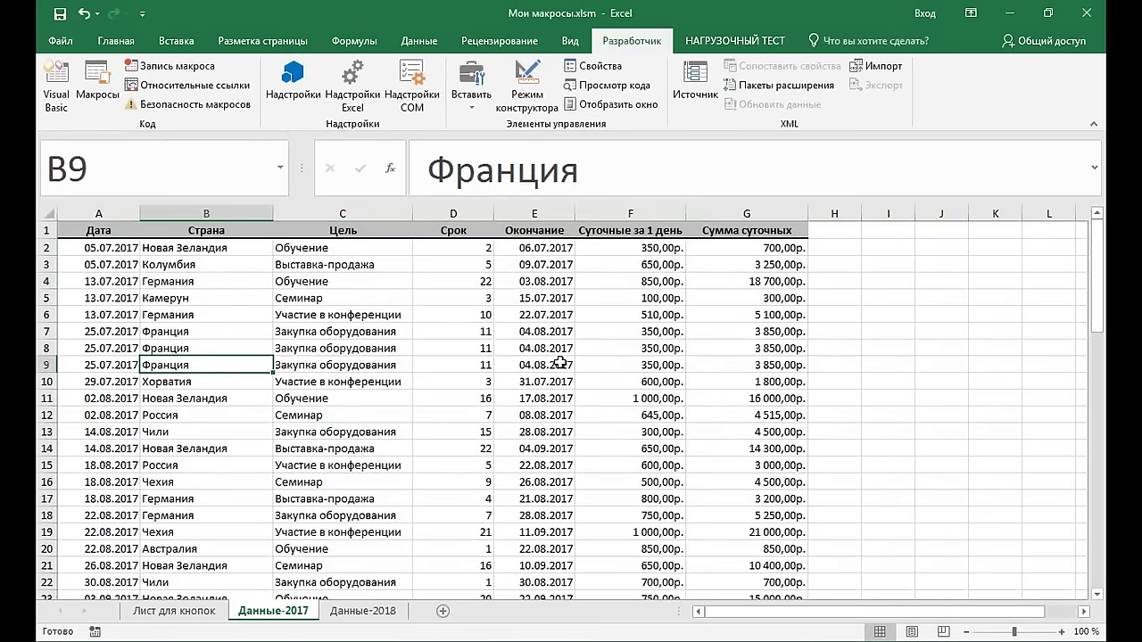
{"action": "left_click", "coordinate": [556, 285]}
{"action": "left_click", "coordinate": [557, 330]}
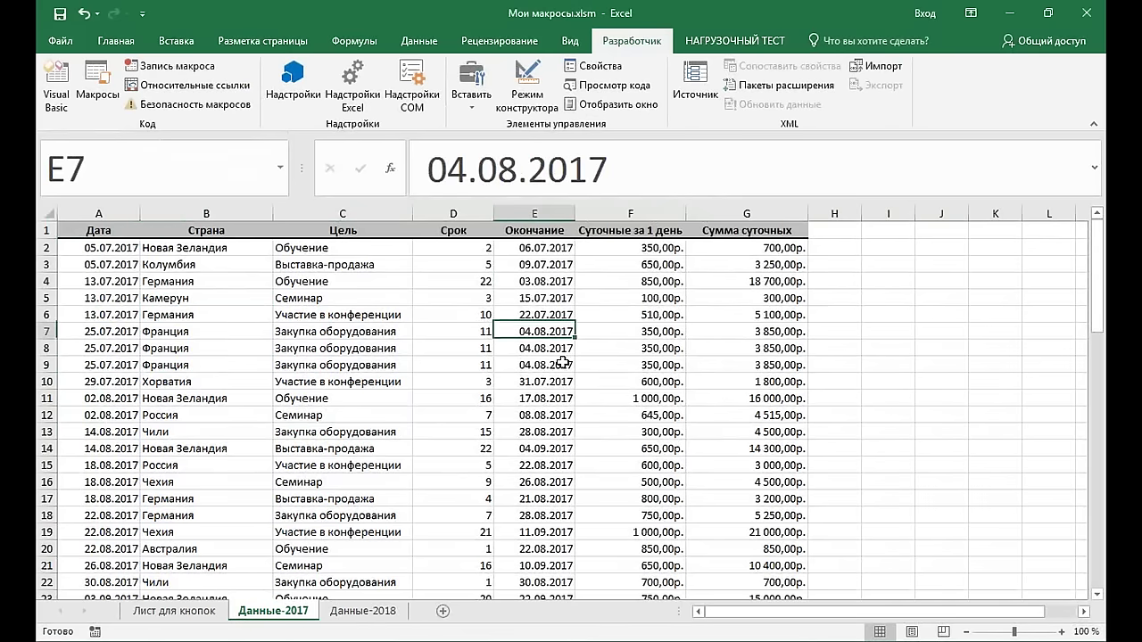
{"action": "left_click", "coordinate": [557, 462]}
{"action": "left_click", "coordinate": [774, 330]}
{"action": "left_click", "coordinate": [774, 365]}
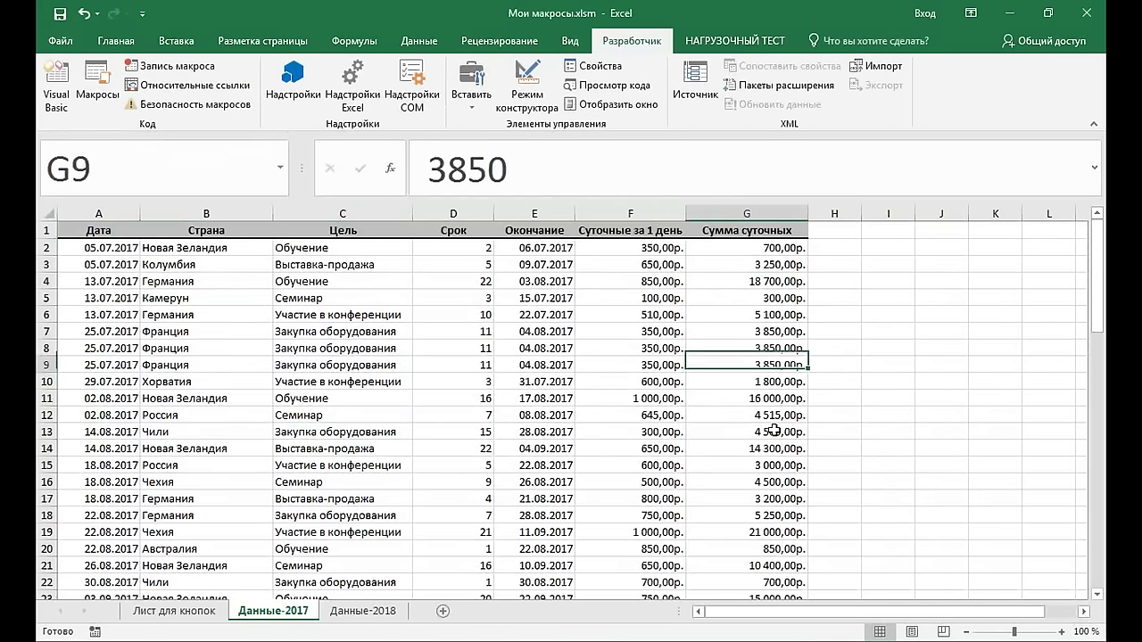
{"action": "left_click", "coordinate": [775, 448]}
{"action": "left_click", "coordinate": [642, 314]}
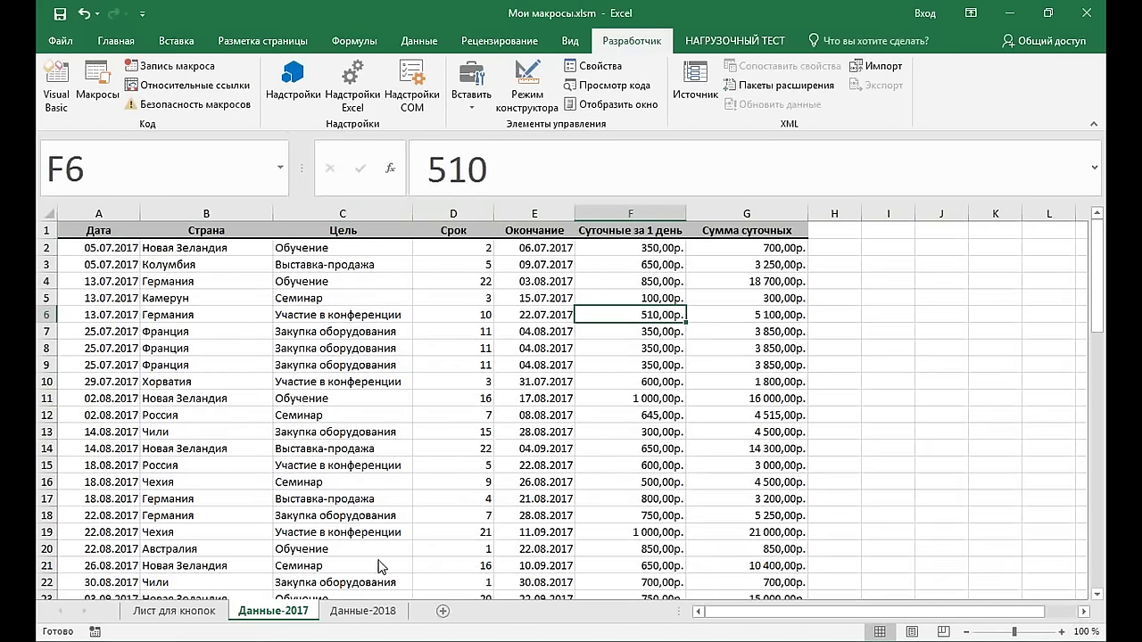
Confirm Данные-2018 columns E and G still hold formulas, then save the workbook
{"action": "left_click", "coordinate": [362, 611]}
{"action": "left_click", "coordinate": [636, 341]}
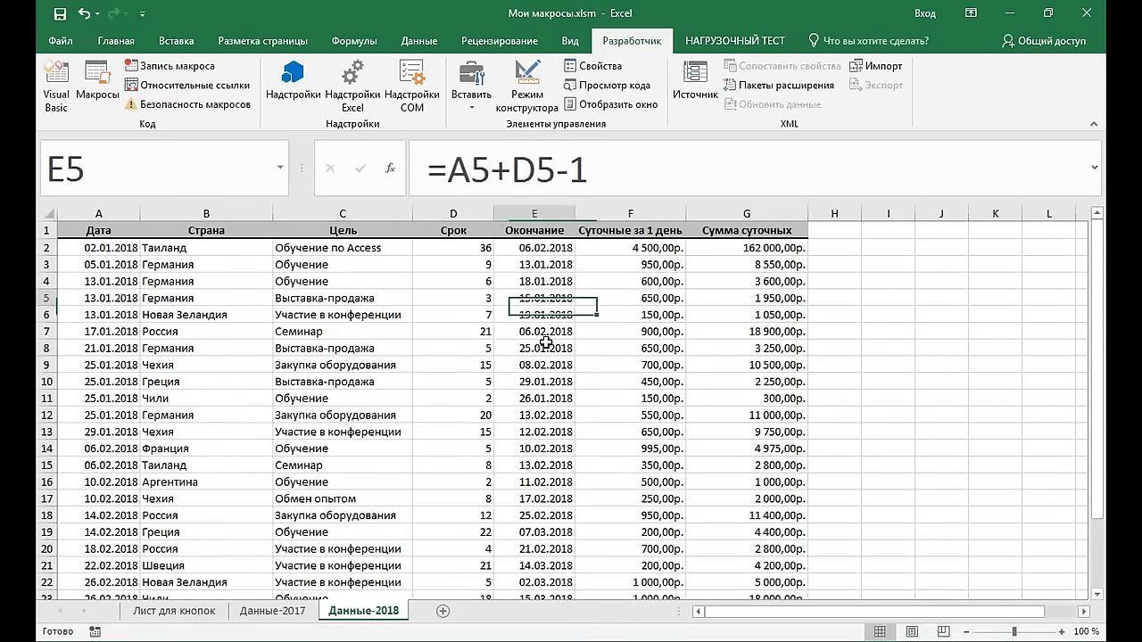
{"action": "left_click_drag", "start_coordinate": [543, 300], "coordinate": [554, 398]}
{"action": "left_click", "coordinate": [562, 432]}
{"action": "left_click", "coordinate": [789, 363]}
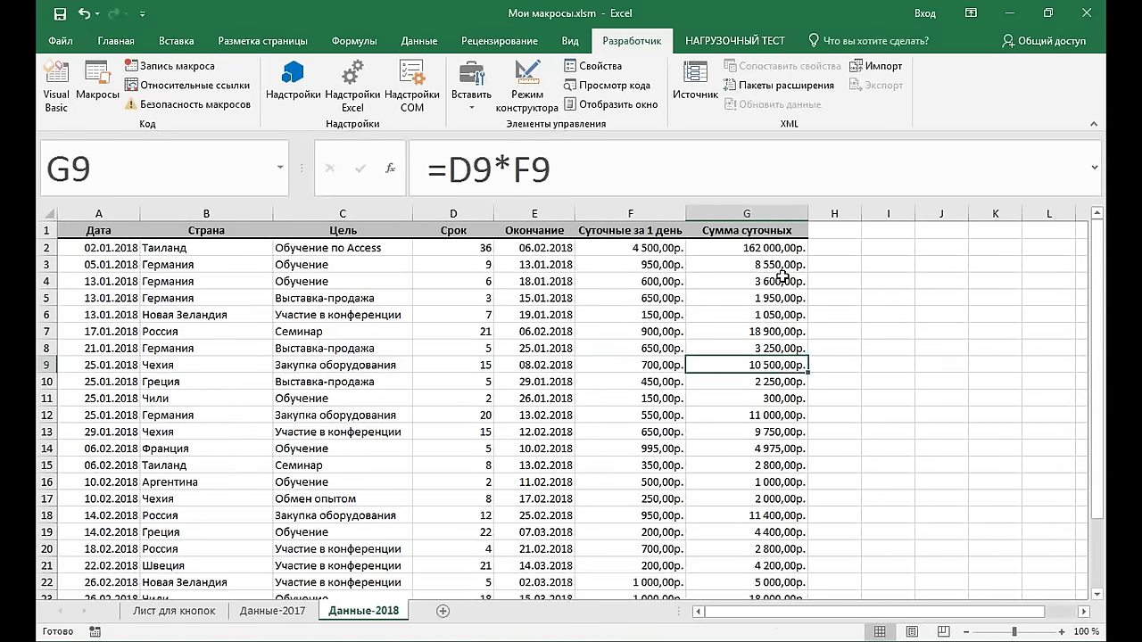
{"action": "left_click_drag", "start_coordinate": [783, 280], "coordinate": [785, 382]}
{"action": "left_click", "coordinate": [785, 432]}
{"action": "left_click", "coordinate": [558, 398]}
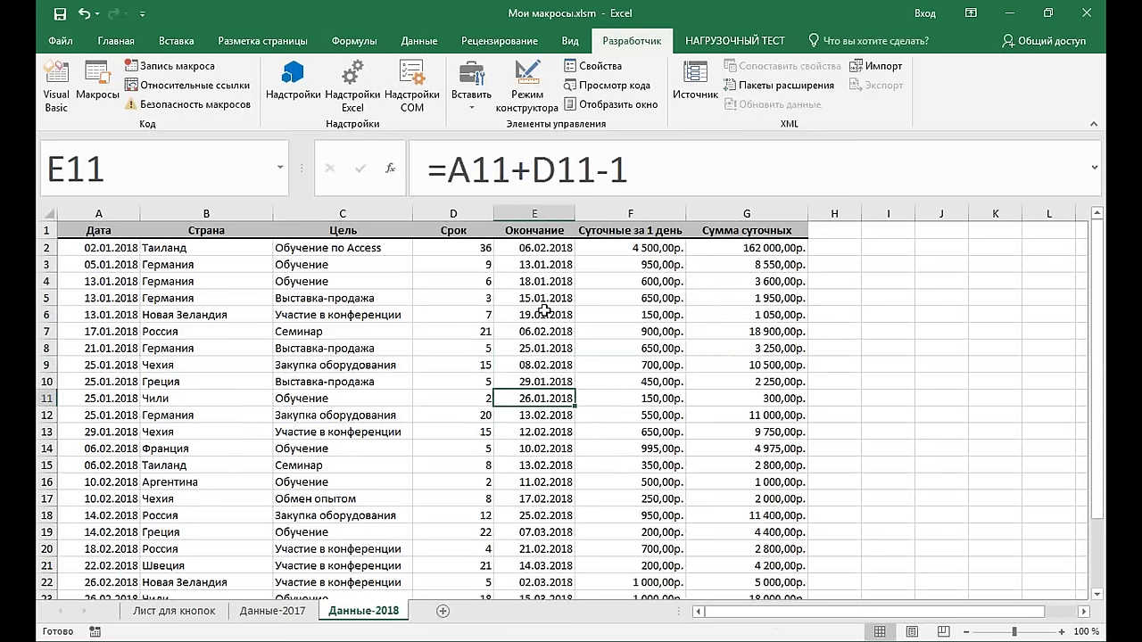
{"action": "left_click", "coordinate": [367, 299]}
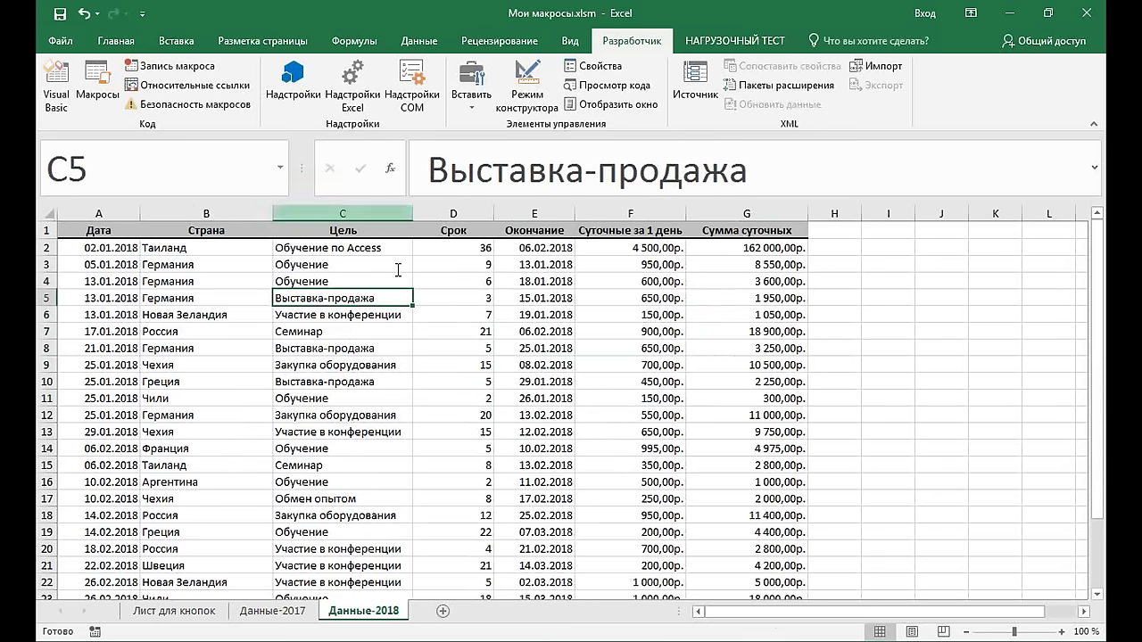
{"action": "left_click", "coordinate": [60, 14]}
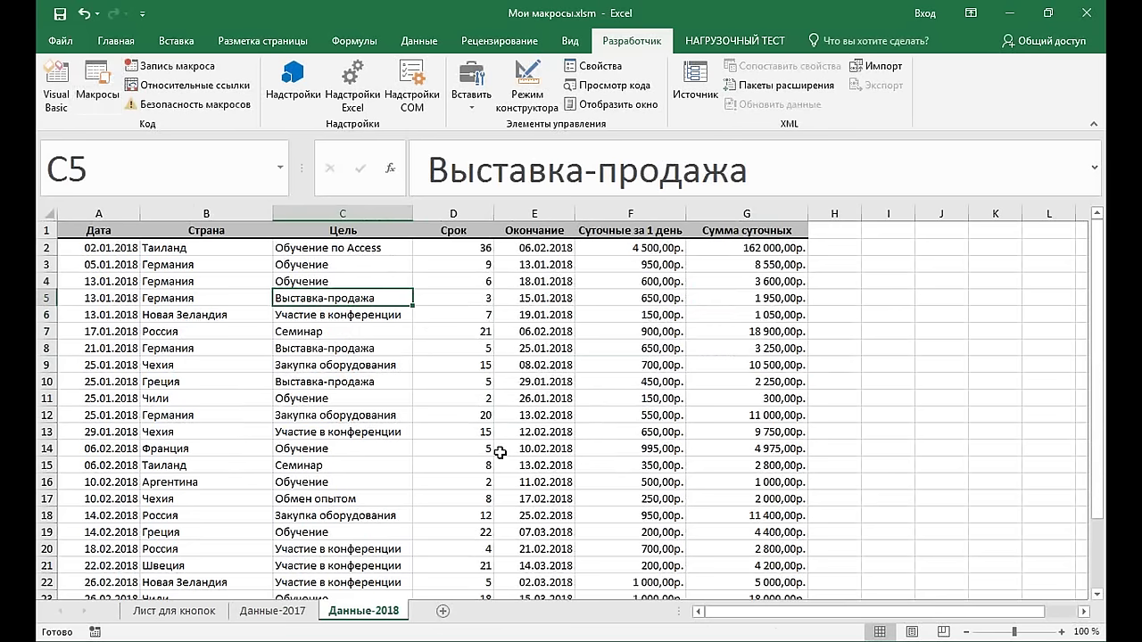
Run the ЗаменаФормулНаЗначения macro on the Данные-2018 sheet
{"action": "left_click", "coordinate": [530, 416]}
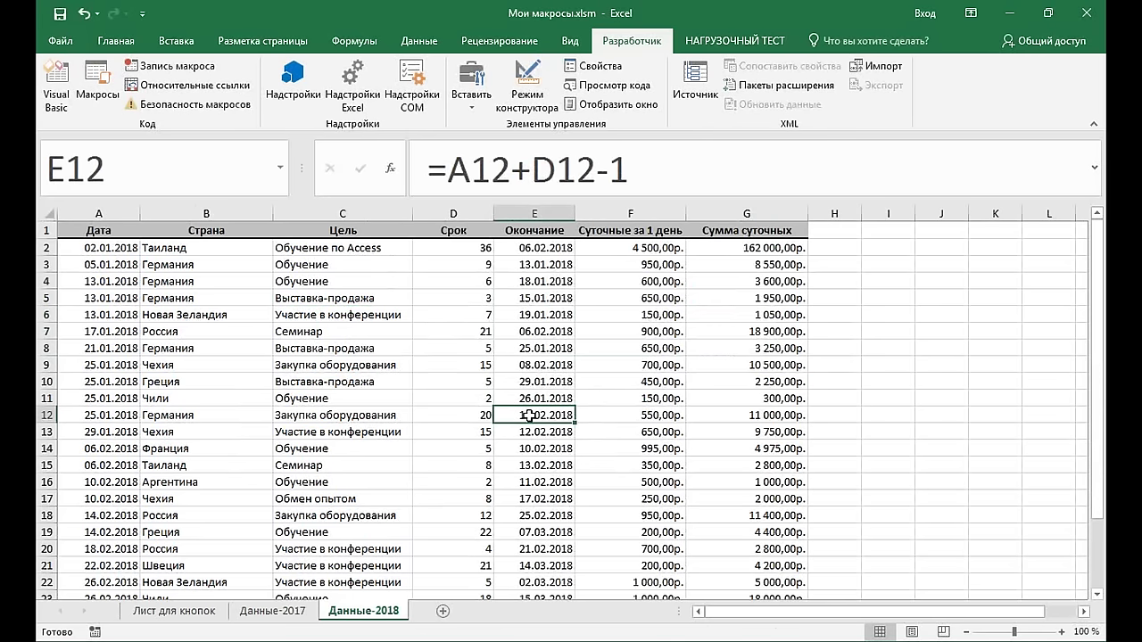
{"action": "left_click", "coordinate": [89, 92]}
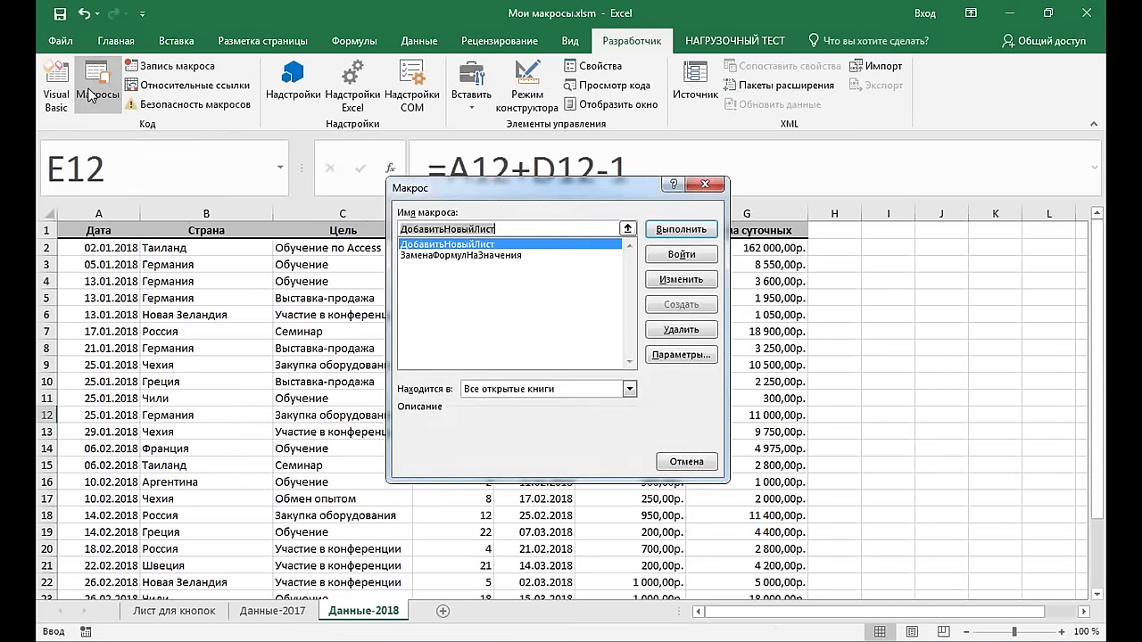
{"action": "left_click", "coordinate": [459, 258]}
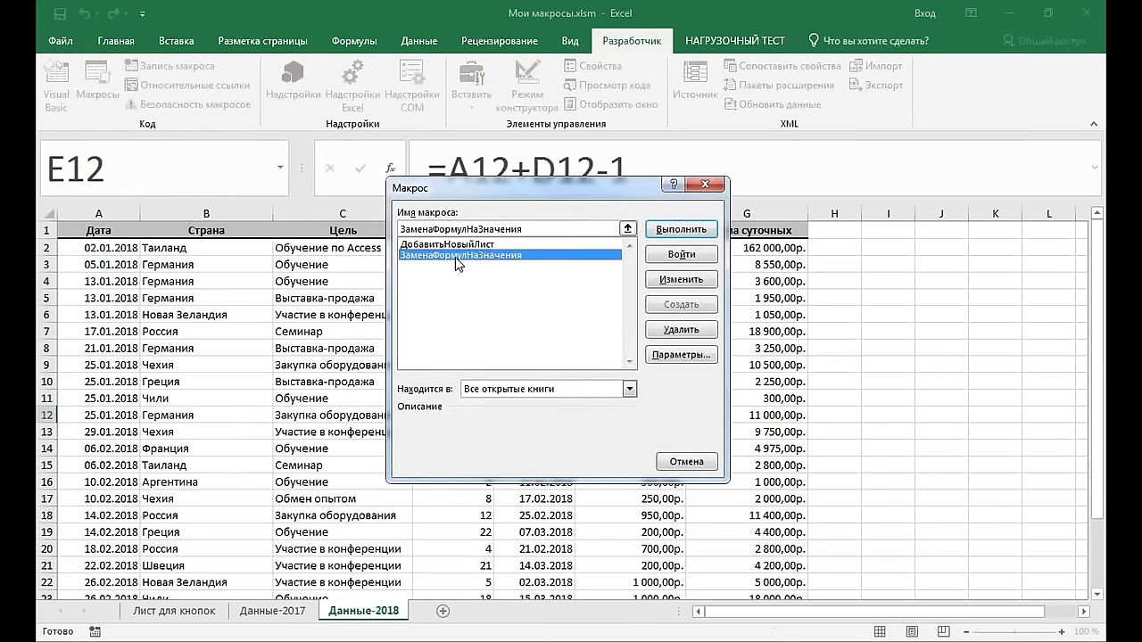
{"action": "left_click", "coordinate": [681, 230]}
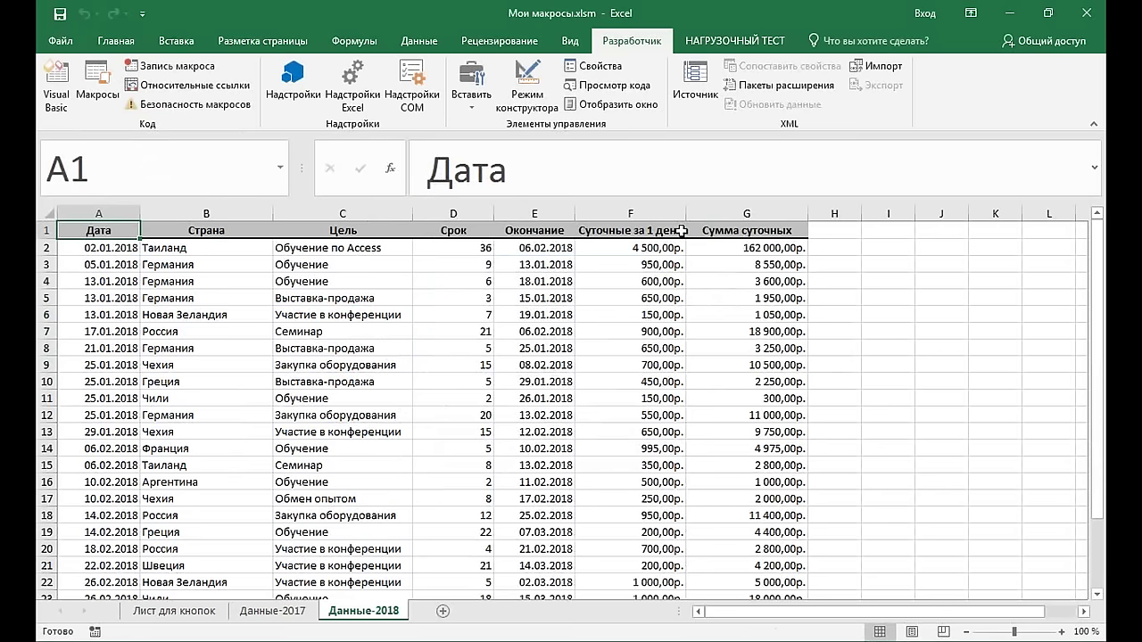
Check that the Данные-2018 end dates and daily totals are now plain values
{"action": "left_click", "coordinate": [558, 298]}
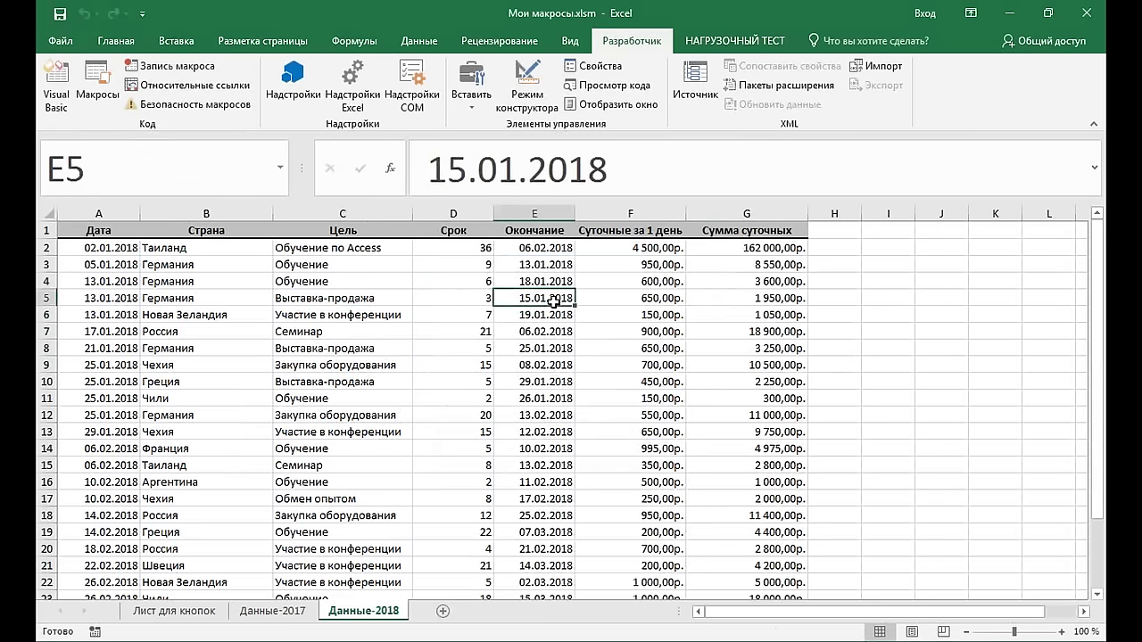
{"action": "left_click", "coordinate": [535, 365]}
{"action": "left_click", "coordinate": [759, 365]}
{"action": "left_click", "coordinate": [784, 432]}
{"action": "left_click", "coordinate": [767, 365]}
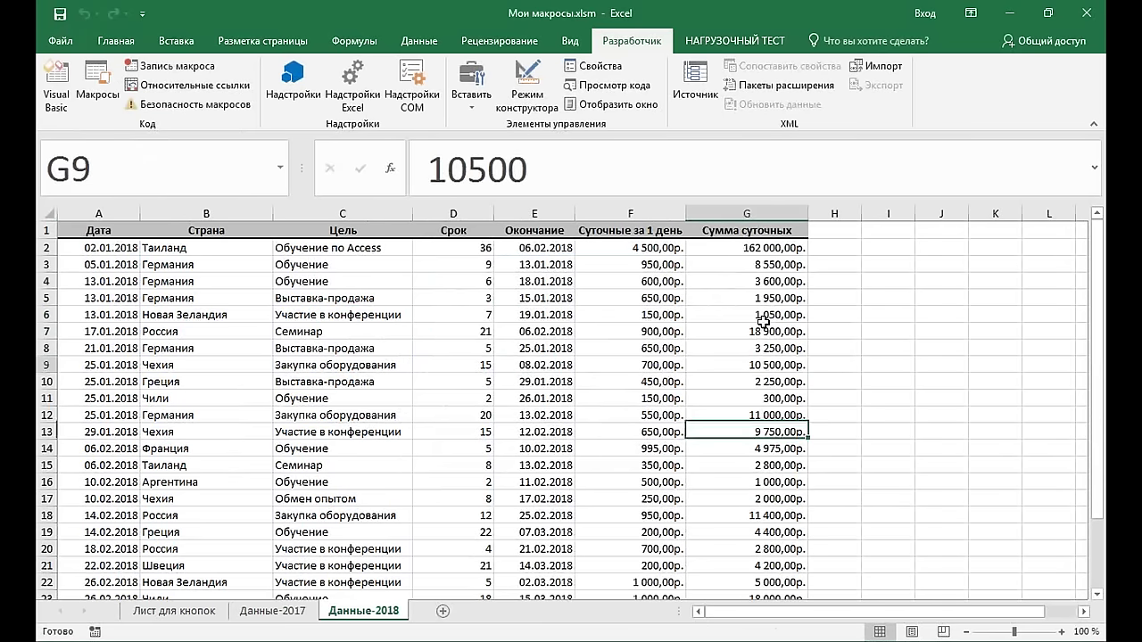
{"action": "left_click", "coordinate": [763, 298]}
{"action": "left_click", "coordinate": [538, 317]}
{"action": "left_click", "coordinate": [539, 381]}
{"action": "left_click", "coordinate": [539, 448]}
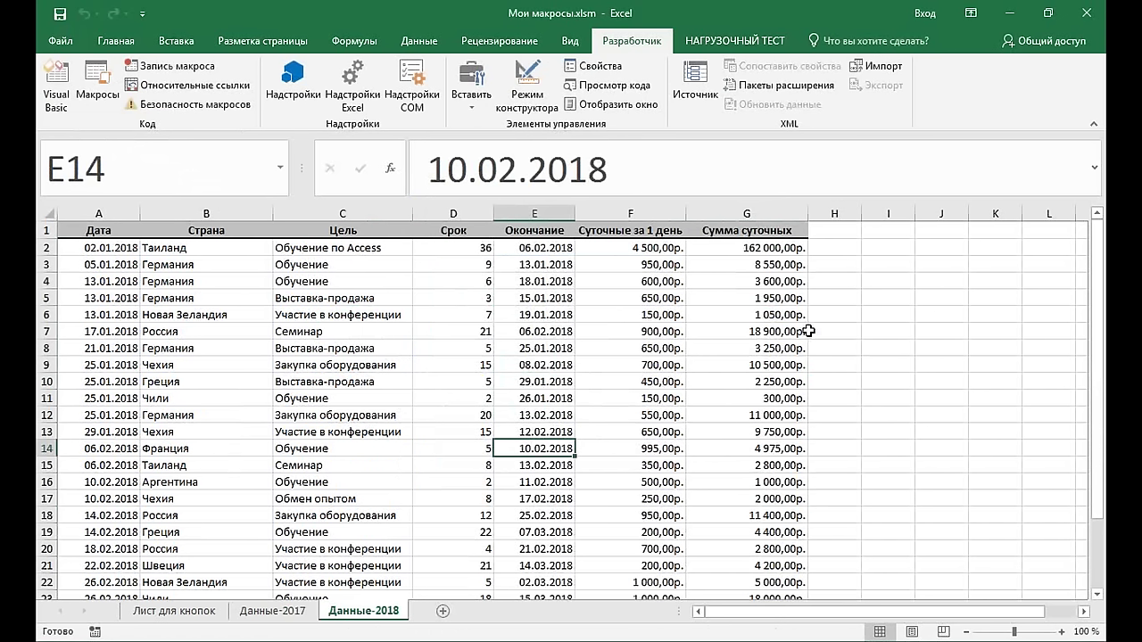
Reopen and dismiss the macro list, confirm G4 holds 3600, and restore down the Excel window
{"action": "left_click", "coordinate": [100, 106]}
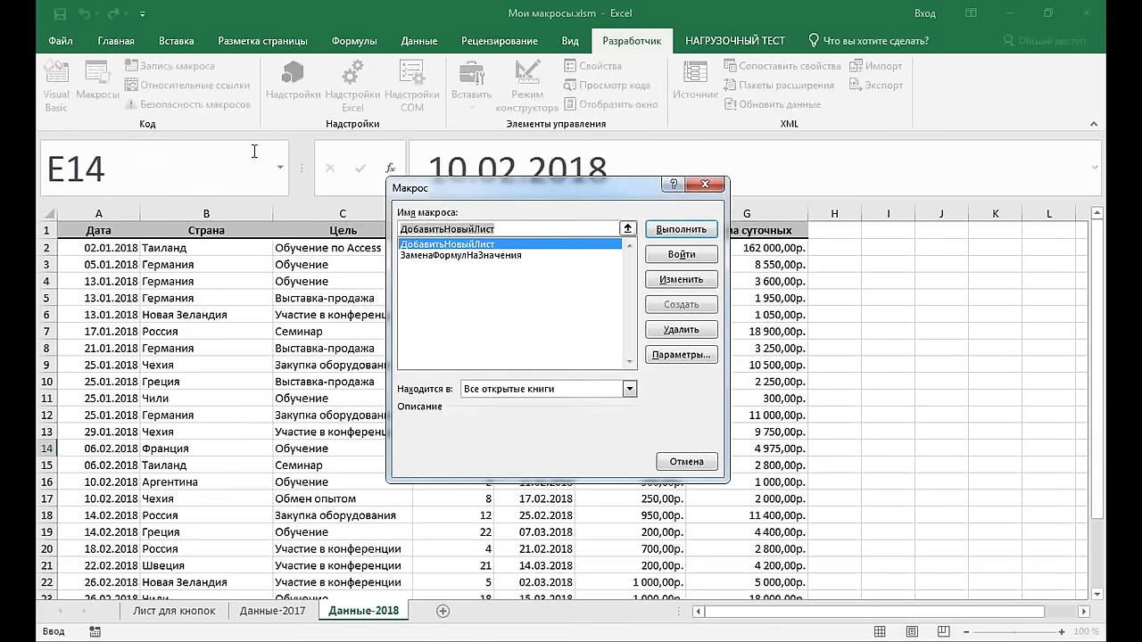
{"action": "left_click", "coordinate": [481, 256]}
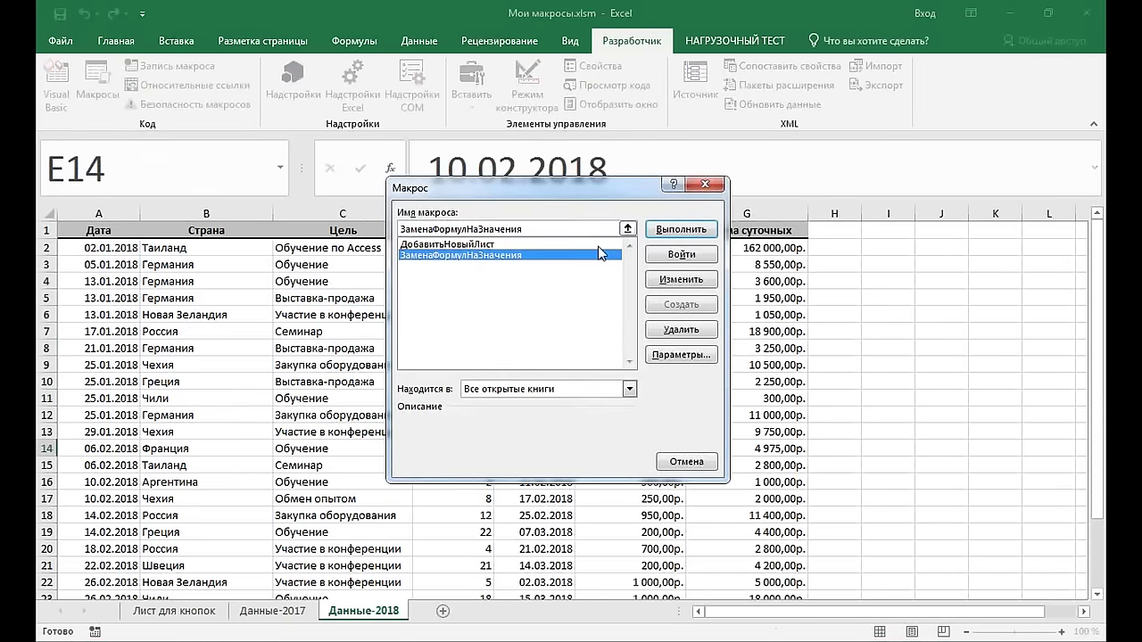
{"action": "left_click", "coordinate": [713, 185]}
{"action": "left_click", "coordinate": [534, 315]}
{"action": "left_click", "coordinate": [378, 400]}
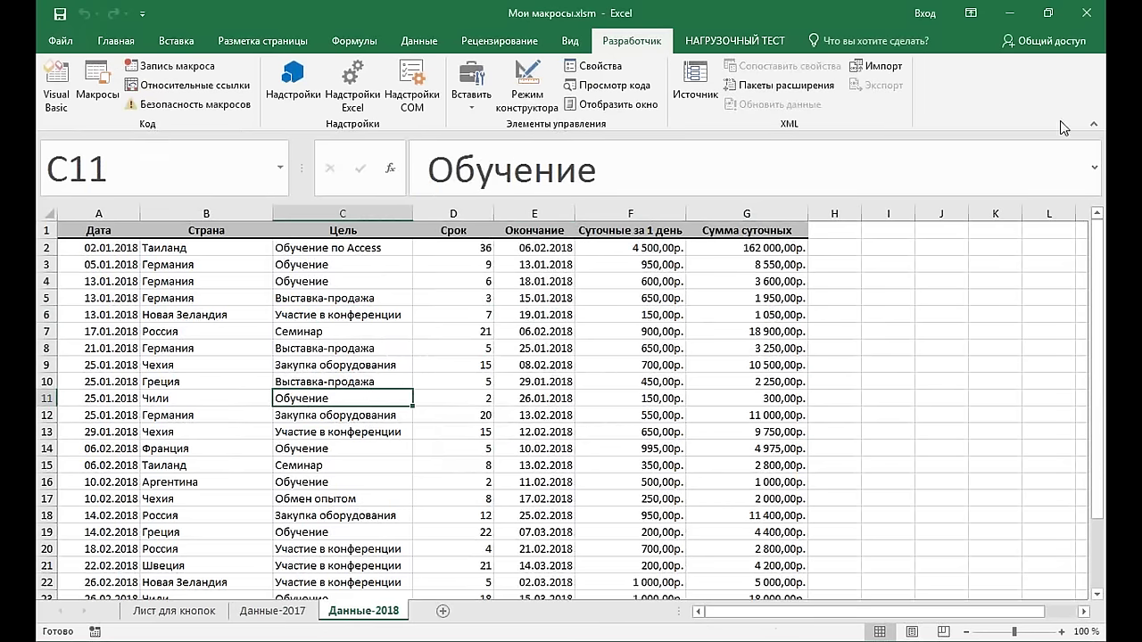
{"action": "left_click", "coordinate": [730, 281]}
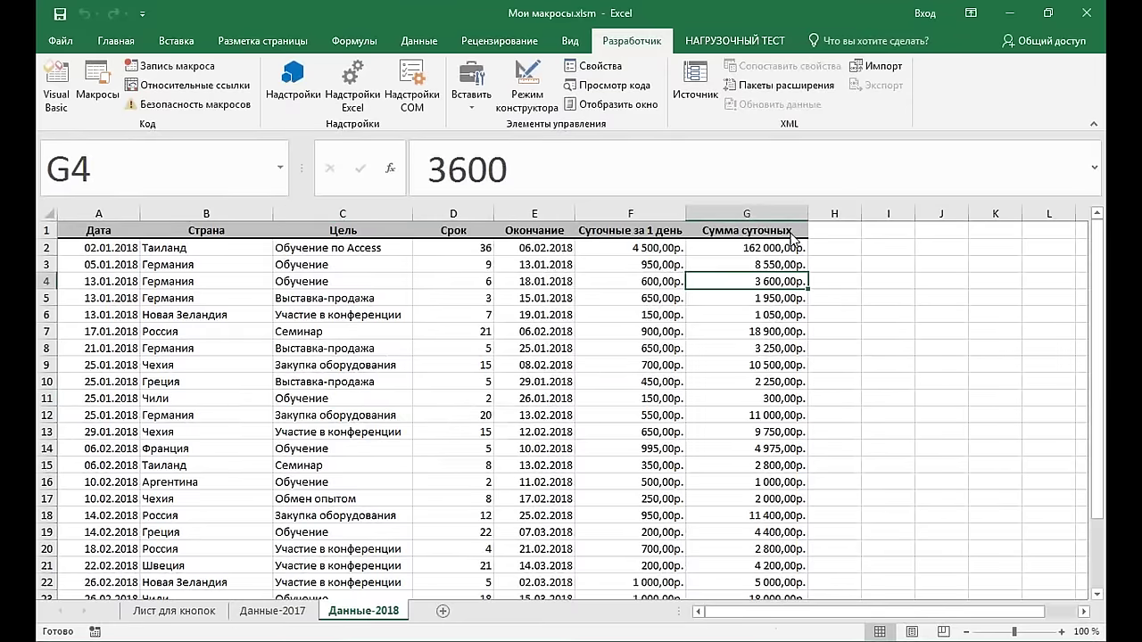
{"action": "left_click", "coordinate": [1049, 15]}
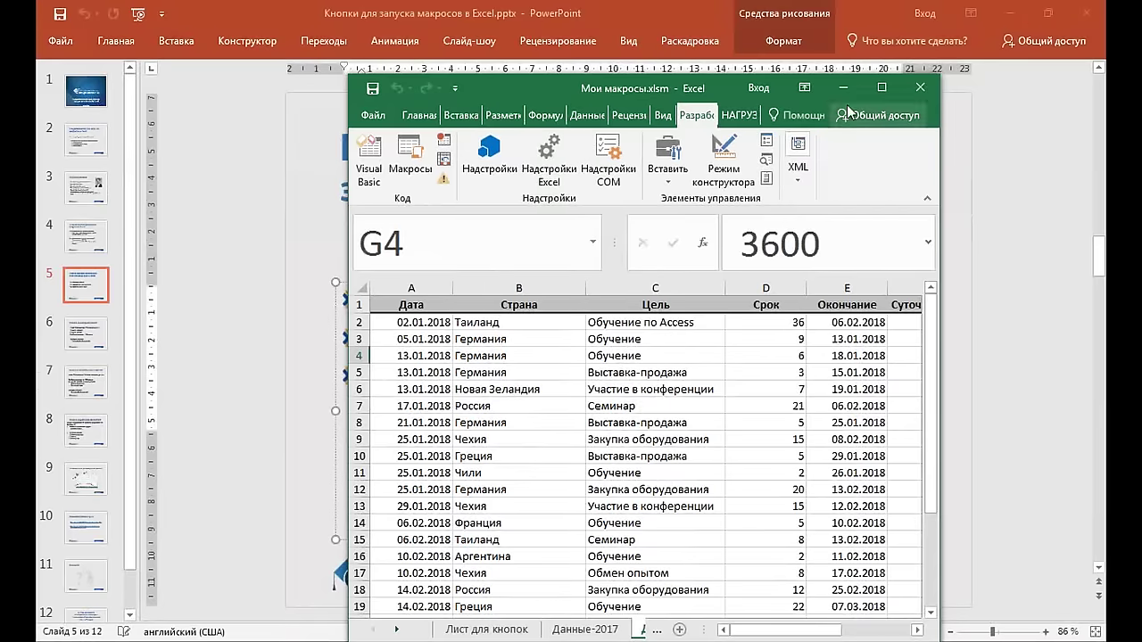
Move Excel aside and open Данные.xlsx from the СЕМИНАР Excel folder with editing enabled
{"action": "left_click_drag", "start_coordinate": [645, 89], "coordinate": [395, 61]}
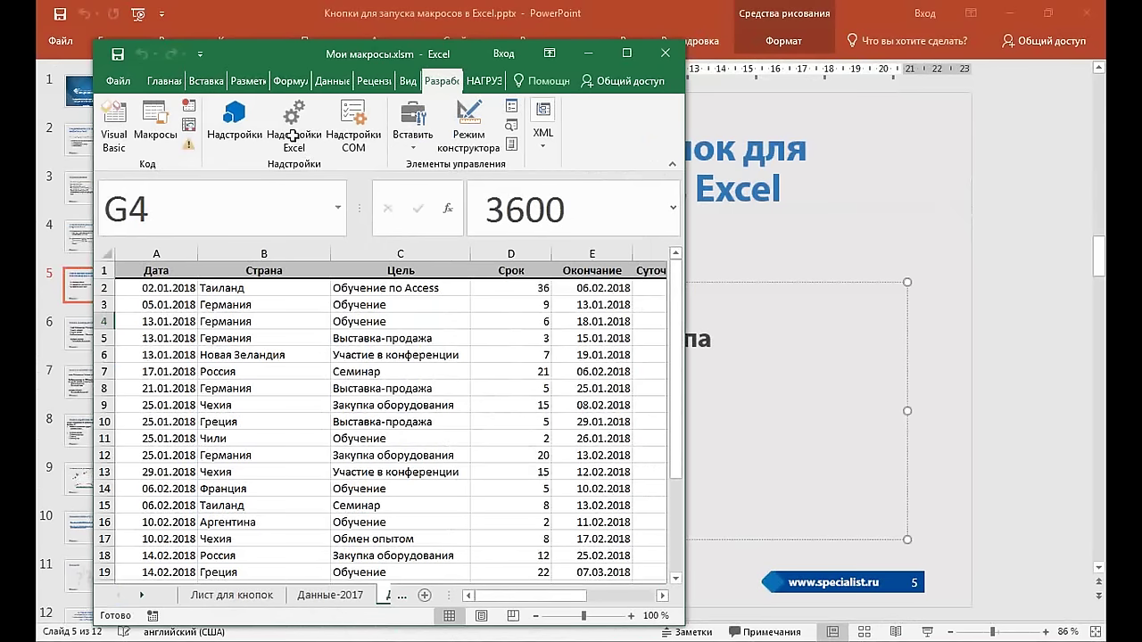
{"action": "key", "text": "alt+Tab"}
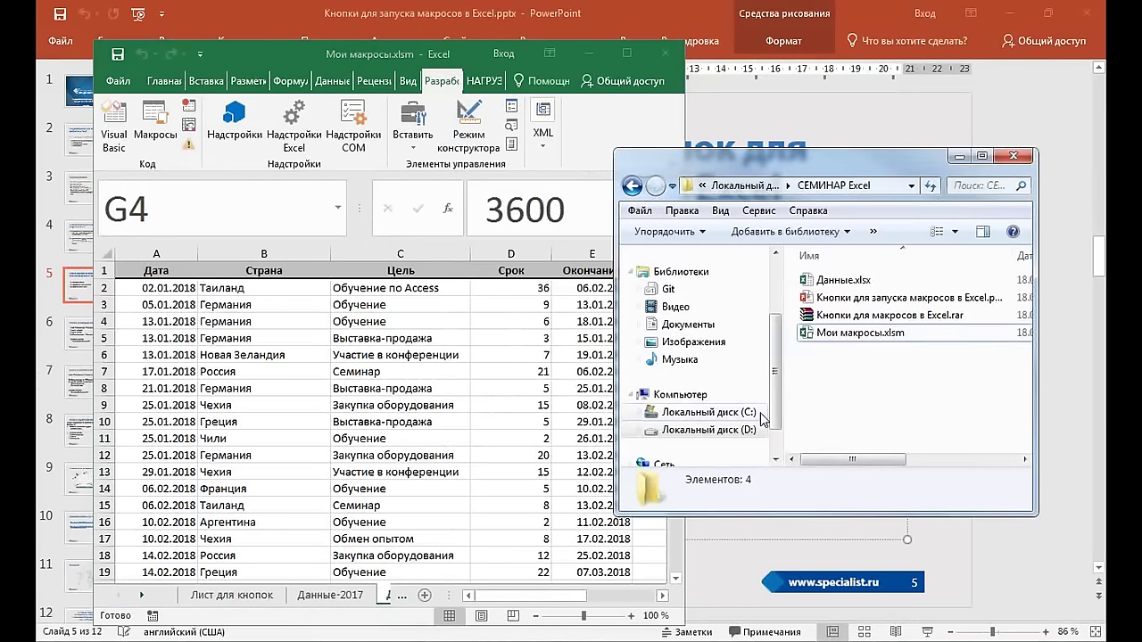
{"action": "left_click", "coordinate": [835, 282]}
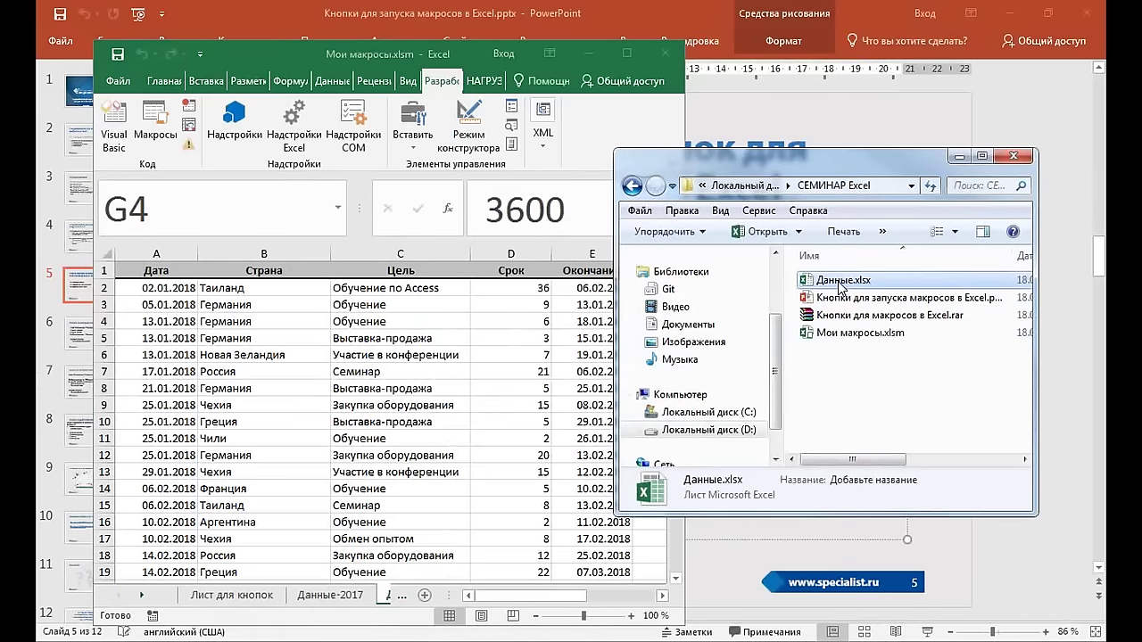
{"action": "double_click", "coordinate": [840, 284]}
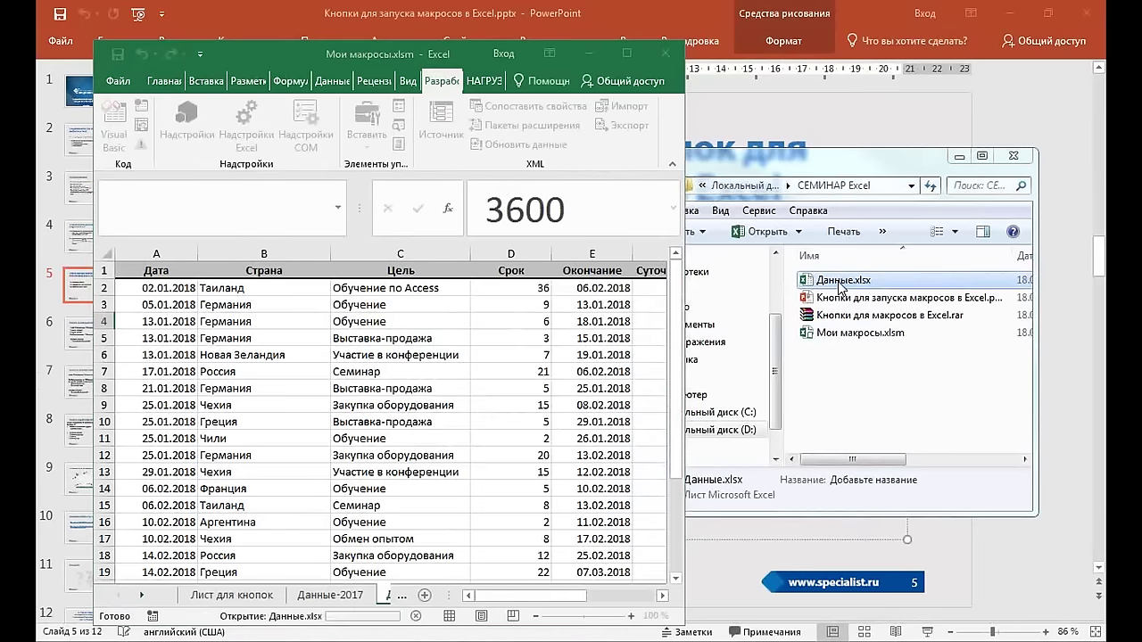
{"action": "left_click", "coordinate": [621, 144]}
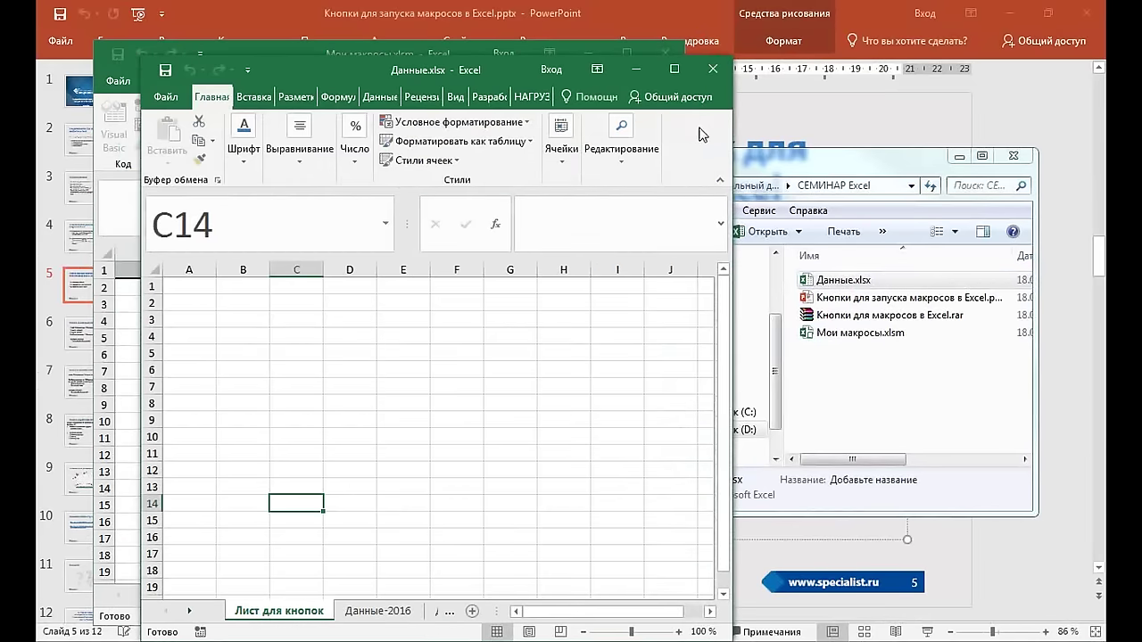
Maximize Данные.xlsx and browse the Данные-2016, Данные-2017 and Данные-2018 sheets, ending on Данные-2017
{"action": "left_click", "coordinate": [675, 68]}
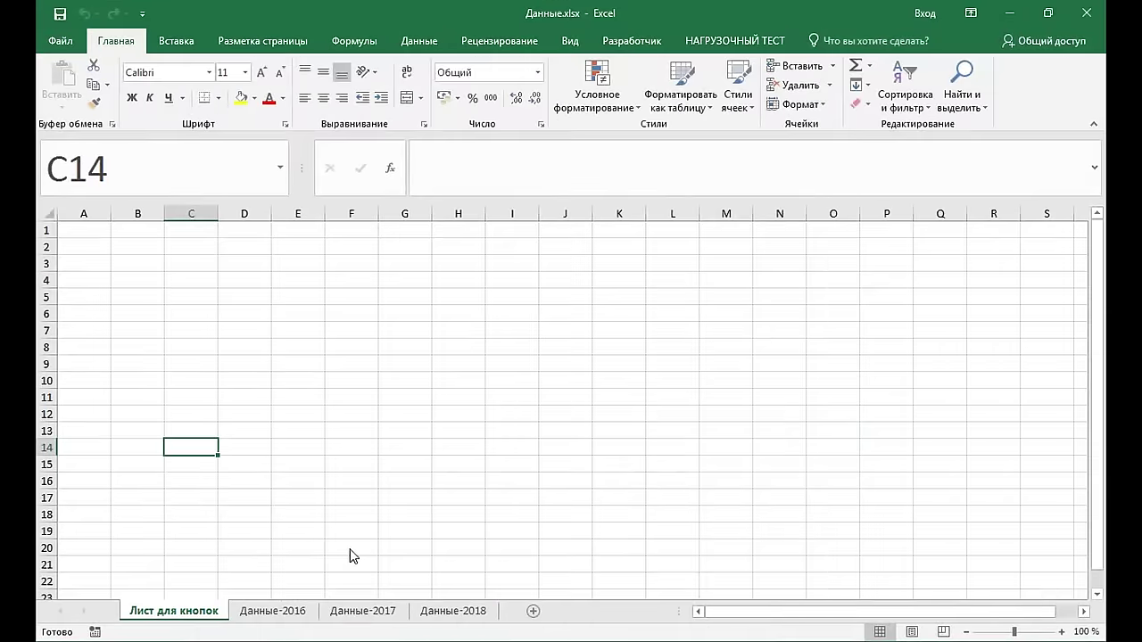
{"action": "left_click", "coordinate": [297, 612]}
{"action": "left_click", "coordinate": [363, 612]}
{"action": "left_click", "coordinate": [446, 612]}
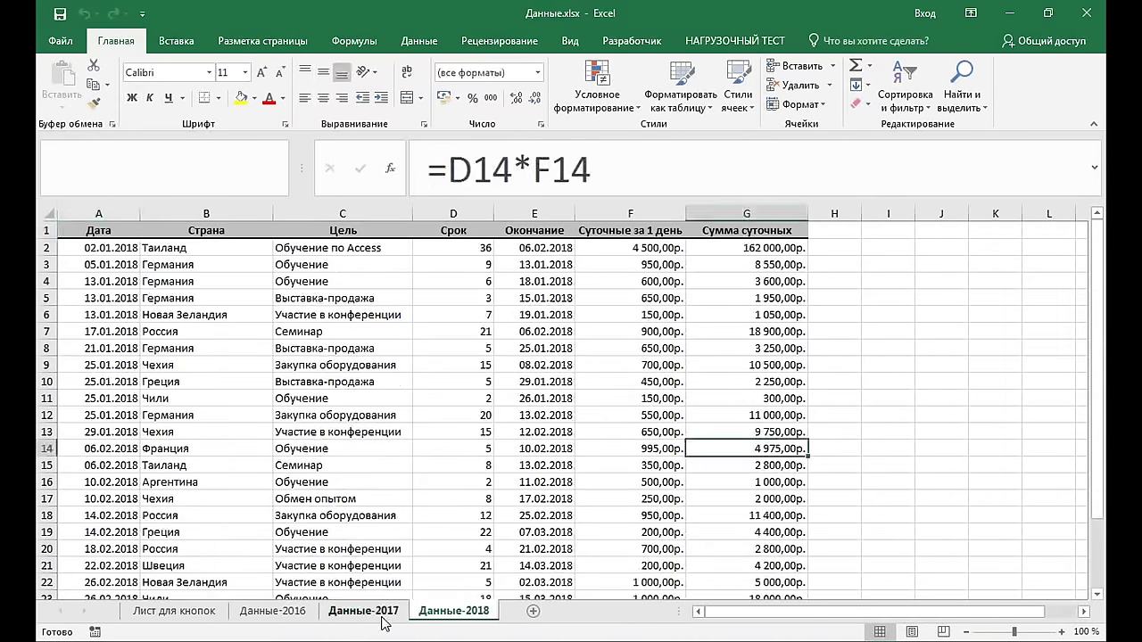
{"action": "left_click", "coordinate": [353, 614]}
{"action": "left_click", "coordinate": [295, 614]}
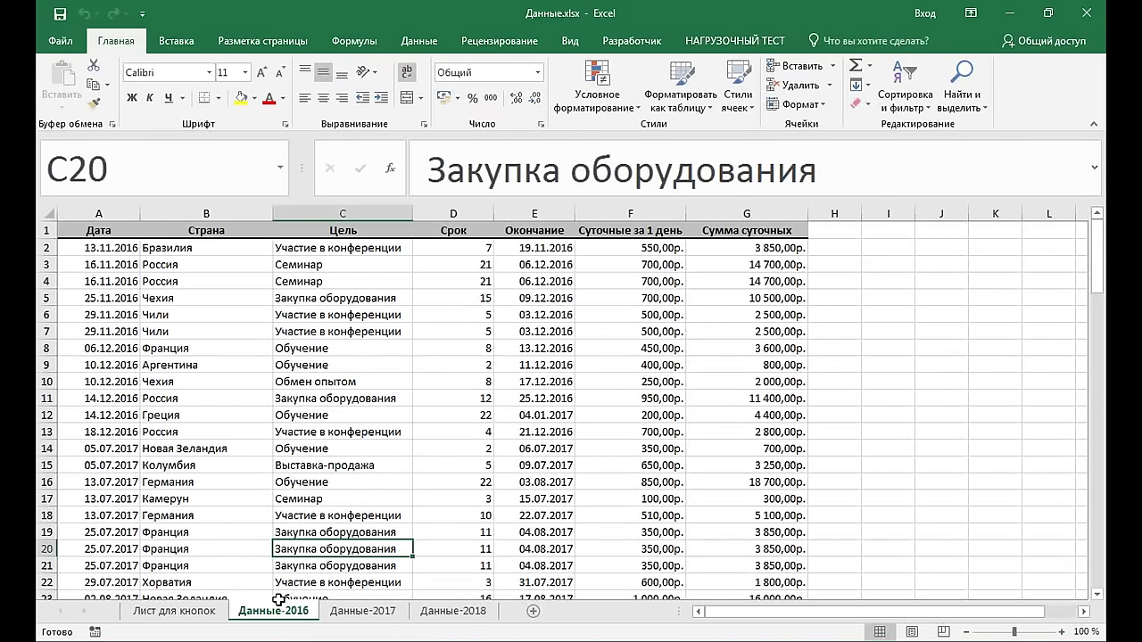
{"action": "left_click", "coordinate": [360, 612]}
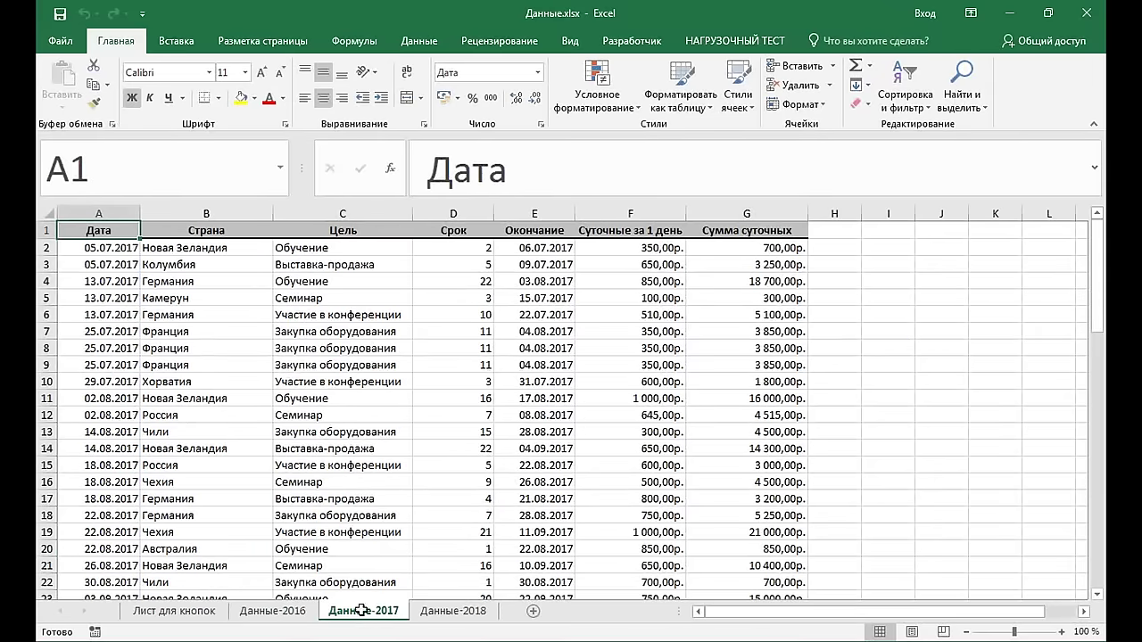
Inspect the cells on Данные-2017, including the formulas in G10 and E12 (=A12+D12-1)
{"action": "left_click", "coordinate": [558, 403]}
{"action": "left_click", "coordinate": [615, 382]}
{"action": "left_click", "coordinate": [714, 381]}
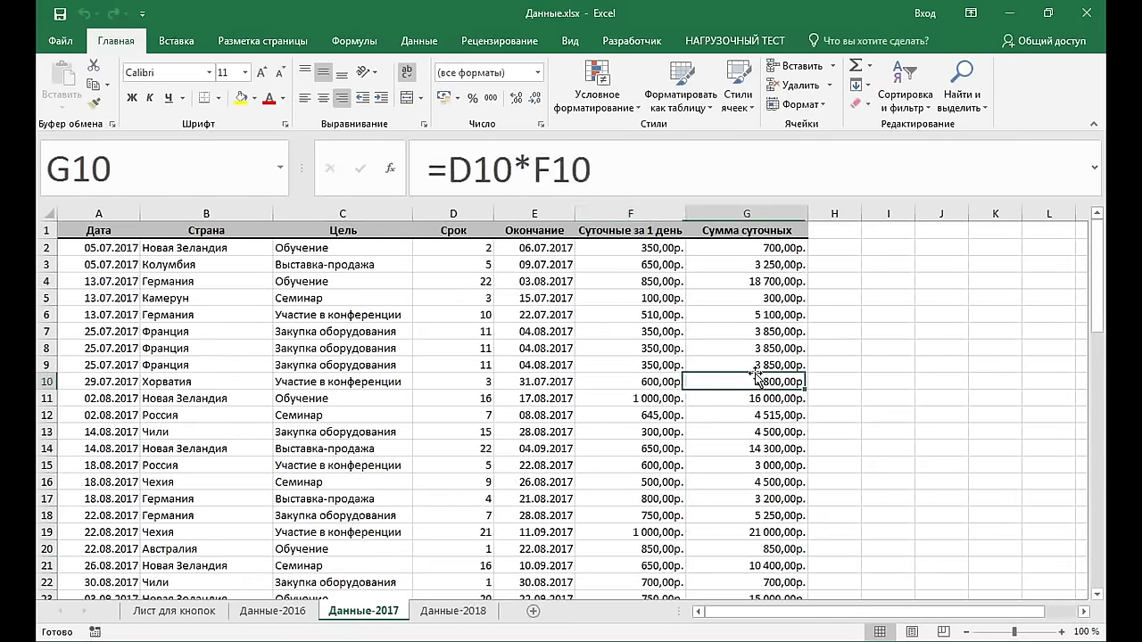
{"action": "left_click", "coordinate": [658, 398]}
{"action": "left_click", "coordinate": [547, 415]}
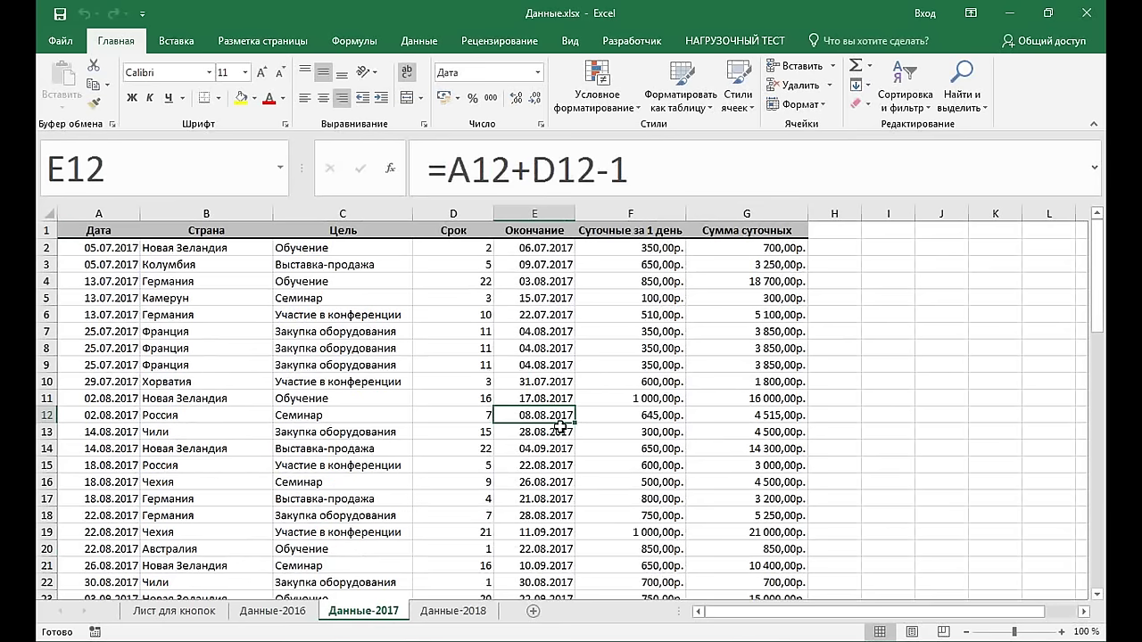
{"action": "left_click", "coordinate": [632, 40]}
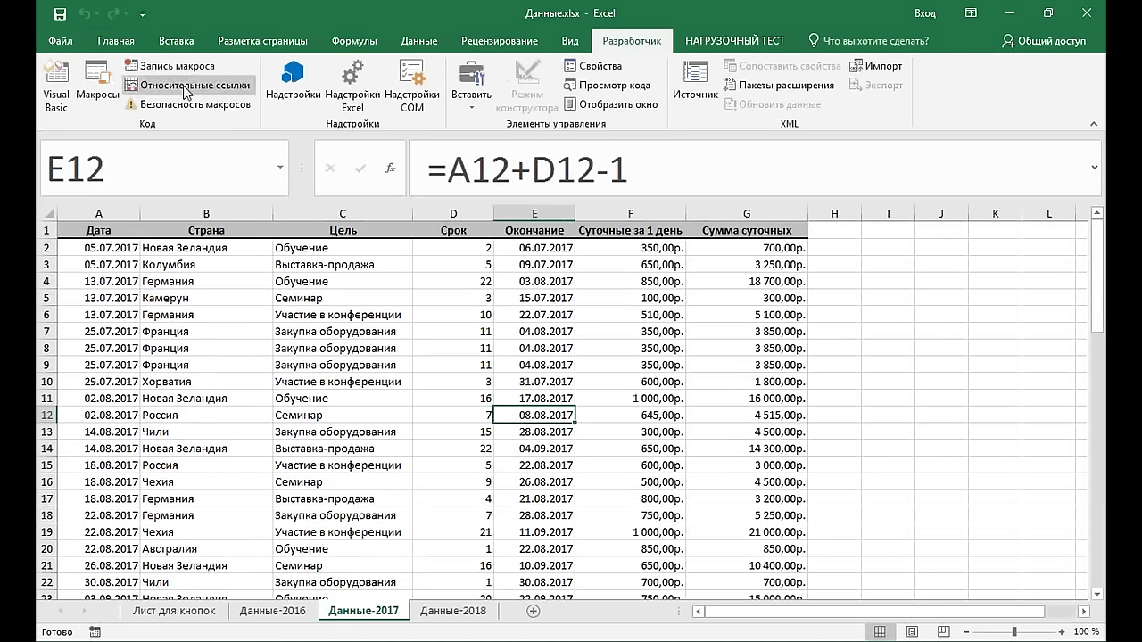
View the list of available macros, close it without running any, and check cell G6
{"action": "left_click", "coordinate": [97, 84]}
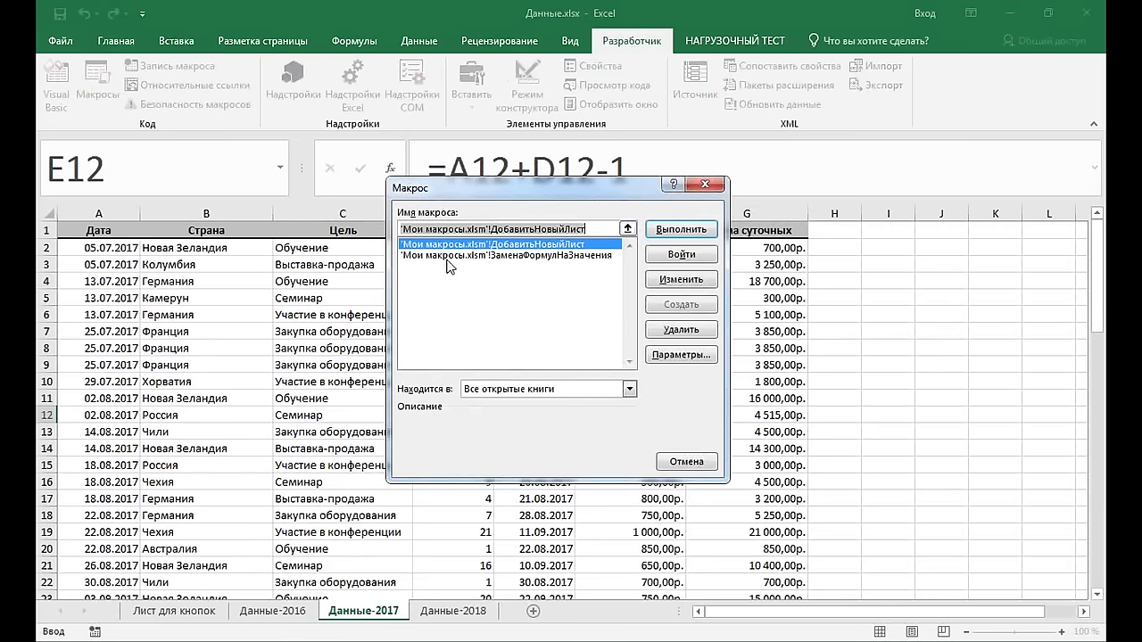
{"action": "left_click", "coordinate": [716, 186]}
{"action": "left_click", "coordinate": [713, 313]}
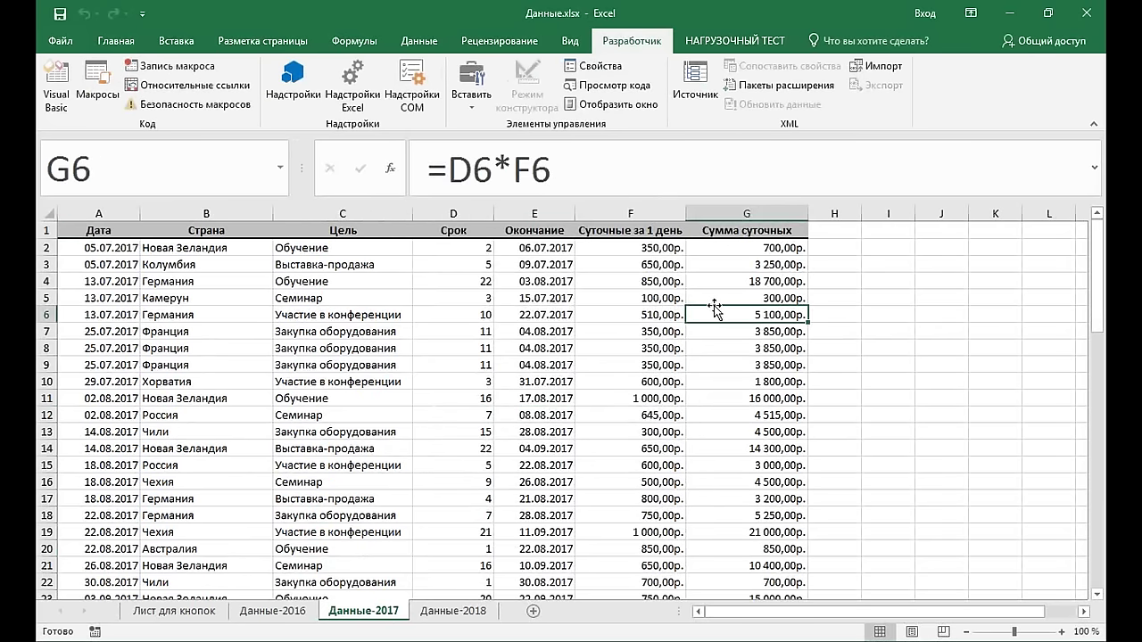
Minimize Данные.xlsx, show the empty Лист для кнопок sheet in Мои макросы.xlsm, then bring PowerPoint forward
{"action": "left_click", "coordinate": [1056, 21]}
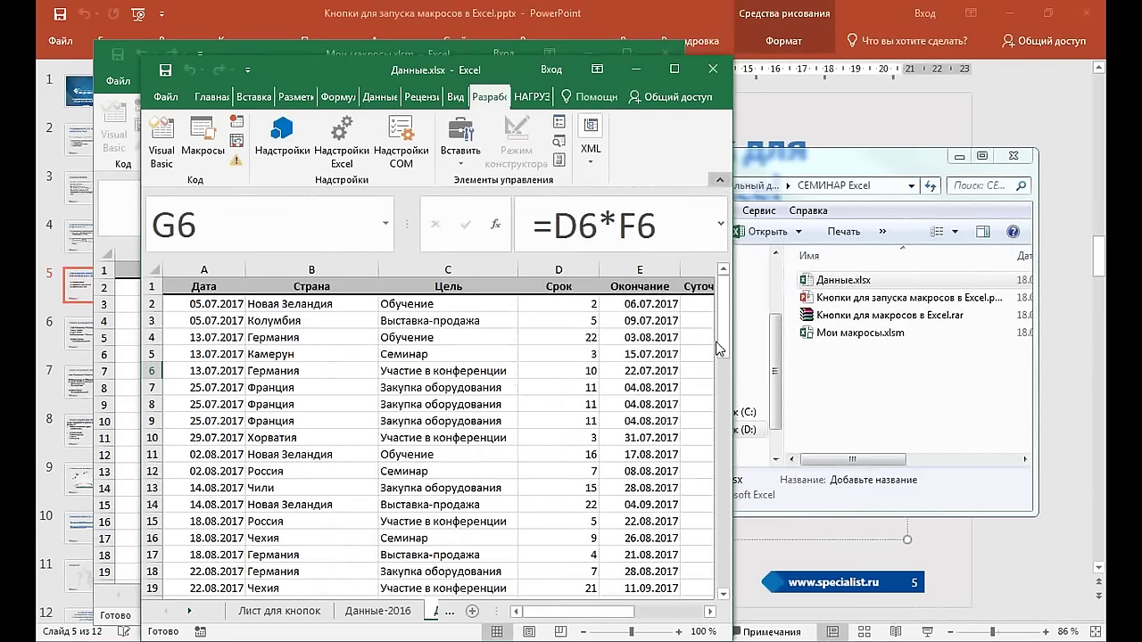
{"action": "left_click", "coordinate": [368, 392]}
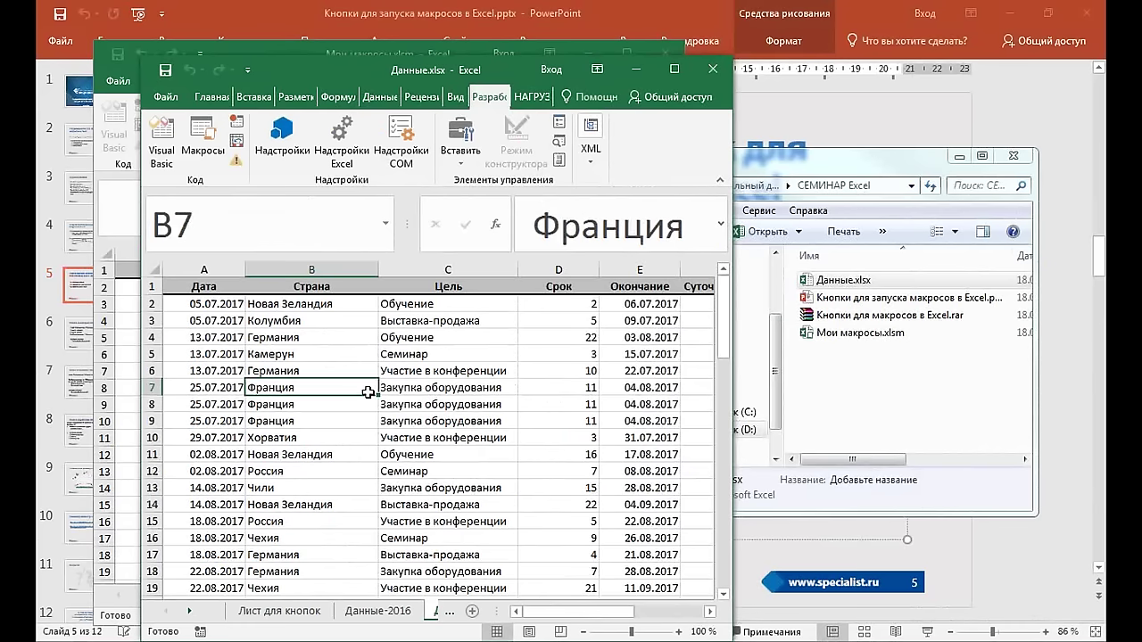
{"action": "left_click", "coordinate": [287, 471]}
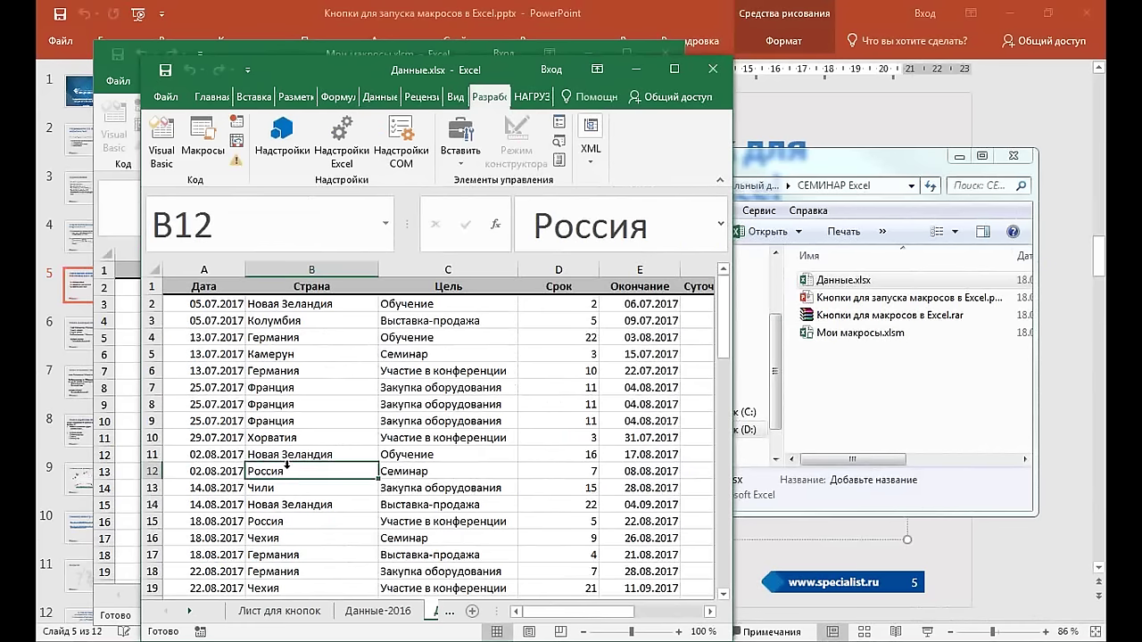
{"action": "left_click", "coordinate": [635, 70]}
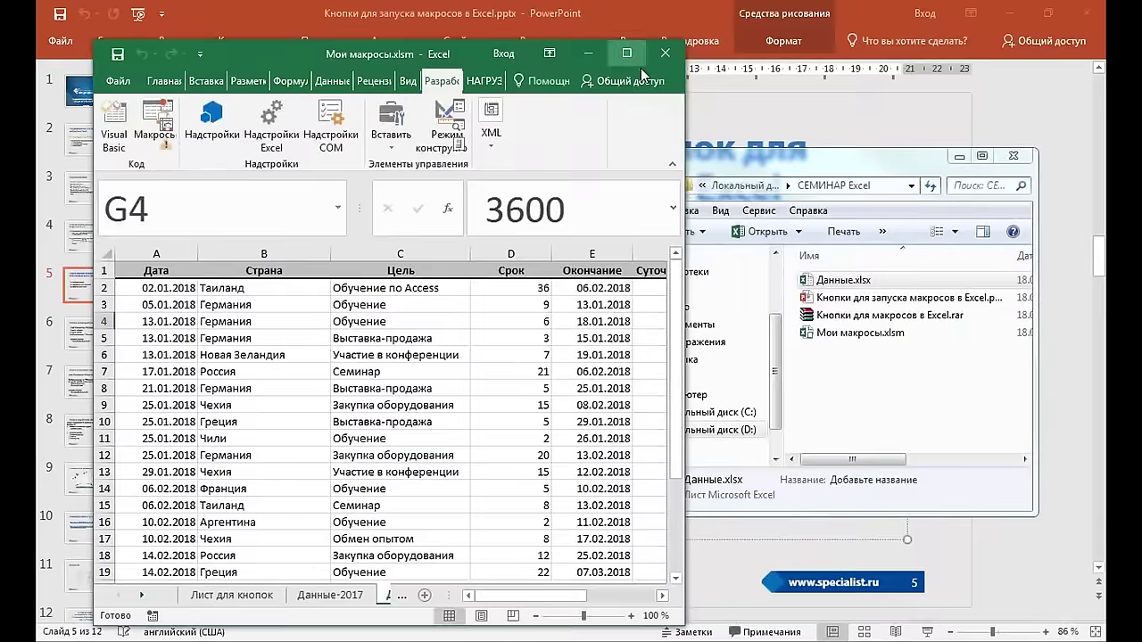
{"action": "left_click", "coordinate": [248, 596]}
{"action": "left_click", "coordinate": [217, 406]}
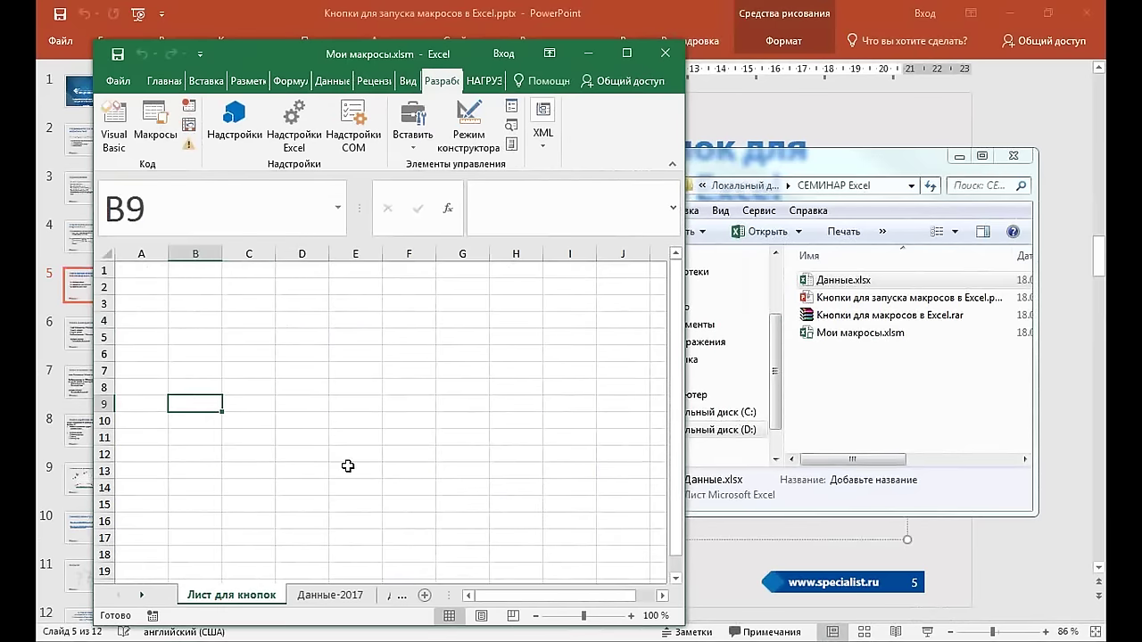
{"action": "left_click", "coordinate": [1035, 555]}
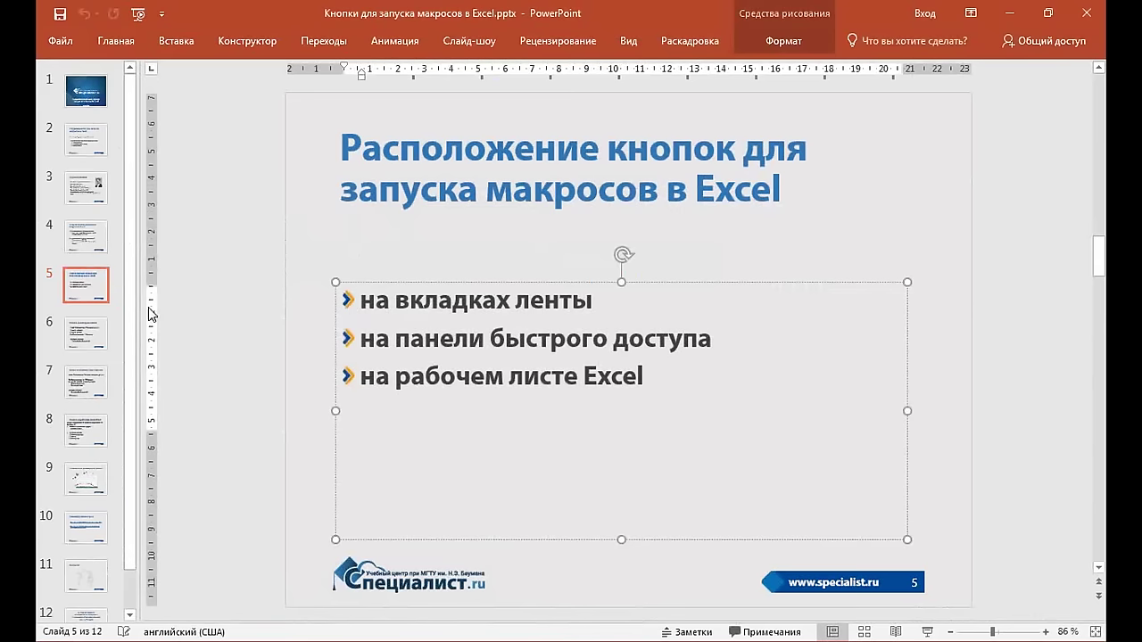
{"action": "left_click", "coordinate": [96, 330]}
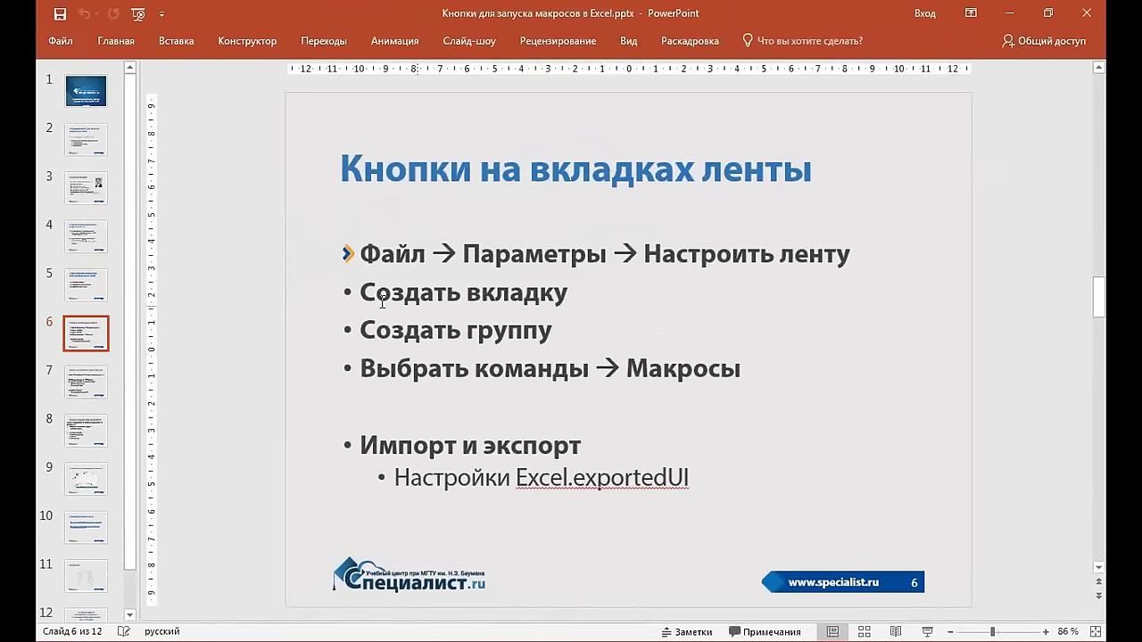
{"action": "left_click_drag", "start_coordinate": [359, 293], "coordinate": [542, 296]}
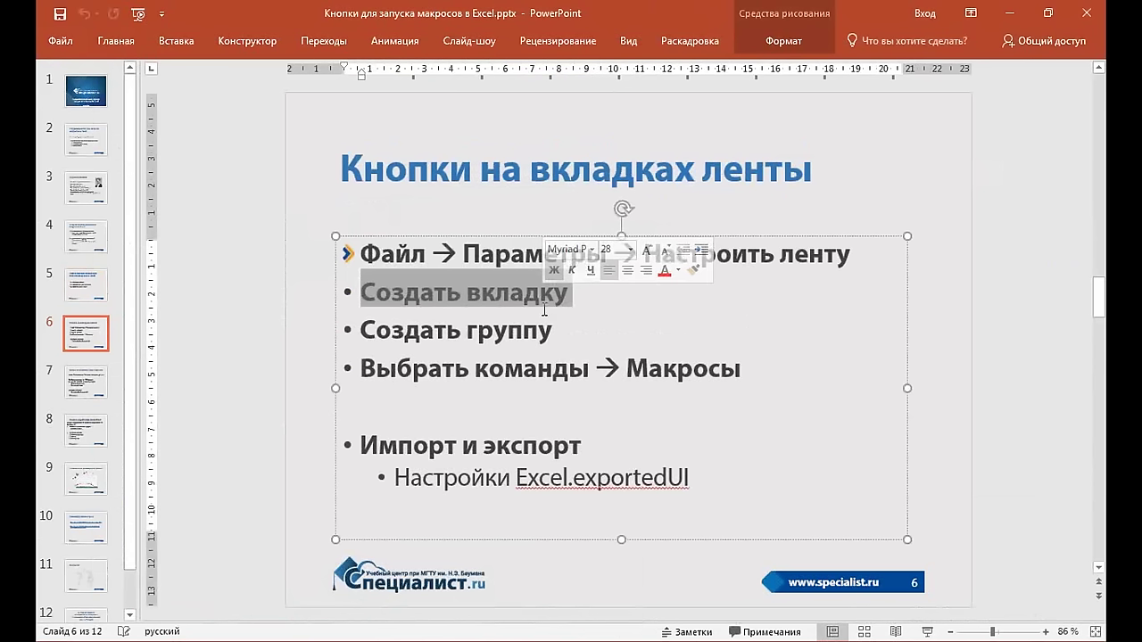
{"action": "left_click", "coordinate": [543, 333]}
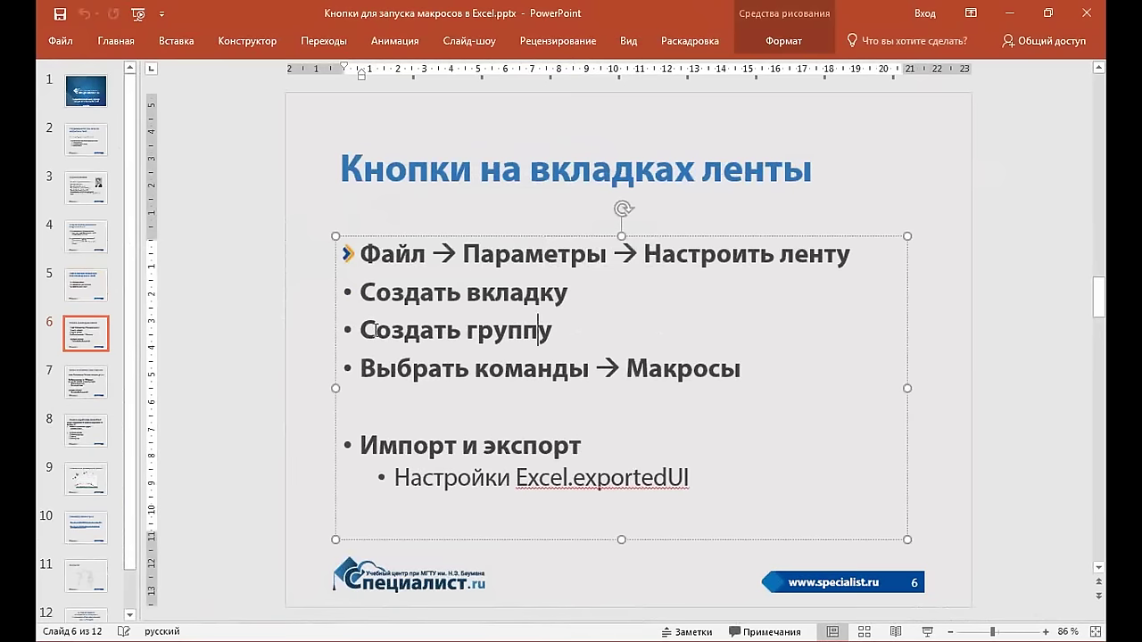
{"action": "left_click_drag", "start_coordinate": [362, 332], "coordinate": [554, 339]}
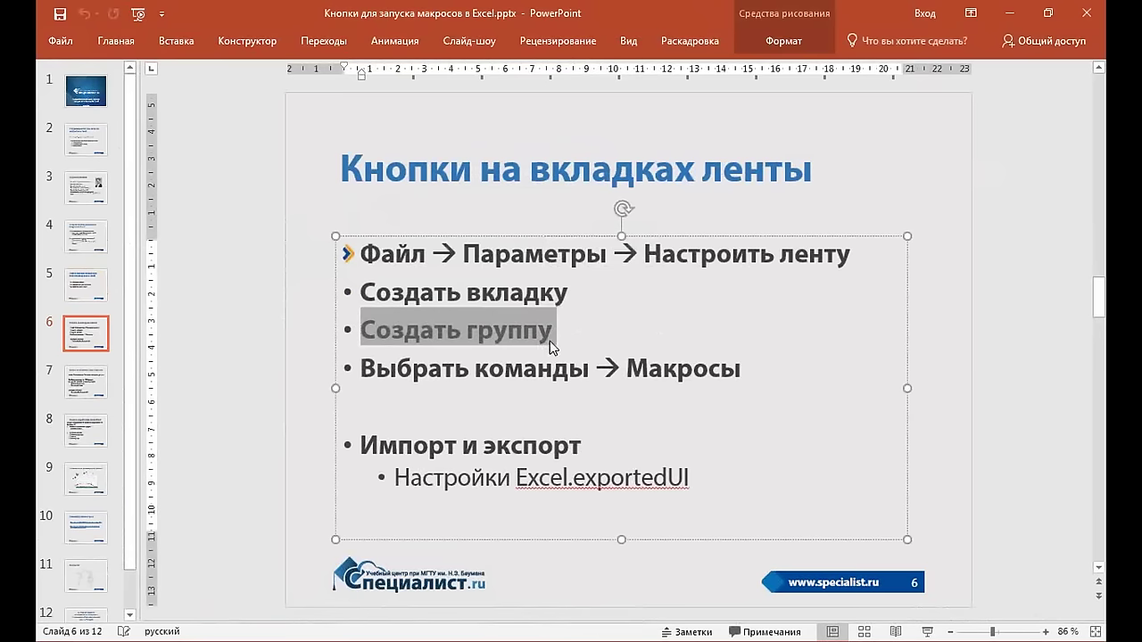
{"action": "left_click_drag", "start_coordinate": [432, 287], "coordinate": [549, 308]}
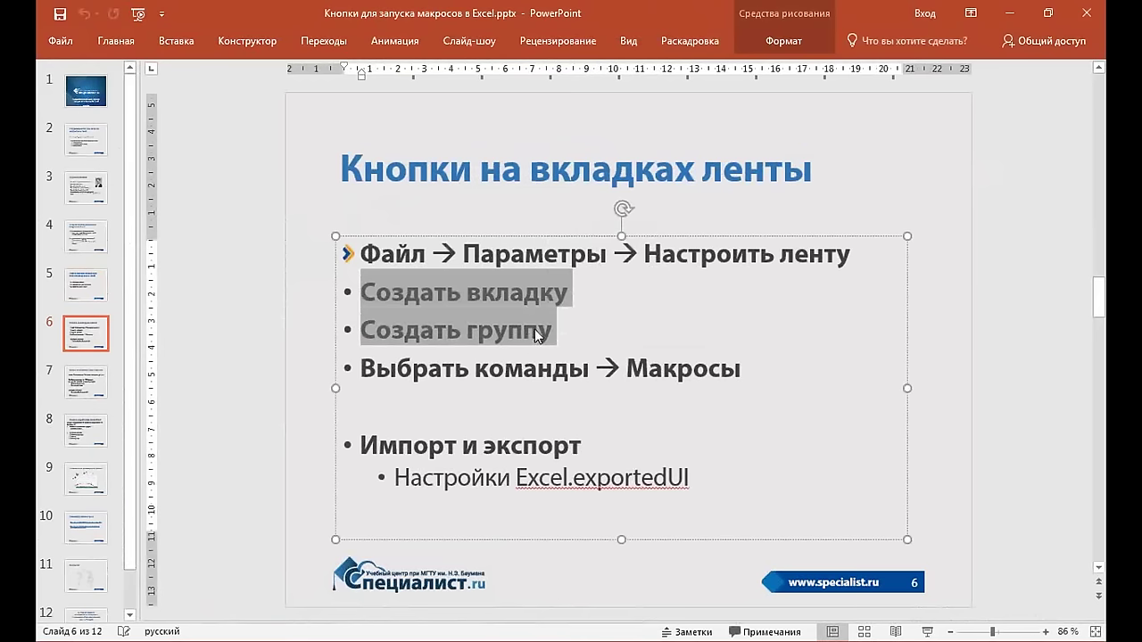
{"action": "left_click", "coordinate": [538, 330]}
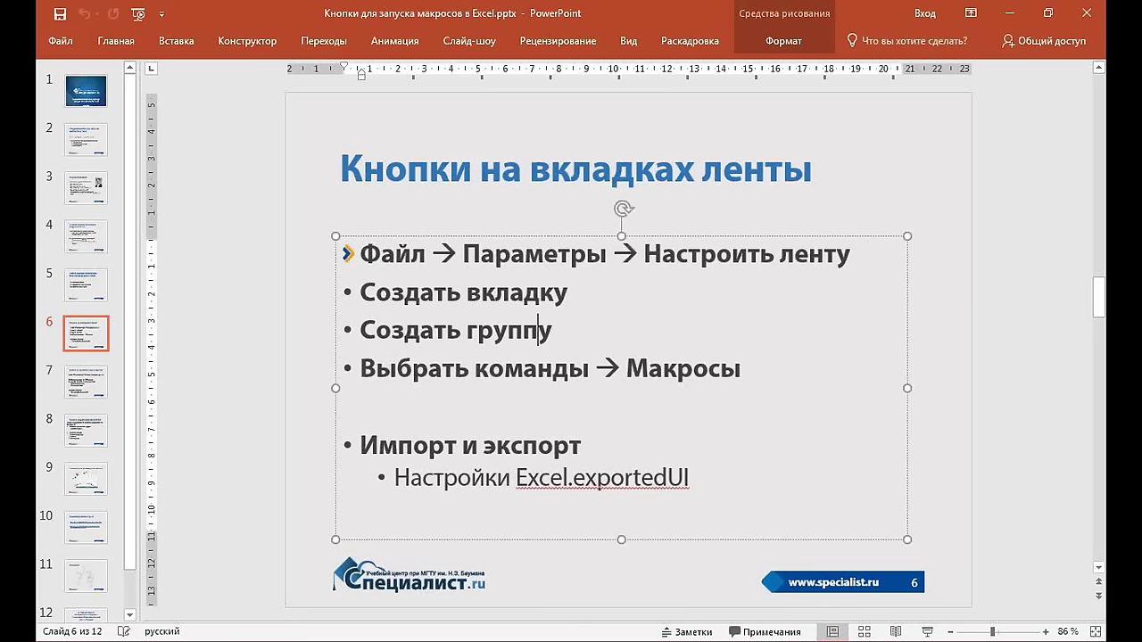
Return to Excel, review the macro list, then maximize Данные.xlsx on its Лист для кнопок sheet
{"action": "key", "text": "alt+Tab"}
{"action": "left_click", "coordinate": [535, 375]}
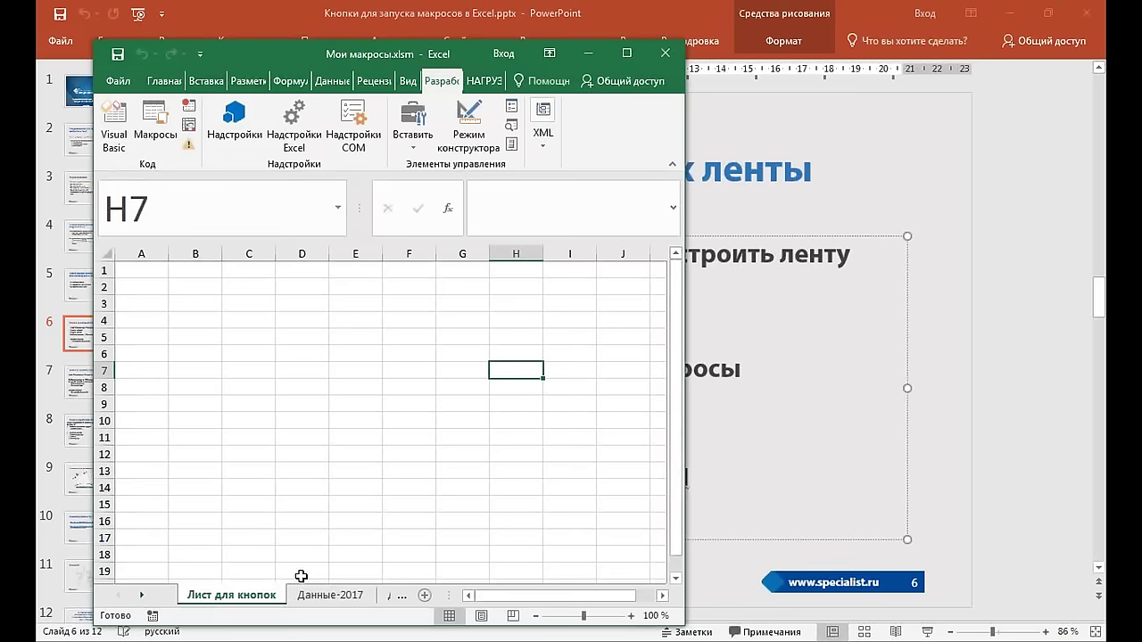
{"action": "left_click", "coordinate": [194, 421]}
{"action": "left_click", "coordinate": [157, 135]}
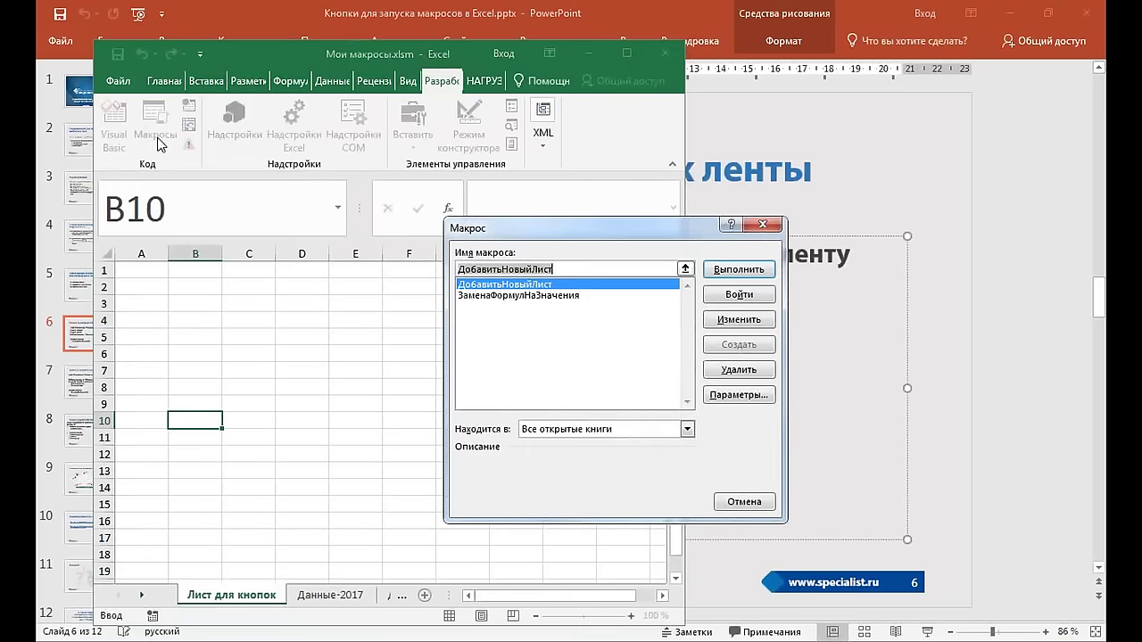
{"action": "left_click", "coordinate": [771, 226]}
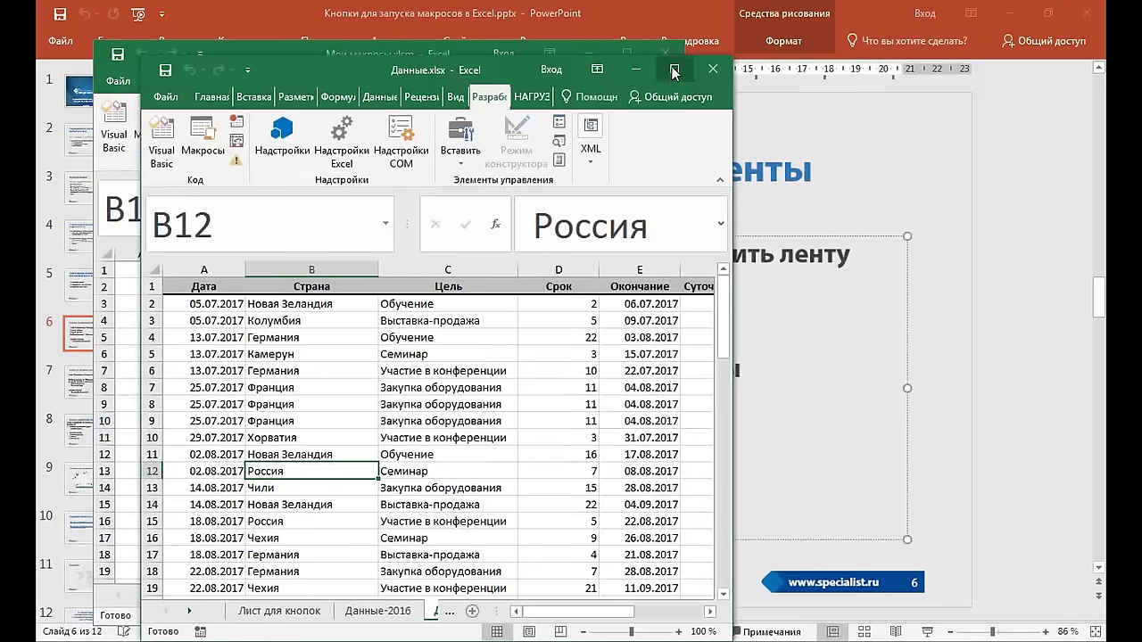
{"action": "left_click", "coordinate": [673, 69]}
{"action": "left_click", "coordinate": [175, 611]}
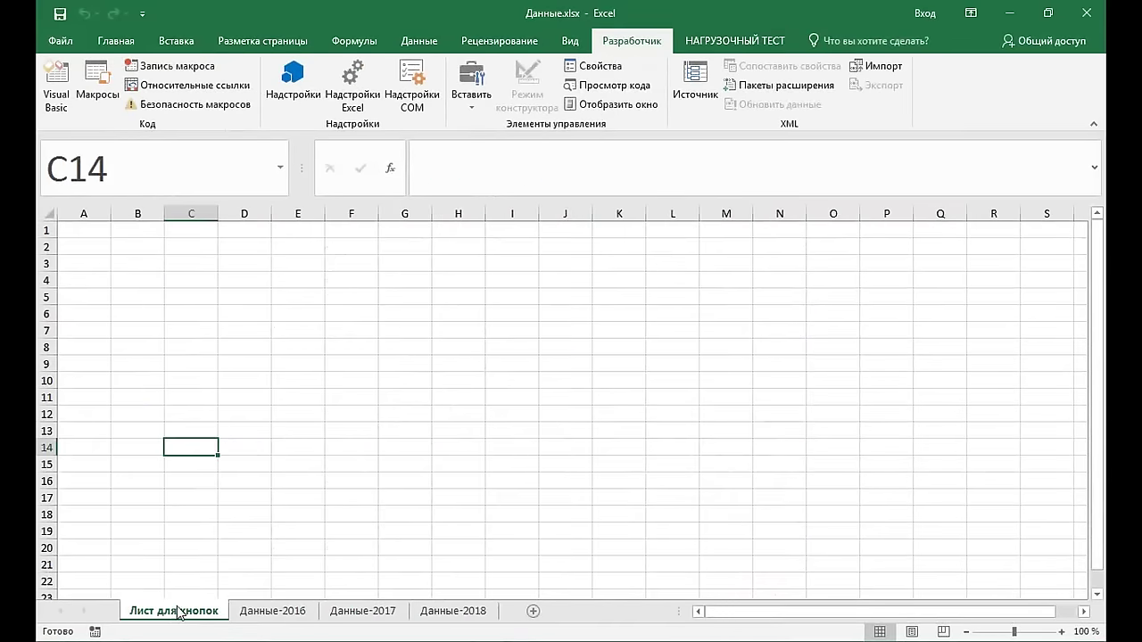
Delete the Лист для кнопок sheet from Данные.xlsx
{"action": "right_click", "coordinate": [179, 613]}
{"action": "left_click", "coordinate": [207, 433]}
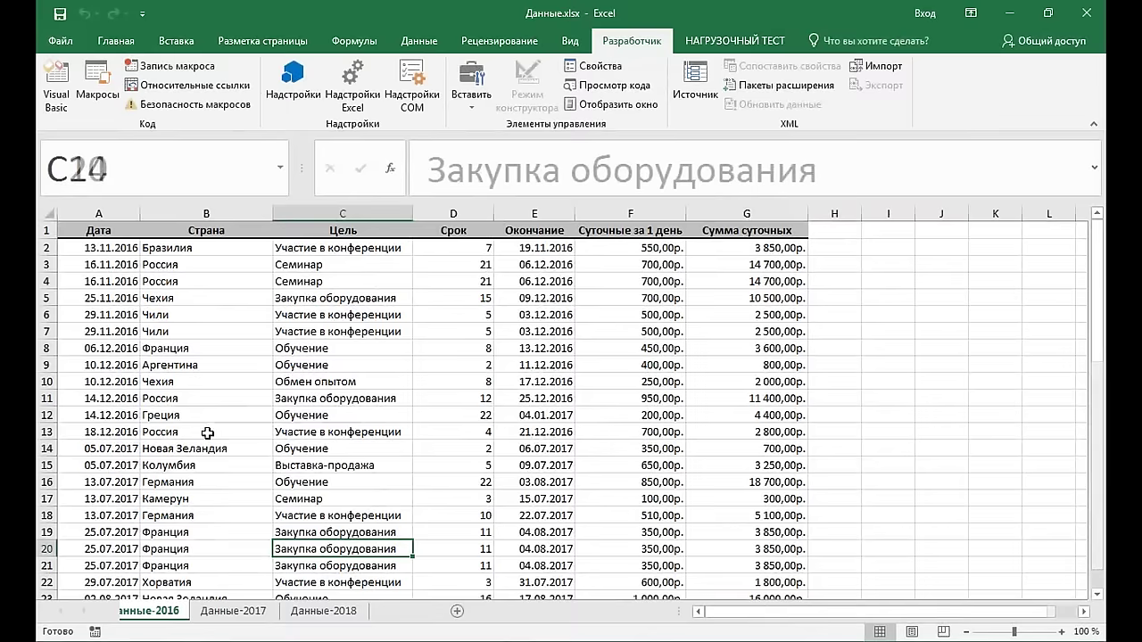
{"action": "left_click", "coordinate": [182, 399]}
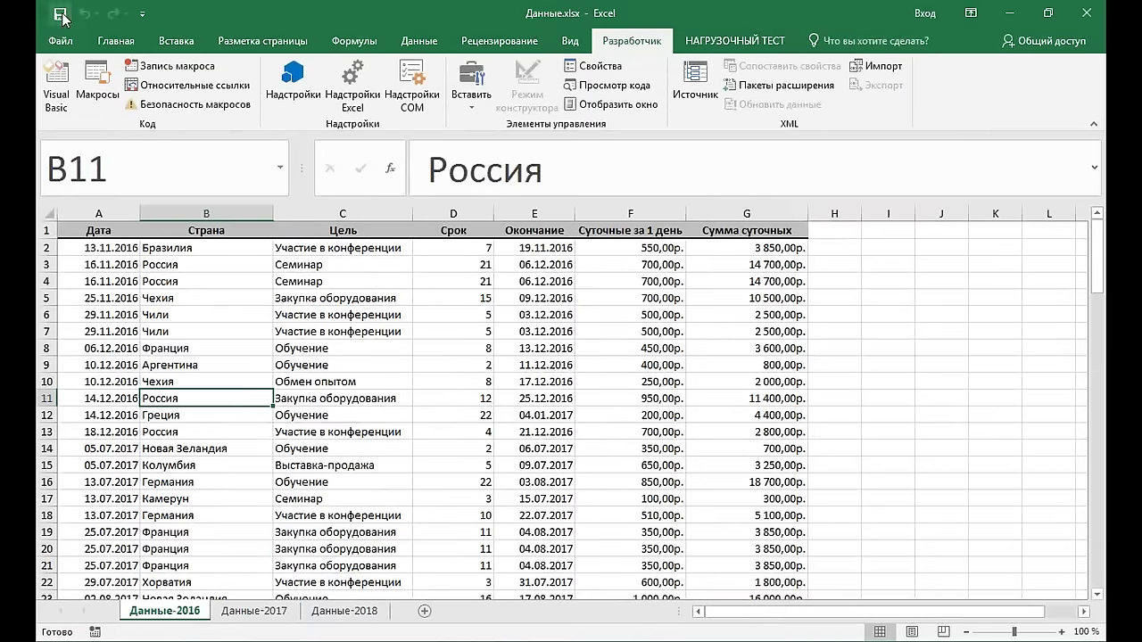
{"action": "left_click", "coordinate": [350, 332]}
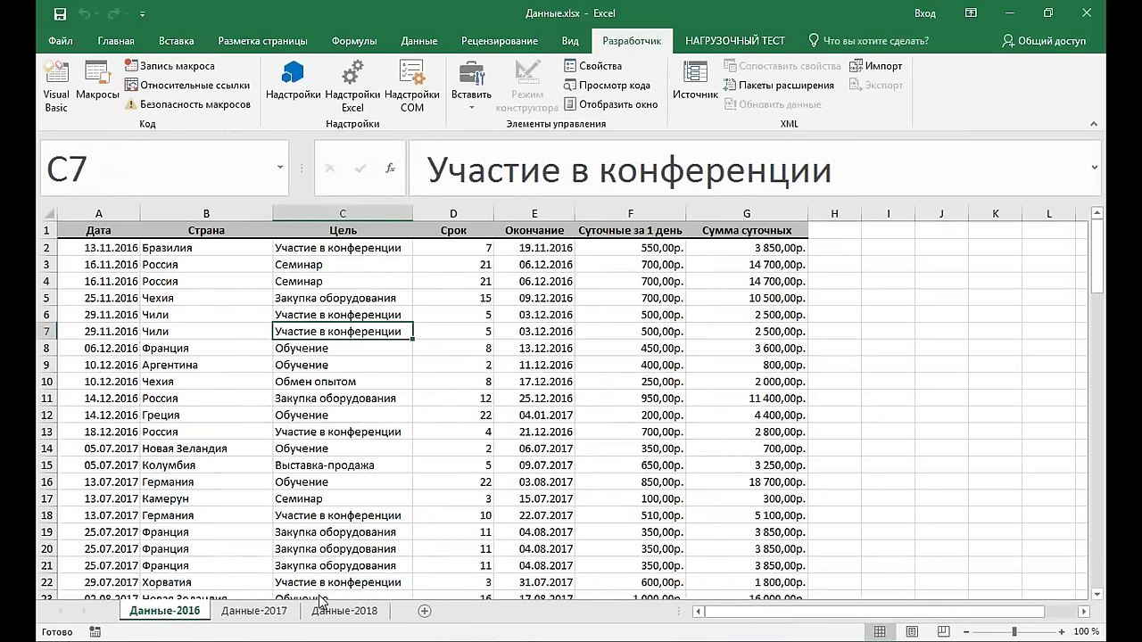
Restore and move Данные.xlsx to the right, then bring Мои макросы.xlsm forward and widen it
{"action": "left_click", "coordinate": [1048, 12]}
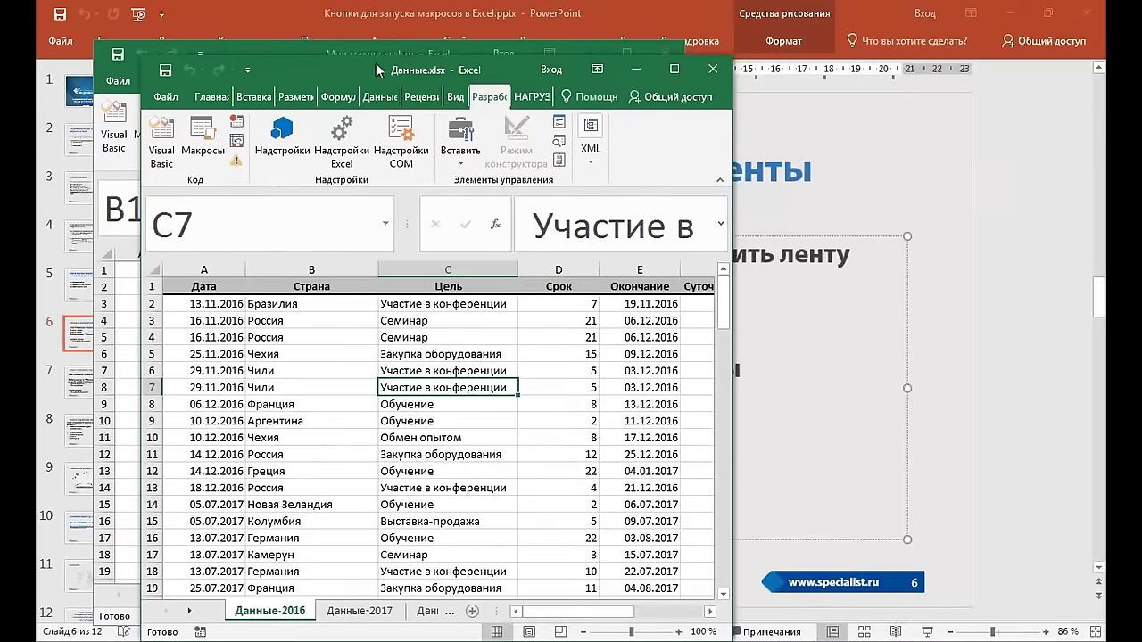
{"action": "left_click_drag", "start_coordinate": [590, 67], "coordinate": [969, 59]}
{"action": "left_click", "coordinate": [207, 467]}
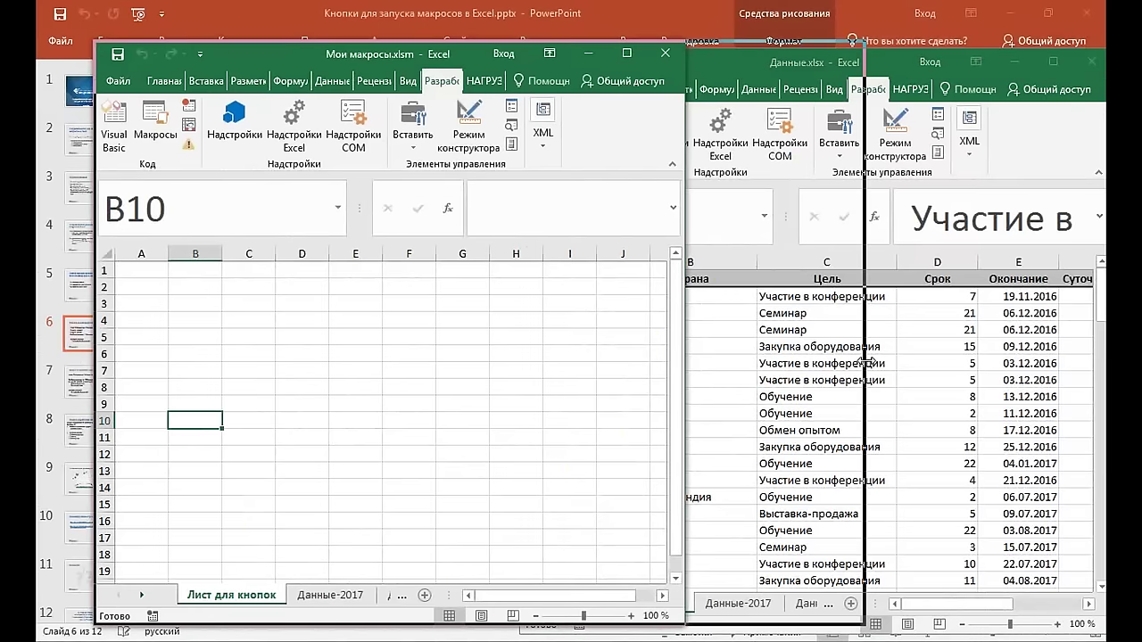
{"action": "left_click_drag", "start_coordinate": [685, 355], "coordinate": [864, 355]}
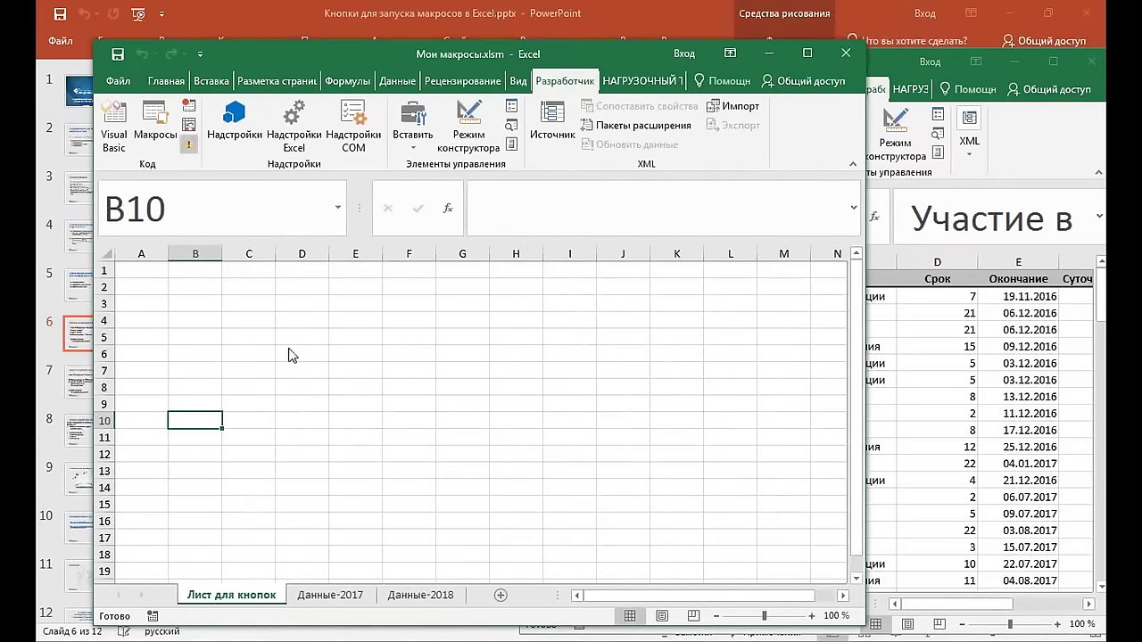
Open Excel Options on the Настроить ленту page and widen the dialog
{"action": "left_click", "coordinate": [119, 81]}
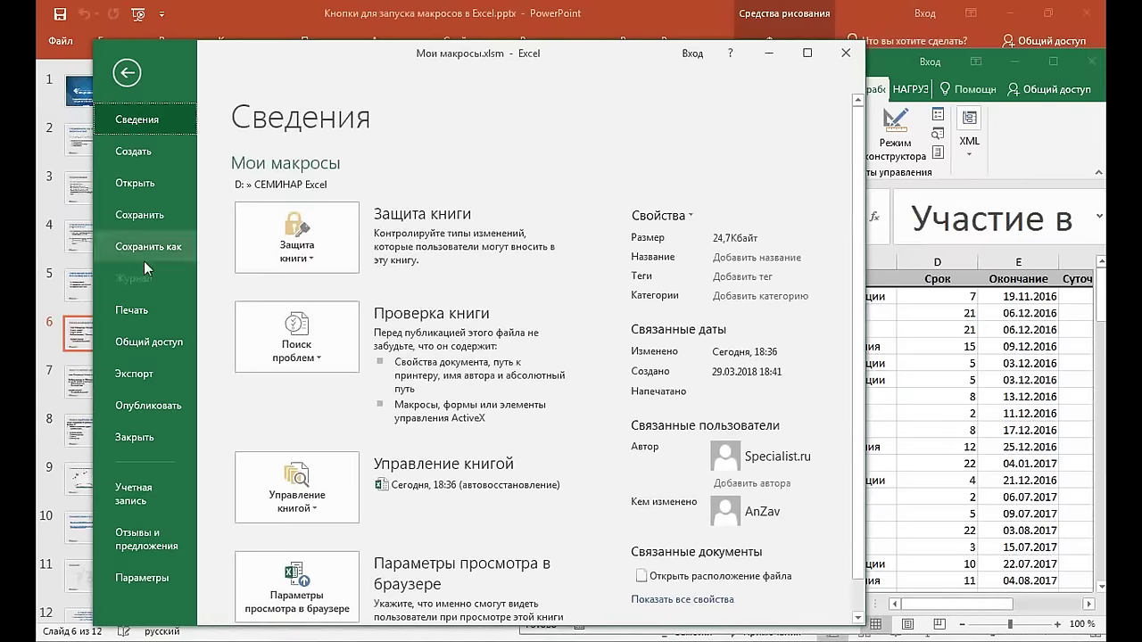
{"action": "left_click", "coordinate": [164, 572]}
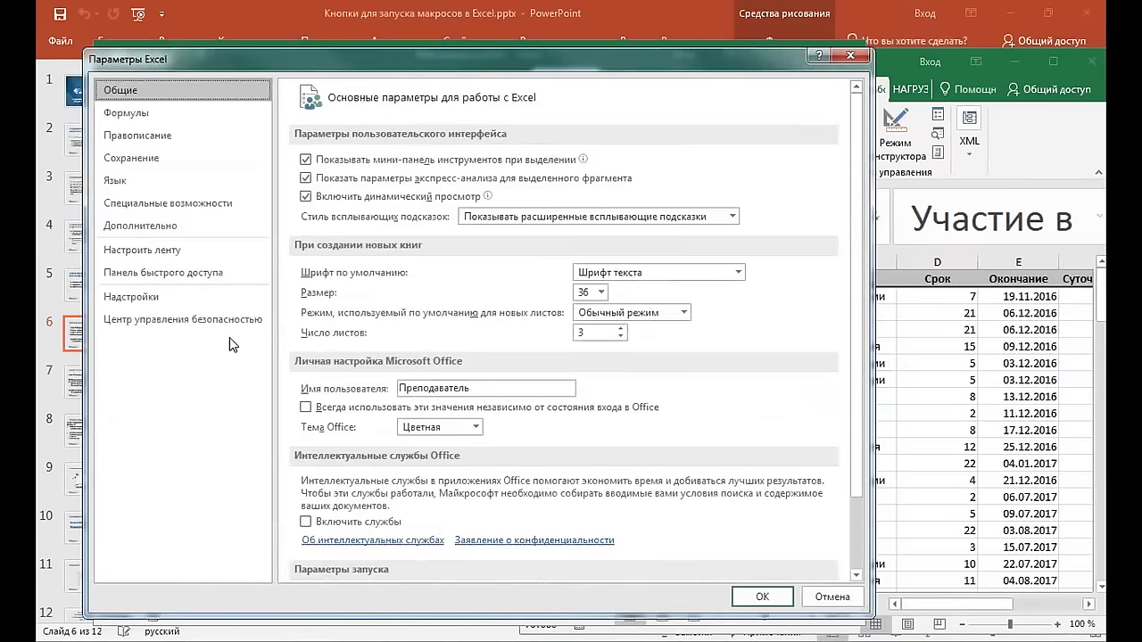
{"action": "left_click", "coordinate": [167, 253]}
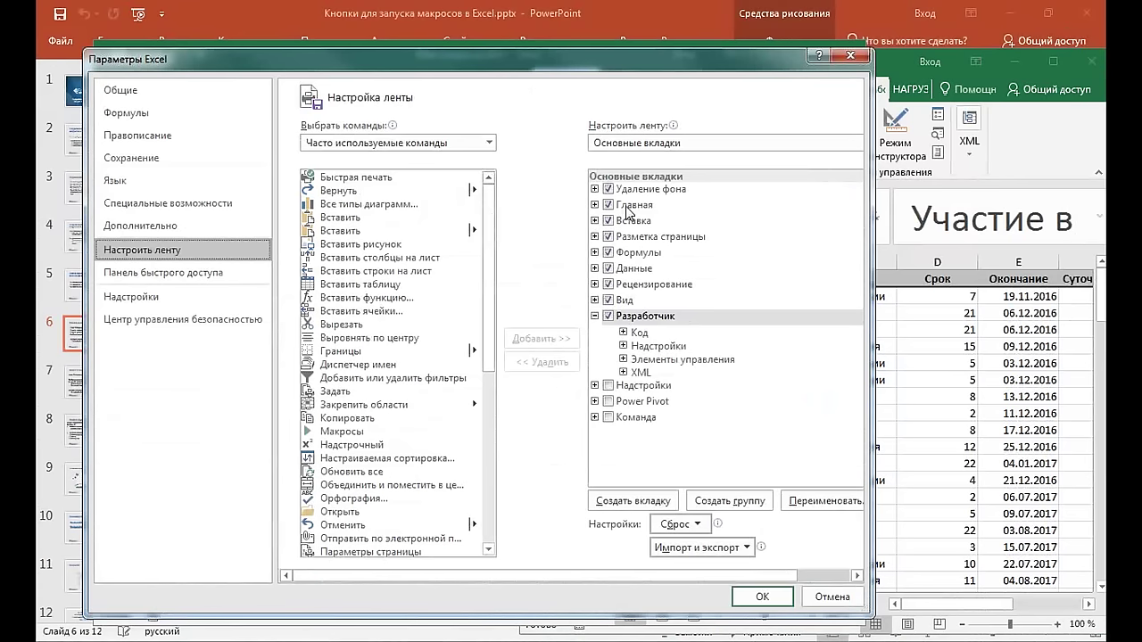
{"action": "left_click_drag", "start_coordinate": [870, 354], "coordinate": [953, 354]}
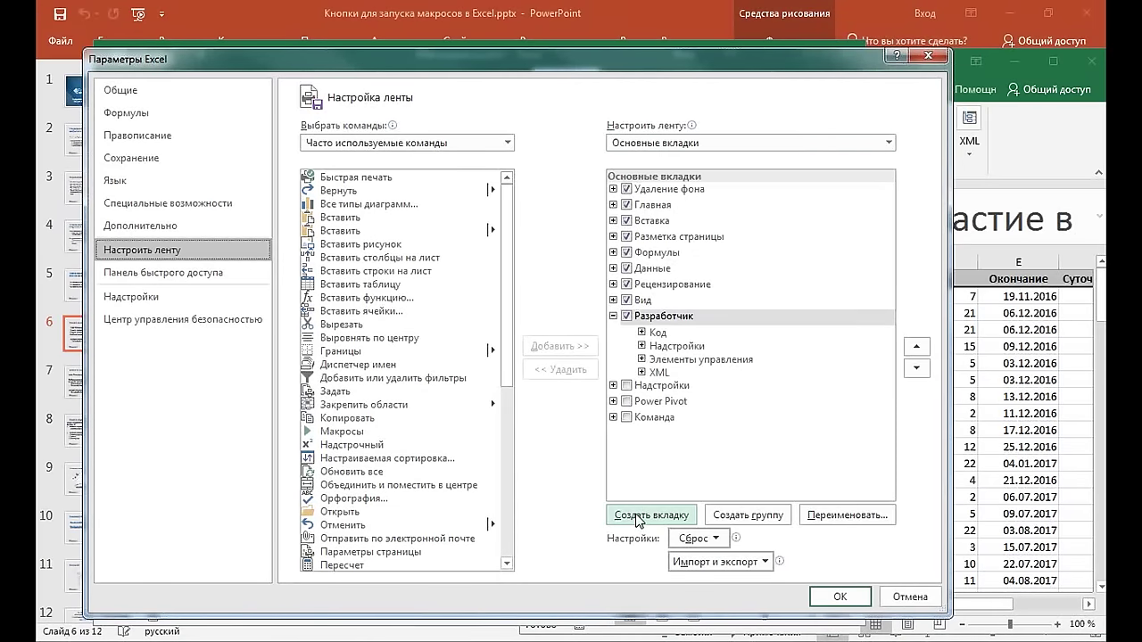
Create a new custom ribbon tab and rename it 'МОЯ вкладка'
{"action": "left_click", "coordinate": [638, 522]}
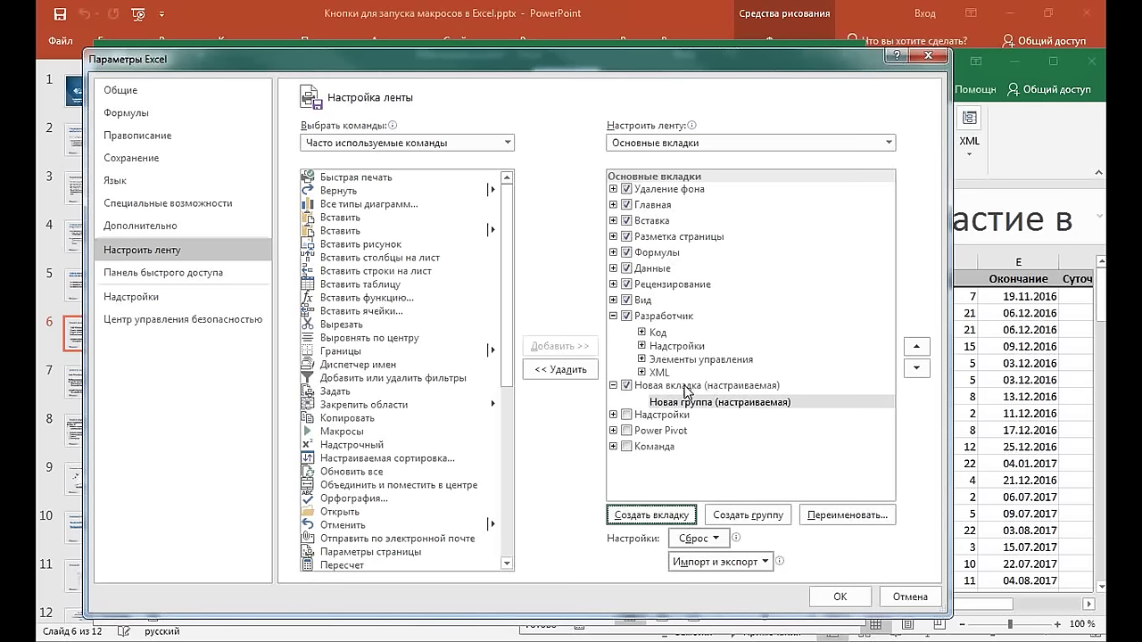
{"action": "left_click", "coordinate": [692, 389]}
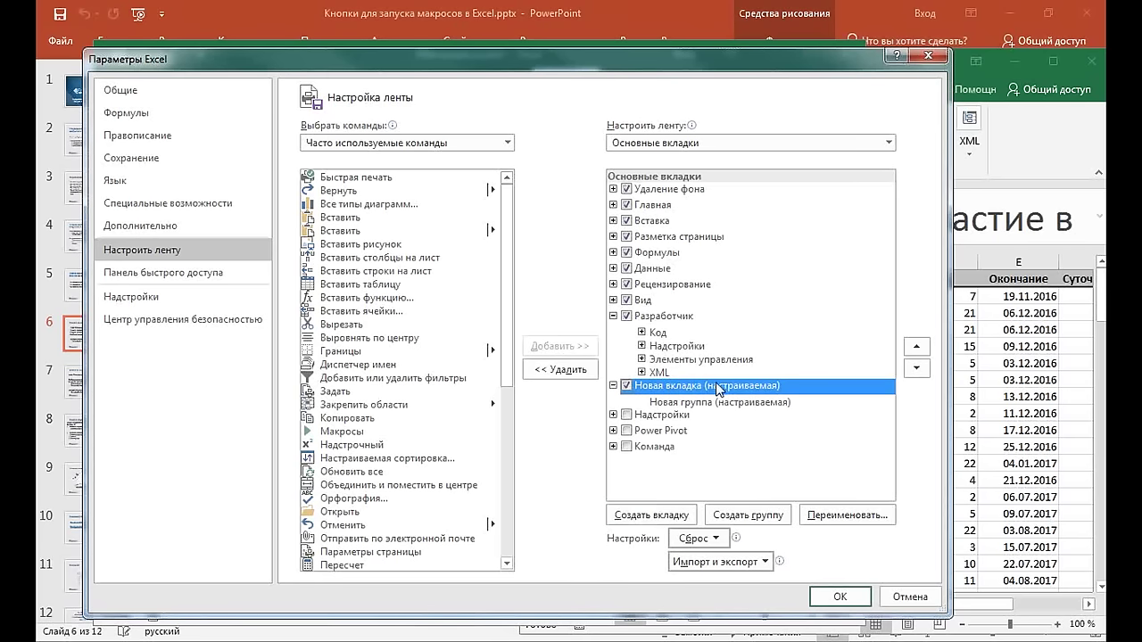
{"action": "left_click", "coordinate": [866, 516]}
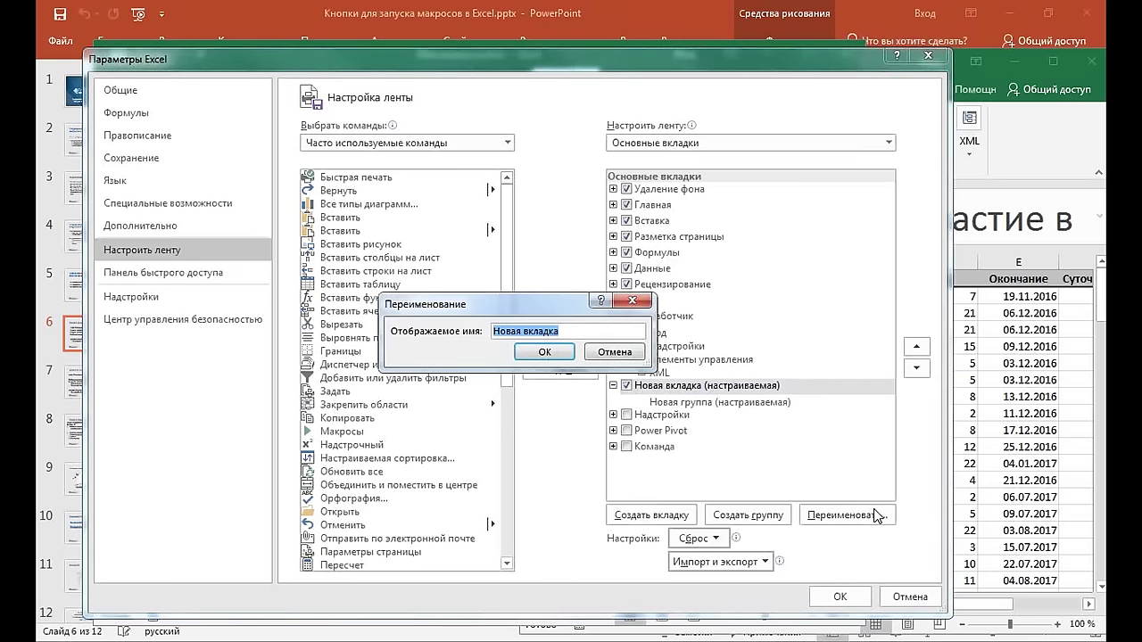
{"action": "left_click", "coordinate": [524, 331]}
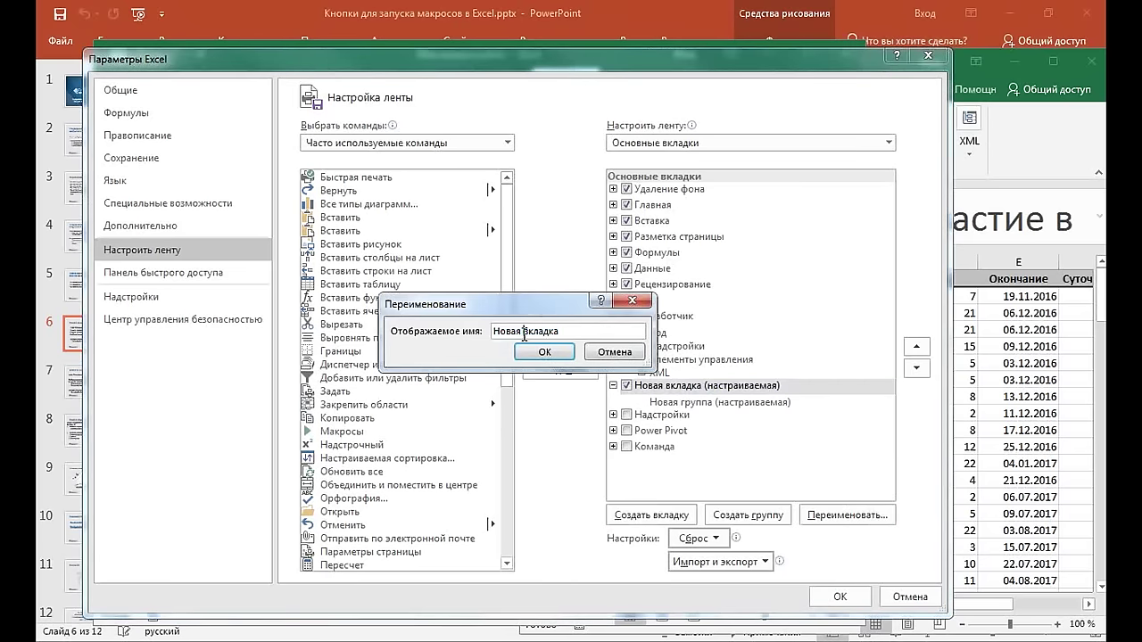
{"action": "left_click_drag", "start_coordinate": [524, 331], "coordinate": [470, 328]}
{"action": "type", "text": "МОЯ"}
{"action": "left_click", "coordinate": [531, 352]}
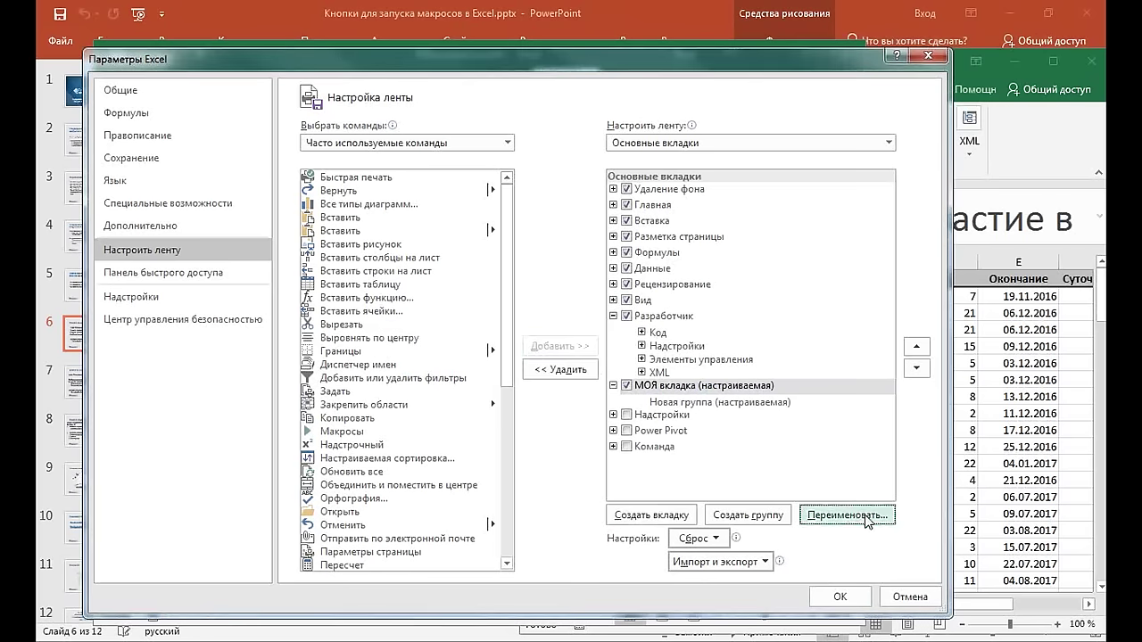
{"action": "left_click", "coordinate": [713, 389]}
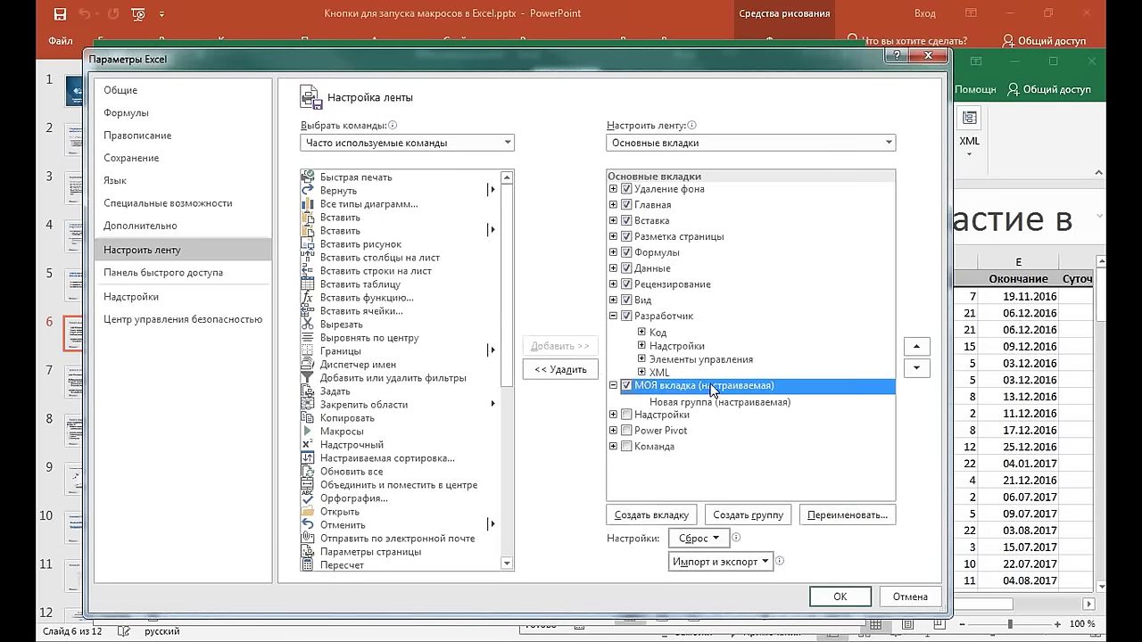
Rename the tab's Новая группа to 'МОЯ группа' and apply the ribbon changes
{"action": "left_click", "coordinate": [683, 319]}
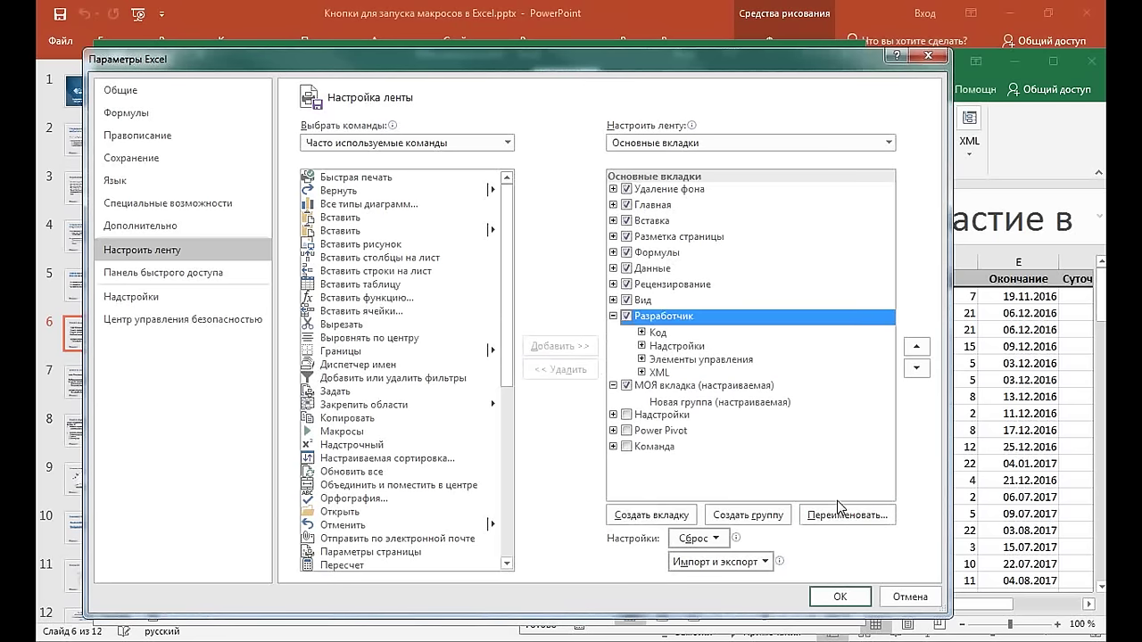
{"action": "left_click", "coordinate": [698, 389]}
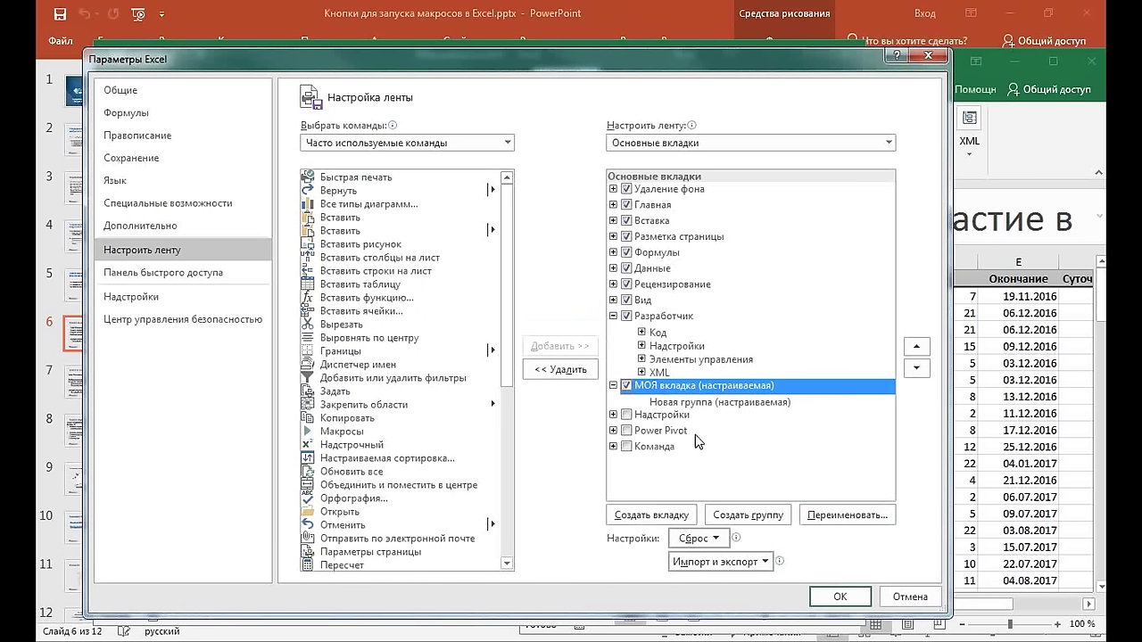
{"action": "left_click", "coordinate": [698, 403]}
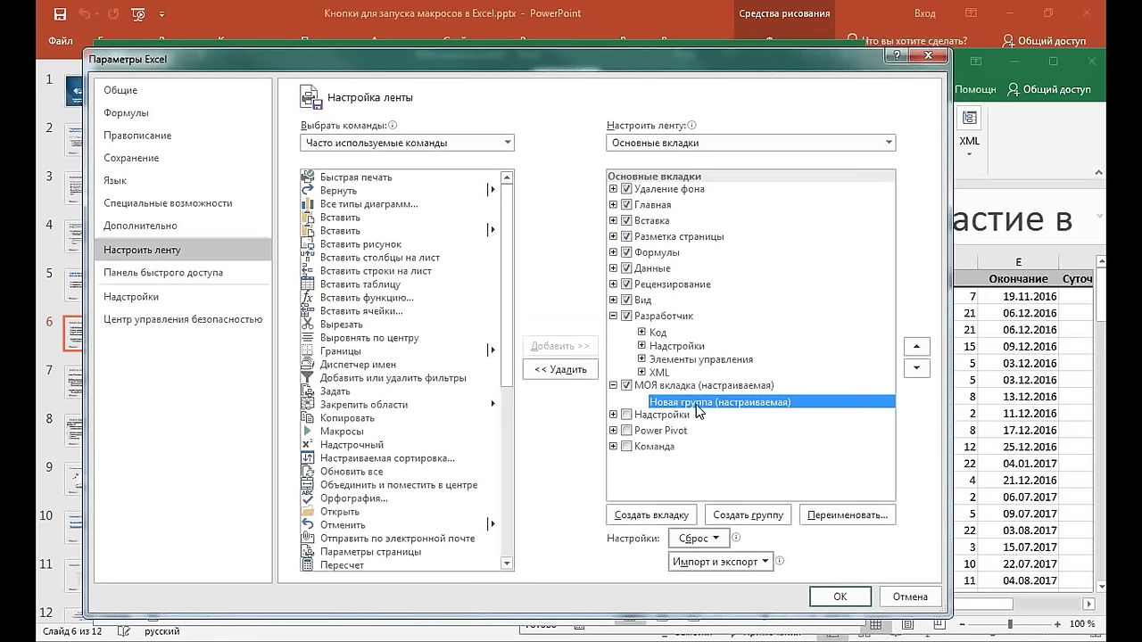
{"action": "left_click", "coordinate": [858, 515]}
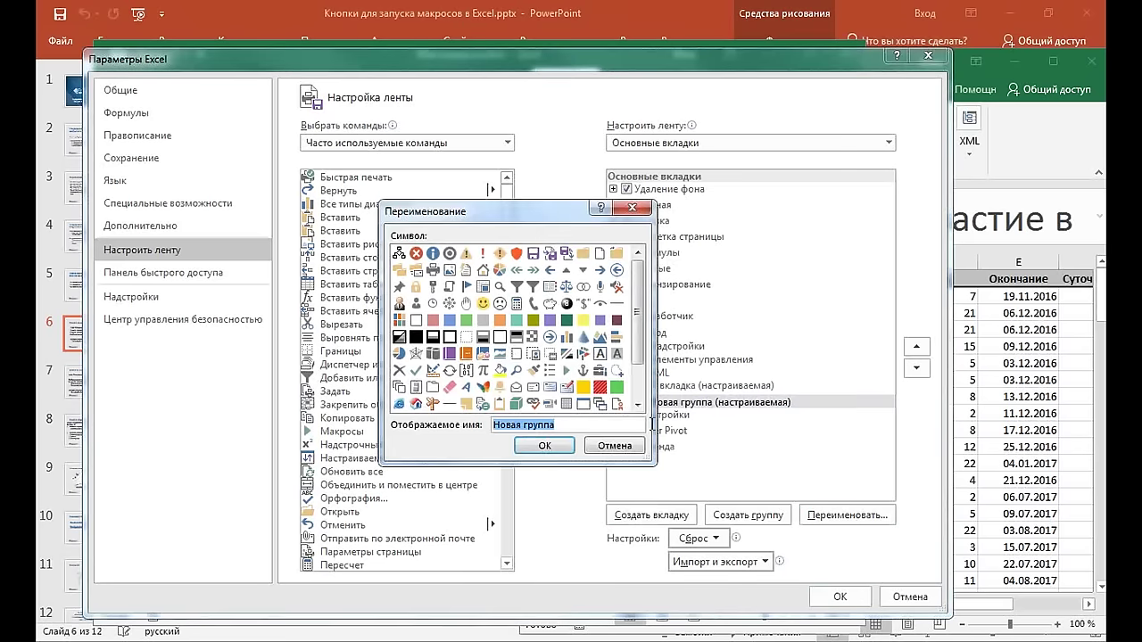
{"action": "left_click_drag", "start_coordinate": [525, 425], "coordinate": [473, 426]}
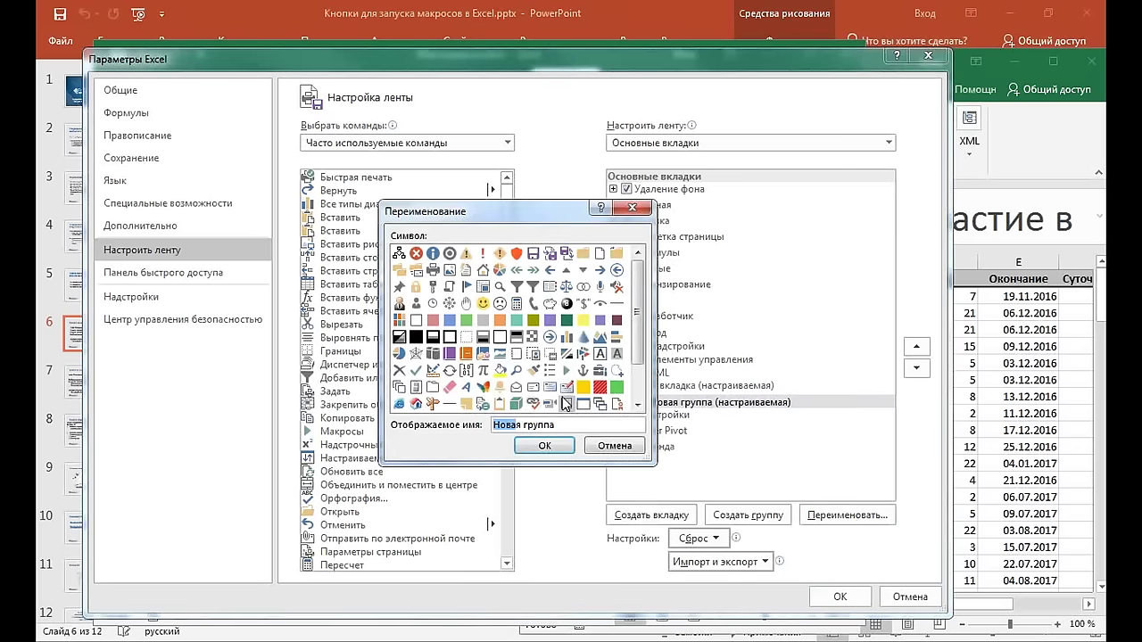
{"action": "key", "text": "BackSpace"}
{"action": "type", "text": "МОЯ"}
{"action": "left_click", "coordinate": [544, 444]}
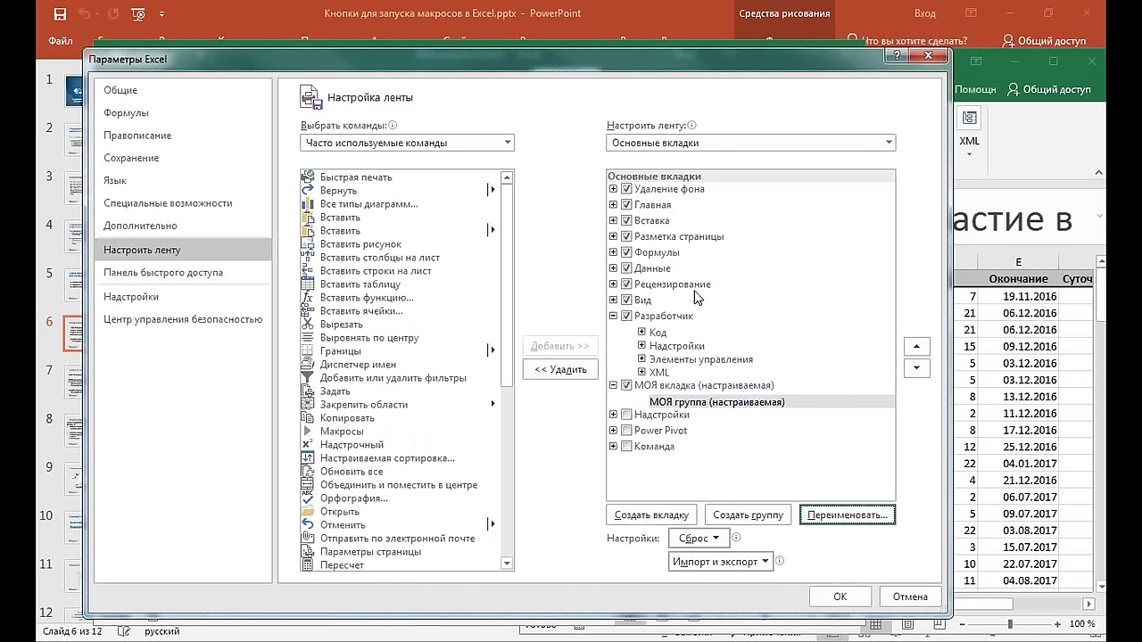
{"action": "left_click", "coordinate": [839, 599]}
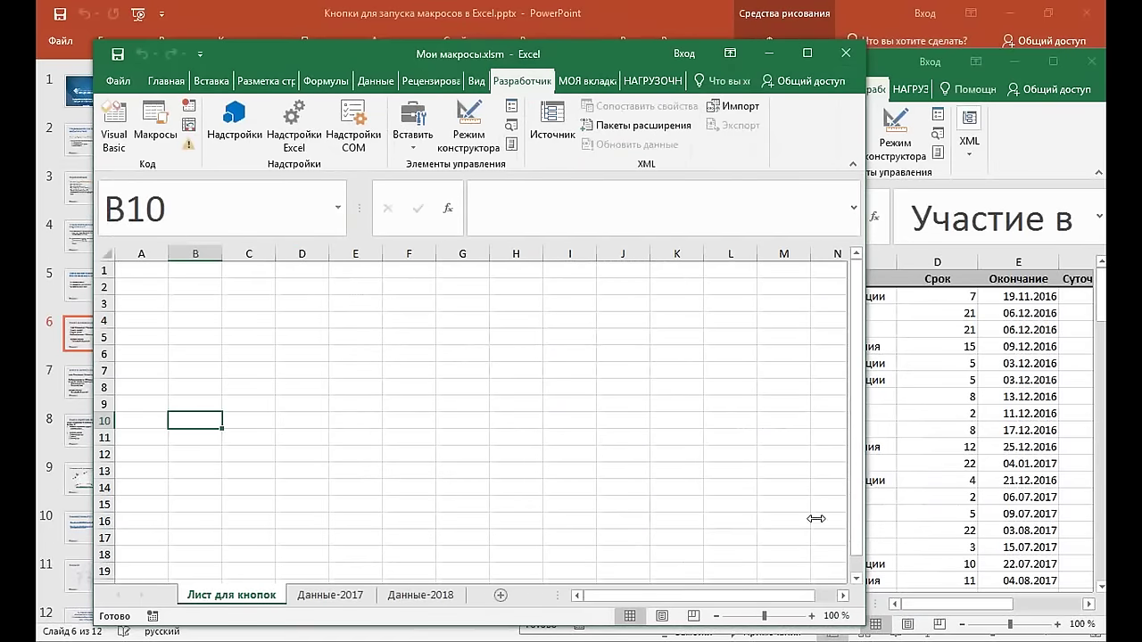
Widen the Excel window and view the still empty МОЯ вкладка tab, comparing it with Разработчик
{"action": "left_click_drag", "start_coordinate": [863, 380], "coordinate": [1020, 386]}
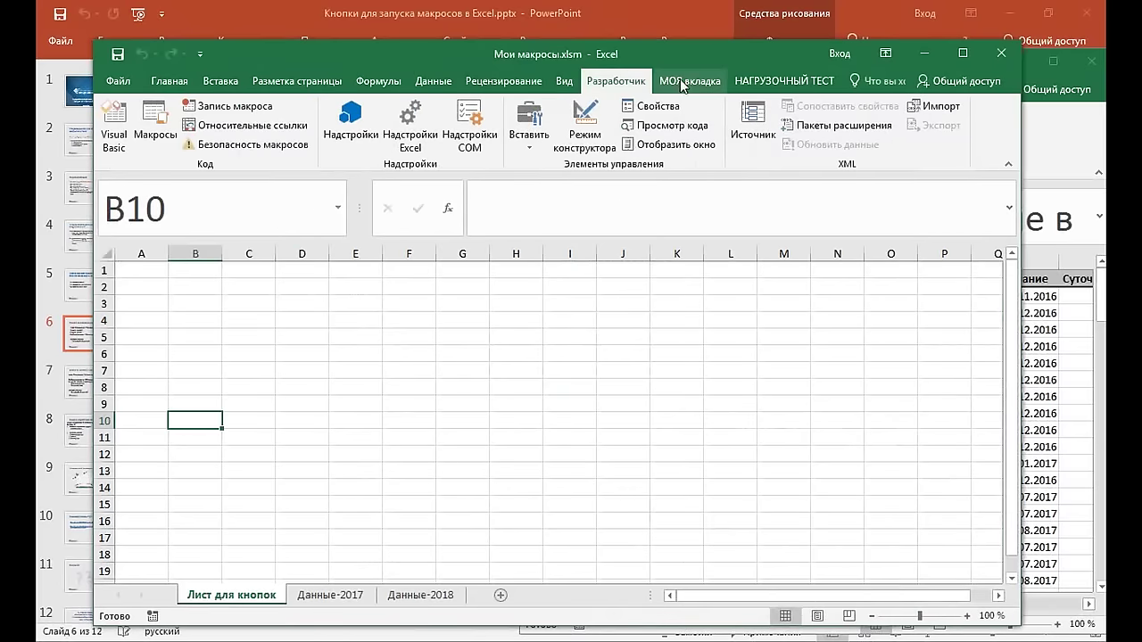
{"action": "left_click", "coordinate": [676, 88]}
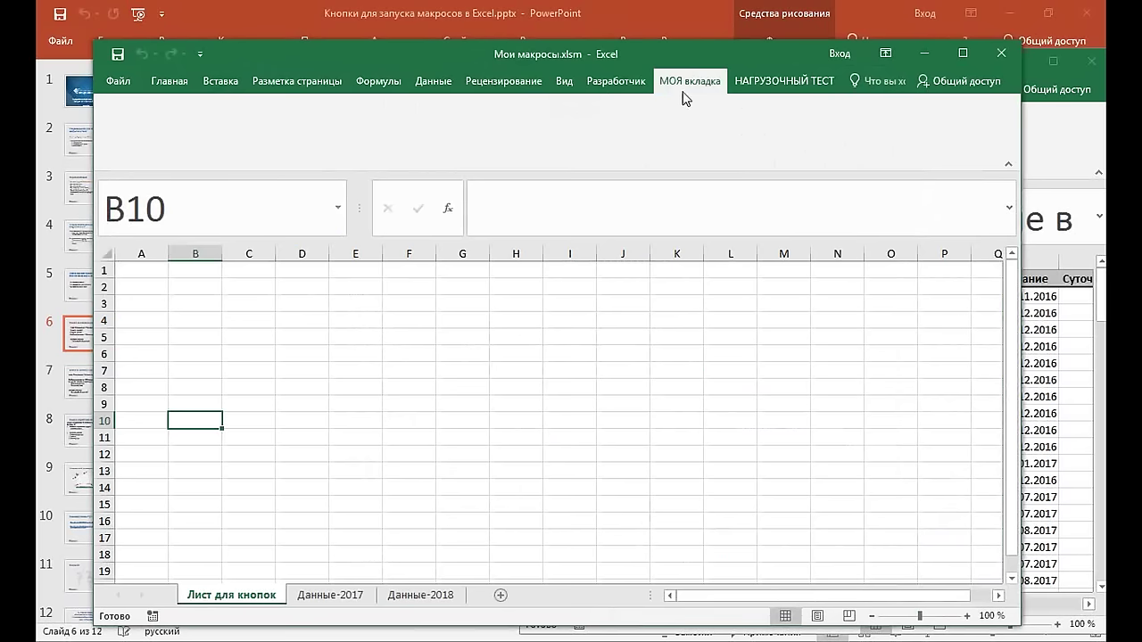
{"action": "left_click", "coordinate": [622, 85]}
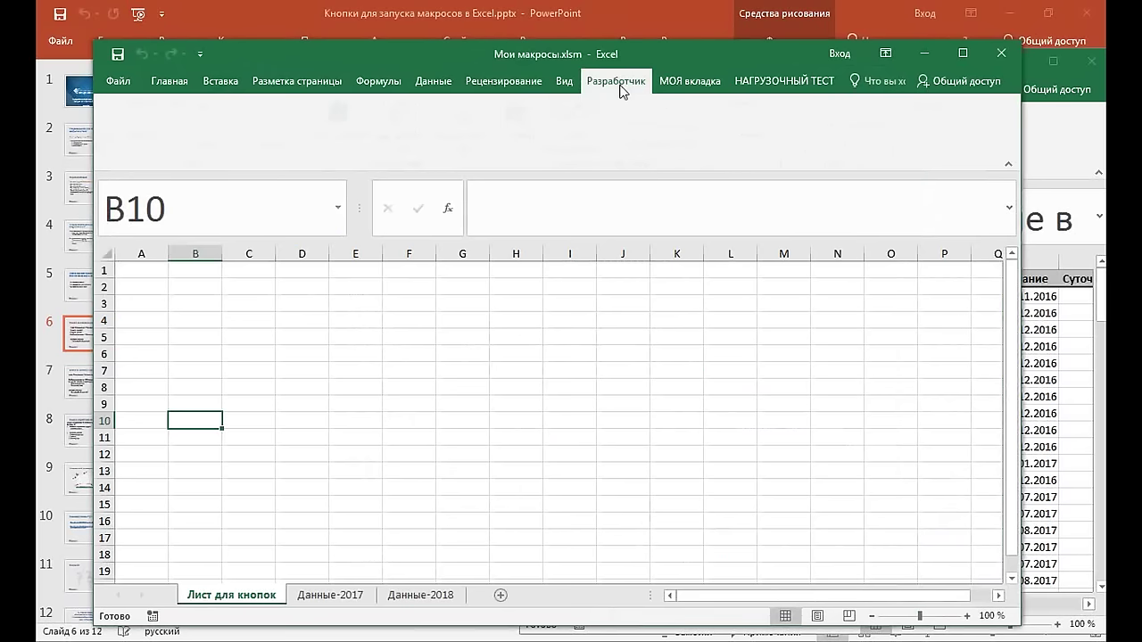
{"action": "left_click", "coordinate": [671, 82]}
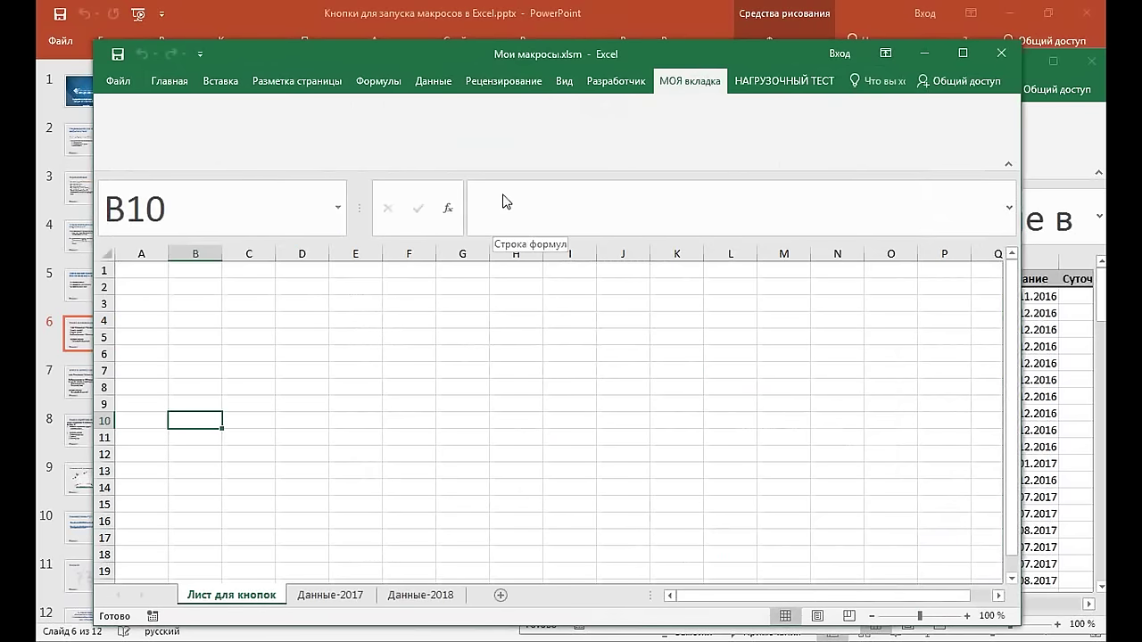
Reopen the ribbon customization settings, select МОЯ вкладка, and widen the Options dialog
{"action": "left_click", "coordinate": [123, 83]}
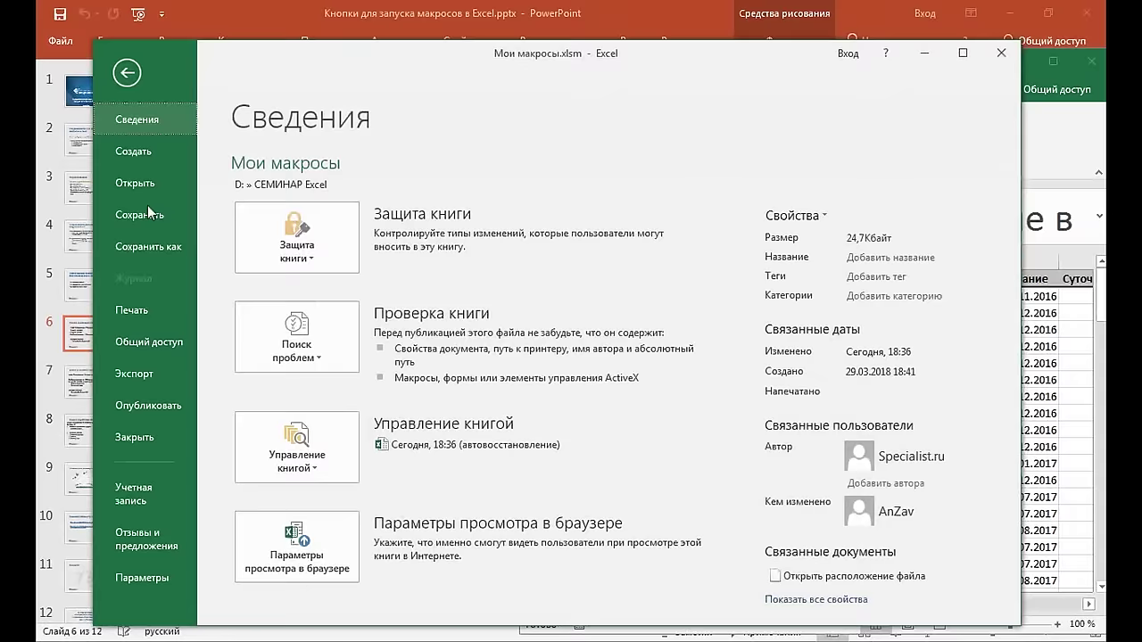
{"action": "left_click", "coordinate": [163, 580]}
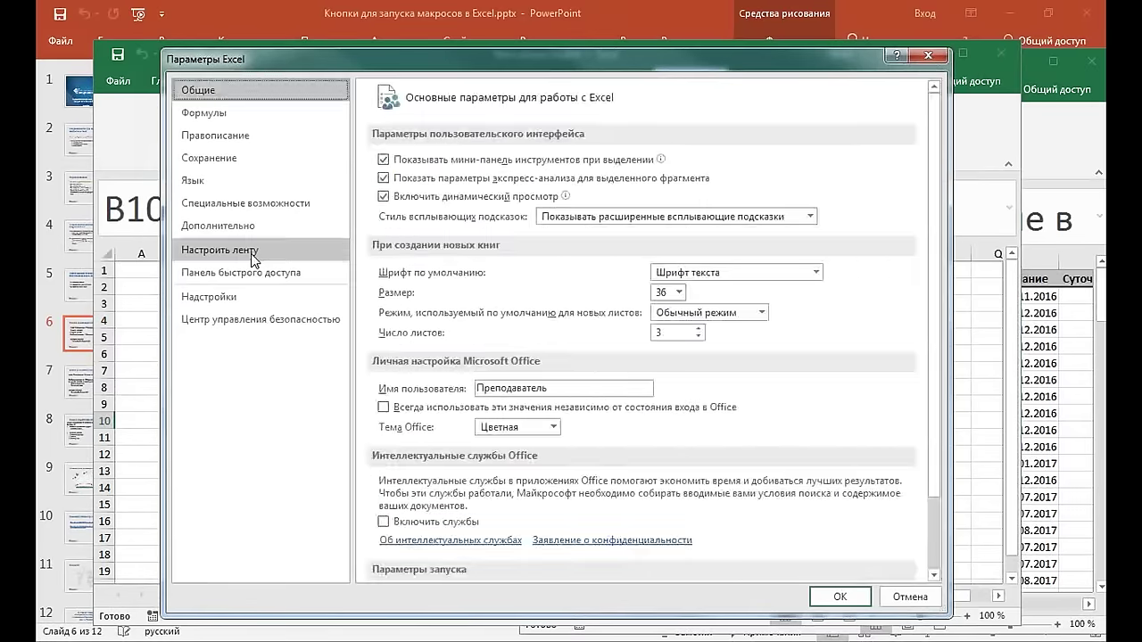
{"action": "left_click", "coordinate": [251, 251]}
{"action": "left_click", "coordinate": [733, 334]}
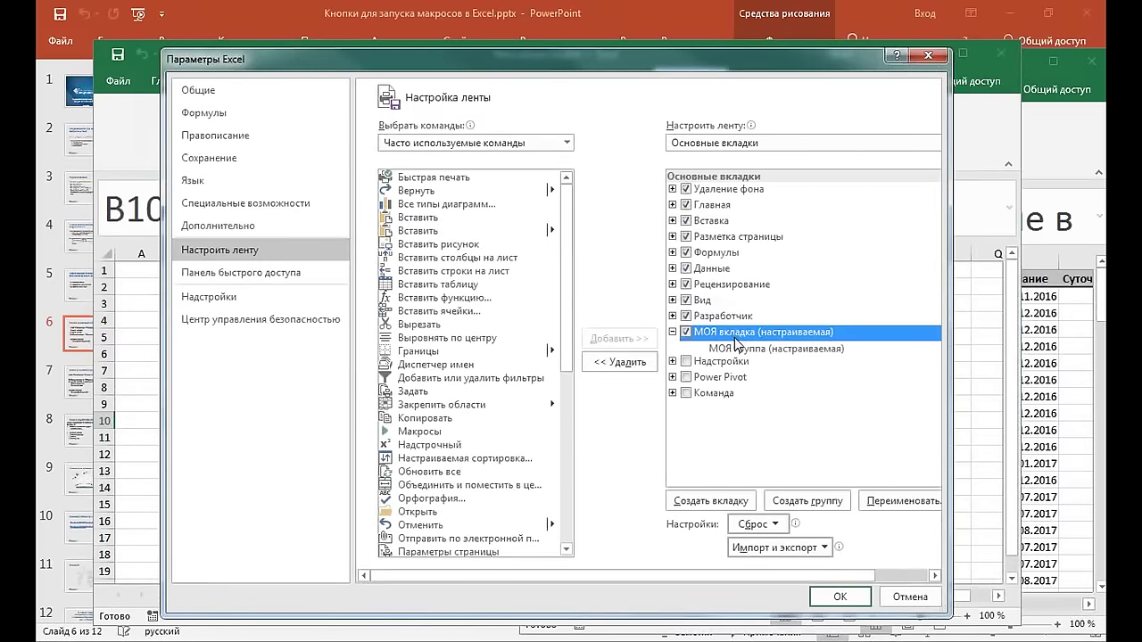
{"action": "left_click_drag", "start_coordinate": [956, 404], "coordinate": [1046, 406]}
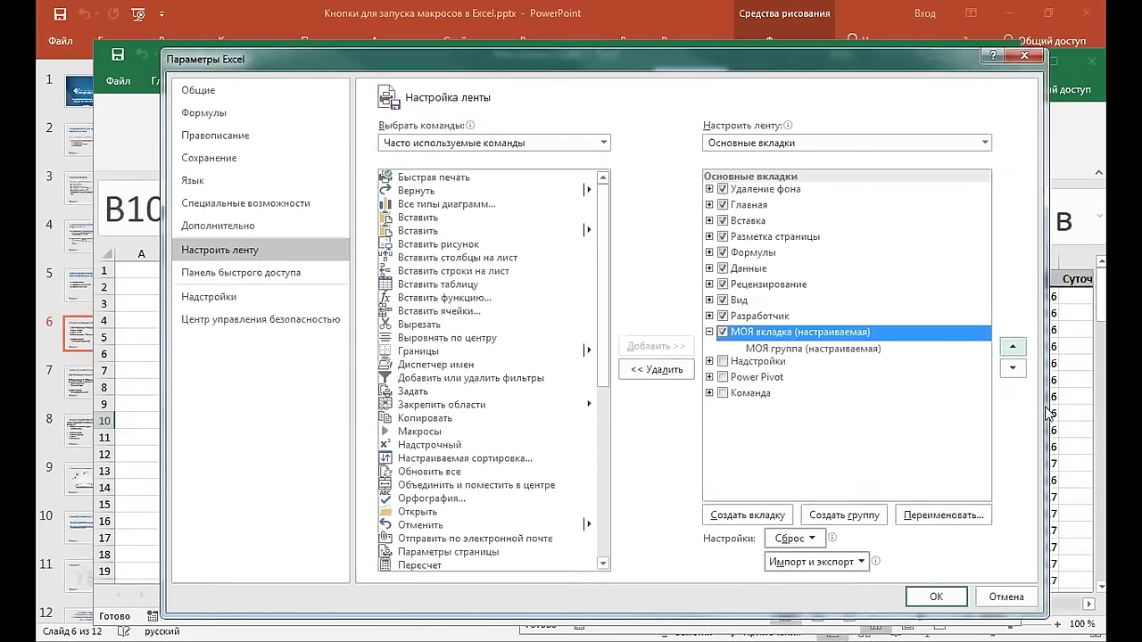
Move МОЯ вкладка up seven places so it sits right after Главная
{"action": "left_click", "coordinate": [1013, 347]}
{"action": "left_click", "coordinate": [1013, 347]}
{"action": "left_click", "coordinate": [1013, 347]}
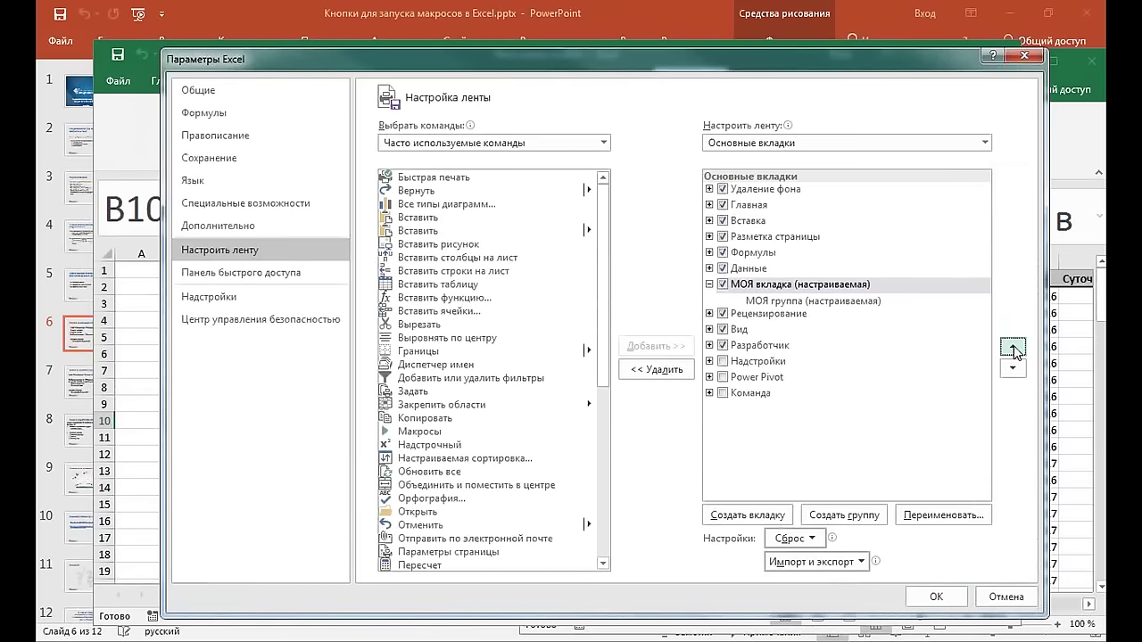
{"action": "left_click", "coordinate": [1013, 348]}
{"action": "left_click", "coordinate": [1012, 347]}
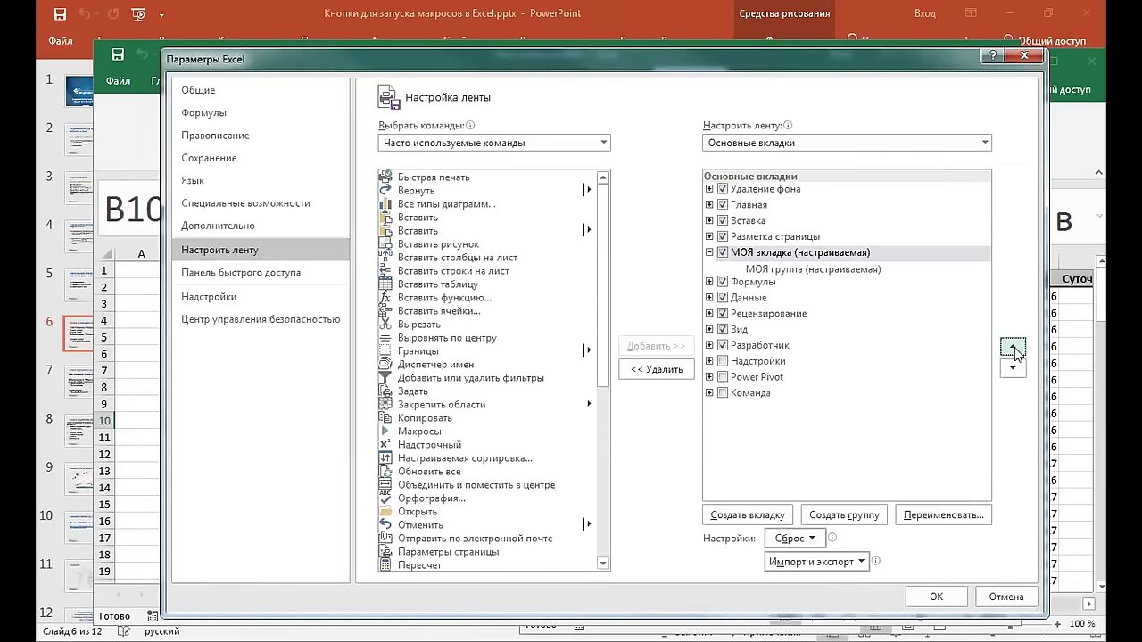
{"action": "left_click", "coordinate": [1013, 347]}
{"action": "left_click", "coordinate": [1013, 347]}
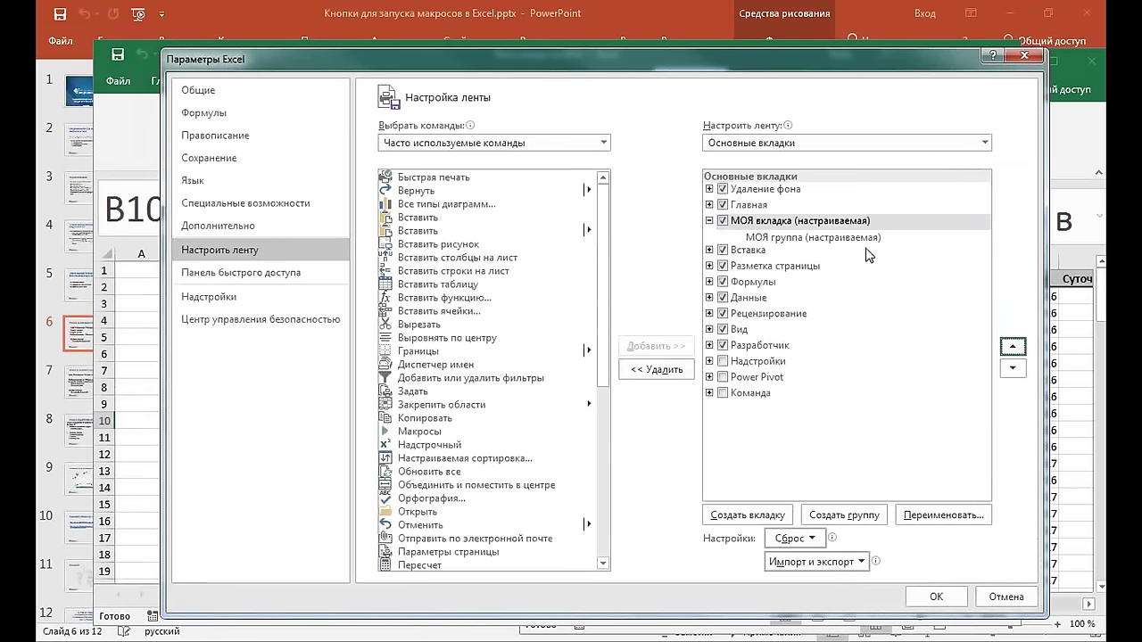
Add the Сумма command from frequent commands to МОЯ группа
{"action": "left_click", "coordinate": [824, 241]}
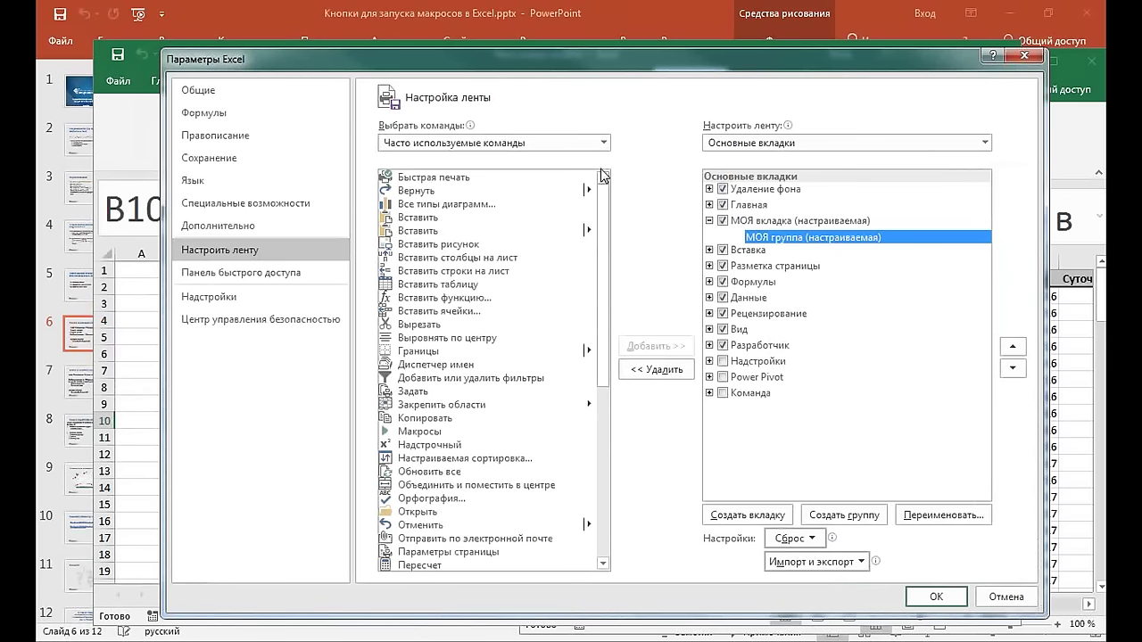
{"action": "left_click_drag", "start_coordinate": [604, 200], "coordinate": [605, 391]}
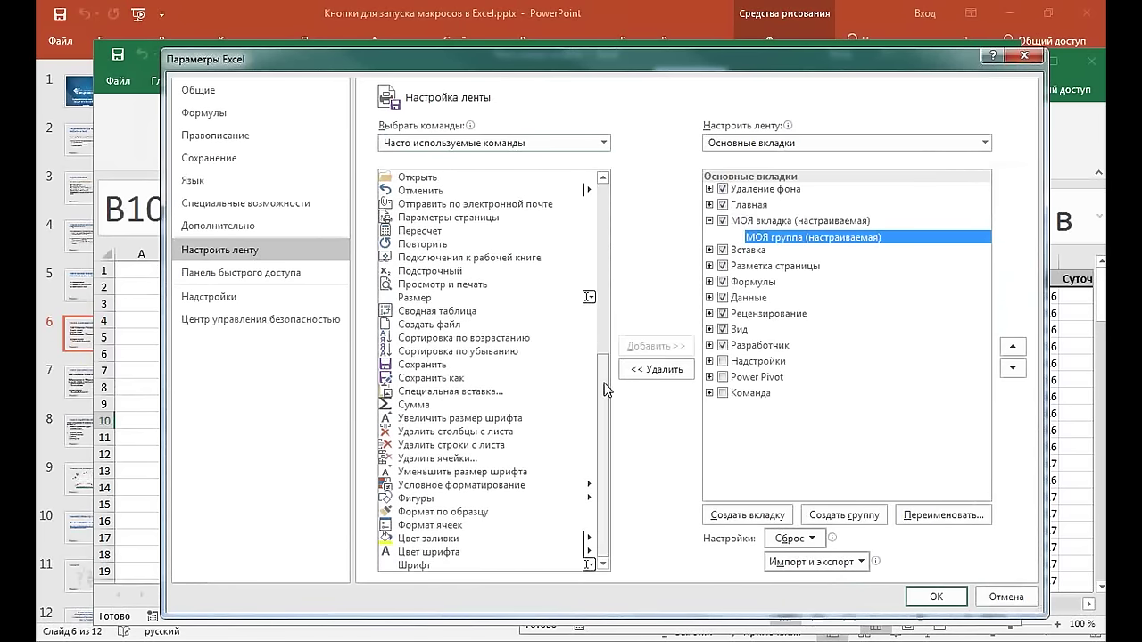
{"action": "left_click", "coordinate": [419, 405]}
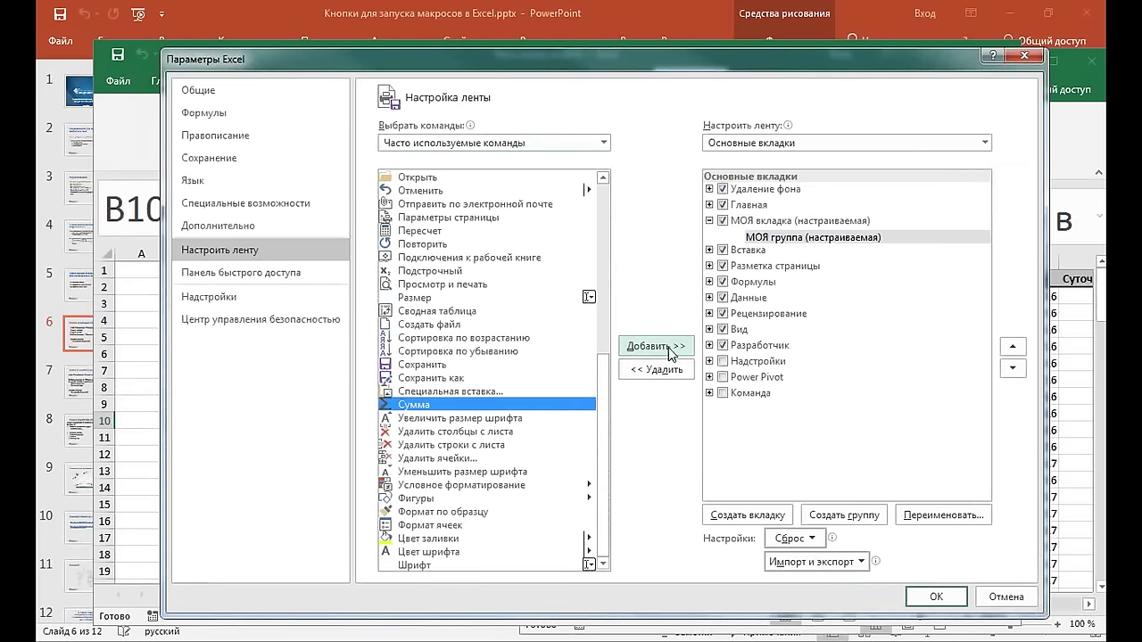
{"action": "left_click", "coordinate": [670, 348]}
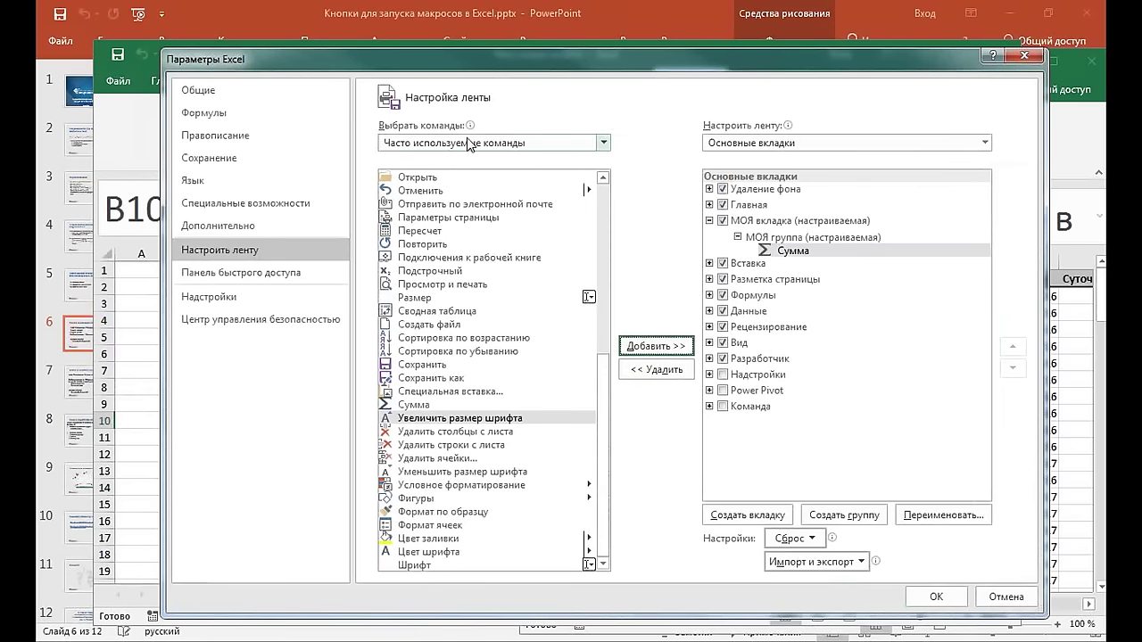
Show Макросы and add the ДобавитьНовыйЛист and ЗаменаФормулНаЗначения macros to МОЯ группа
{"action": "left_click", "coordinate": [589, 146]}
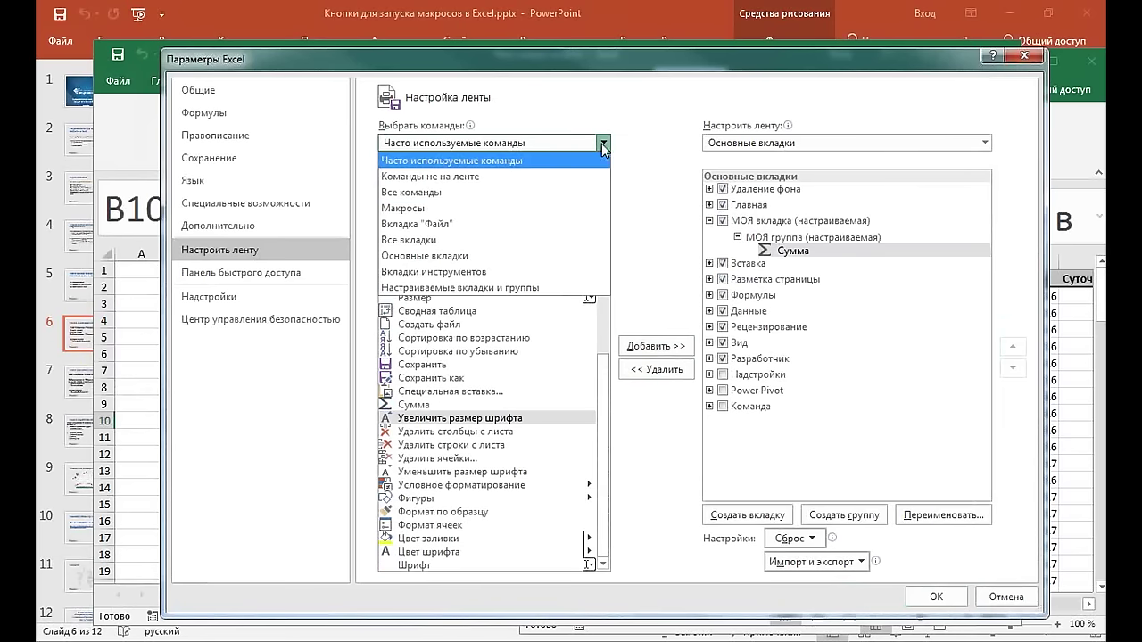
{"action": "left_click", "coordinate": [473, 213]}
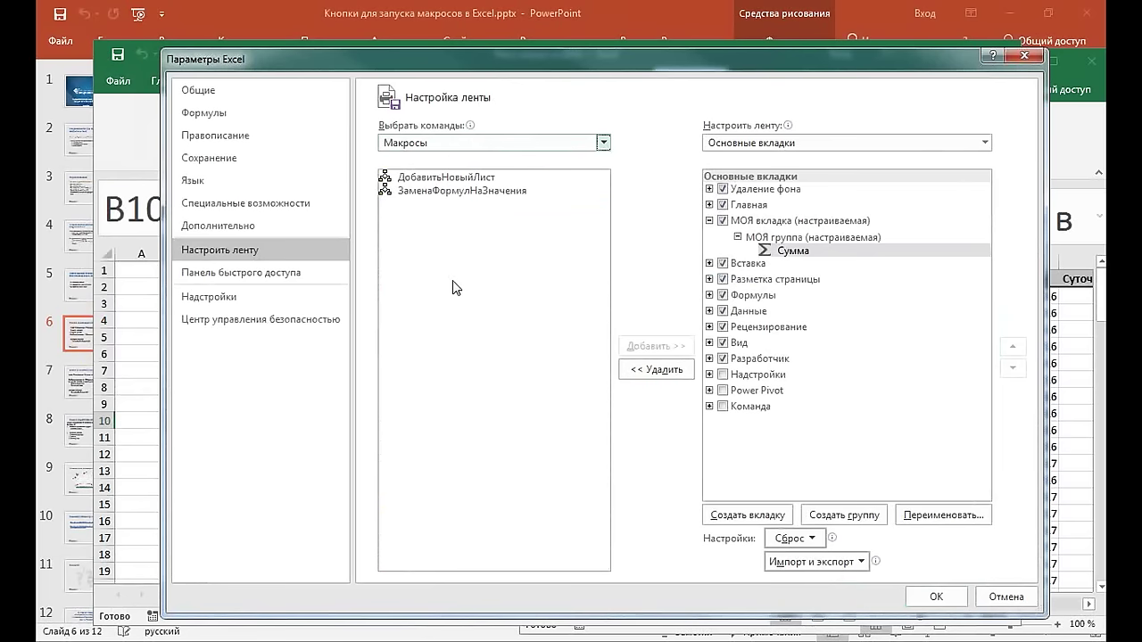
{"action": "left_click", "coordinate": [438, 179]}
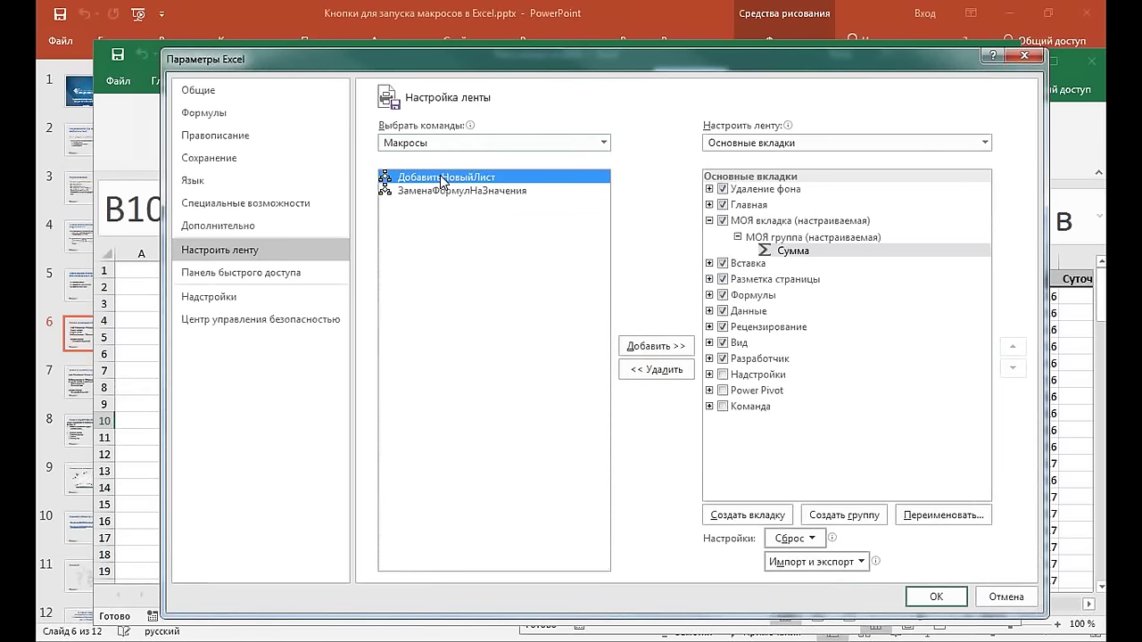
{"action": "left_click", "coordinate": [663, 348]}
{"action": "left_click", "coordinate": [658, 346]}
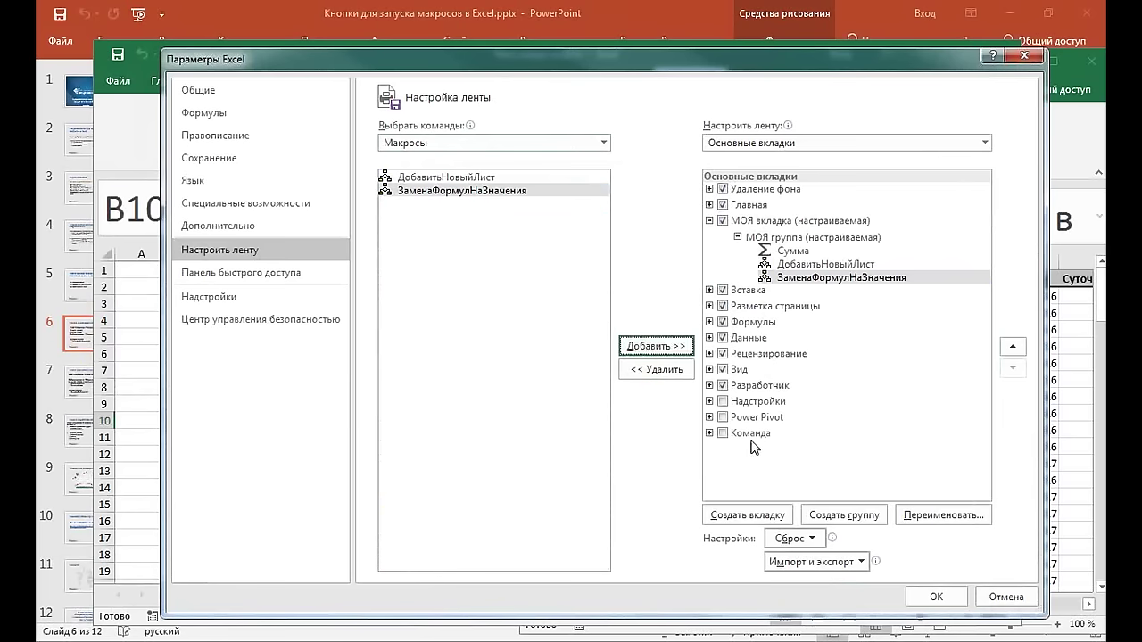
{"action": "left_click", "coordinate": [823, 265]}
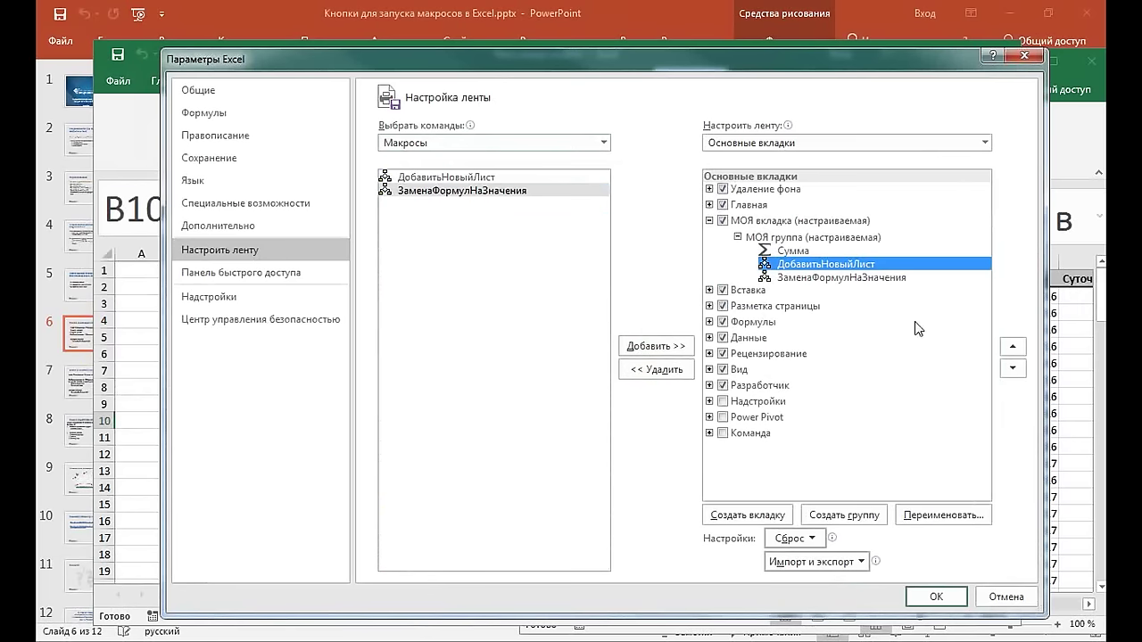
Rename the ДобавитьНовыйЛист button to 'Новый лист' and give it a new icon
{"action": "left_click", "coordinate": [849, 278]}
{"action": "left_click", "coordinate": [840, 266]}
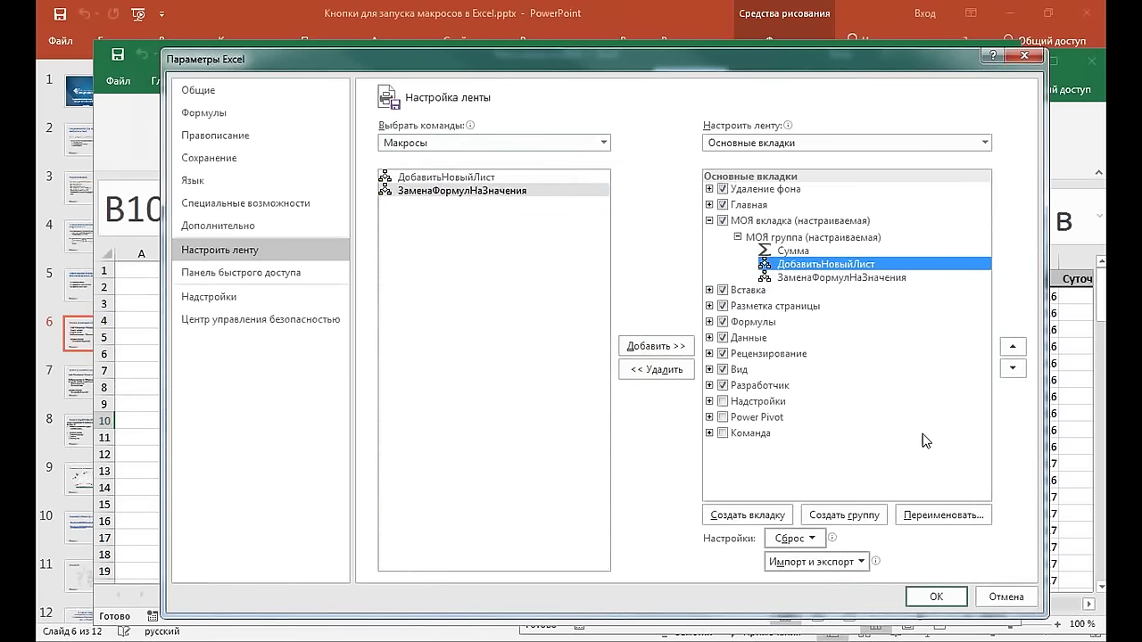
{"action": "left_click", "coordinate": [944, 518]}
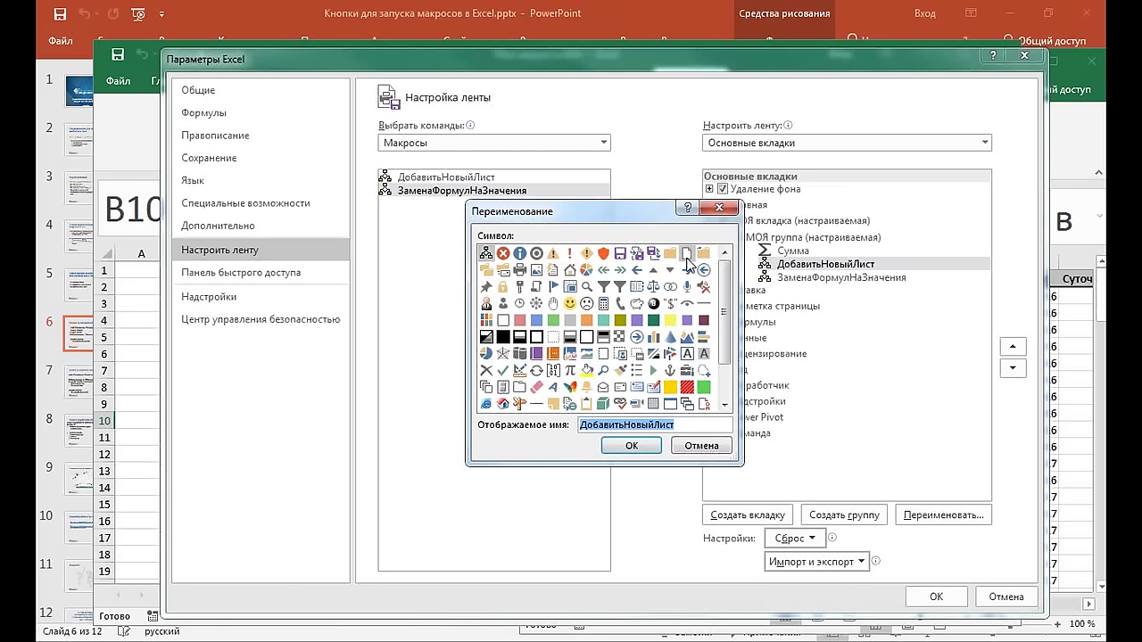
{"action": "left_click", "coordinate": [536, 287]}
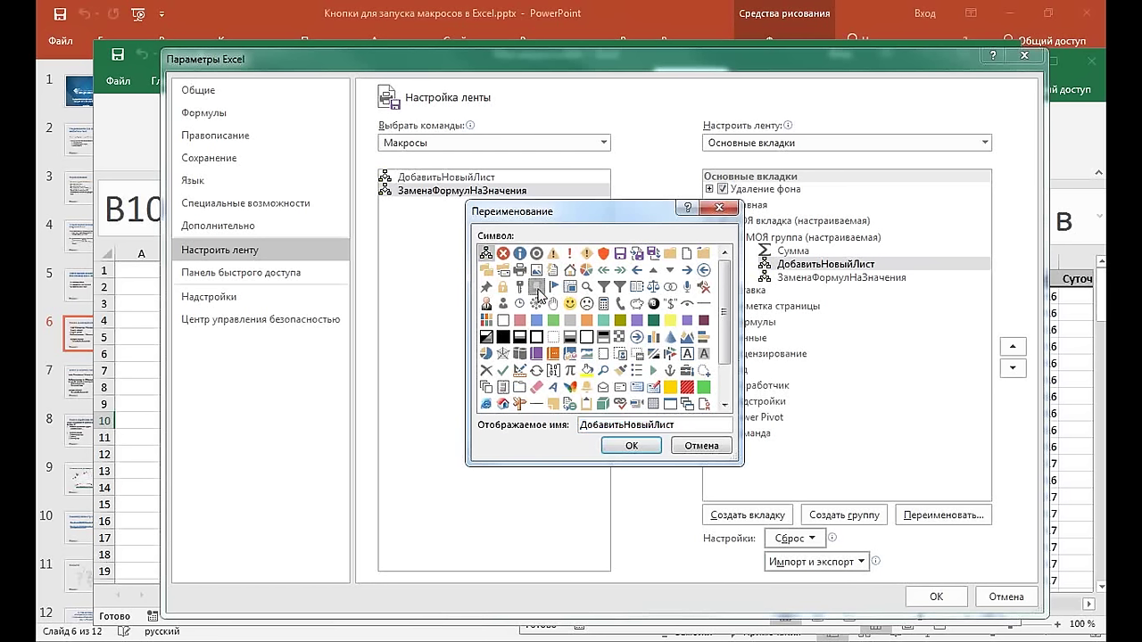
{"action": "double_click", "coordinate": [630, 426]}
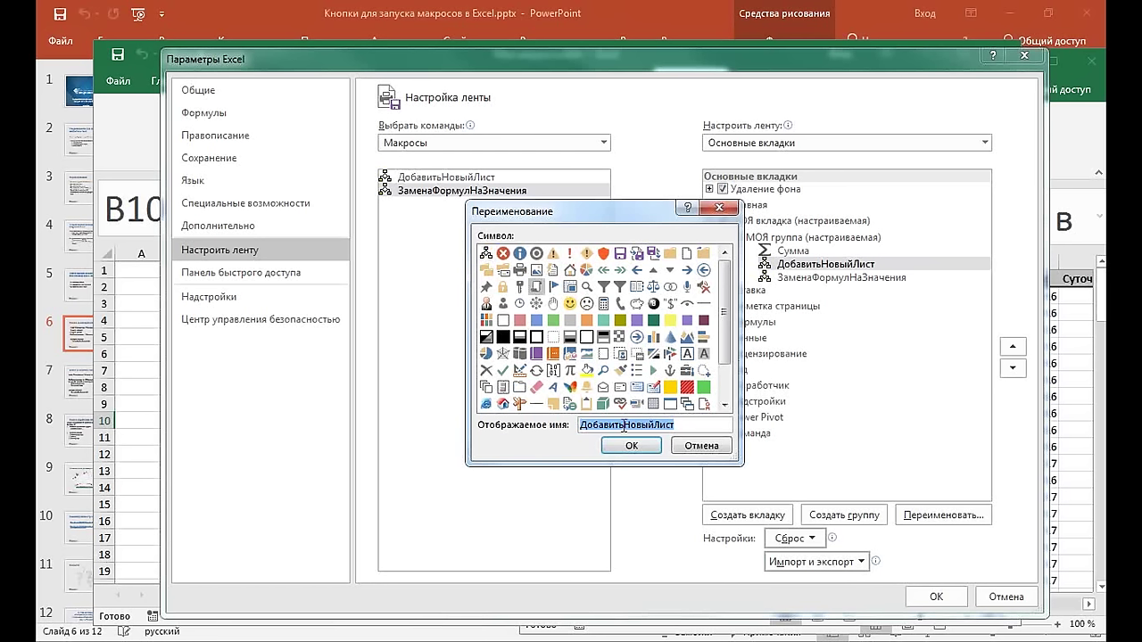
{"action": "left_click", "coordinate": [624, 425]}
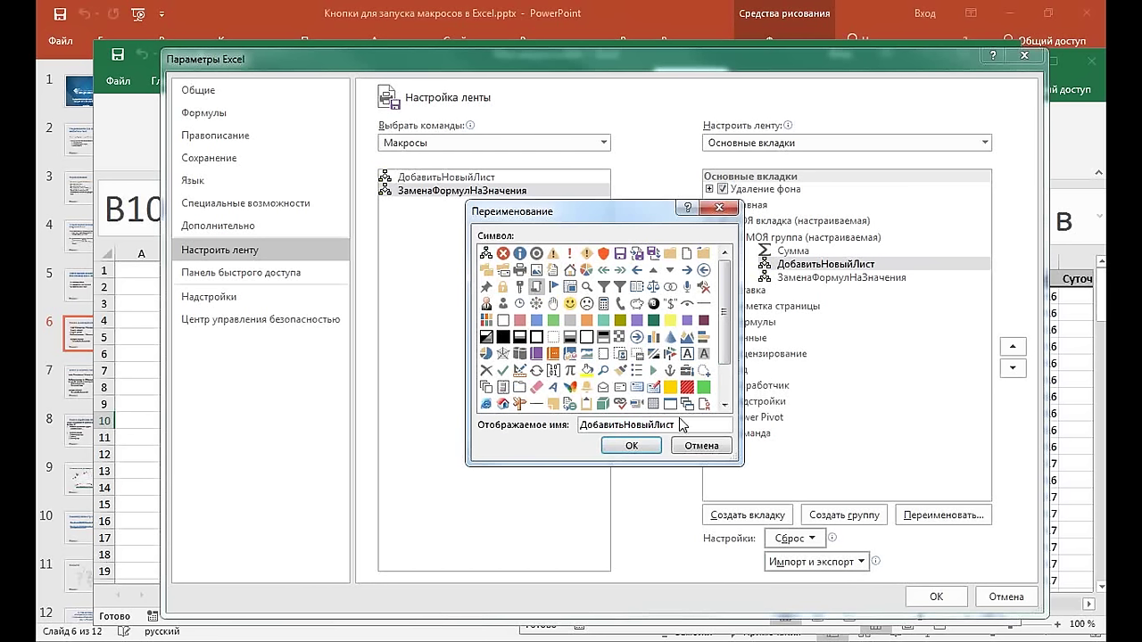
{"action": "key", "text": "BackSpace"}
{"action": "key", "text": "BackSpace"}
{"action": "key", "text": "BackSpace"}
{"action": "key", "text": "BackSpace"}
{"action": "key", "text": "BackSpace"}
{"action": "key", "text": "BackSpace"}
{"action": "key", "text": "BackSpace"}
{"action": "key", "text": "BackSpace"}
{"action": "key", "text": "Delete"}
{"action": "type", "text": "л"}
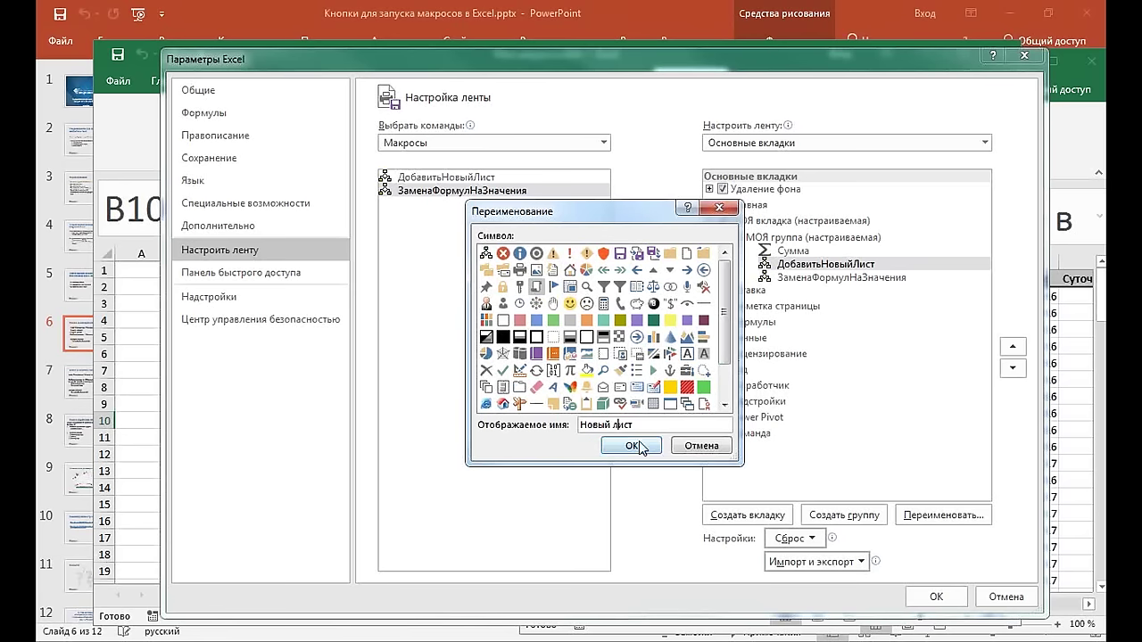
{"action": "left_click", "coordinate": [639, 447]}
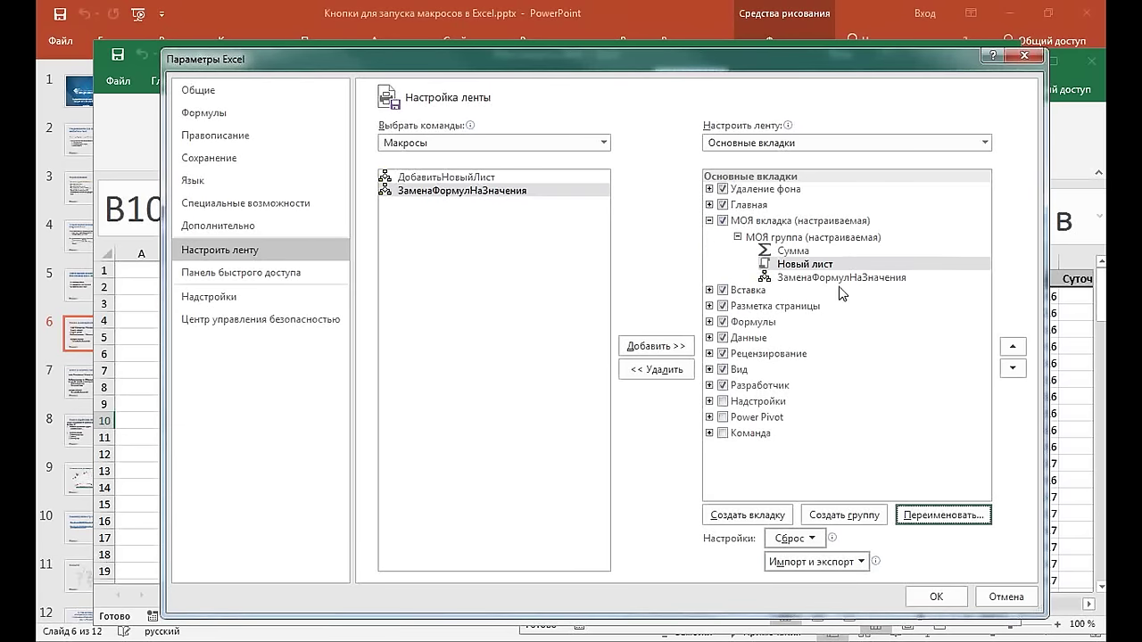
Rename ЗаменаФормулНаЗначения to 'Формулы в Значения' and give it the circular-arrows icon
{"action": "left_click", "coordinate": [807, 277]}
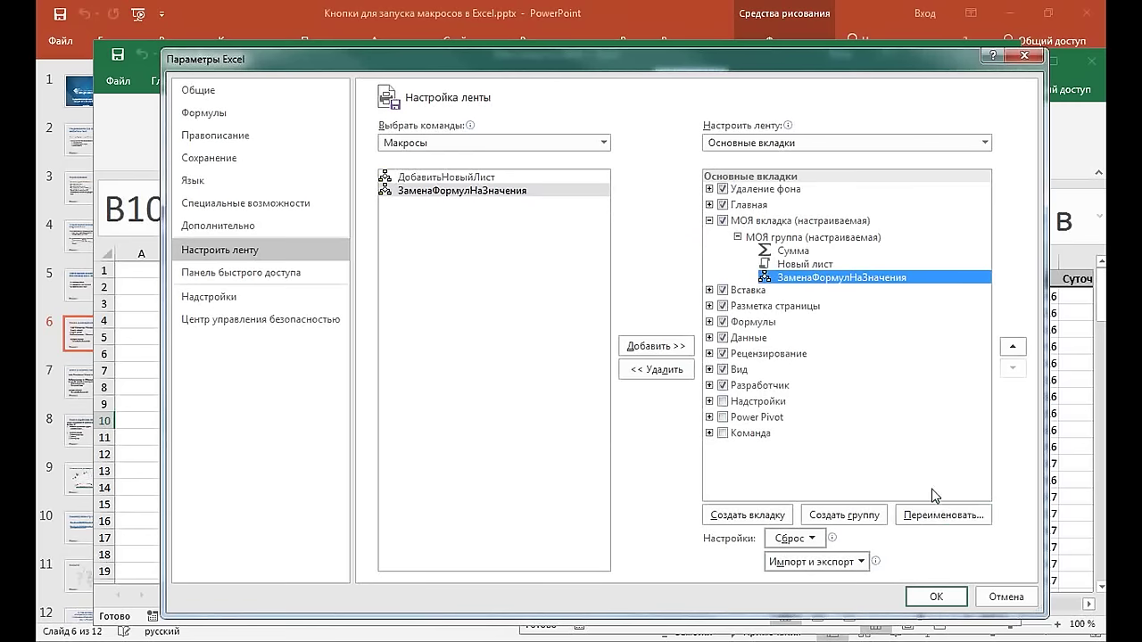
{"action": "left_click", "coordinate": [940, 517]}
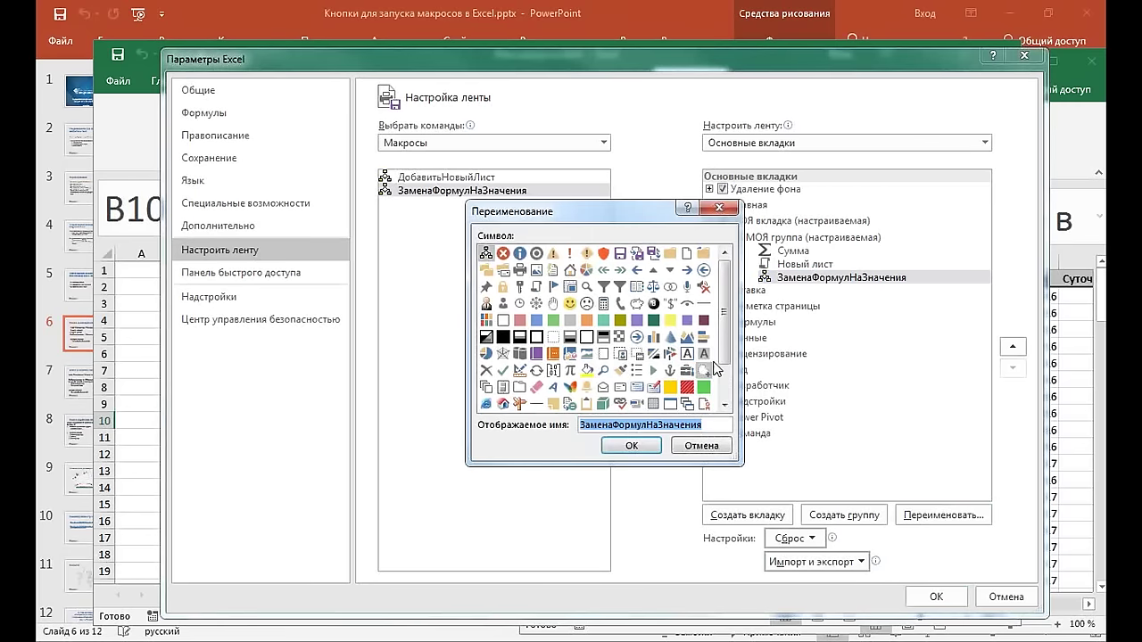
{"action": "left_click_drag", "start_coordinate": [728, 359], "coordinate": [725, 390]}
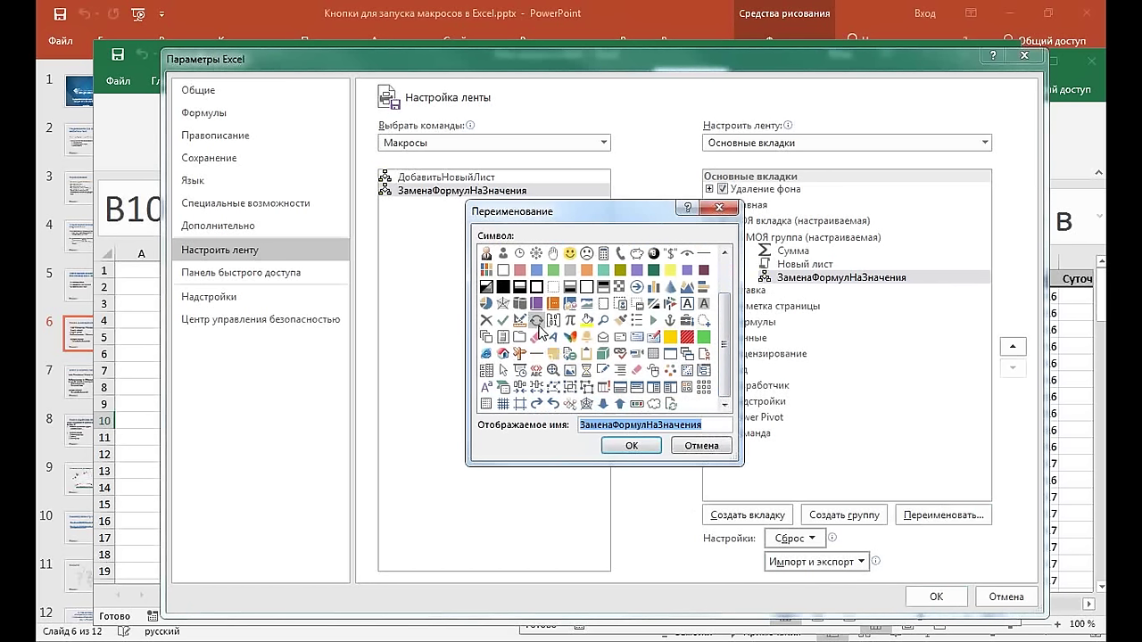
{"action": "left_click", "coordinate": [538, 321]}
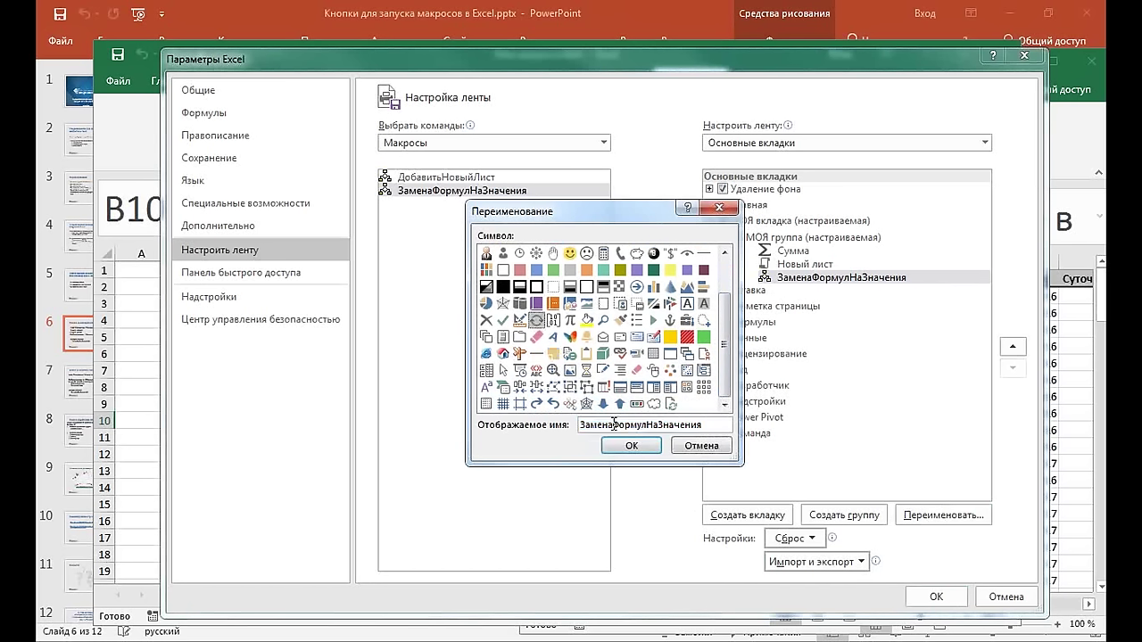
{"action": "double_click", "coordinate": [614, 425]}
{"action": "left_click", "coordinate": [613, 425]}
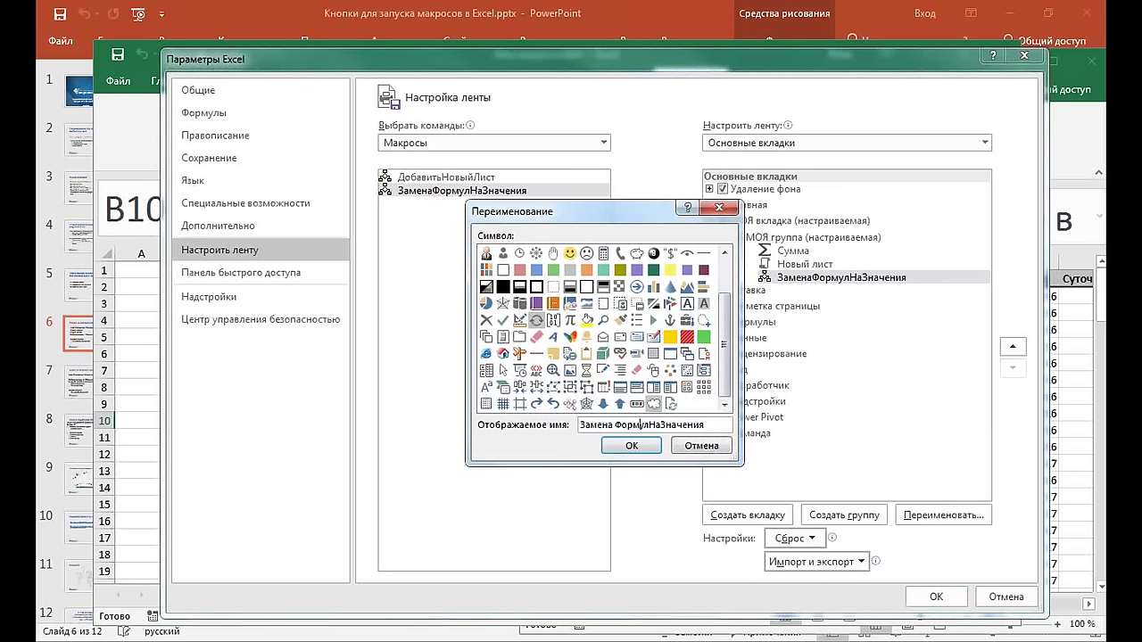
{"action": "key", "text": "BackSpace"}
{"action": "key", "text": "BackSpace"}
{"action": "key", "text": "BackSpace"}
{"action": "key", "text": "BackSpace"}
{"action": "type", "text": "ы "}
{"action": "type", "text": "в"}
{"action": "key", "text": "Delete"}
{"action": "key", "text": "Delete"}
{"action": "left_click", "coordinate": [640, 442]}
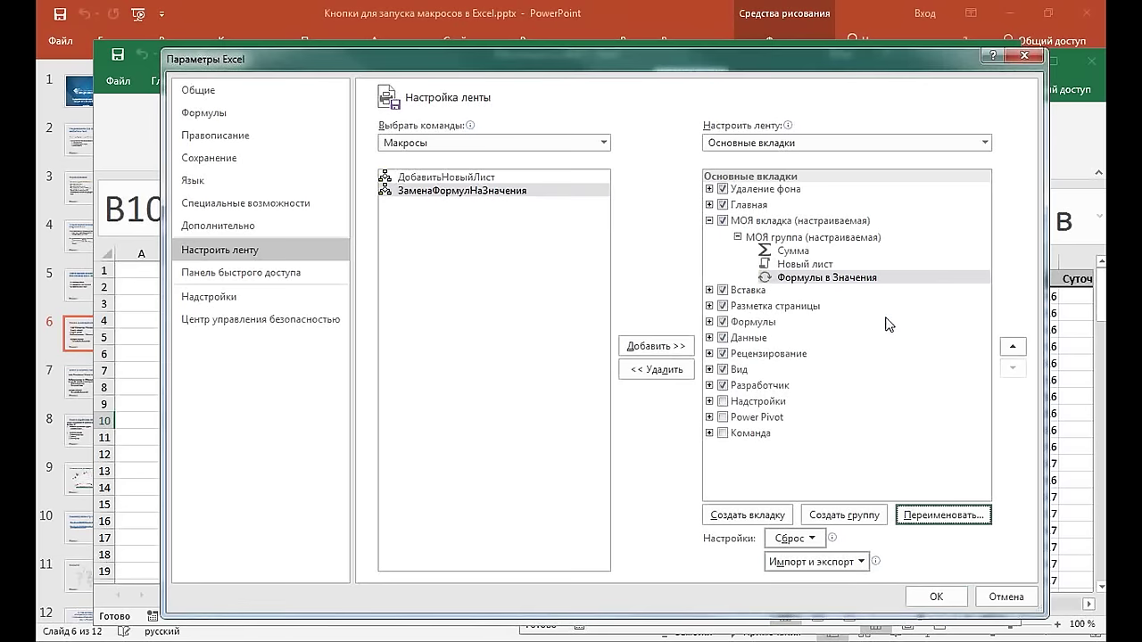
Apply the ribbon changes, check the МОЯ вкладка tab, and go to sheet Данные-2017
{"action": "left_click", "coordinate": [937, 597]}
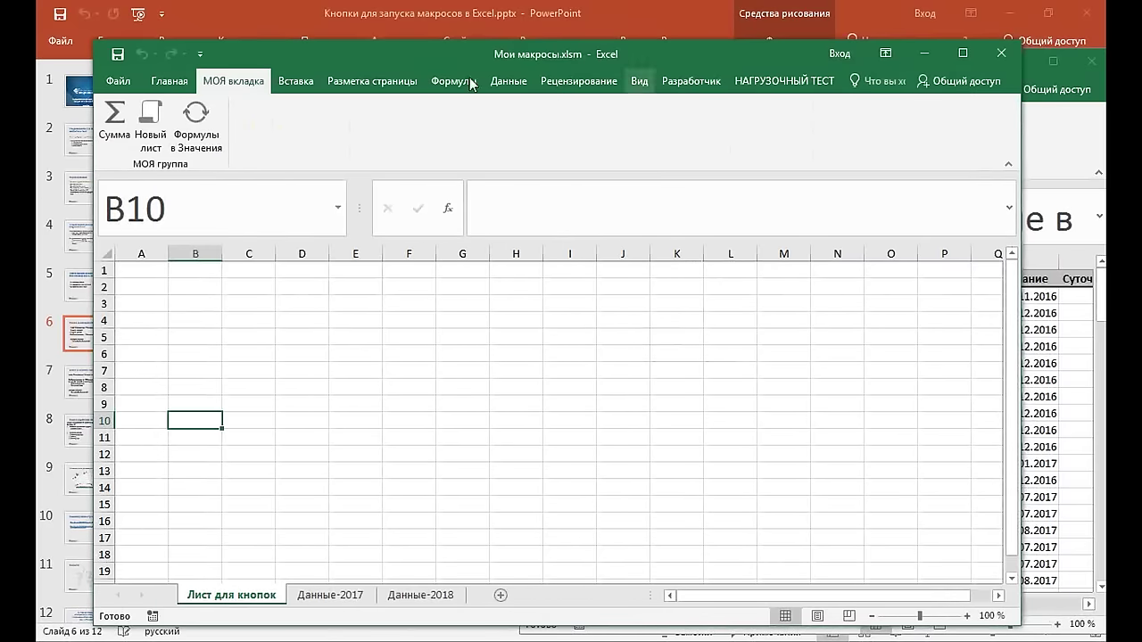
{"action": "left_click", "coordinate": [169, 82]}
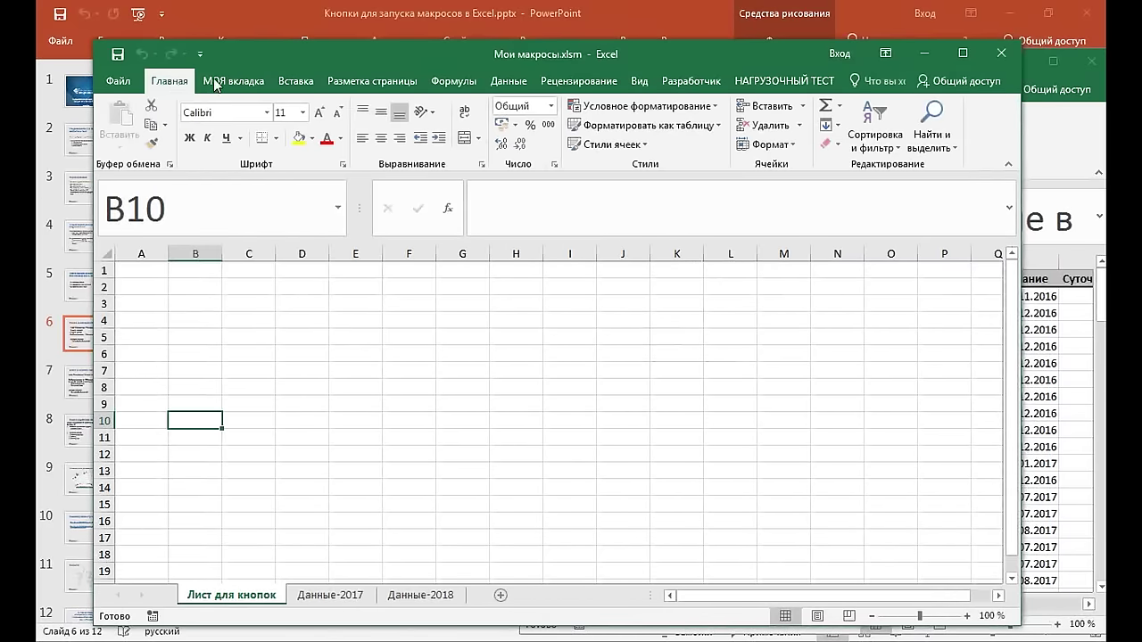
{"action": "left_click", "coordinate": [219, 82]}
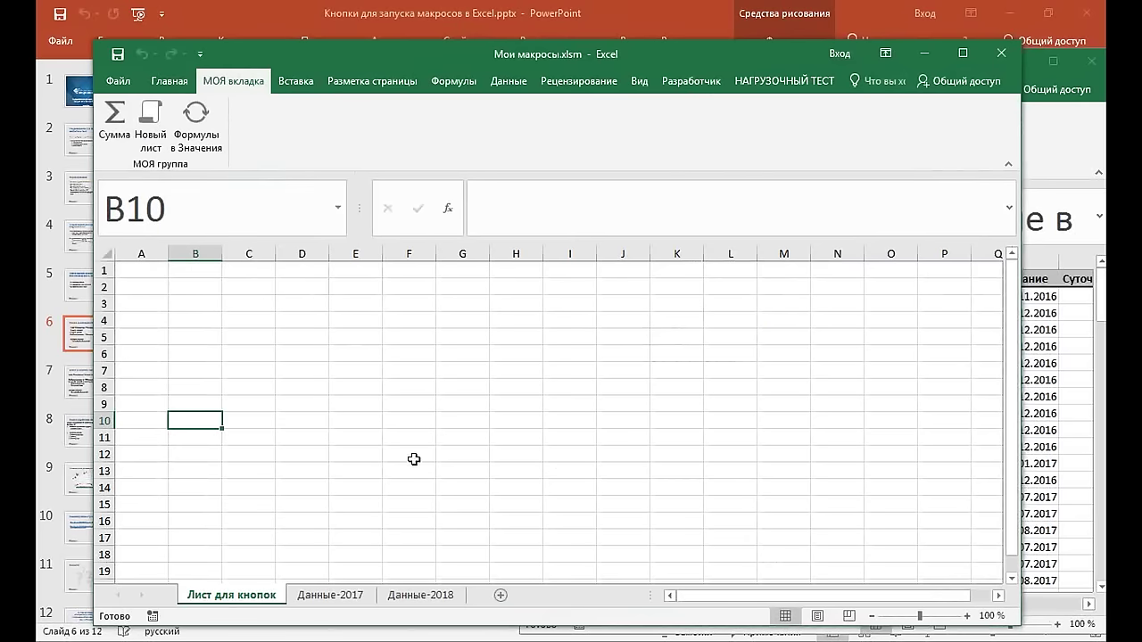
{"action": "left_click", "coordinate": [385, 409]}
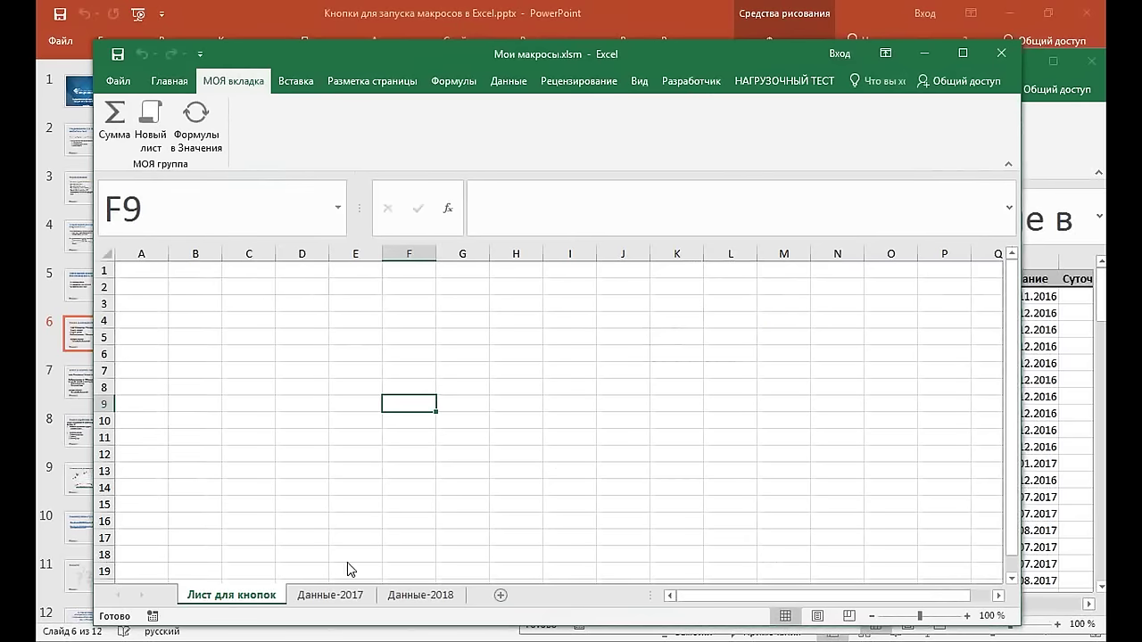
{"action": "left_click", "coordinate": [342, 595]}
Total the amounts G2:G71 into cell G72 with the Сумма button
{"action": "scroll", "coordinate": [816, 421], "scroll_direction": "down", "scroll_amount": 8}
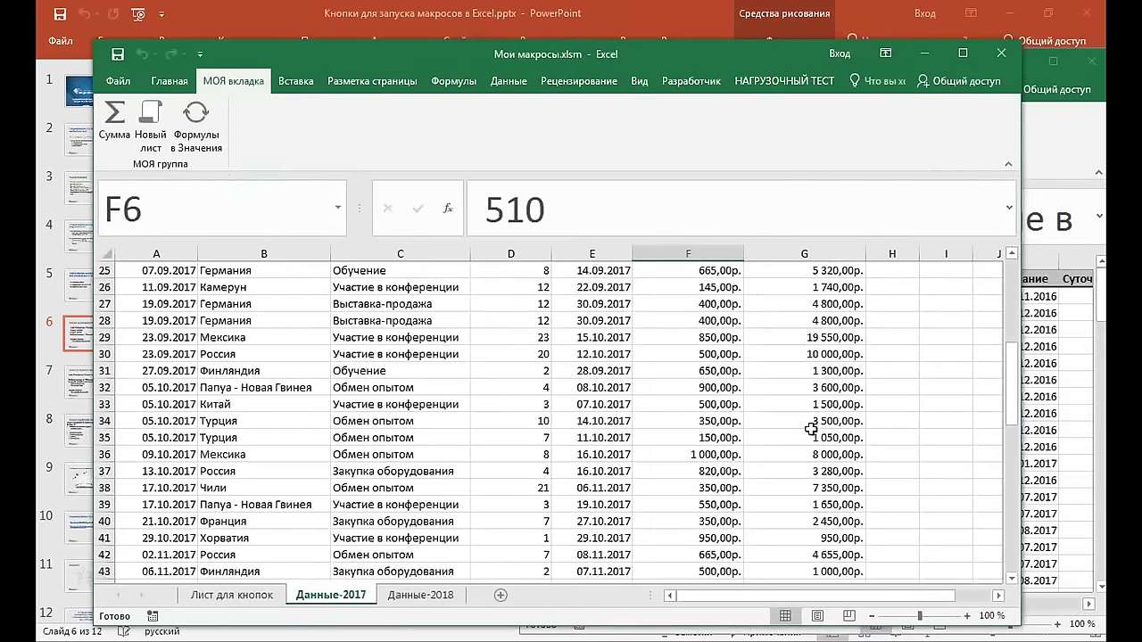
{"action": "scroll", "coordinate": [808, 357], "scroll_direction": "down", "scroll_amount": 11}
{"action": "scroll", "coordinate": [803, 446], "scroll_direction": "down", "scroll_amount": 4}
{"action": "left_click", "coordinate": [816, 305]}
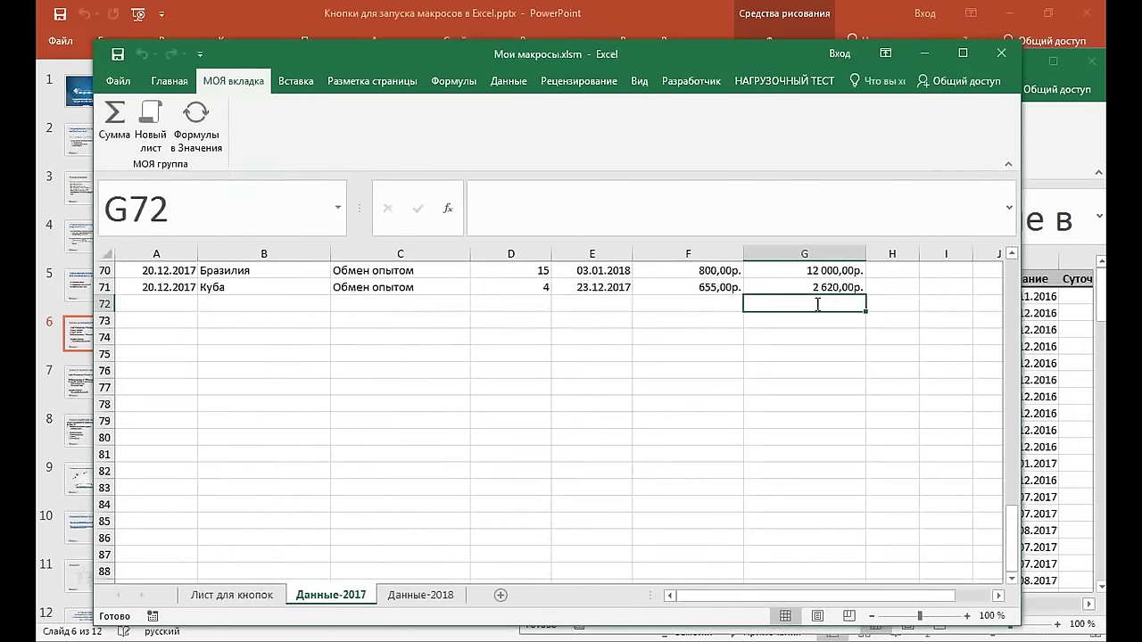
{"action": "left_click", "coordinate": [113, 122]}
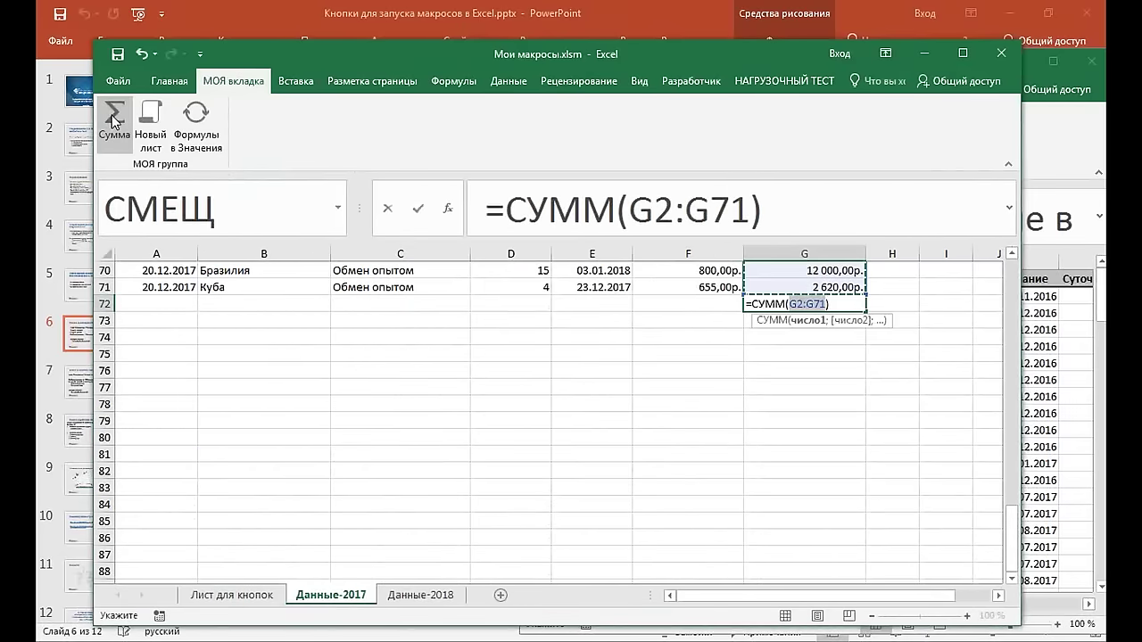
{"action": "key", "text": "Return"}
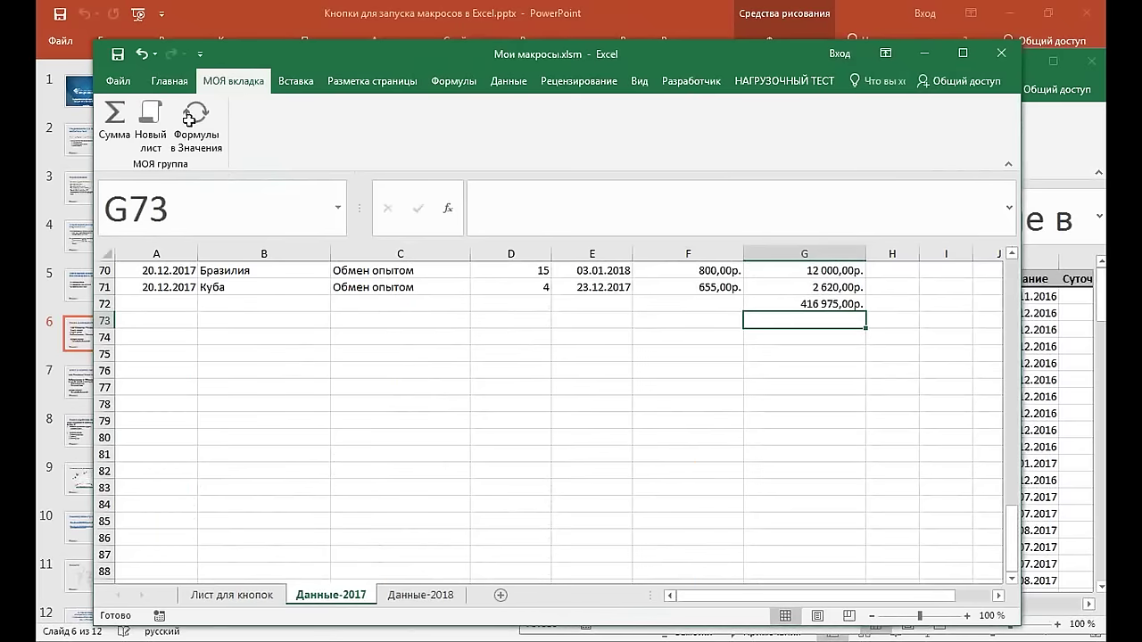
Convert the G72 total of 416 975,00р. into a fixed value with Формулы в Значения
{"action": "left_click", "coordinate": [789, 302]}
{"action": "scroll", "coordinate": [771, 398], "scroll_direction": "up", "scroll_amount": 3}
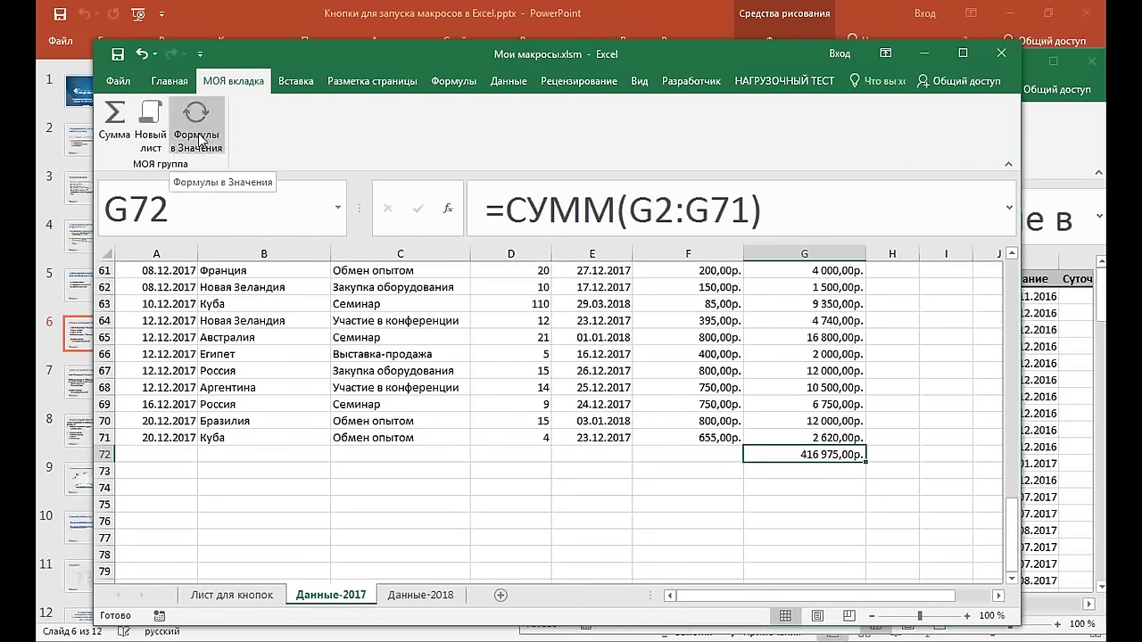
{"action": "left_click", "coordinate": [199, 139]}
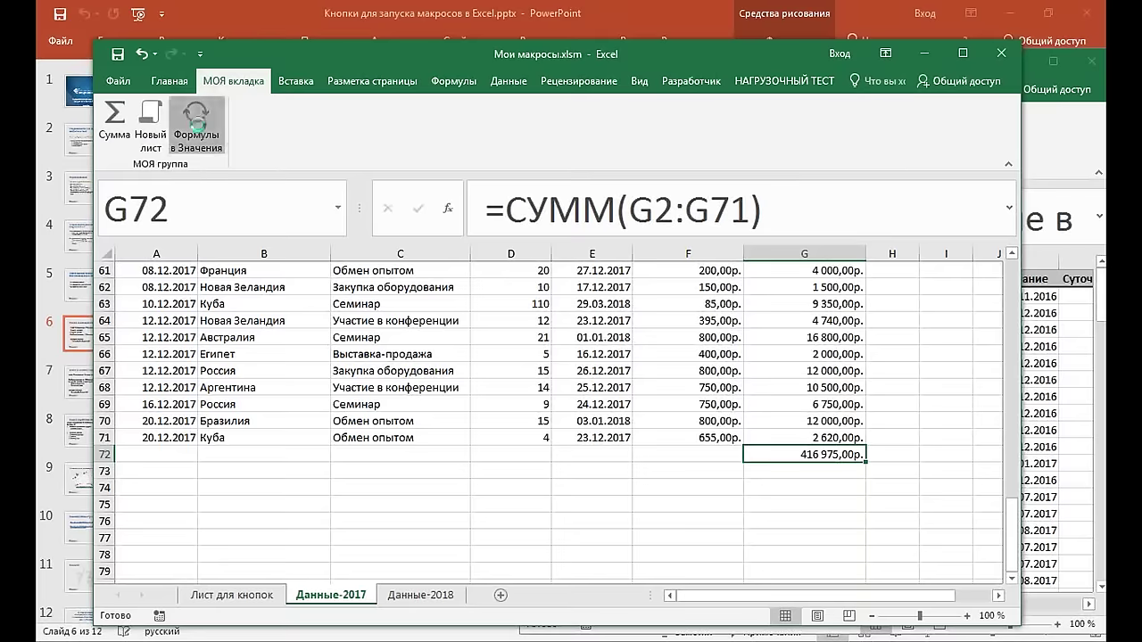
{"action": "left_click", "coordinate": [657, 405]}
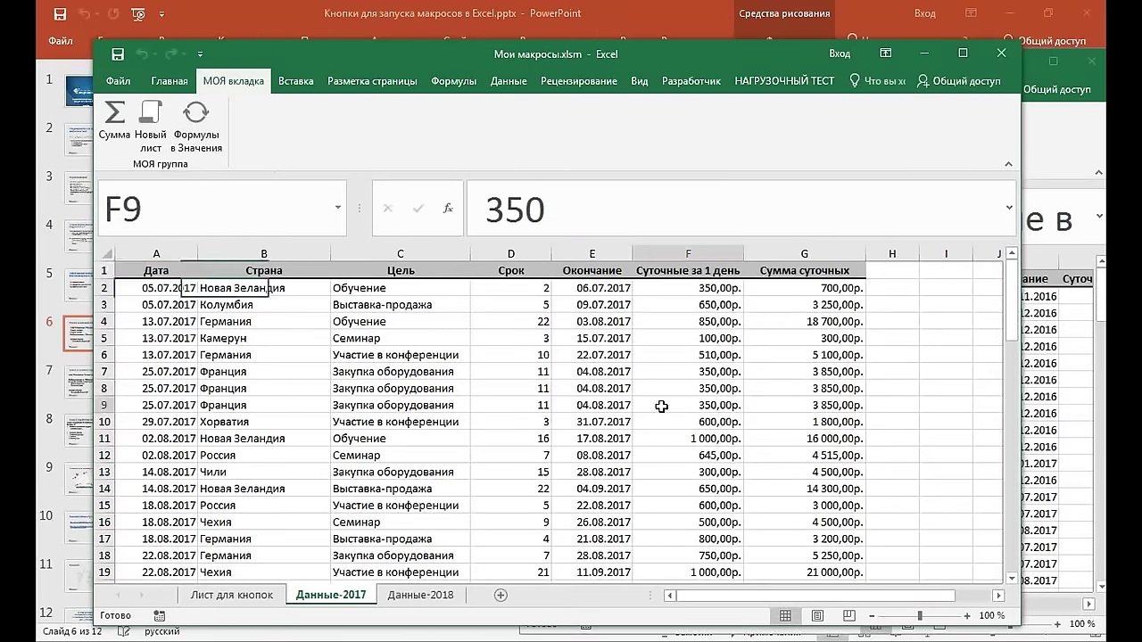
{"action": "scroll", "coordinate": [656, 405], "scroll_direction": "down", "scroll_amount": 2}
{"action": "scroll", "coordinate": [656, 405], "scroll_direction": "down", "scroll_amount": 9}
{"action": "scroll", "coordinate": [657, 405], "scroll_direction": "down", "scroll_amount": 4}
{"action": "scroll", "coordinate": [657, 405], "scroll_direction": "down", "scroll_amount": 7}
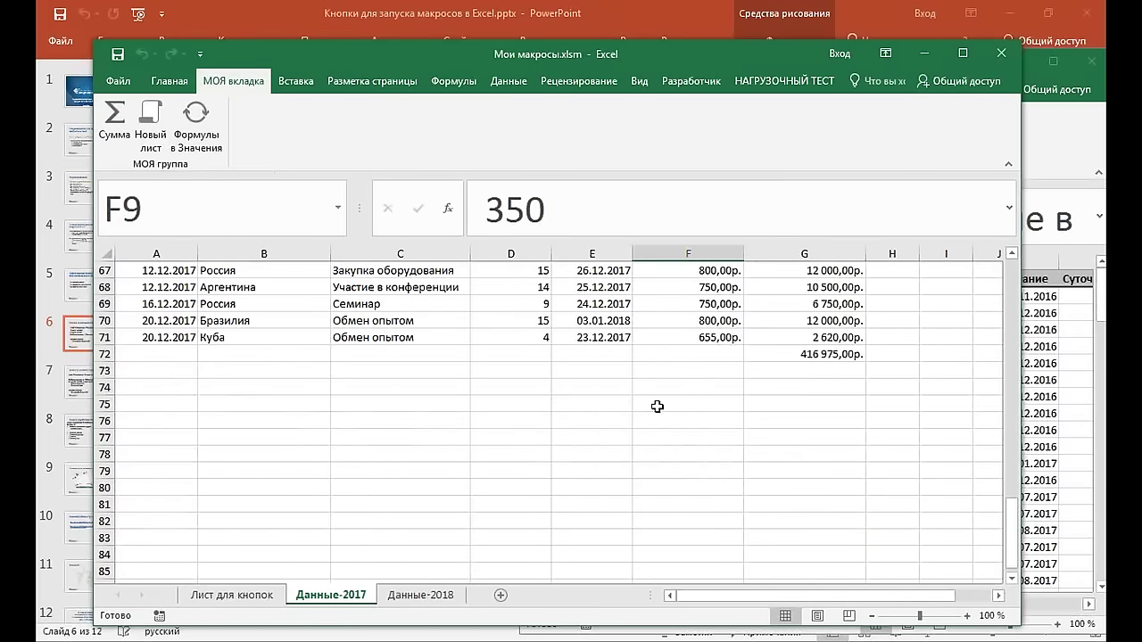
Check G72 holds a value, then add a date-named test sheet with Новый лист
{"action": "left_click", "coordinate": [822, 355]}
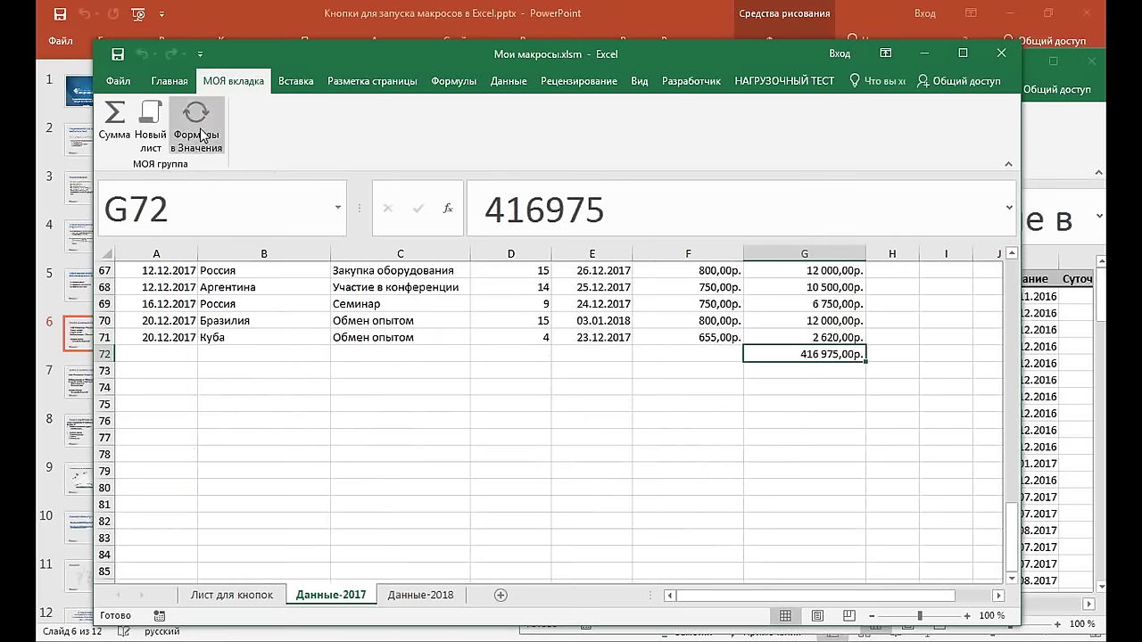
{"action": "left_click", "coordinate": [154, 136]}
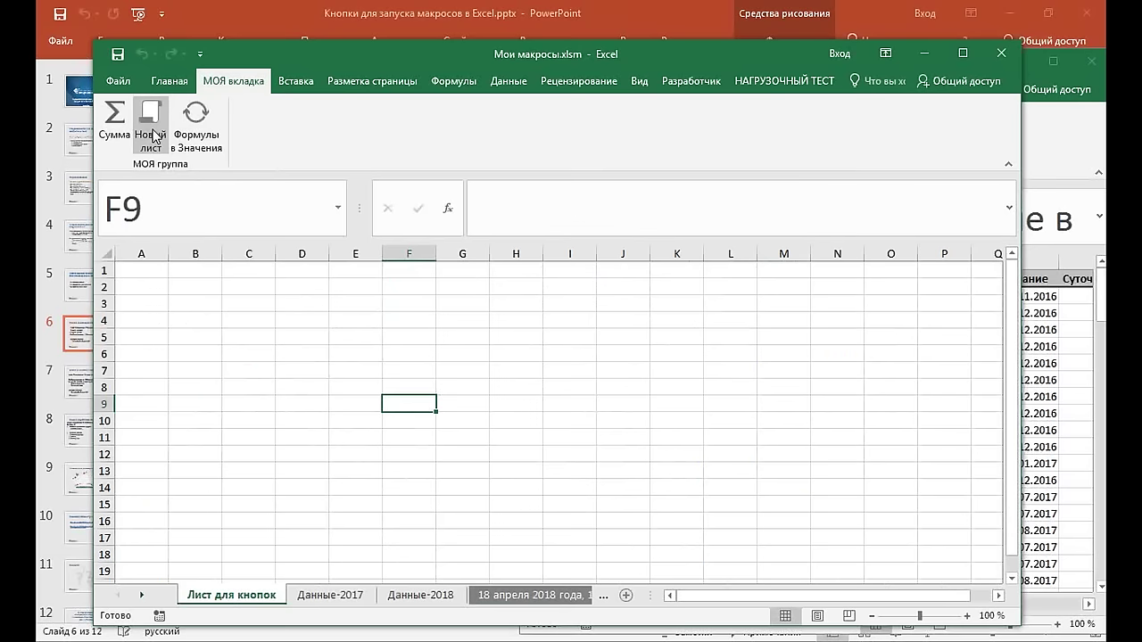
{"action": "left_click", "coordinate": [524, 597]}
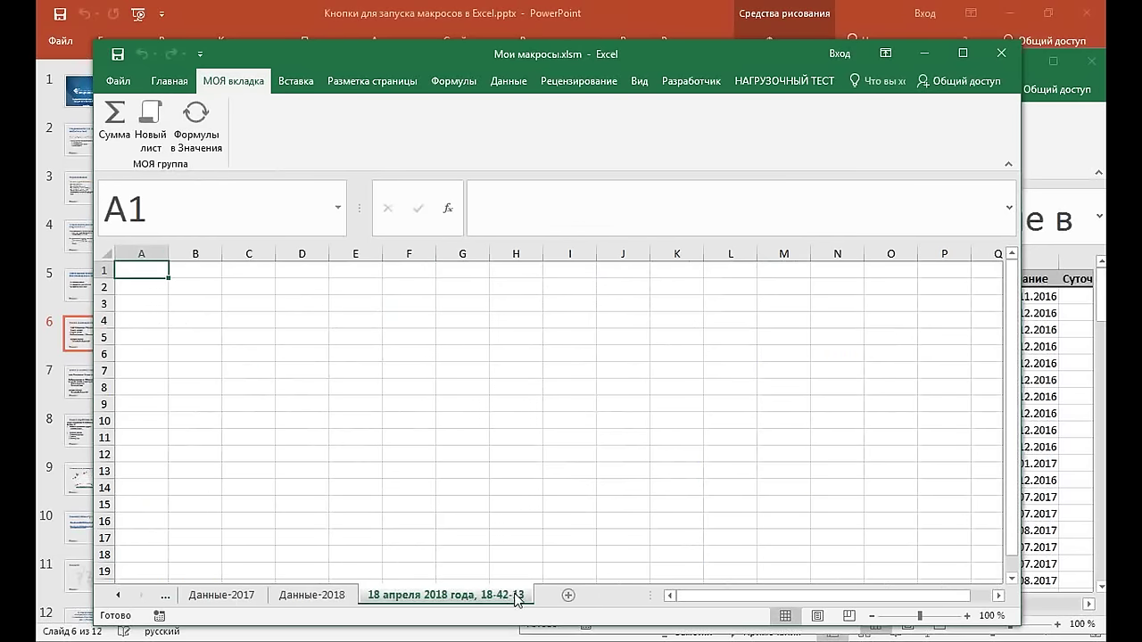
{"action": "left_click", "coordinate": [119, 596]}
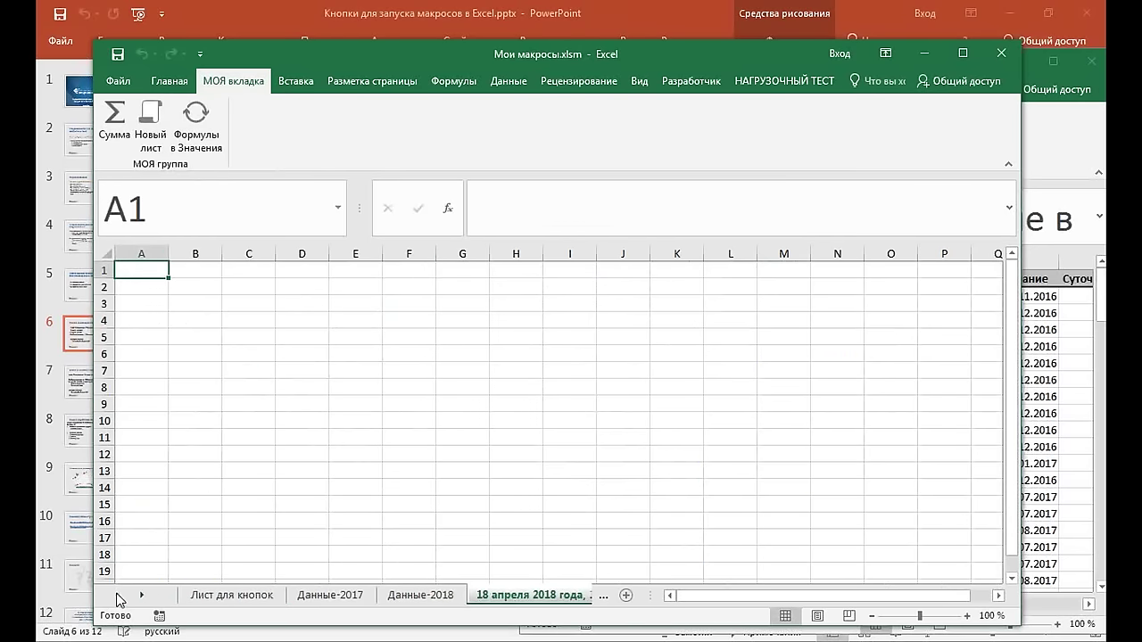
{"action": "left_click", "coordinate": [553, 422]}
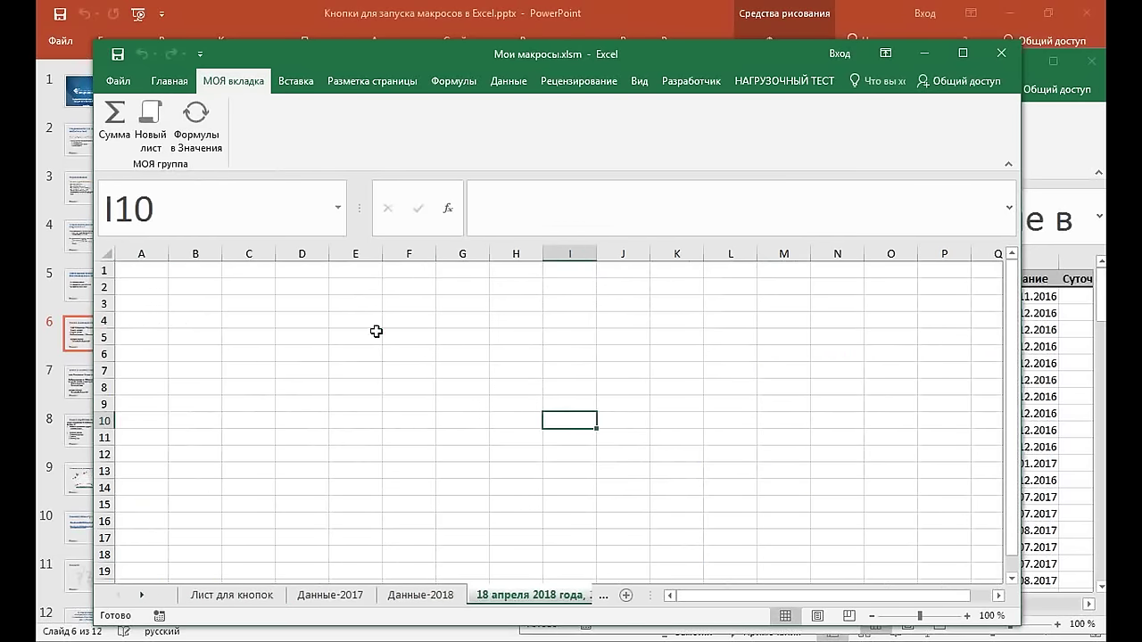
Delete the test sheet 18 апреля 2018 года, 18-42-13 and return to Лист для кнопок
{"action": "right_click", "coordinate": [525, 597]}
{"action": "left_click", "coordinate": [562, 417]}
{"action": "left_click", "coordinate": [569, 377]}
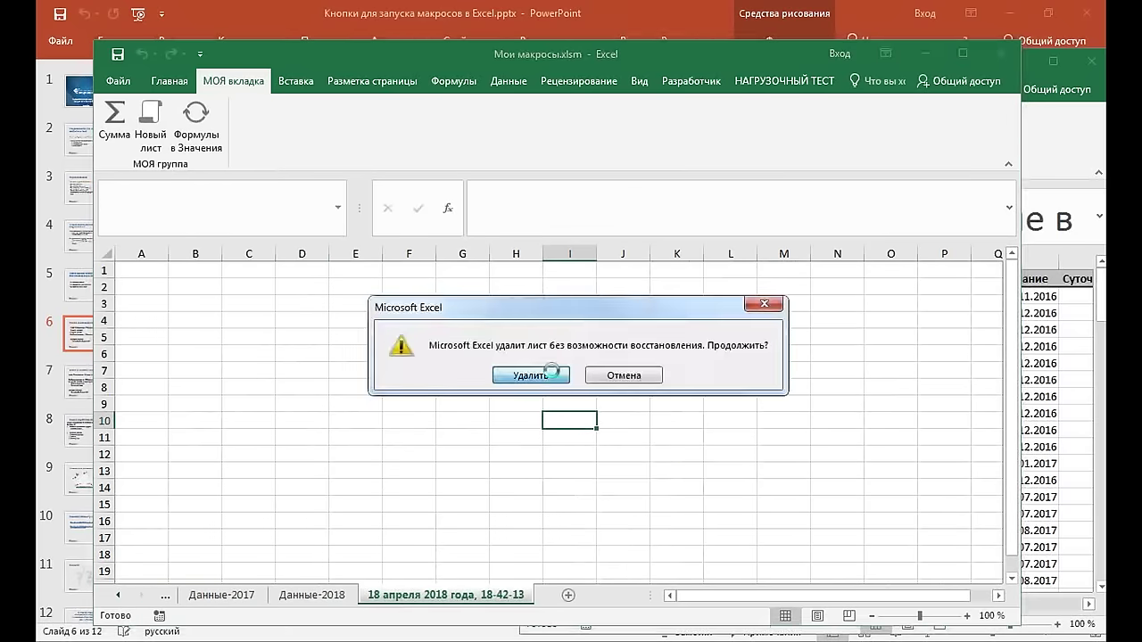
{"action": "left_click", "coordinate": [420, 421]}
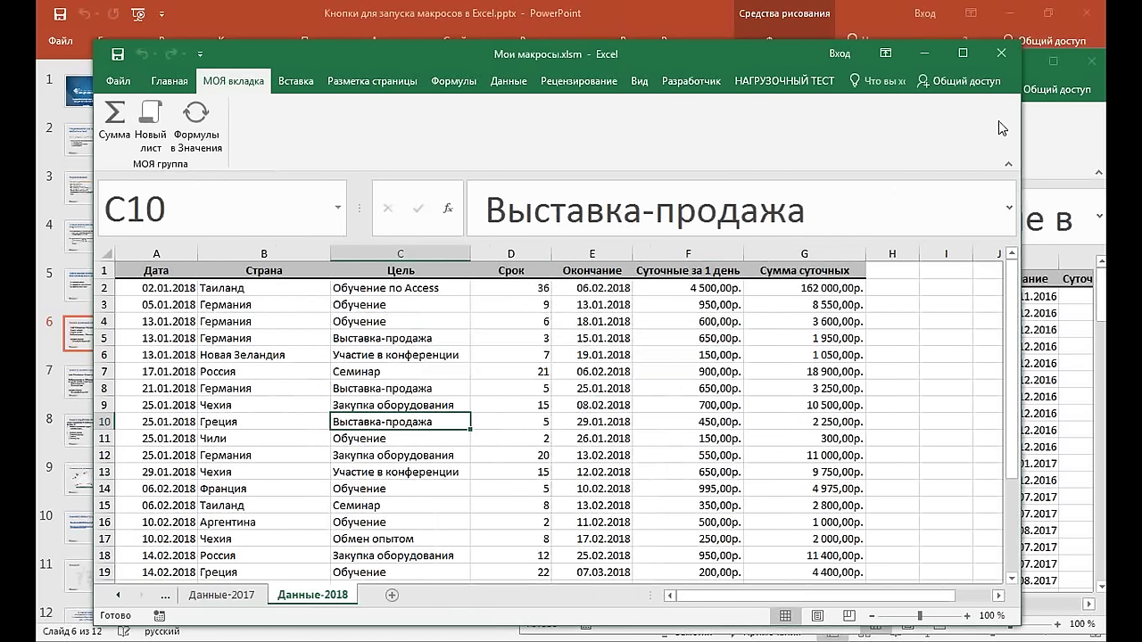
{"action": "left_click", "coordinate": [413, 387]}
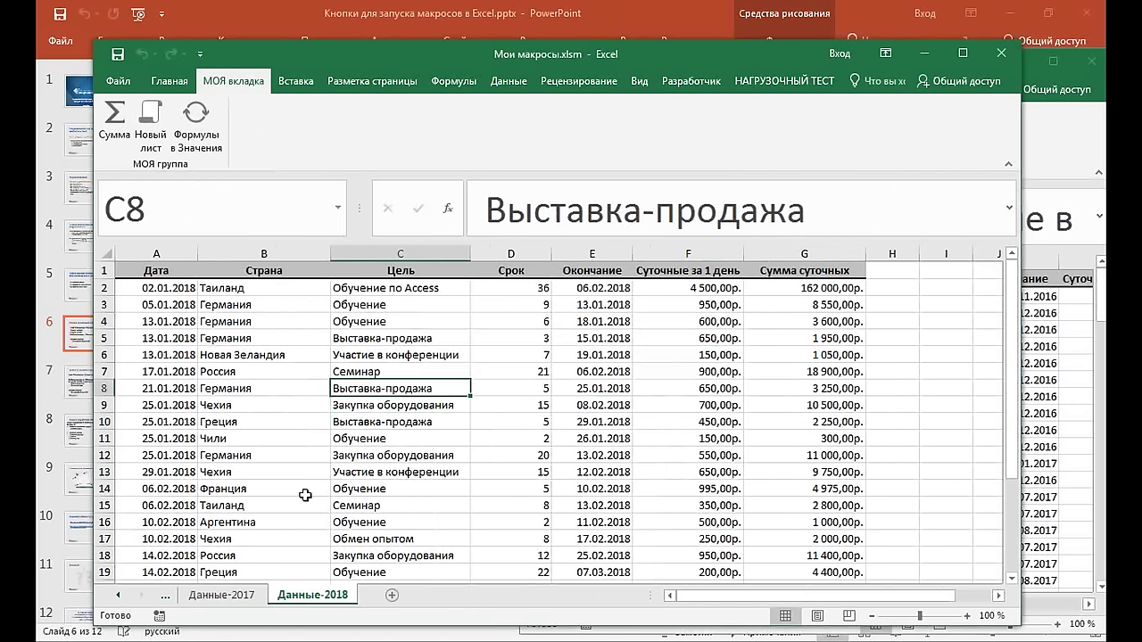
{"action": "left_click", "coordinate": [118, 595]}
{"action": "left_click", "coordinate": [212, 596]}
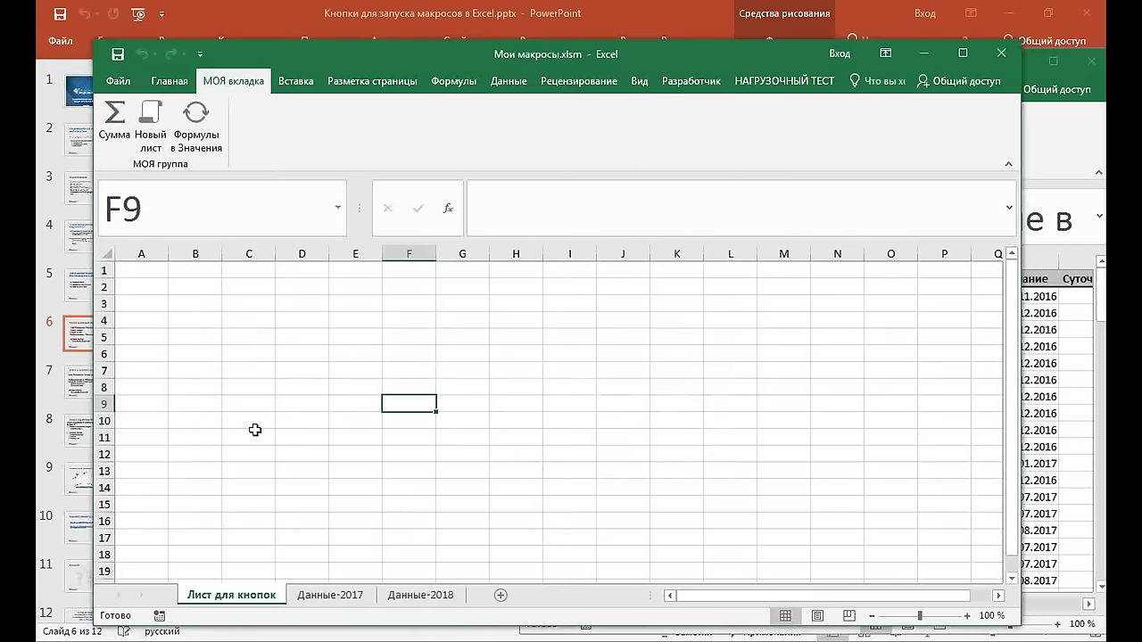
{"action": "left_click", "coordinate": [255, 432]}
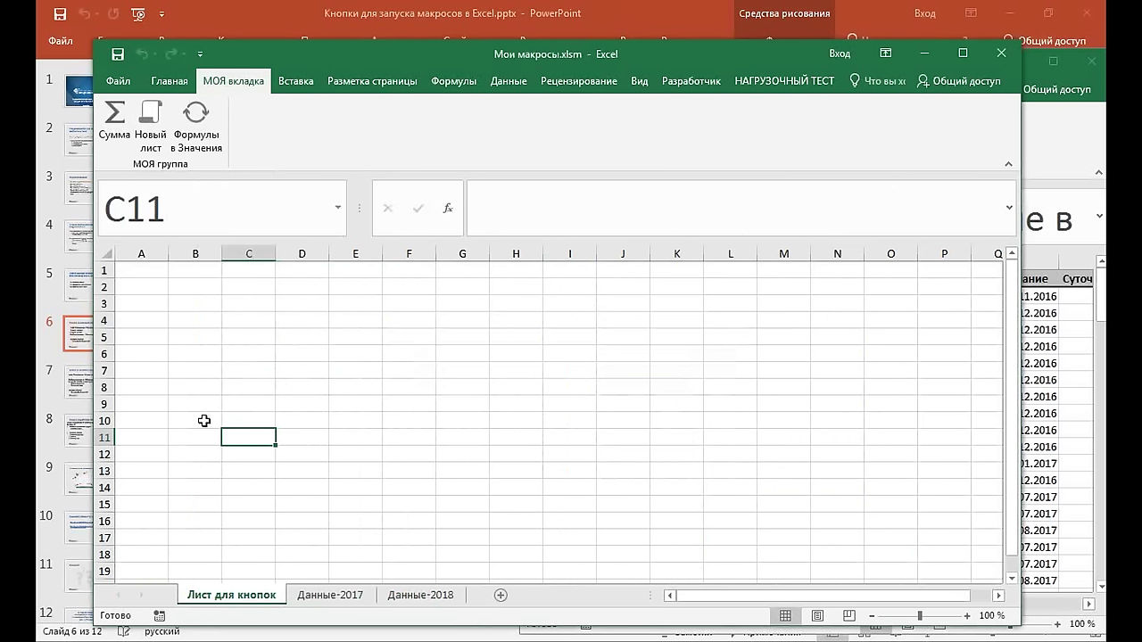
{"action": "left_click", "coordinate": [403, 358]}
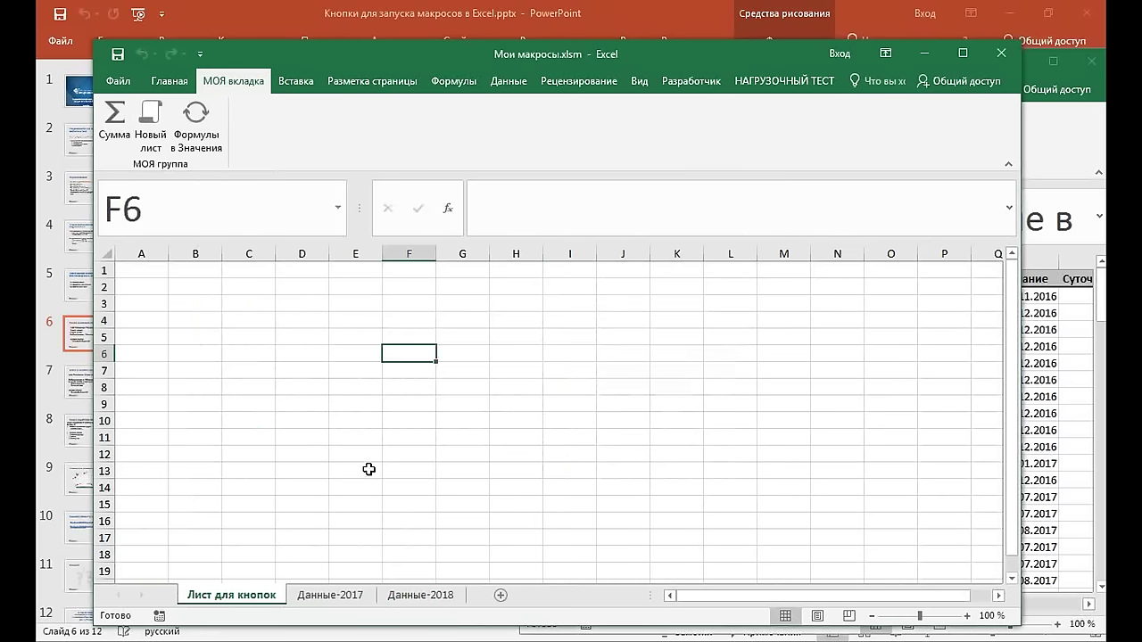
{"action": "left_click", "coordinate": [670, 370]}
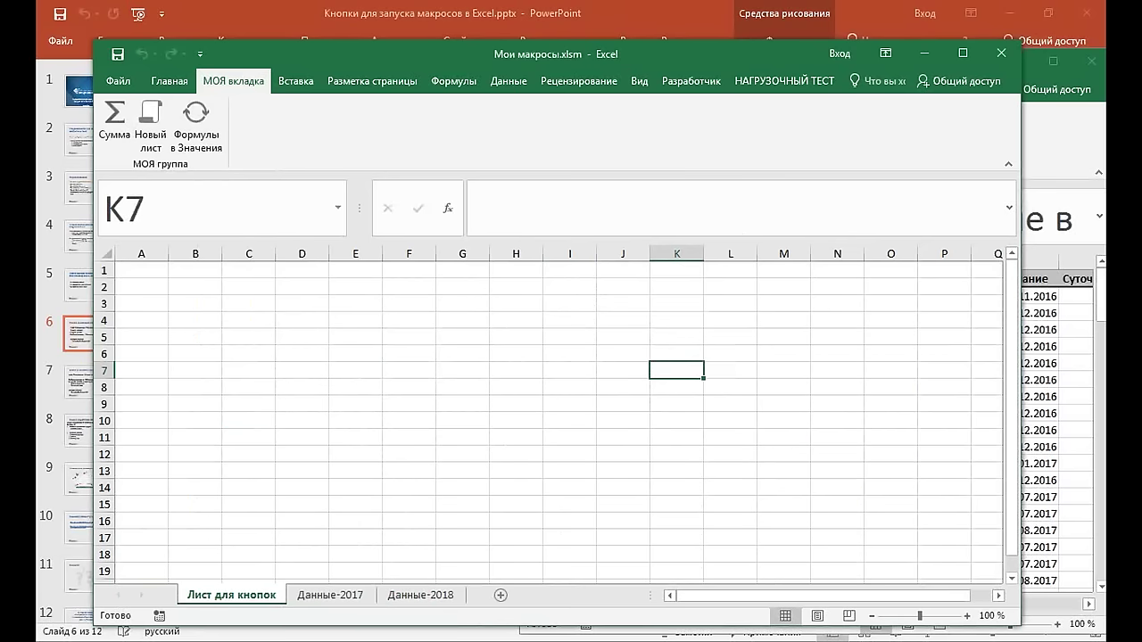
Show the ribbon-buttons slide in PowerPoint, then return to Excel and open the File backstage
{"action": "key", "text": "alt+Tab"}
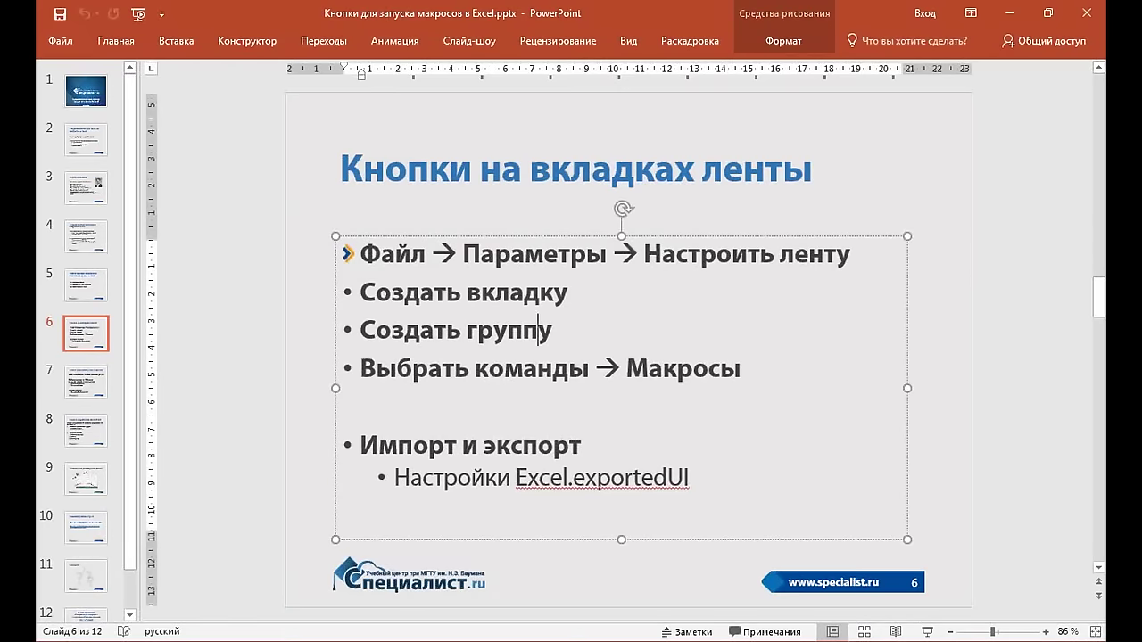
{"action": "key", "text": "alt+Tab"}
{"action": "left_click", "coordinate": [390, 357]}
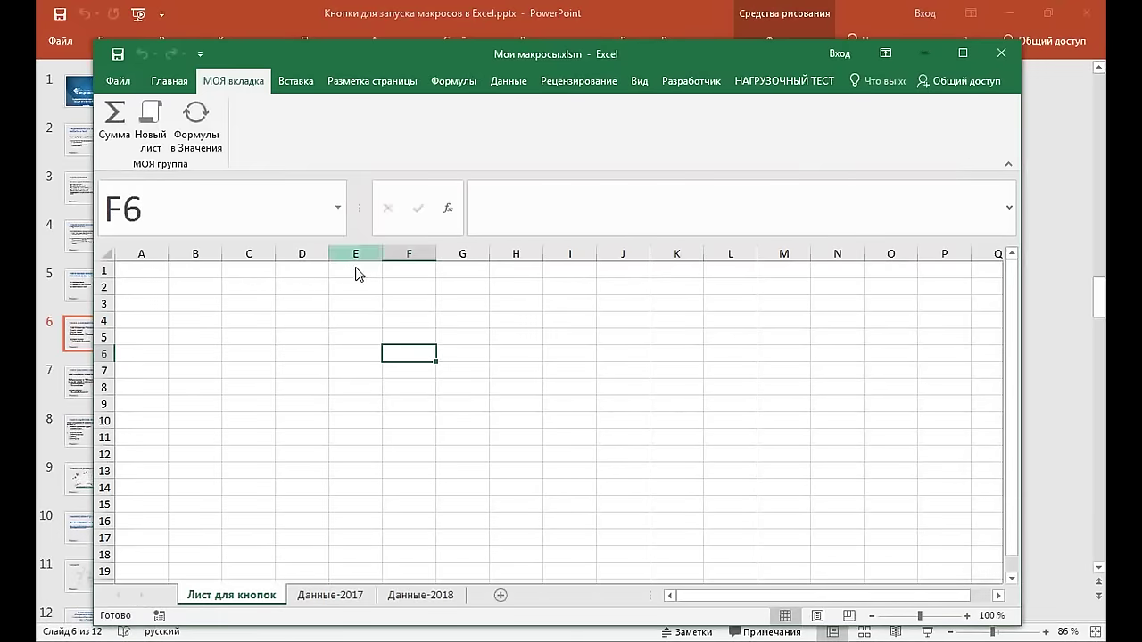
{"action": "left_click", "coordinate": [125, 84]}
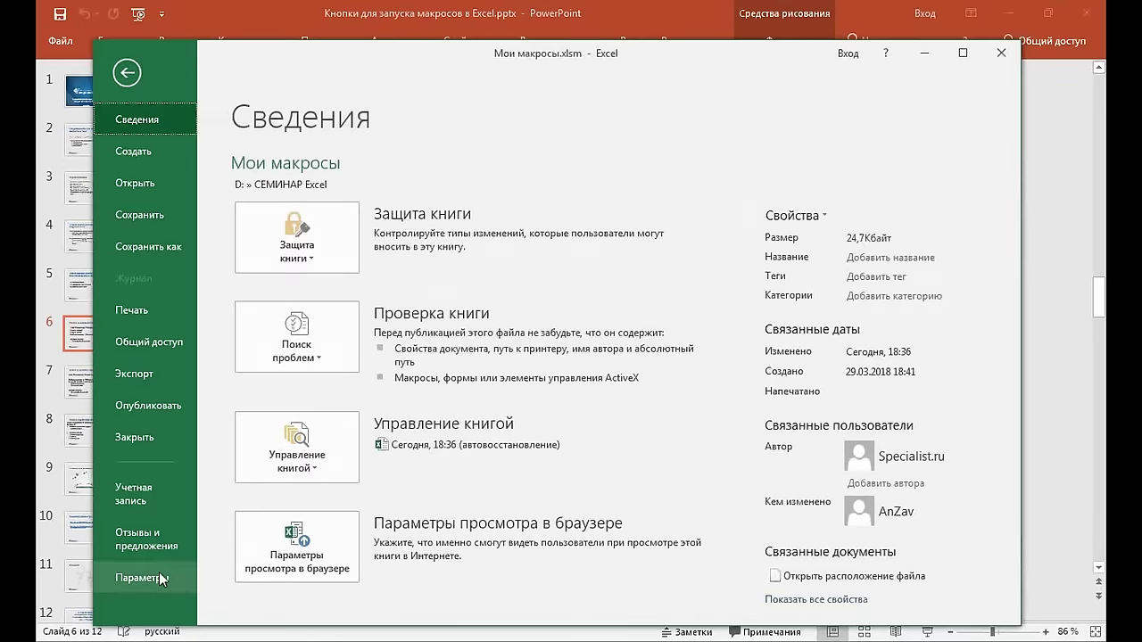
In Excel Options' Customize Ribbon page, choose Import/Export > Export all customizations
{"action": "left_click", "coordinate": [159, 572]}
{"action": "left_click", "coordinate": [243, 251]}
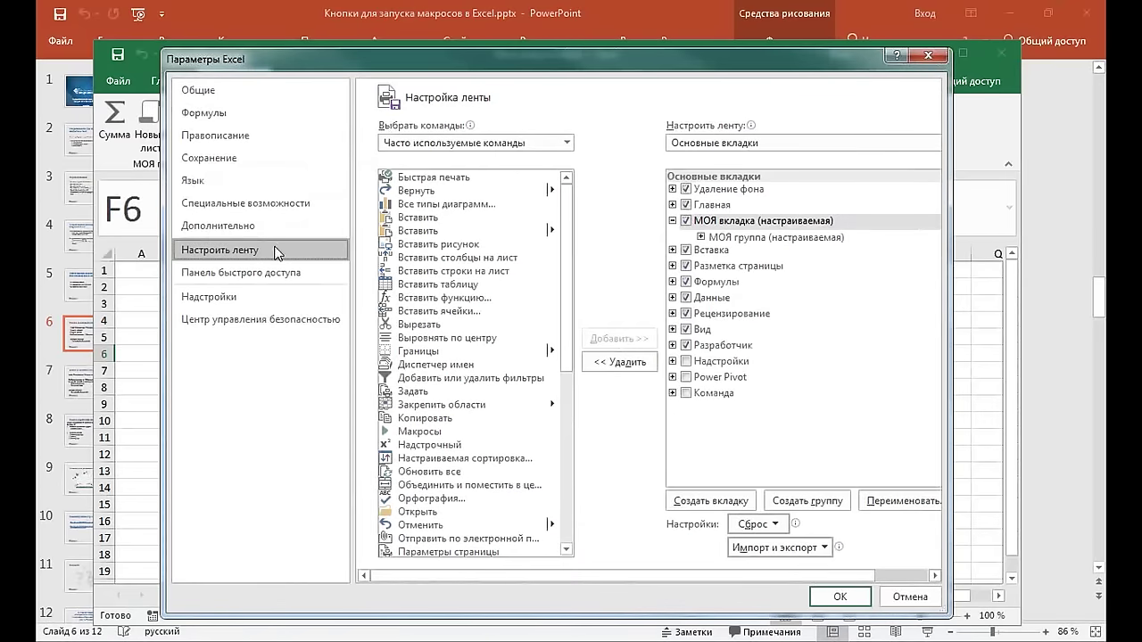
{"action": "left_click_drag", "start_coordinate": [691, 47], "coordinate": [682, 13]}
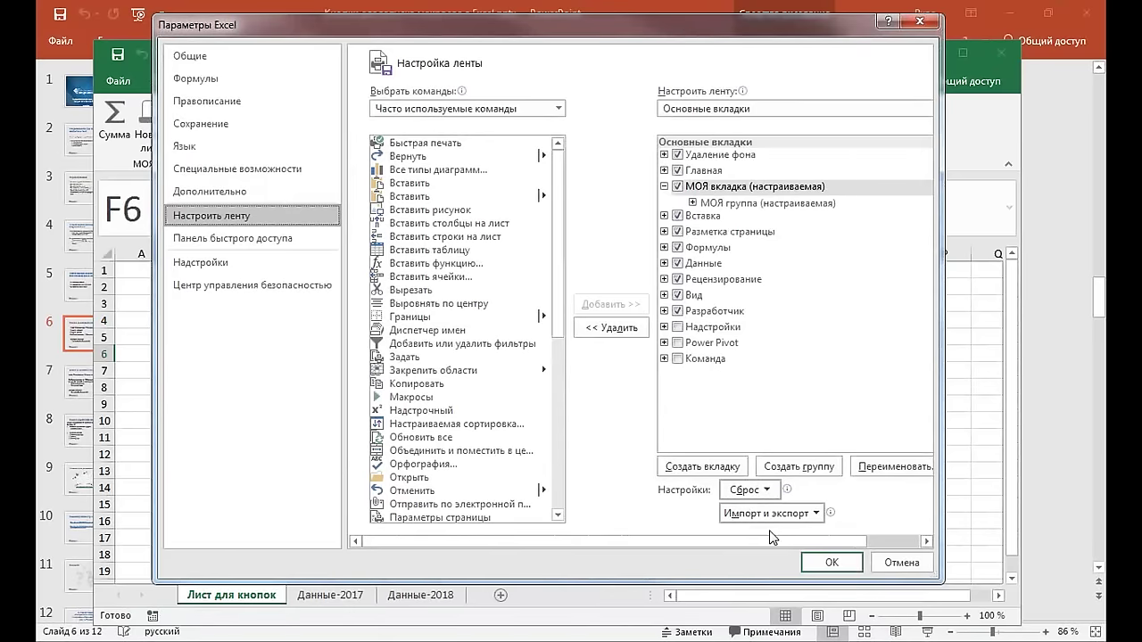
{"action": "left_click", "coordinate": [819, 516]}
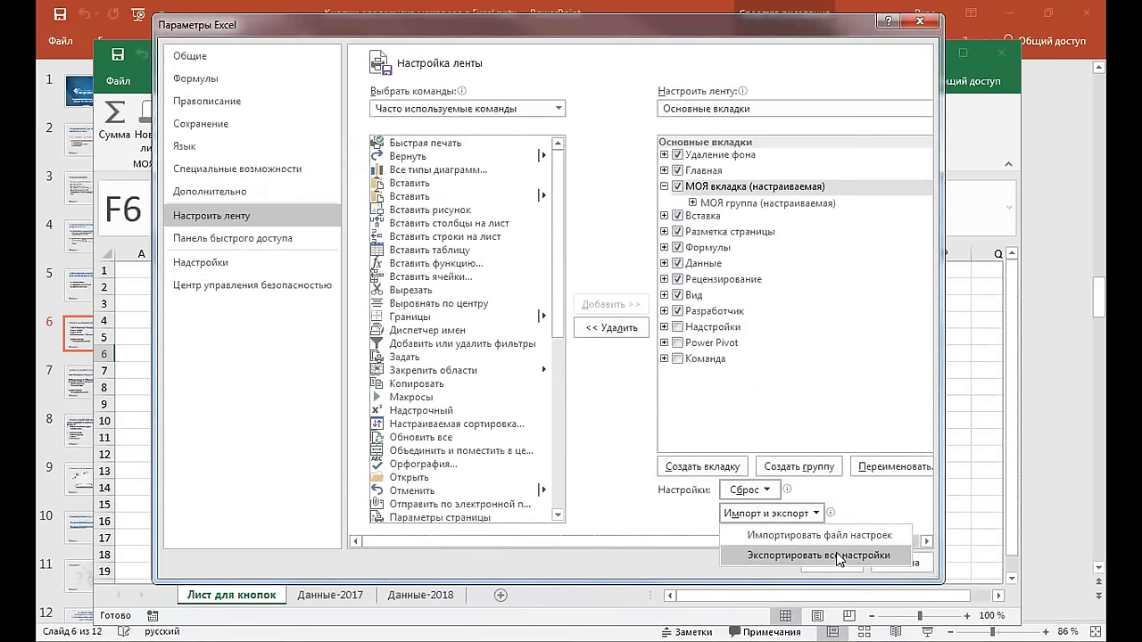
{"action": "left_click", "coordinate": [826, 556]}
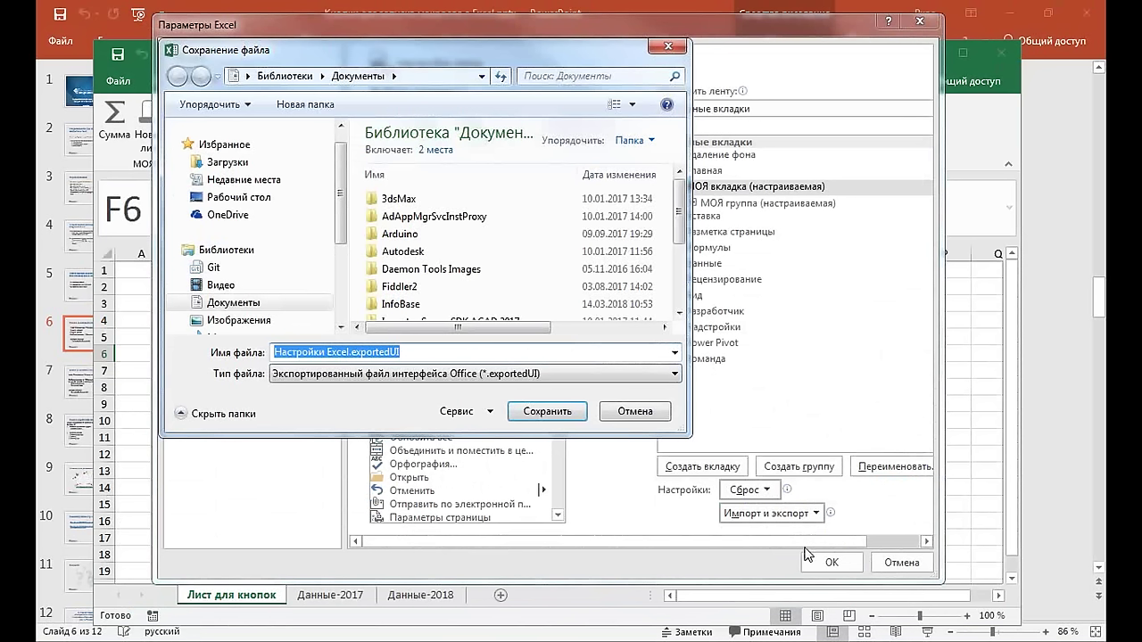
Save the export as Настройки ленты Excel.exportedUI in D:\СЕМИНАР Excel
{"action": "left_click", "coordinate": [462, 355]}
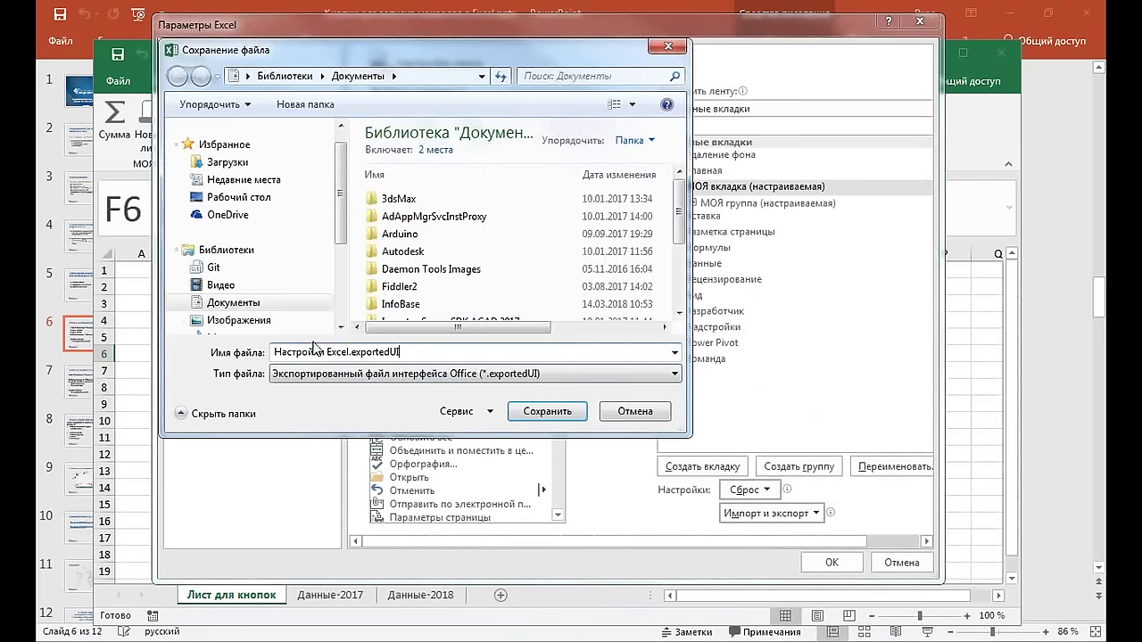
{"action": "scroll", "coordinate": [329, 296], "scroll_direction": "down", "scroll_amount": 2}
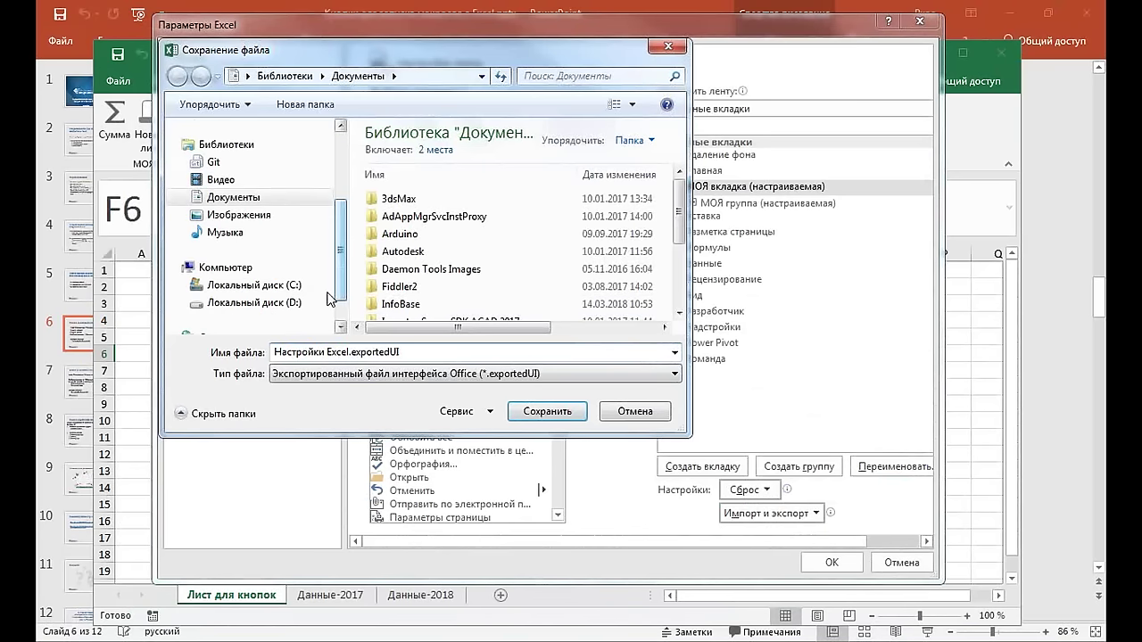
{"action": "left_click", "coordinate": [293, 303]}
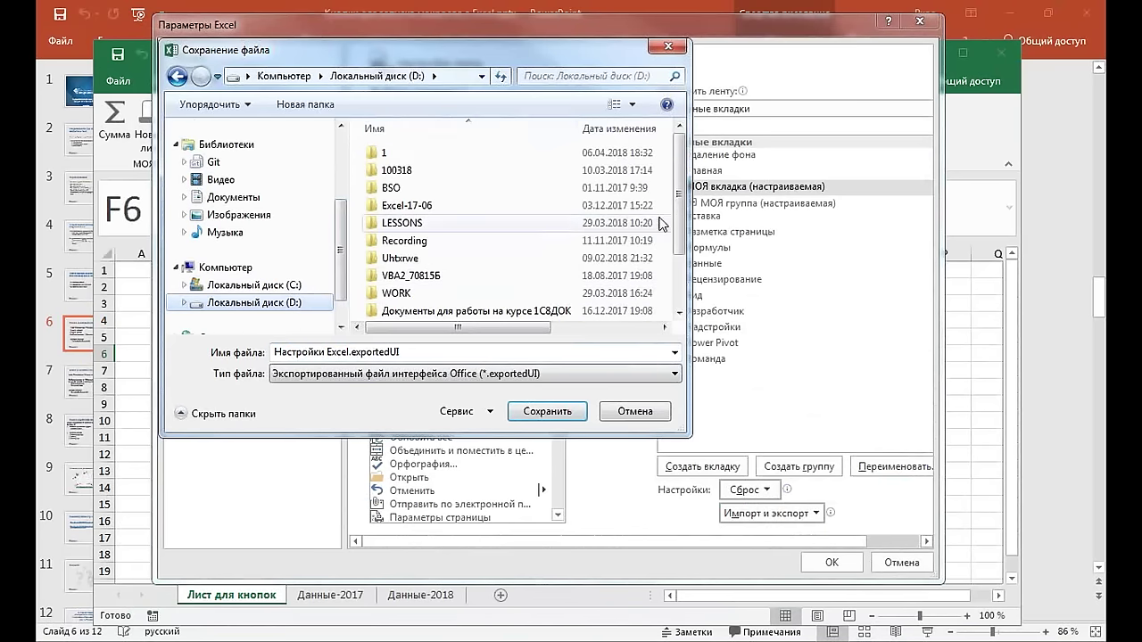
{"action": "scroll", "coordinate": [656, 258], "scroll_direction": "down", "scroll_amount": 2}
{"action": "left_click", "coordinate": [412, 281]}
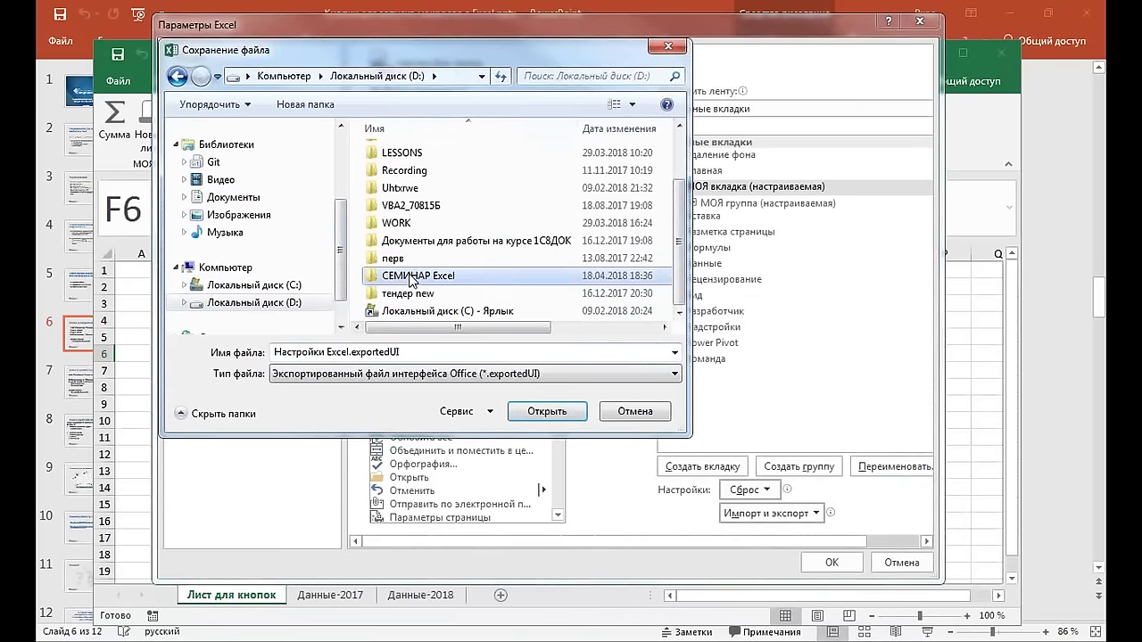
{"action": "double_click", "coordinate": [412, 278]}
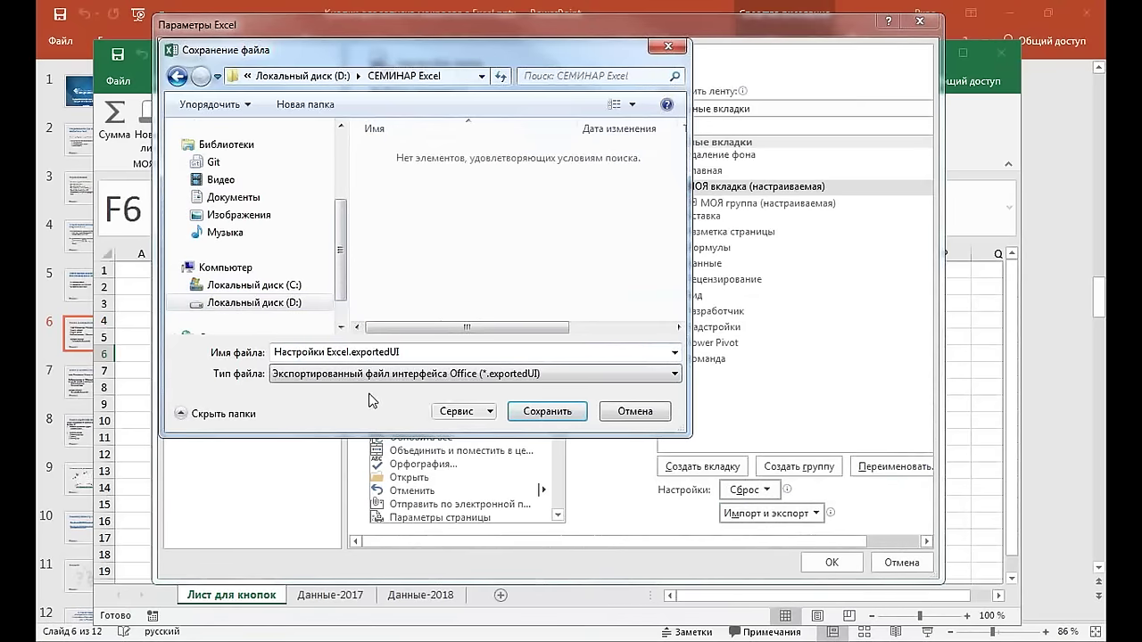
{"action": "triple_click", "coordinate": [334, 355]}
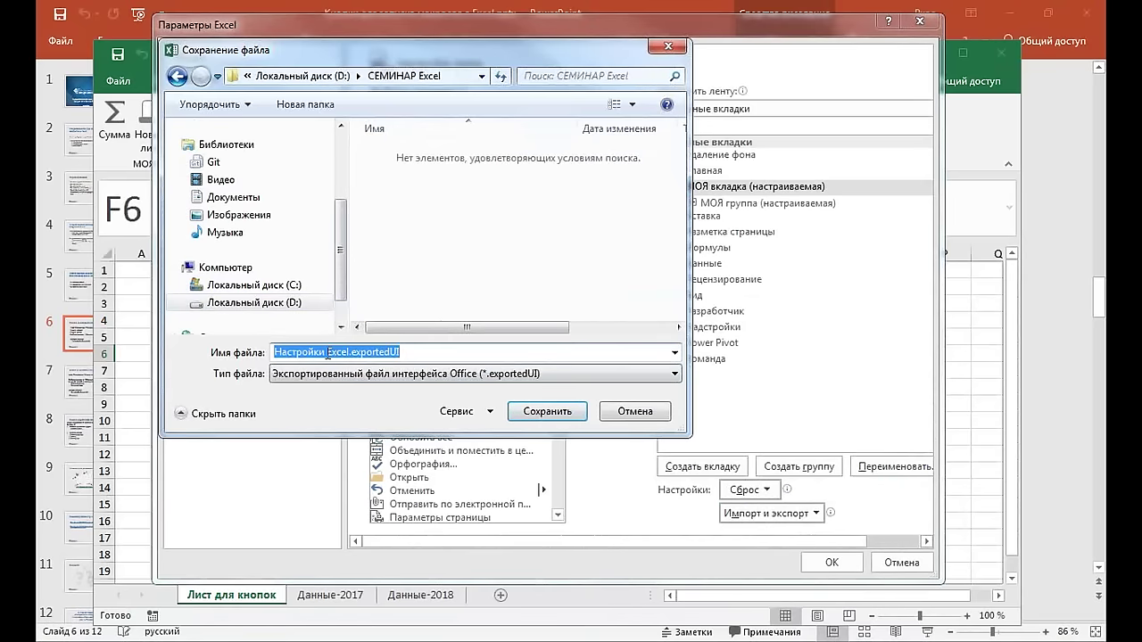
{"action": "left_click", "coordinate": [328, 353]}
{"action": "type", "text": "ле"}
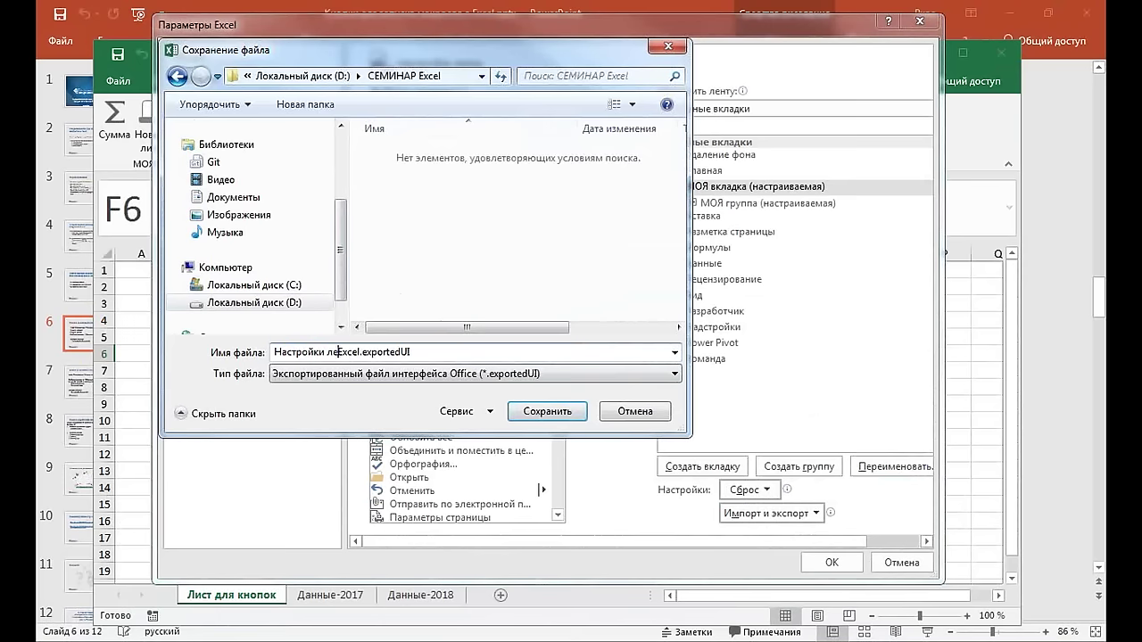
{"action": "type", "text": "нты"}
{"action": "left_click", "coordinate": [534, 413]}
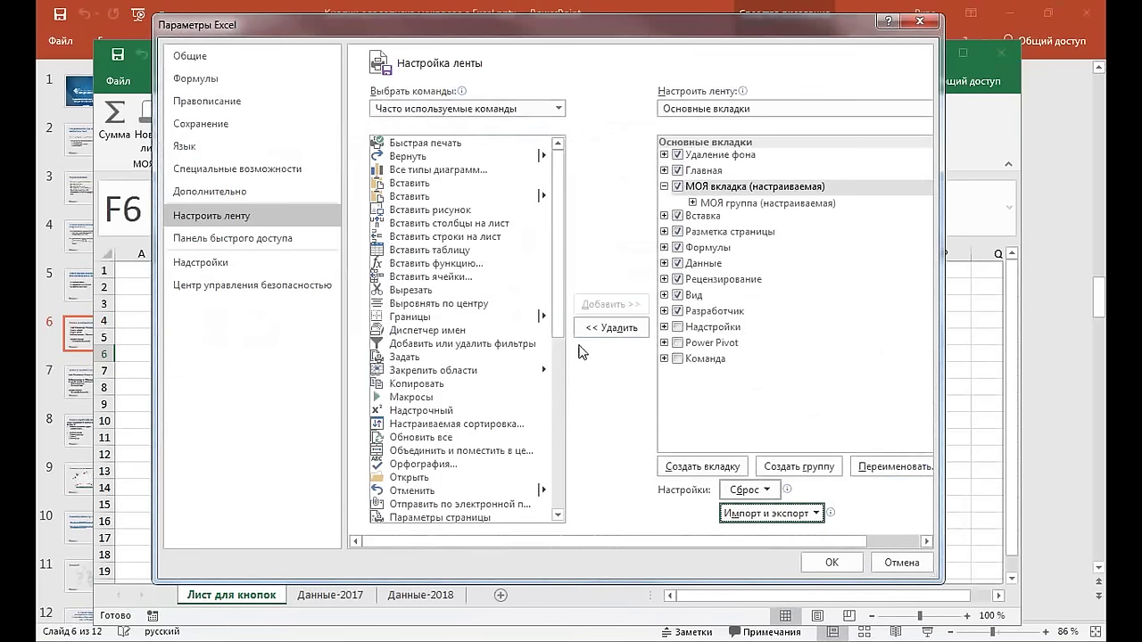
Reset all ribbon and quick access toolbar customizations, confirming and closing Options
{"action": "left_click", "coordinate": [769, 491]}
{"action": "left_click", "coordinate": [783, 532]}
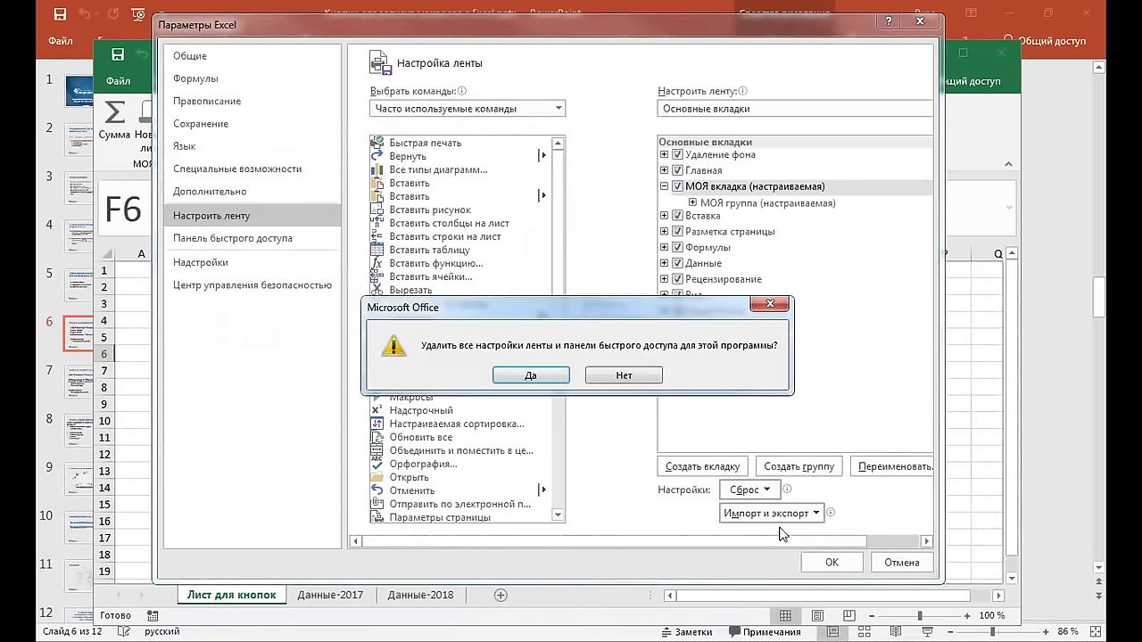
{"action": "left_click", "coordinate": [532, 375]}
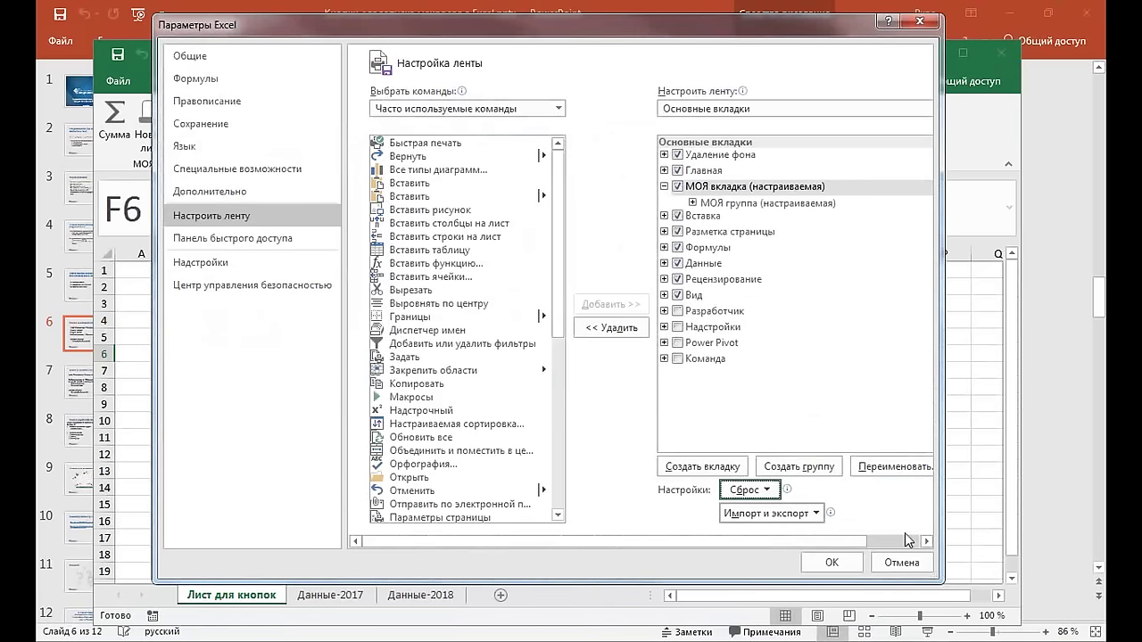
{"action": "left_click", "coordinate": [835, 563]}
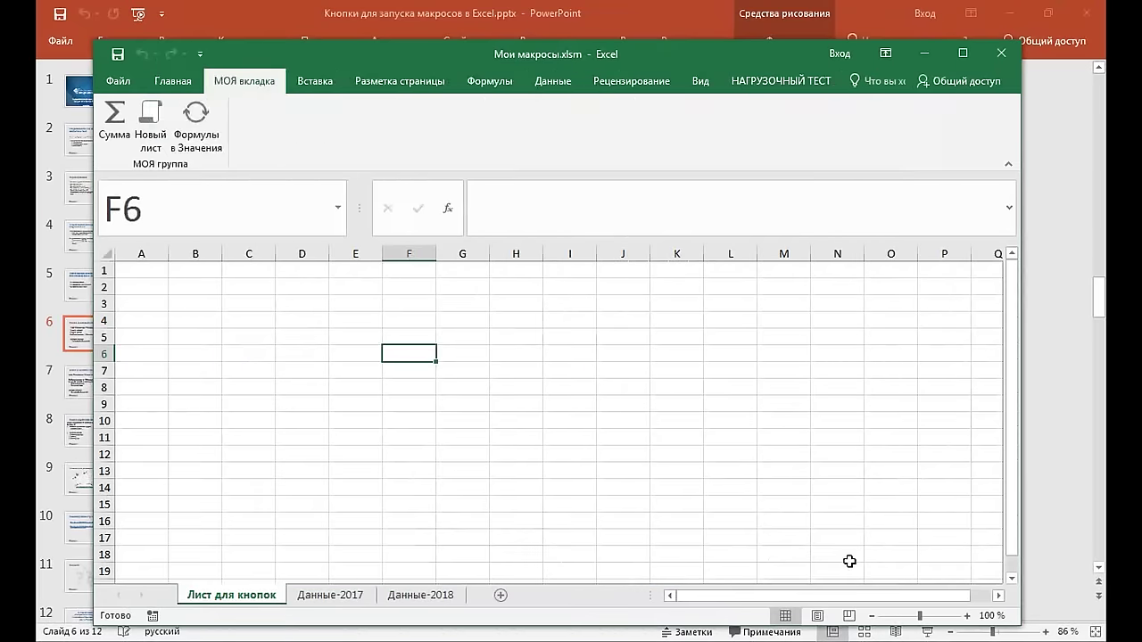
Browse the Главная, Надстройки, Вид, Рецензирование, Данные and Формулы tabs to confirm МОЯ вкладка is gone
{"action": "left_click", "coordinate": [519, 452]}
{"action": "left_click", "coordinate": [564, 85]}
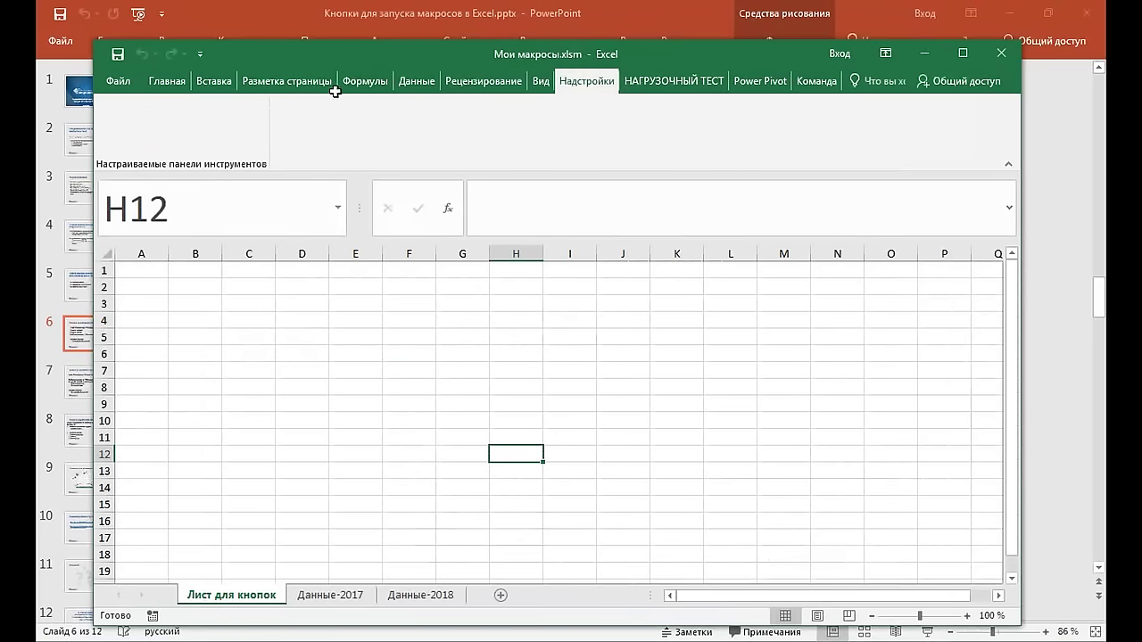
{"action": "left_click", "coordinate": [302, 370]}
{"action": "left_click", "coordinate": [539, 82]}
{"action": "left_click", "coordinate": [482, 81]}
{"action": "left_click", "coordinate": [416, 81]}
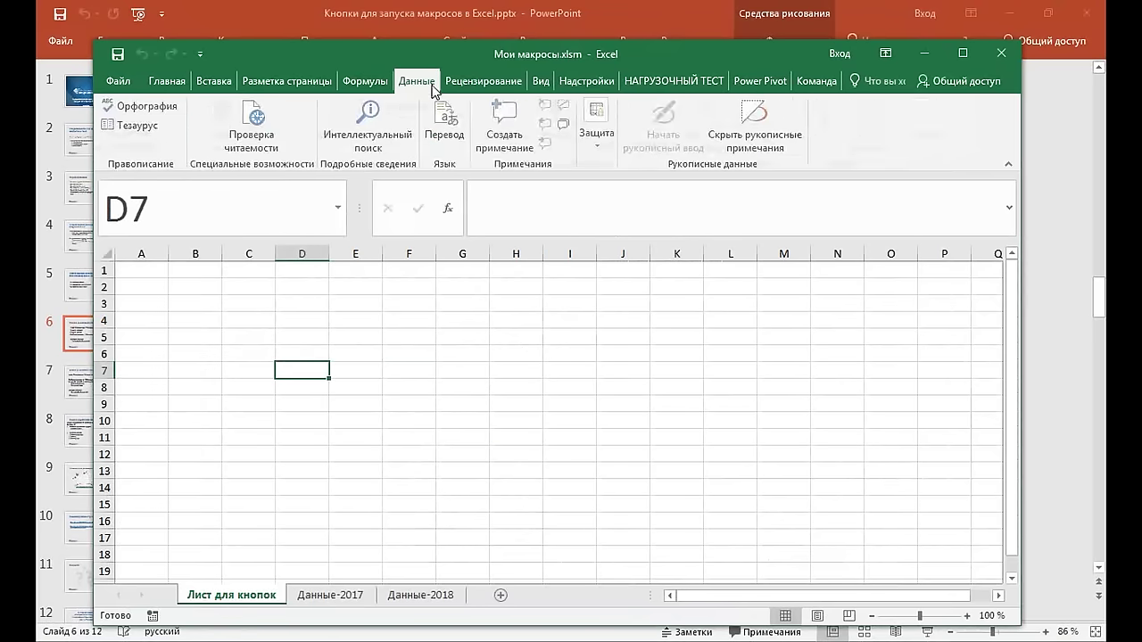
{"action": "left_click", "coordinate": [365, 81]}
{"action": "left_click", "coordinate": [465, 350]}
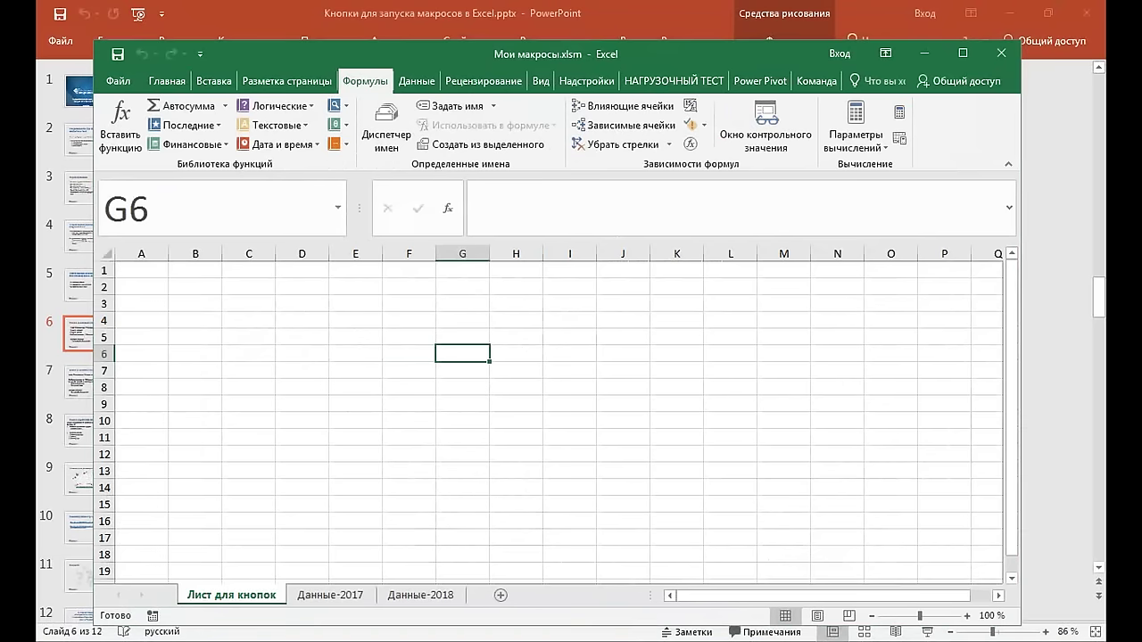
Check that Настройки ленты Excel.exportedUI sits in the СЕМИНАР Excel folder
{"action": "key", "text": "alt+Tab"}
{"action": "left_click", "coordinate": [870, 353]}
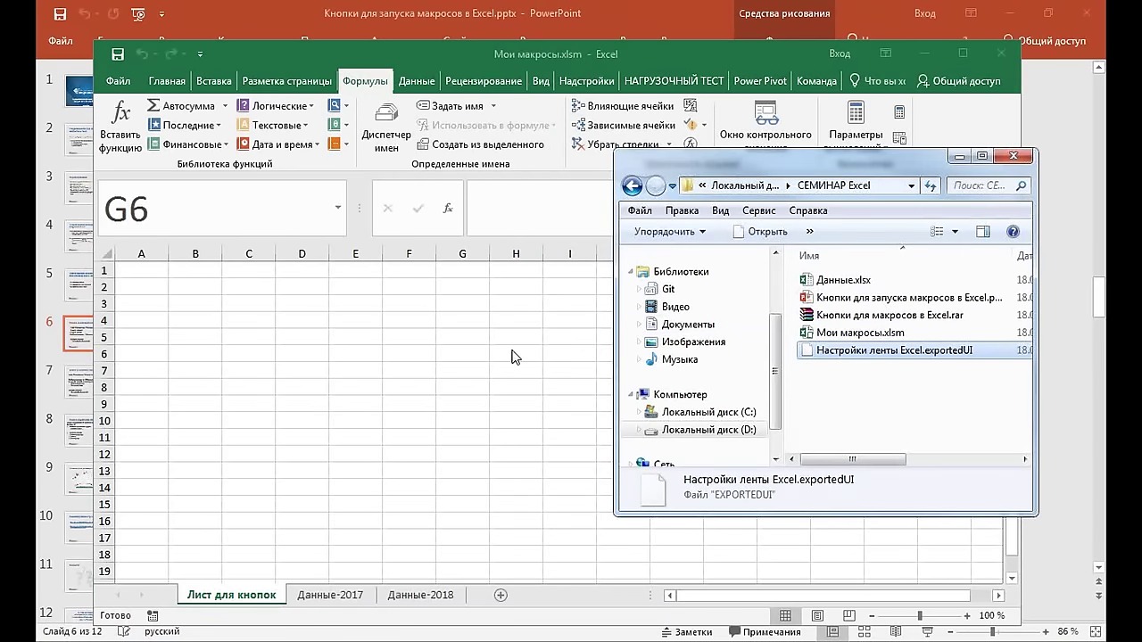
{"action": "key", "text": "alt+Tab"}
In Excel Options' Customize Ribbon page, choose Import/Export > Import customization file
{"action": "left_click", "coordinate": [118, 80]}
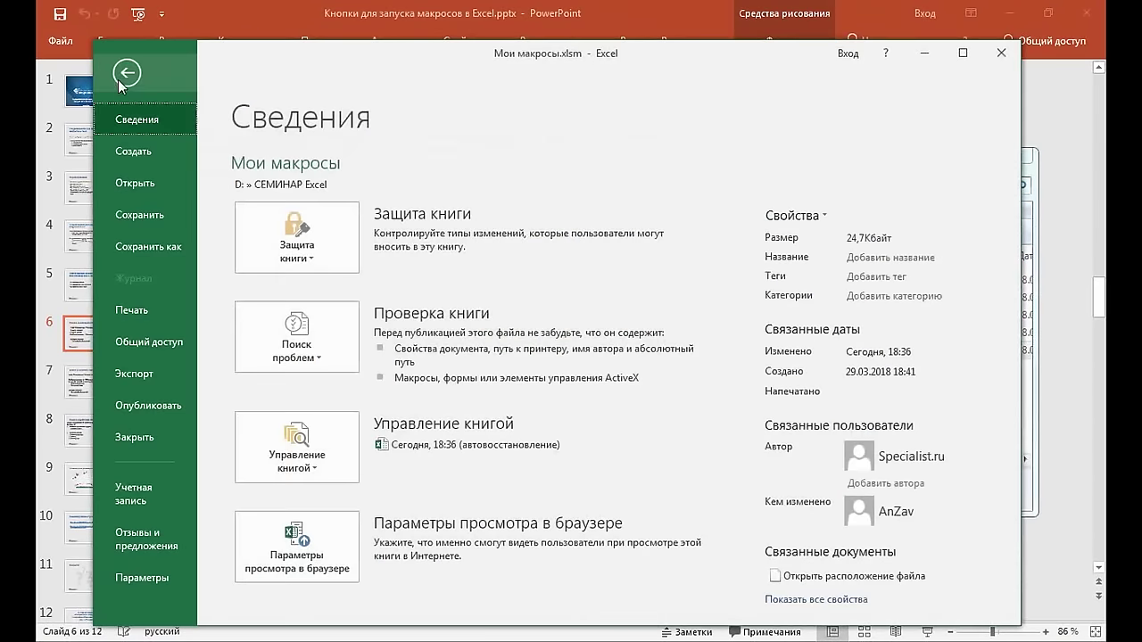
{"action": "left_click", "coordinate": [161, 580]}
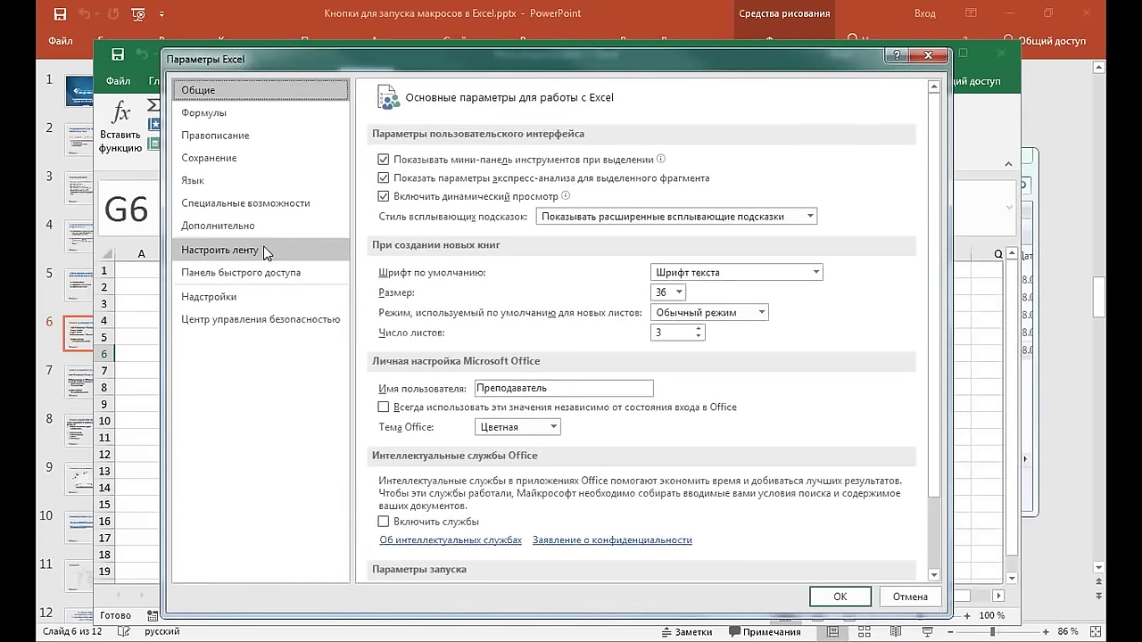
{"action": "left_click", "coordinate": [266, 254]}
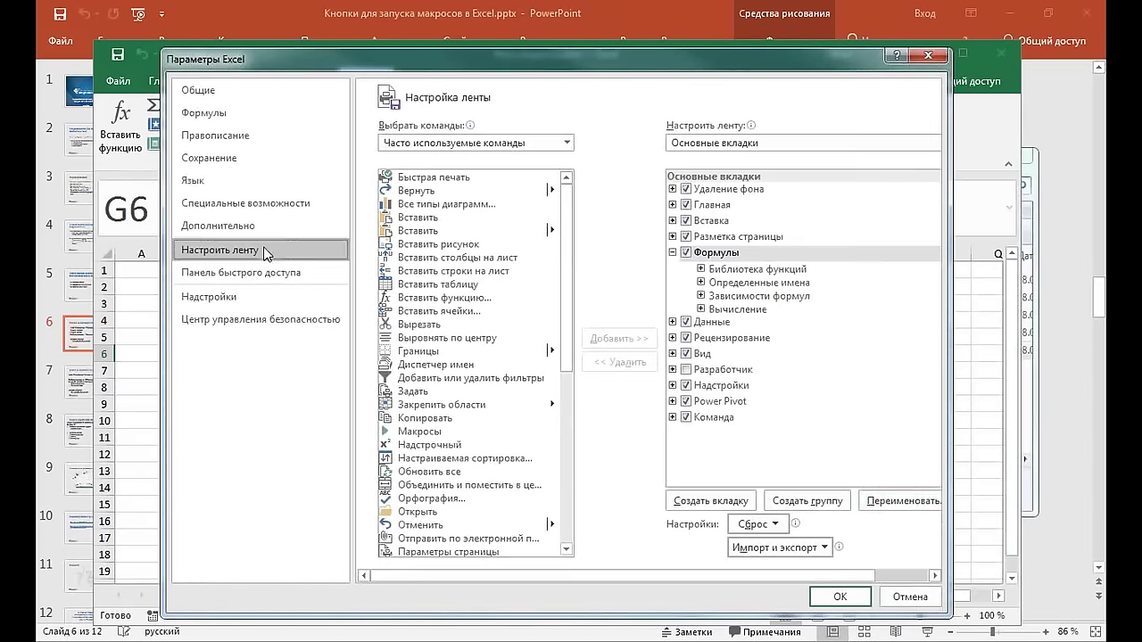
{"action": "left_click", "coordinate": [824, 549]}
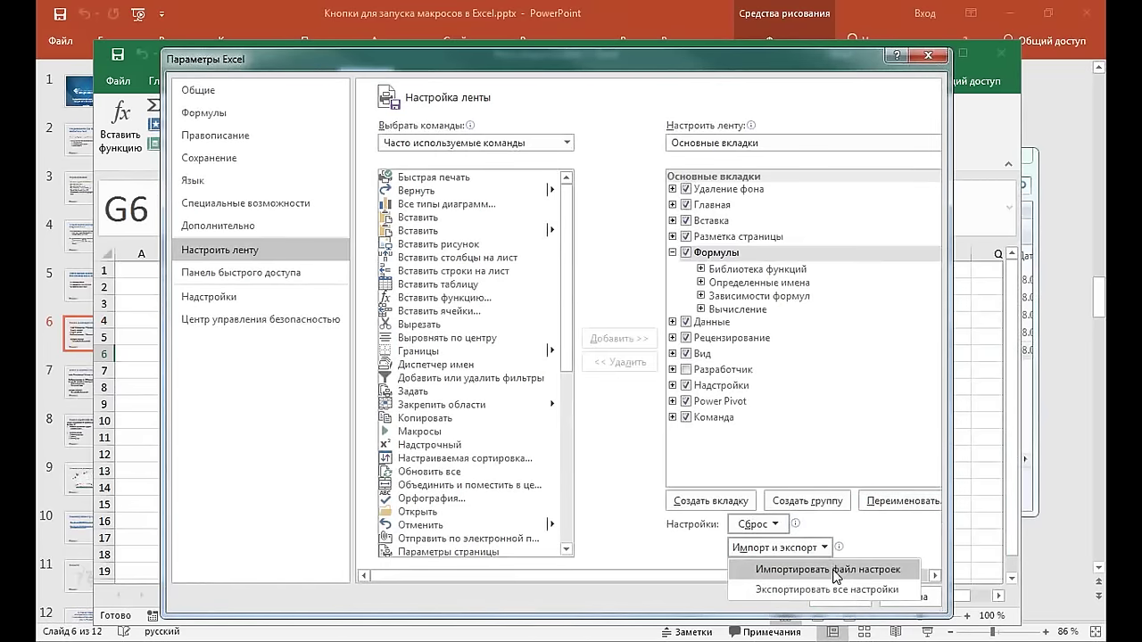
{"action": "left_click", "coordinate": [836, 572]}
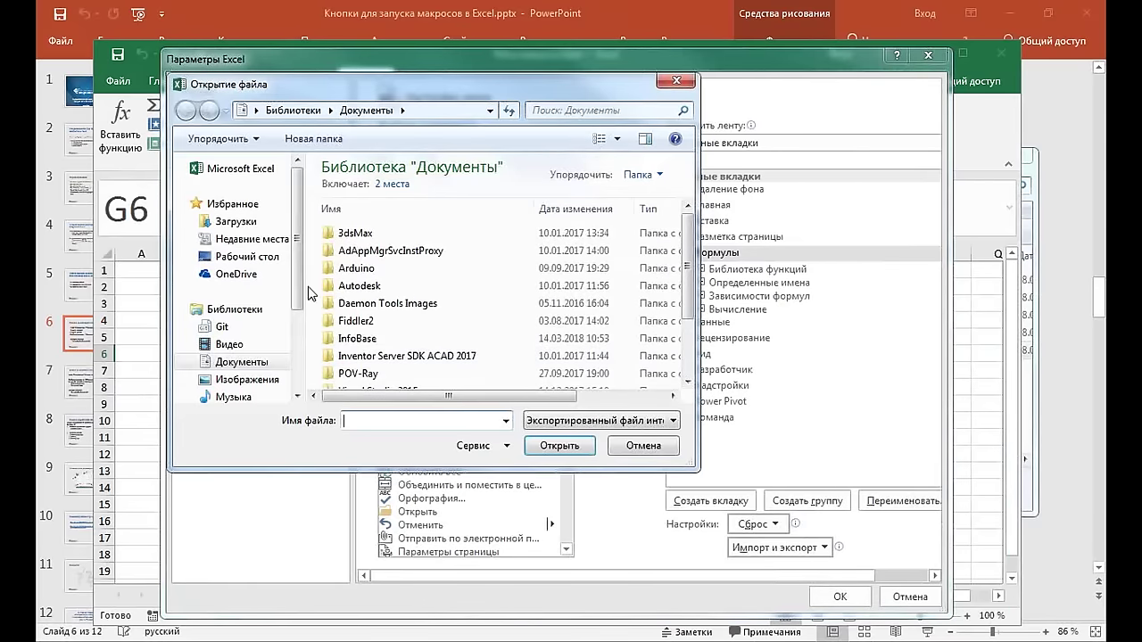
Import Настройки ленты Excel.exportedUI from D:\СЕМИНАР Excel, replacing current settings, and apply
{"action": "scroll", "coordinate": [298, 299], "scroll_direction": "down", "scroll_amount": 3}
{"action": "left_click", "coordinate": [279, 355]}
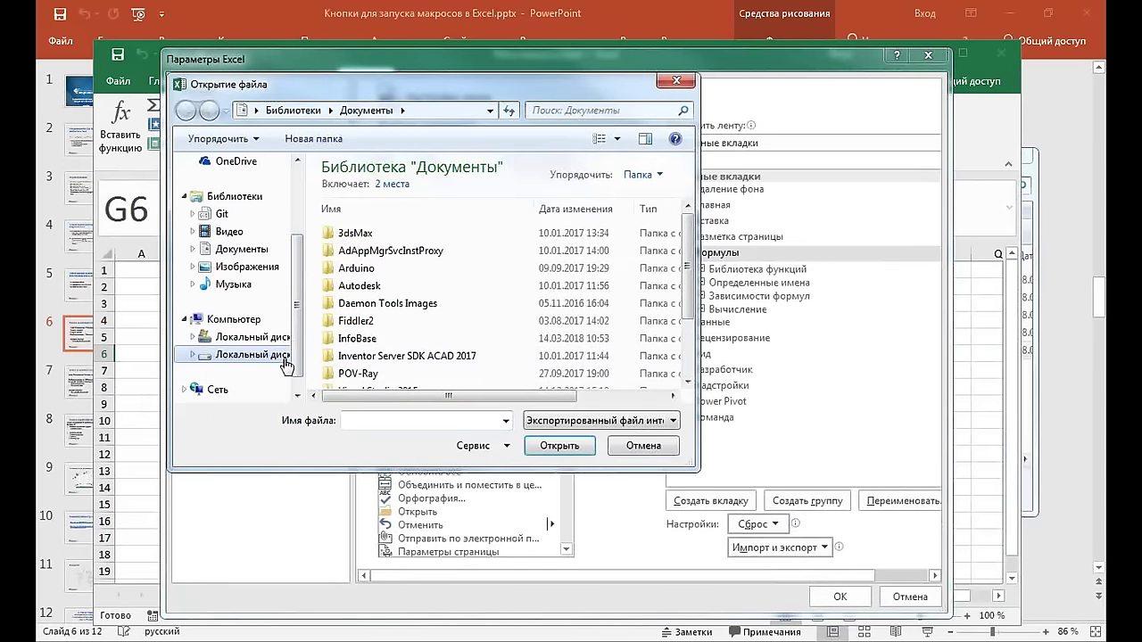
{"action": "scroll", "coordinate": [366, 273], "scroll_direction": "down", "scroll_amount": 1}
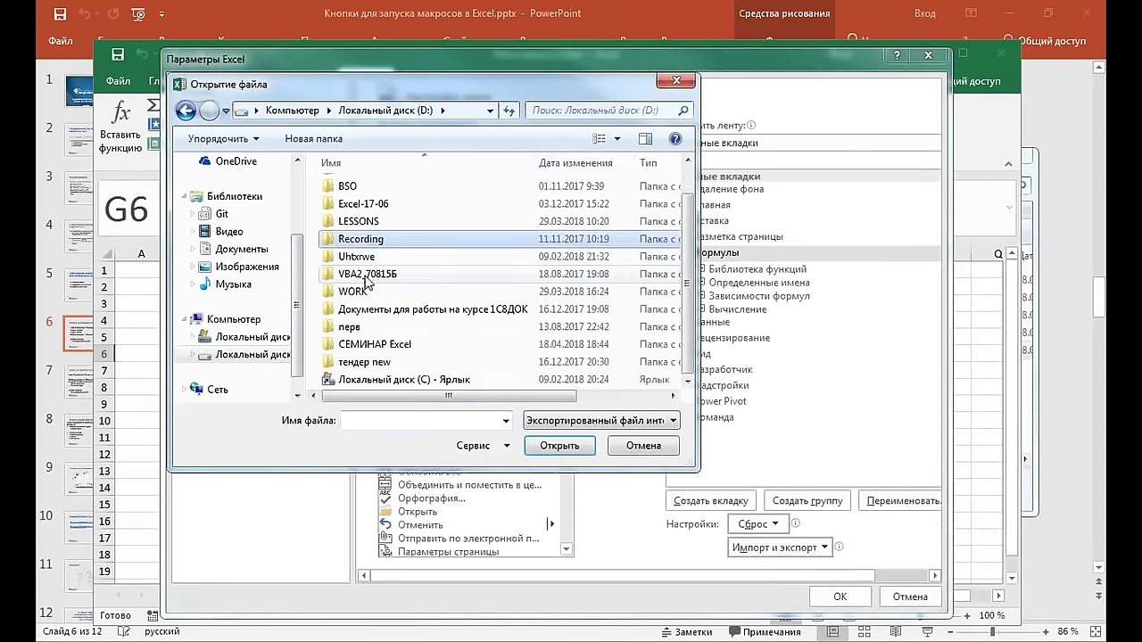
{"action": "double_click", "coordinate": [375, 345]}
{"action": "left_click", "coordinate": [392, 188]}
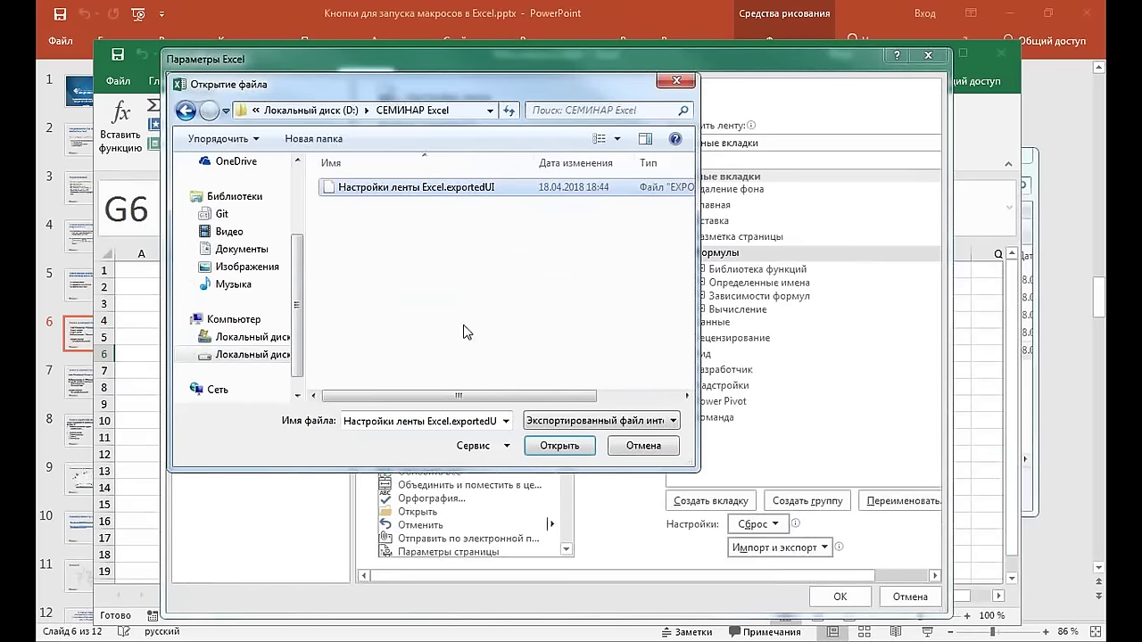
{"action": "left_click", "coordinate": [546, 446]}
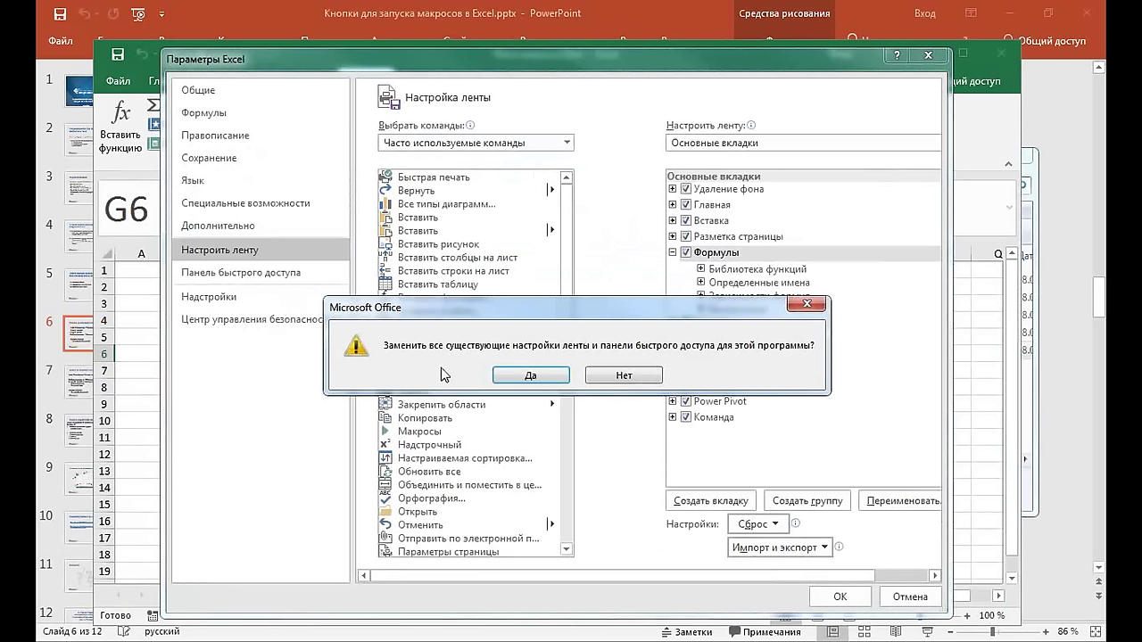
{"action": "left_click", "coordinate": [566, 382]}
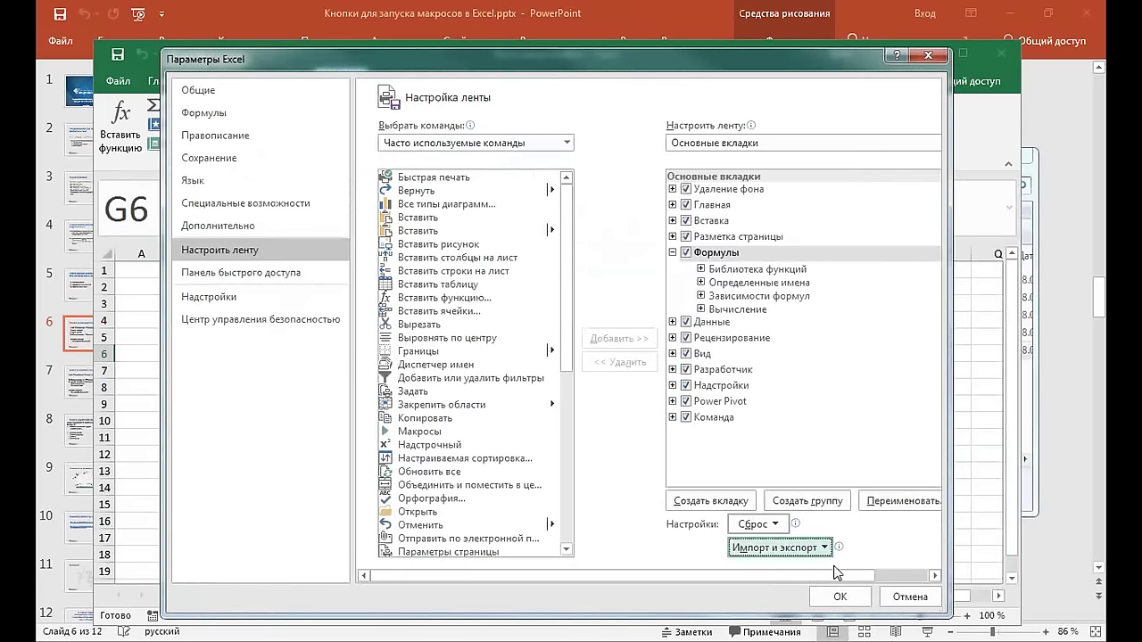
{"action": "left_click", "coordinate": [840, 596]}
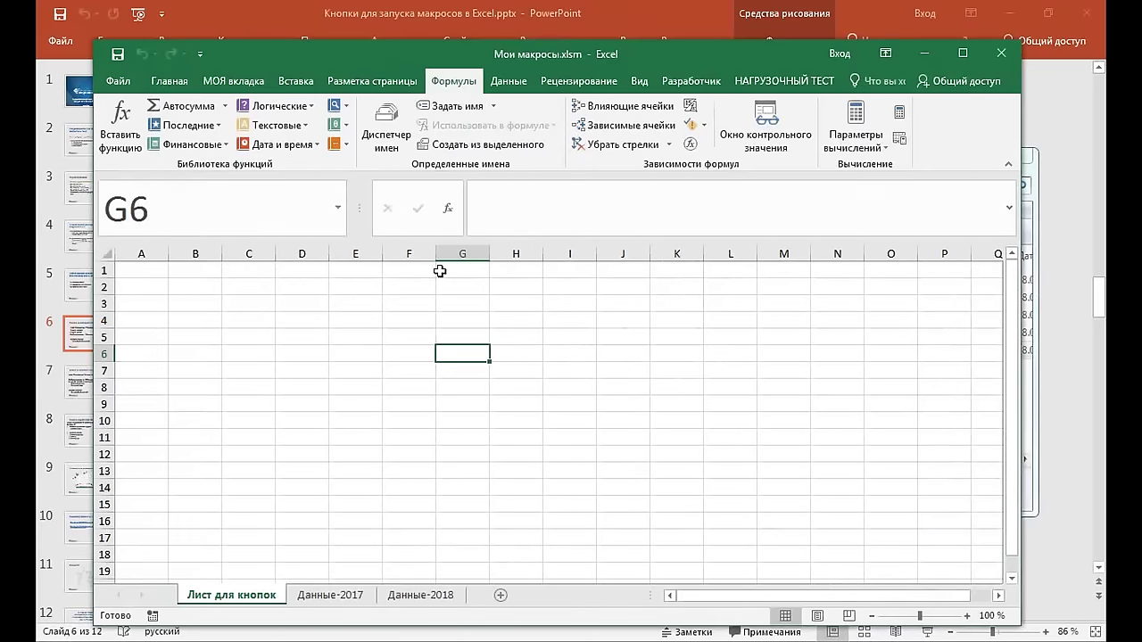
Test the Новый лист button on МОЯ вкладка, delete the added sheet, and return to PowerPoint
{"action": "left_click", "coordinate": [234, 81]}
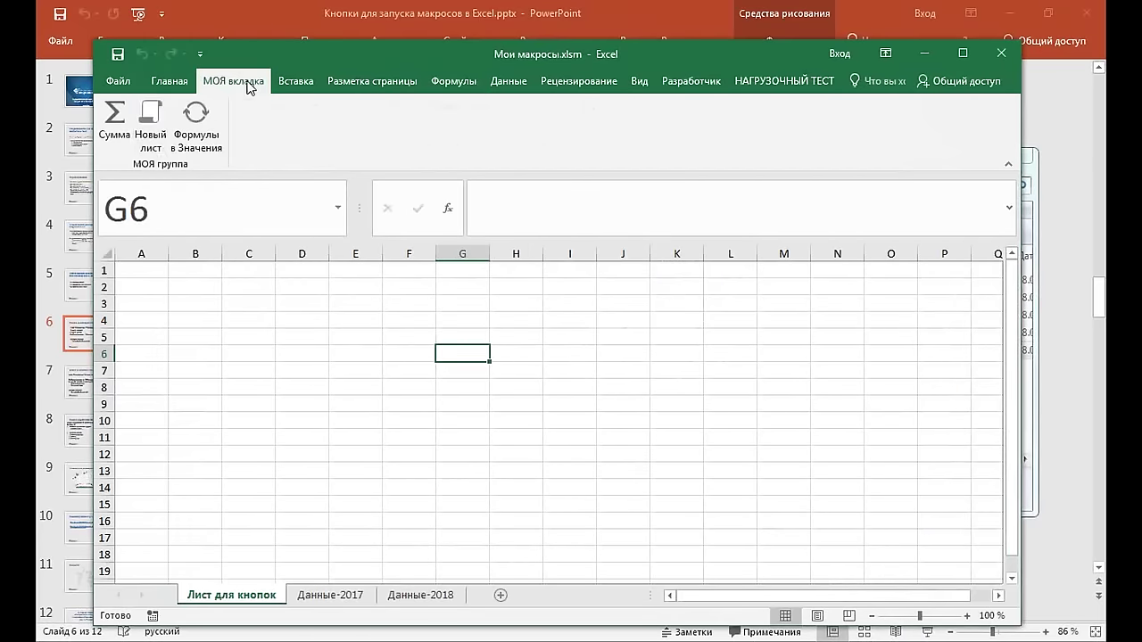
{"action": "left_click", "coordinate": [152, 123]}
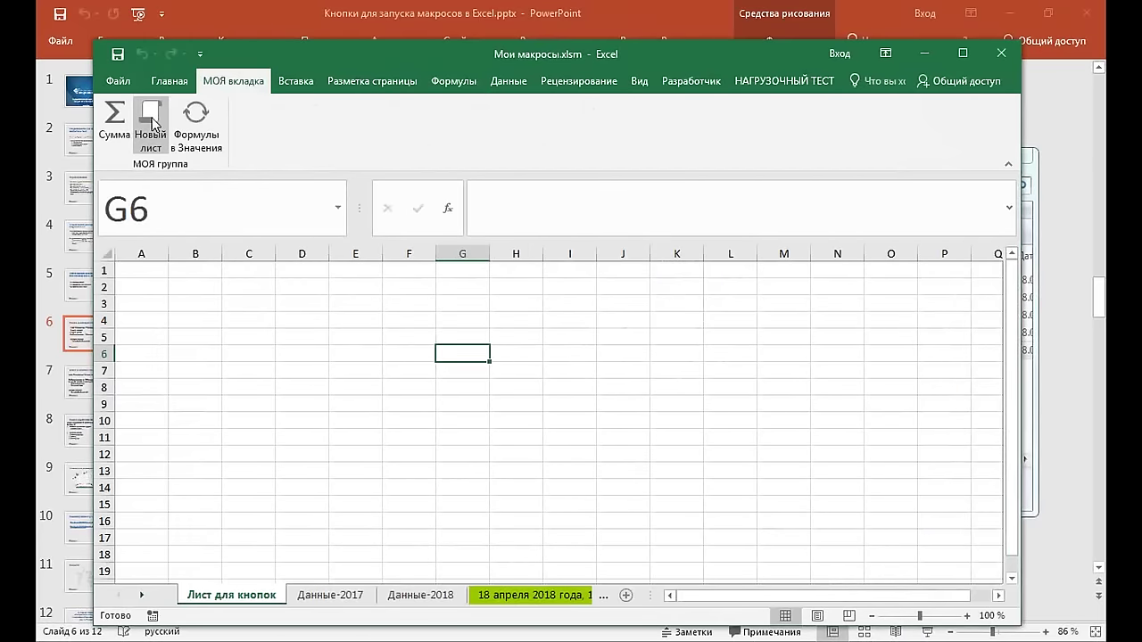
{"action": "right_click", "coordinate": [547, 598]}
{"action": "left_click", "coordinate": [590, 422]}
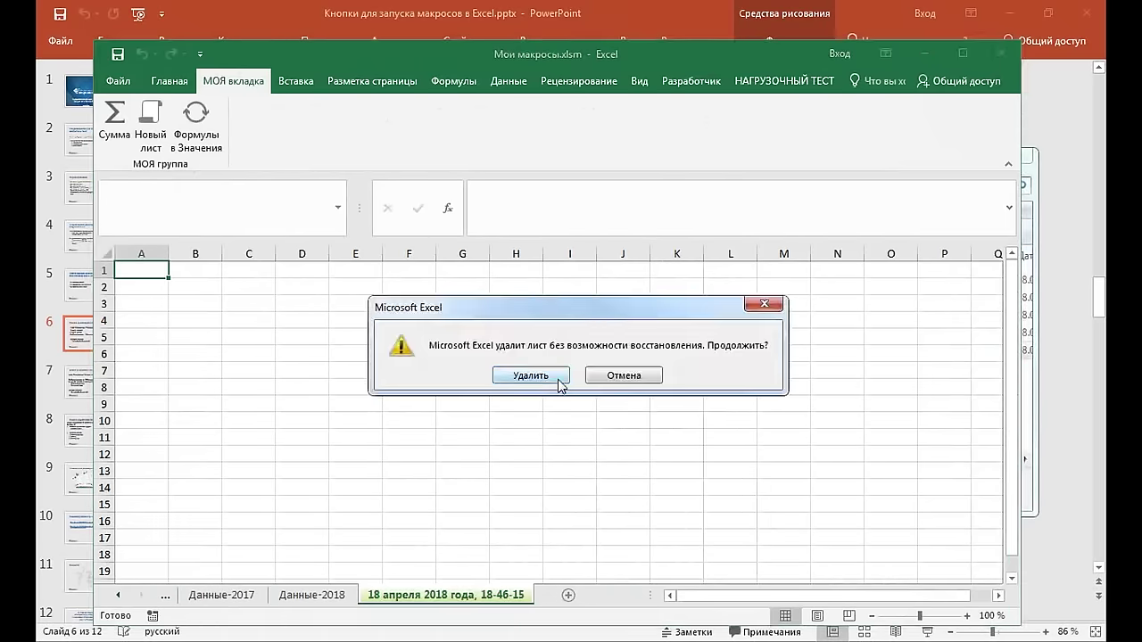
{"action": "left_click", "coordinate": [536, 378]}
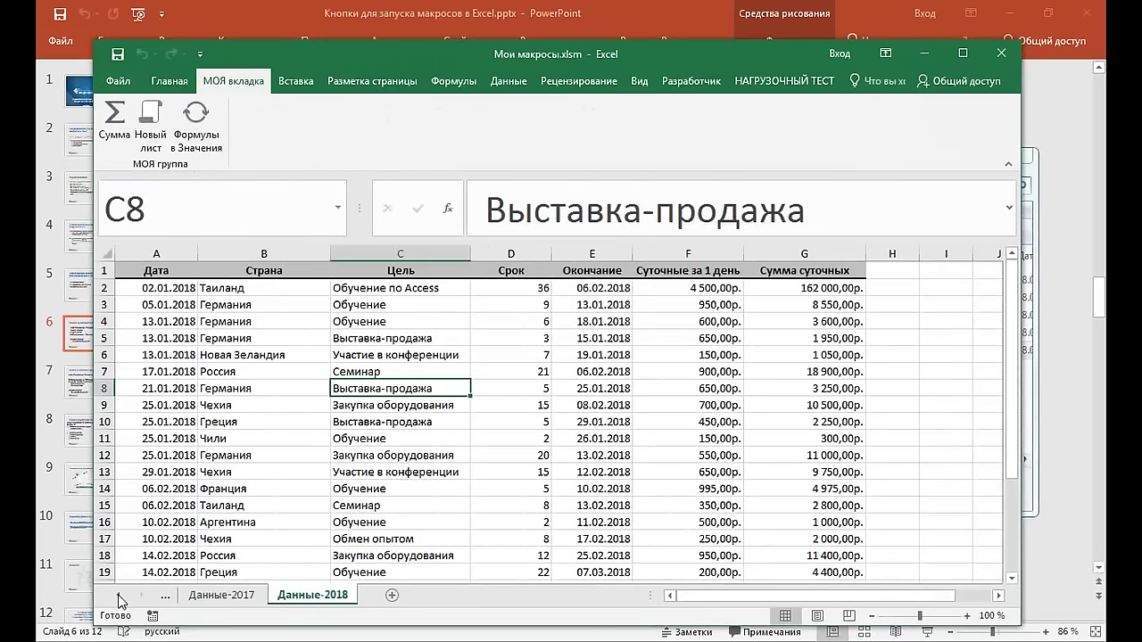
{"action": "left_click", "coordinate": [117, 594]}
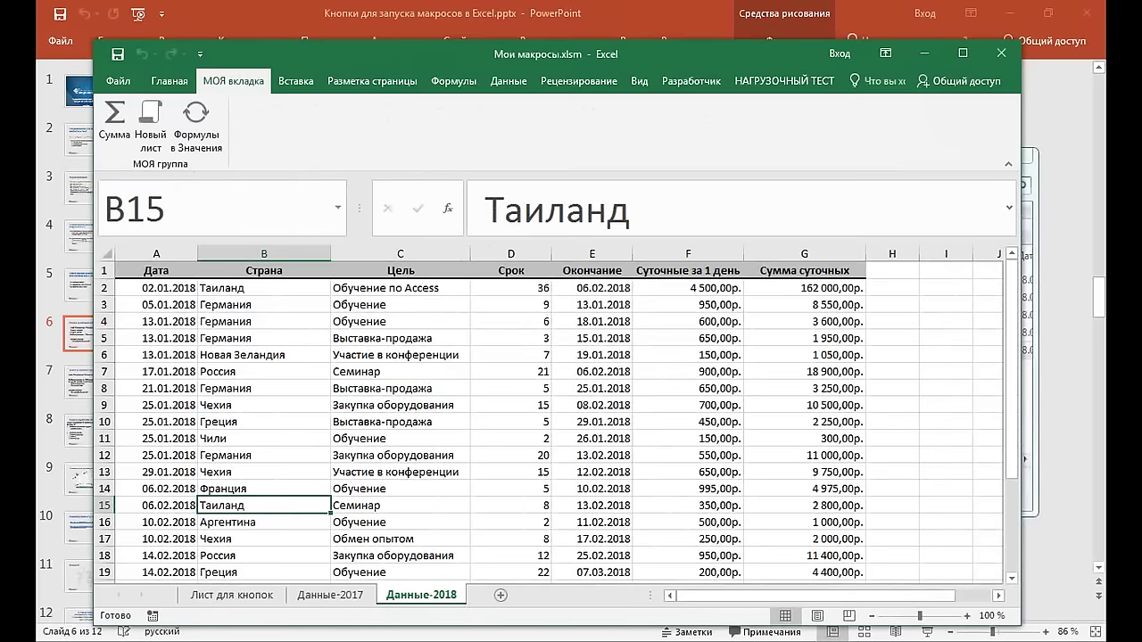
{"action": "key", "text": "alt+Tab"}
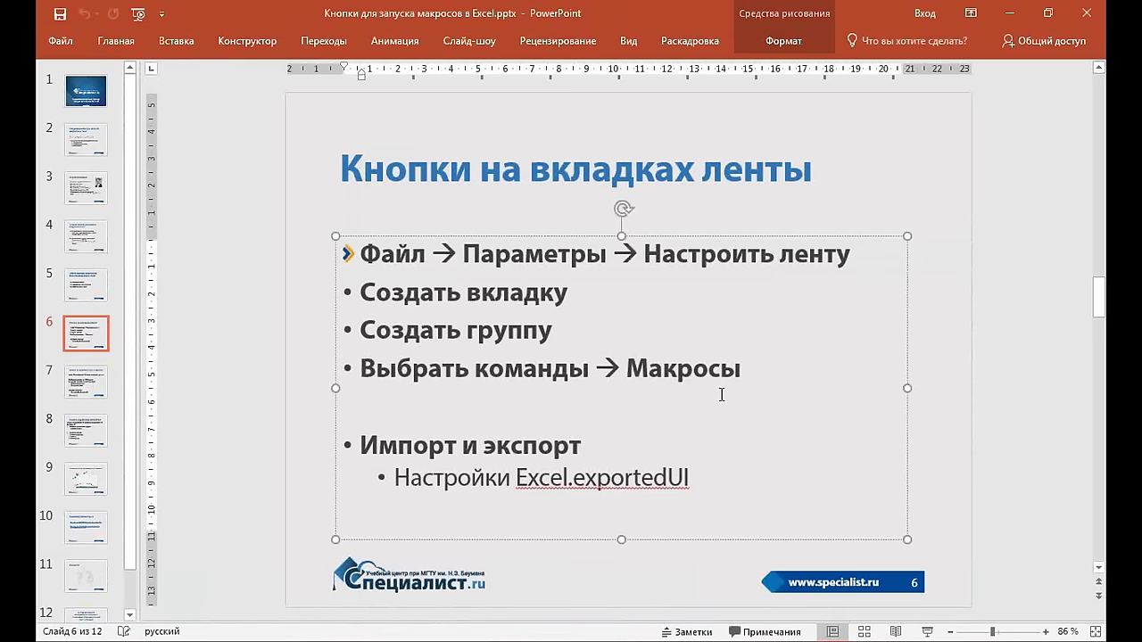
Go to slide 7 and highlight the Для всех документов and Для текущей книги lines
{"action": "left_click", "coordinate": [407, 174]}
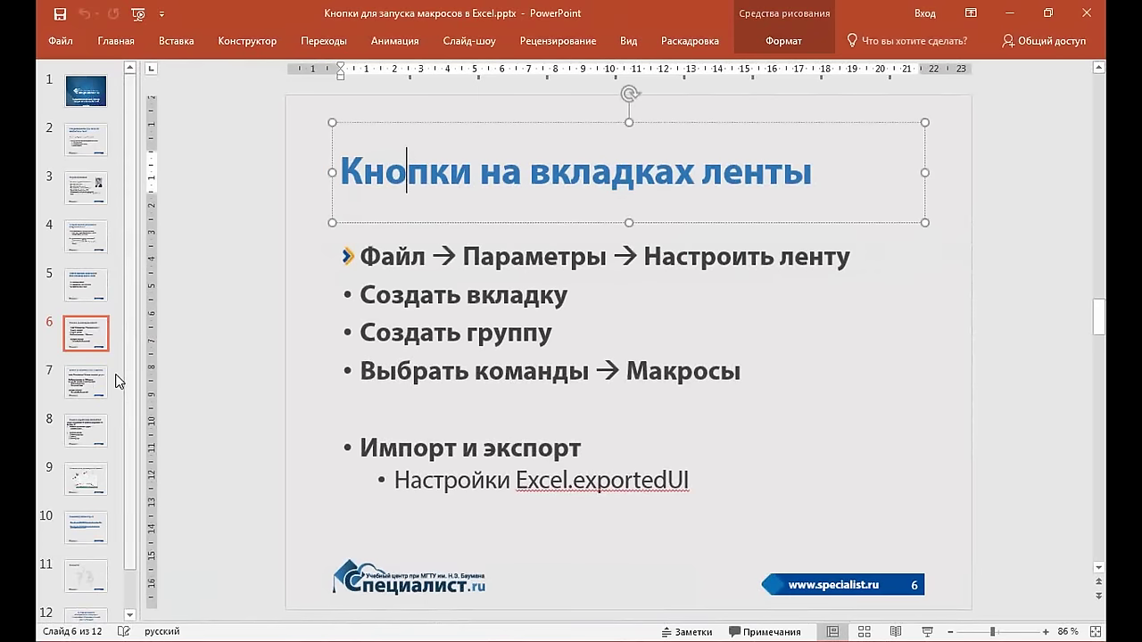
{"action": "left_click", "coordinate": [86, 384]}
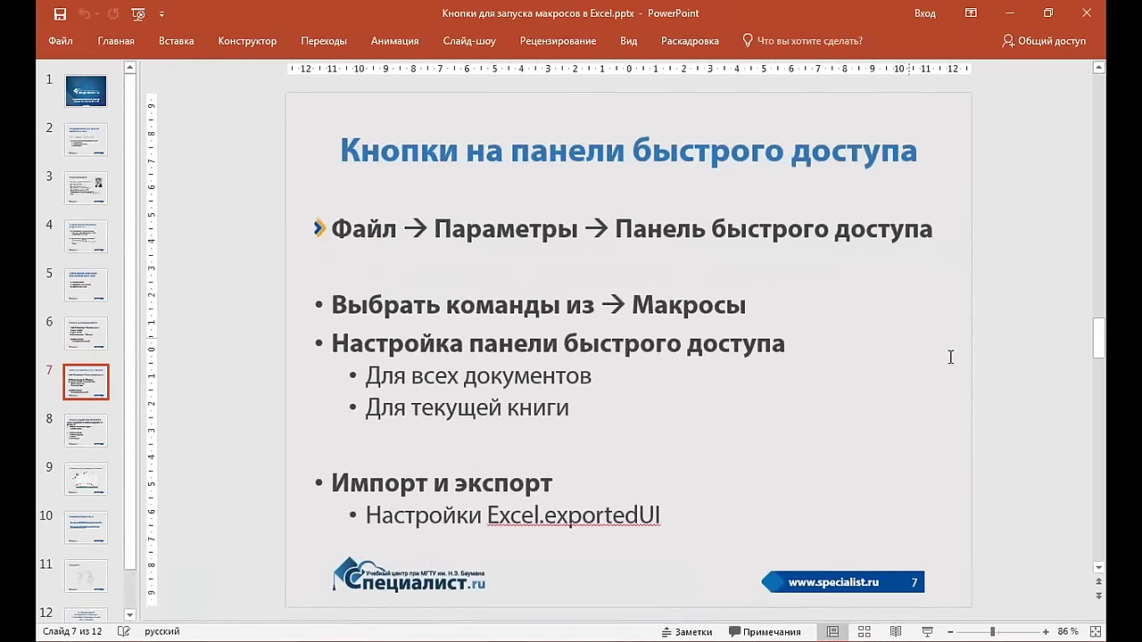
{"action": "left_click", "coordinate": [366, 379]}
{"action": "left_click_drag", "start_coordinate": [409, 382], "coordinate": [546, 395]}
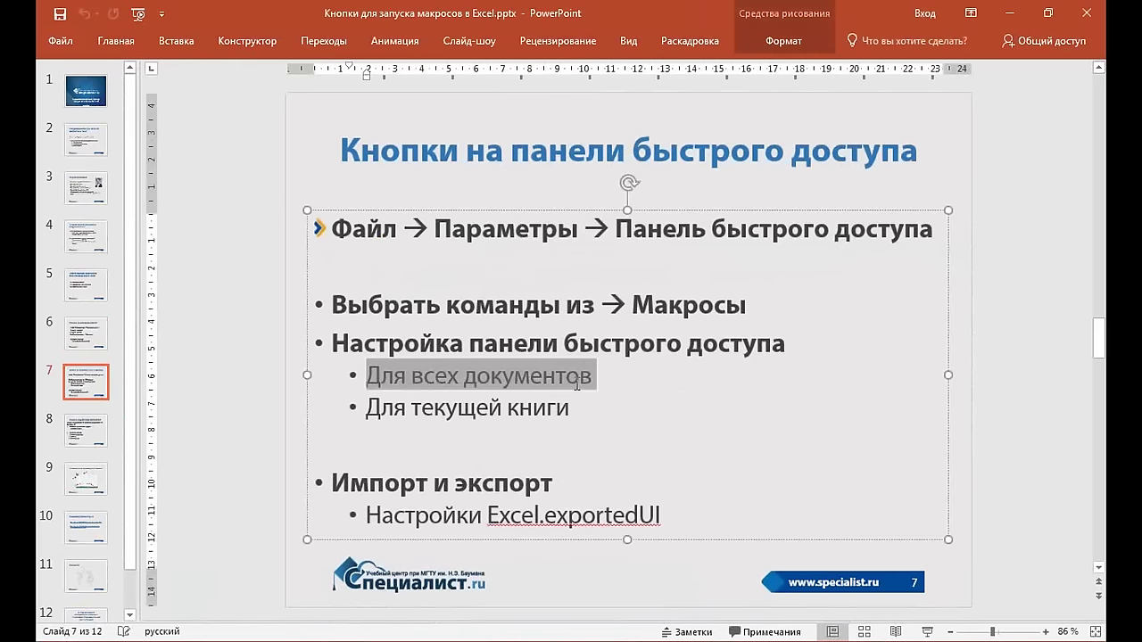
{"action": "left_click_drag", "start_coordinate": [371, 408], "coordinate": [549, 412]}
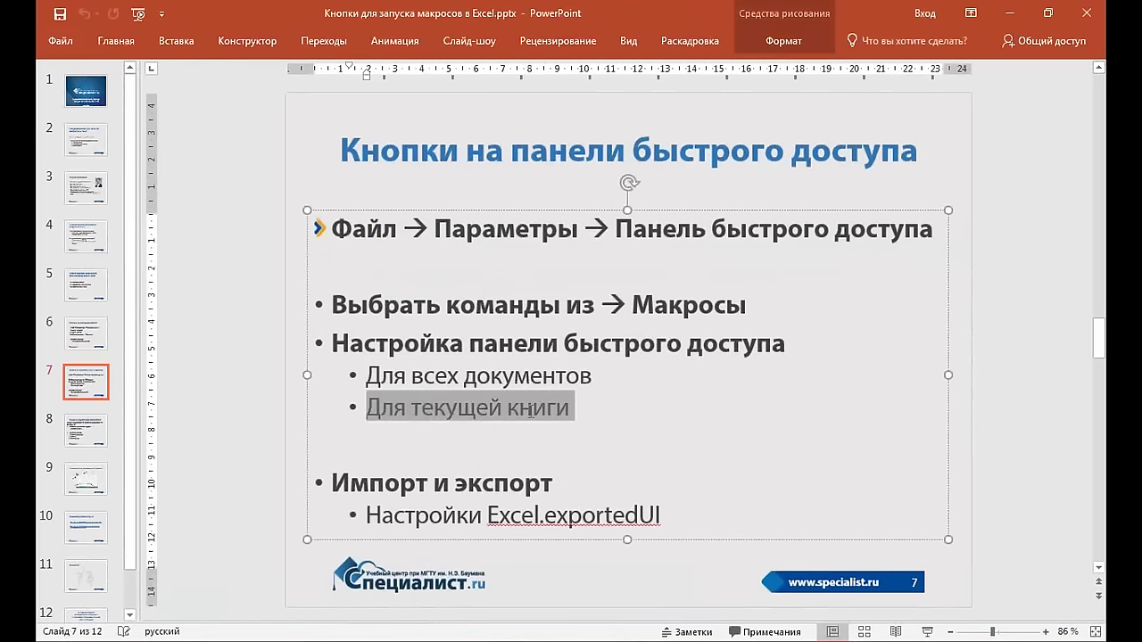
{"action": "left_click", "coordinate": [530, 376]}
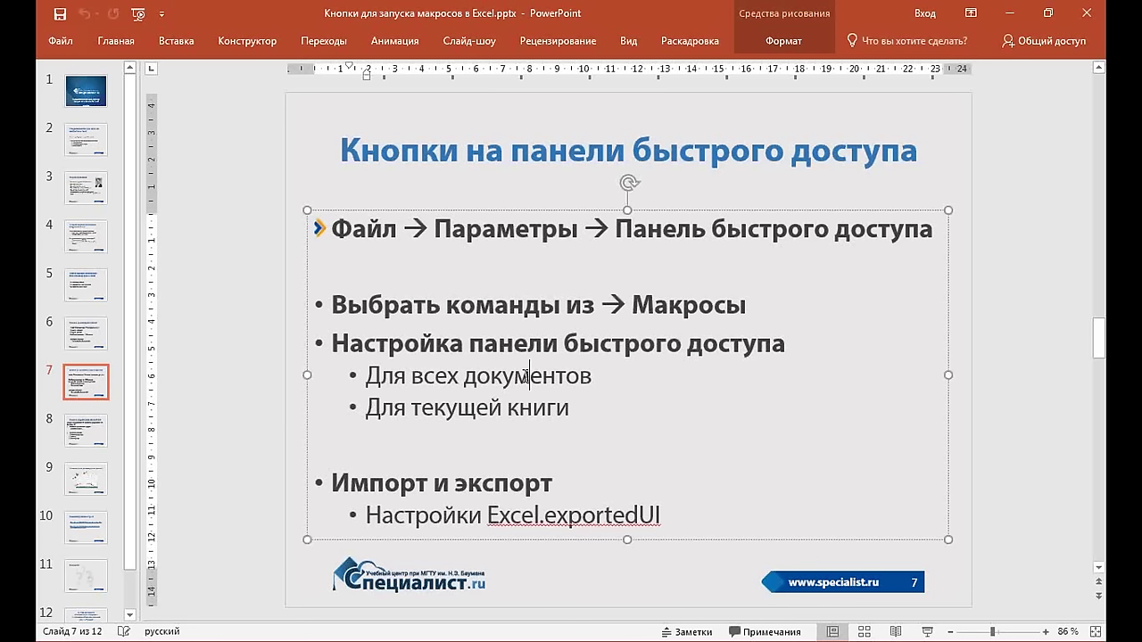
Highlight Для текущей книги and Для всех документов again, then return to Excel
{"action": "left_click", "coordinate": [432, 484]}
{"action": "left_click_drag", "start_coordinate": [366, 411], "coordinate": [574, 411]}
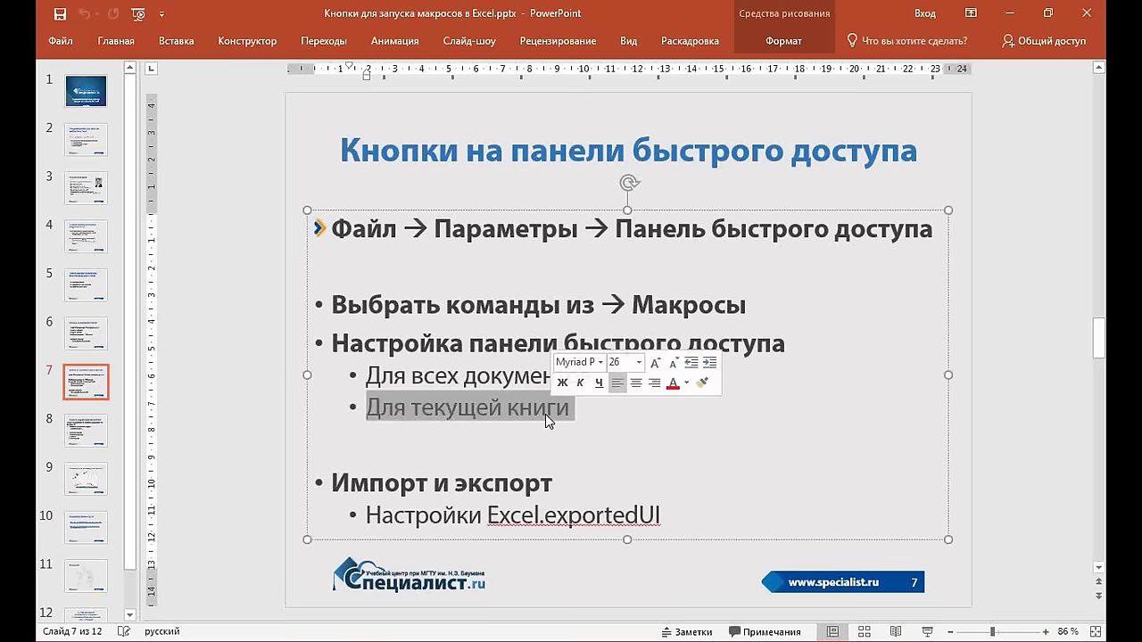
{"action": "left_click", "coordinate": [514, 344]}
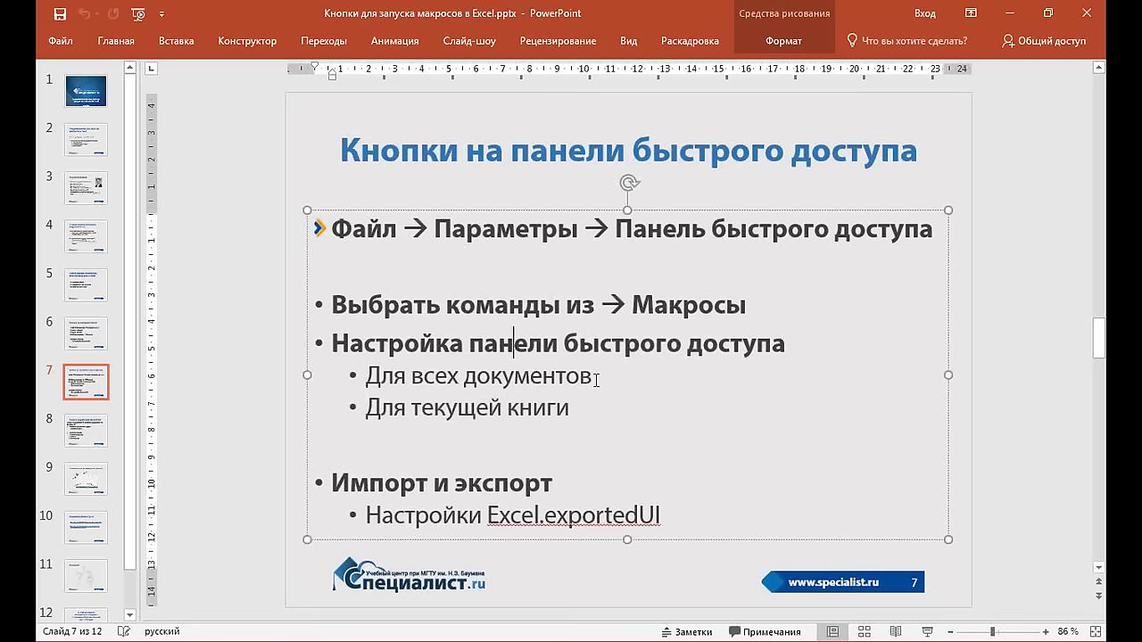
{"action": "left_click_drag", "start_coordinate": [596, 379], "coordinate": [366, 375]}
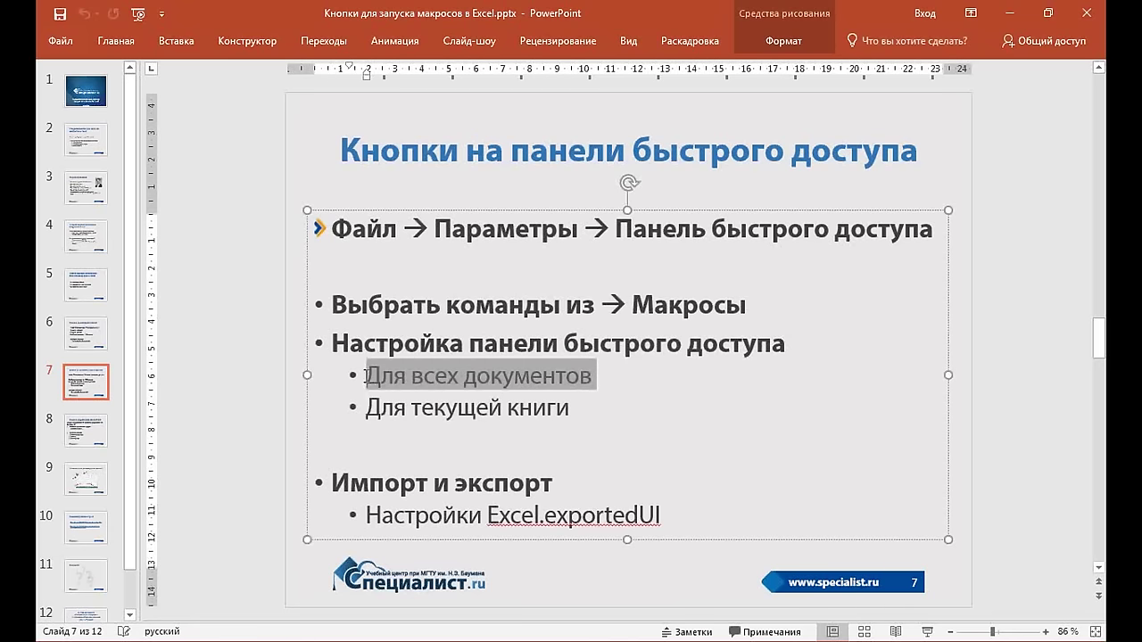
{"action": "left_click", "coordinate": [475, 409]}
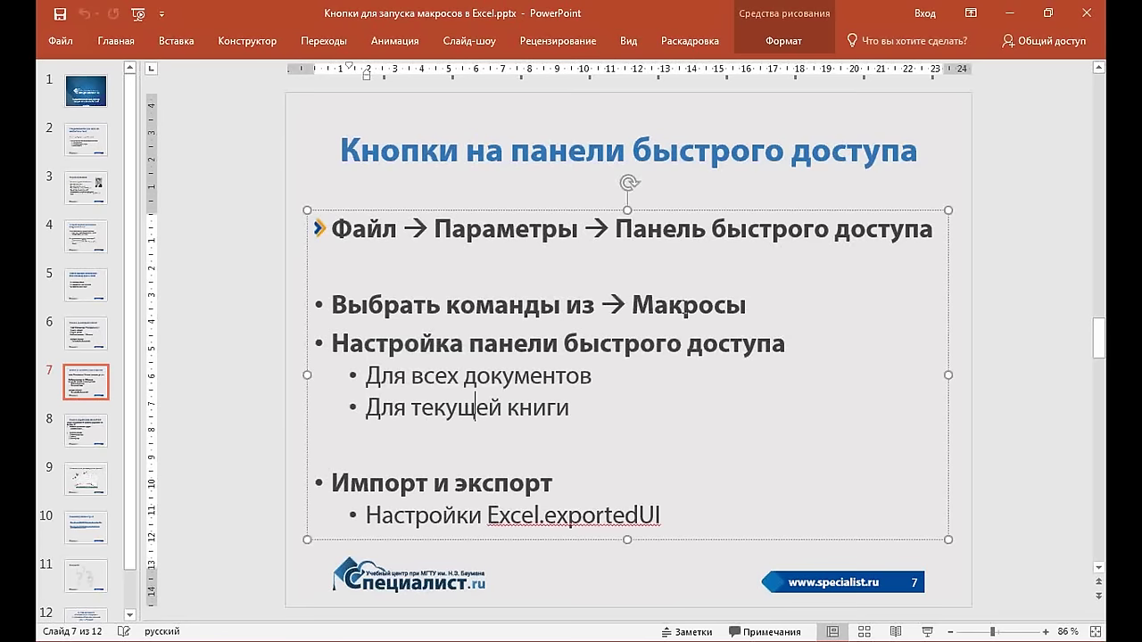
{"action": "key", "text": "alt+Tab"}
Switch to the Лист для кнопок sheet and open the Quick Access Toolbar page of Excel Options
{"action": "left_click", "coordinate": [461, 390]}
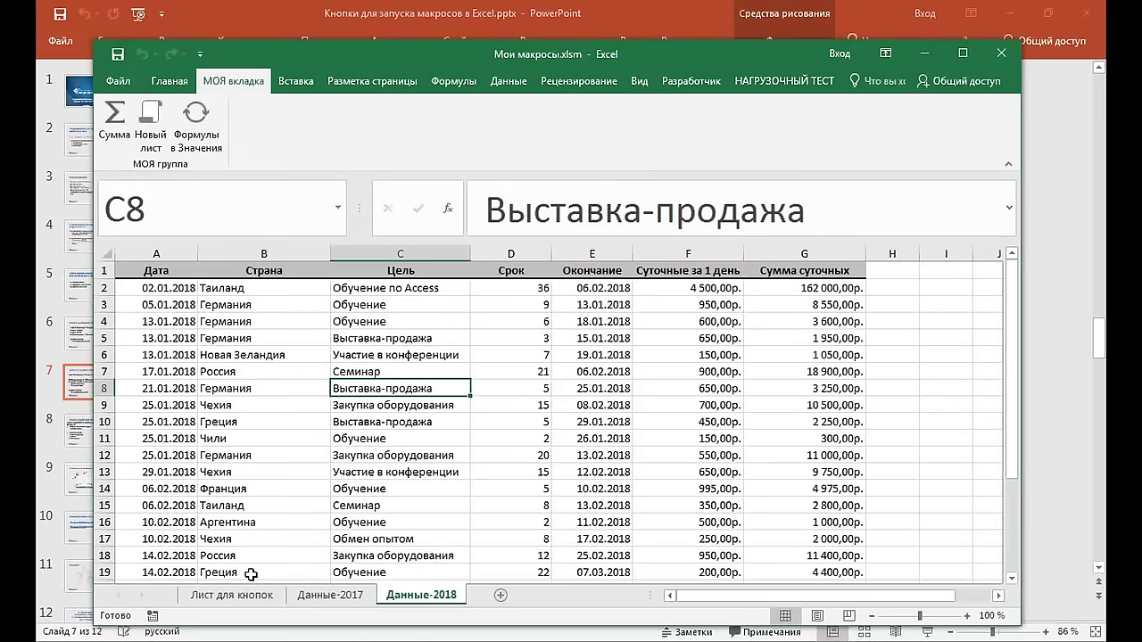
{"action": "left_click", "coordinate": [241, 596]}
{"action": "left_click", "coordinate": [306, 428]}
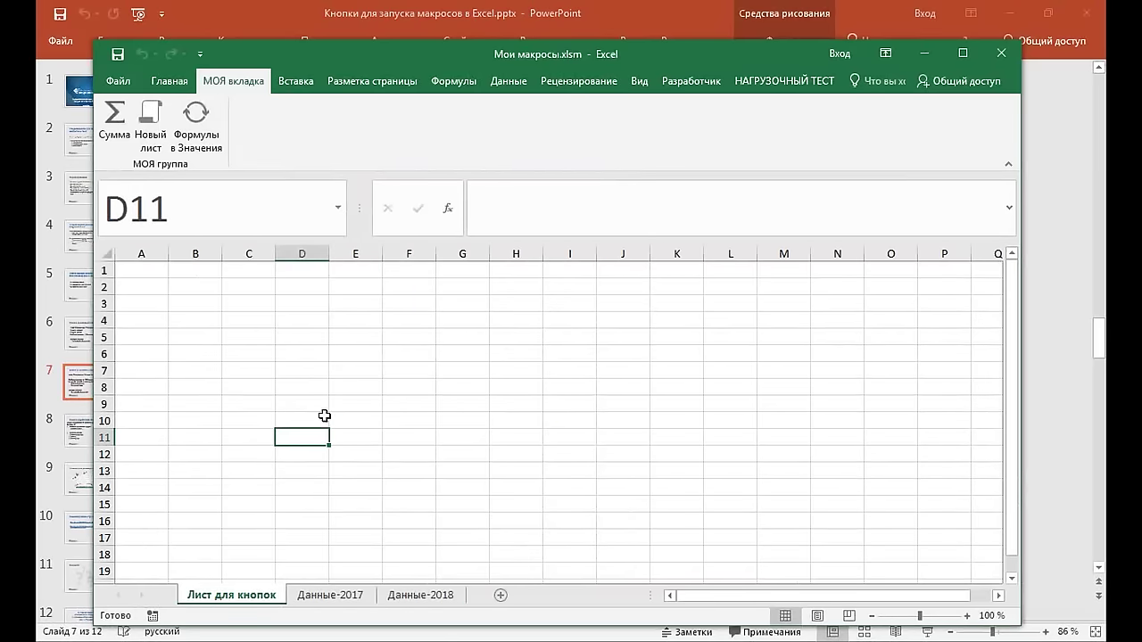
{"action": "left_click", "coordinate": [332, 354]}
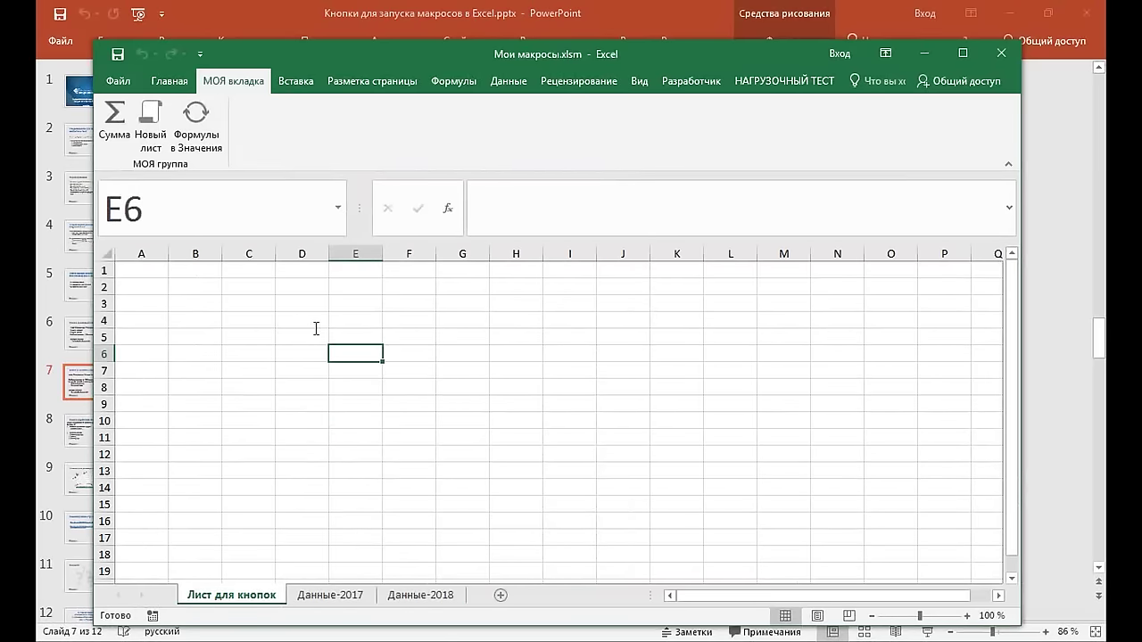
{"action": "left_click", "coordinate": [122, 82]}
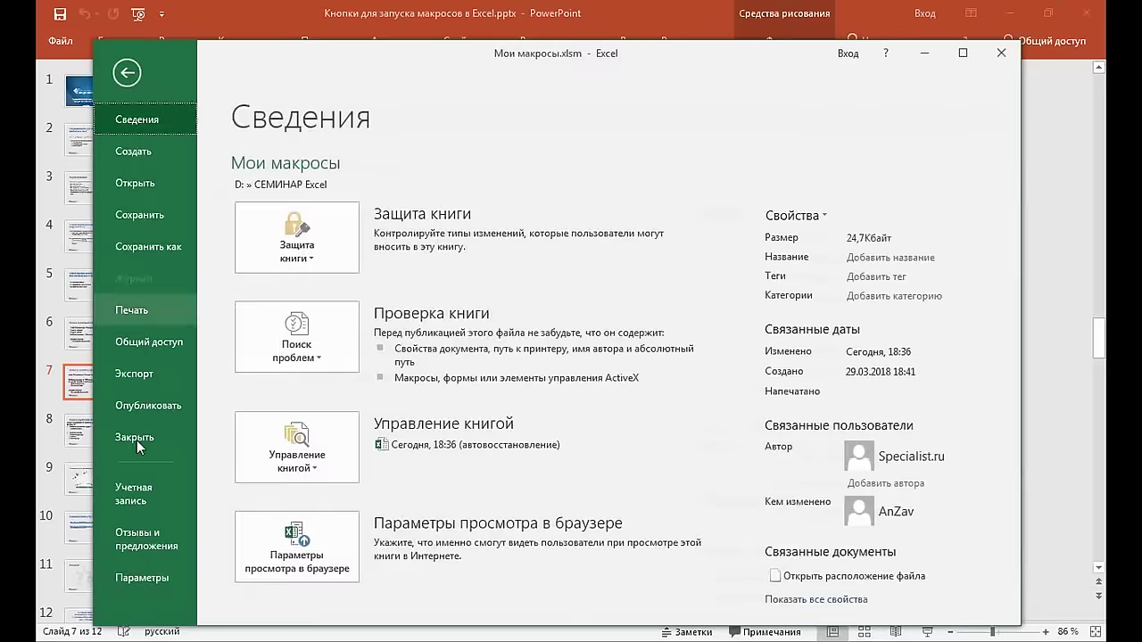
{"action": "left_click", "coordinate": [145, 589]}
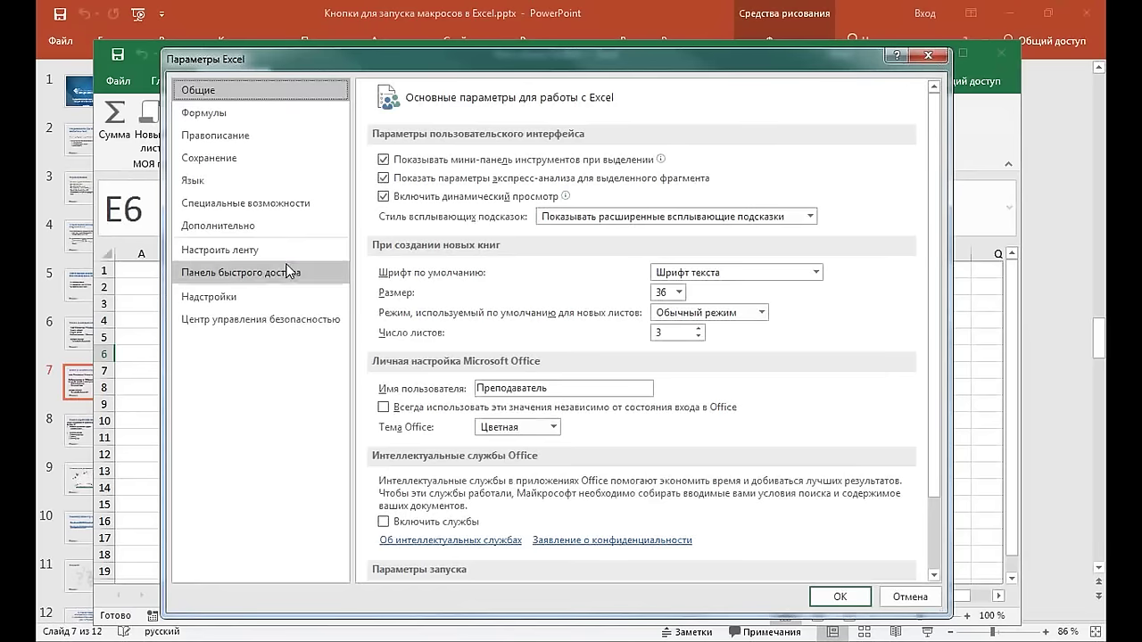
{"action": "left_click", "coordinate": [229, 278]}
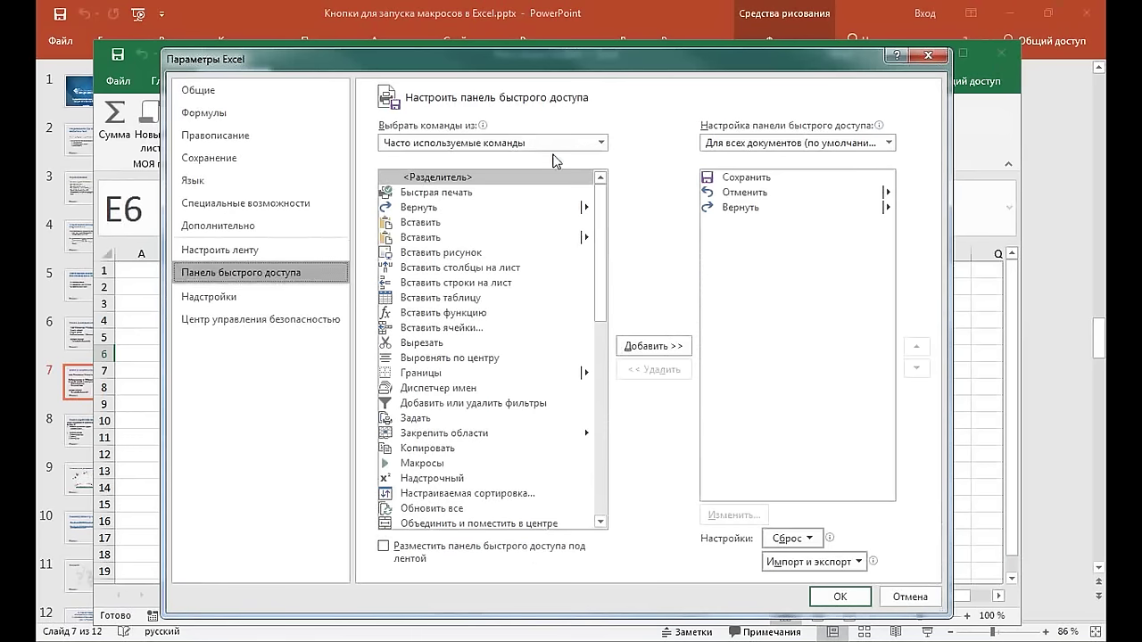
List Макросы, keep the toolbar scope for all documents, and add ЗаменаФормулНаЗначения
{"action": "mouse_move", "coordinate": [603, 314]}
{"action": "left_mouse_down"}
{"action": "mouse_move", "coordinate": [605, 430]}
{"action": "mouse_move", "coordinate": [614, 232]}
{"action": "left_mouse_up"}
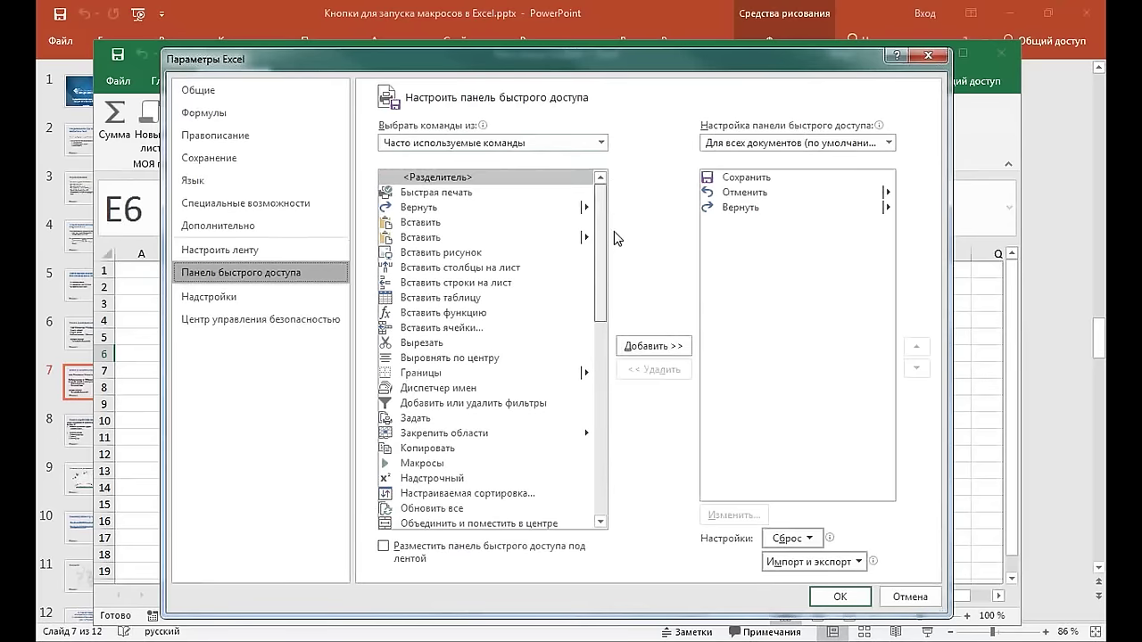
{"action": "left_click", "coordinate": [602, 144]}
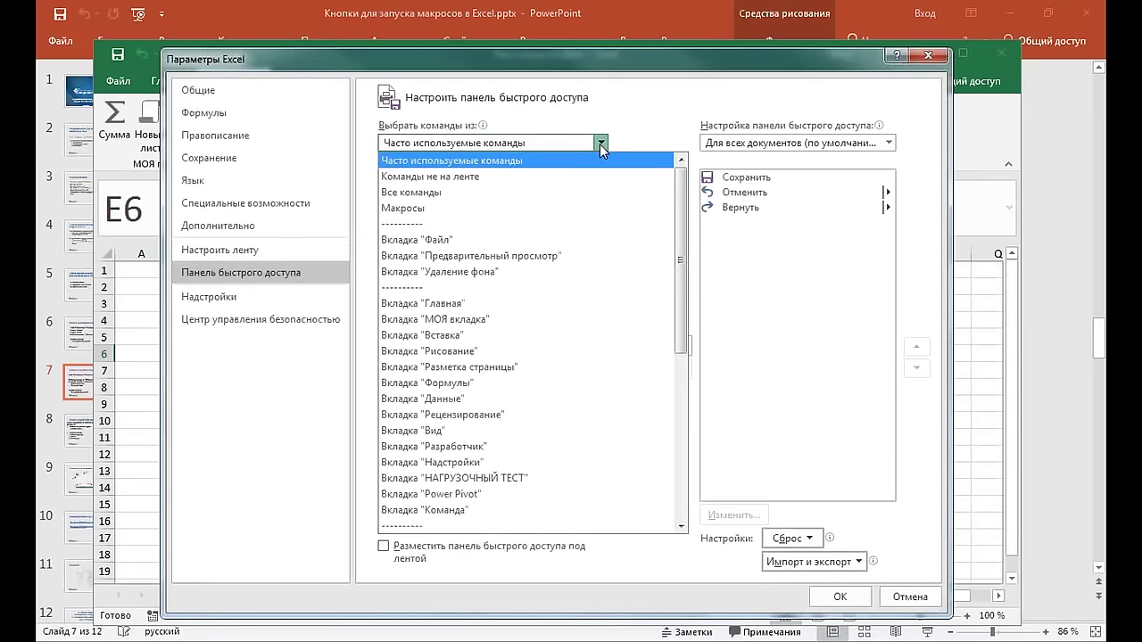
{"action": "left_click", "coordinate": [455, 215]}
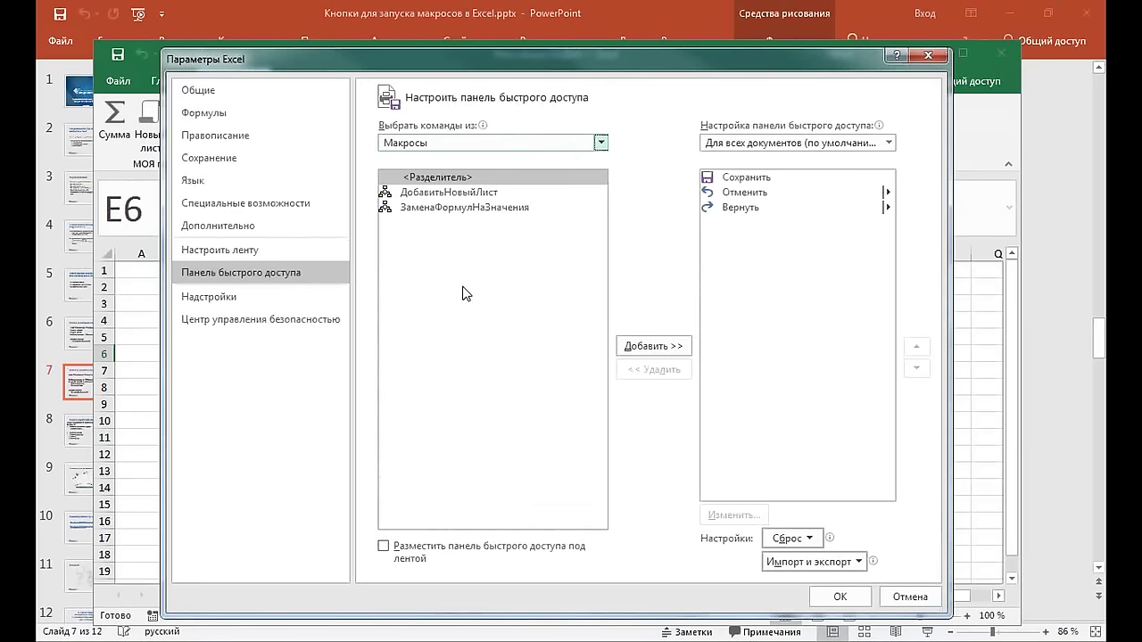
{"action": "left_click", "coordinate": [888, 144]}
{"action": "left_click", "coordinate": [890, 145]}
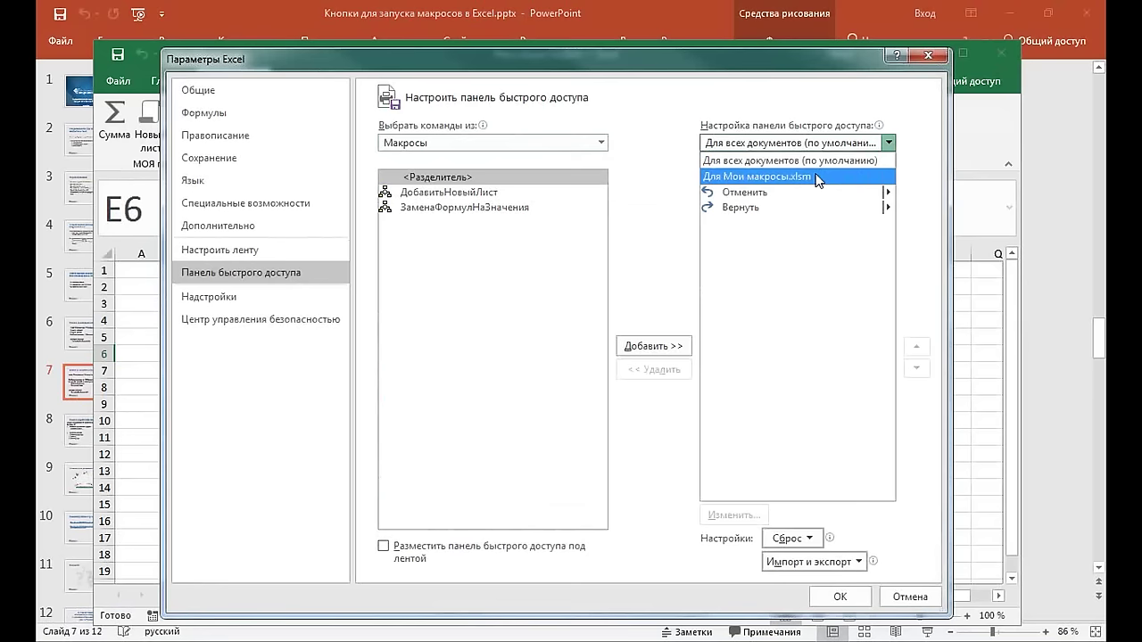
{"action": "left_click", "coordinate": [814, 162]}
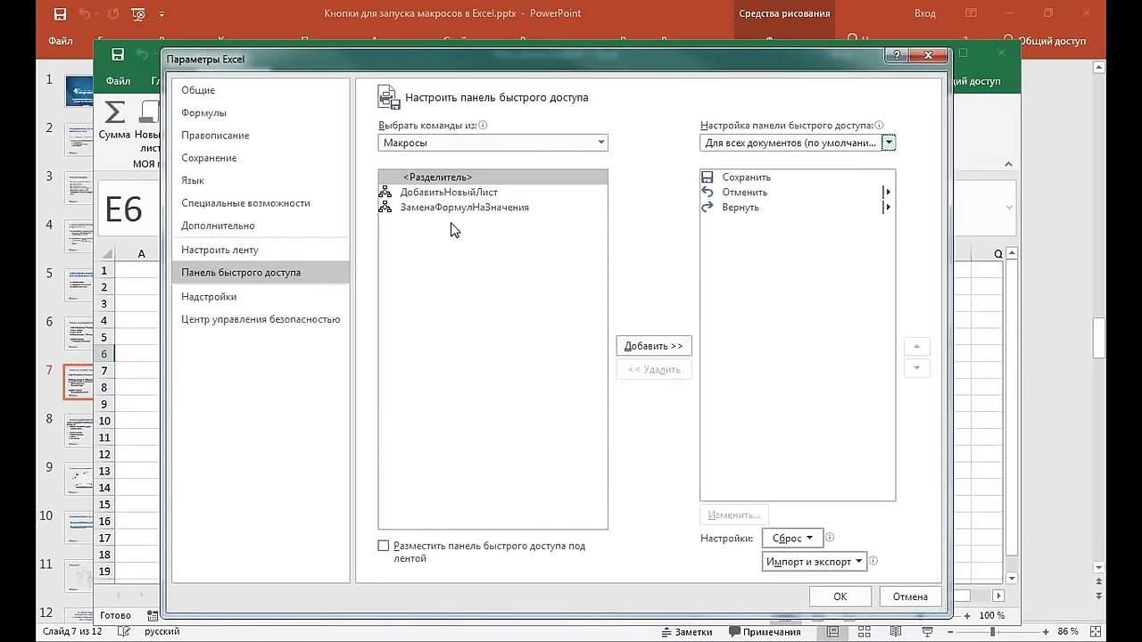
{"action": "left_click", "coordinate": [442, 210]}
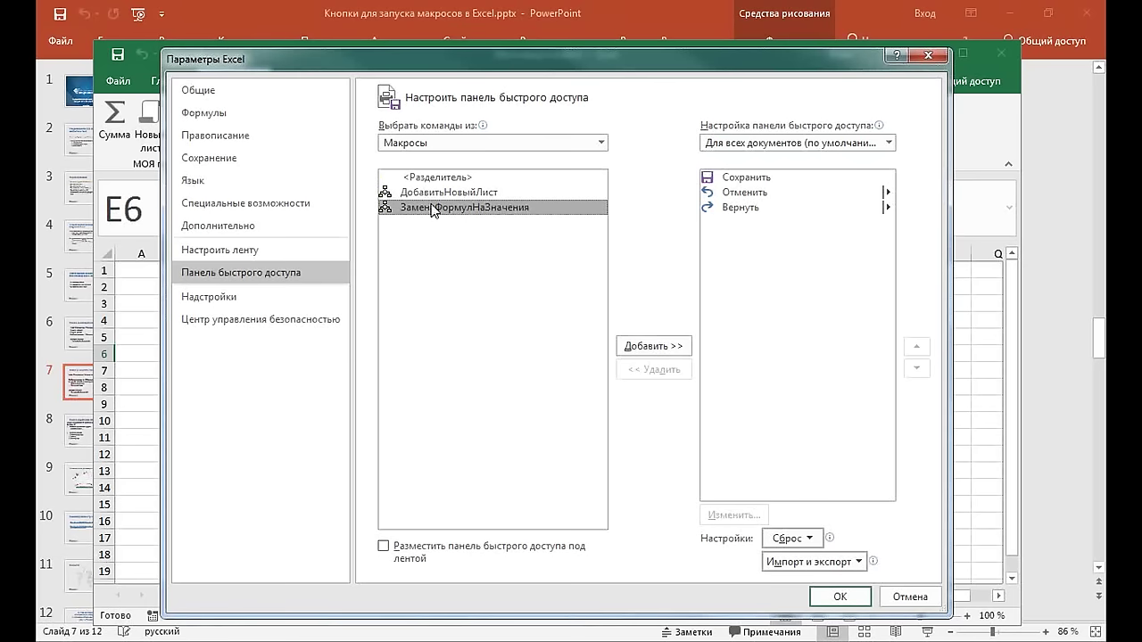
{"action": "left_click", "coordinate": [642, 346]}
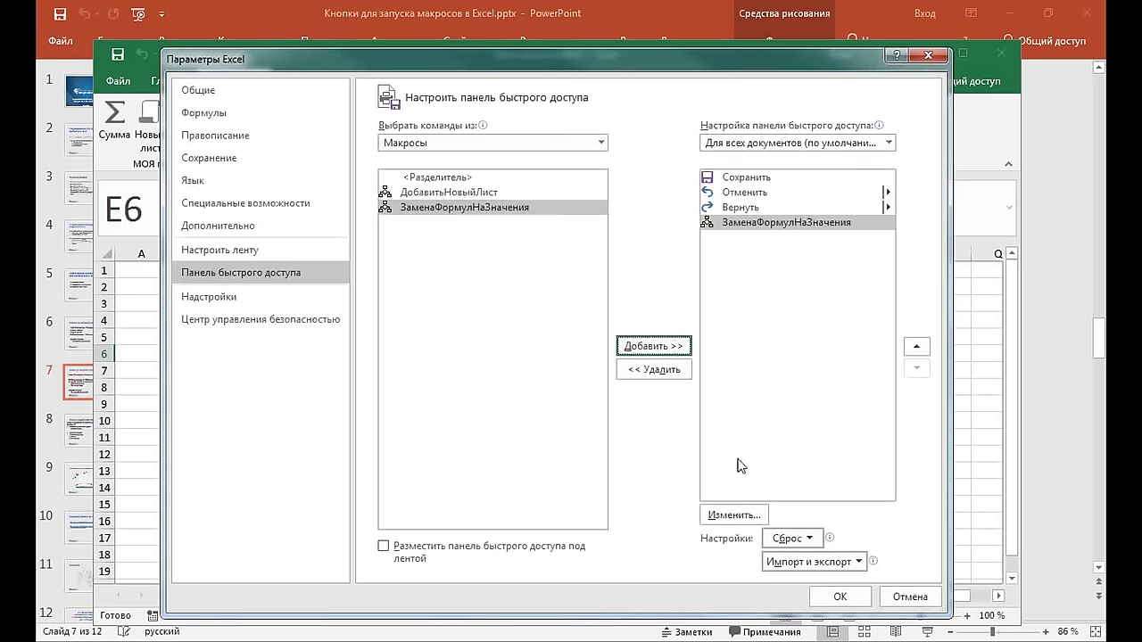
Give the ЗаменаФормулНаЗначения button a new icon and the display name 'Замена Формул на значения'
{"action": "left_click", "coordinate": [728, 517]}
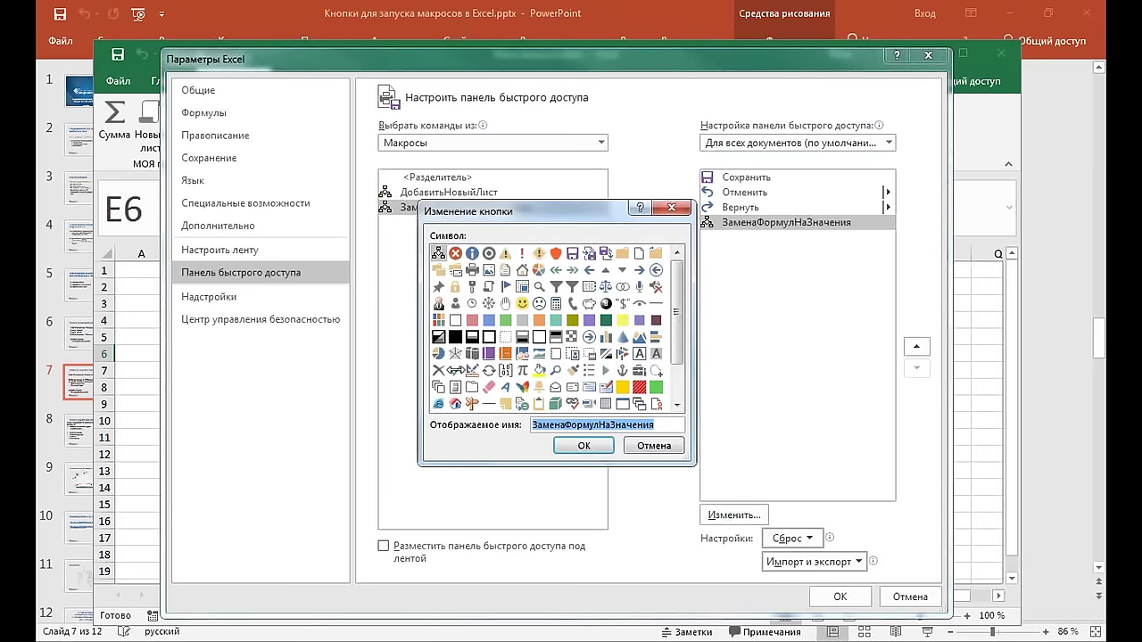
{"action": "left_click", "coordinate": [488, 370]}
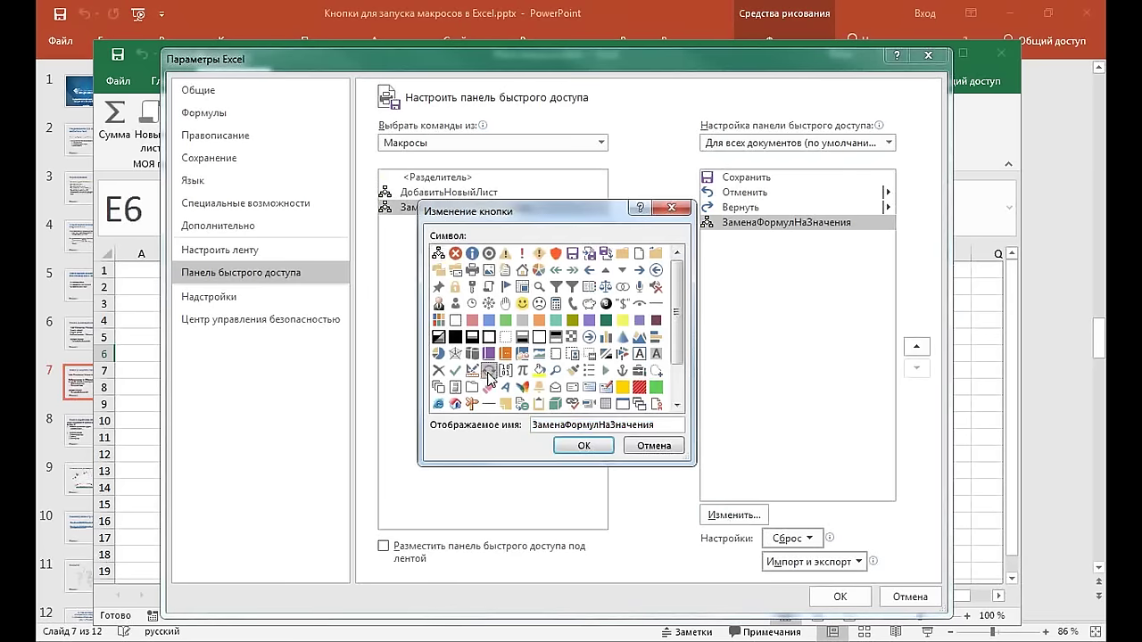
{"action": "left_click", "coordinate": [564, 425]}
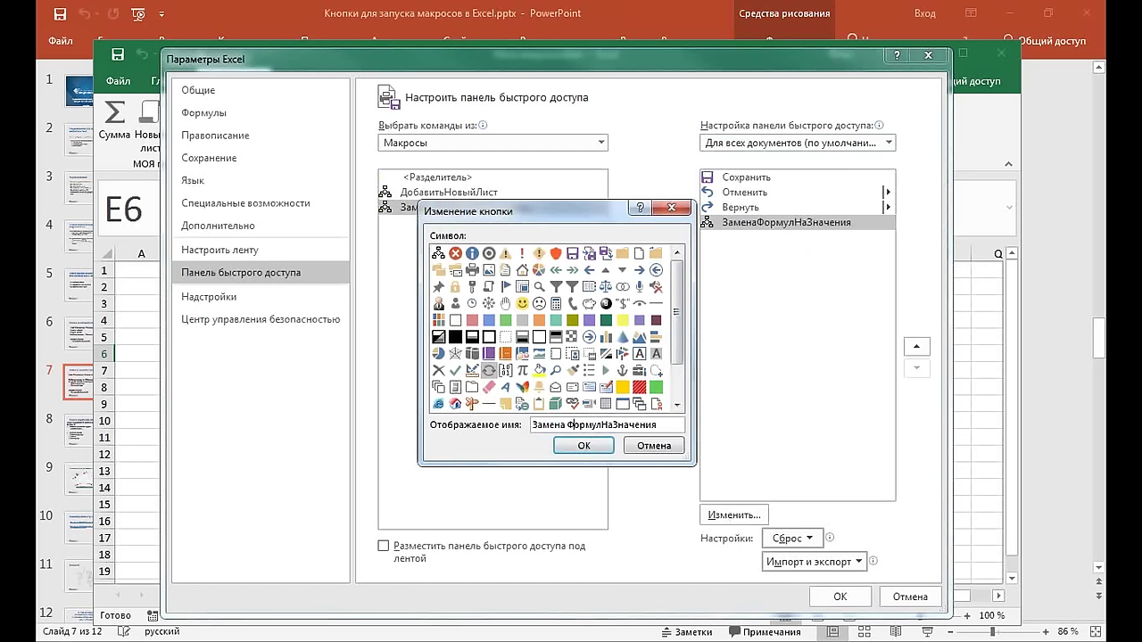
{"action": "left_click", "coordinate": [600, 425]}
{"action": "key", "text": "Delete"}
{"action": "type", "text": "н"}
{"action": "key", "text": "Right"}
{"action": "key", "text": "Delete"}
{"action": "type", "text": "з"}
{"action": "left_click", "coordinate": [582, 443]}
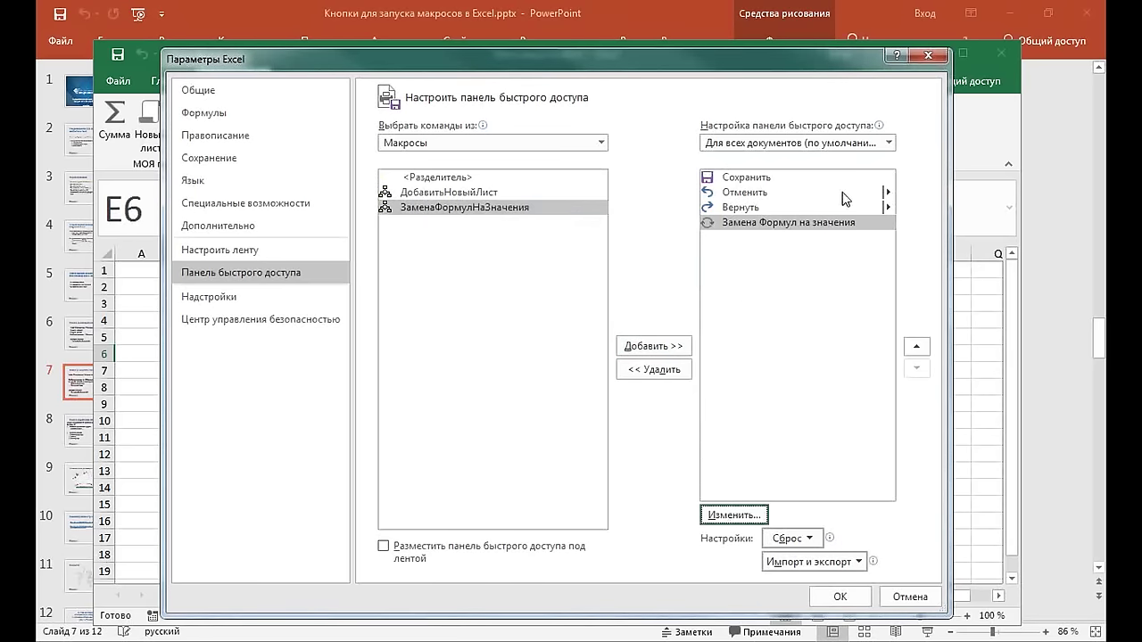
Switch the quick access toolbar customization scope to Для Мои макросы.xlsm
{"action": "left_click", "coordinate": [889, 143]}
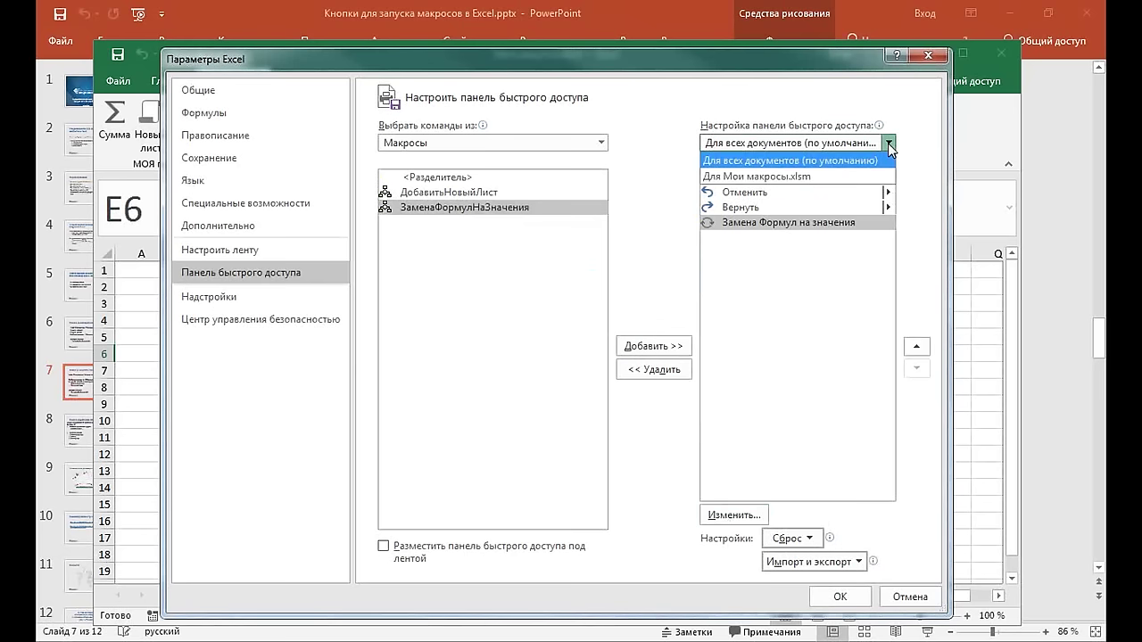
{"action": "left_click", "coordinate": [889, 145]}
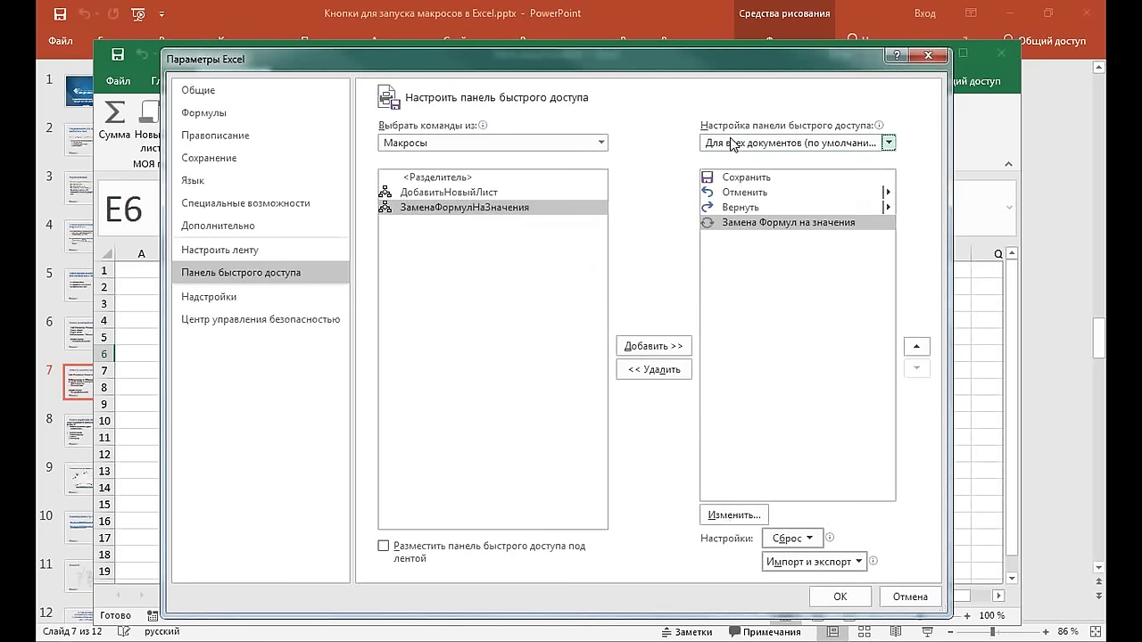
{"action": "left_click", "coordinate": [888, 144]}
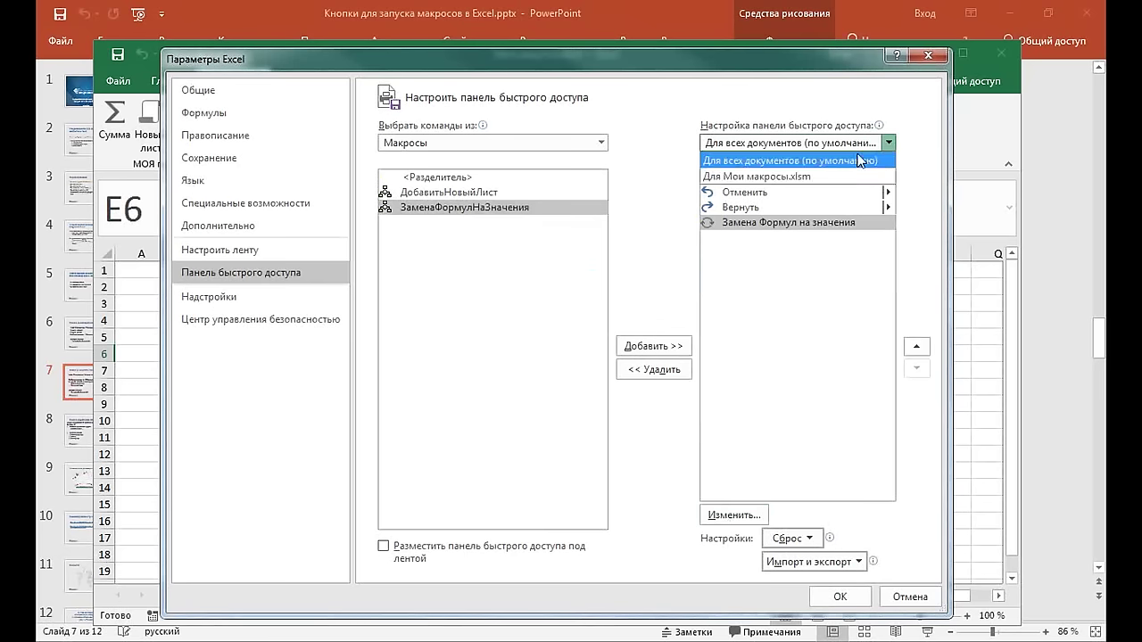
{"action": "left_click", "coordinate": [809, 177]}
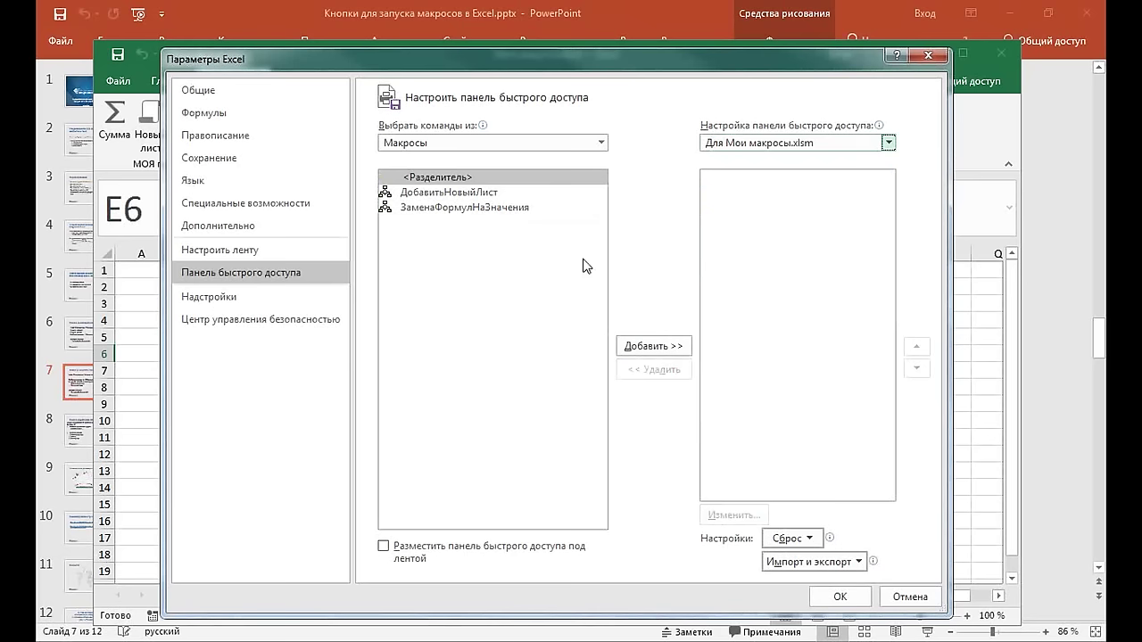
Add a <Разделитель> separator and the ДобавитьНовыйЛист macro to the workbook's toolbar
{"action": "left_click", "coordinate": [427, 180]}
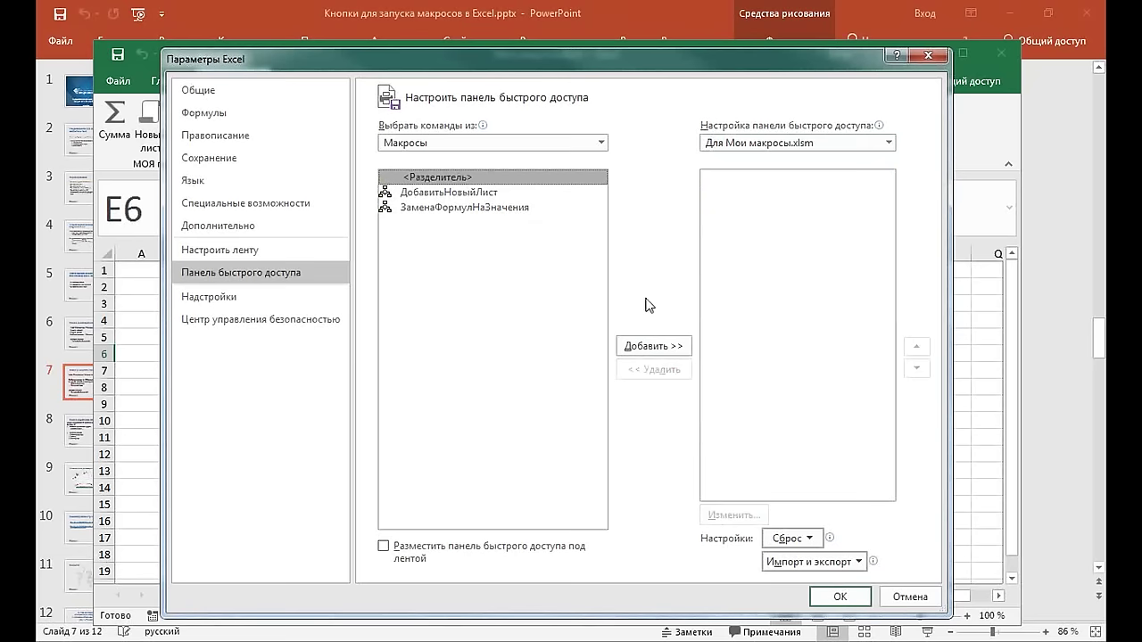
{"action": "left_click", "coordinate": [656, 348]}
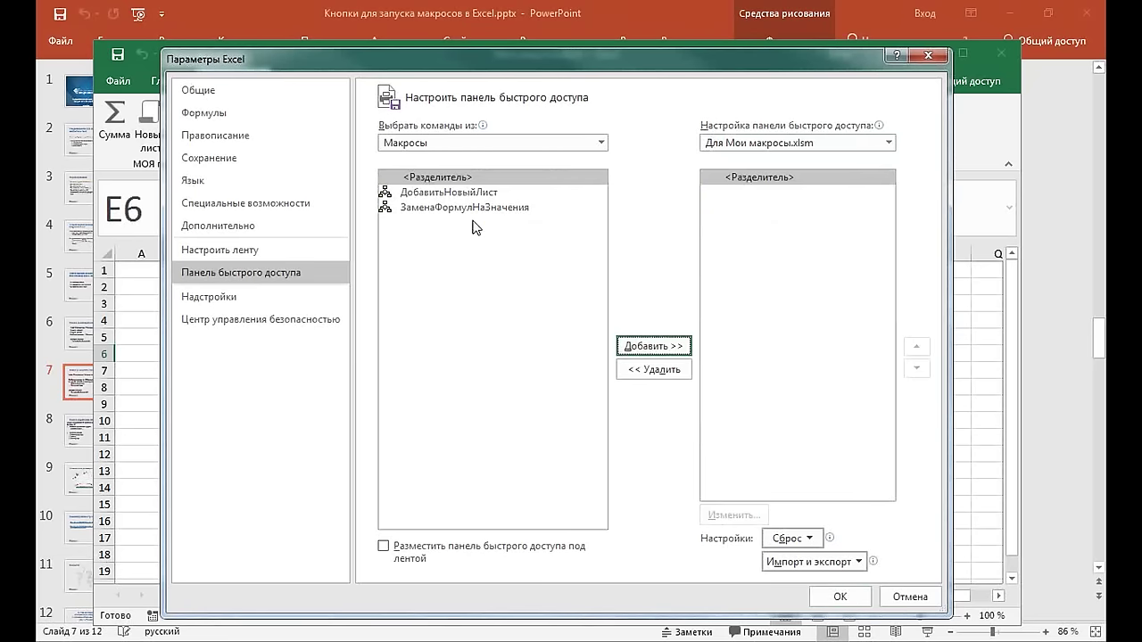
{"action": "left_click", "coordinate": [447, 195]}
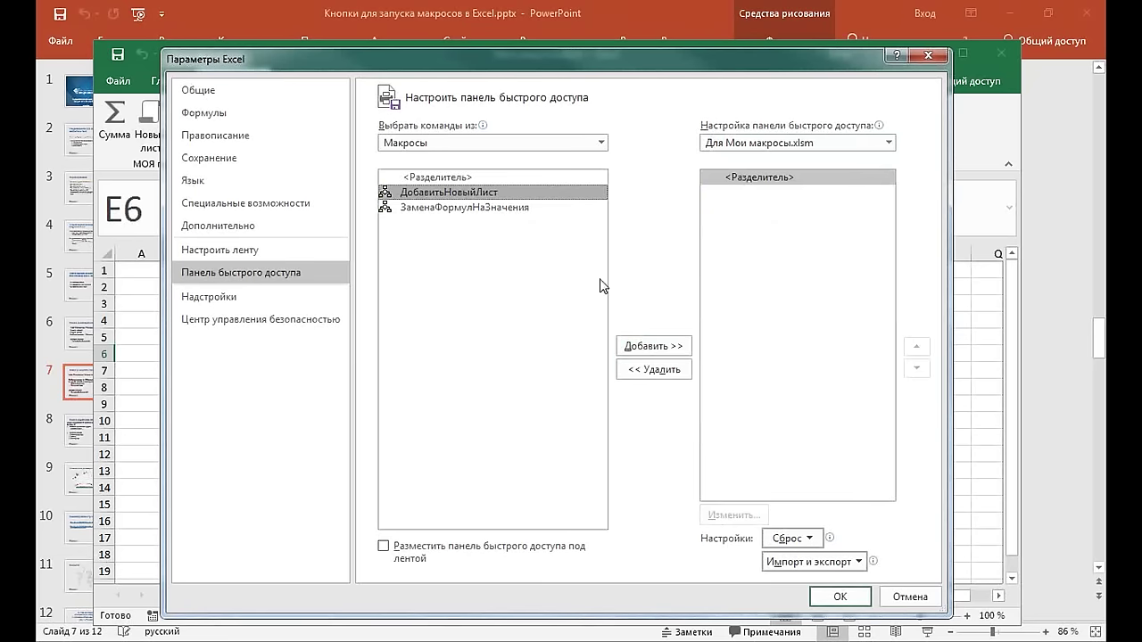
{"action": "left_click", "coordinate": [654, 348]}
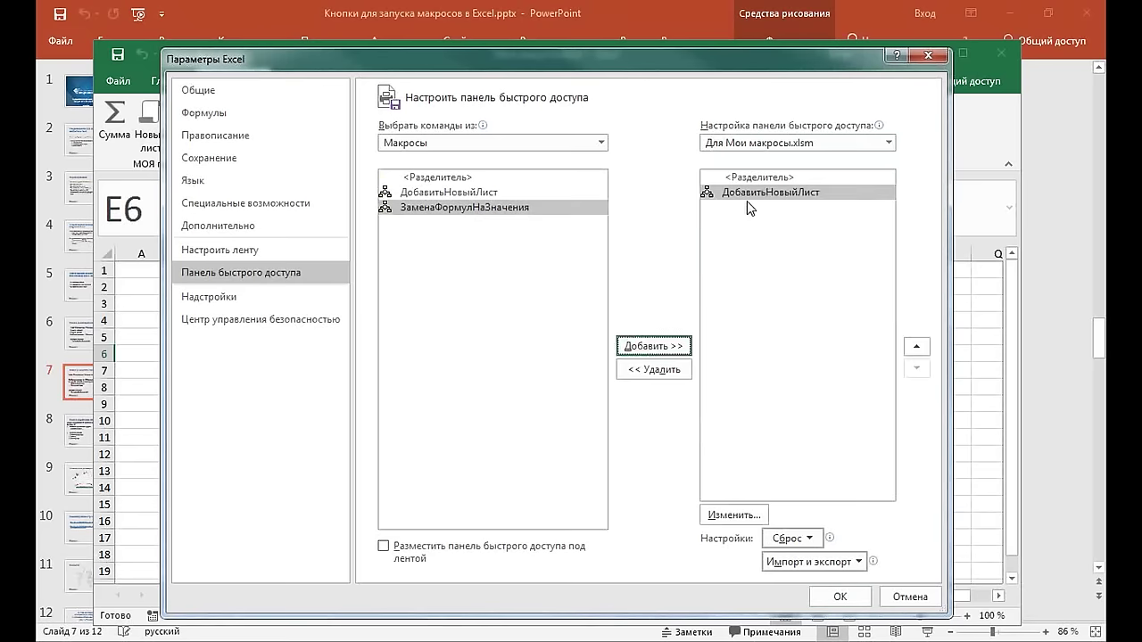
Rename the ДобавитьНовыйЛист toolbar button to 'Добавить новый лист' and give it a new-sheet icon
{"action": "left_click", "coordinate": [752, 514]}
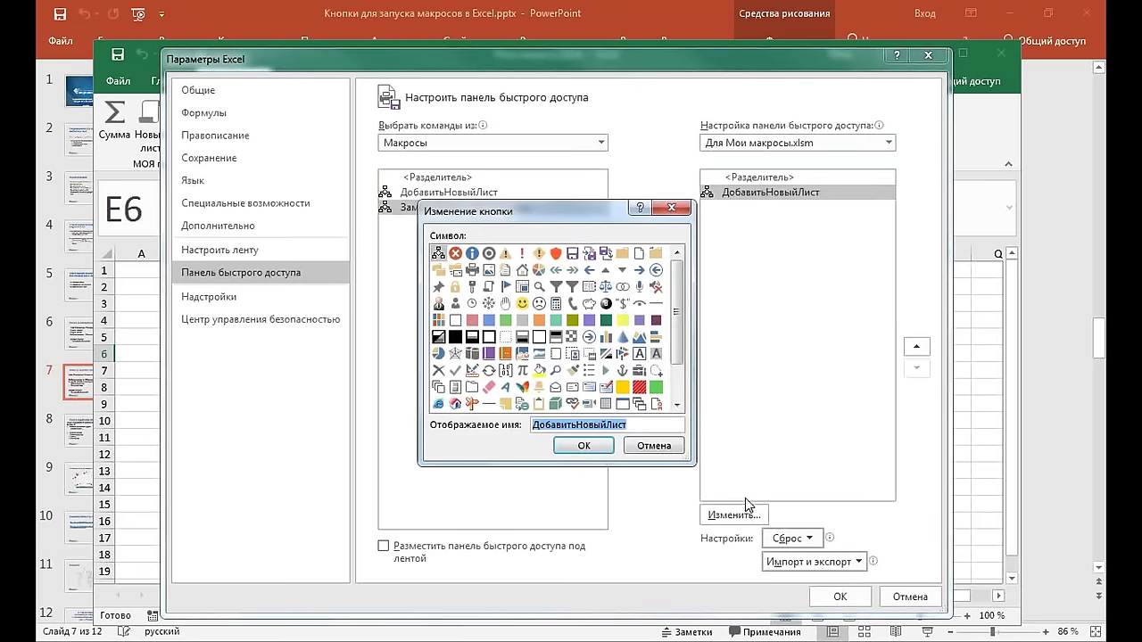
{"action": "left_click", "coordinate": [577, 426]}
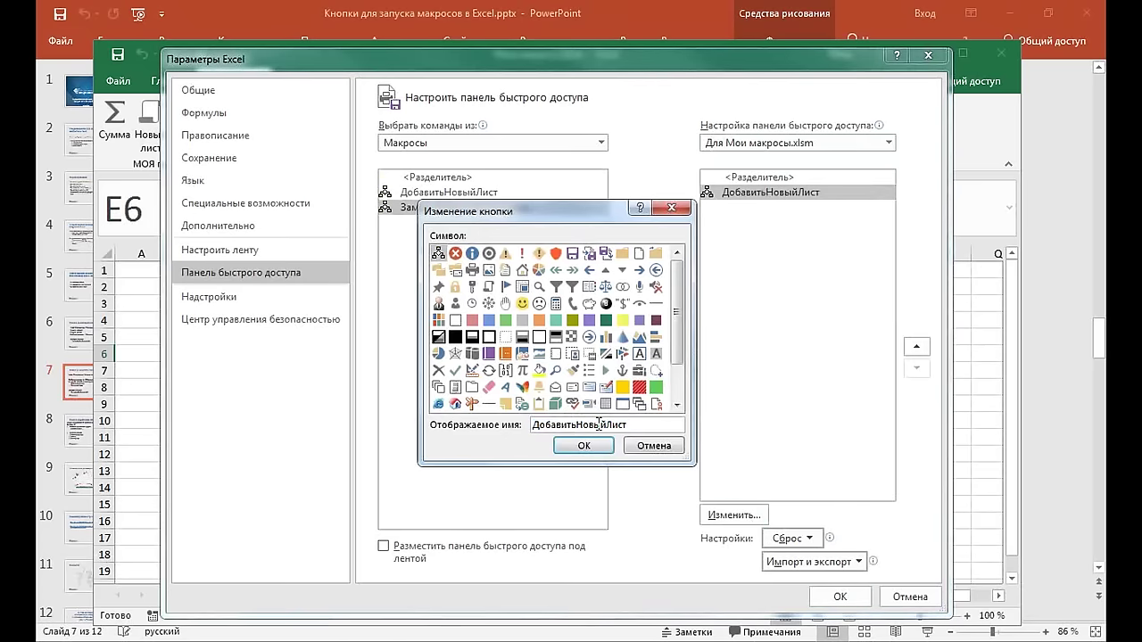
{"action": "key", "text": "Delete"}
{"action": "type", "text": "н"}
{"action": "left_click", "coordinate": [488, 286]}
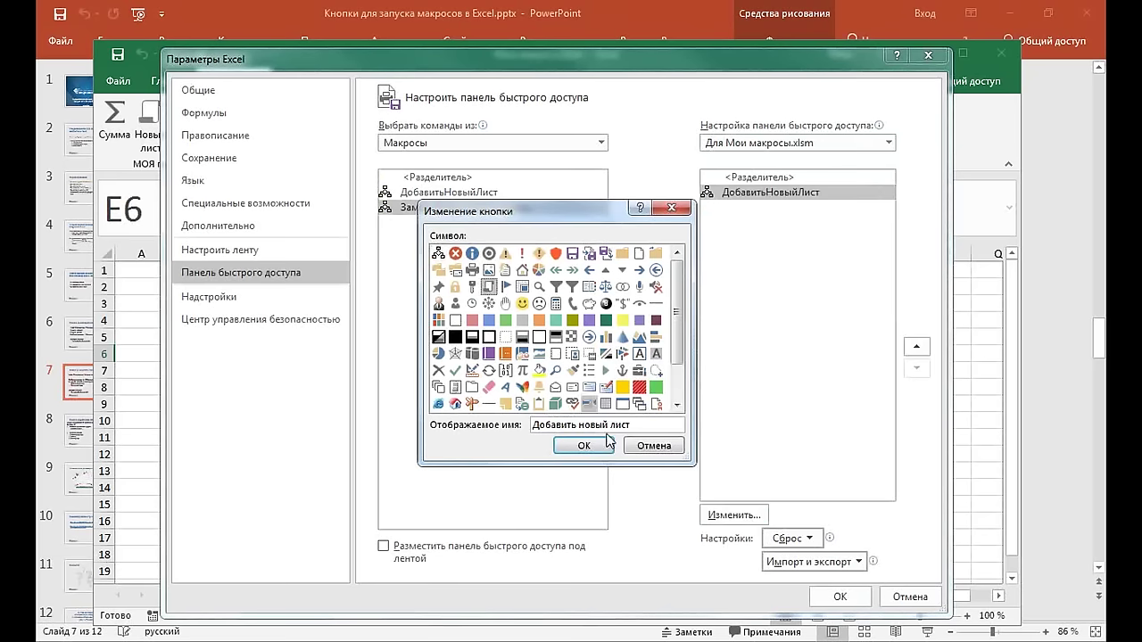
{"action": "left_click", "coordinate": [599, 446]}
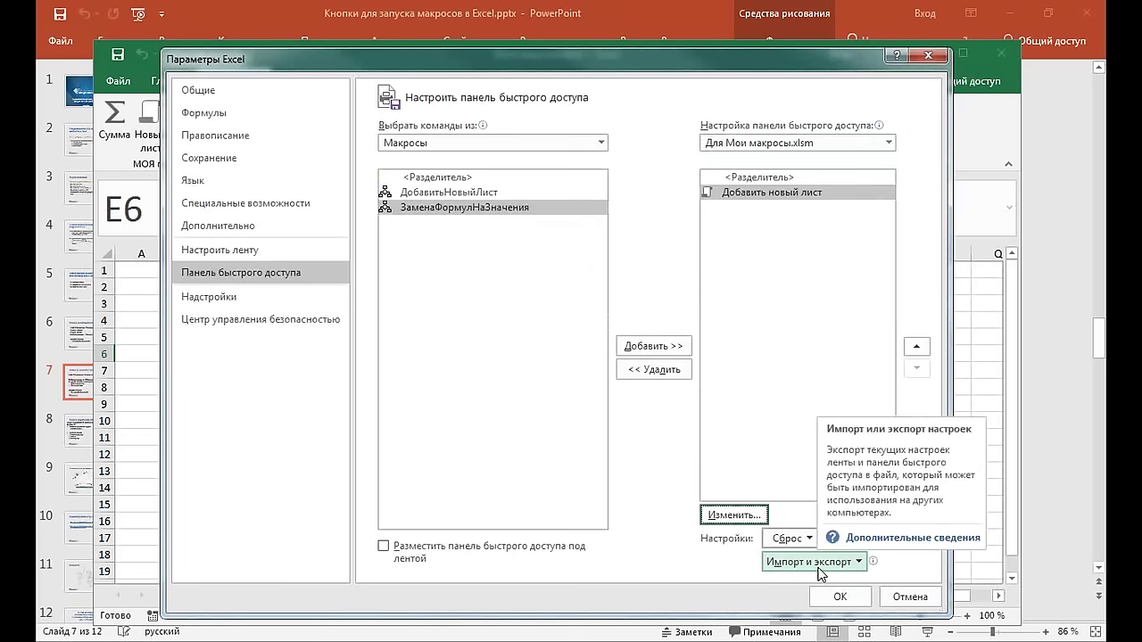
Export all customizations to D:\СЕМИНАР Excel\Настройки ленты Excel.exportedUI, overwriting the existing file
{"action": "left_click", "coordinate": [860, 564]}
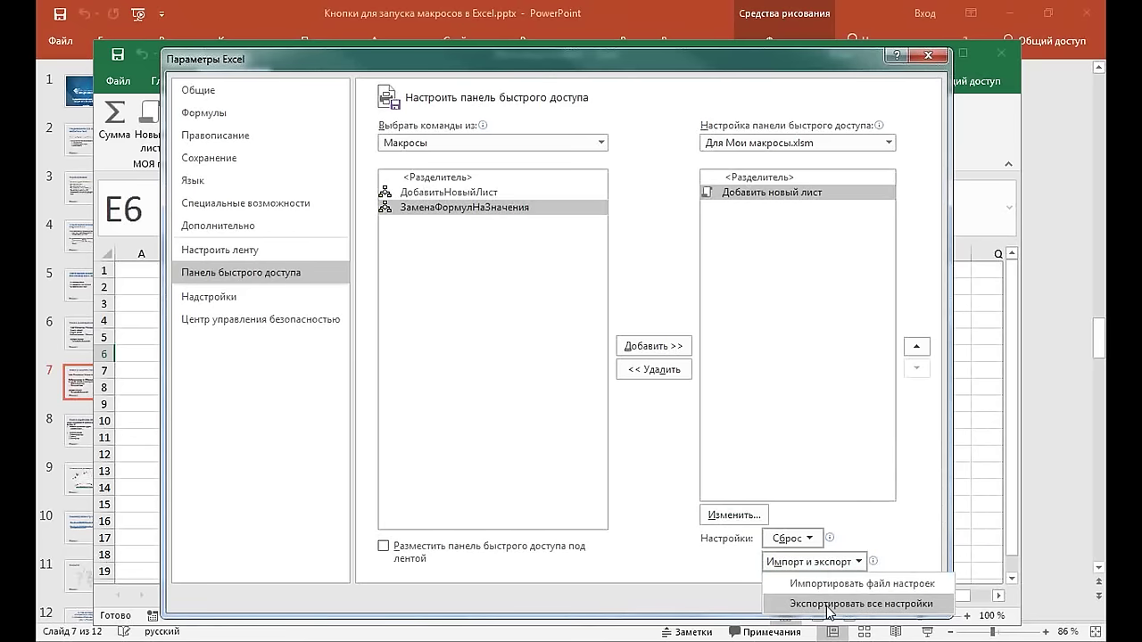
{"action": "left_click", "coordinate": [826, 605]}
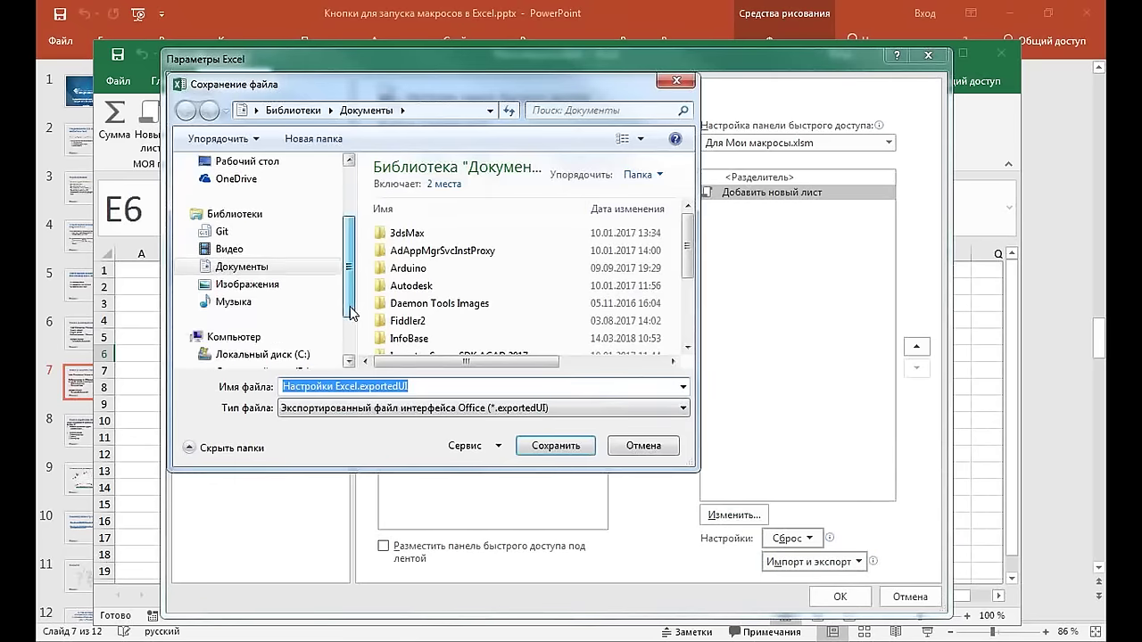
{"action": "left_click_drag", "start_coordinate": [355, 269], "coordinate": [351, 332]}
{"action": "left_click", "coordinate": [295, 336]}
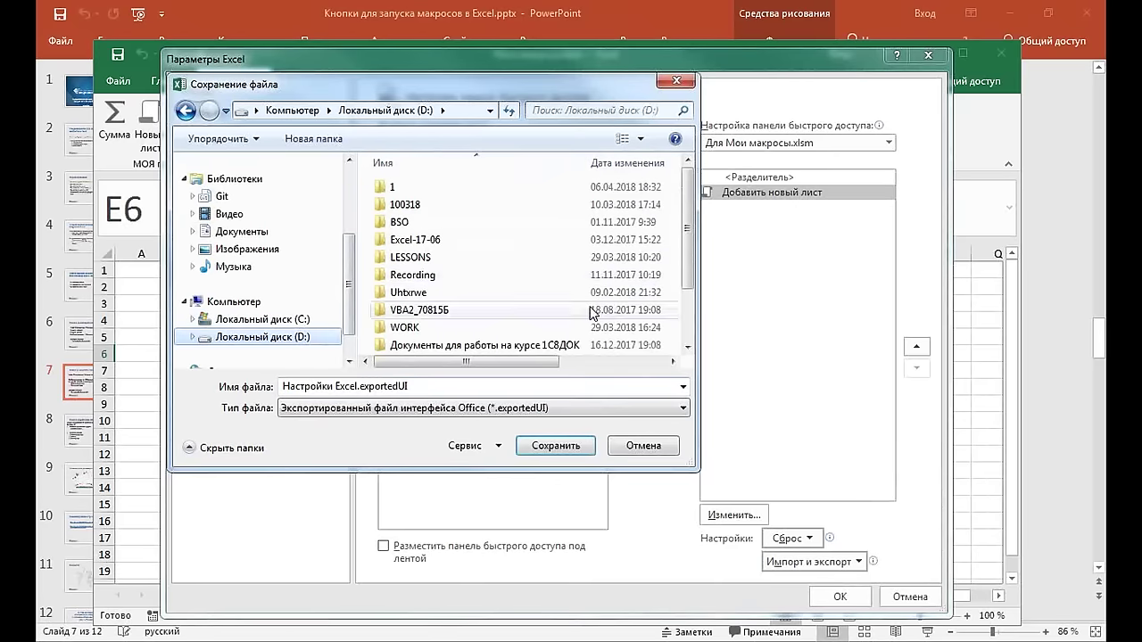
{"action": "left_click_drag", "start_coordinate": [688, 279], "coordinate": [684, 317]}
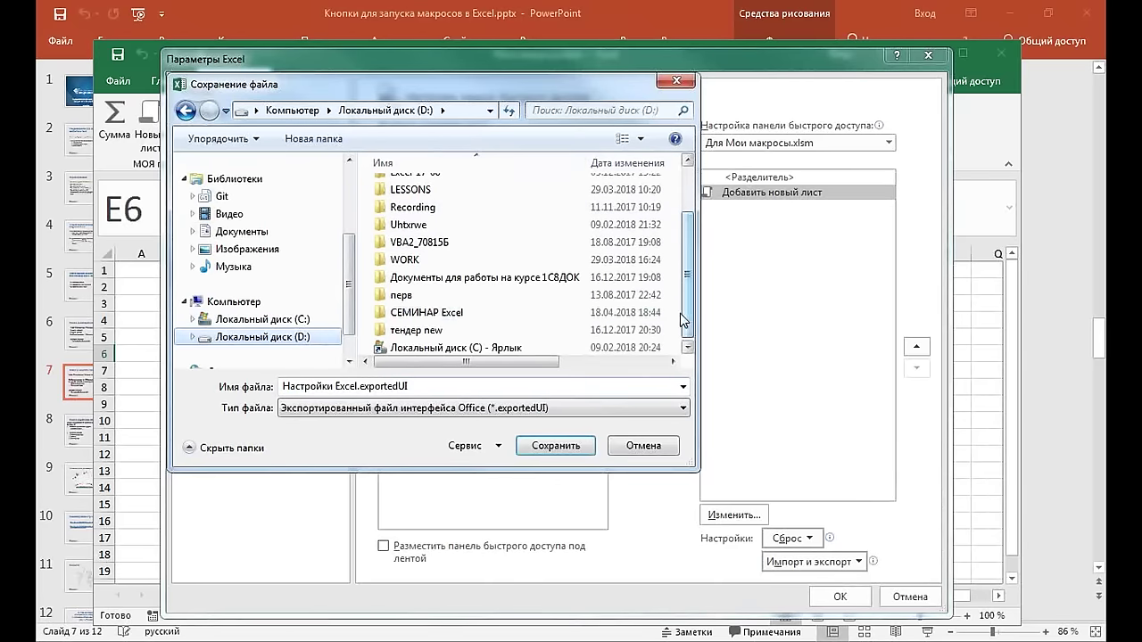
{"action": "double_click", "coordinate": [468, 314]}
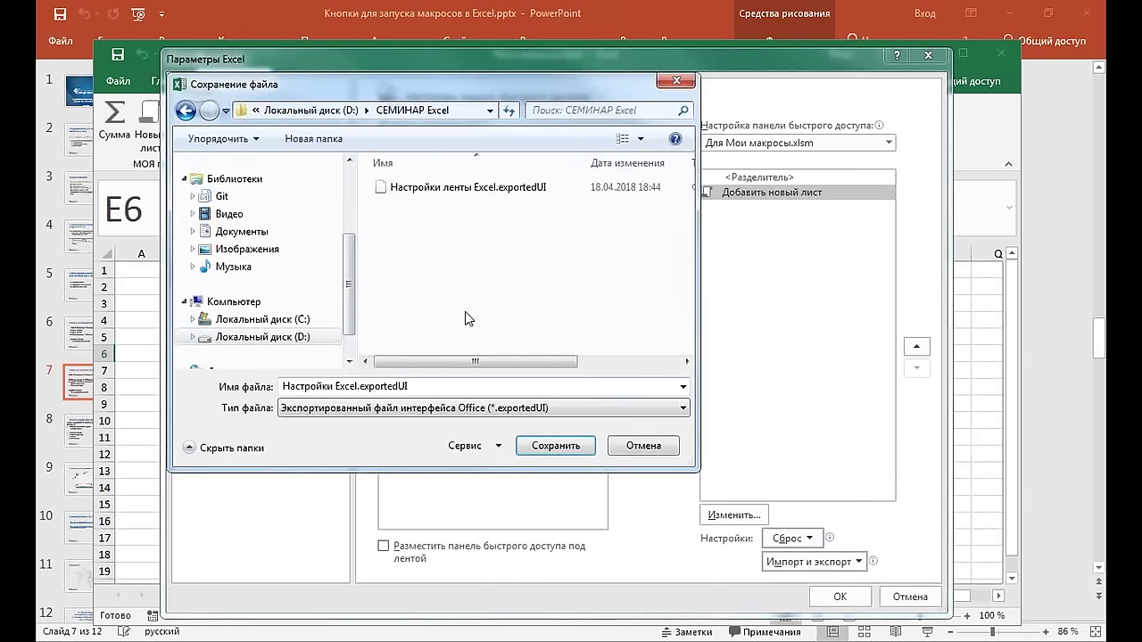
{"action": "left_click", "coordinate": [438, 195]}
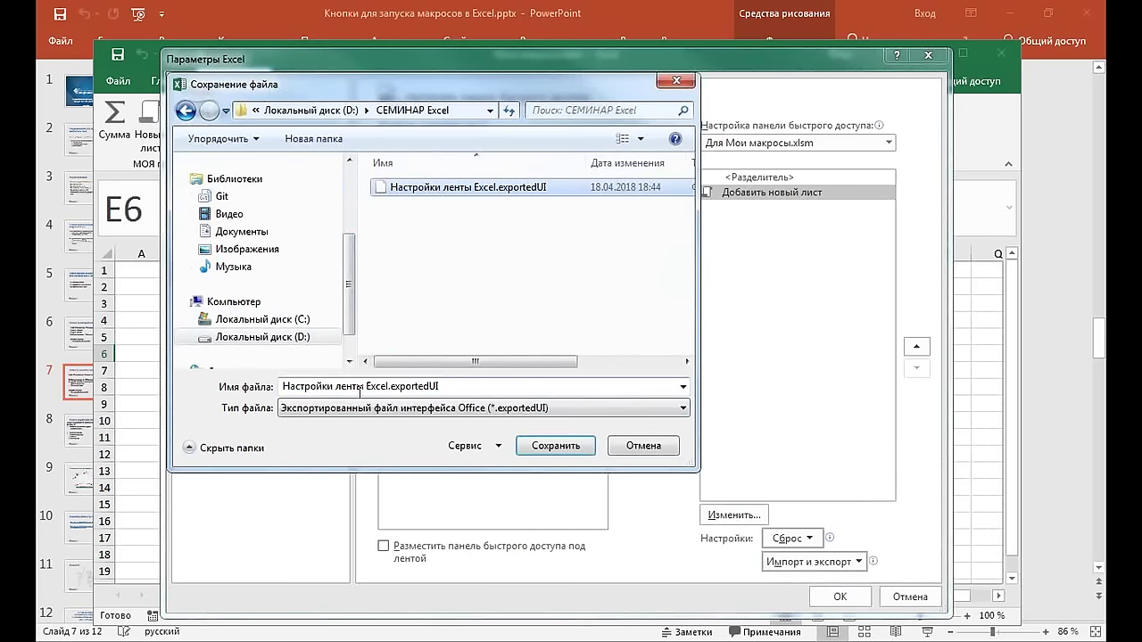
{"action": "left_click", "coordinate": [562, 449]}
{"action": "left_click", "coordinate": [603, 337]}
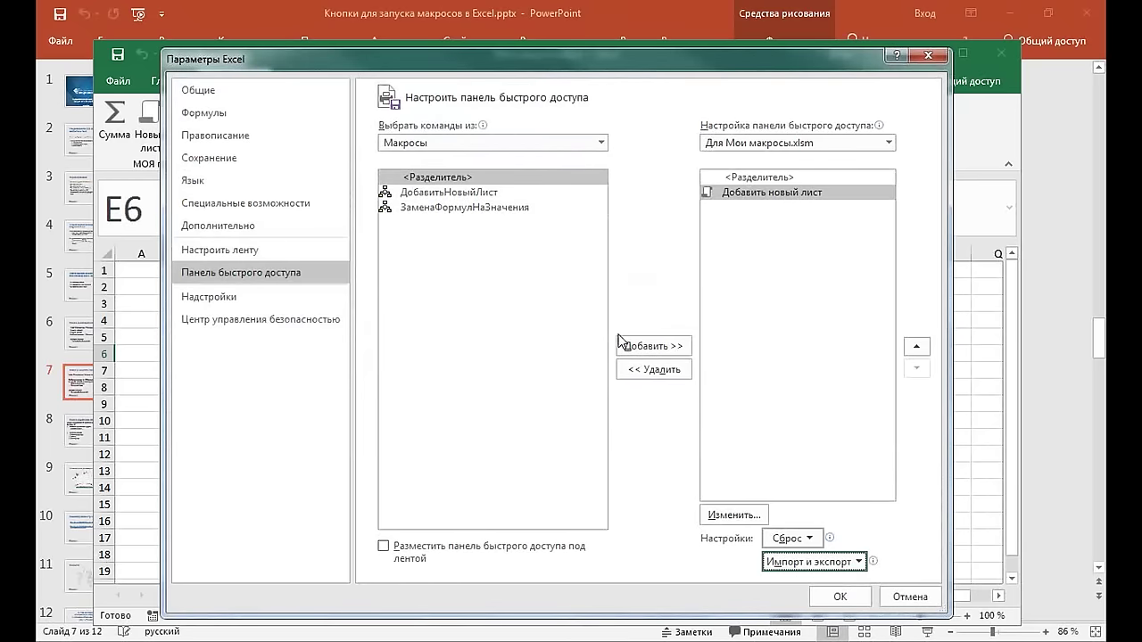
Apply the Options changes, then send the crash report and decline automatic error reporting
{"action": "left_click", "coordinate": [841, 597]}
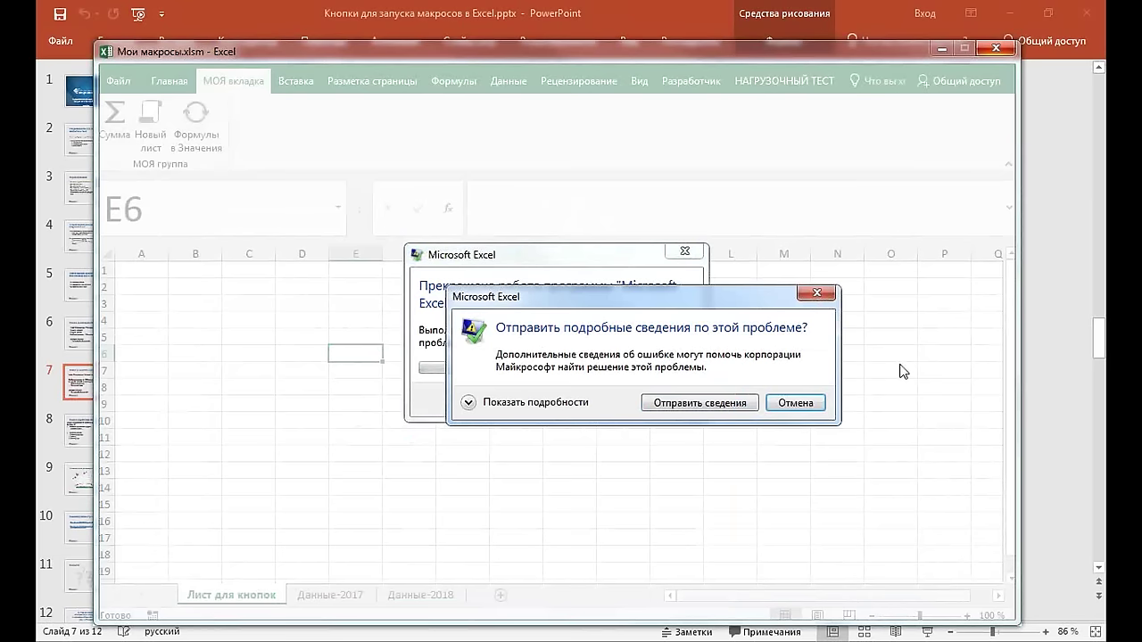
{"action": "left_click", "coordinate": [701, 406]}
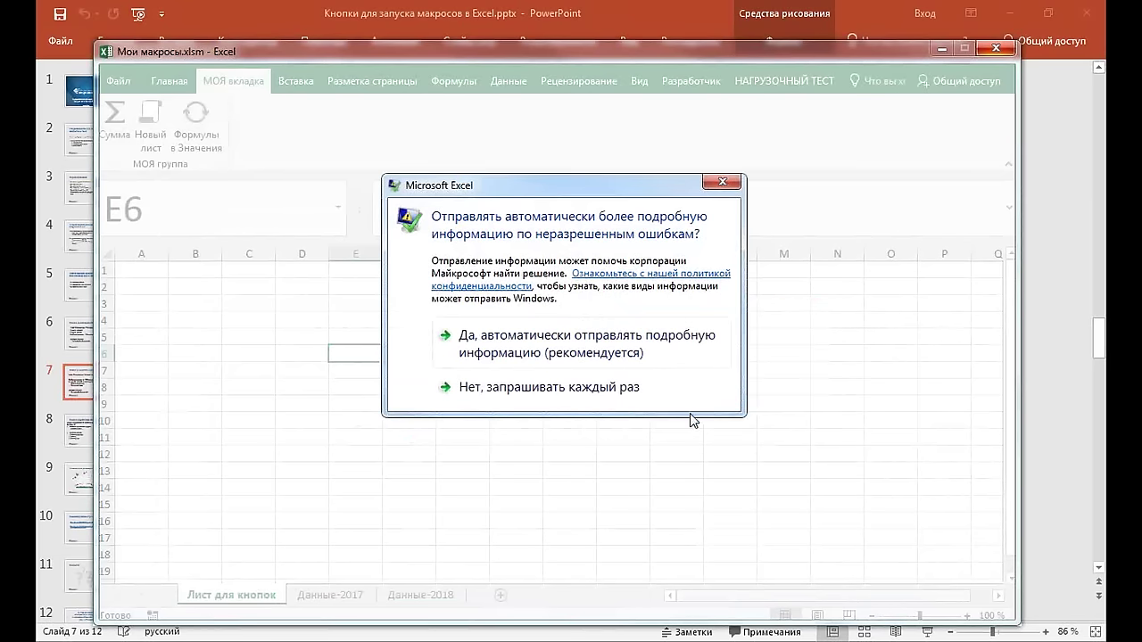
{"action": "left_click", "coordinate": [521, 393]}
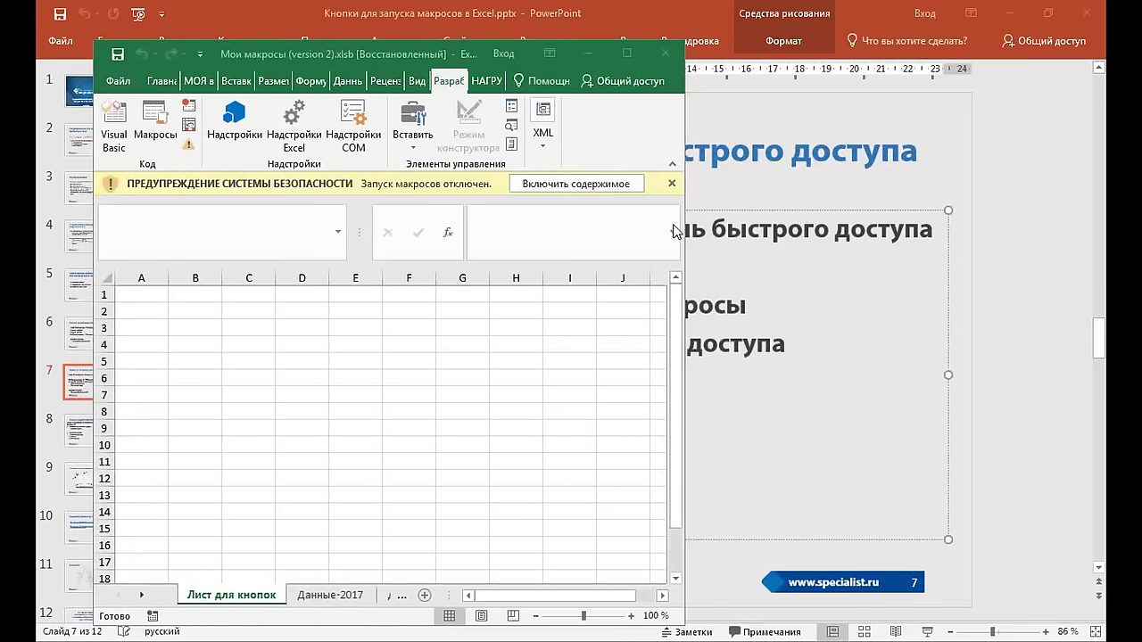
Enable macros in the recovered Мои макросы (version 2).xlsb, then close it
{"action": "left_click", "coordinate": [576, 186]}
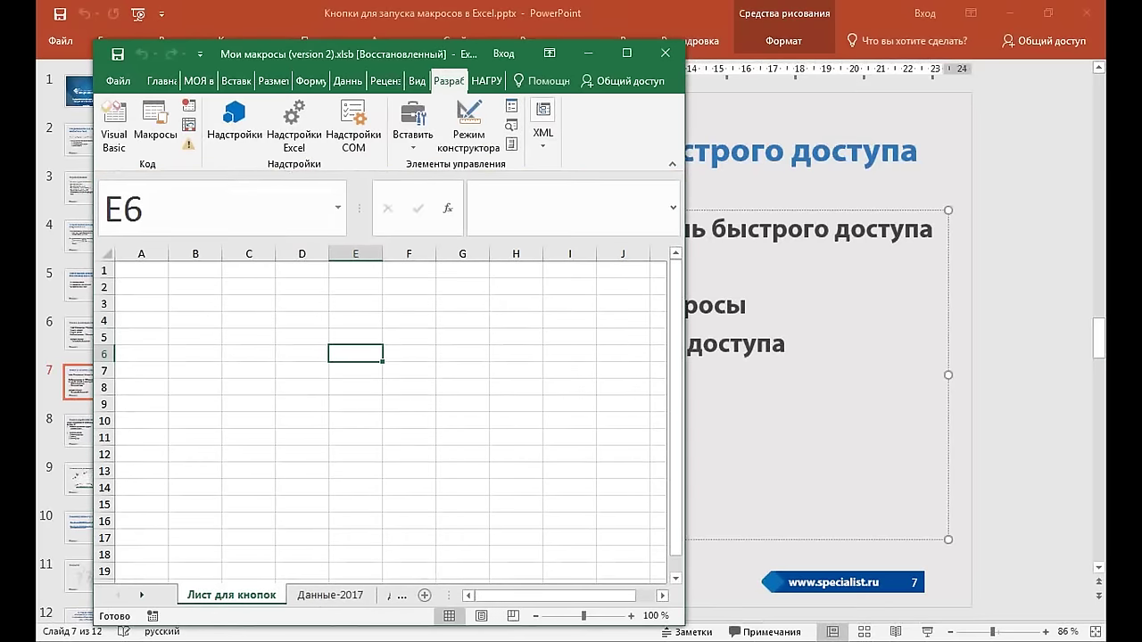
{"action": "left_click", "coordinate": [408, 370]}
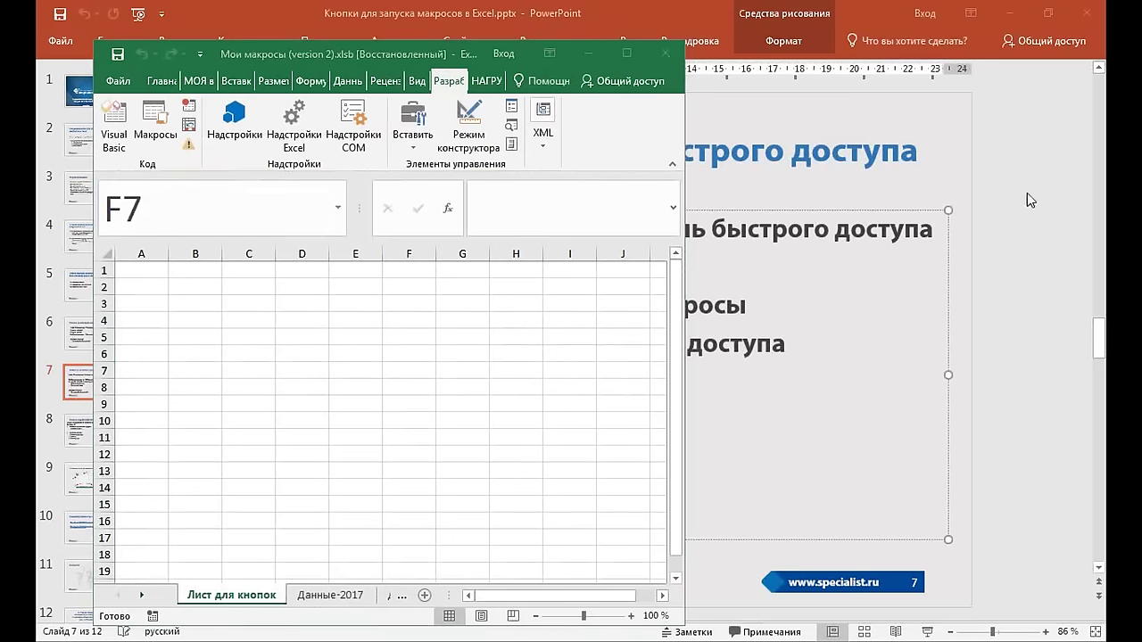
{"action": "left_click", "coordinate": [665, 54]}
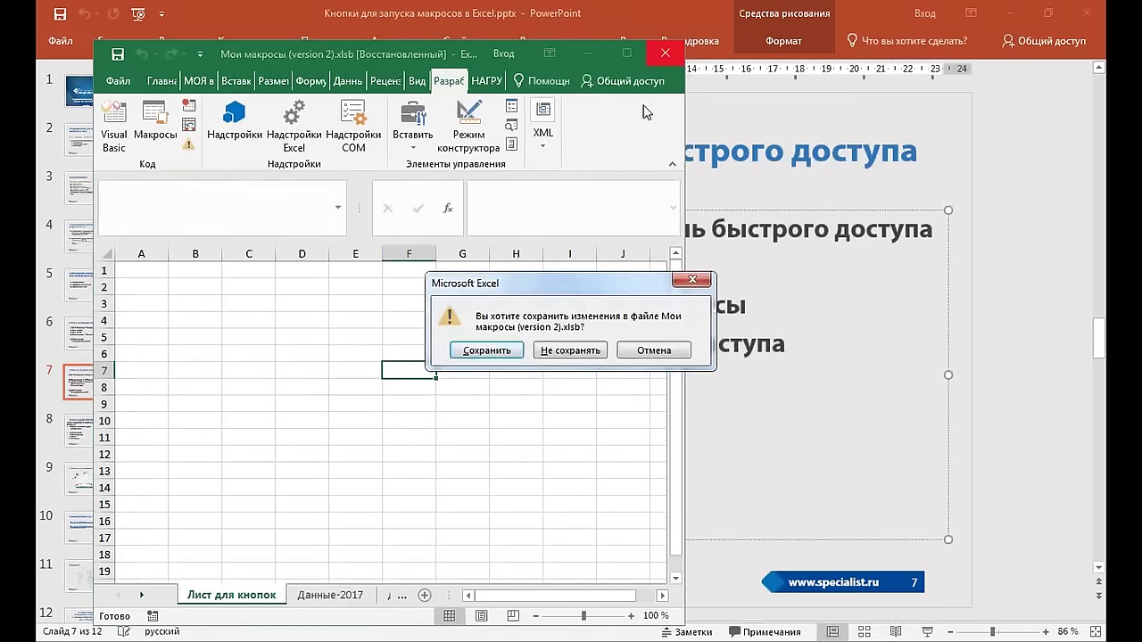
Answer the save prompt and reopen Мои макросы.xlsm from the СЕМИНАР Excel folder
{"action": "left_click", "coordinate": [514, 357]}
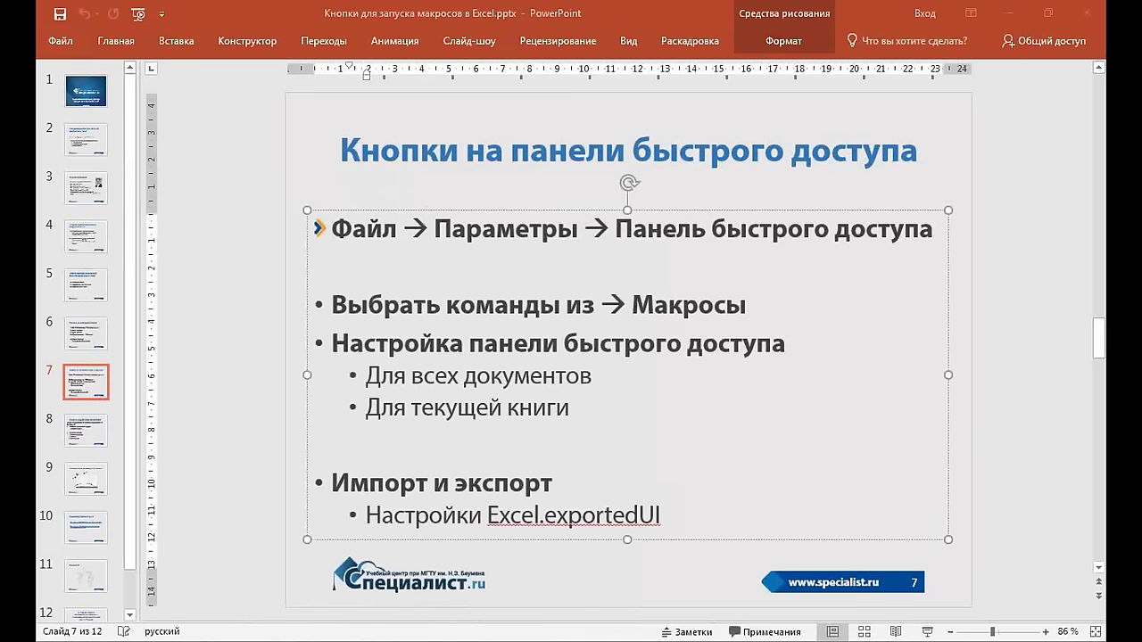
{"action": "key", "text": "alt+Tab"}
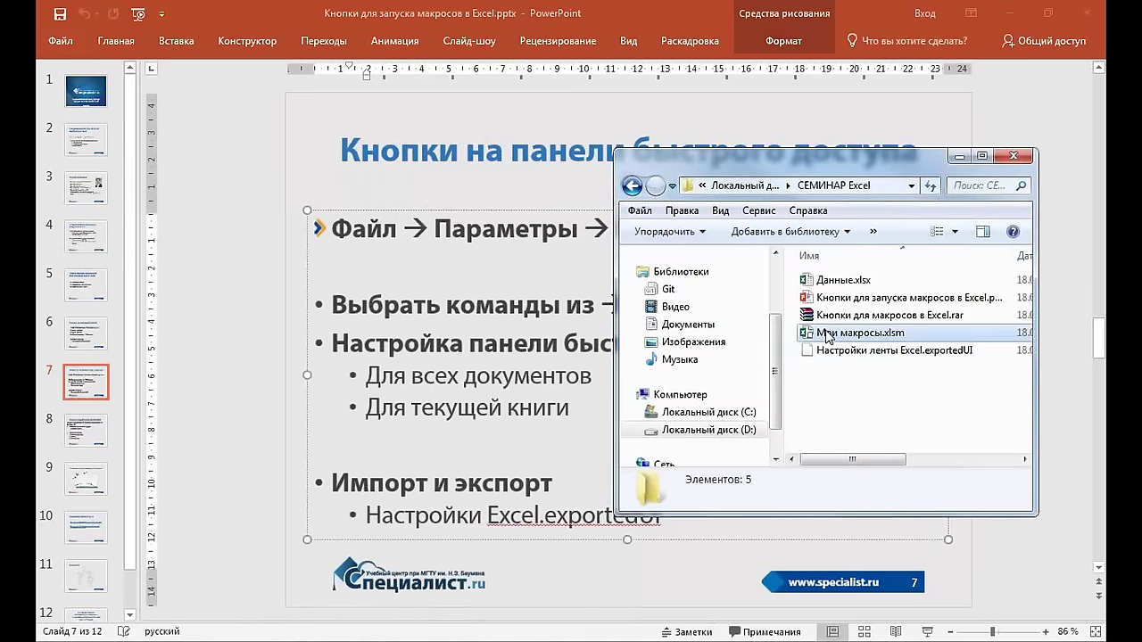
{"action": "left_click", "coordinate": [839, 333]}
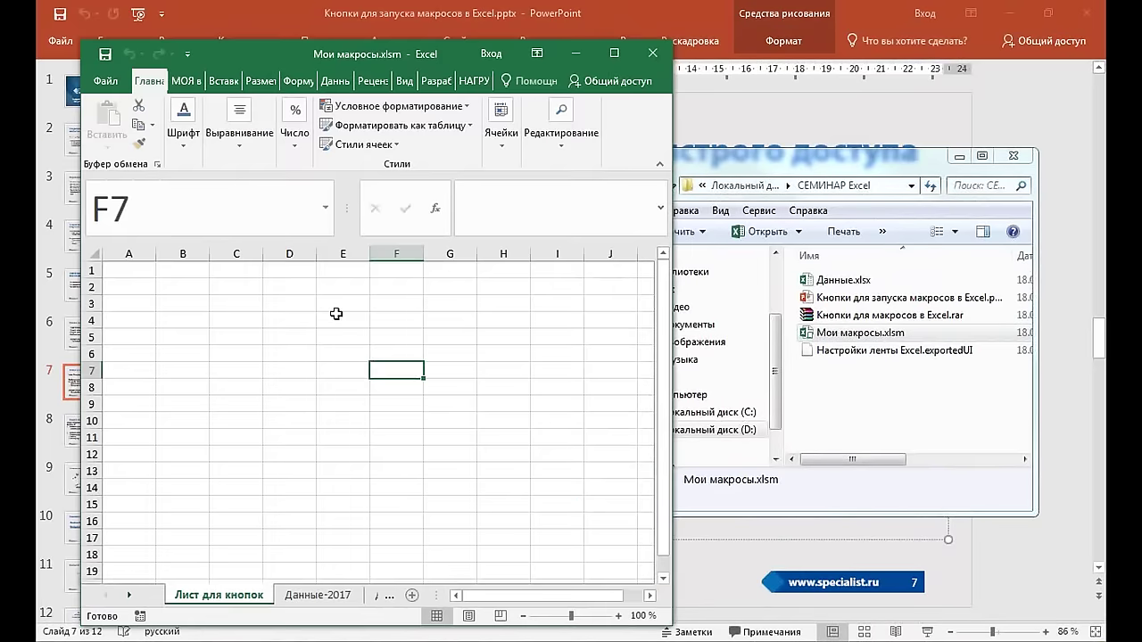
{"action": "left_click", "coordinate": [335, 317]}
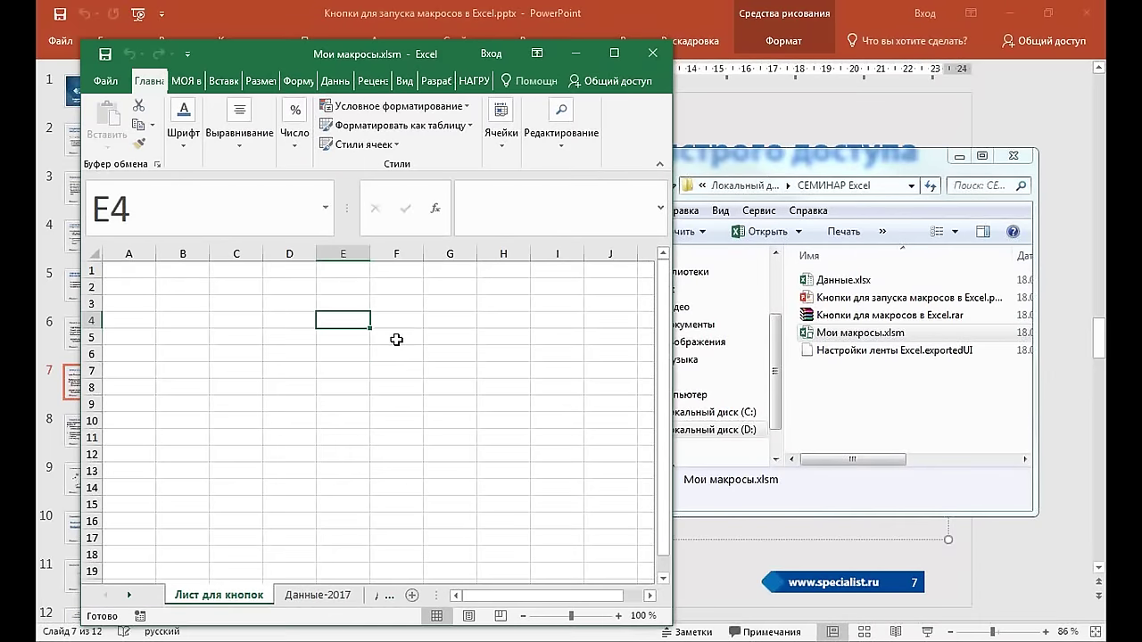
Show the custom МОЯ вкладка tab, select K9, and bring up Excel Options
{"action": "left_click_drag", "start_coordinate": [399, 347], "coordinate": [554, 371]}
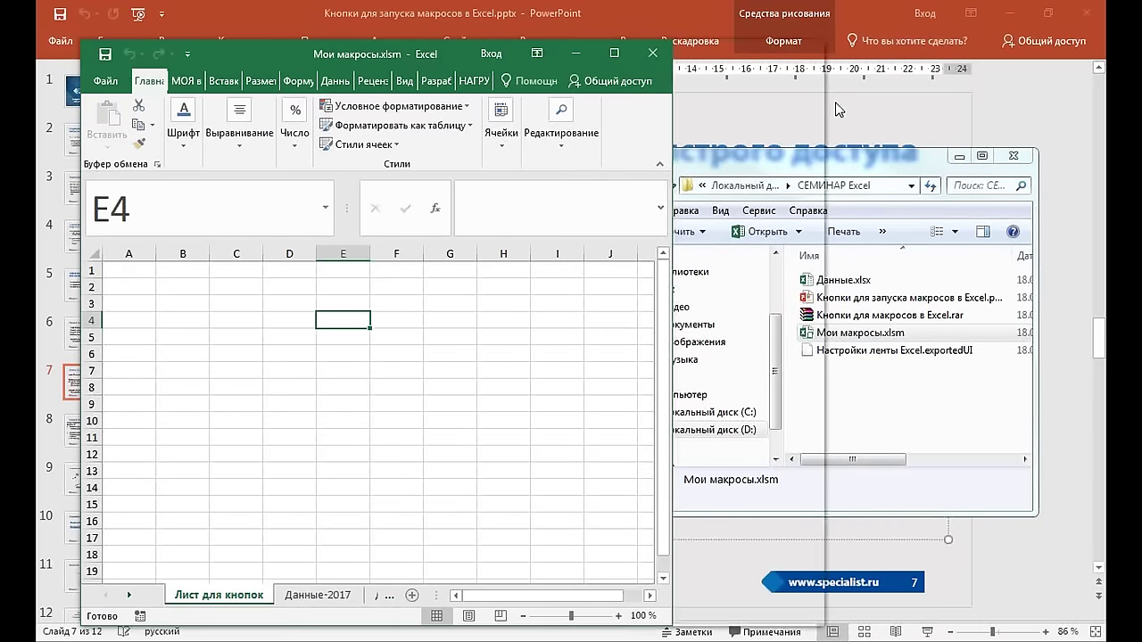
{"action": "left_click", "coordinate": [554, 371]}
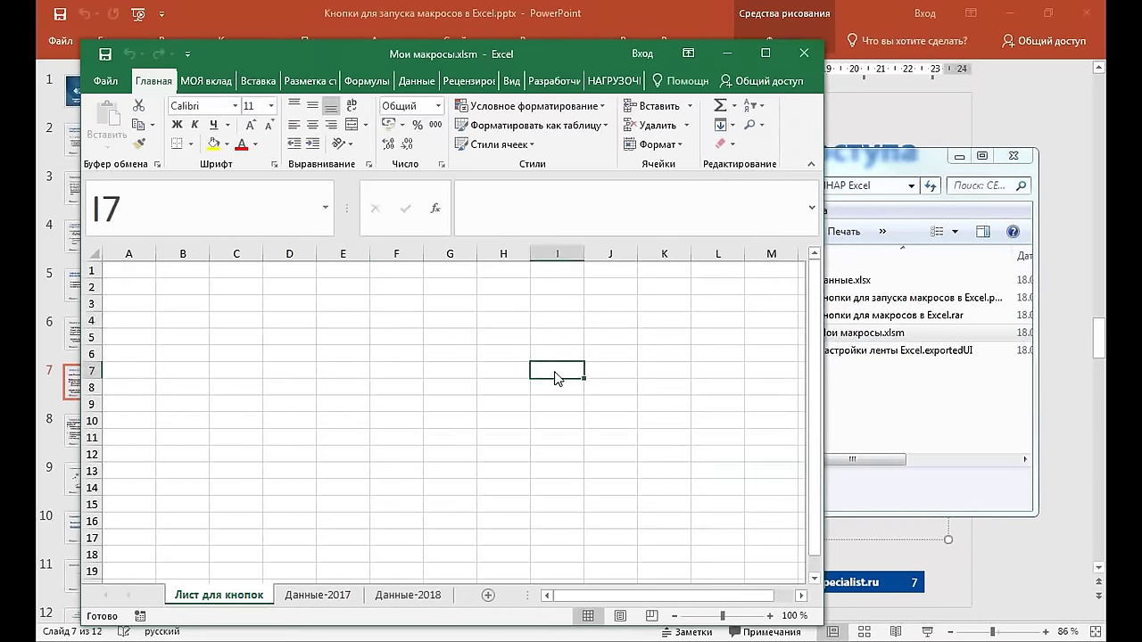
{"action": "left_click", "coordinate": [206, 82]}
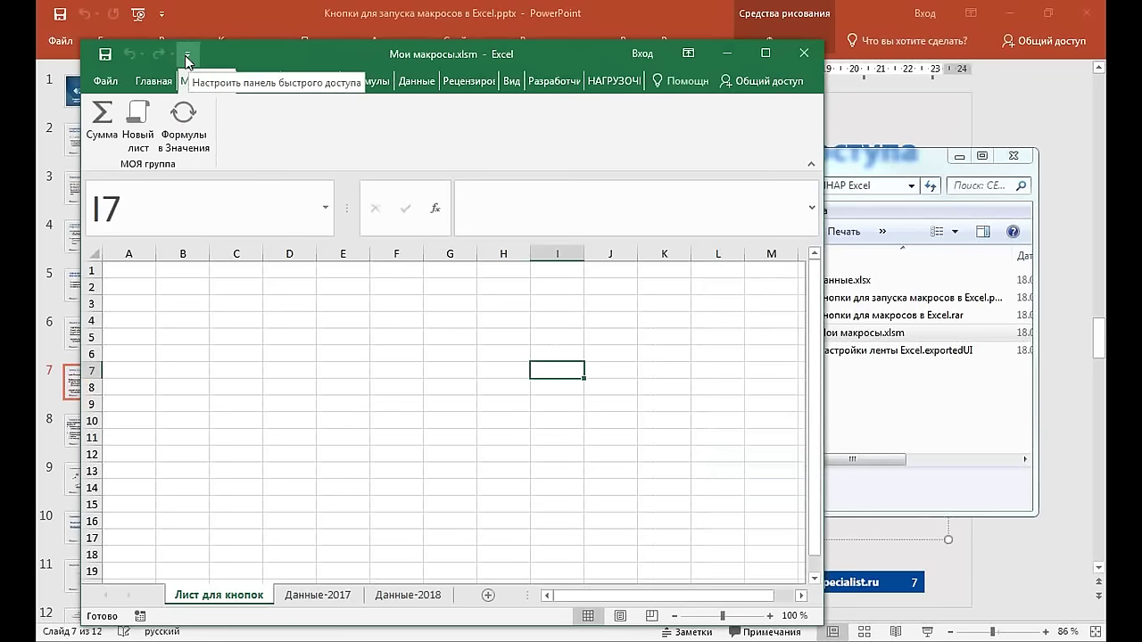
{"action": "left_click", "coordinate": [662, 406]}
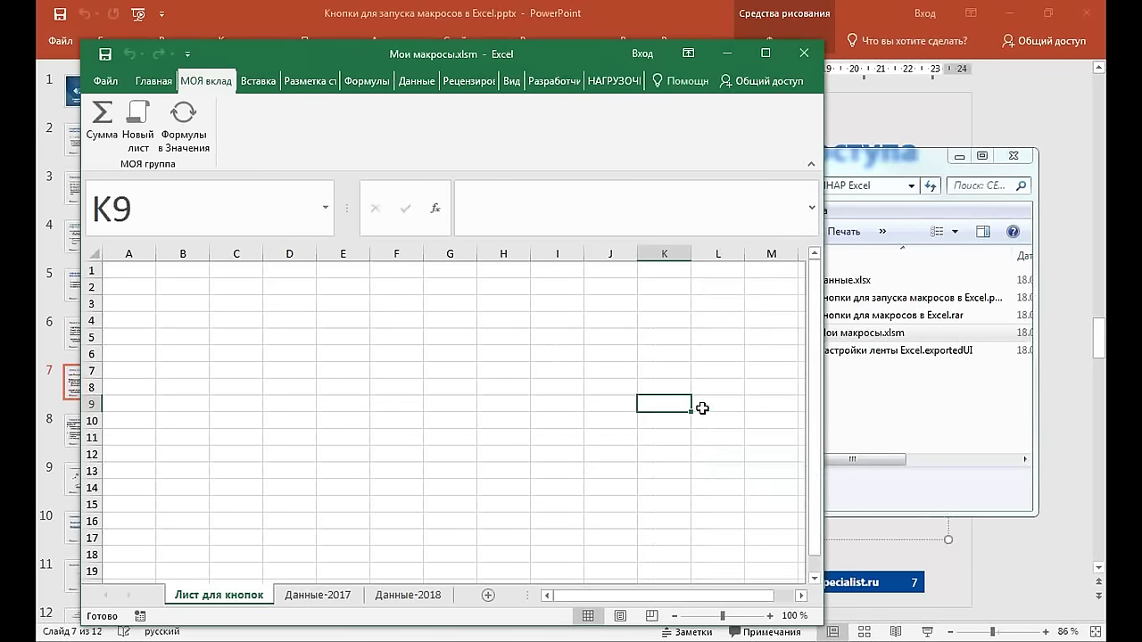
{"action": "mouse_move", "coordinate": [903, 459]}
{"action": "left_mouse_down"}
{"action": "mouse_move", "coordinate": [958, 465]}
{"action": "mouse_move", "coordinate": [806, 464]}
{"action": "left_mouse_up"}
{"action": "left_click", "coordinate": [415, 330]}
{"action": "left_click", "coordinate": [105, 81]}
Import D:\СЕМИНАР Excel\Настройки ленты Excel.exportedUI in Customize Ribbon, replacing current settings, and close Options
{"action": "left_click", "coordinate": [153, 577]}
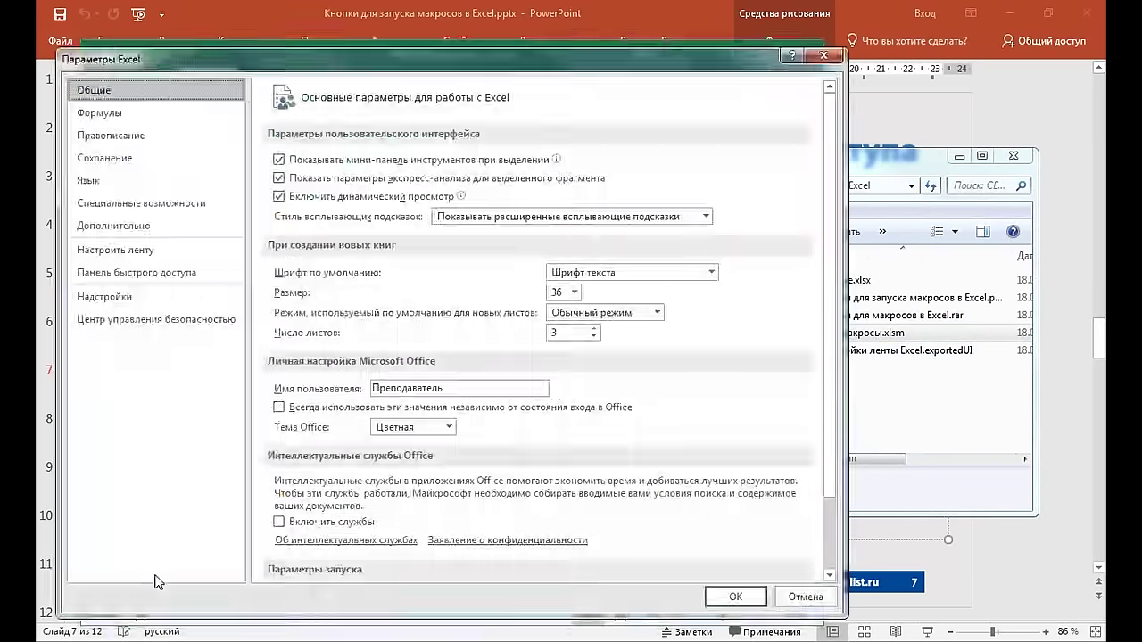
{"action": "left_click", "coordinate": [107, 258]}
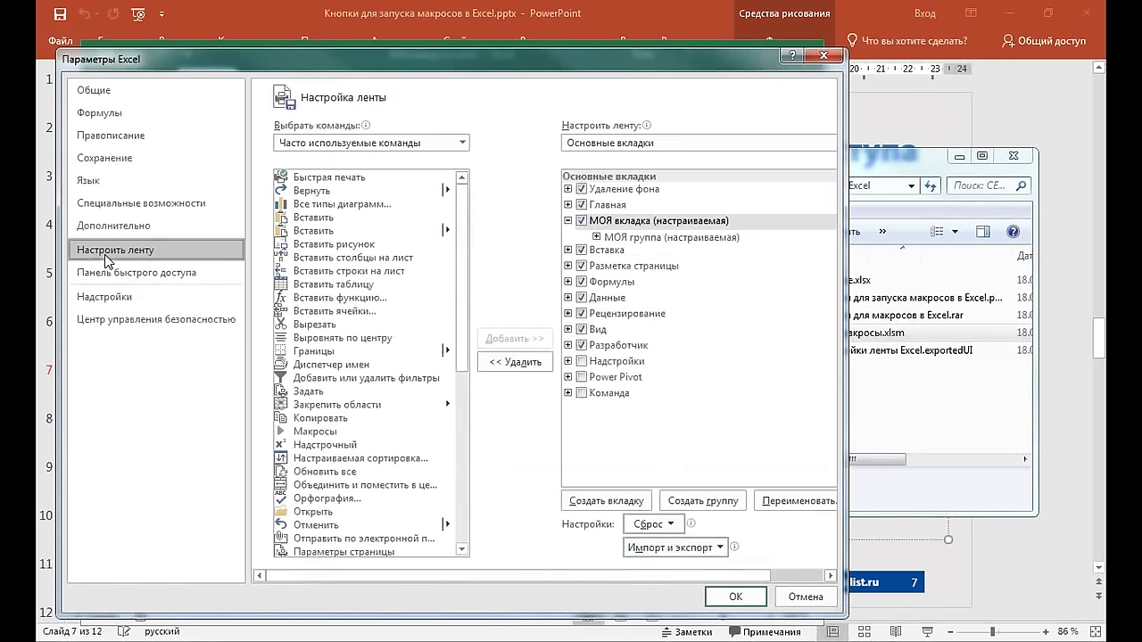
{"action": "left_click", "coordinate": [720, 548]}
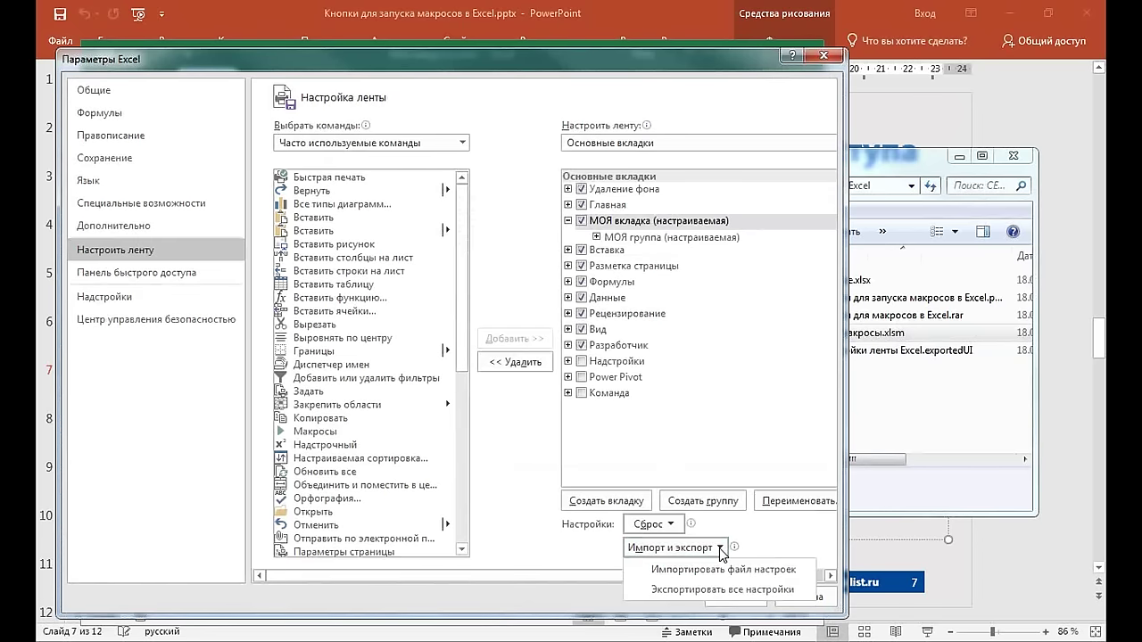
{"action": "left_click", "coordinate": [720, 571]}
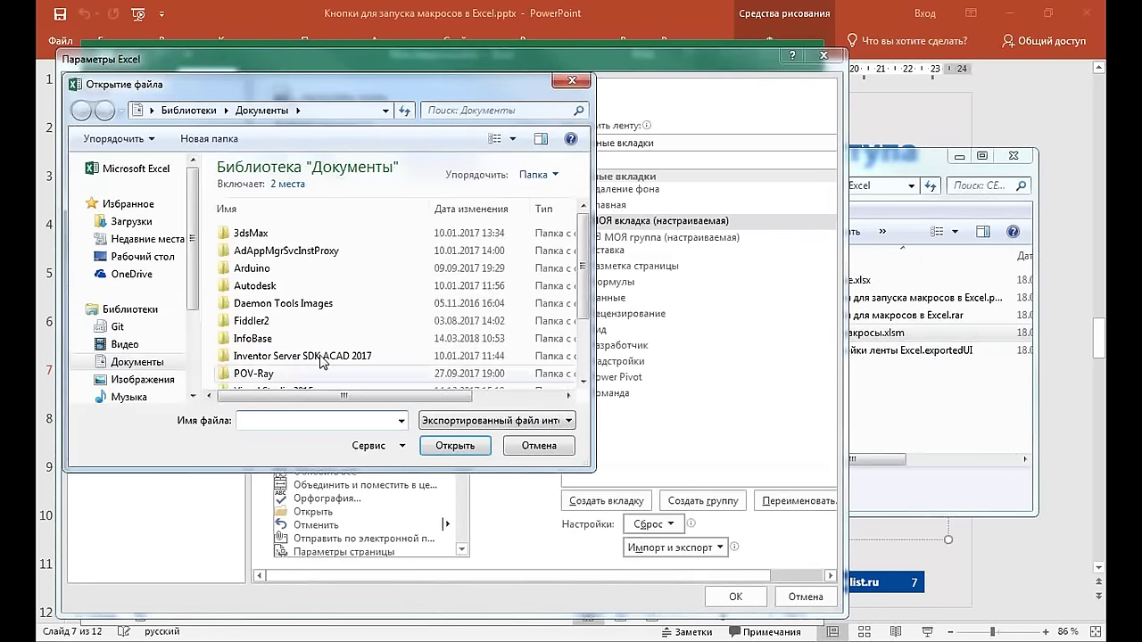
{"action": "scroll", "coordinate": [194, 332], "scroll_direction": "down", "scroll_amount": 2}
{"action": "scroll", "coordinate": [194, 332], "scroll_direction": "down", "scroll_amount": 3}
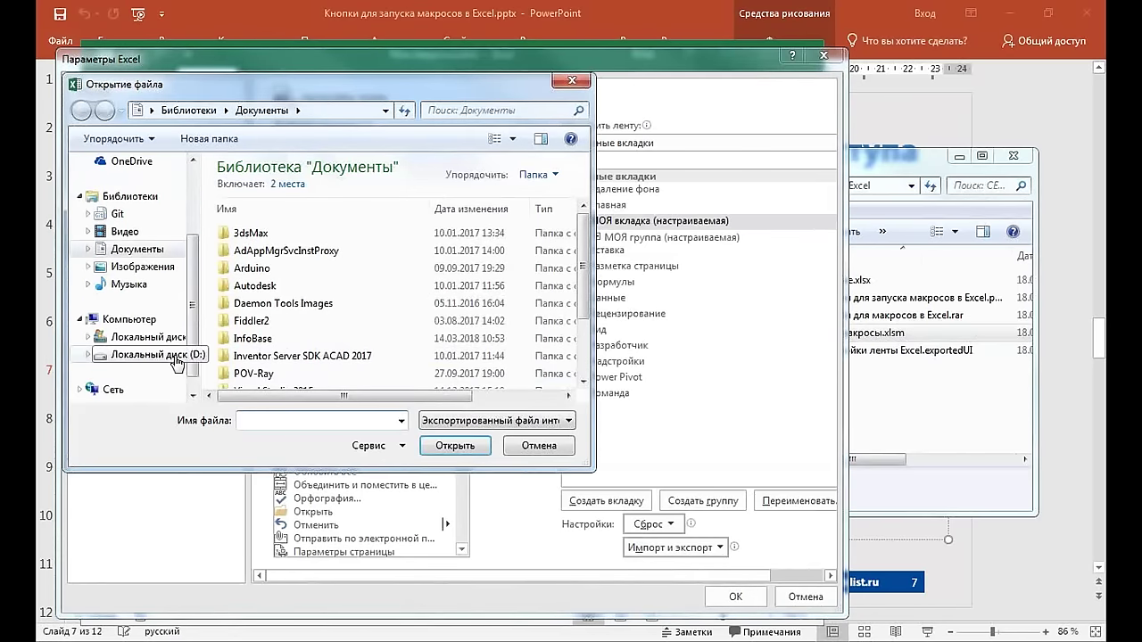
{"action": "left_click", "coordinate": [170, 355]}
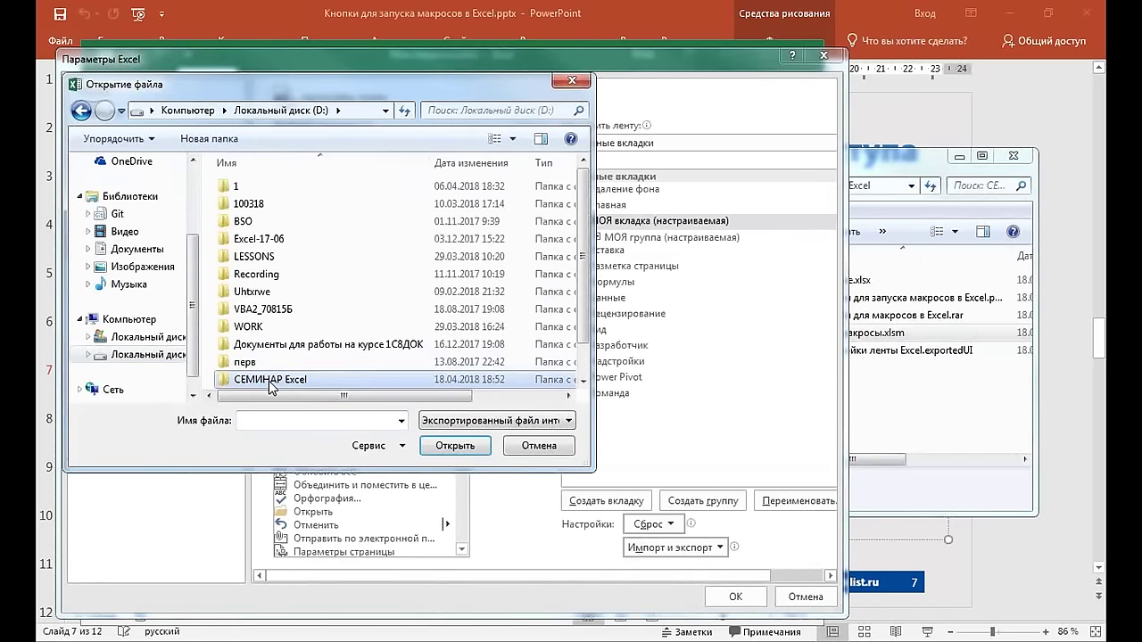
{"action": "double_click", "coordinate": [270, 382]}
{"action": "left_click", "coordinate": [268, 189]}
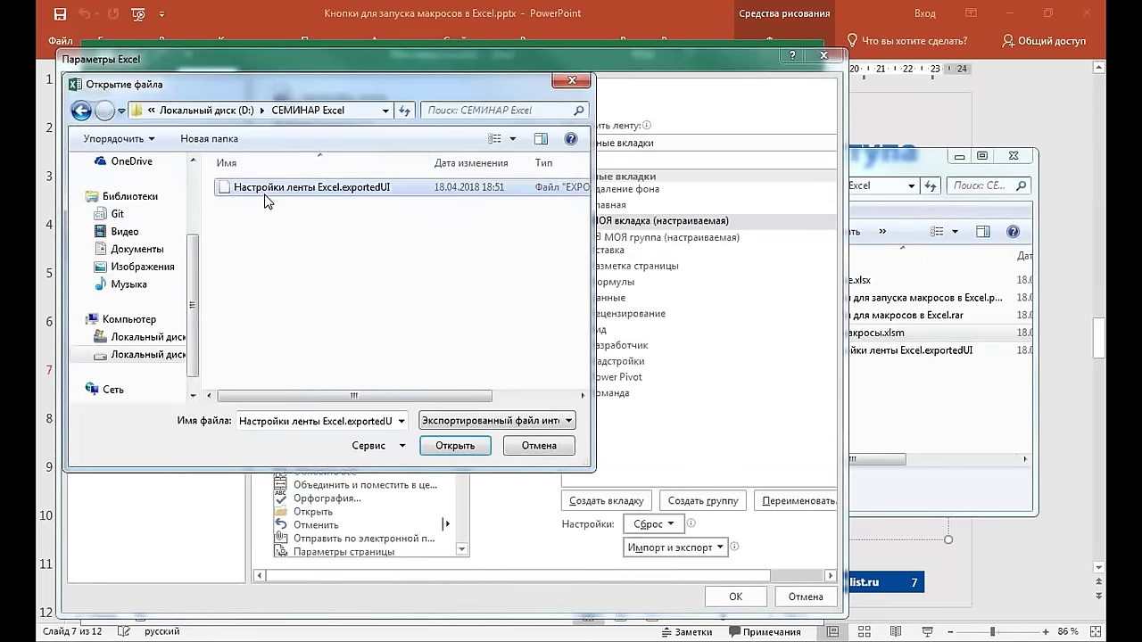
{"action": "left_click", "coordinate": [455, 445]}
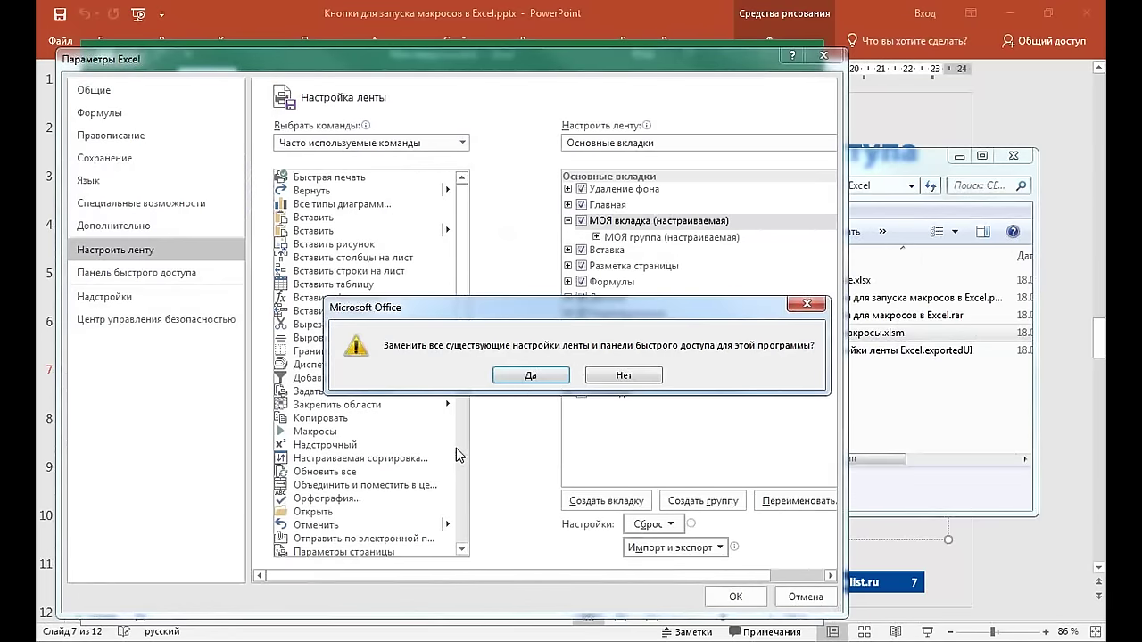
{"action": "left_click", "coordinate": [522, 377]}
{"action": "left_click", "coordinate": [735, 597]}
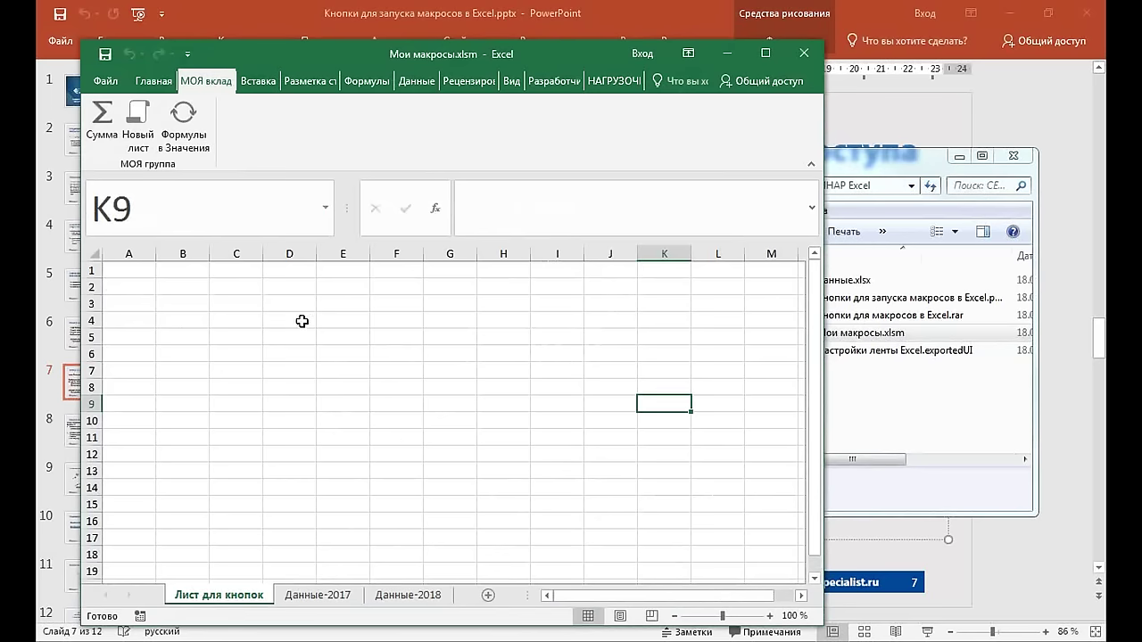
Open the Quick Access Toolbar page of Excel Options through More Commands
{"action": "left_click", "coordinate": [188, 58]}
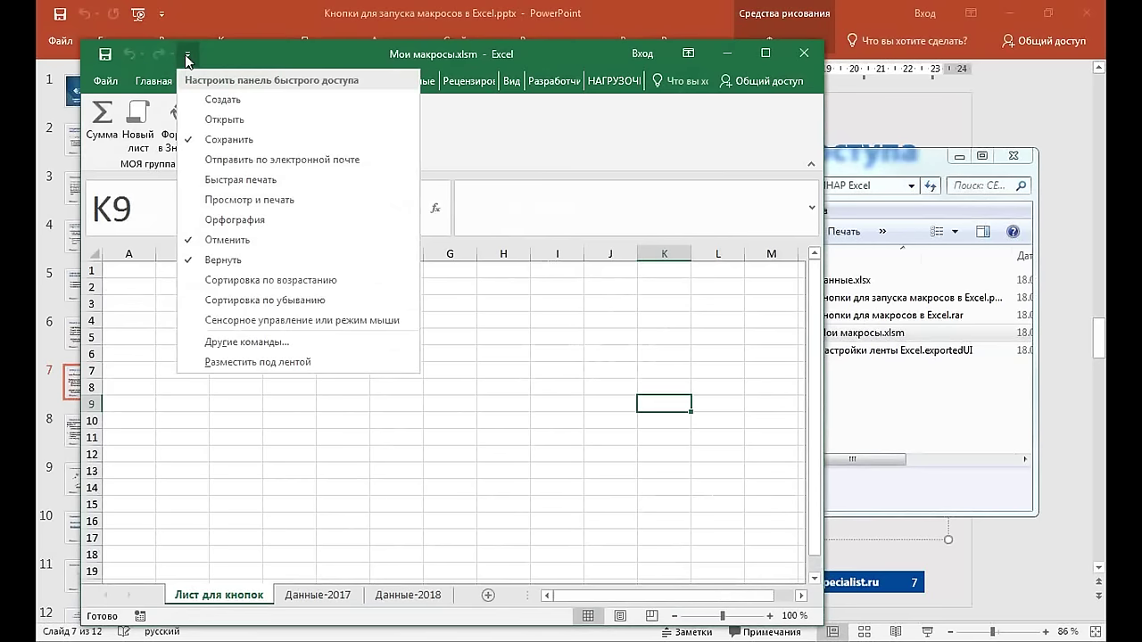
{"action": "left_click", "coordinate": [258, 343]}
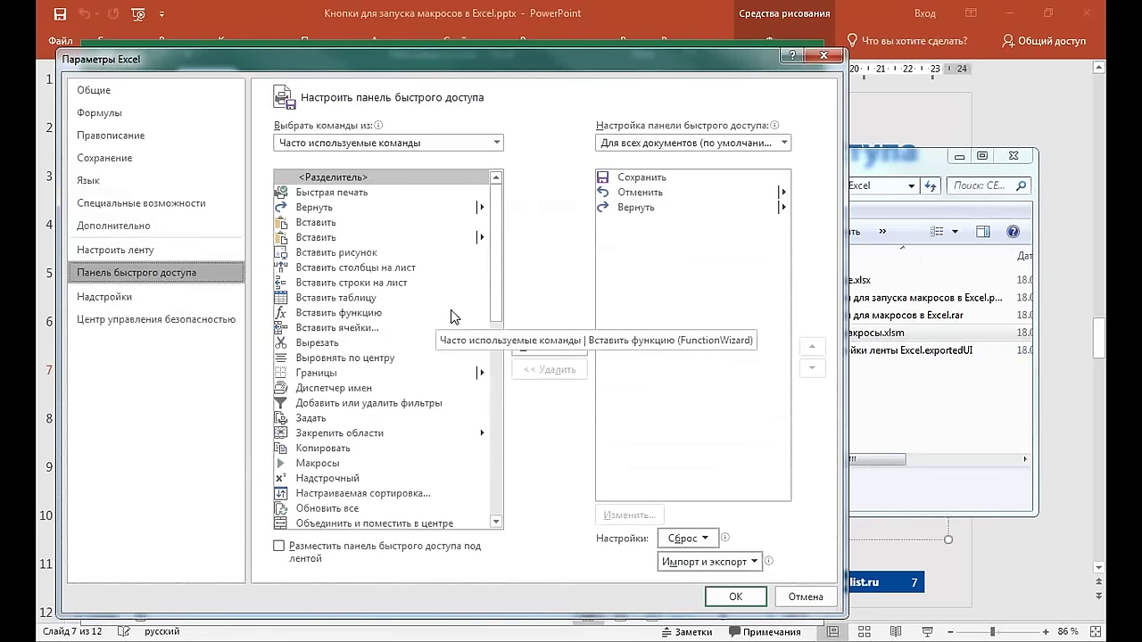
Add a separator and the ЗаменаФормулНаЗначения macro to the all-documents toolbar
{"action": "left_click", "coordinate": [496, 143]}
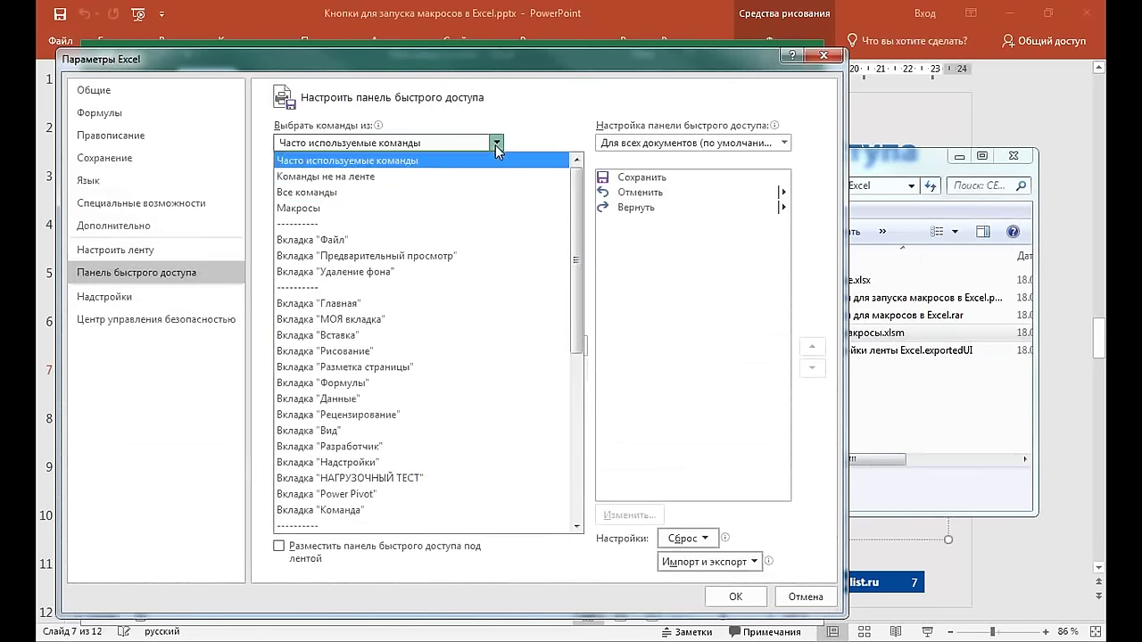
{"action": "left_click", "coordinate": [348, 208]}
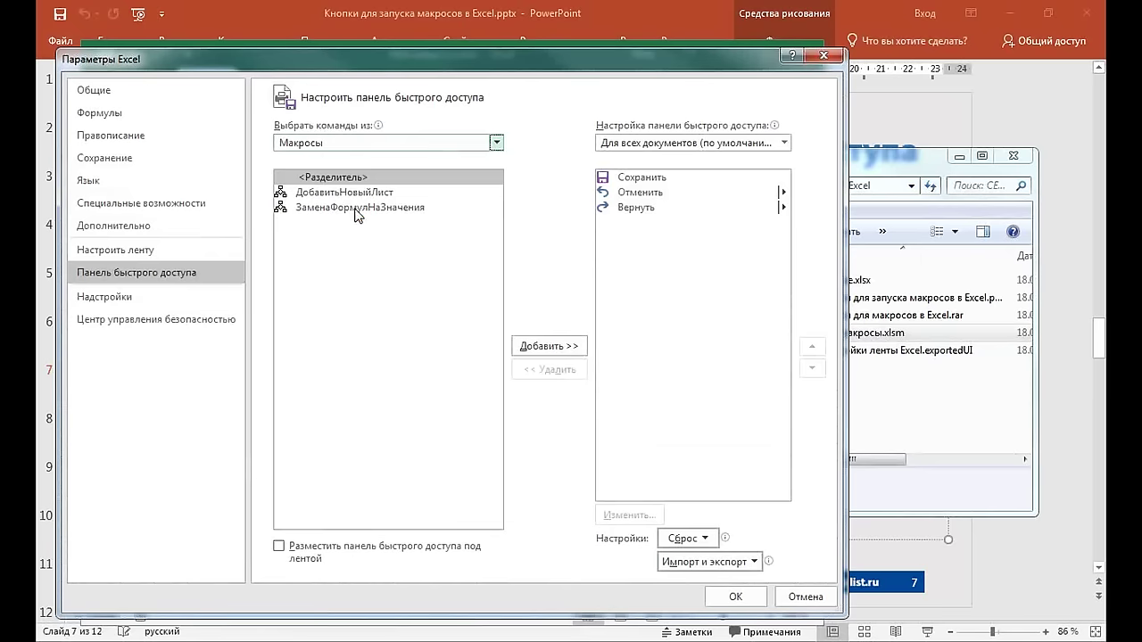
{"action": "left_click", "coordinate": [363, 209]}
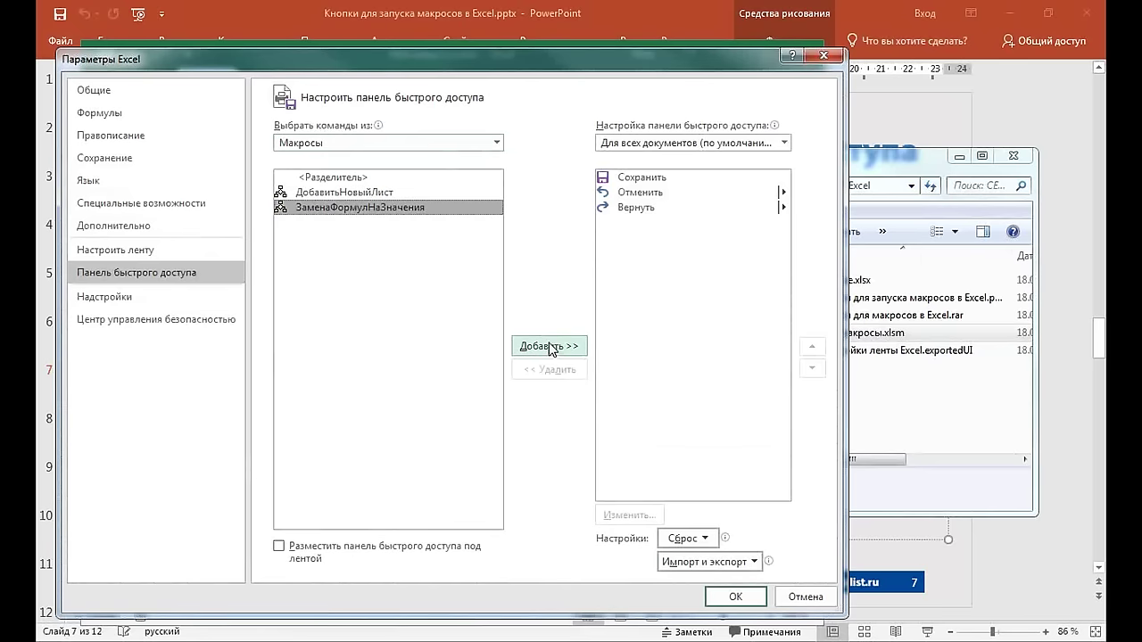
{"action": "double_click", "coordinate": [383, 175]}
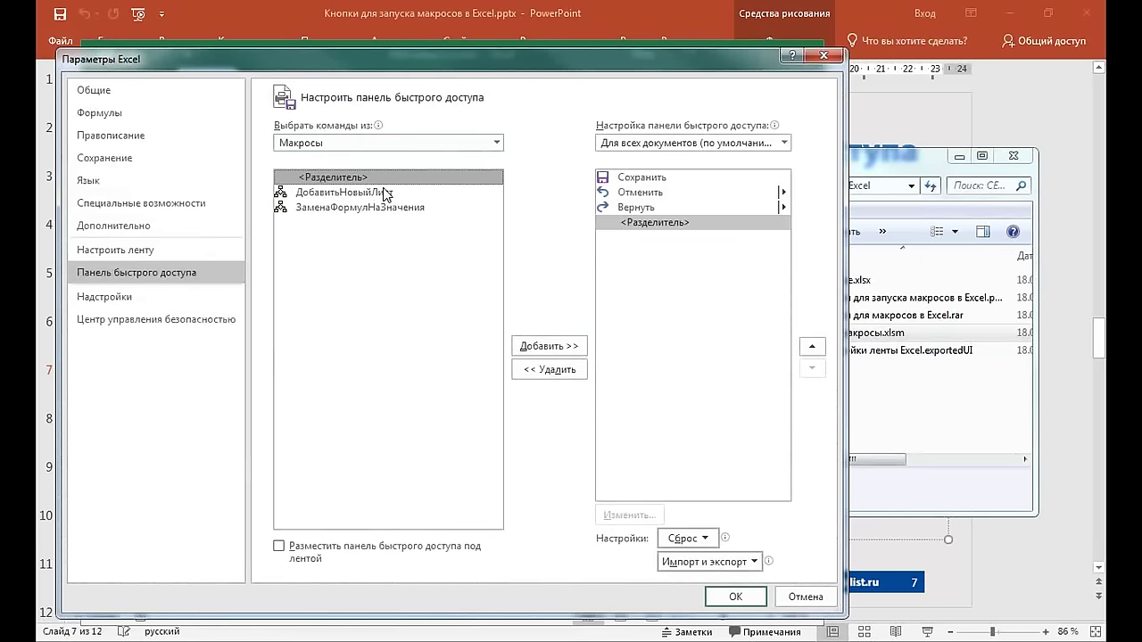
{"action": "double_click", "coordinate": [398, 208]}
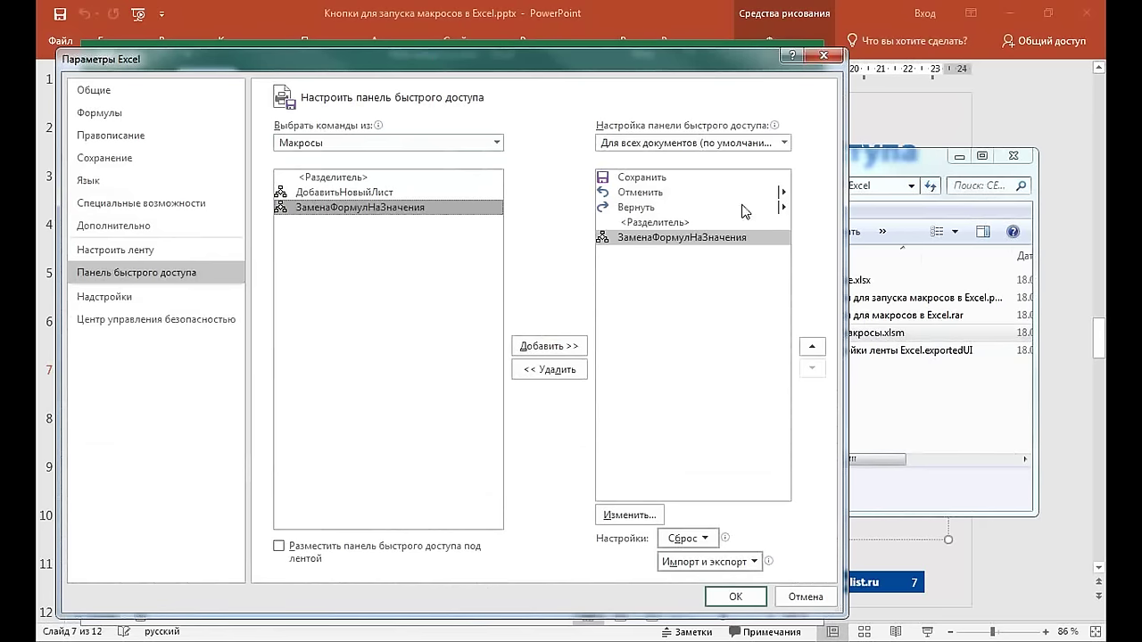
Give the macro a circular-arrows icon and the name 'Замена Формул на значения'
{"action": "left_click", "coordinate": [629, 515]}
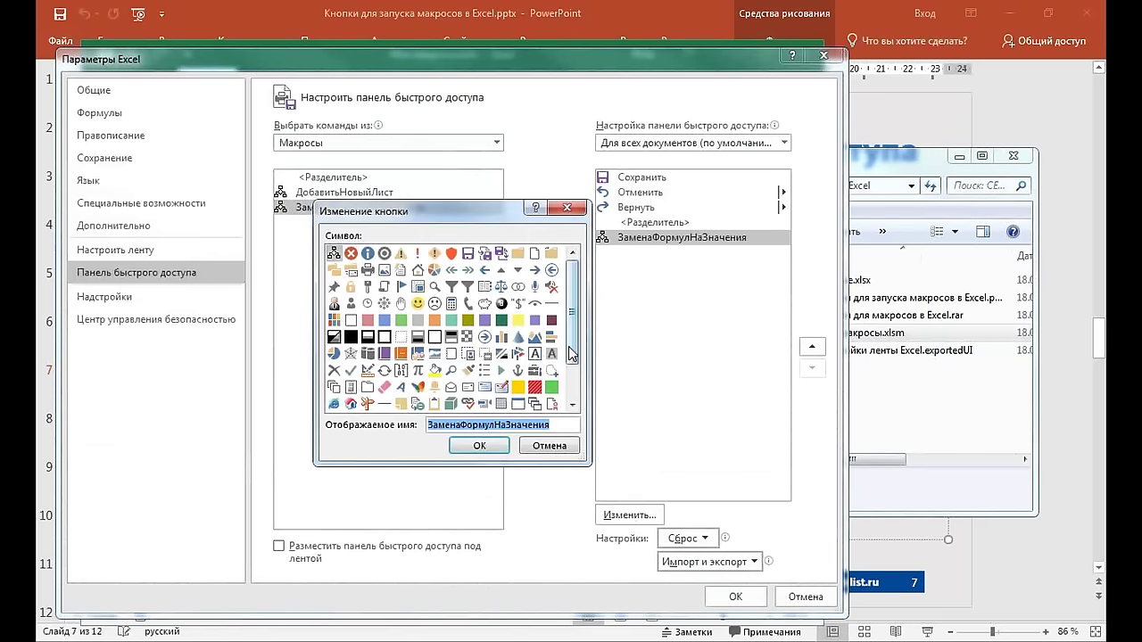
{"action": "left_click_drag", "start_coordinate": [571, 354], "coordinate": [572, 370]}
{"action": "left_click", "coordinate": [384, 348]}
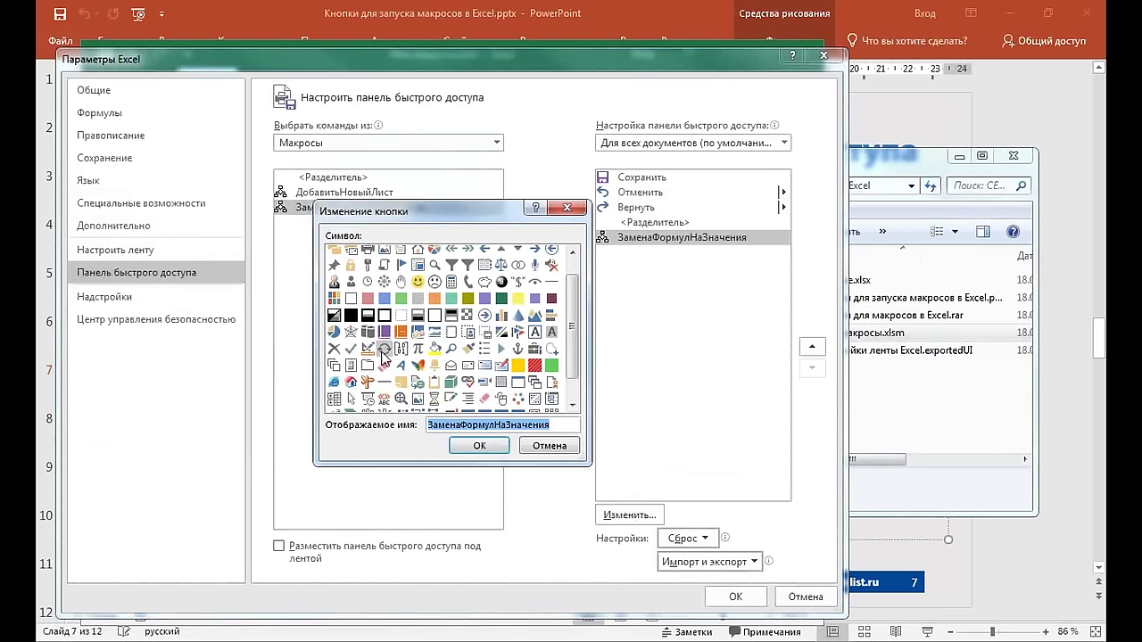
{"action": "left_click", "coordinate": [463, 425]}
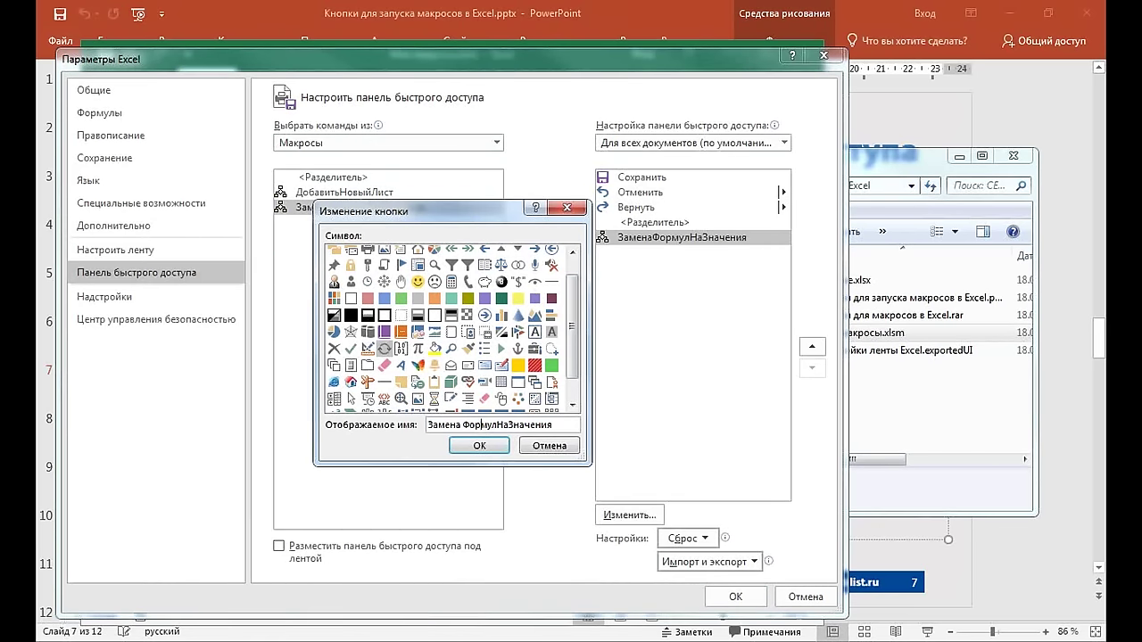
{"action": "key", "text": "Delete"}
{"action": "type", "text": "н"}
{"action": "left_click", "coordinate": [510, 425]}
{"action": "key", "text": "Delete"}
{"action": "type", "text": "з"}
{"action": "left_click", "coordinate": [469, 446]}
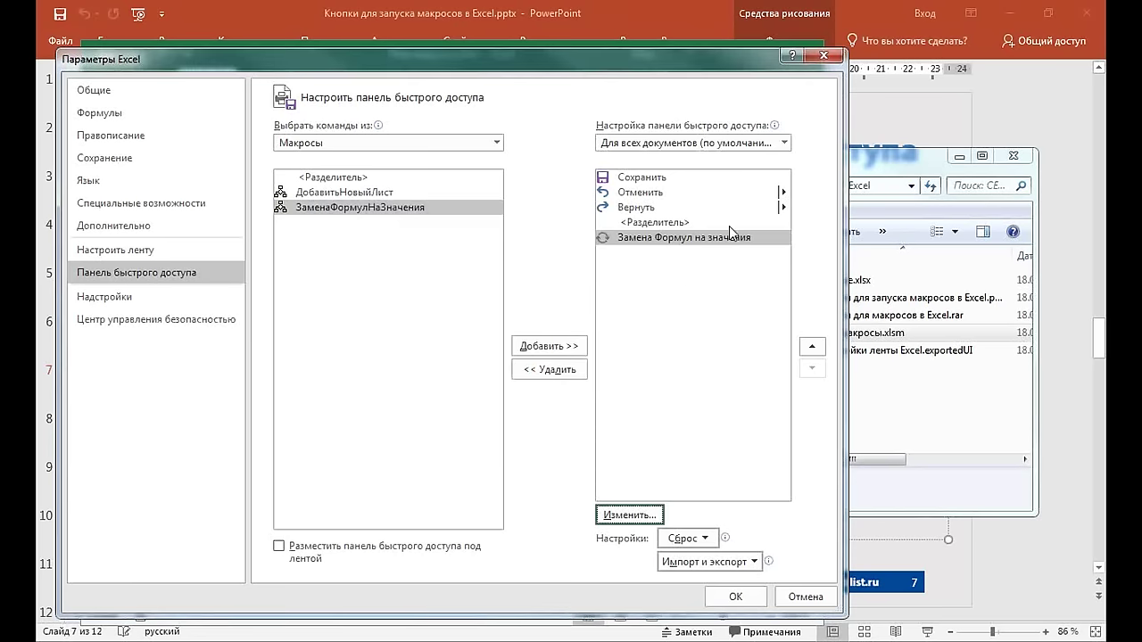
For Мои макросы.xlsm only, add a separator and the ДобавитьНовыйЛист macro to the toolbar
{"action": "left_click", "coordinate": [783, 143]}
{"action": "left_click", "coordinate": [744, 171]}
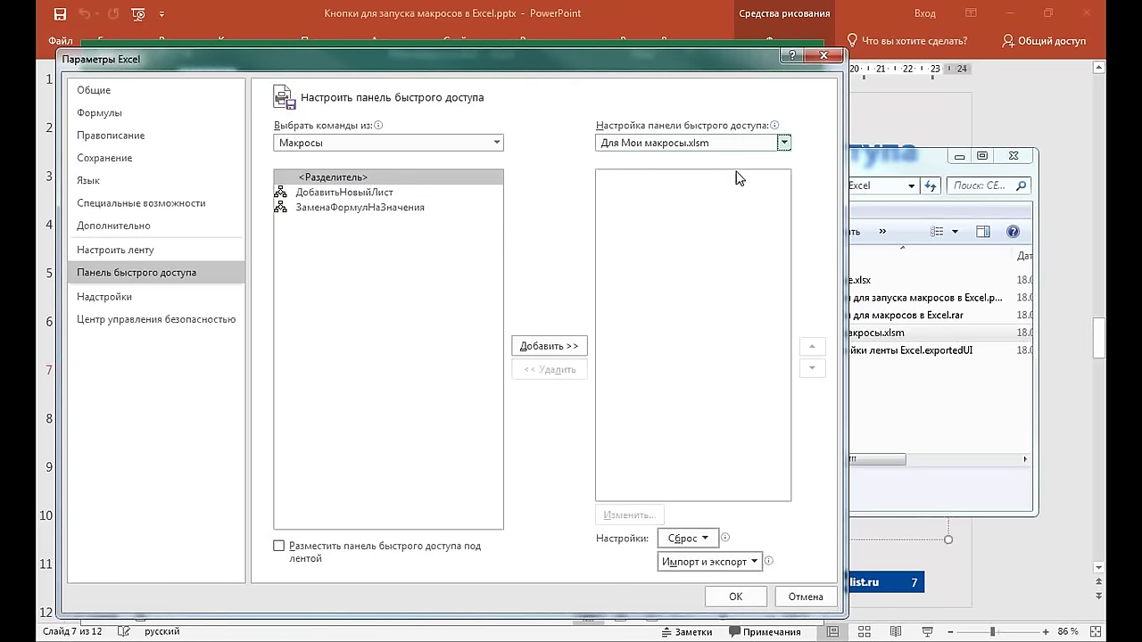
{"action": "left_click", "coordinate": [343, 192]}
{"action": "double_click", "coordinate": [348, 177]}
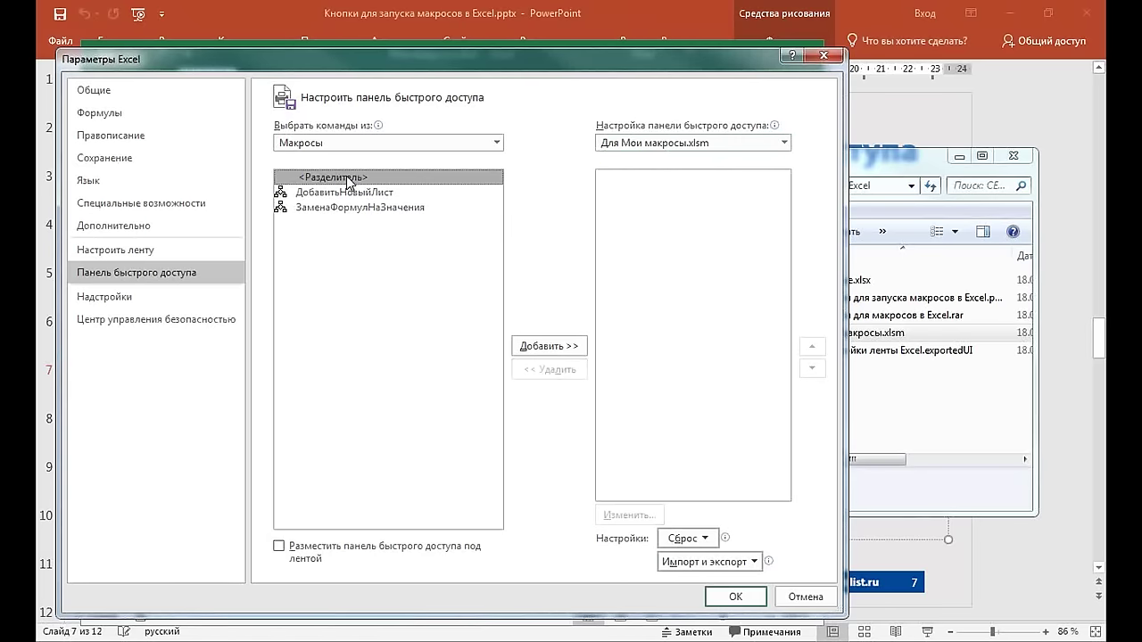
{"action": "double_click", "coordinate": [337, 194]}
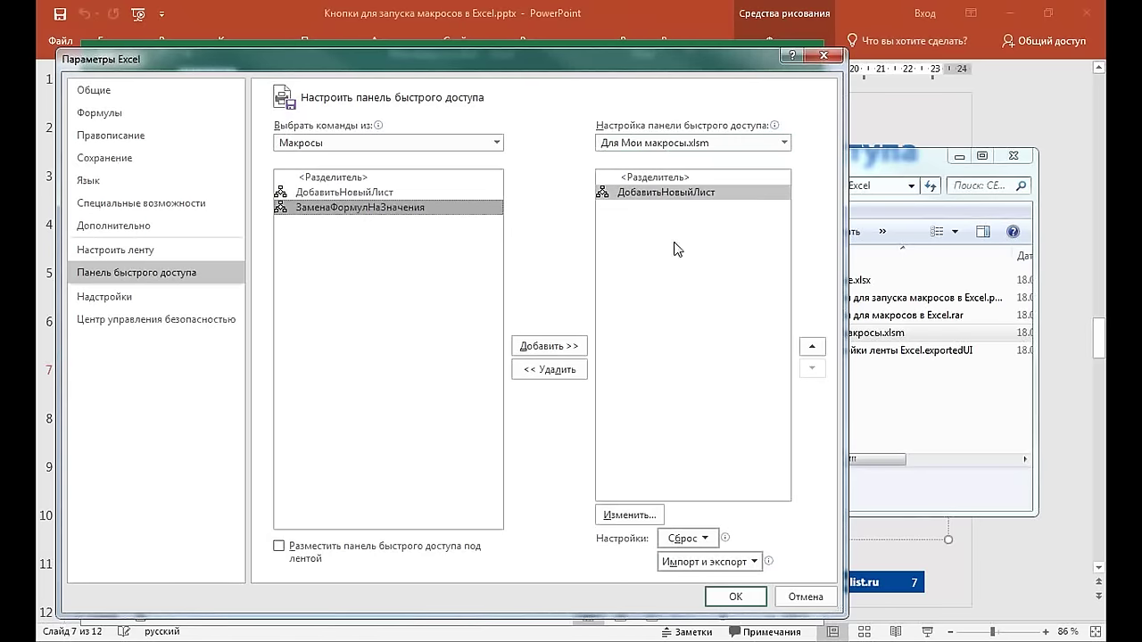
Give the macro a new icon, rename it 'Добавить новый лист', and apply the changes
{"action": "left_click", "coordinate": [637, 516]}
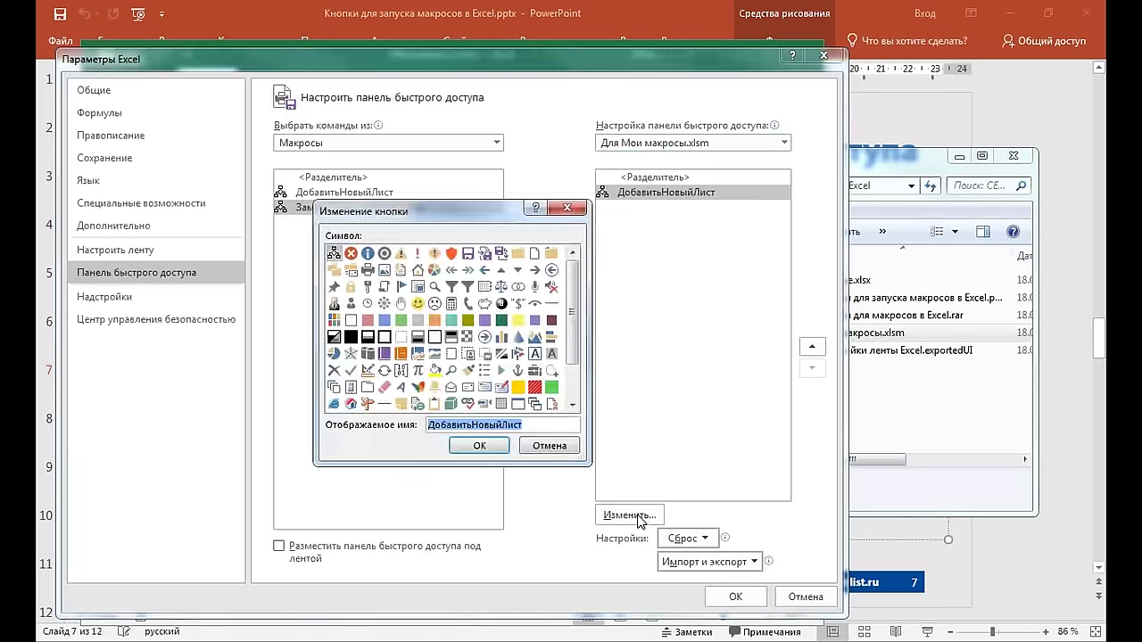
{"action": "left_click", "coordinate": [384, 287]}
{"action": "key", "text": "Tab"}
{"action": "left_click", "coordinate": [472, 424]}
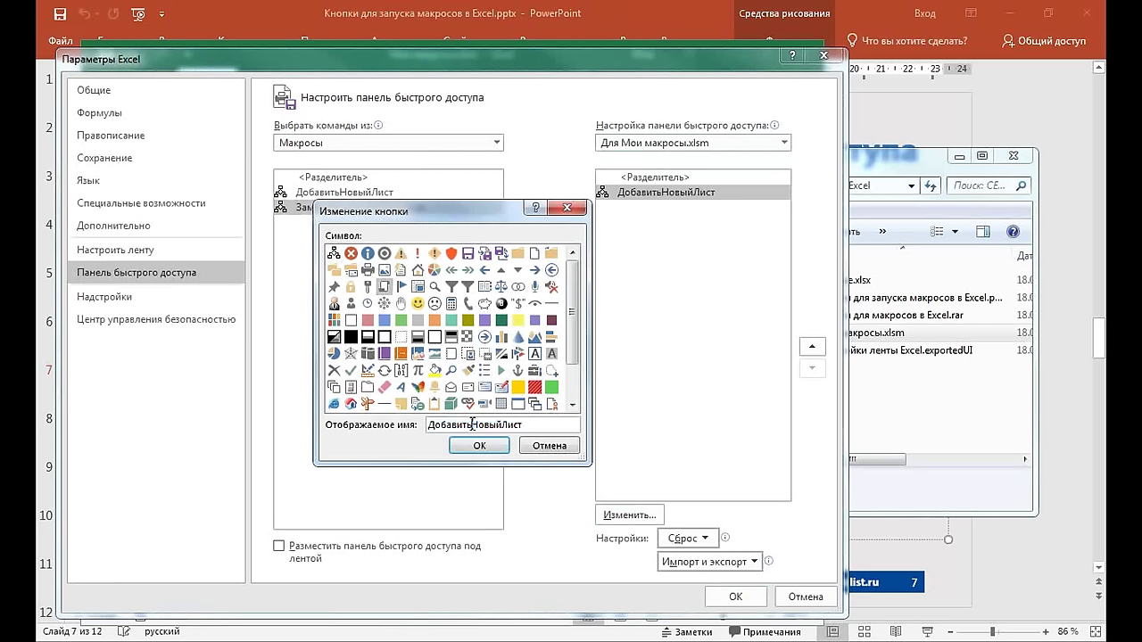
{"action": "key", "text": "Delete"}
{"action": "type", "text": "н"}
{"action": "left_click", "coordinate": [491, 447]}
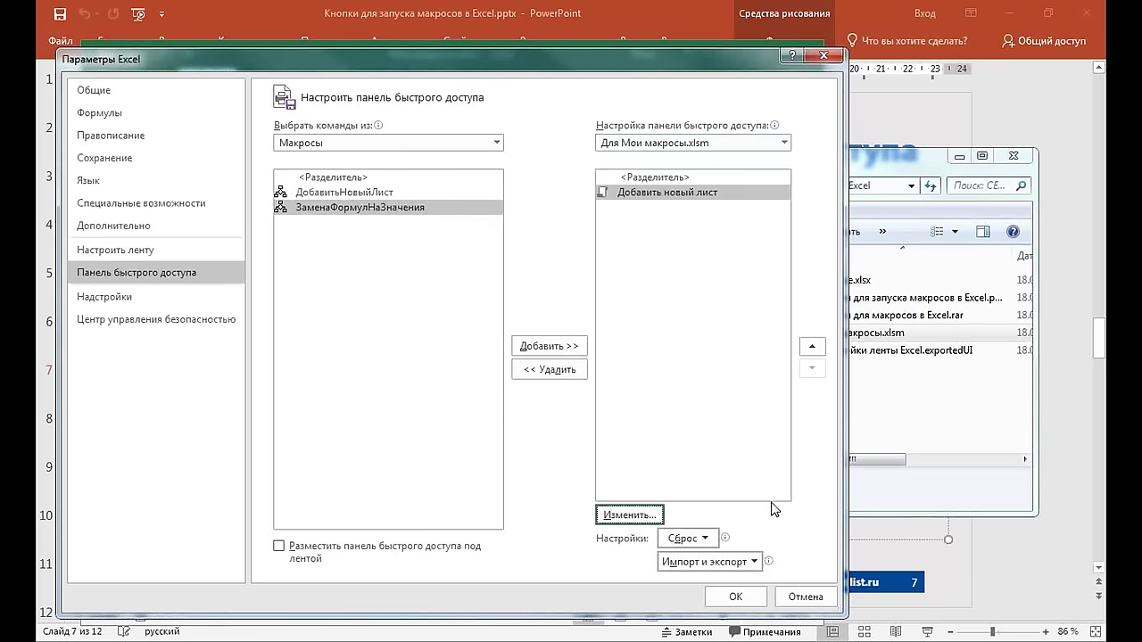
{"action": "left_click", "coordinate": [737, 596]}
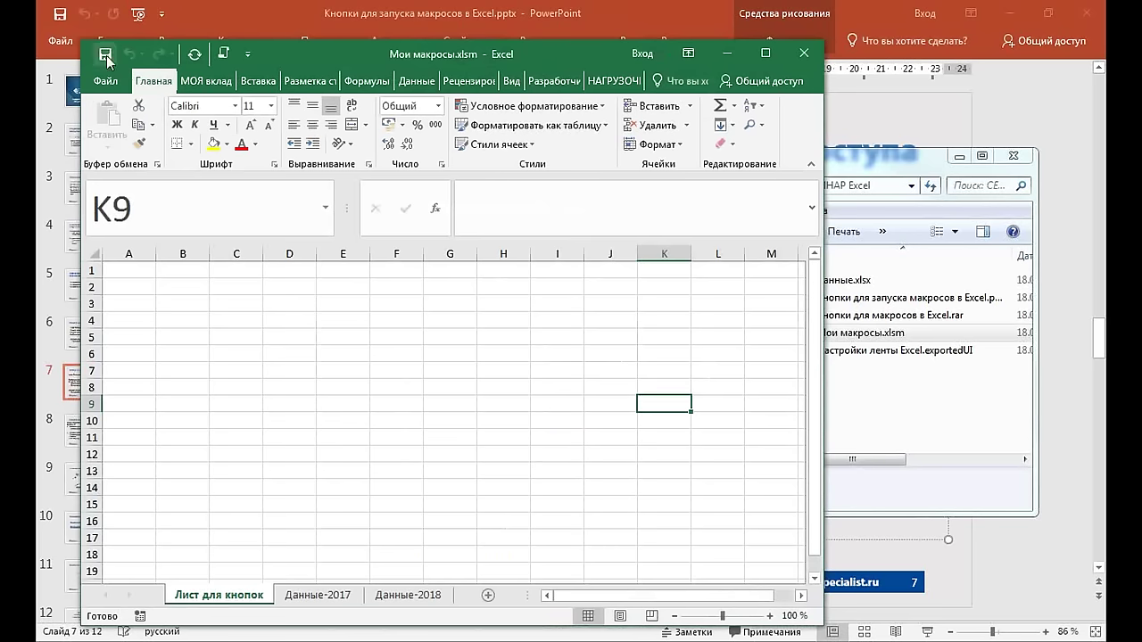
On Данные-2018, total the column G amounts into G28 with AutoSum
{"action": "left_click", "coordinate": [360, 339]}
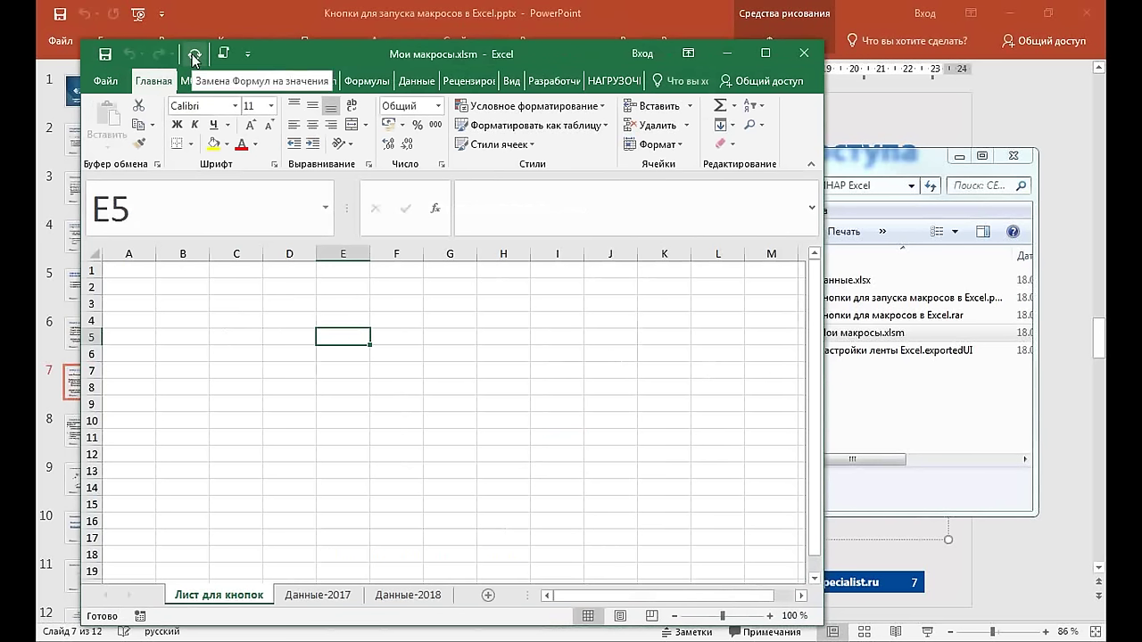
{"action": "left_click", "coordinate": [406, 596]}
{"action": "scroll", "coordinate": [390, 477], "scroll_direction": "down", "scroll_amount": 1}
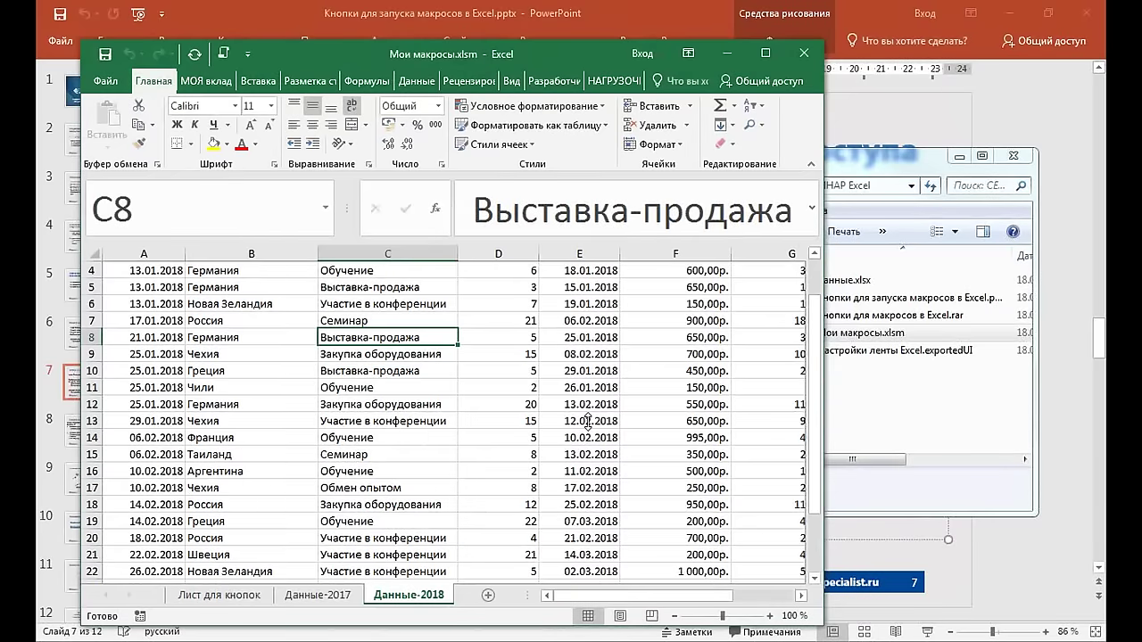
{"action": "left_click", "coordinate": [768, 56]}
{"action": "scroll", "coordinate": [806, 335], "scroll_direction": "down", "scroll_amount": 3}
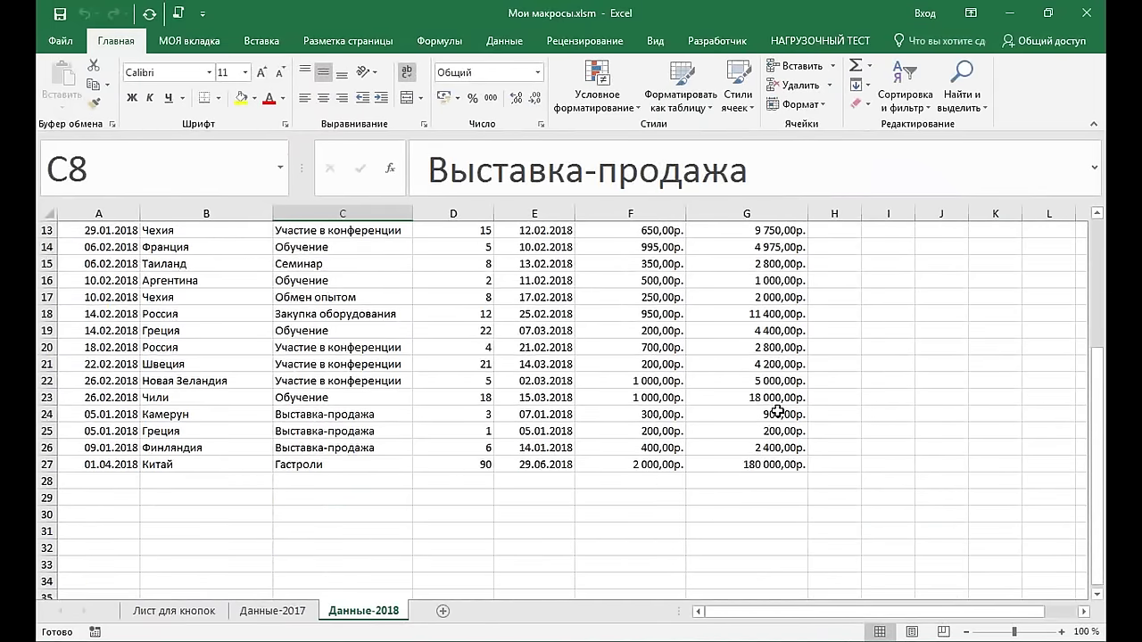
{"action": "scroll", "coordinate": [768, 328], "scroll_direction": "down", "scroll_amount": 4}
{"action": "left_click", "coordinate": [765, 265]}
{"action": "left_click", "coordinate": [769, 280]}
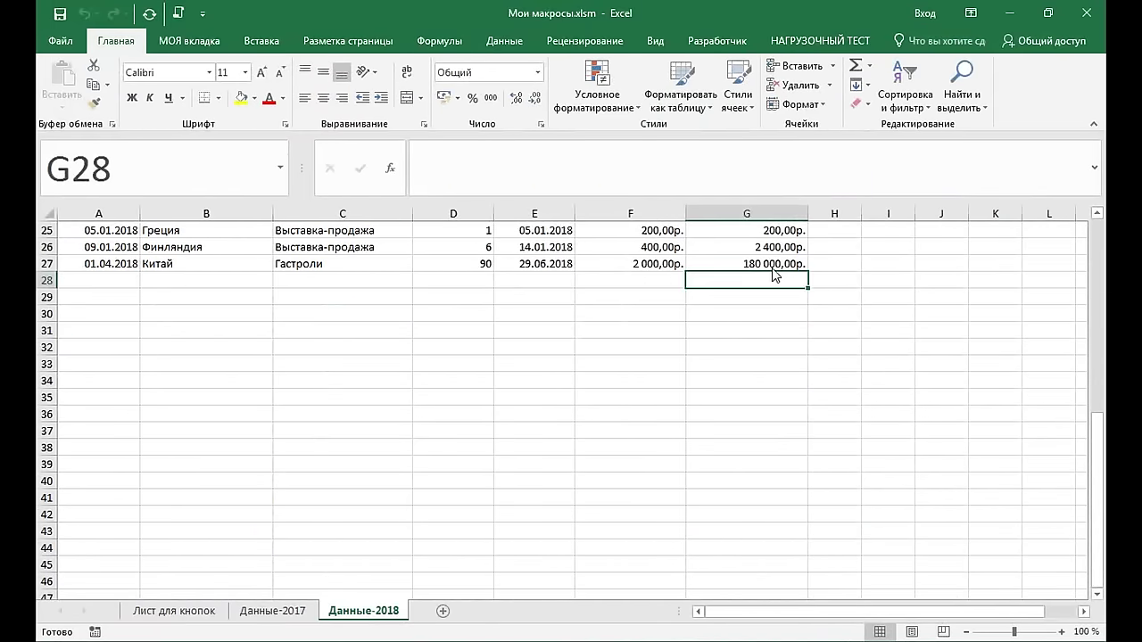
{"action": "left_click", "coordinate": [854, 67]}
{"action": "key", "text": "Return"}
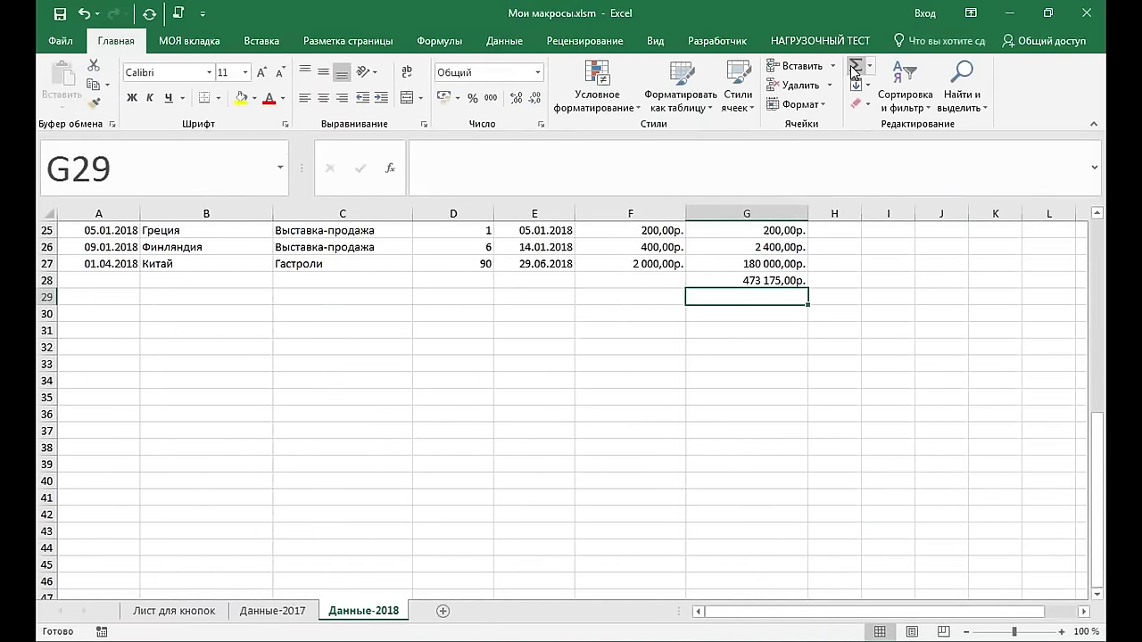
Convert the sheet's formulas to values with the 'Замена Формул на значения' button, leaving G28 at 473 175,00р
{"action": "left_click", "coordinate": [768, 278]}
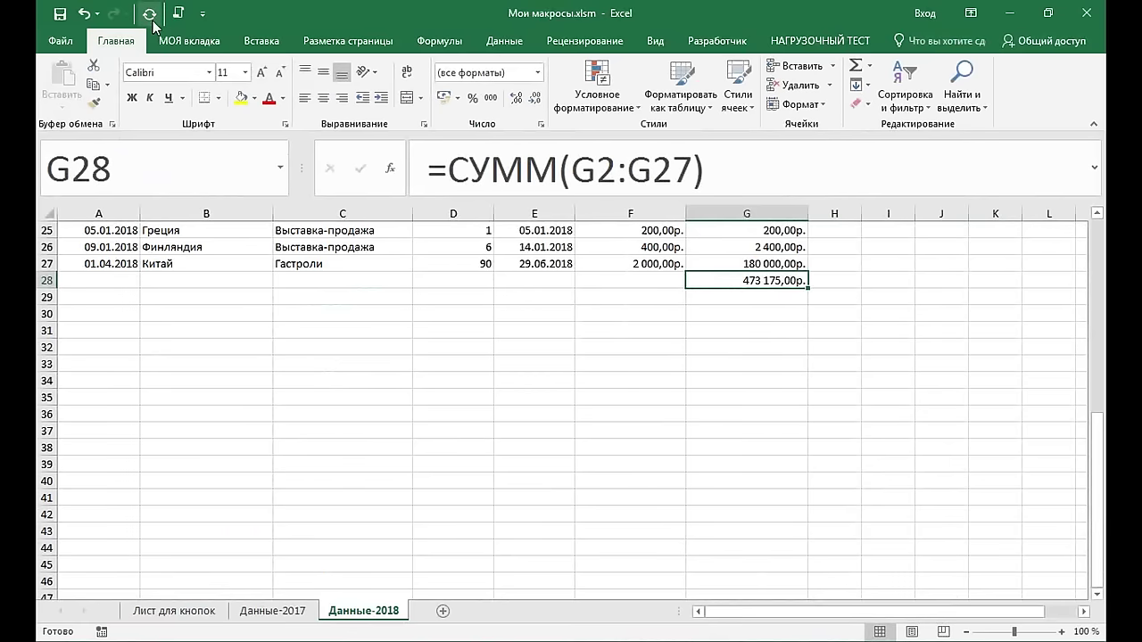
{"action": "left_click", "coordinate": [150, 14]}
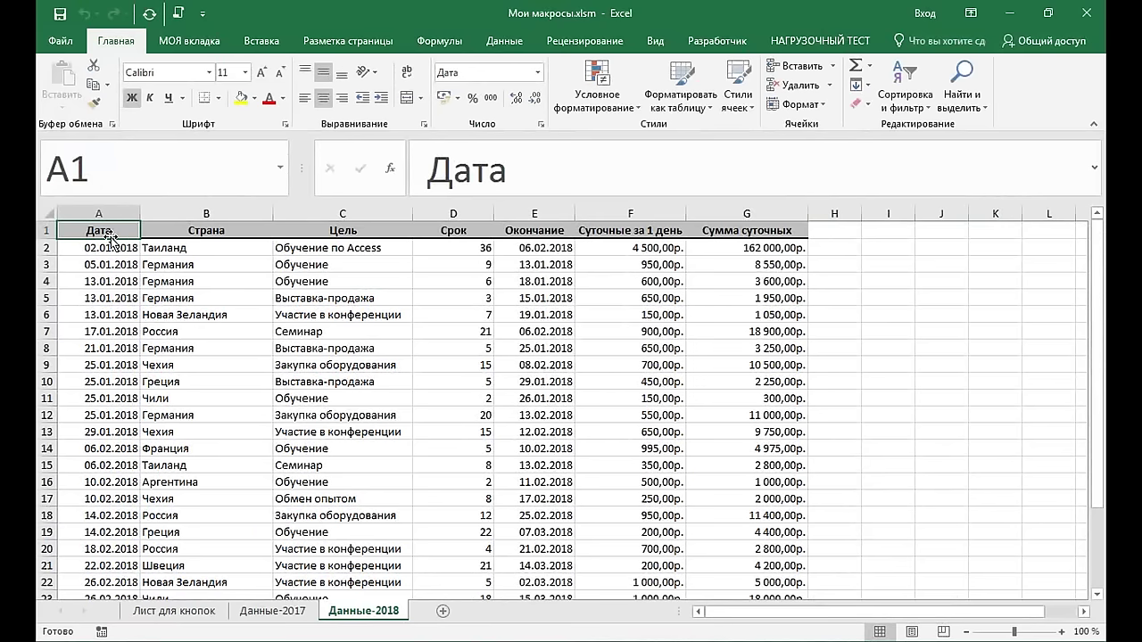
{"action": "scroll", "coordinate": [110, 234], "scroll_direction": "down", "scroll_amount": 3}
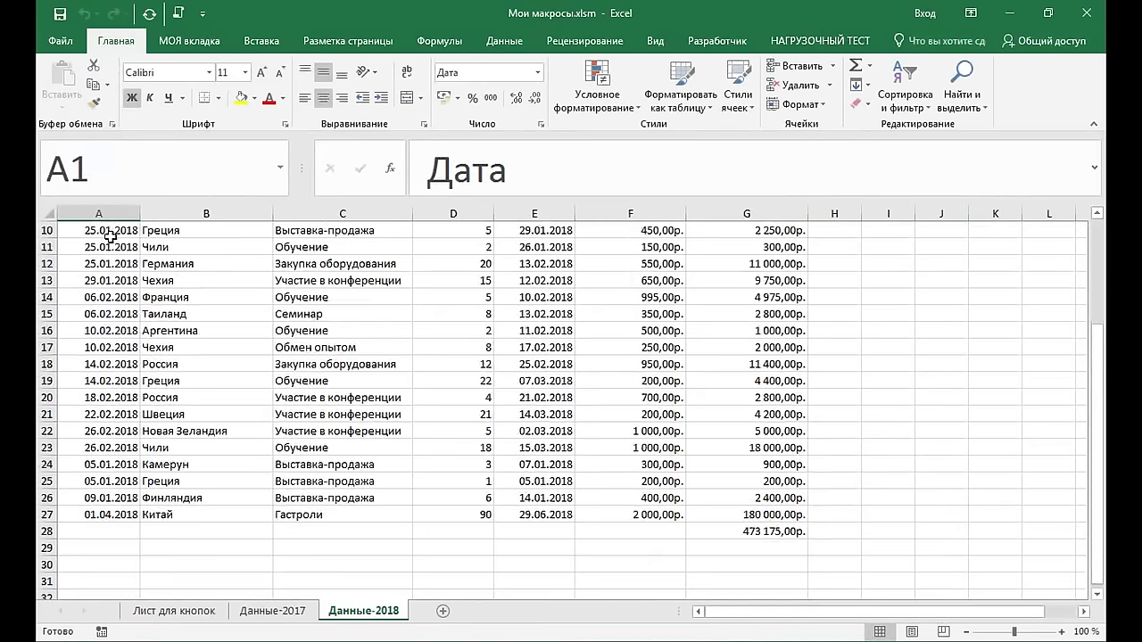
{"action": "scroll", "coordinate": [110, 234], "scroll_direction": "down", "scroll_amount": 3}
{"action": "left_click", "coordinate": [754, 380]}
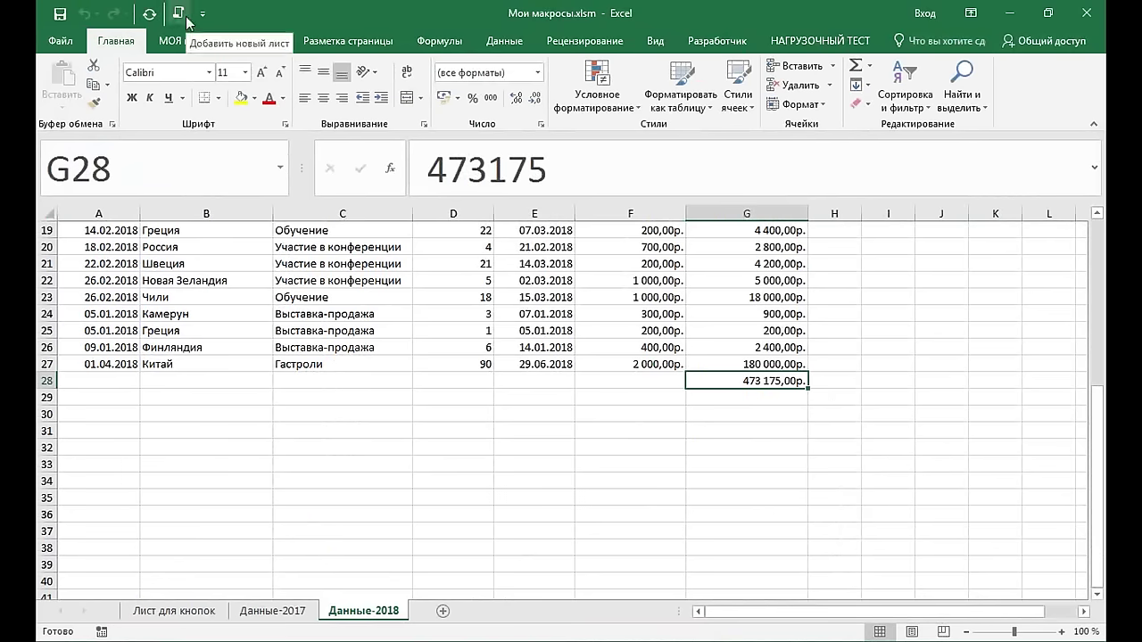
Add the sheet '18 апреля 2018 года, 18-54-53' with the new-sheet button, then return to Explorer
{"action": "left_click", "coordinate": [188, 20]}
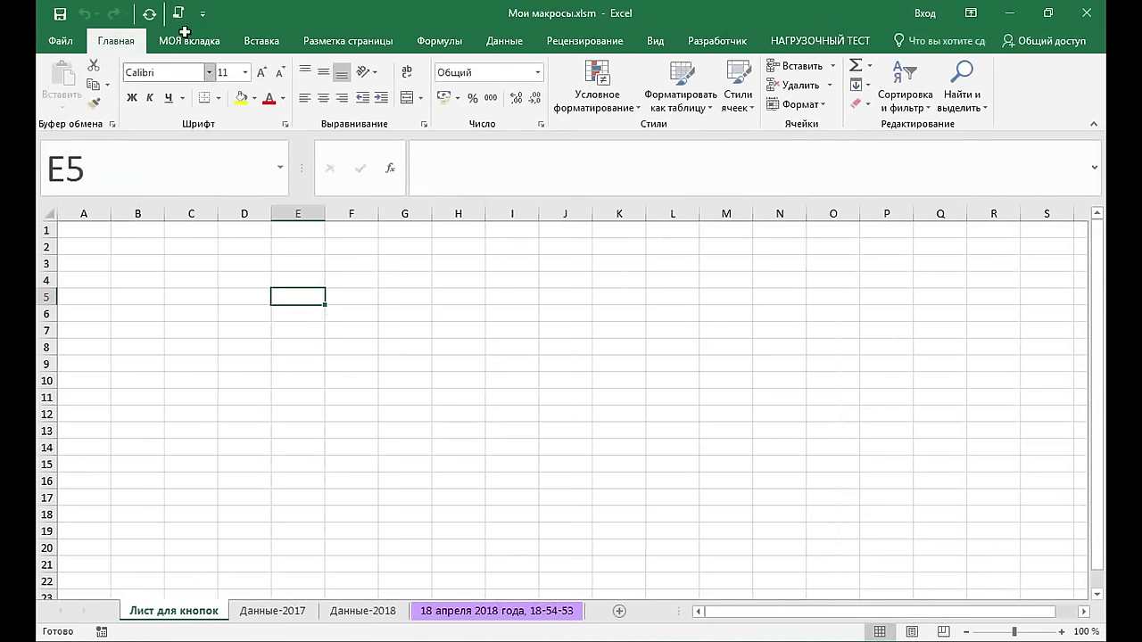
{"action": "left_click", "coordinate": [489, 364]}
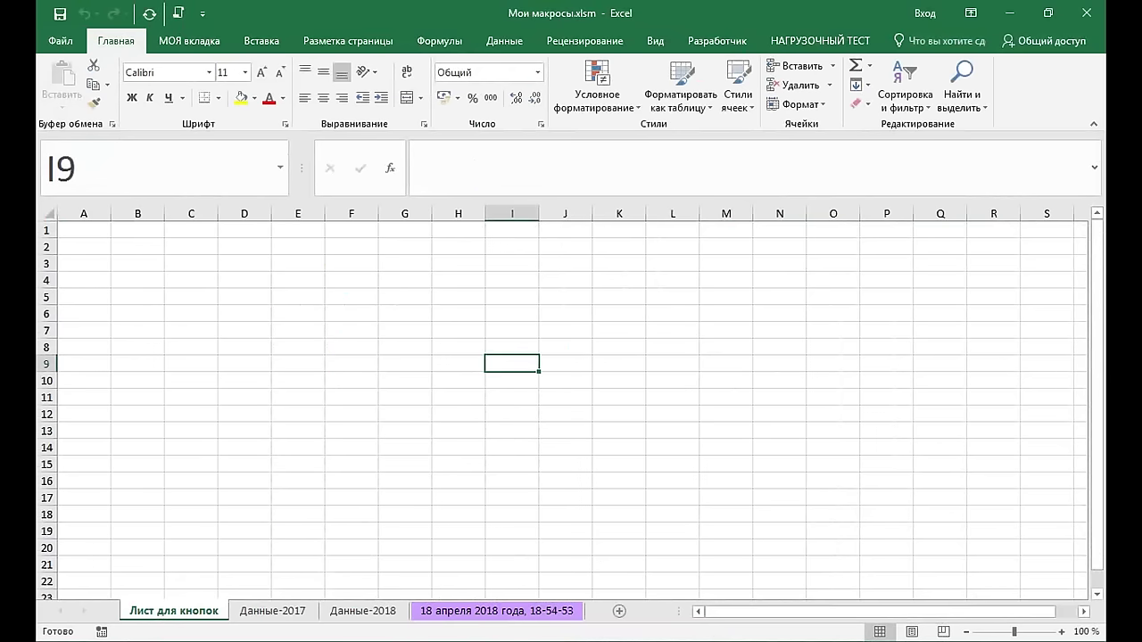
{"action": "key", "text": "alt+Tab"}
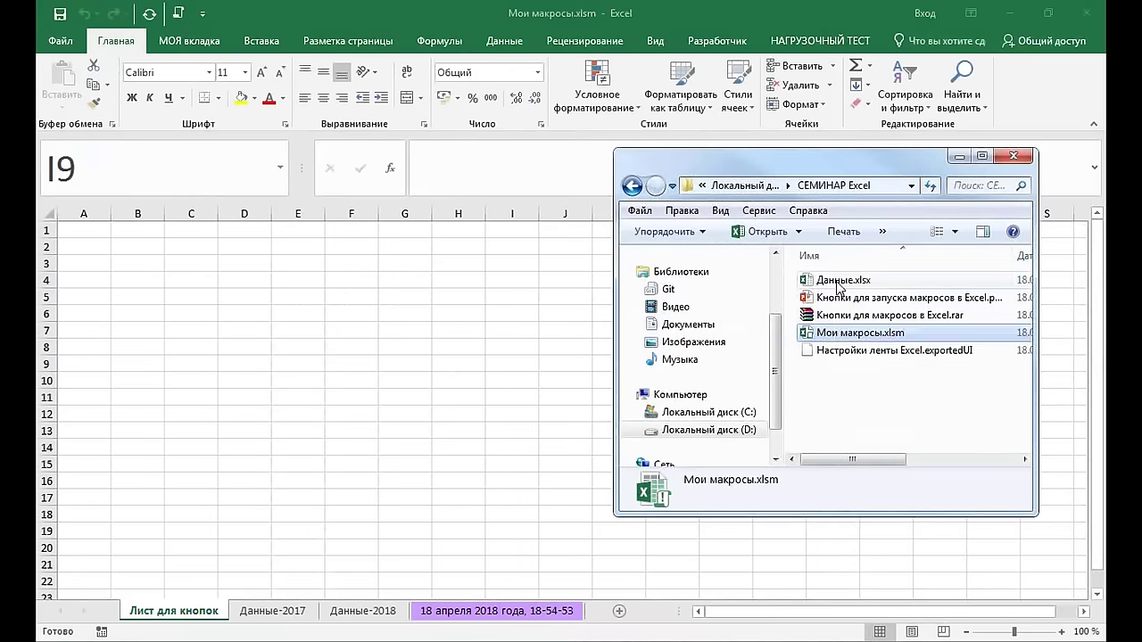
Open Данные.xlsx to review the end-date formulas in column E, then close Excel, saving Мои макросы.xlsm
{"action": "left_click", "coordinate": [834, 280]}
{"action": "double_click", "coordinate": [835, 281]}
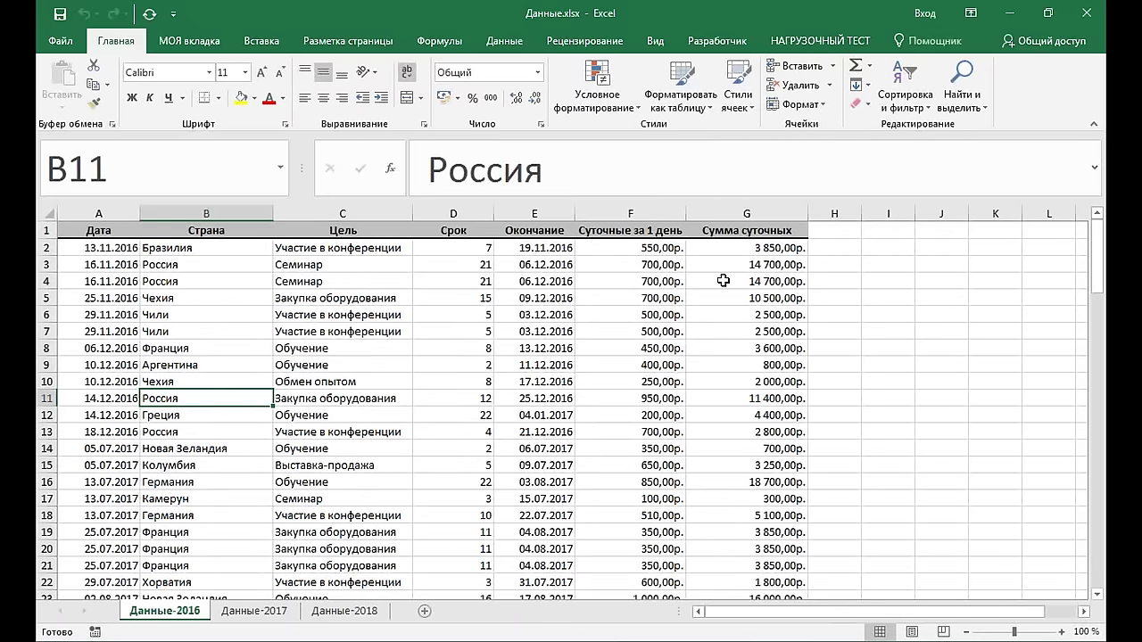
{"action": "left_click", "coordinate": [522, 376]}
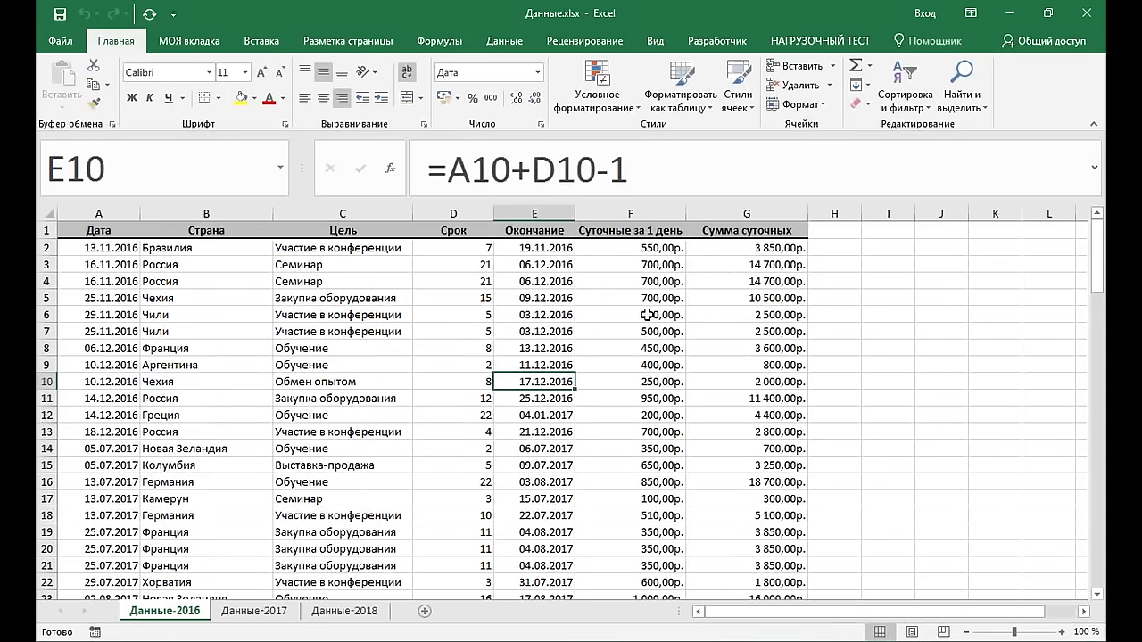
{"action": "left_click_drag", "start_coordinate": [540, 280], "coordinate": [540, 364]}
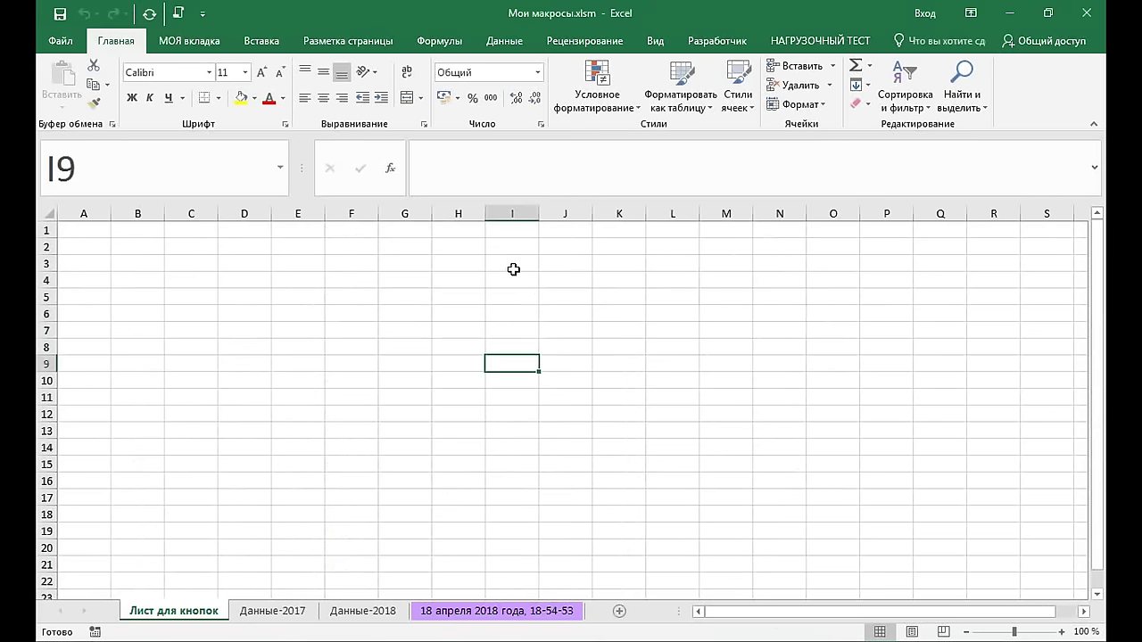
{"action": "left_click", "coordinate": [302, 360]}
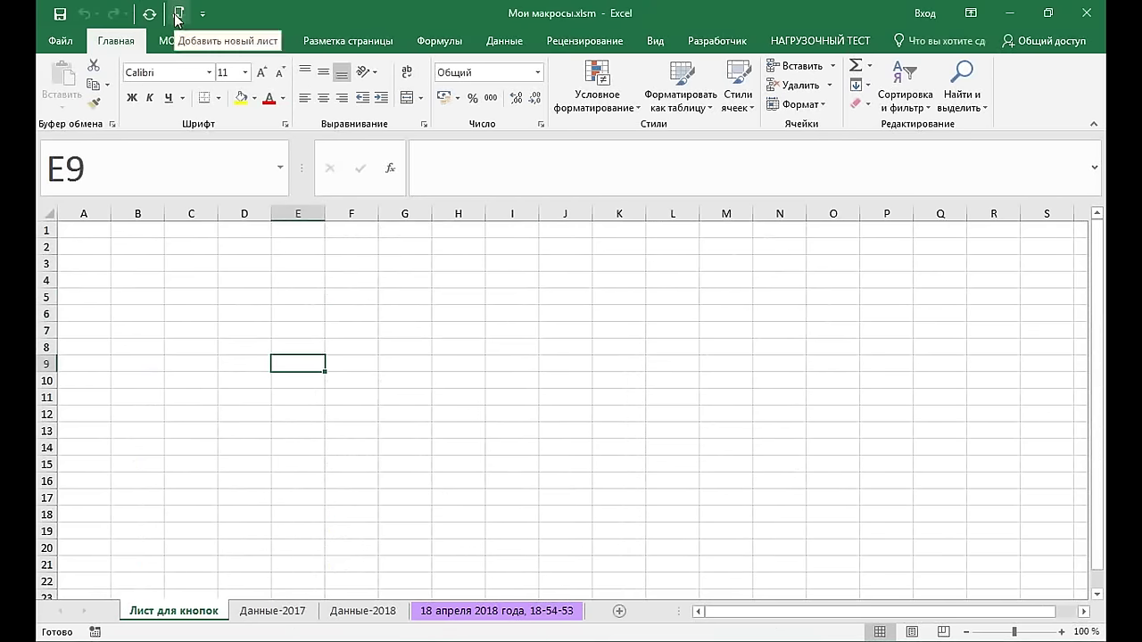
{"action": "left_click", "coordinate": [1086, 15]}
{"action": "left_click", "coordinate": [500, 352]}
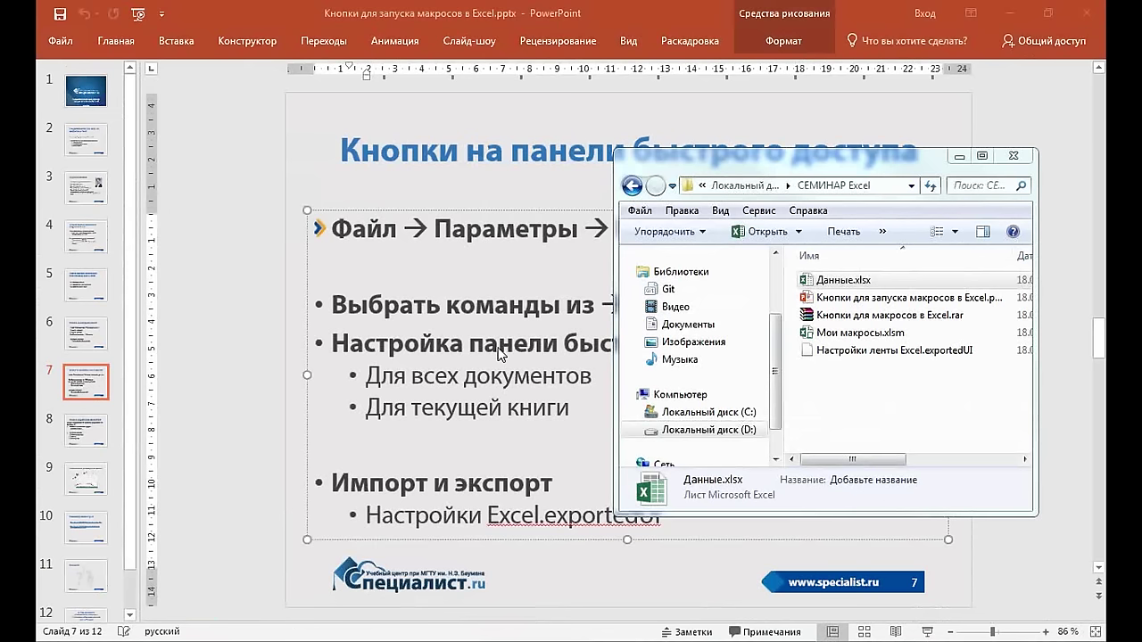
{"action": "key", "text": "Return"}
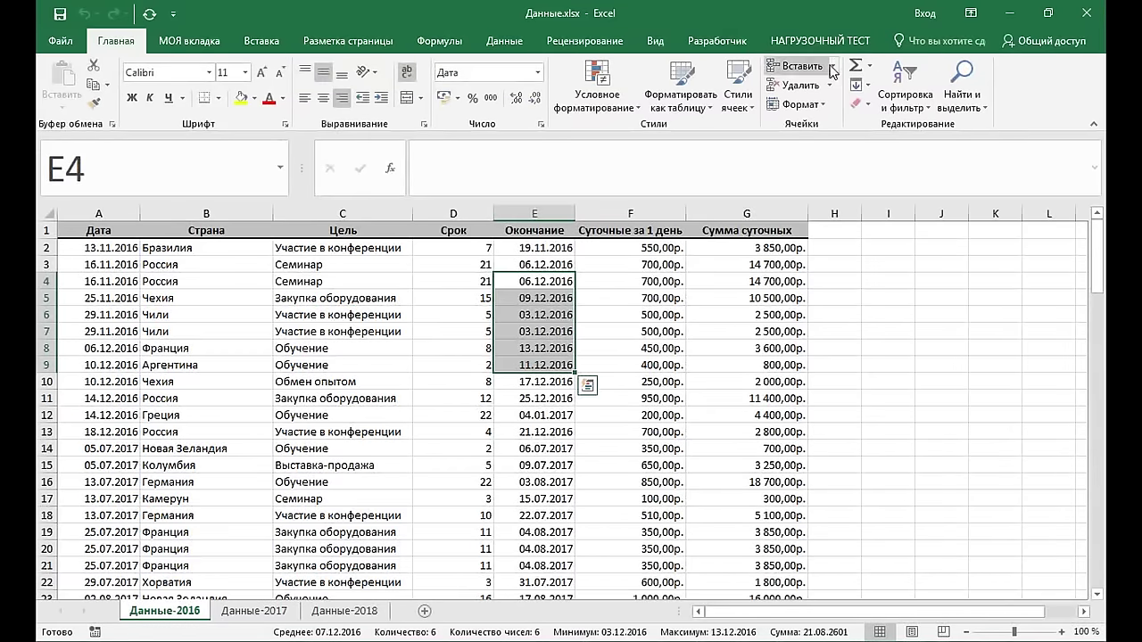
{"action": "left_click", "coordinate": [63, 41]}
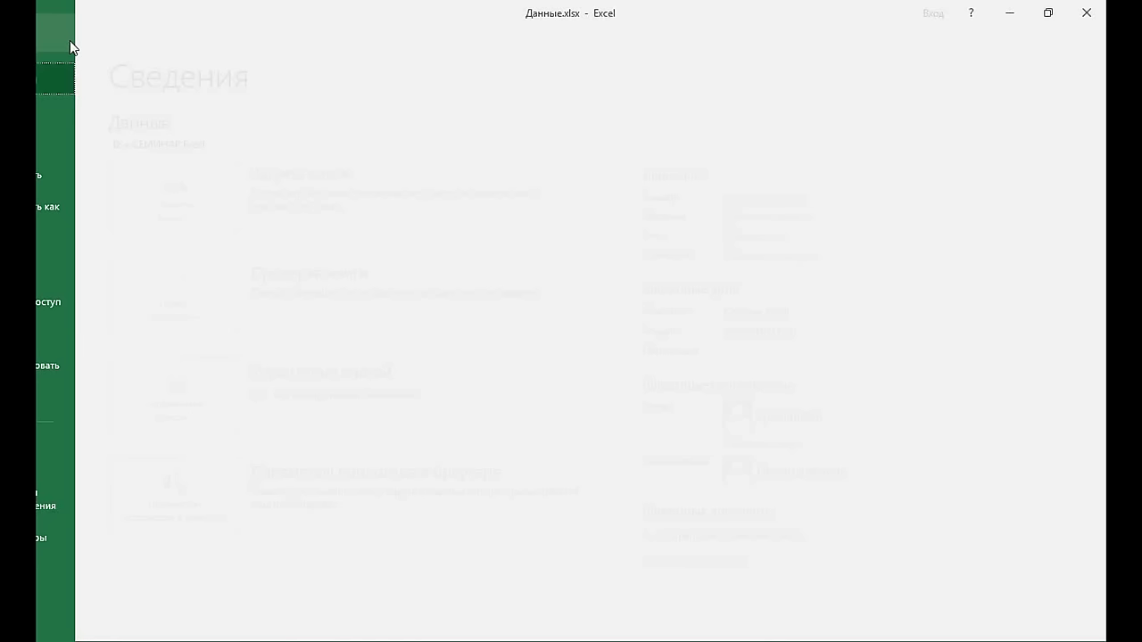
{"action": "left_click", "coordinate": [1087, 15]}
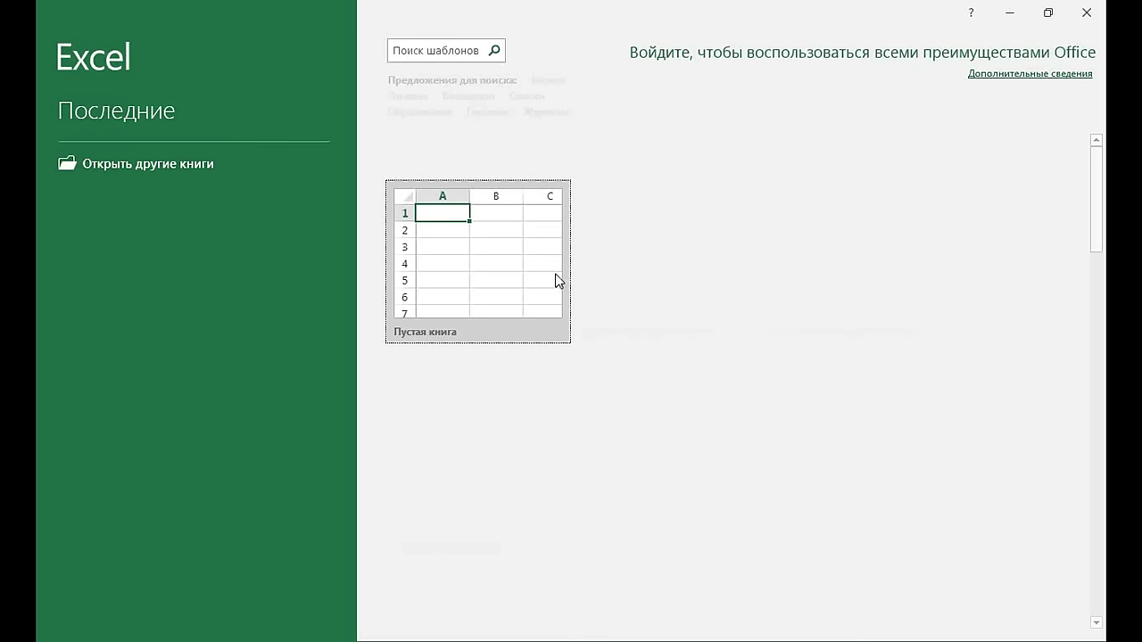
{"action": "left_click", "coordinate": [538, 281]}
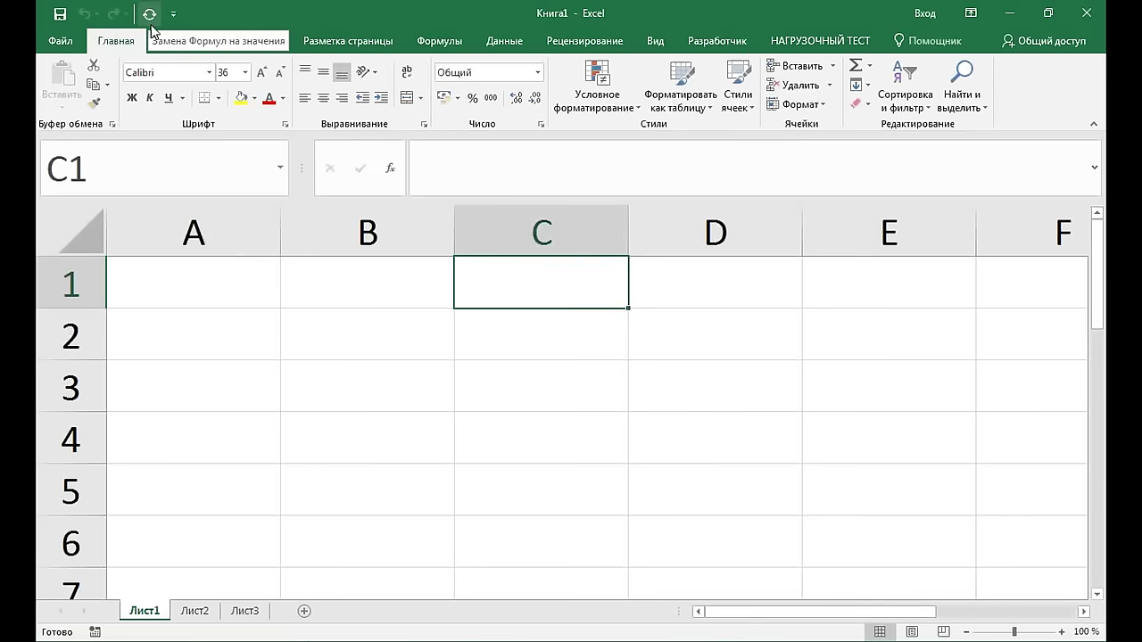
{"action": "left_click", "coordinate": [182, 43]}
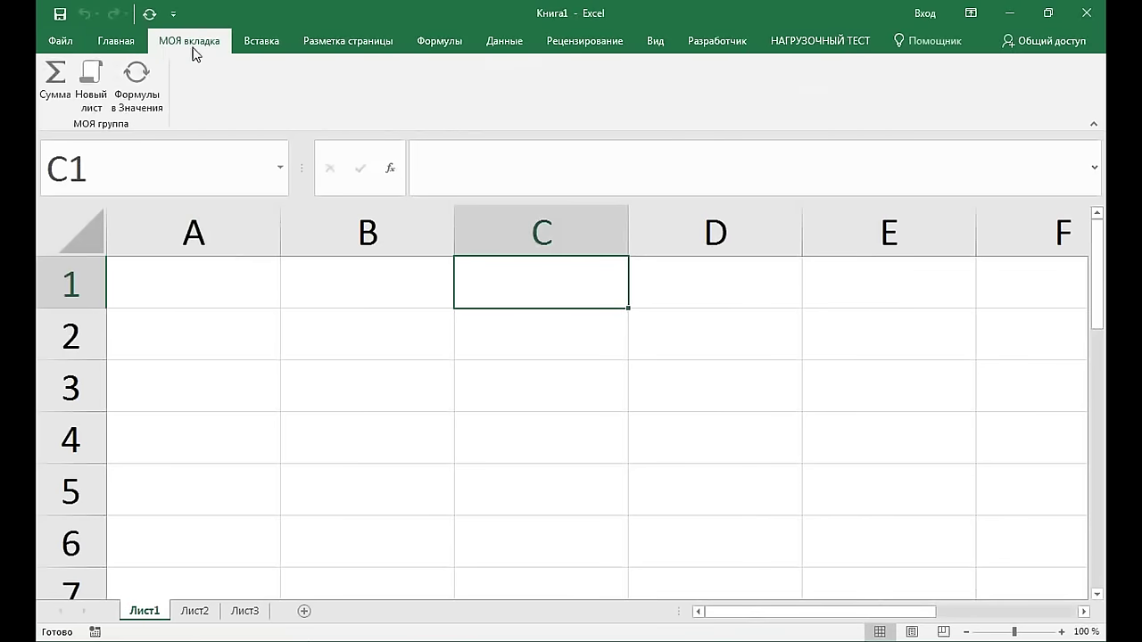
{"action": "left_click", "coordinate": [116, 41]}
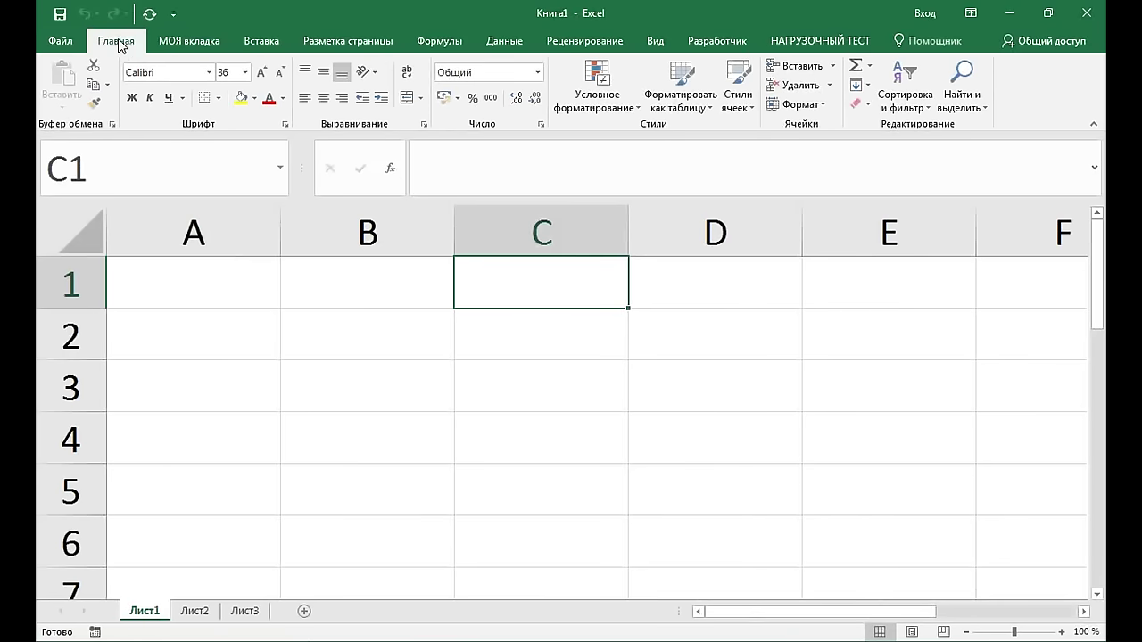
{"action": "left_click", "coordinate": [1091, 16]}
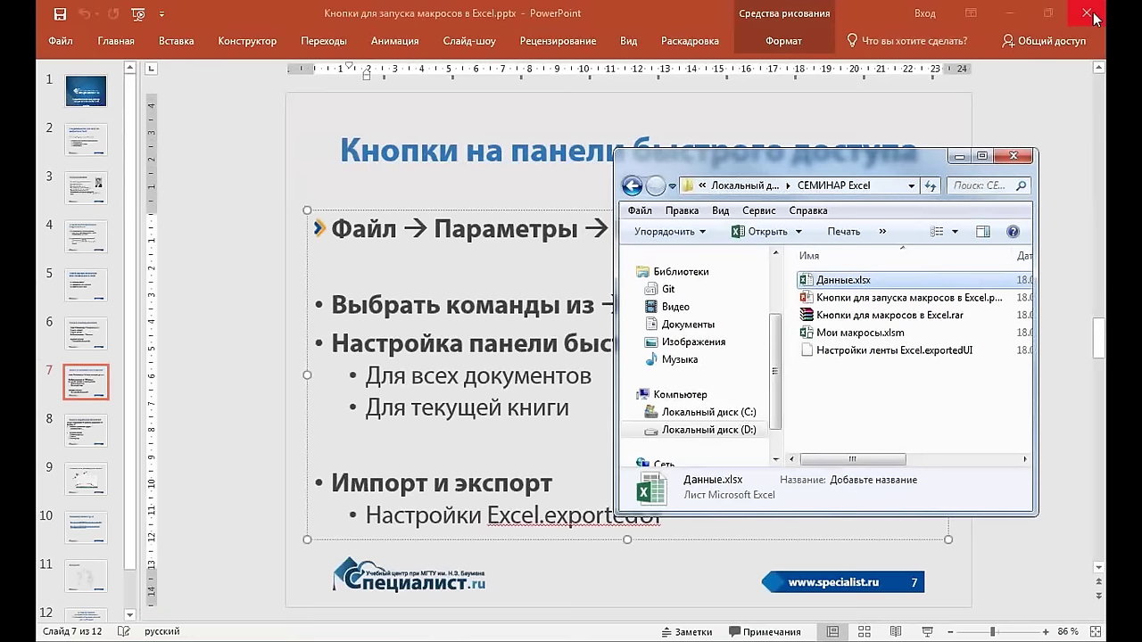
Reopen Мои макросы.xlsm from the СЕМИНАР Excel folder, restore its window down, and bring PowerPoint forward
{"action": "left_click", "coordinate": [934, 412]}
{"action": "left_click", "coordinate": [845, 337]}
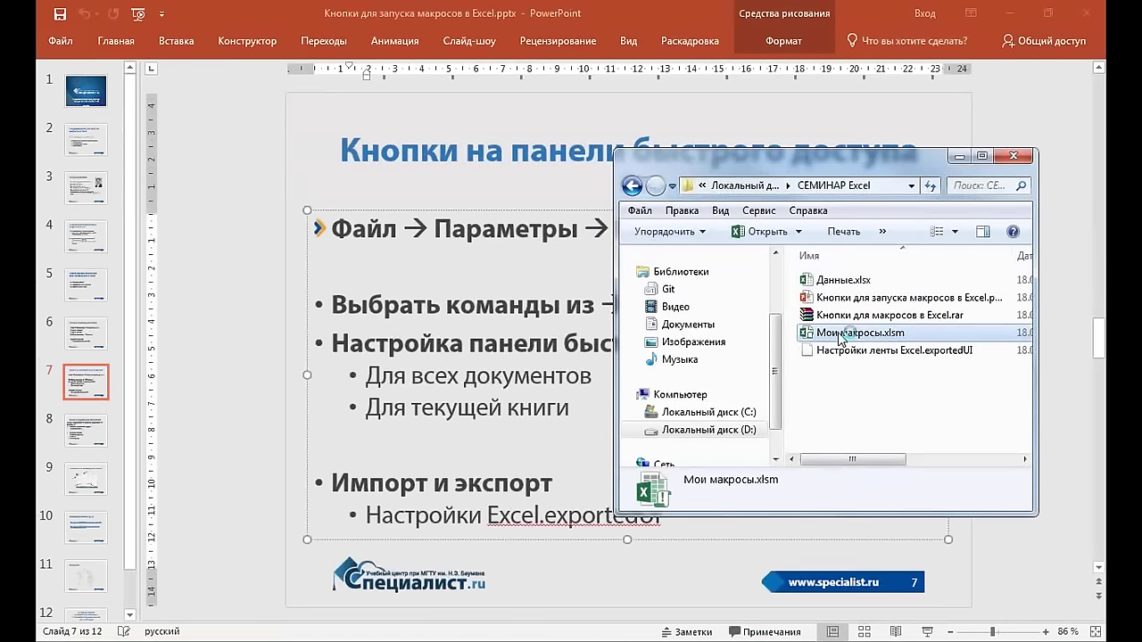
{"action": "double_click", "coordinate": [838, 333]}
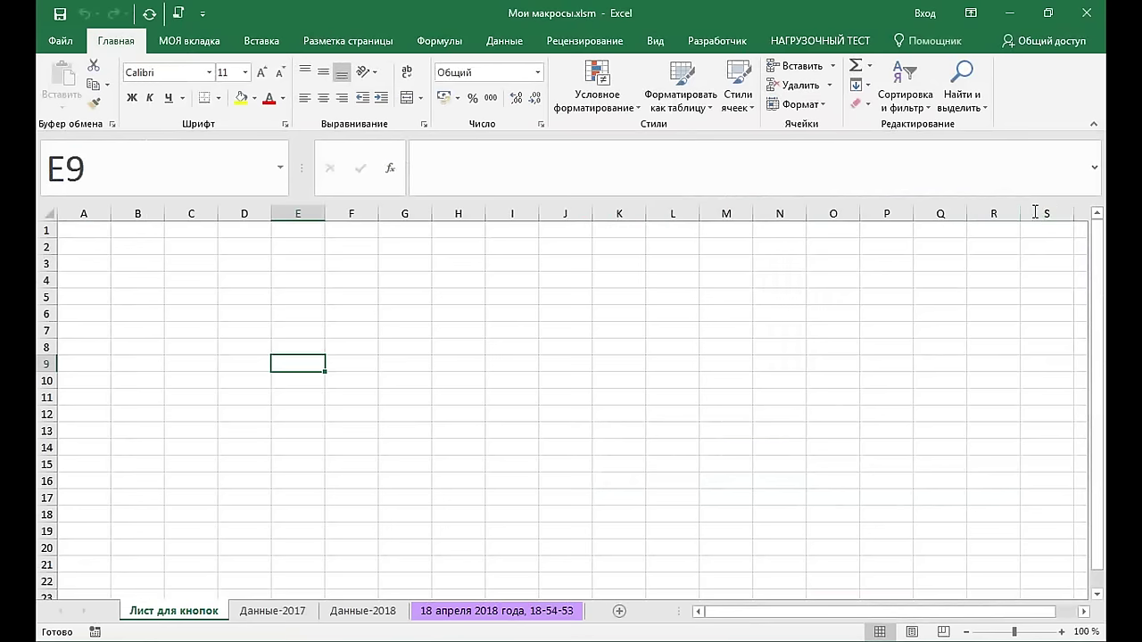
{"action": "left_click", "coordinate": [1048, 13]}
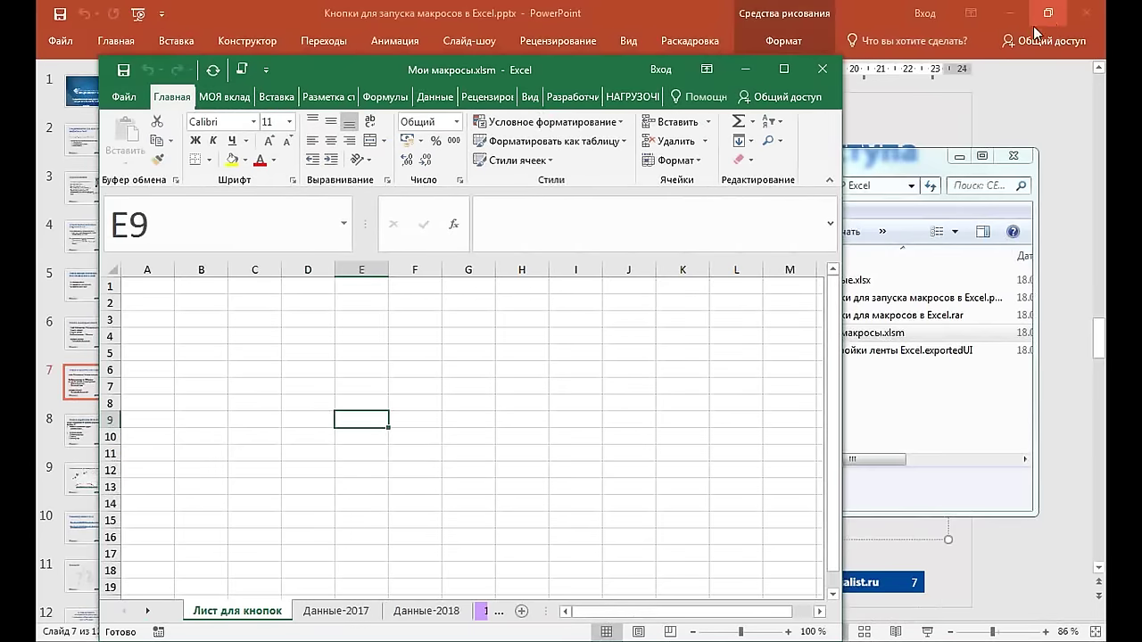
{"action": "left_click", "coordinate": [1101, 341]}
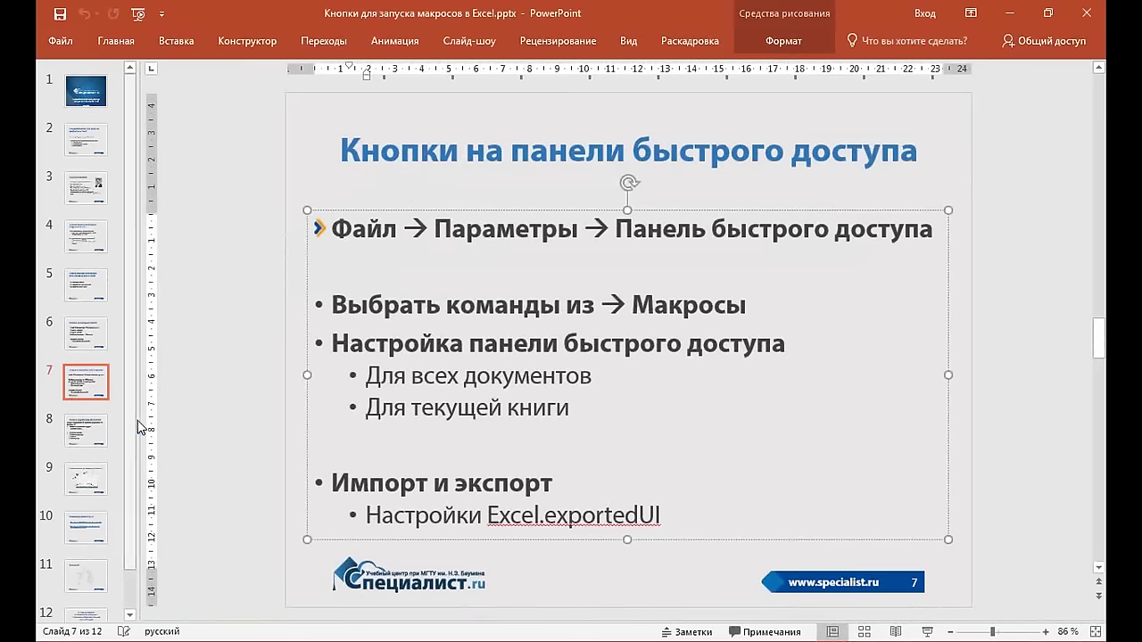
Advance PowerPoint to slide 8, make the Excel window shorter and wider, then return to the slide
{"action": "left_click", "coordinate": [101, 431]}
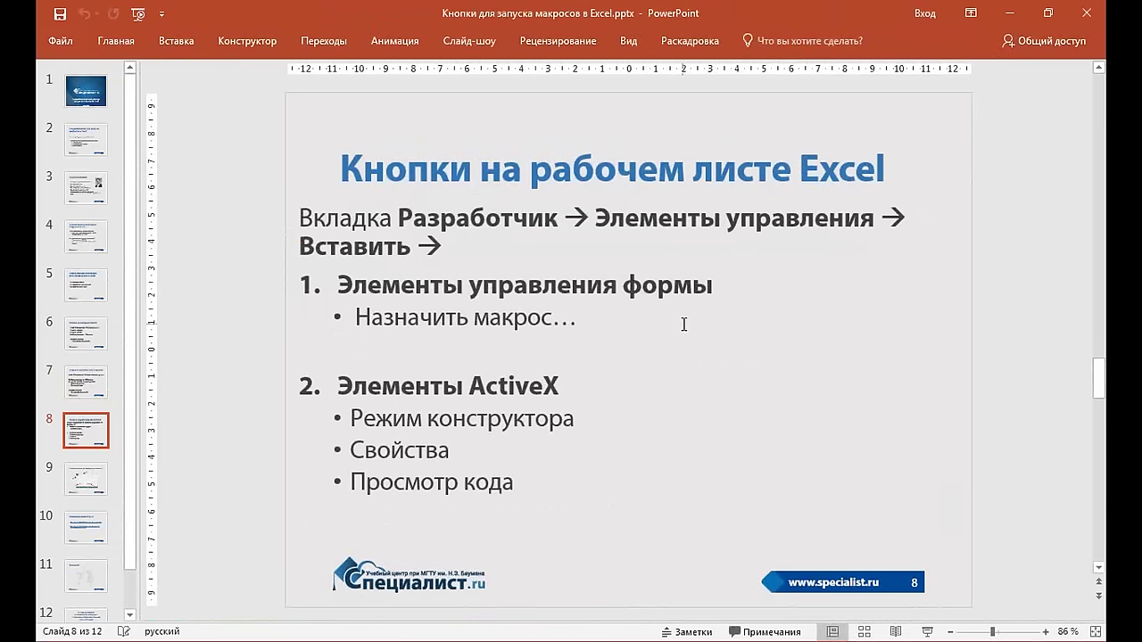
{"action": "key", "text": "alt+Tab"}
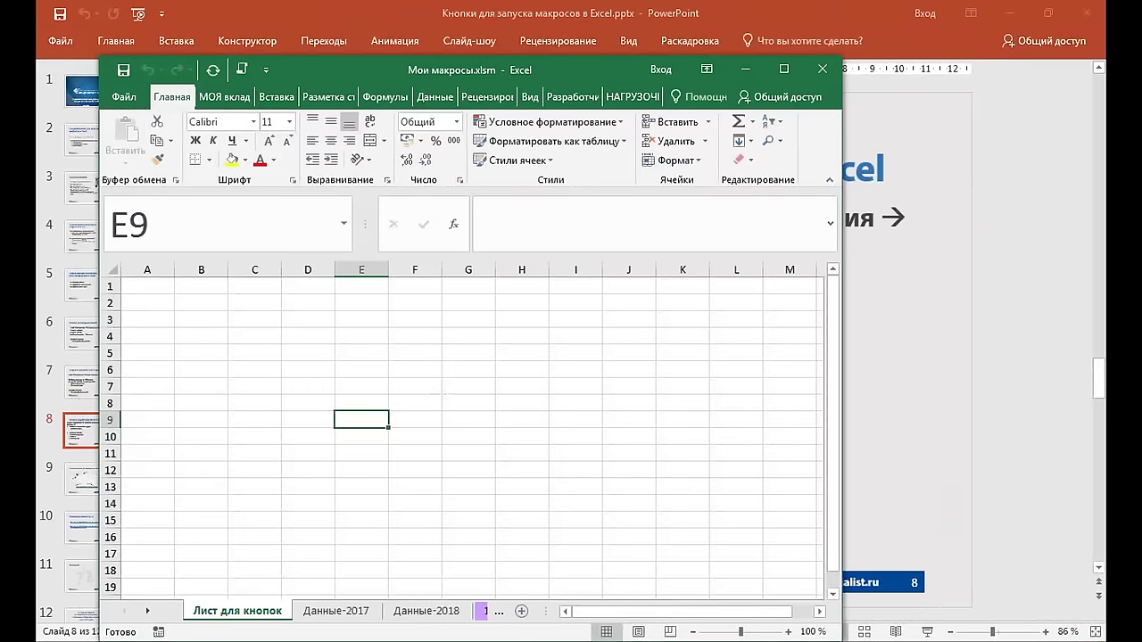
{"action": "left_click", "coordinate": [700, 435]}
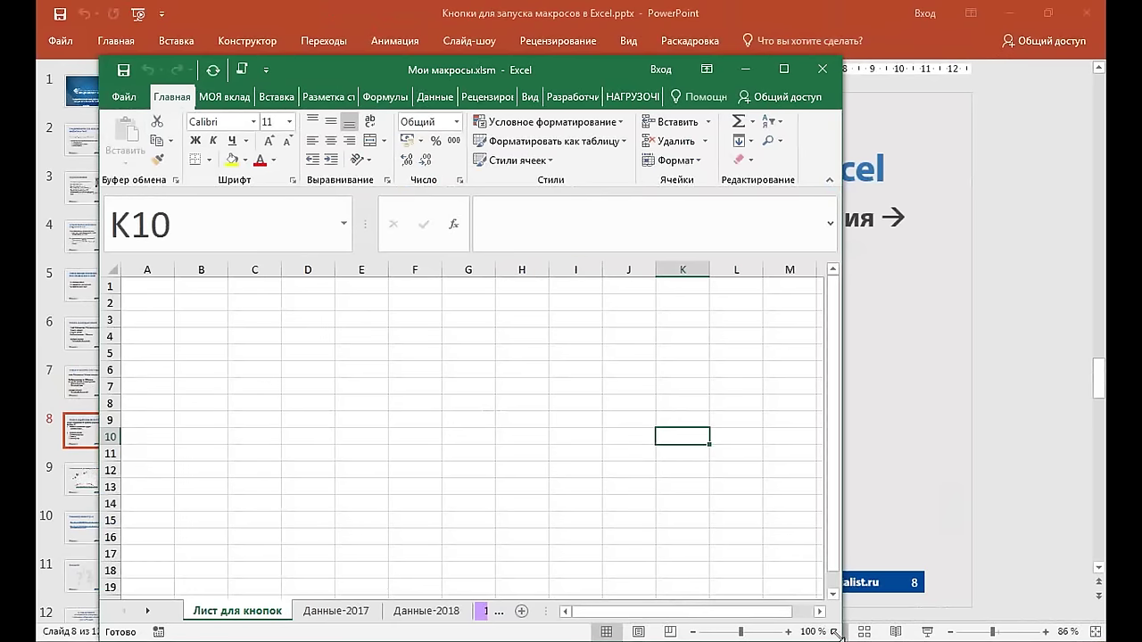
{"action": "left_click_drag", "start_coordinate": [839, 638], "coordinate": [890, 509]}
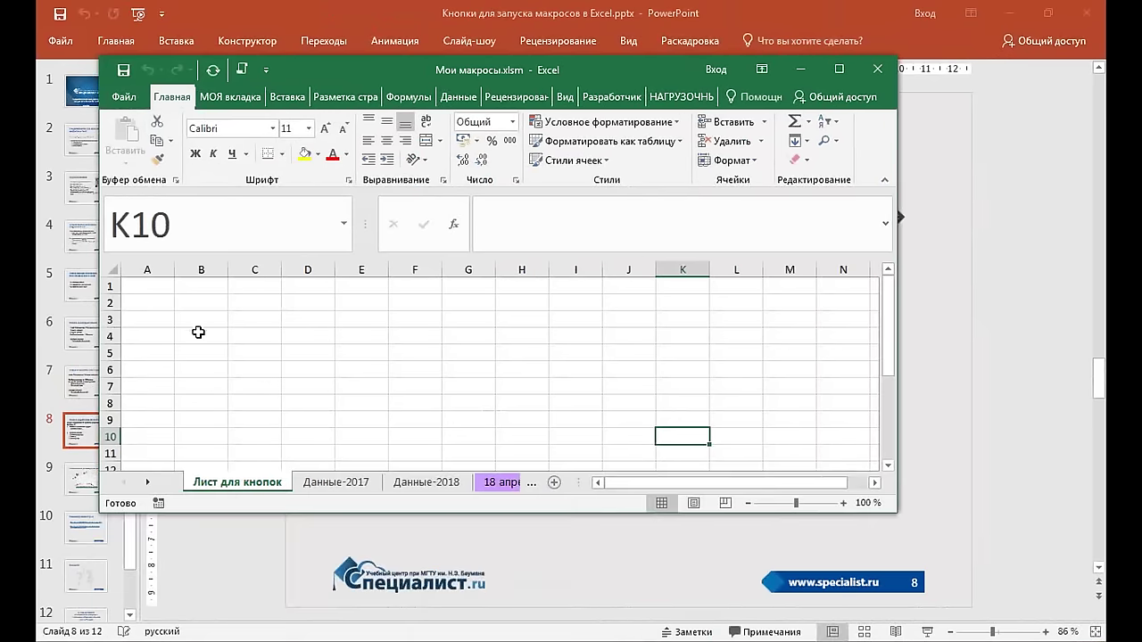
{"action": "left_click", "coordinate": [193, 321]}
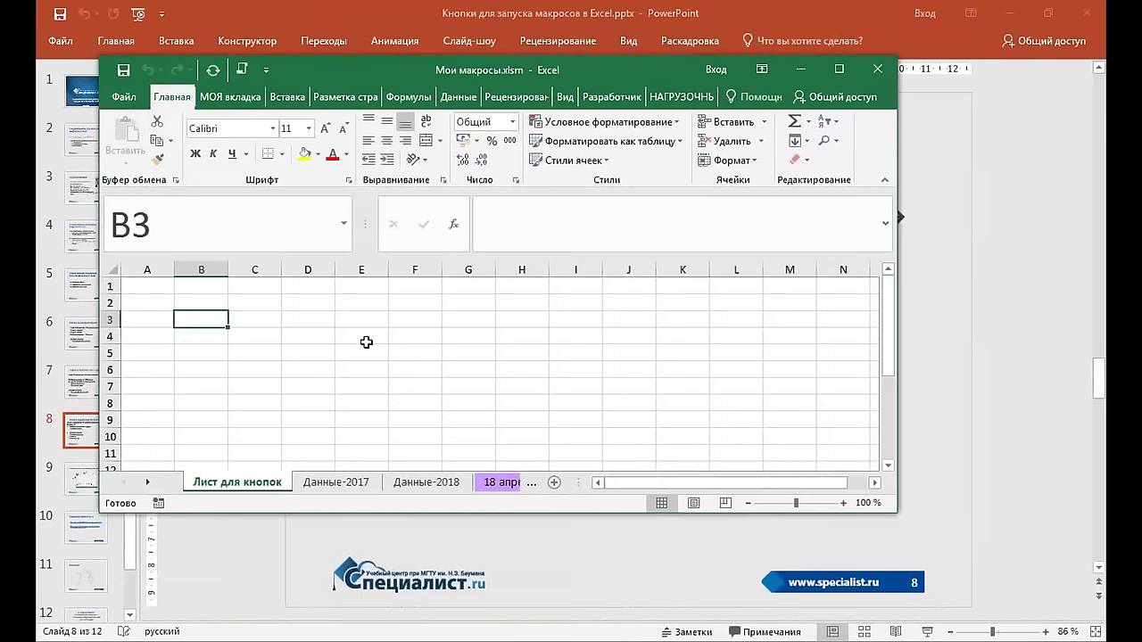
{"action": "left_click", "coordinate": [1099, 384]}
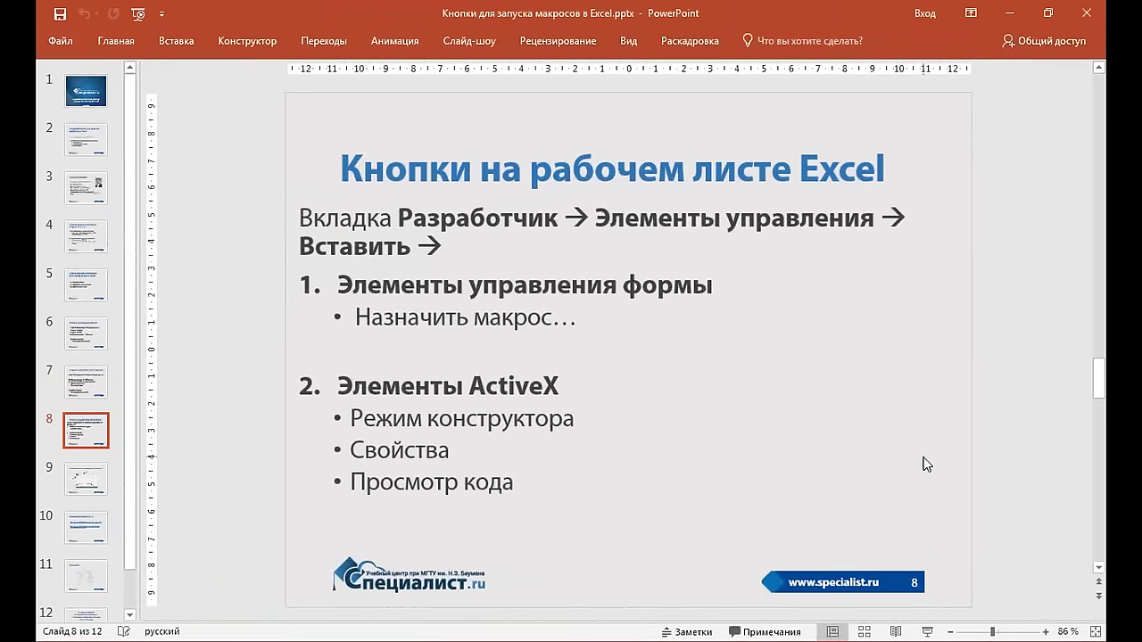
Italicize the 'Элементы ActiveX' and 'Элементы управления формы' headings on slide 8
{"action": "left_click_drag", "start_coordinate": [339, 290], "coordinate": [698, 301]}
{"action": "left_click", "coordinate": [464, 419]}
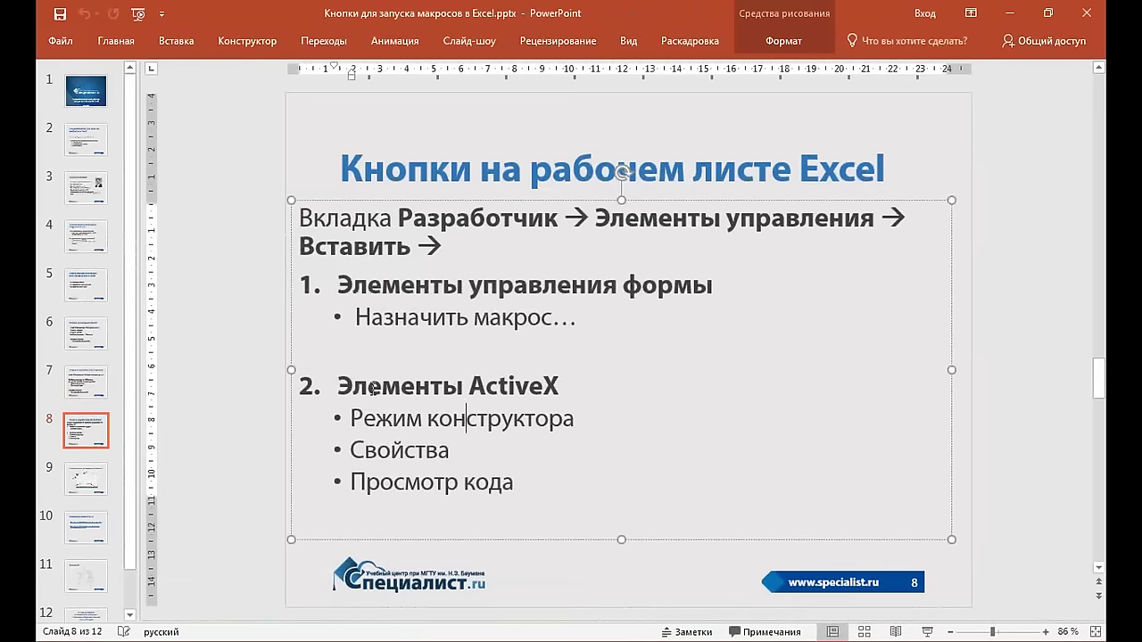
{"action": "left_click_drag", "start_coordinate": [339, 387], "coordinate": [563, 386]}
{"action": "left_click", "coordinate": [587, 347]}
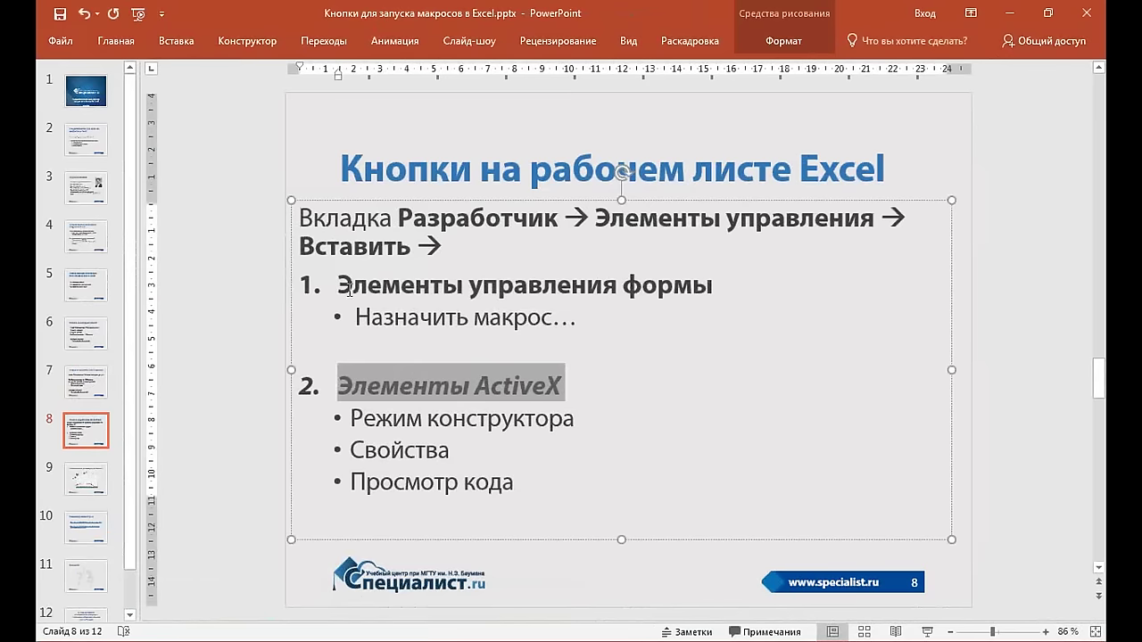
{"action": "left_click_drag", "start_coordinate": [338, 285], "coordinate": [671, 286]}
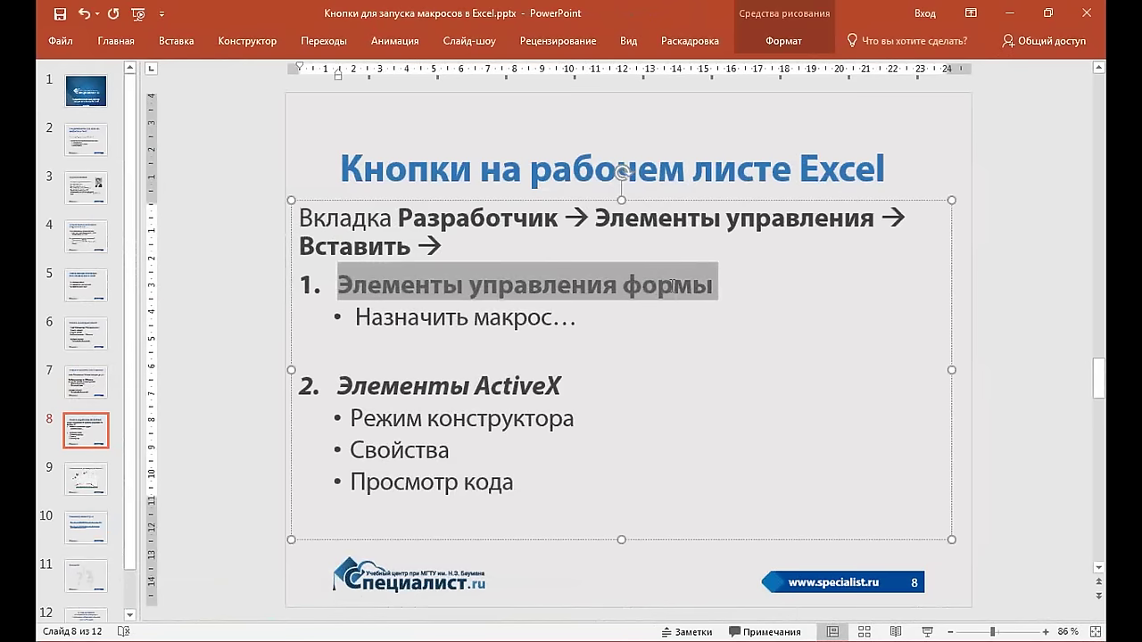
{"action": "left_click", "coordinate": [701, 259]}
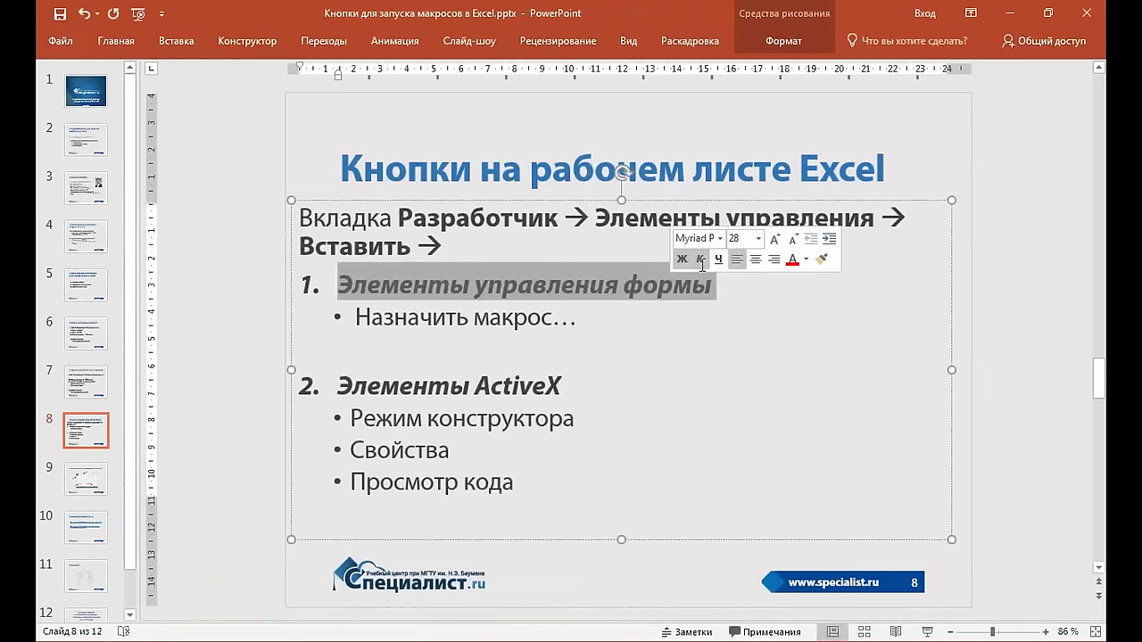
{"action": "left_click", "coordinate": [740, 350]}
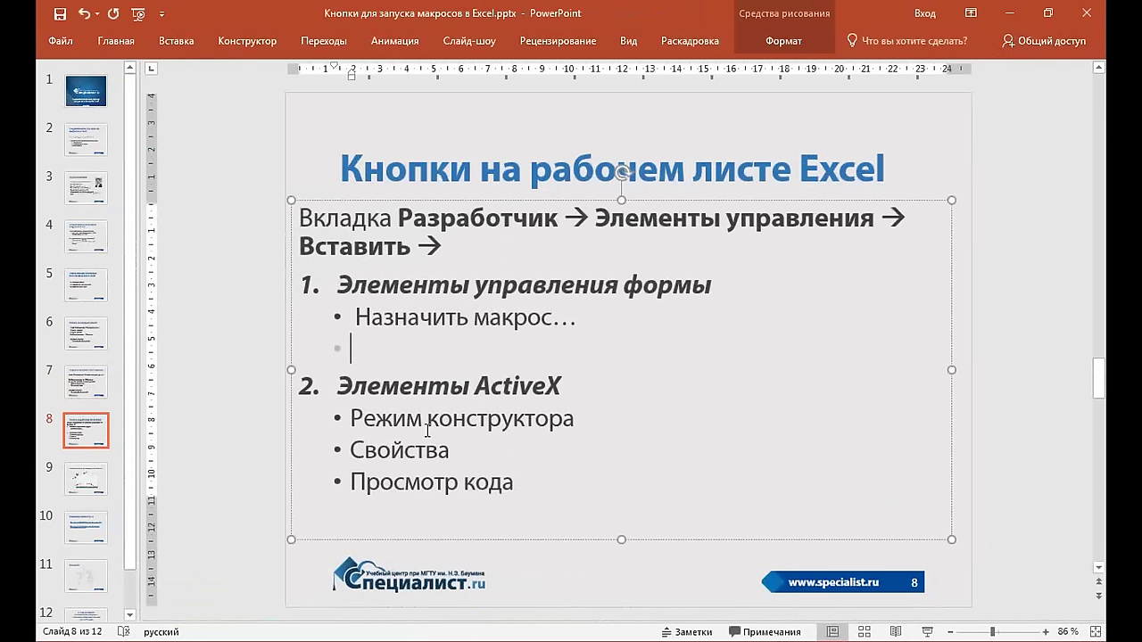
Highlight the Элементы ActiveX heading, its three bullet items and the word Разработчик while presenting slide 8
{"action": "left_click_drag", "start_coordinate": [338, 386], "coordinate": [601, 389]}
{"action": "left_click", "coordinate": [633, 432]}
{"action": "left_click", "coordinate": [501, 421]}
{"action": "left_click_drag", "start_coordinate": [518, 482], "coordinate": [309, 398]}
{"action": "left_click", "coordinate": [513, 450]}
{"action": "left_click_drag", "start_coordinate": [566, 385], "coordinate": [375, 385]}
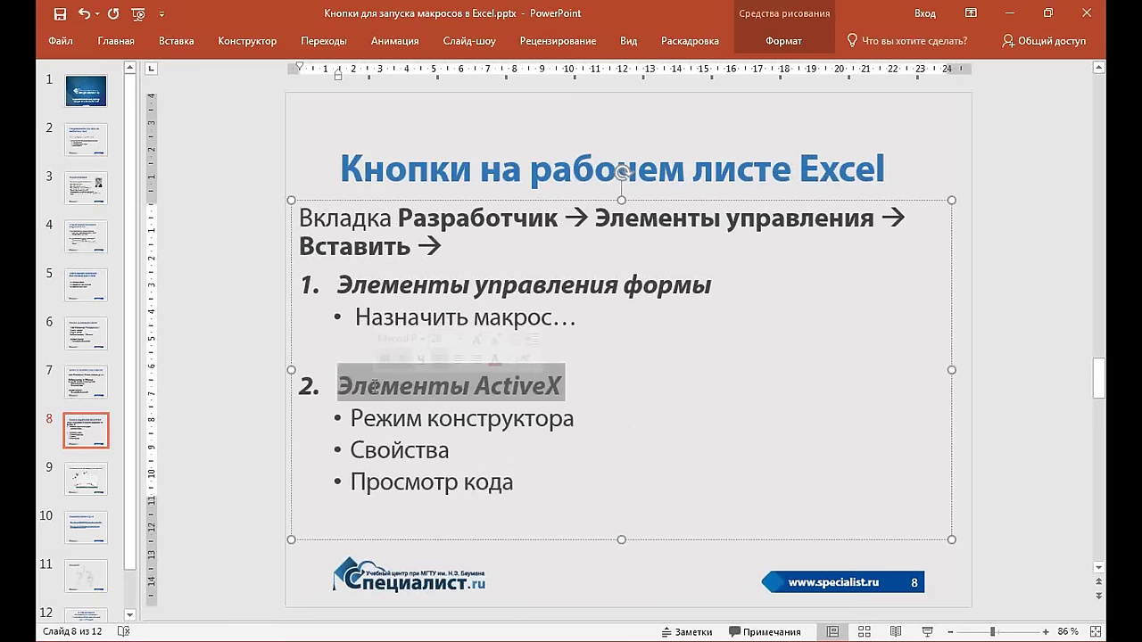
{"action": "left_click", "coordinate": [415, 450]}
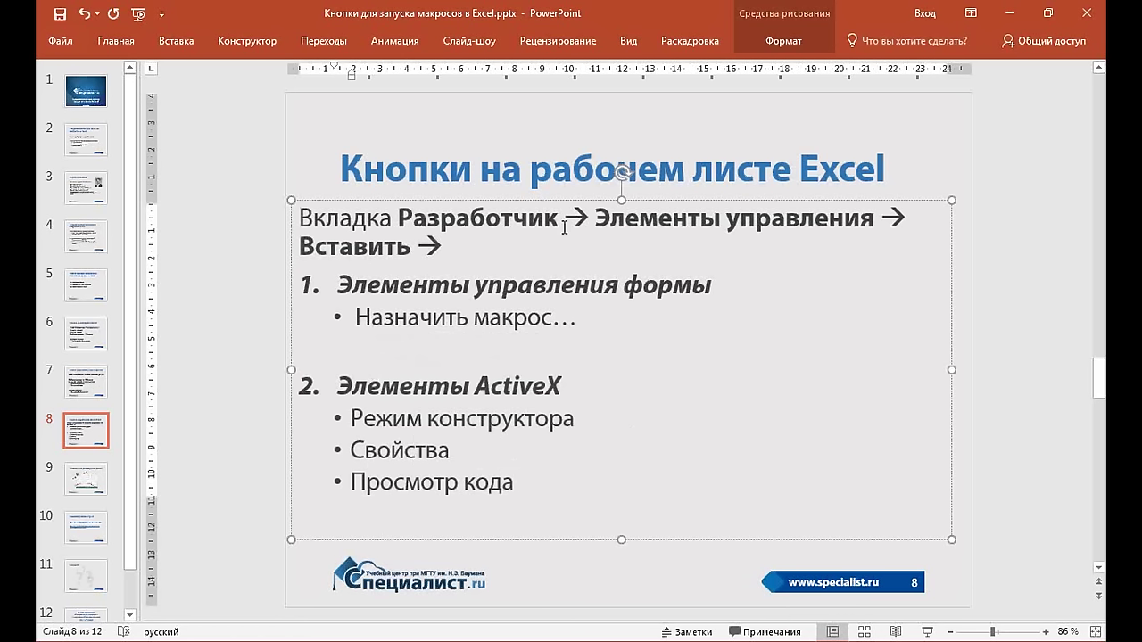
{"action": "left_click", "coordinate": [575, 318]}
{"action": "left_click_drag", "start_coordinate": [398, 223], "coordinate": [558, 226]}
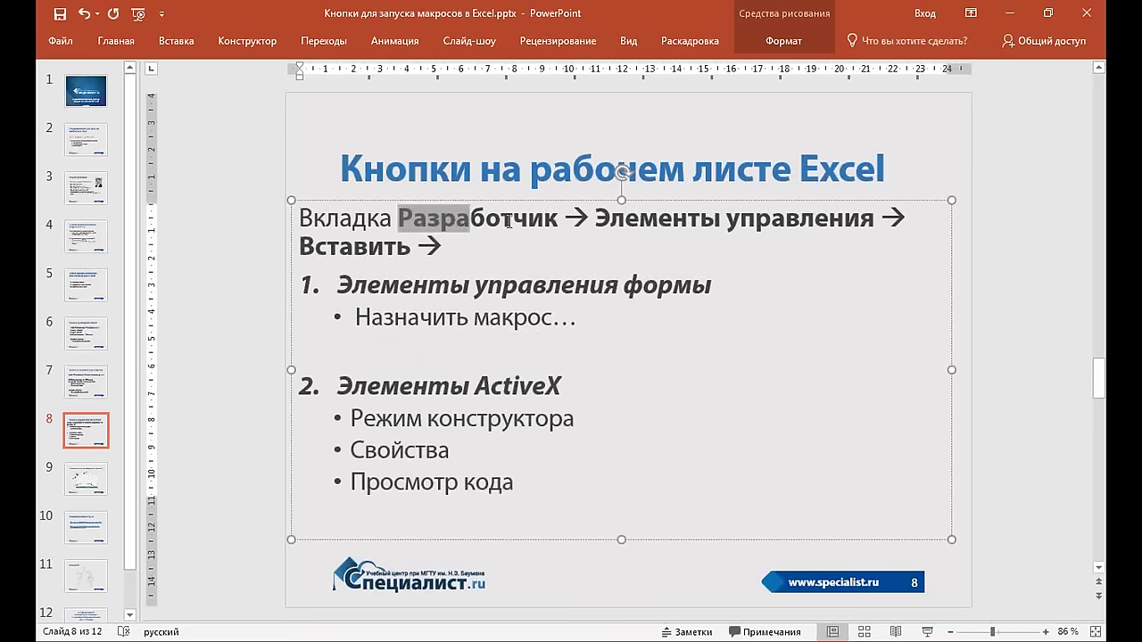
{"action": "left_click", "coordinate": [562, 286]}
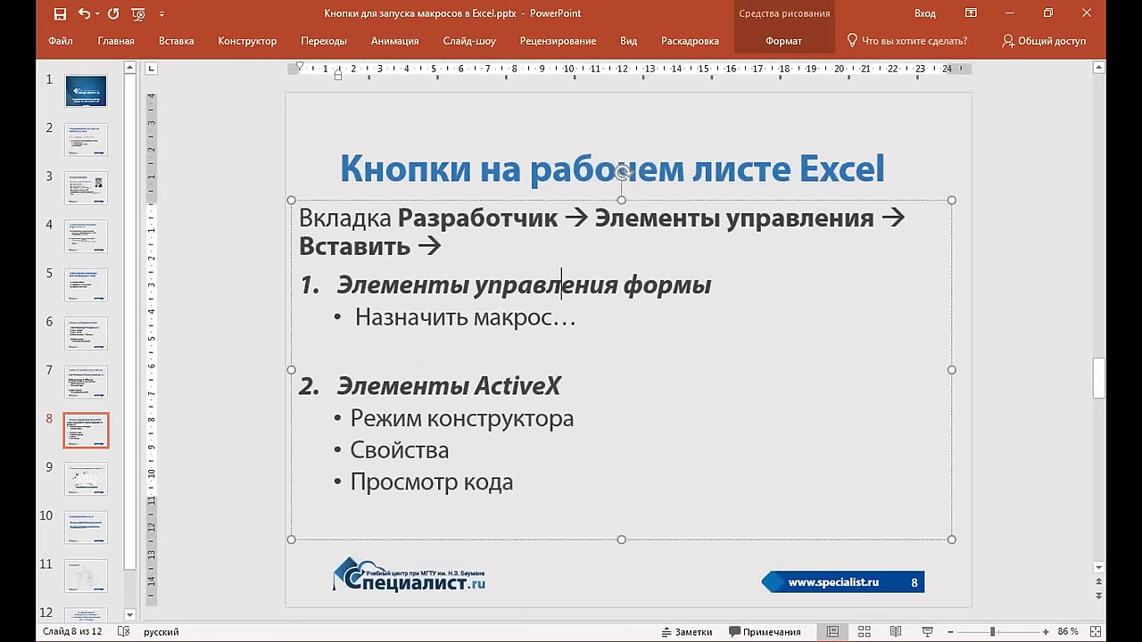
In Excel, show the Developer tab and draw a form-control button over cells B2:C3
{"action": "key", "text": "alt+Tab"}
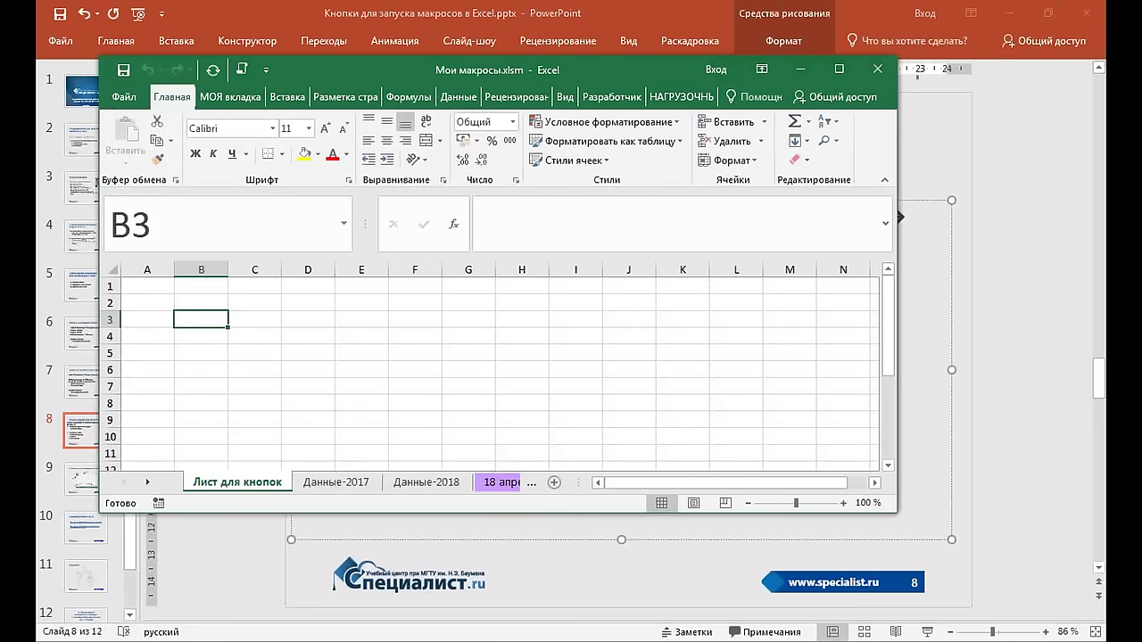
{"action": "left_click", "coordinate": [613, 101]}
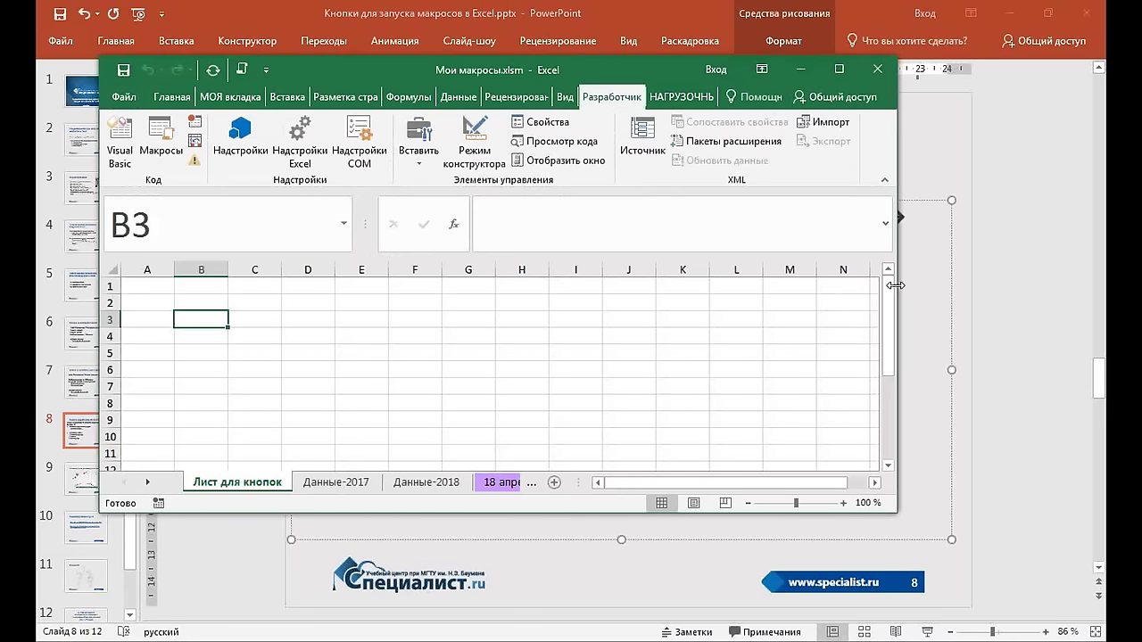
{"action": "left_click_drag", "start_coordinate": [896, 285], "coordinate": [1040, 293]}
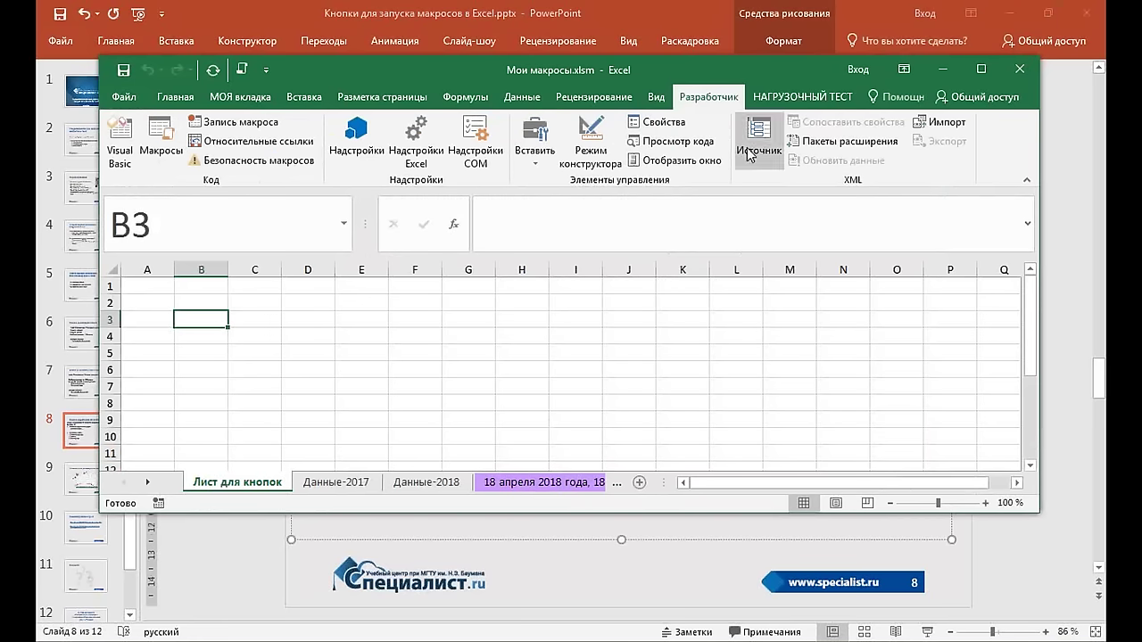
{"action": "left_click", "coordinate": [539, 171]}
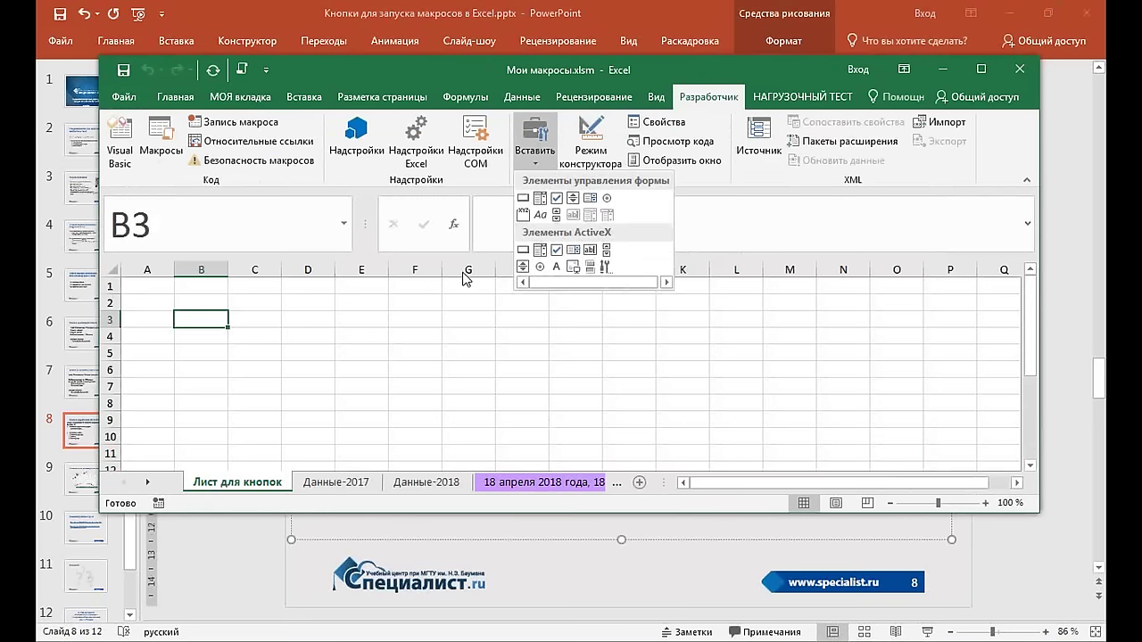
{"action": "left_click", "coordinate": [522, 203]}
{"action": "left_click_drag", "start_coordinate": [186, 300], "coordinate": [280, 332]}
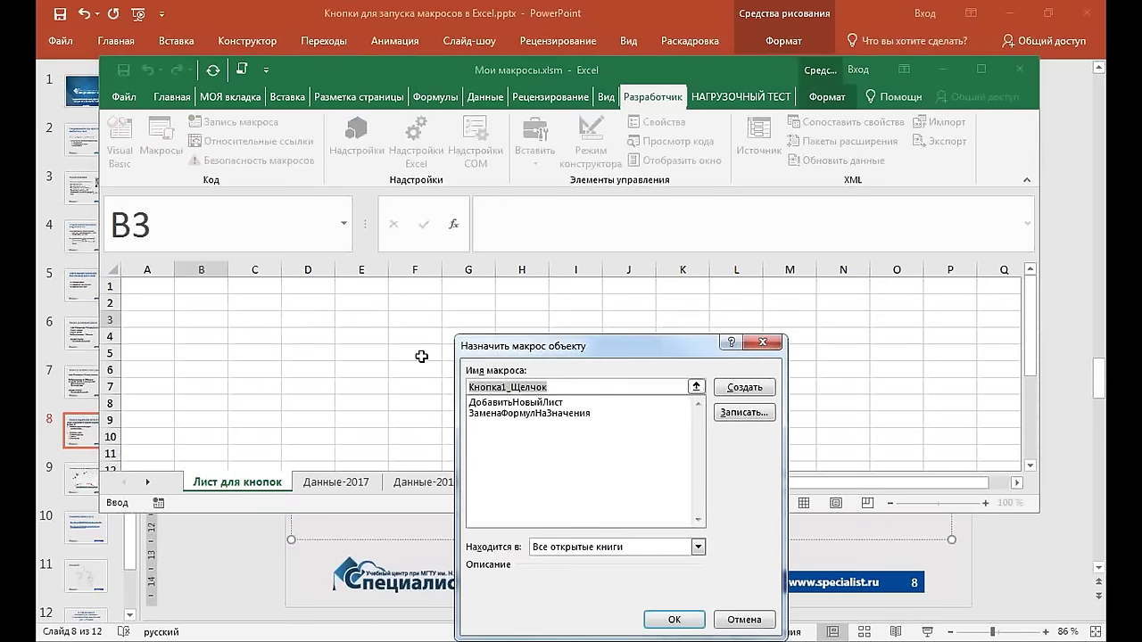
Assign the ДобавитьНовыйЛист macro to Кнопка 1 and widen the button into column D
{"action": "left_click_drag", "start_coordinate": [533, 355], "coordinate": [487, 197]}
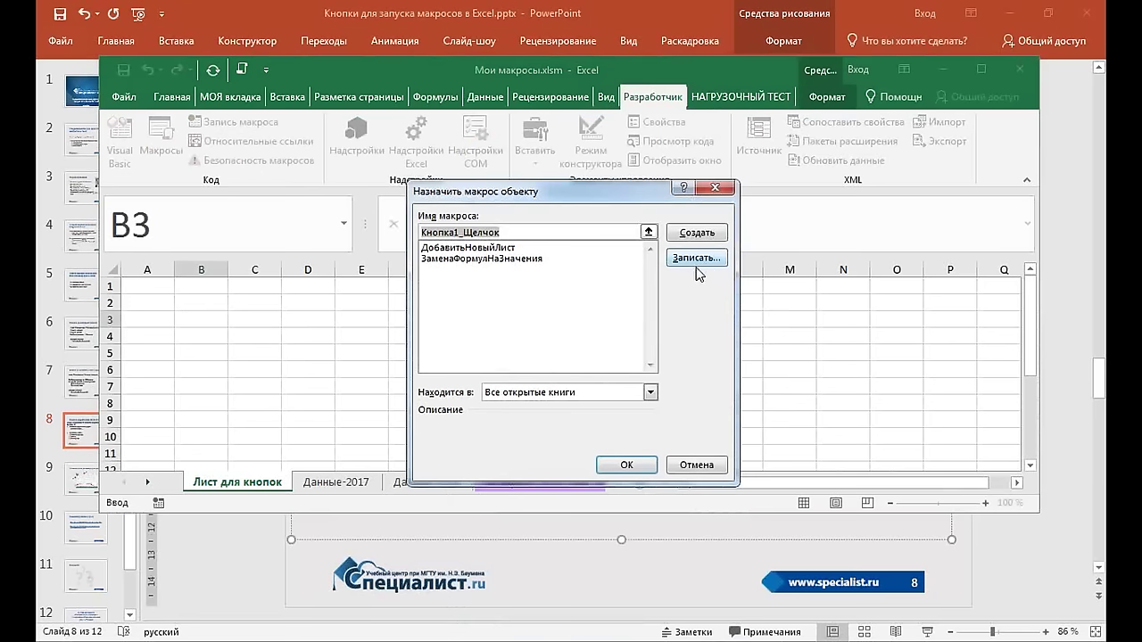
{"action": "left_click", "coordinate": [479, 250]}
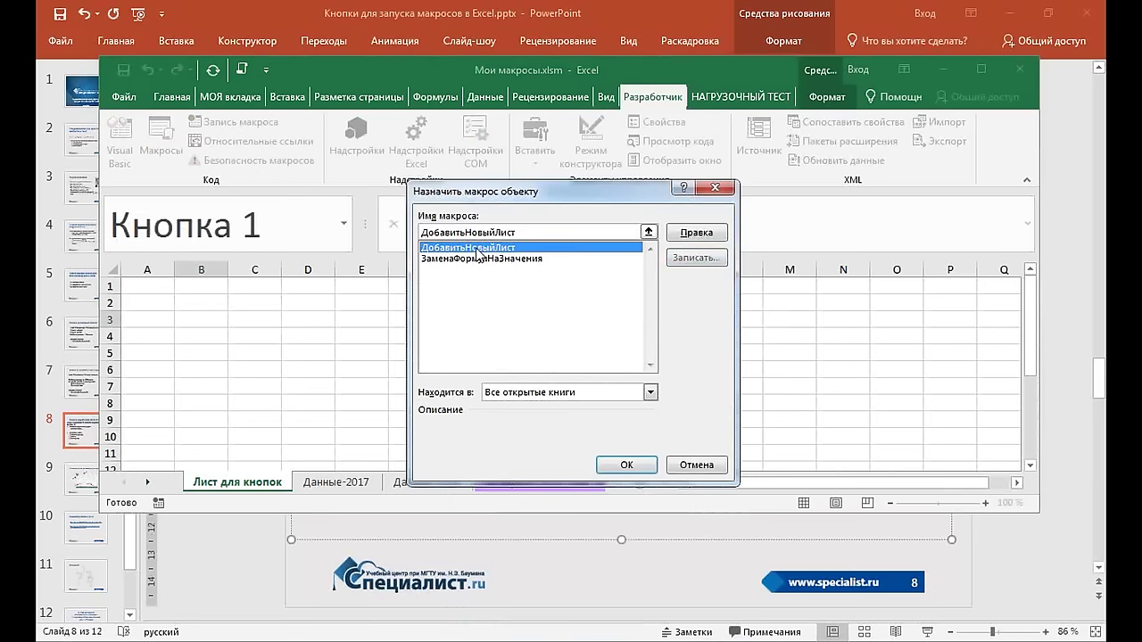
{"action": "left_click", "coordinate": [616, 466]}
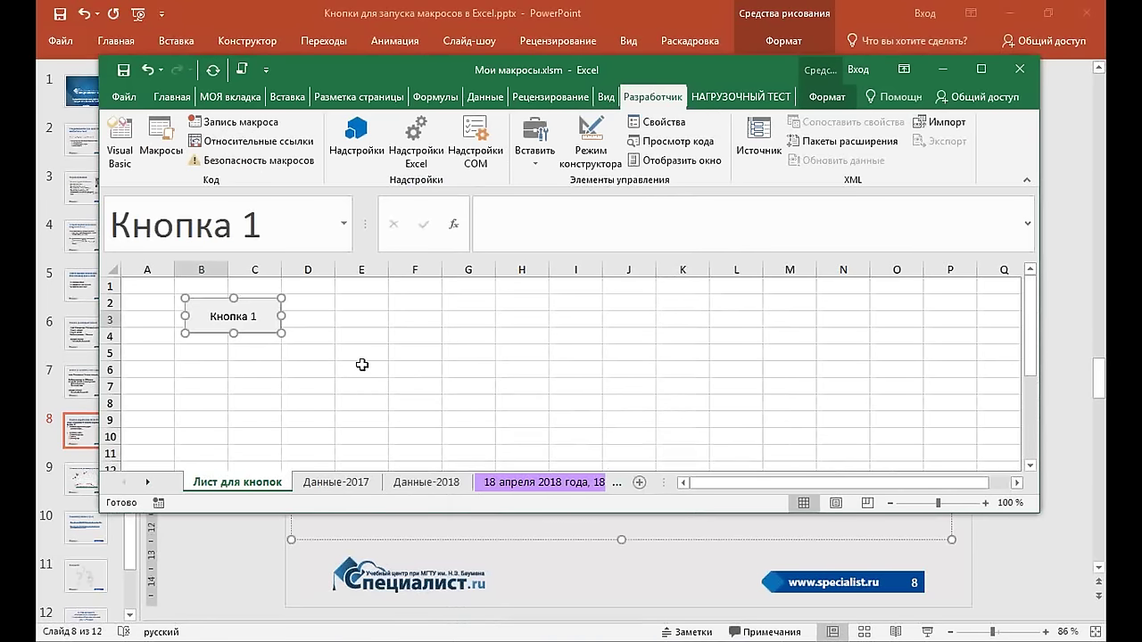
{"action": "left_click_drag", "start_coordinate": [282, 317], "coordinate": [321, 319]}
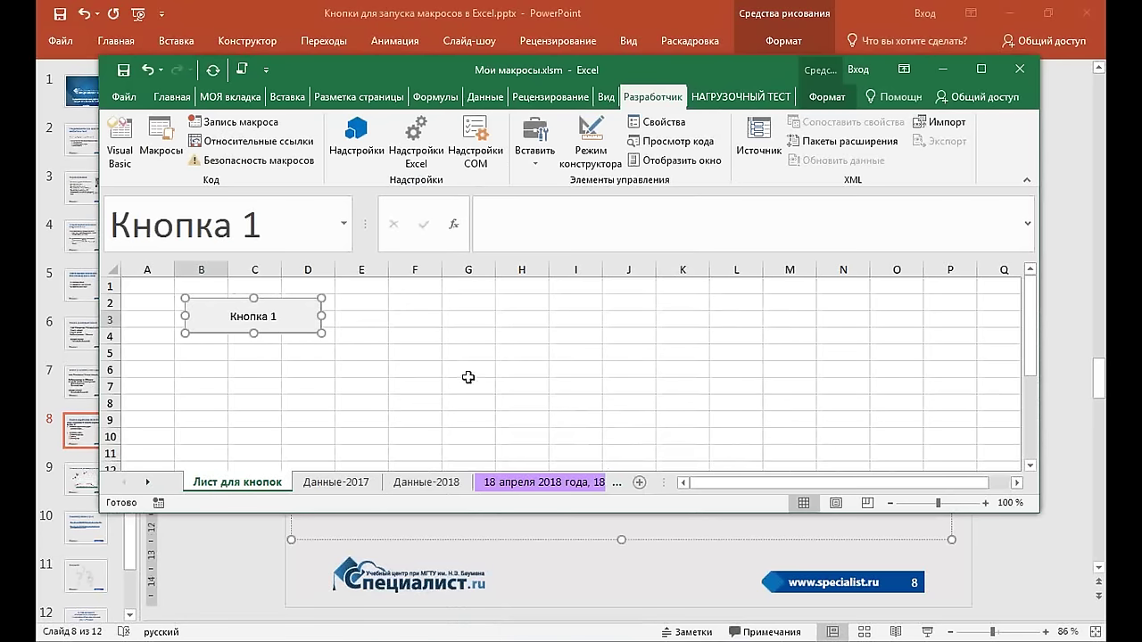
{"action": "left_click", "coordinate": [273, 316]}
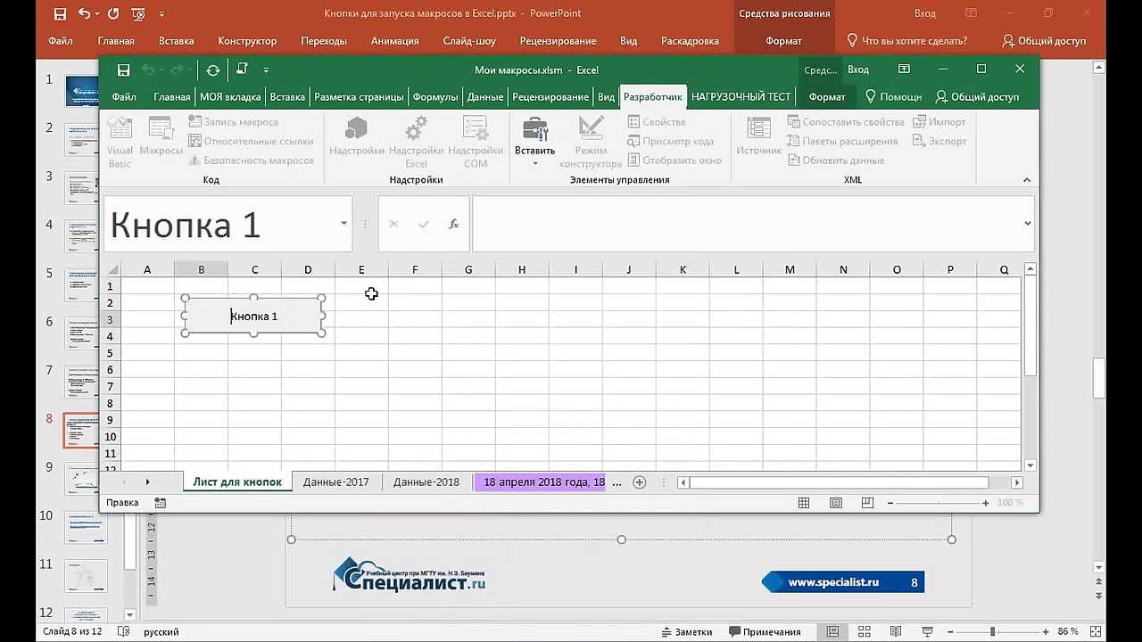
Change Кнопка 1's caption to 'Новый лист (элемент управления формы)'
{"action": "key", "text": "Delete"}
{"action": "key", "text": "Delete"}
{"action": "key", "text": "Delete"}
{"action": "key", "text": "Delete"}
{"action": "key", "text": "Delete"}
{"action": "key", "text": "Delete"}
{"action": "type", "text": "dsq"}
{"action": "type", "text": " kbcn"}
{"action": "key", "text": "BackSpace"}
{"action": "key", "text": "BackSpace"}
{"action": "key", "text": "BackSpace"}
{"action": "type", "text": "ов"}
{"action": "type", "text": "ый лист"}
{"action": "type", "text": " ("}
{"action": "type", "text": "э"}
{"action": "type", "text": "лемент"}
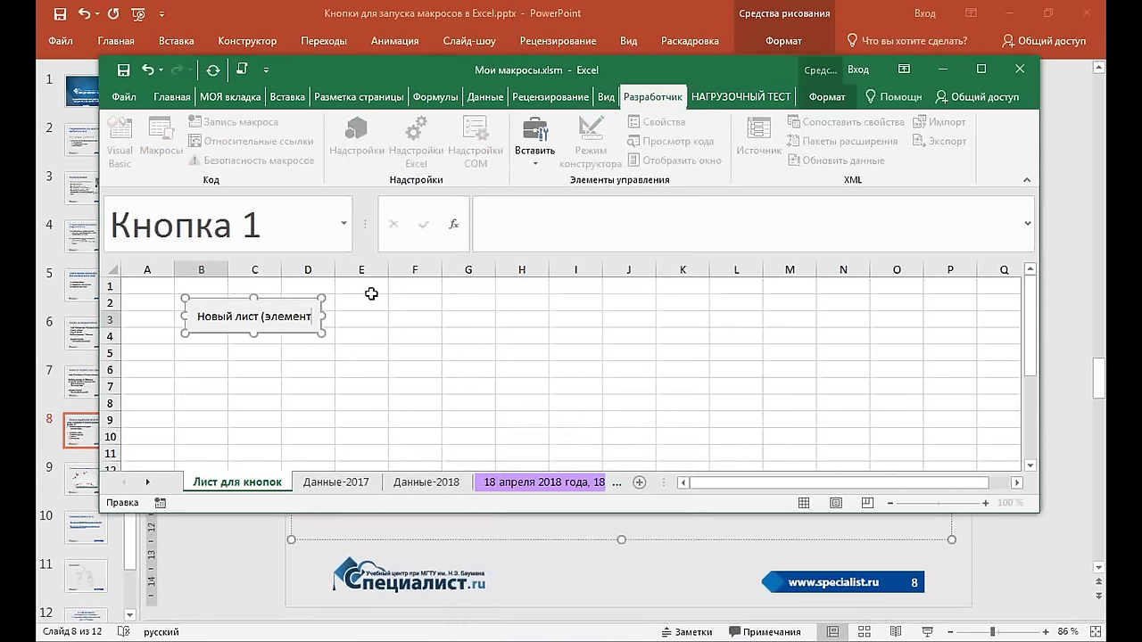
{"action": "type", "text": " ффо"}
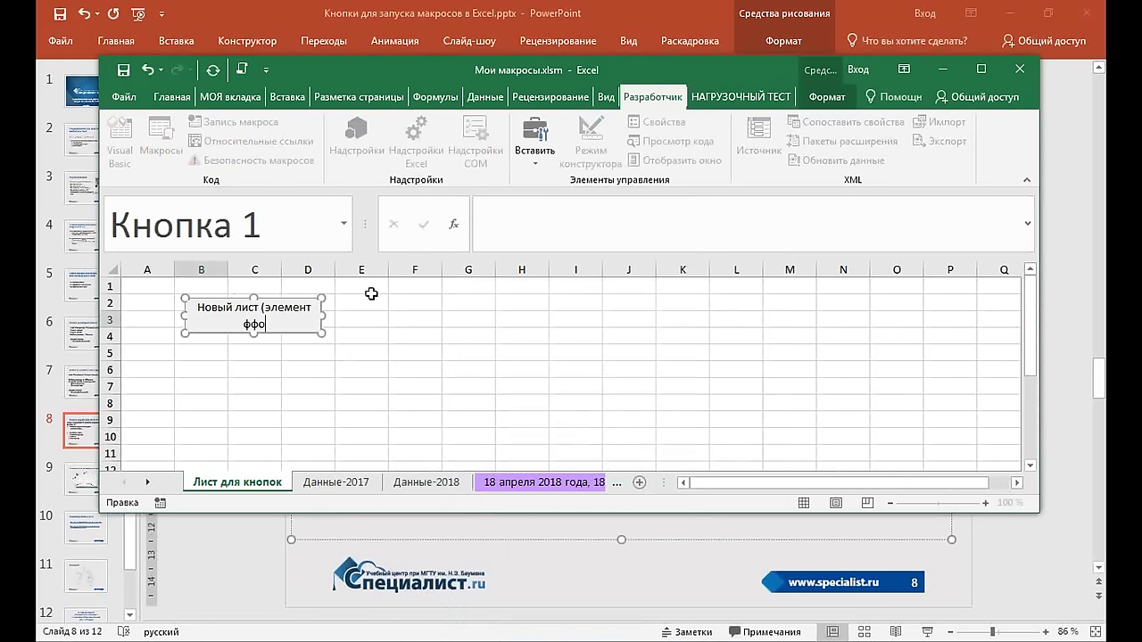
{"action": "type", "text": "рмы"}
{"action": "key", "text": "BackSpace"}
{"action": "type", "text": "управлени"}
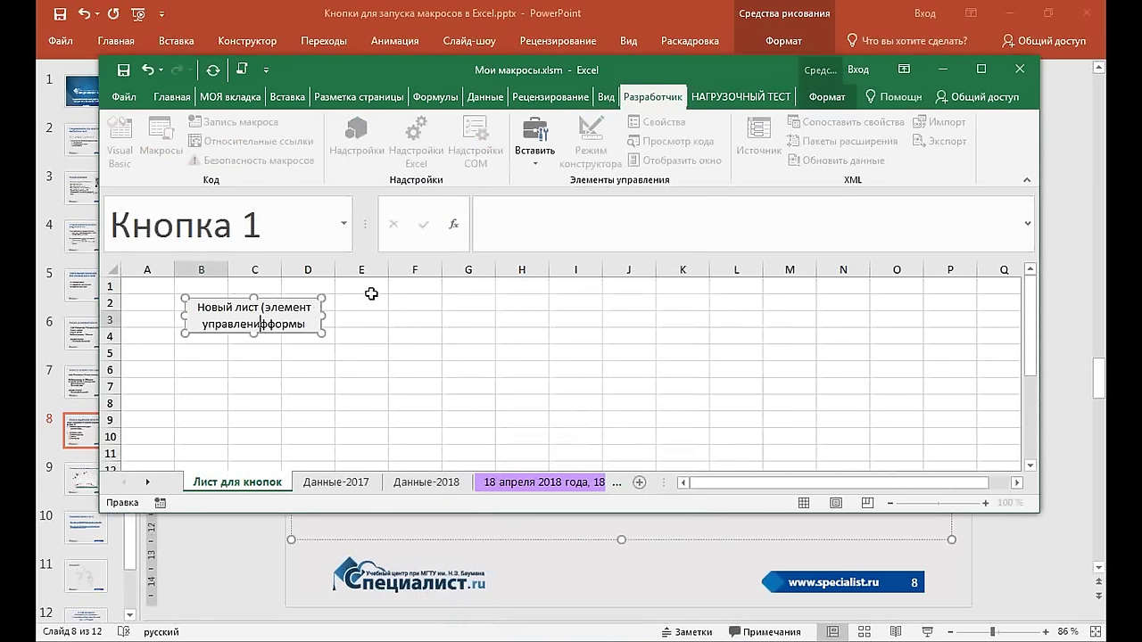
{"action": "type", "text": "я"}
{"action": "key", "text": "BackSpace"}
{"action": "type", "text": ")"}
{"action": "key", "text": "Return"}
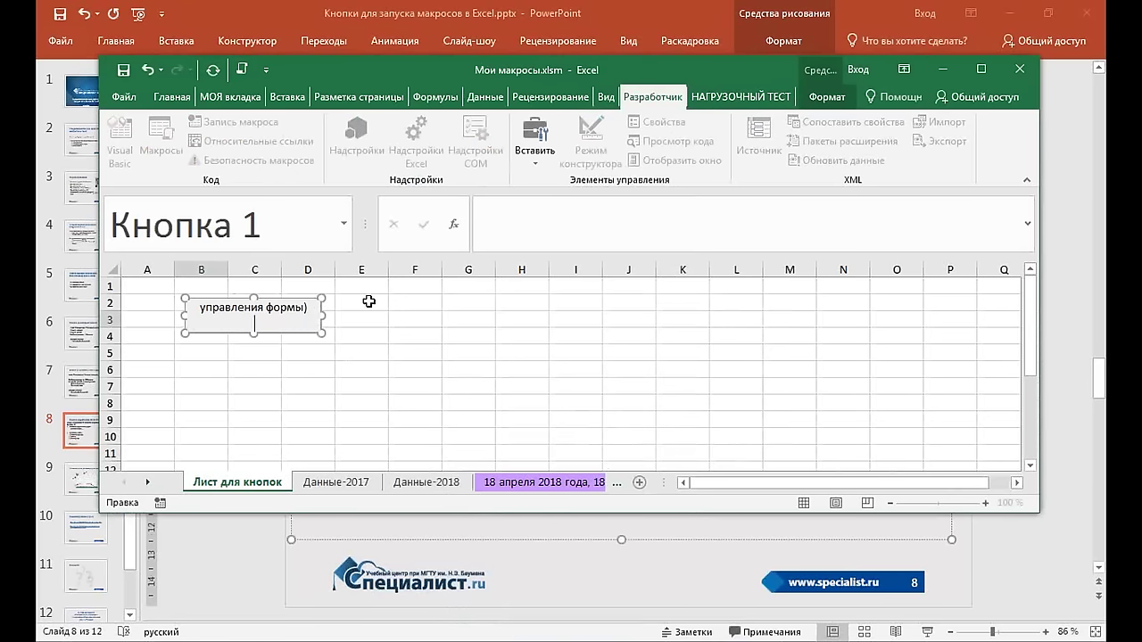
{"action": "left_click", "coordinate": [360, 319]}
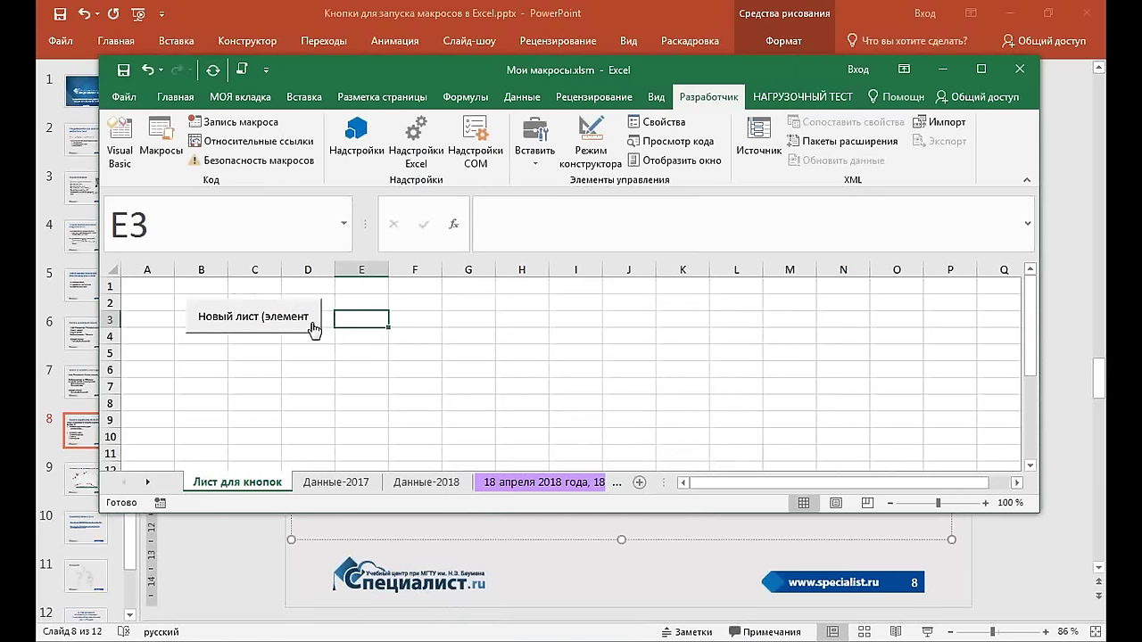
Make the button taller and slightly wider so the two-line caption fits
{"action": "right_click", "coordinate": [314, 323]}
{"action": "left_click", "coordinate": [256, 335]}
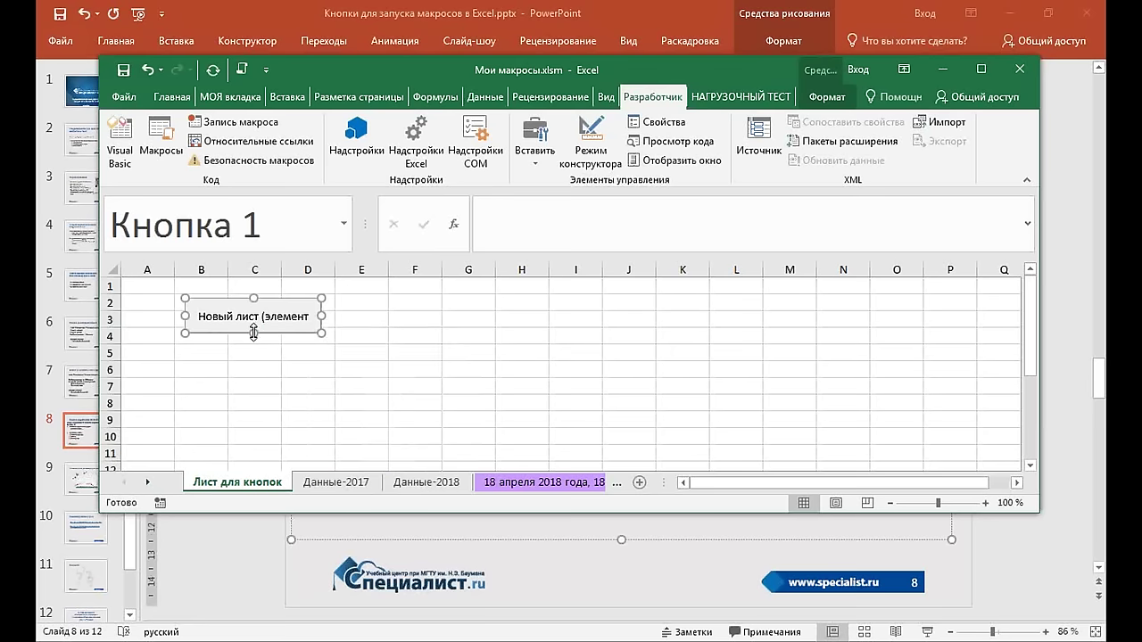
{"action": "left_click_drag", "start_coordinate": [255, 334], "coordinate": [255, 353]}
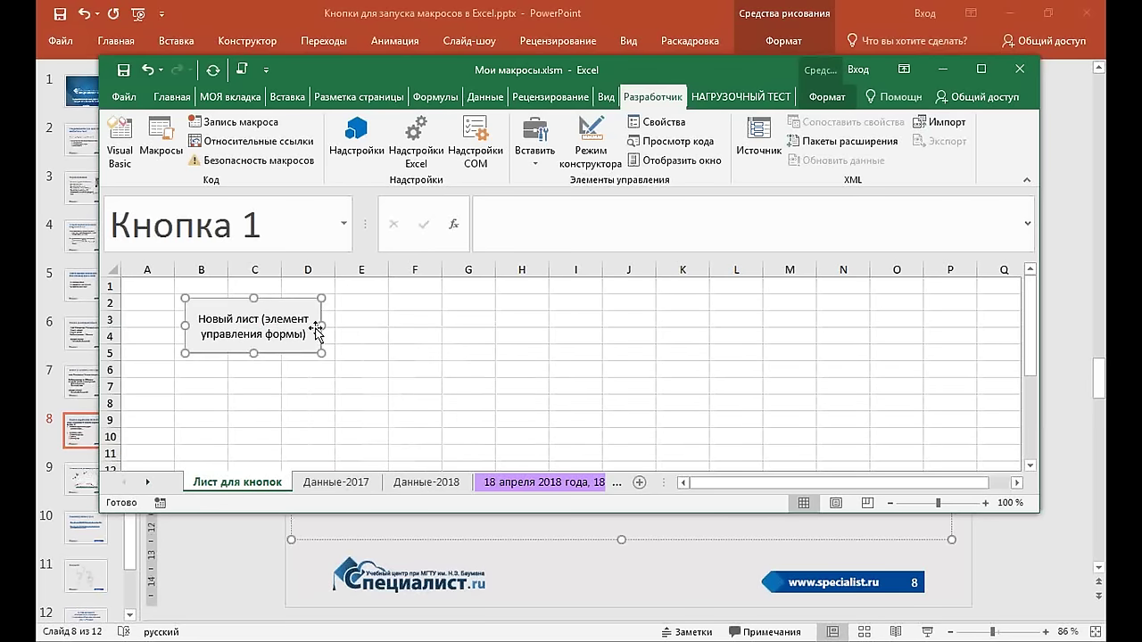
{"action": "left_click_drag", "start_coordinate": [321, 325], "coordinate": [328, 325]}
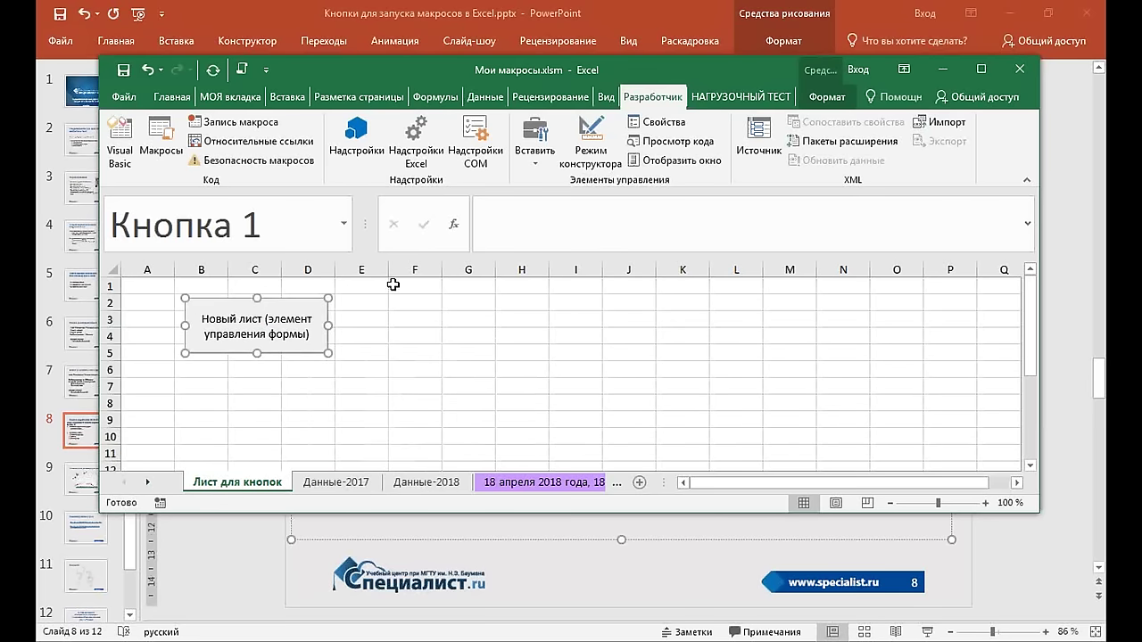
Delete the old 18 апреля date-stamped sheet
{"action": "left_click", "coordinate": [369, 335]}
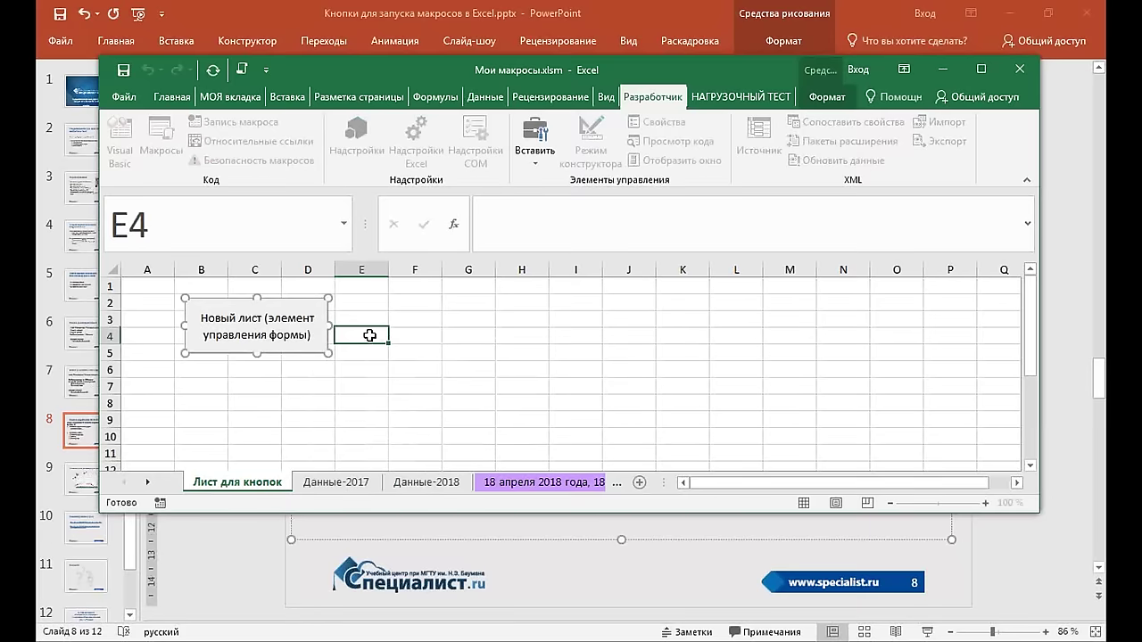
{"action": "left_click", "coordinate": [534, 143]}
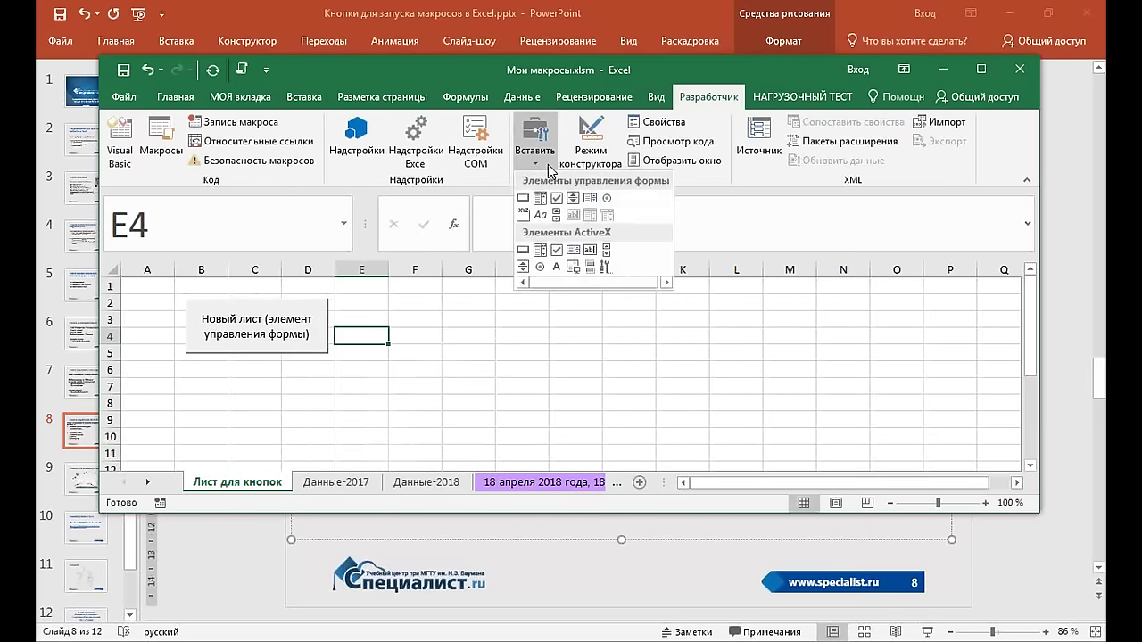
{"action": "left_click", "coordinate": [374, 397]}
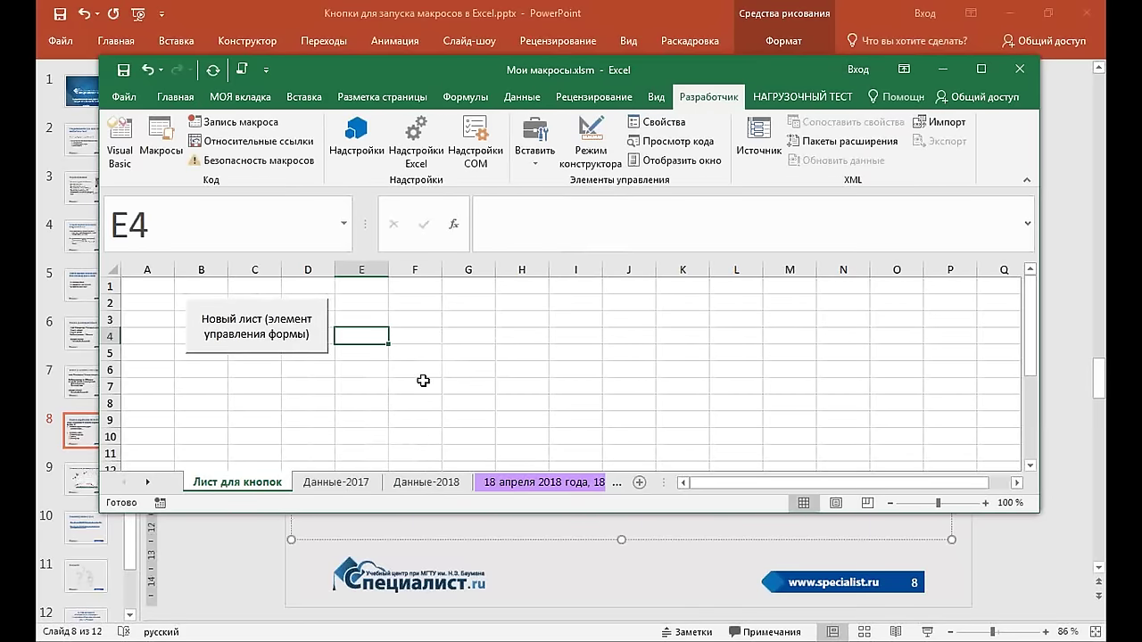
{"action": "right_click", "coordinate": [528, 487]}
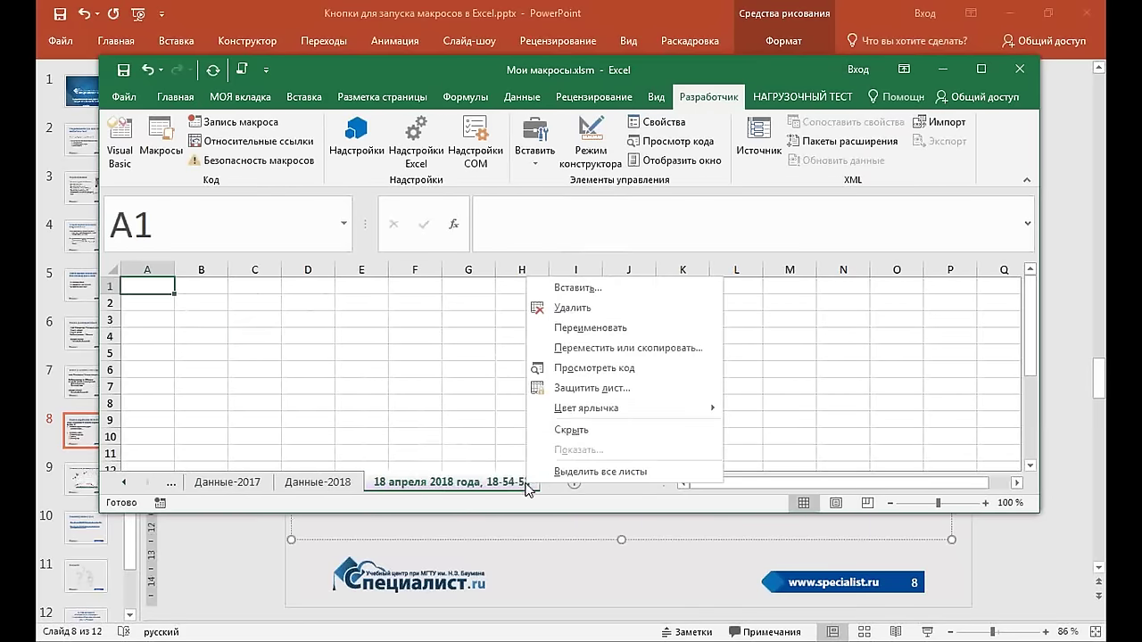
{"action": "left_click", "coordinate": [572, 308]}
{"action": "left_click", "coordinate": [543, 375]}
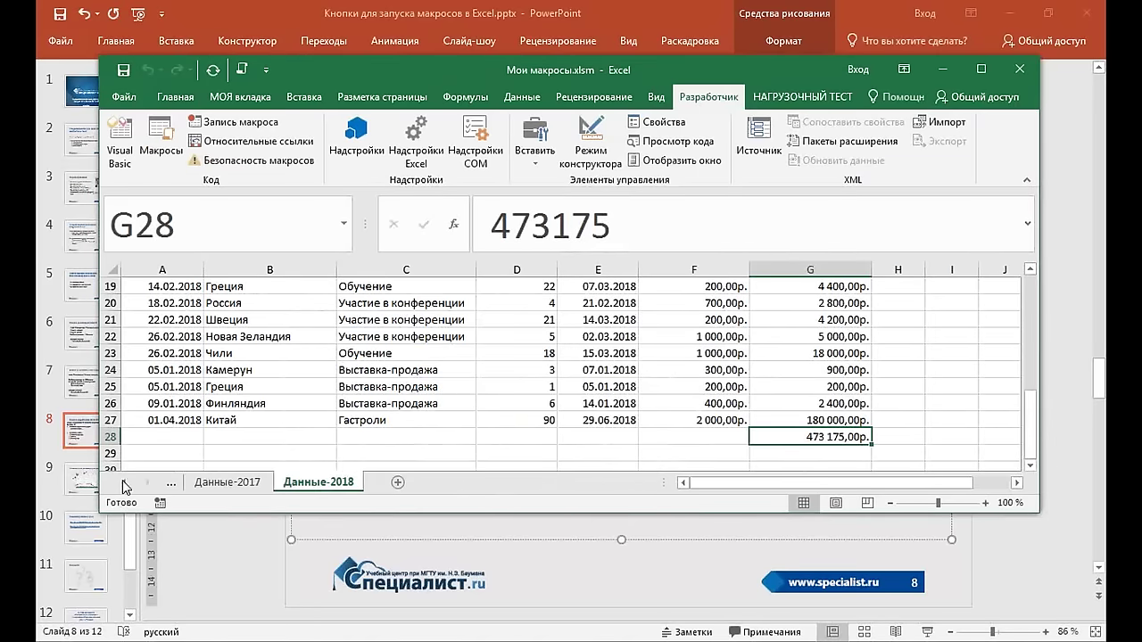
On Лист для кнопок, run Кнопка 1 to add a new date-stamped sheet
{"action": "left_click", "coordinate": [124, 482]}
{"action": "left_click", "coordinate": [214, 481]}
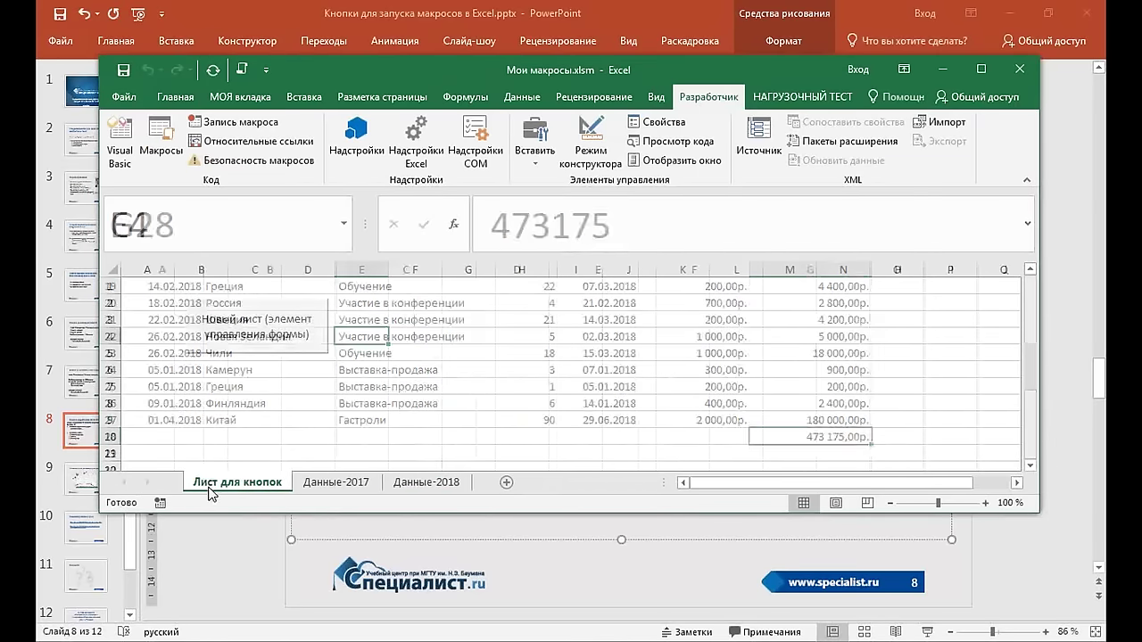
{"action": "left_click", "coordinate": [208, 361]}
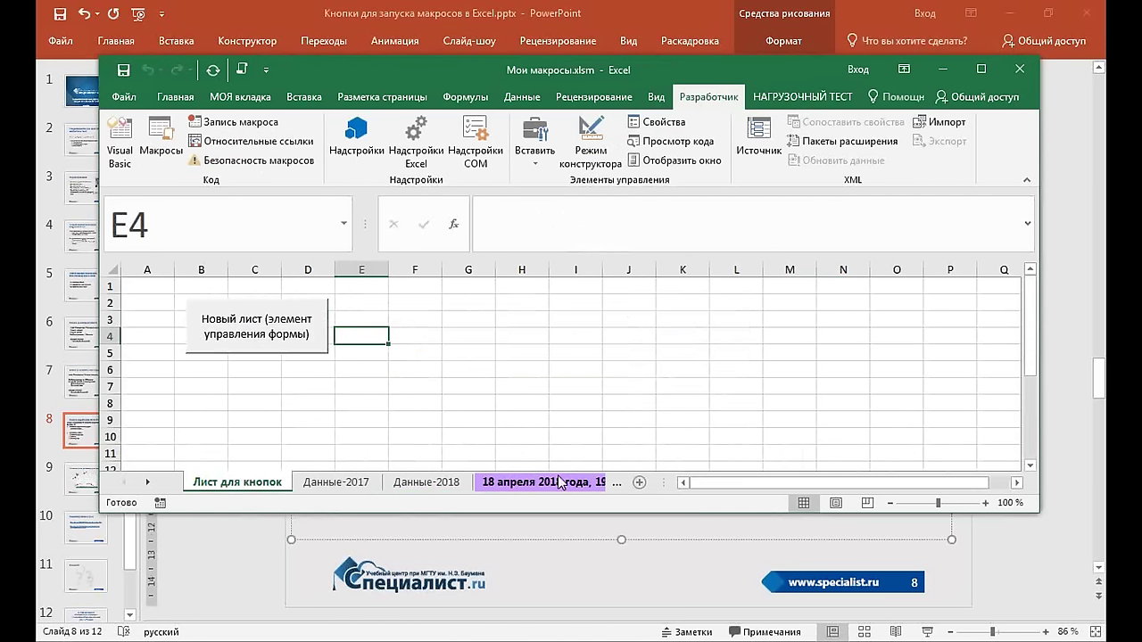
{"action": "right_click", "coordinate": [286, 342]}
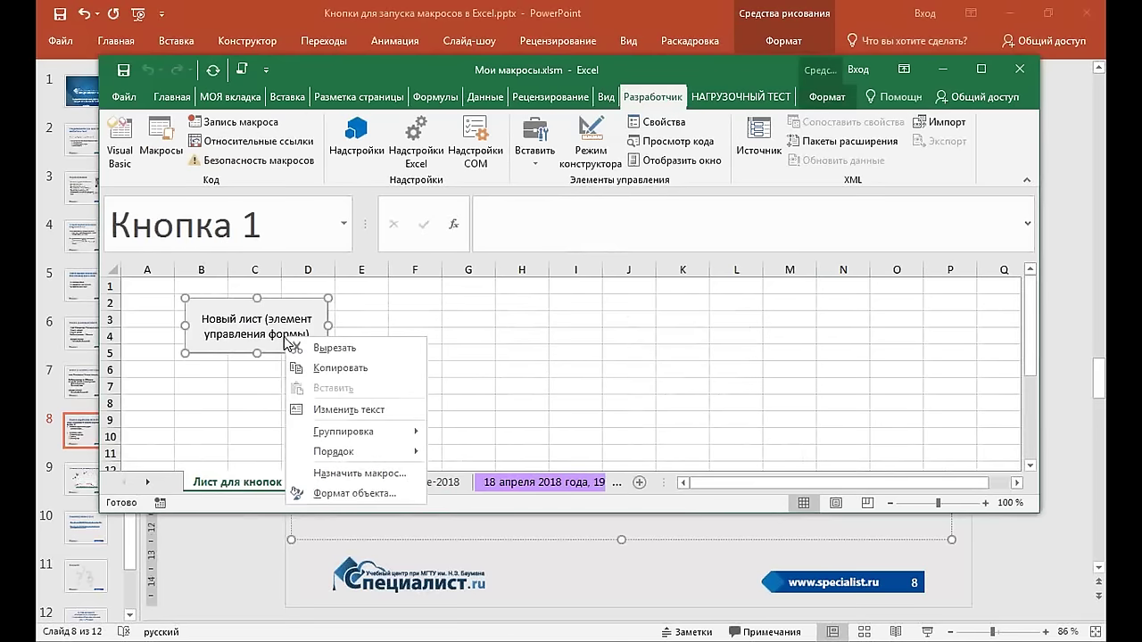
{"action": "left_click", "coordinate": [384, 474]}
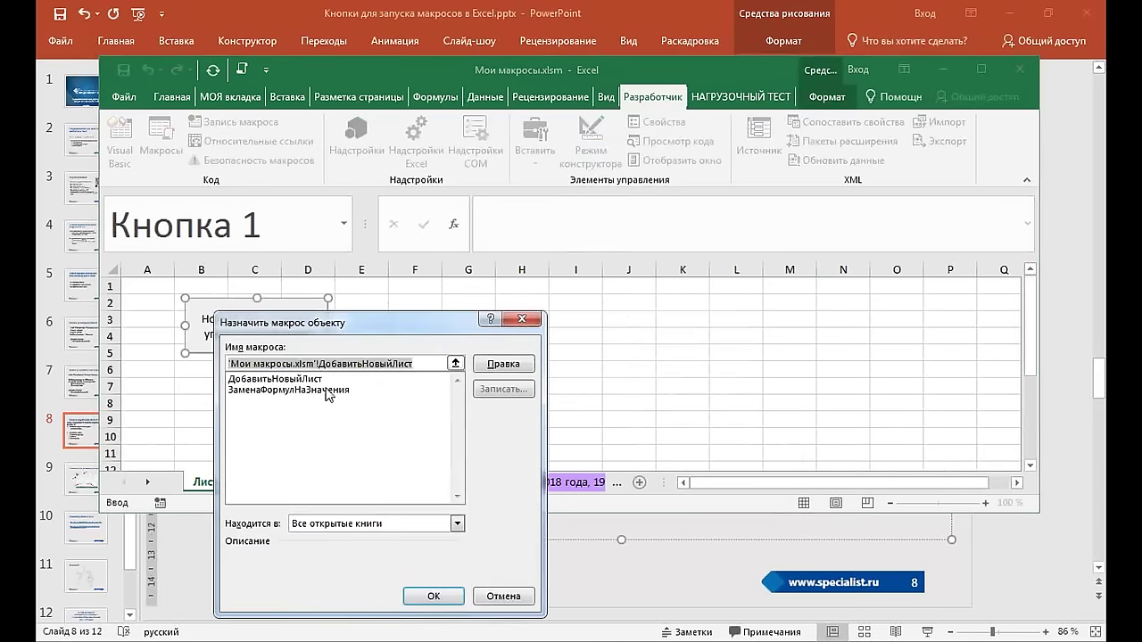
{"action": "left_click", "coordinate": [283, 391]}
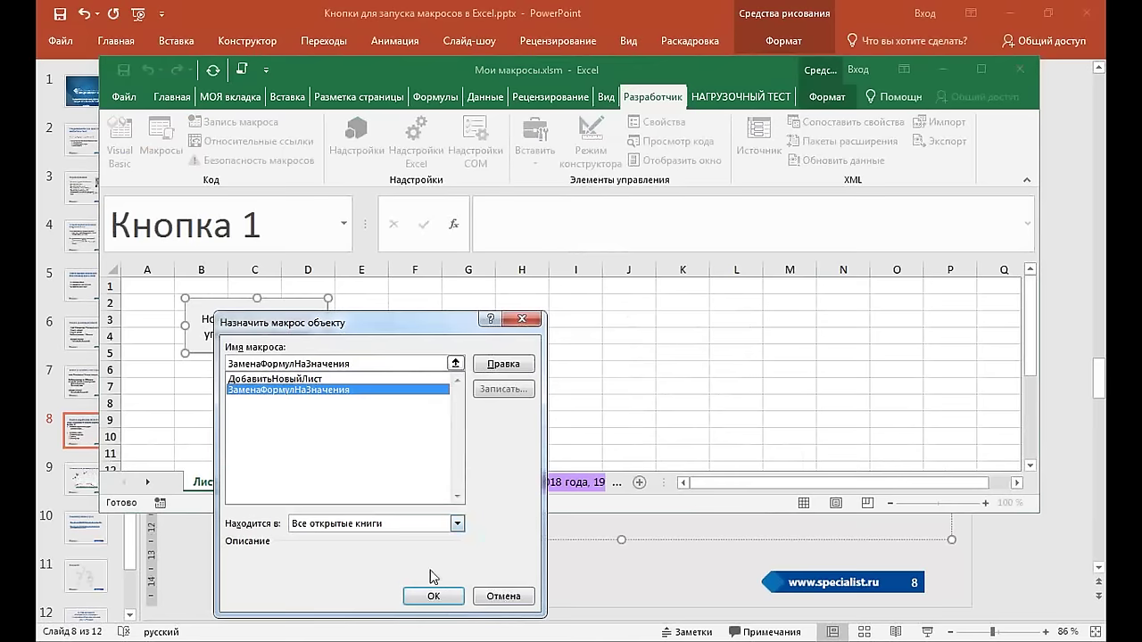
{"action": "left_click", "coordinate": [433, 596]}
{"action": "right_click", "coordinate": [271, 327]}
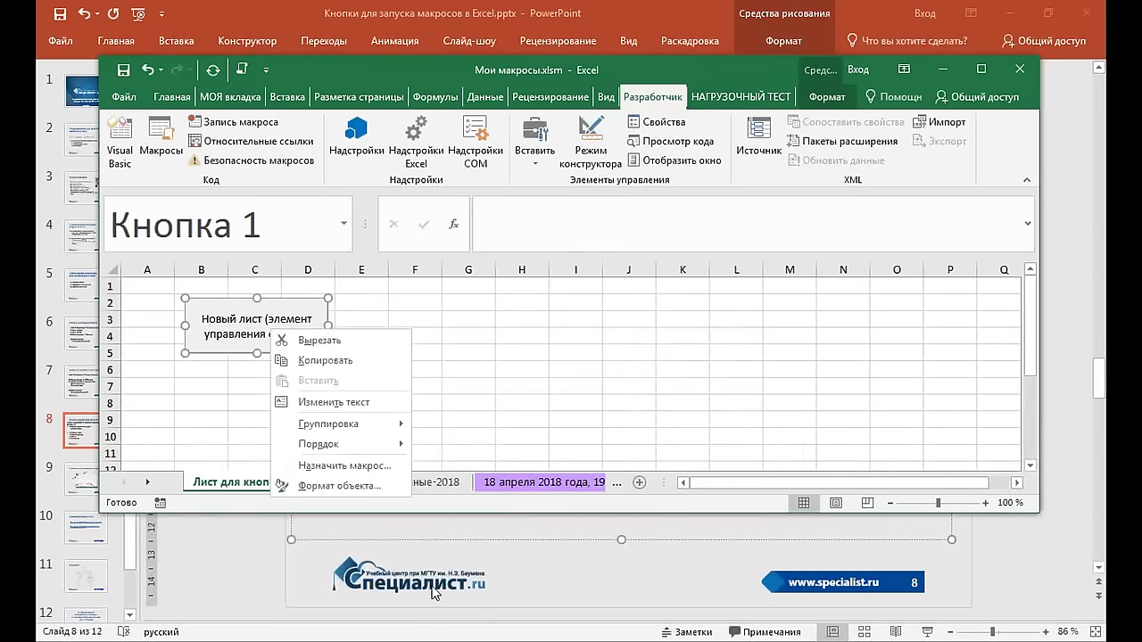
{"action": "left_click", "coordinate": [339, 464]}
{"action": "left_click", "coordinate": [268, 367]}
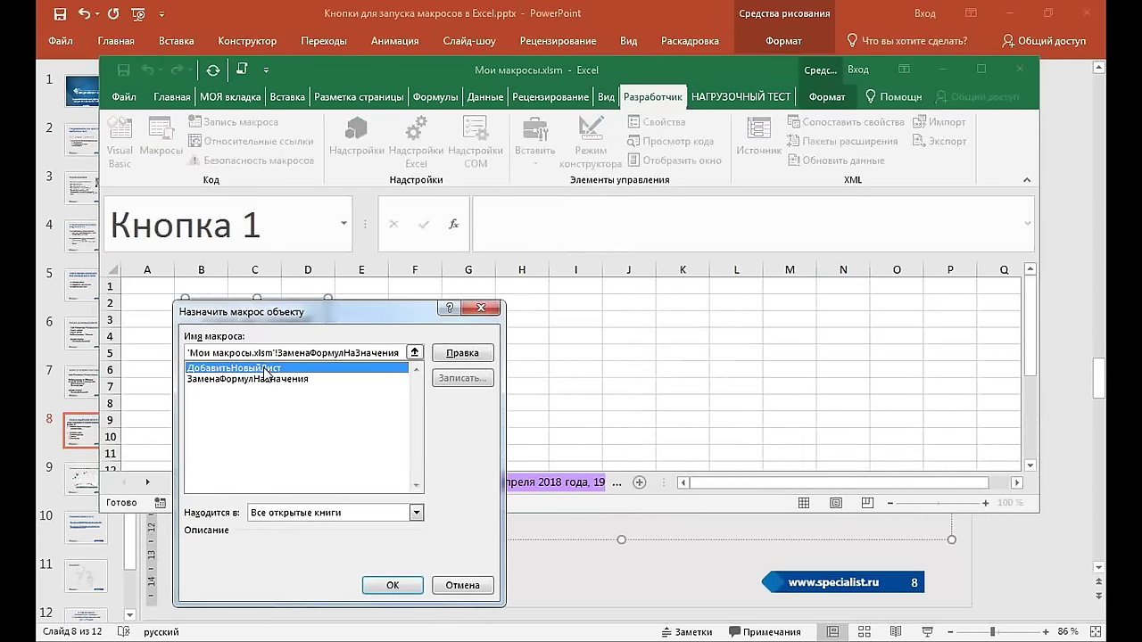
{"action": "left_click", "coordinate": [391, 585]}
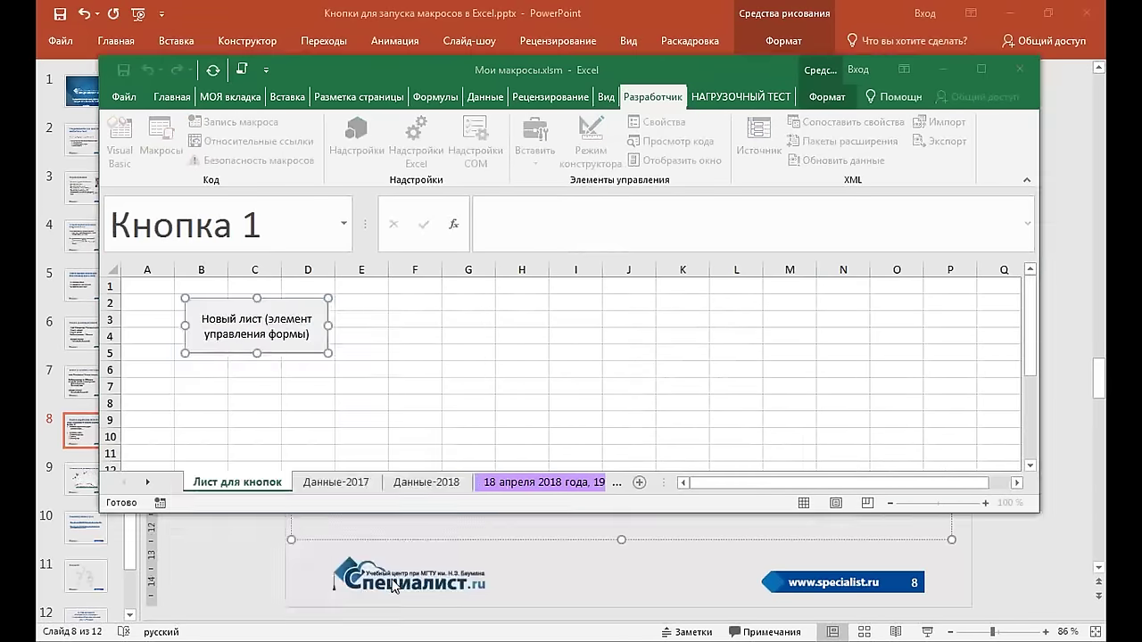
{"action": "left_click", "coordinate": [451, 398]}
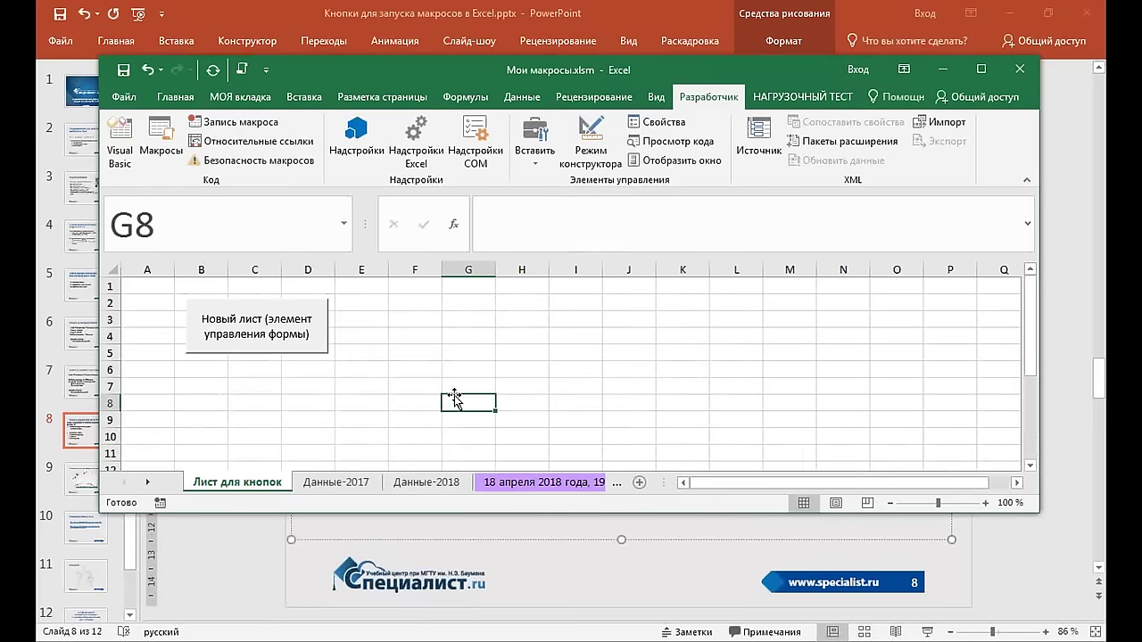
Delete the macro-created 18 апреля sheet and return to Лист для кнопок
{"action": "right_click", "coordinate": [522, 484]}
{"action": "left_click", "coordinate": [571, 311]}
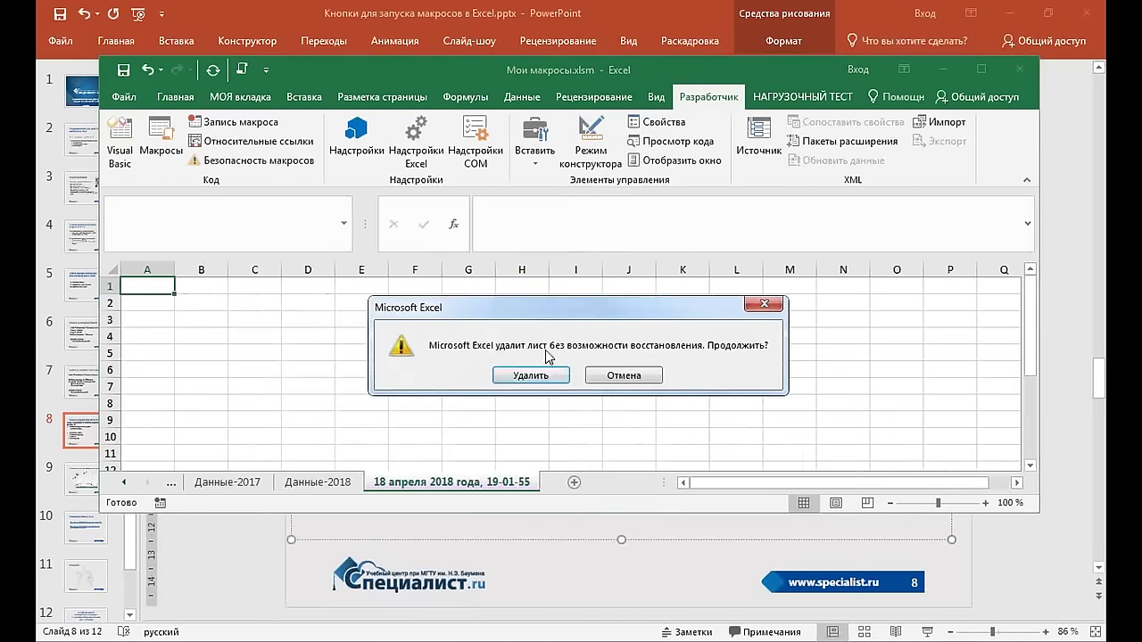
{"action": "left_click", "coordinate": [536, 377]}
{"action": "left_click", "coordinate": [121, 482]}
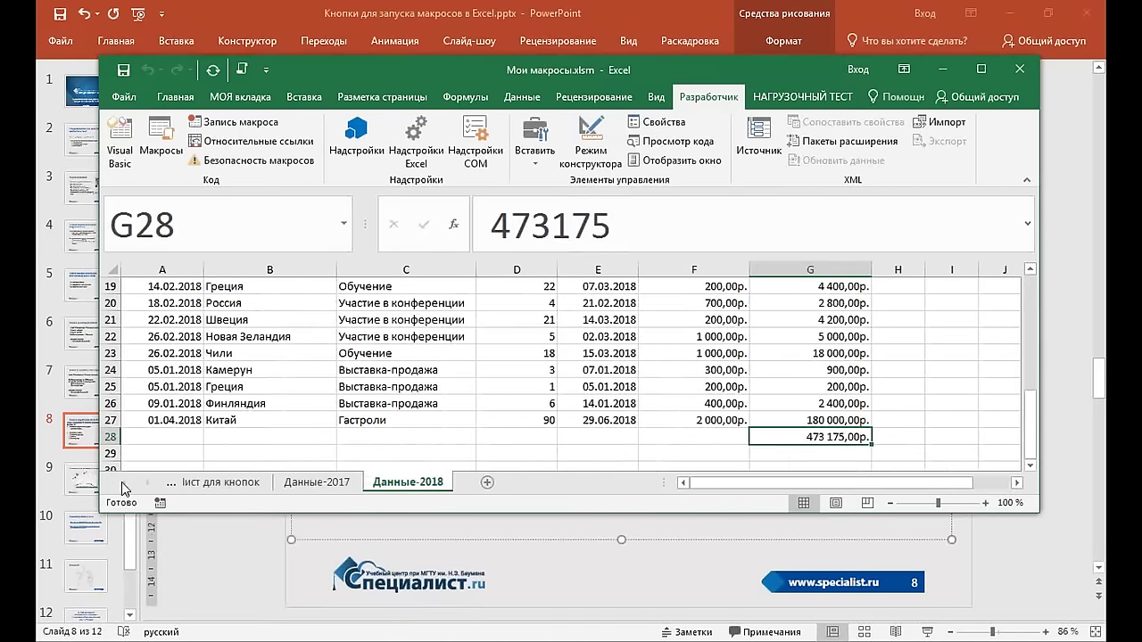
{"action": "left_click", "coordinate": [215, 487]}
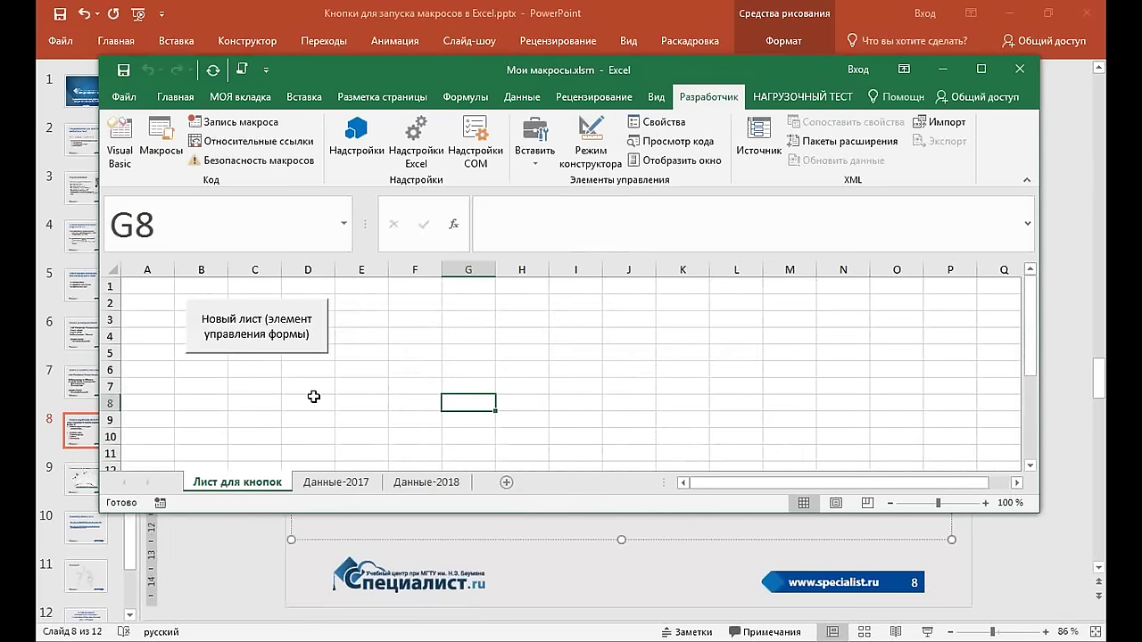
{"action": "key", "text": "alt+F8"}
{"action": "left_click", "coordinate": [1097, 393]}
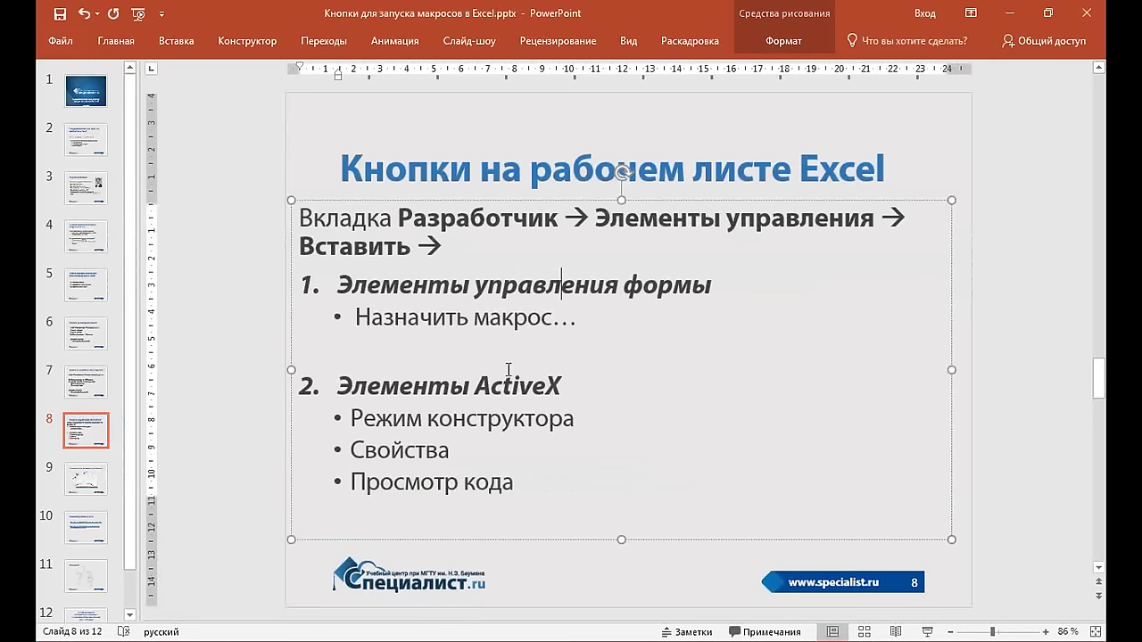
{"action": "left_click_drag", "start_coordinate": [356, 319], "coordinate": [579, 325]}
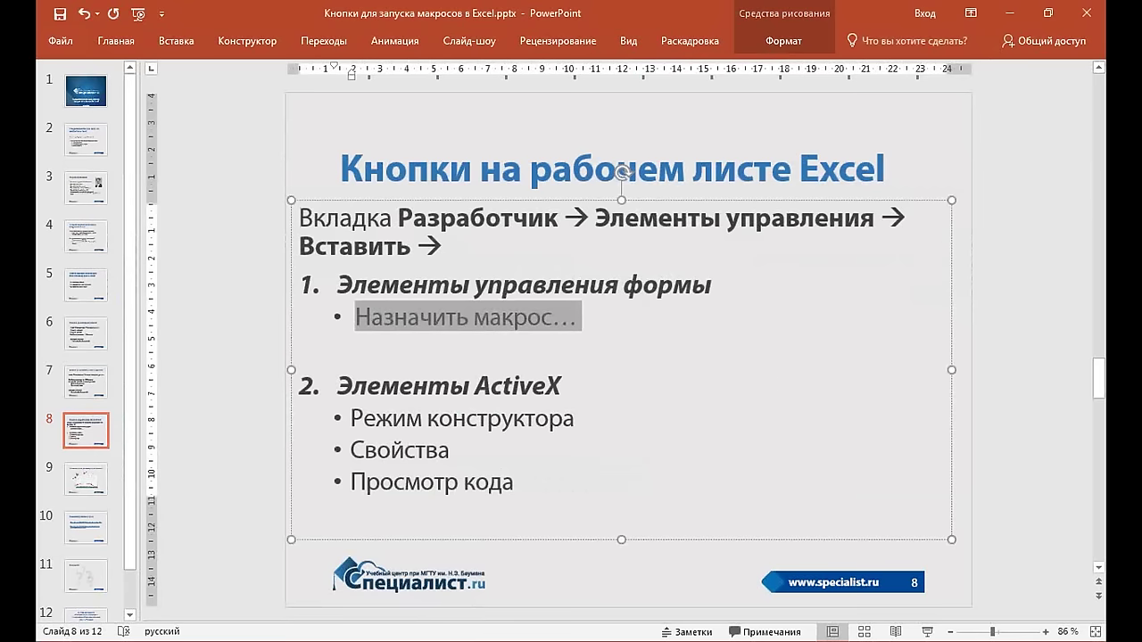
{"action": "key", "text": "alt+Tab"}
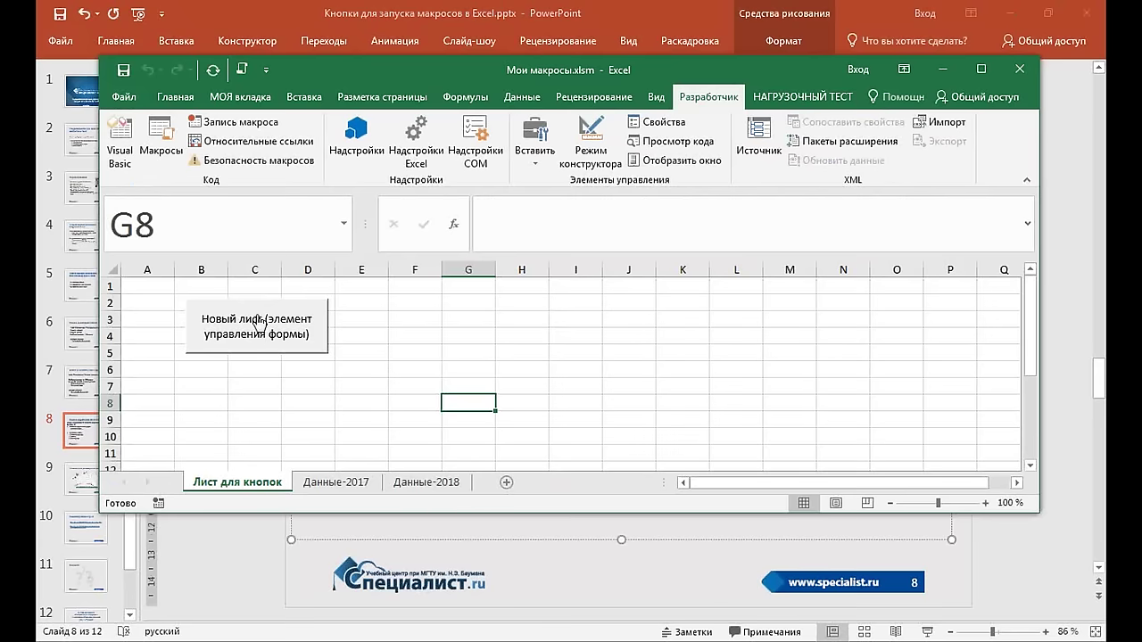
{"action": "right_click", "coordinate": [243, 327]}
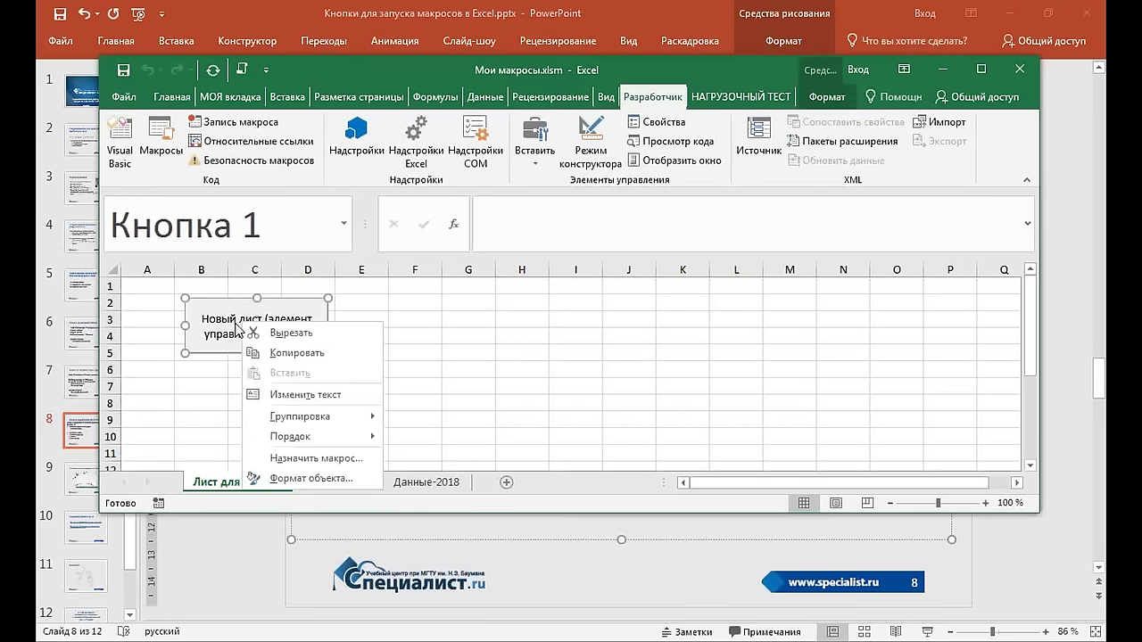
{"action": "left_click", "coordinate": [308, 396]}
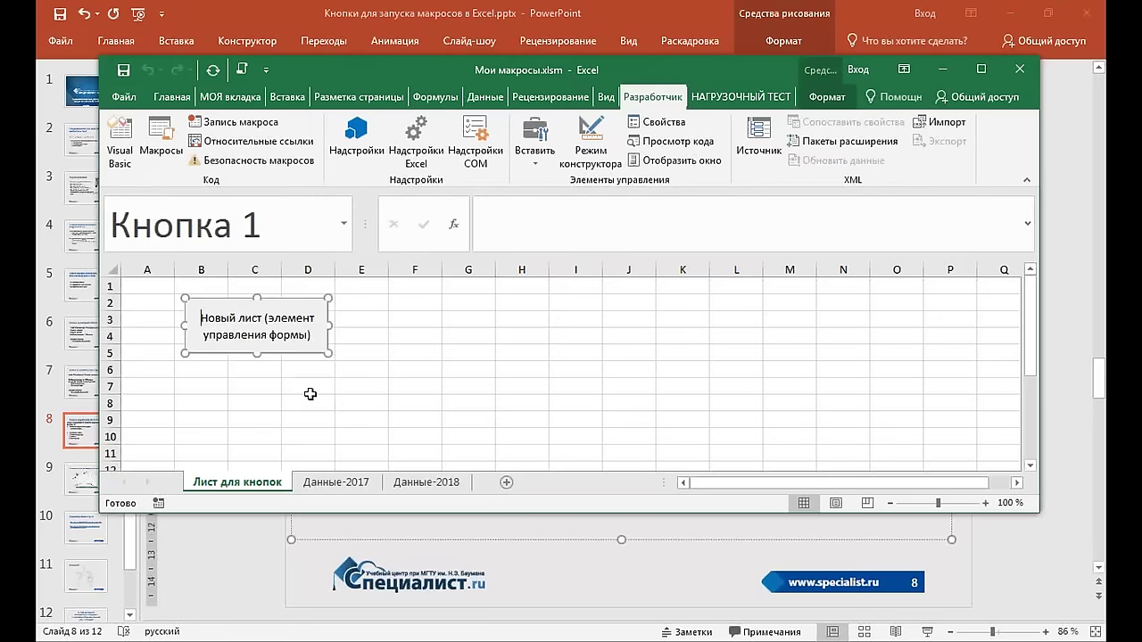
{"action": "left_click", "coordinate": [387, 348]}
{"action": "right_click", "coordinate": [290, 329]}
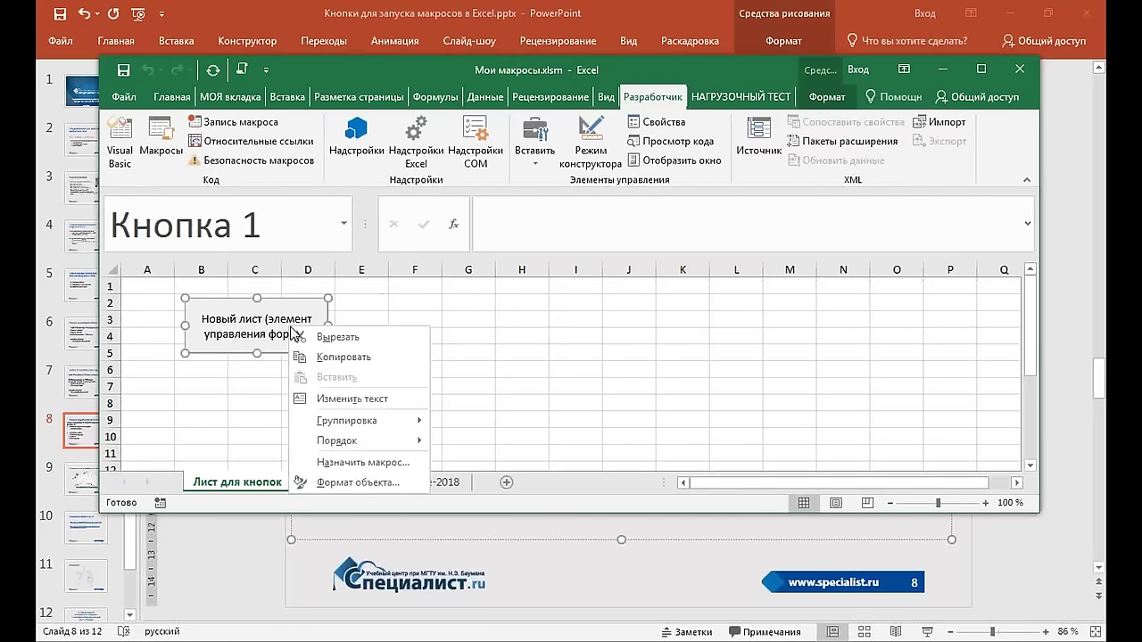
{"action": "left_click", "coordinate": [257, 301]}
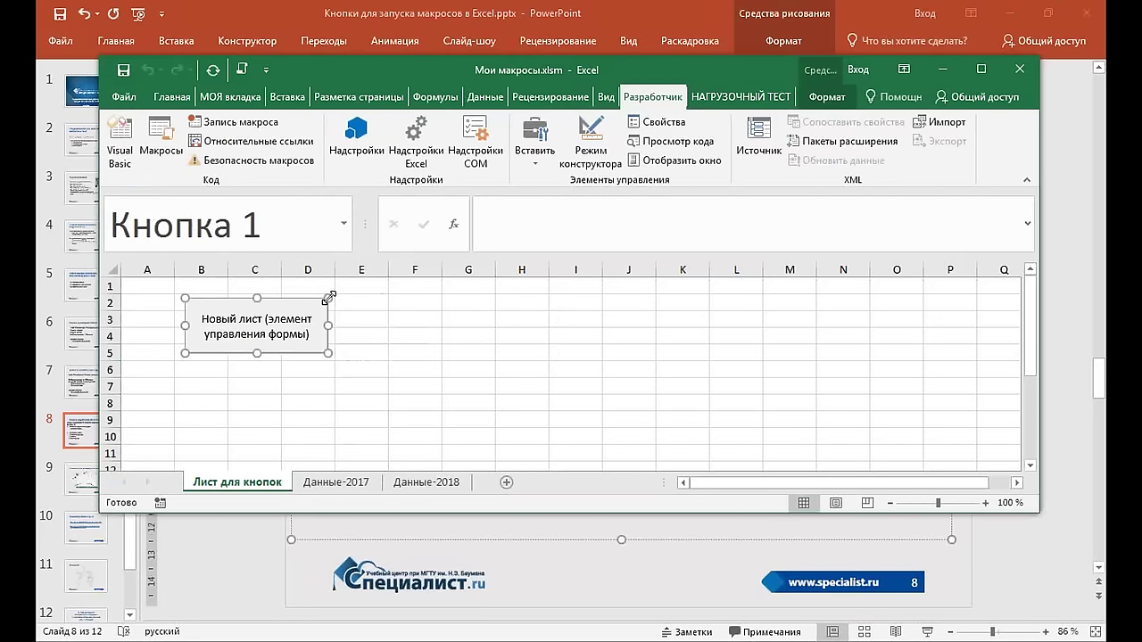
{"action": "left_click", "coordinate": [289, 326]}
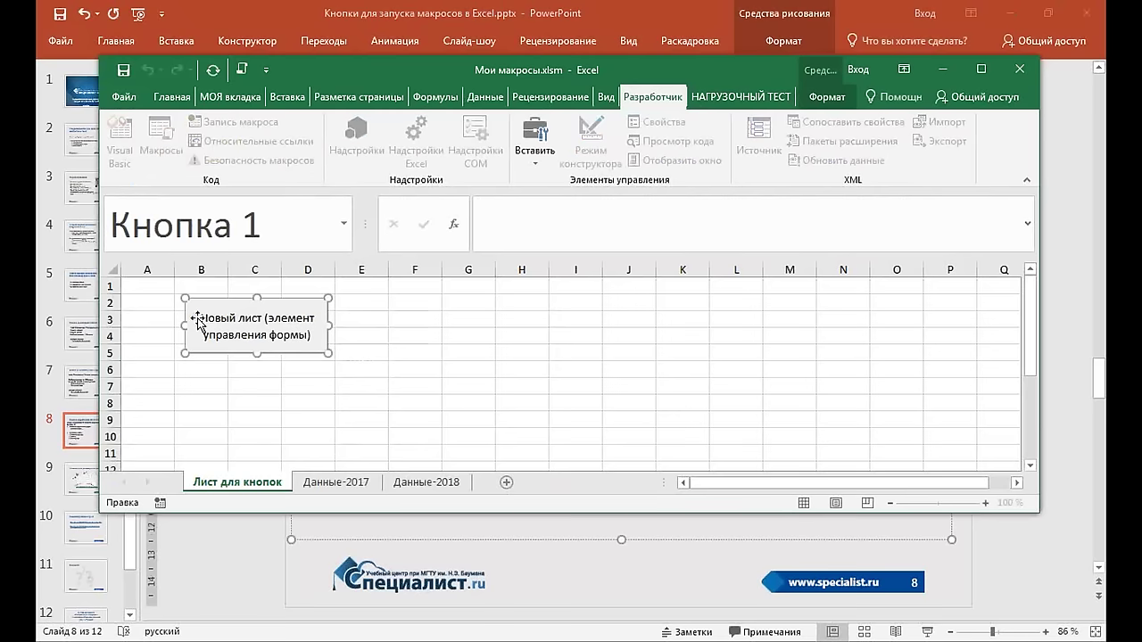
{"action": "left_click_drag", "start_coordinate": [218, 322], "coordinate": [313, 335]}
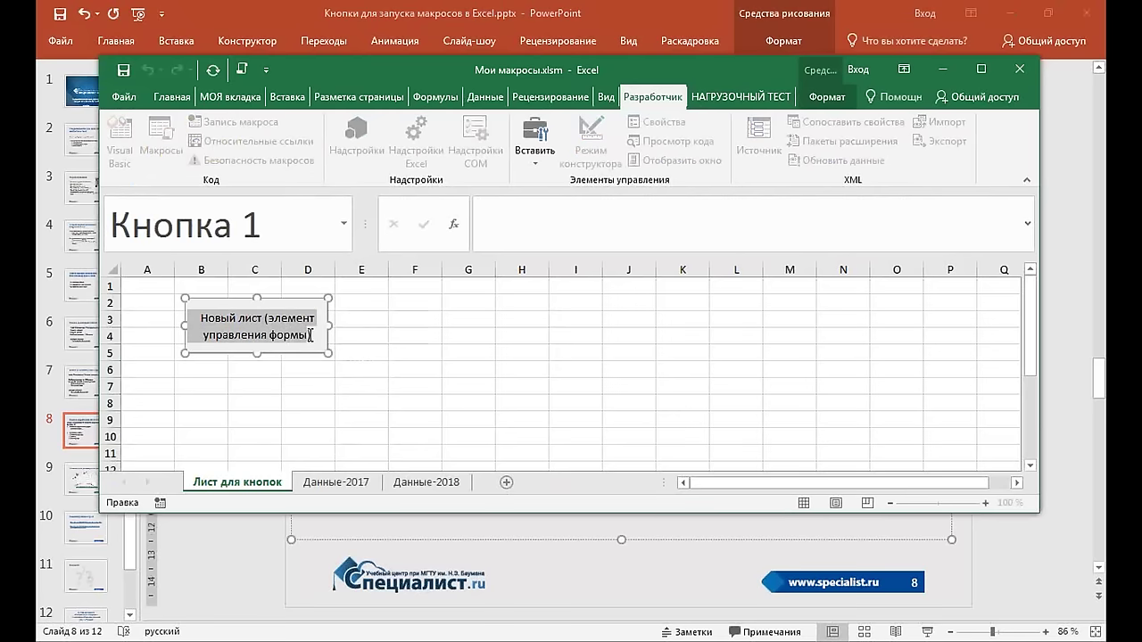
{"action": "left_click", "coordinate": [421, 342]}
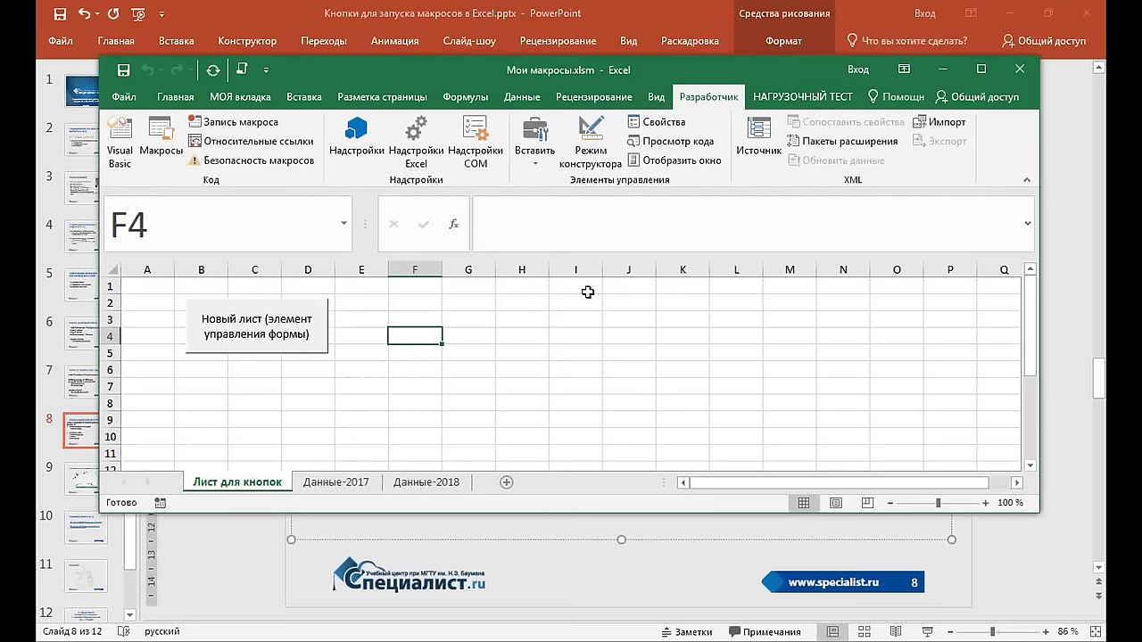
Draw ActiveX CommandButton1 across F2:H5 beside the form button and view its Порядок options
{"action": "left_click", "coordinate": [523, 170]}
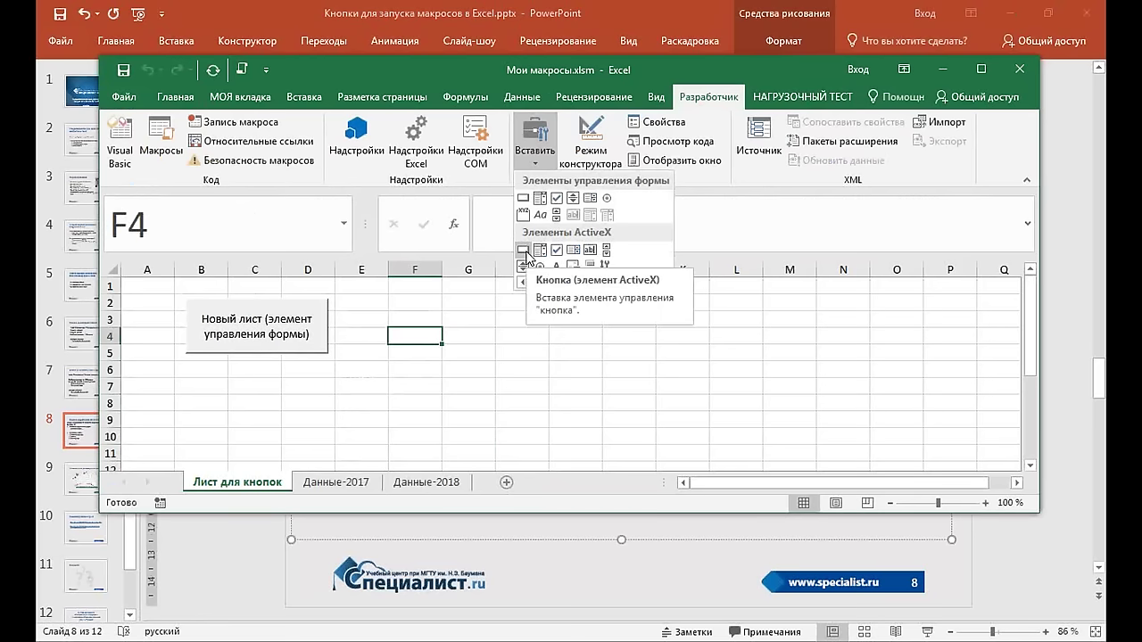
{"action": "left_click", "coordinate": [526, 252]}
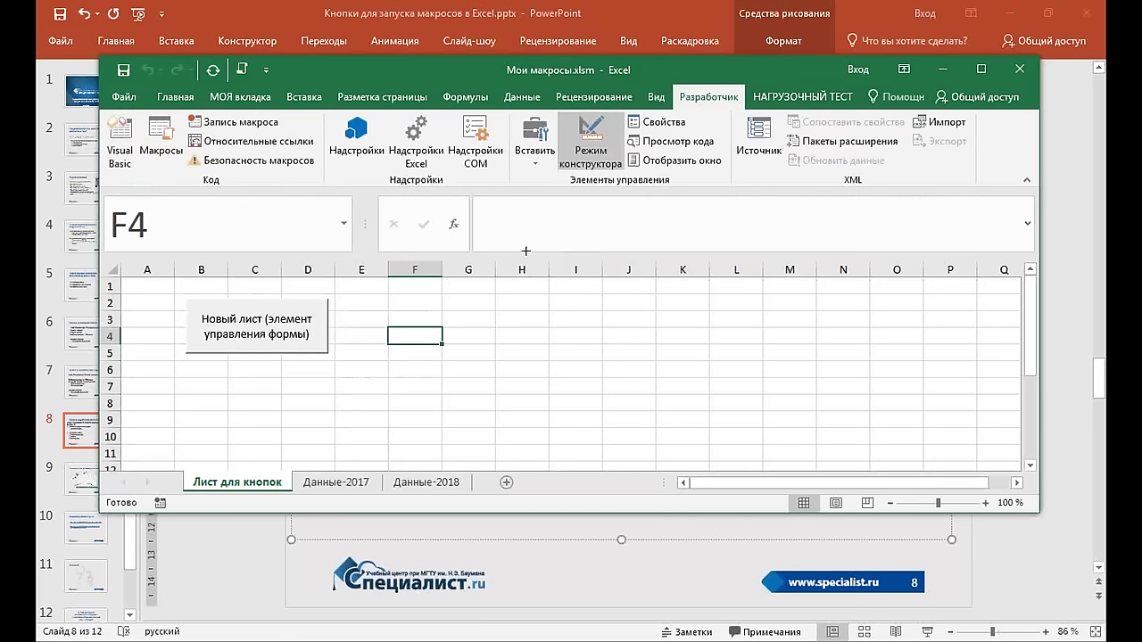
{"action": "left_click_drag", "start_coordinate": [408, 299], "coordinate": [542, 353]}
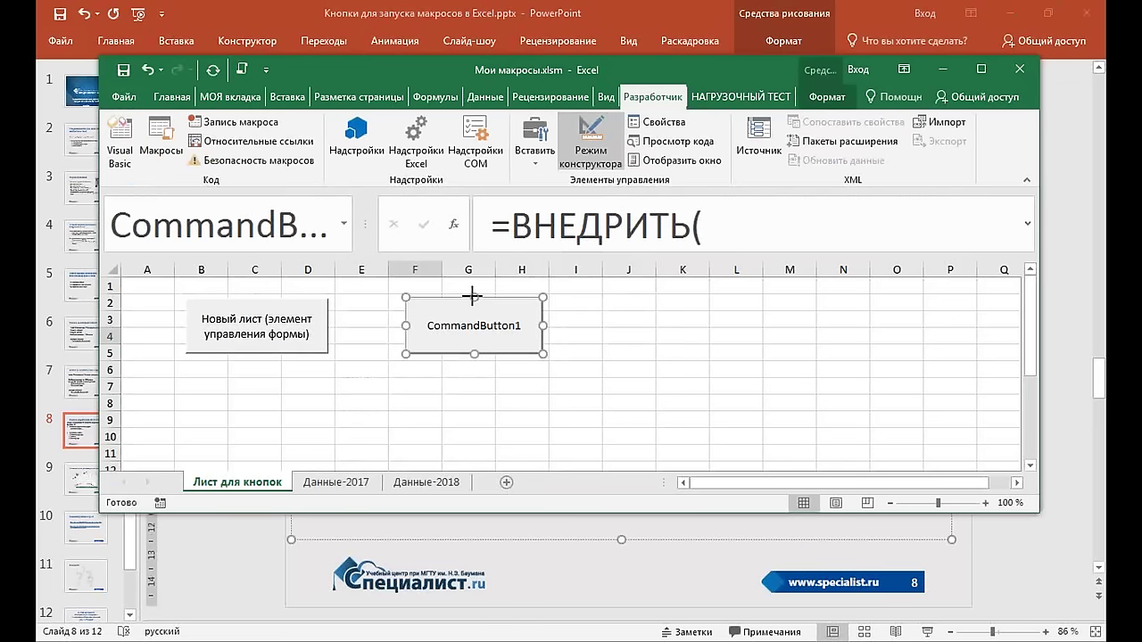
{"action": "left_click_drag", "start_coordinate": [474, 298], "coordinate": [474, 300]}
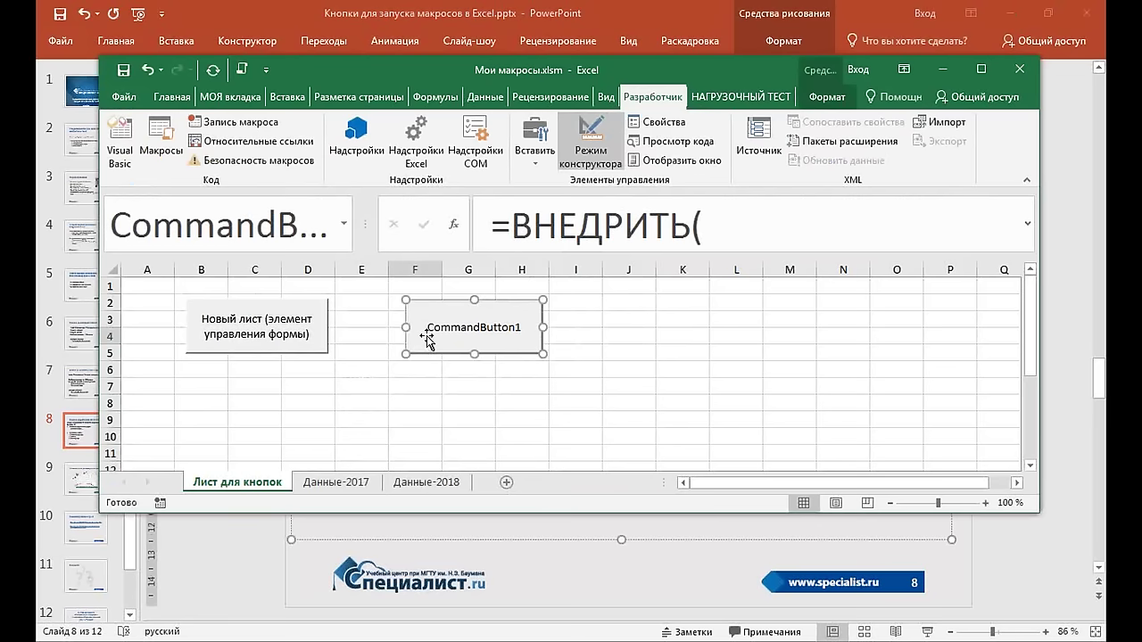
{"action": "right_click", "coordinate": [258, 338]}
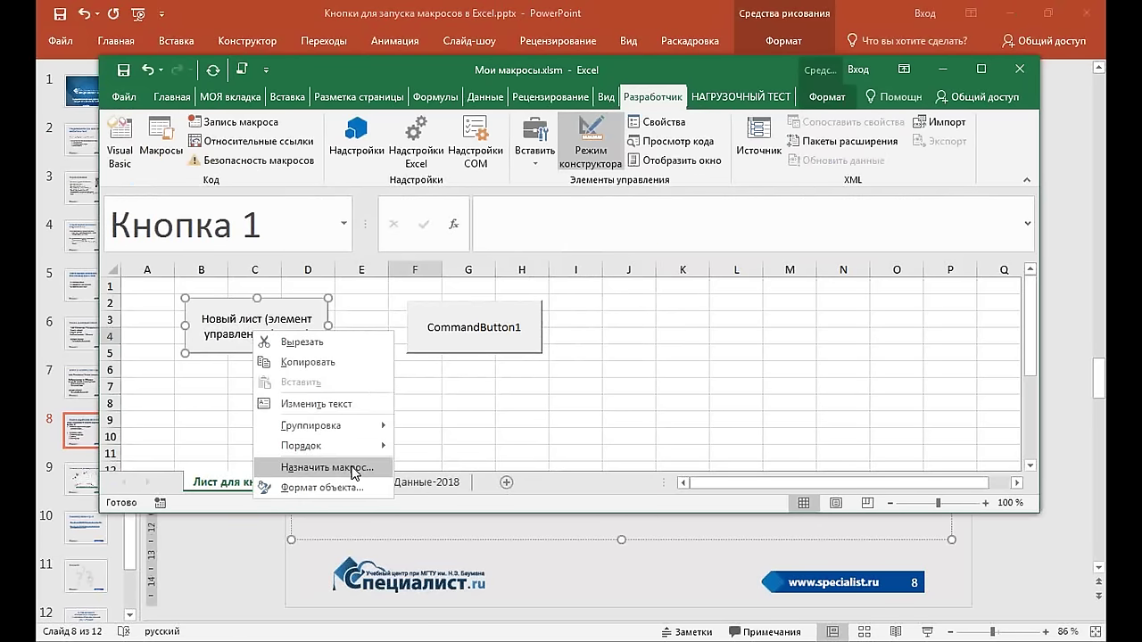
{"action": "right_click", "coordinate": [512, 324]}
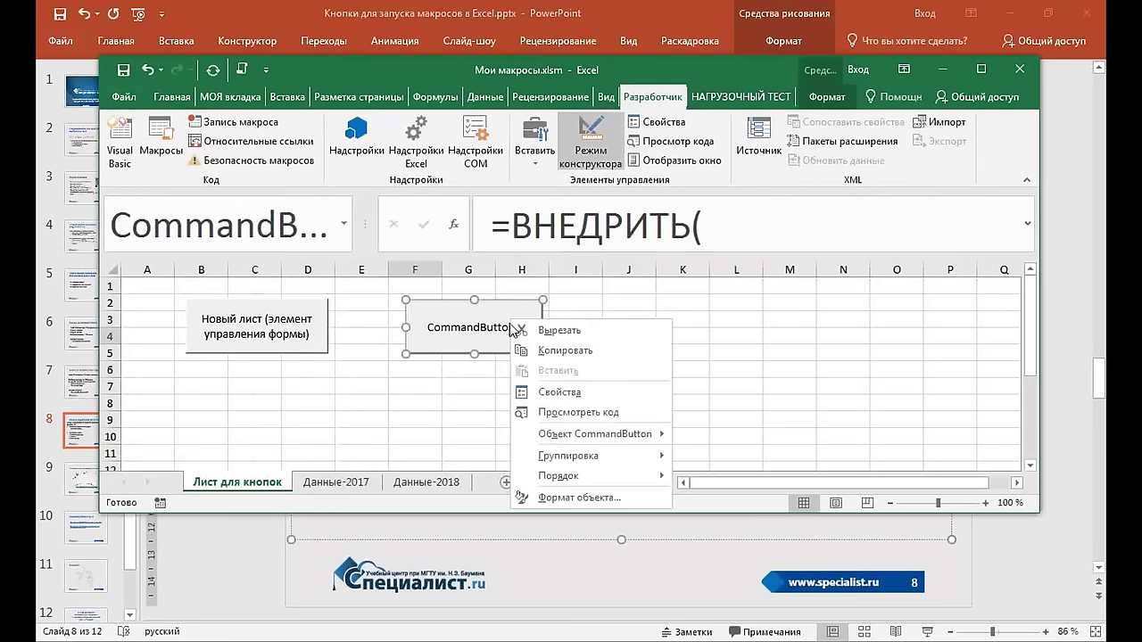
{"action": "mouse_move", "coordinate": [651, 477]}
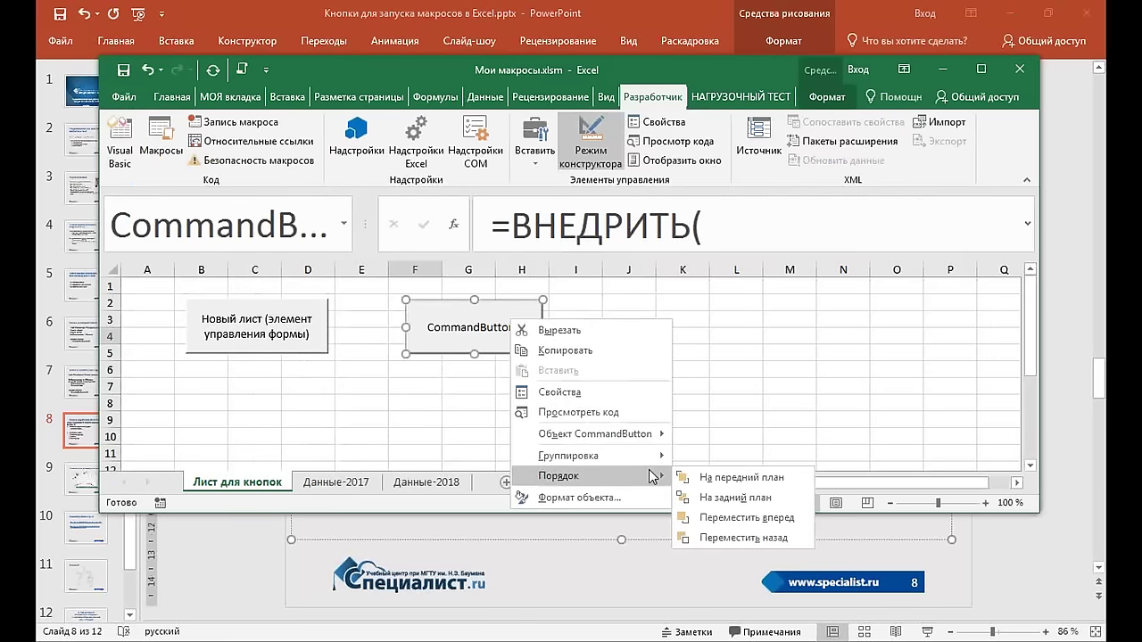
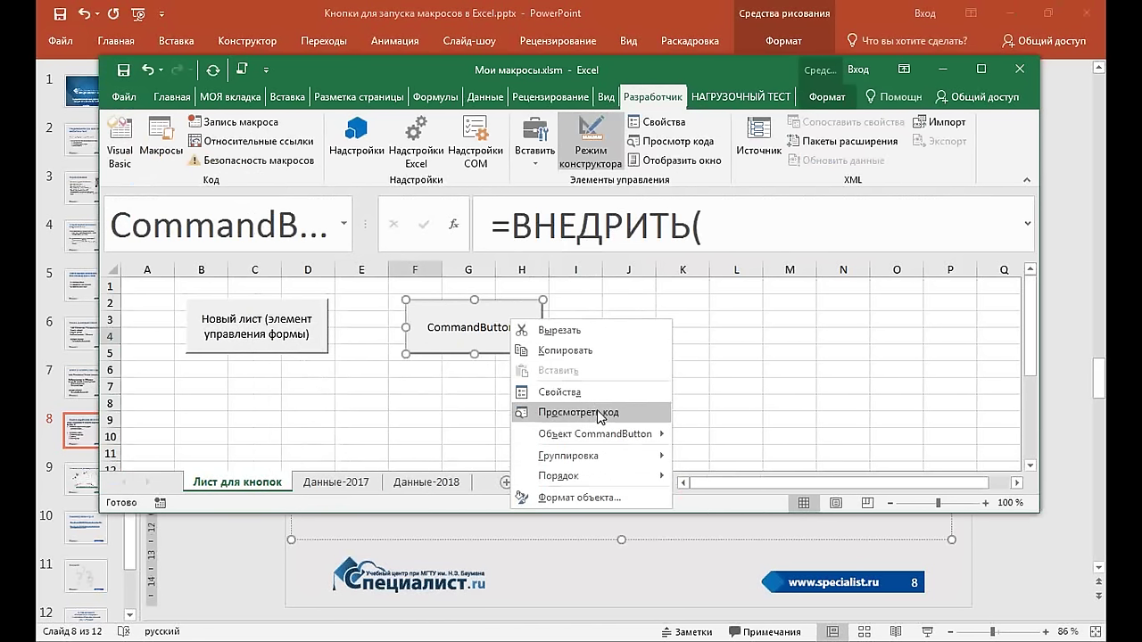
Turn Design Mode off and test CommandButton1 by pressing it twice
{"action": "key", "text": "Escape"}
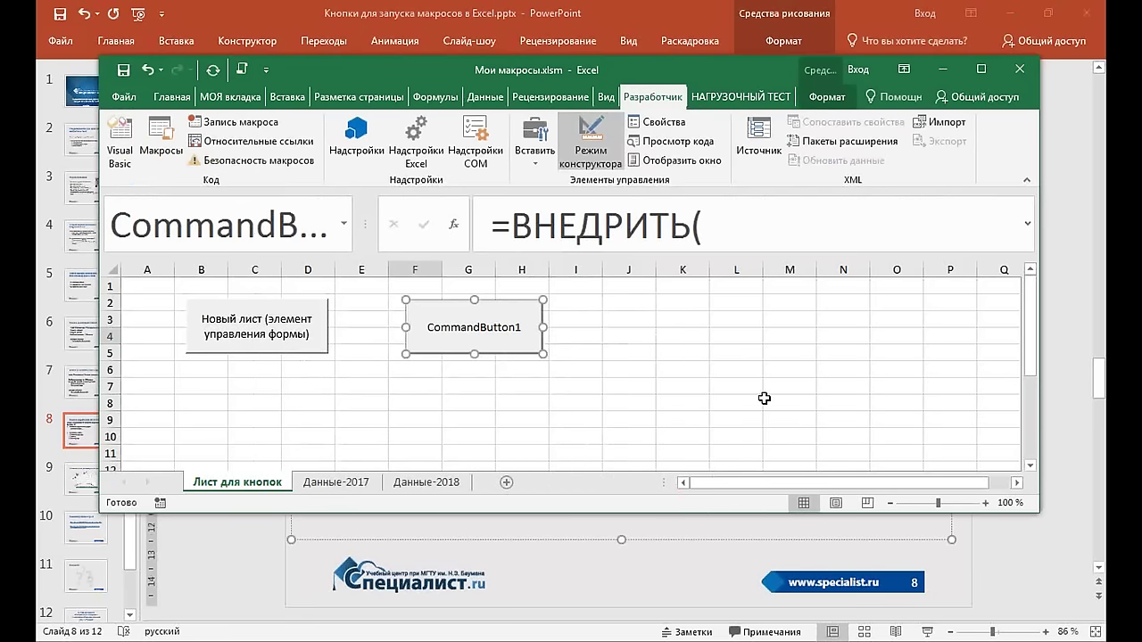
{"action": "left_click", "coordinate": [695, 399]}
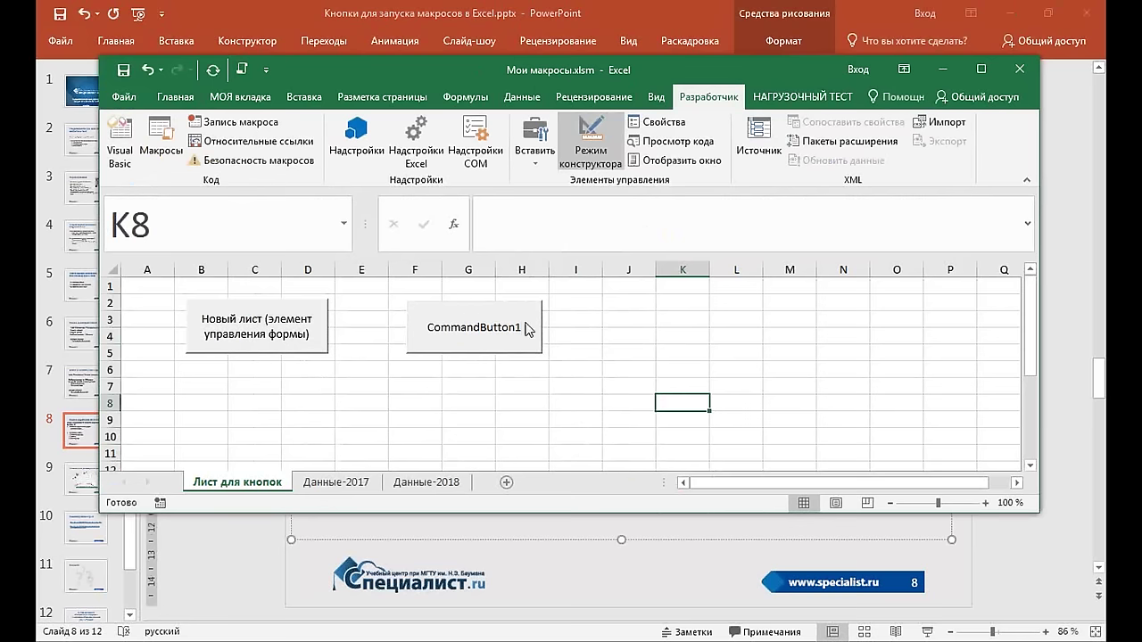
{"action": "left_click", "coordinate": [596, 168]}
{"action": "left_click", "coordinate": [510, 331]}
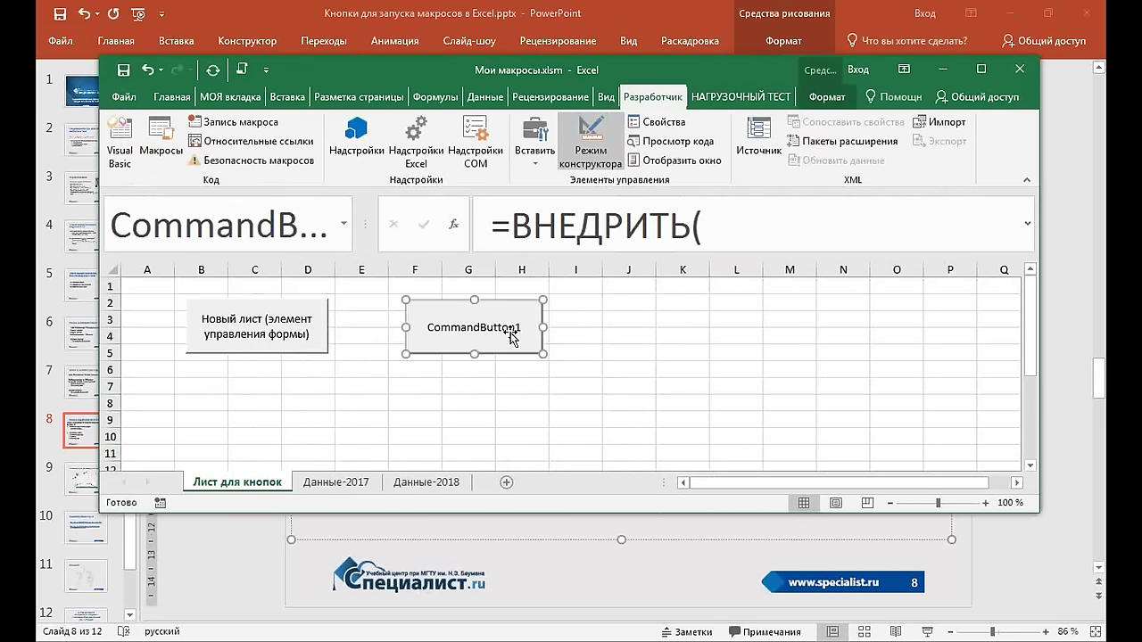
{"action": "left_click", "coordinate": [591, 148]}
{"action": "left_click", "coordinate": [619, 364]}
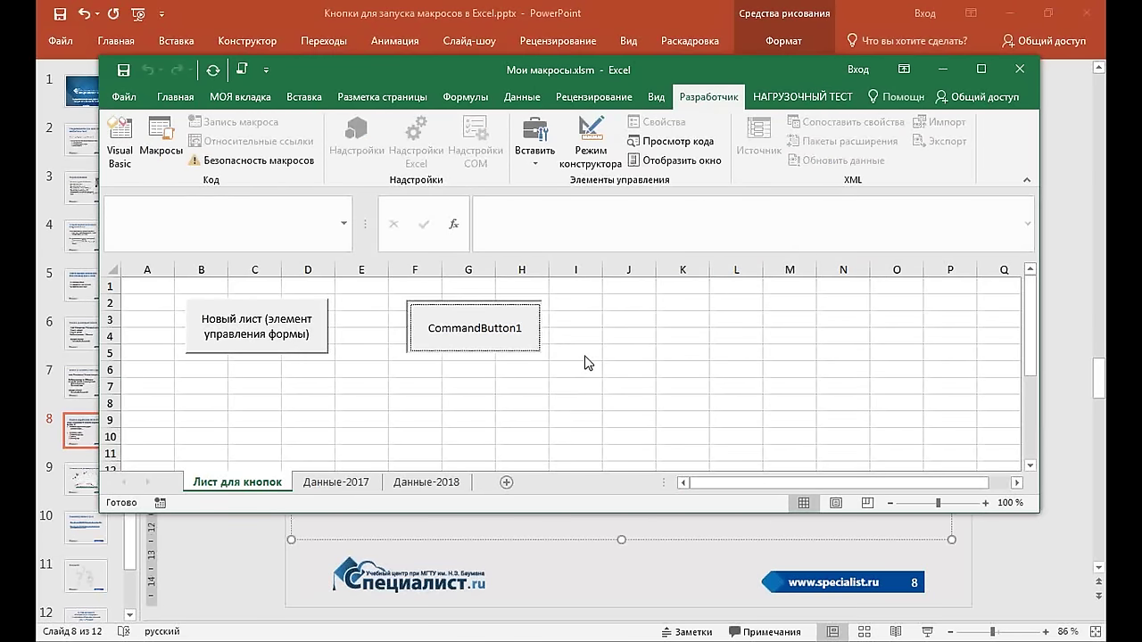
{"action": "left_click", "coordinate": [501, 347]}
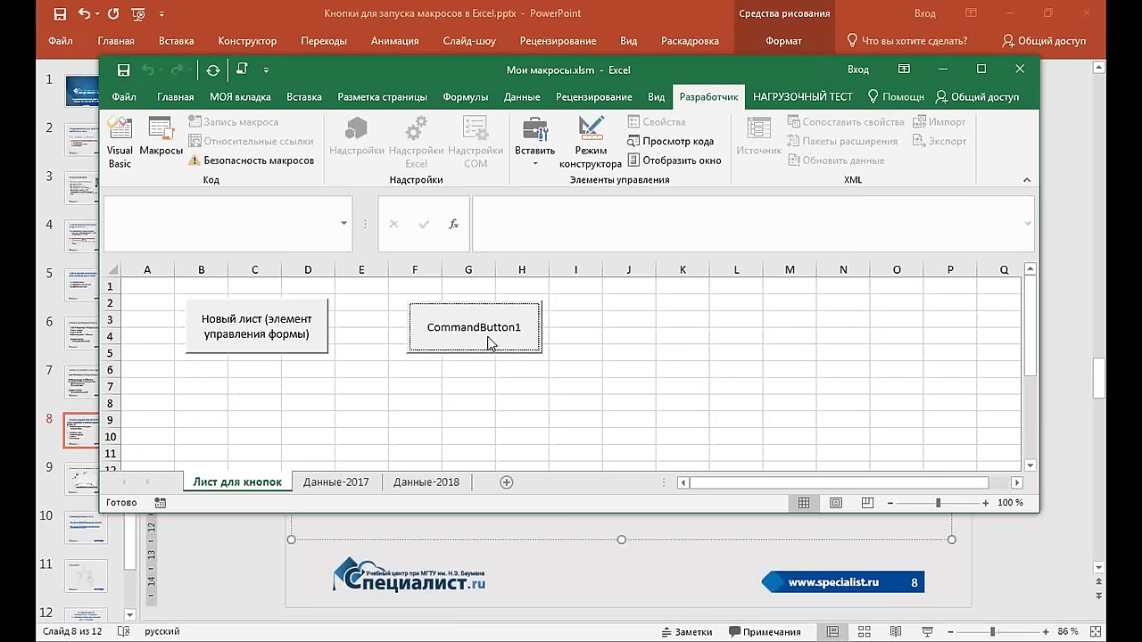
Turn Design Mode back on and switch to the PowerPoint slide 8
{"action": "left_click", "coordinate": [600, 168]}
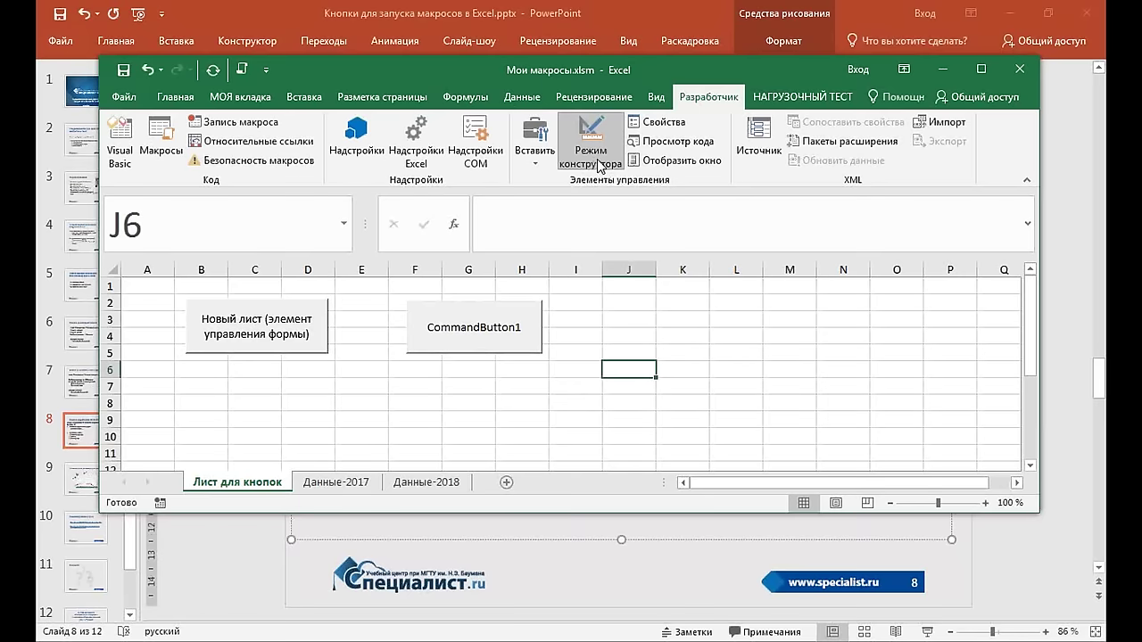
{"action": "right_click", "coordinate": [515, 335]}
{"action": "mouse_move", "coordinate": [584, 491]}
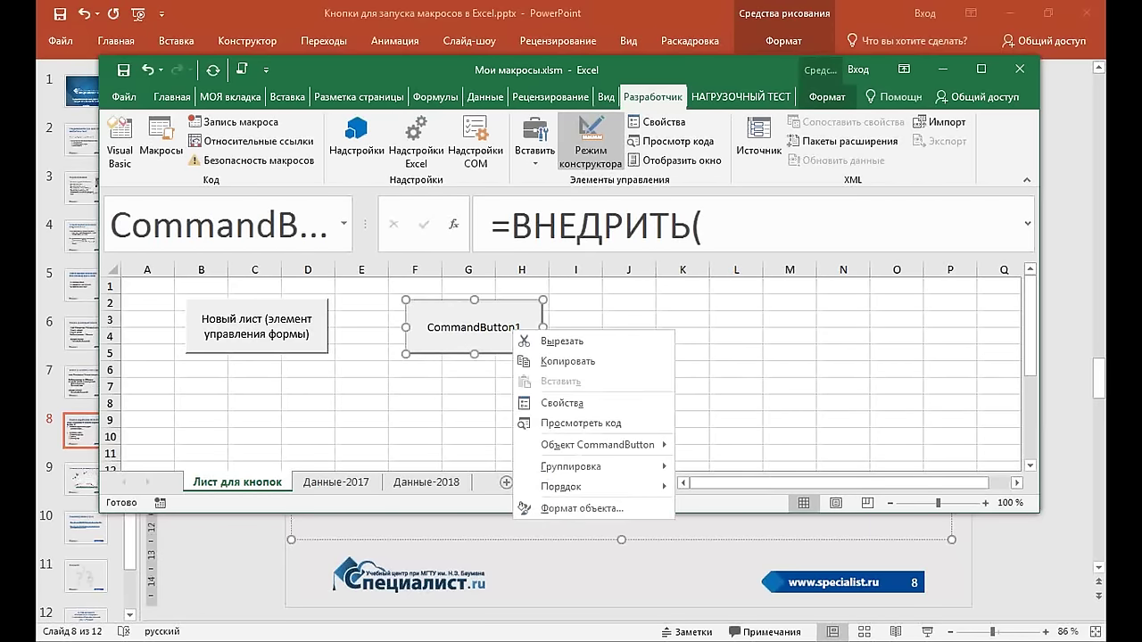
{"action": "left_click", "coordinate": [1101, 384]}
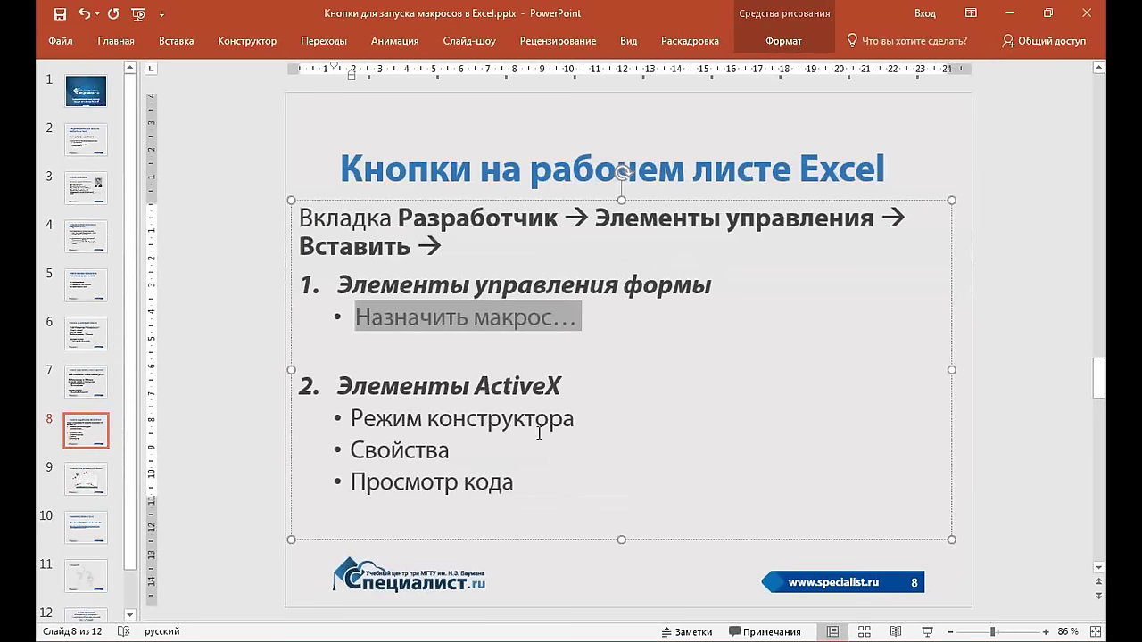
Indent the Свойства and Просмотр кода bullets one level under Режим конструктора
{"action": "left_click", "coordinate": [481, 393]}
{"action": "left_click_drag", "start_coordinate": [352, 419], "coordinate": [560, 425]}
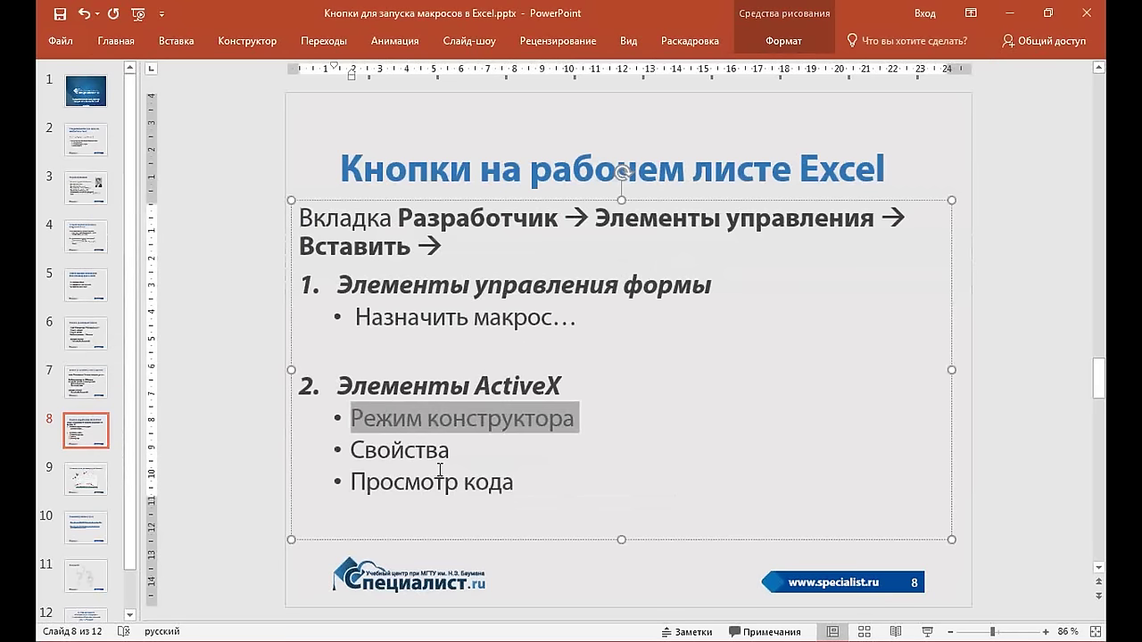
{"action": "left_click_drag", "start_coordinate": [351, 450], "coordinate": [455, 452]}
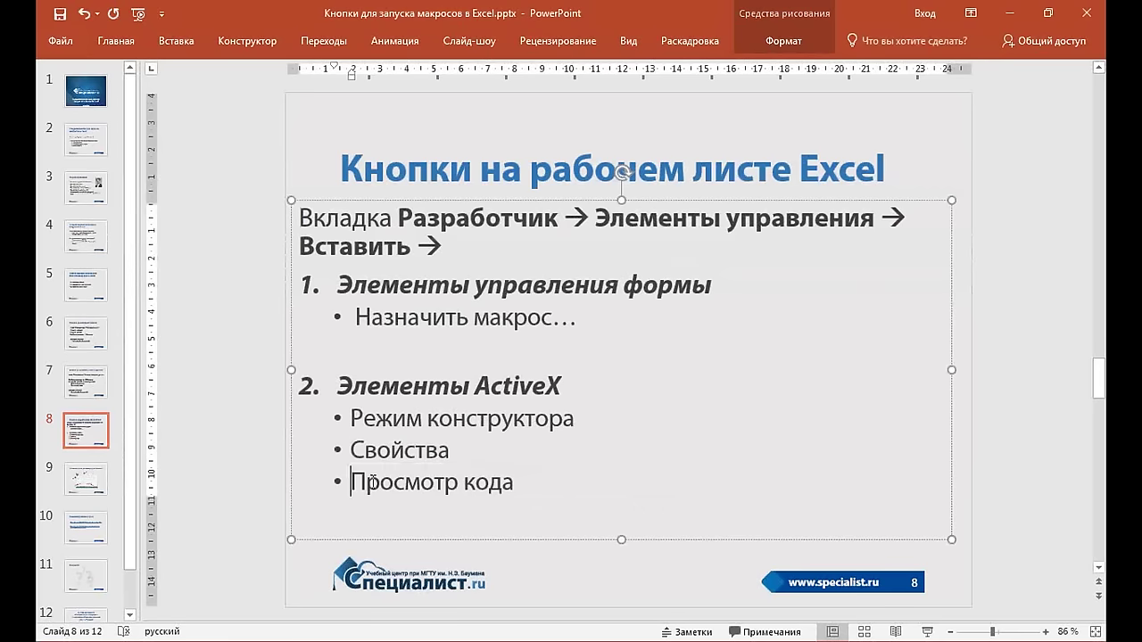
{"action": "mouse_move", "coordinate": [350, 482]}
{"action": "left_mouse_down"}
{"action": "mouse_move", "coordinate": [528, 482]}
{"action": "mouse_move", "coordinate": [323, 452]}
{"action": "left_mouse_up"}
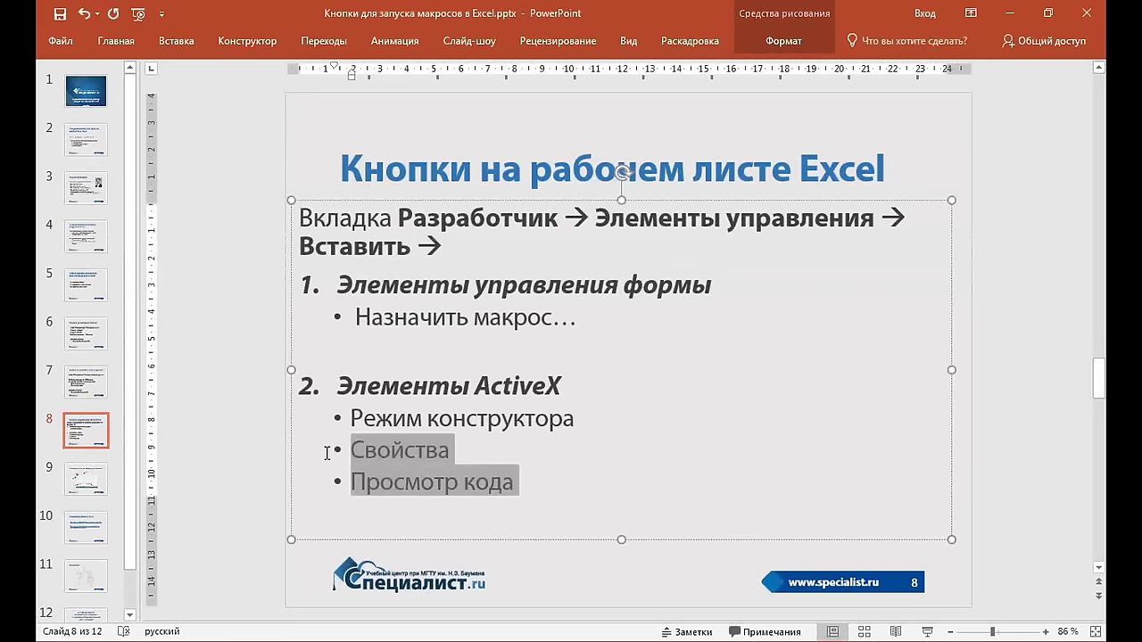
{"action": "left_click", "coordinate": [121, 44]}
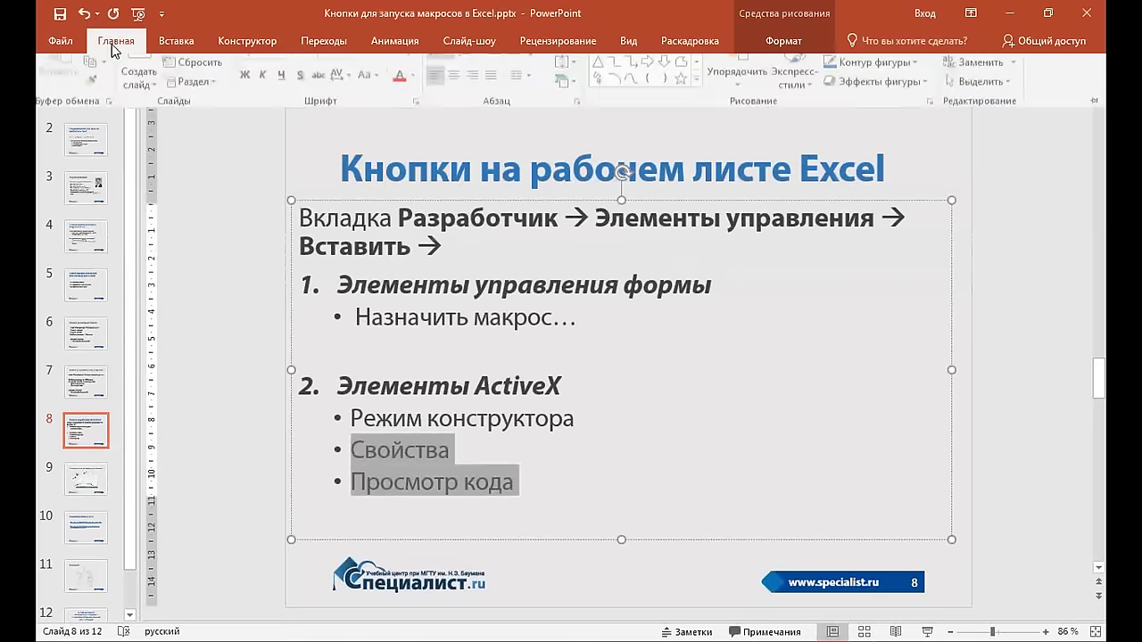
{"action": "left_click", "coordinate": [516, 74]}
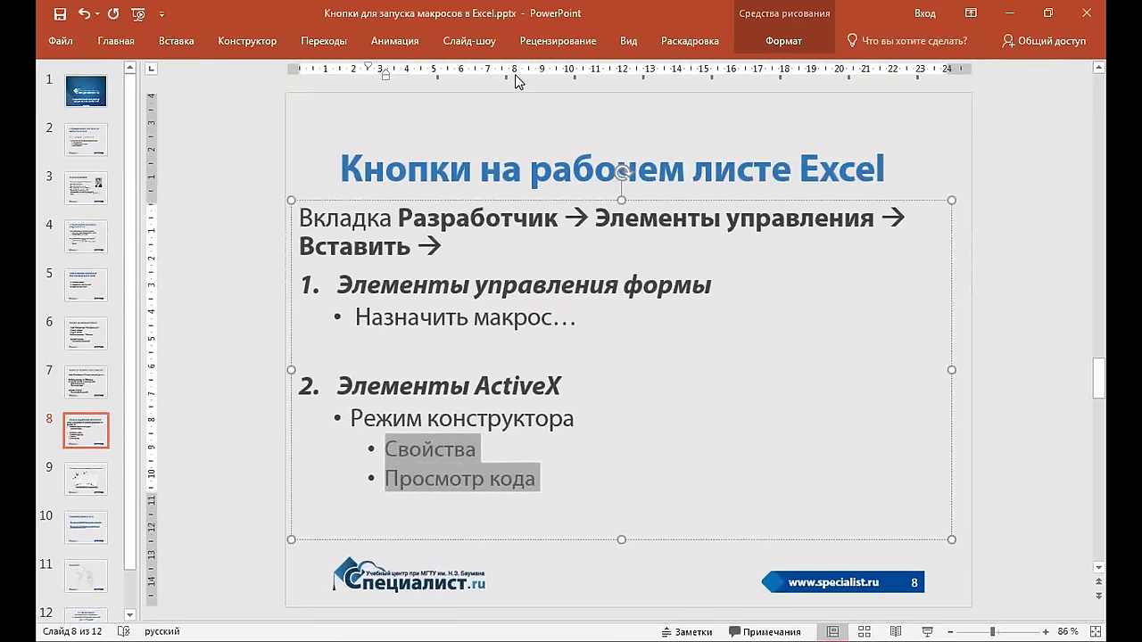
Check the indented bullets and slide title, then return to the Excel workbook
{"action": "left_click", "coordinate": [434, 459]}
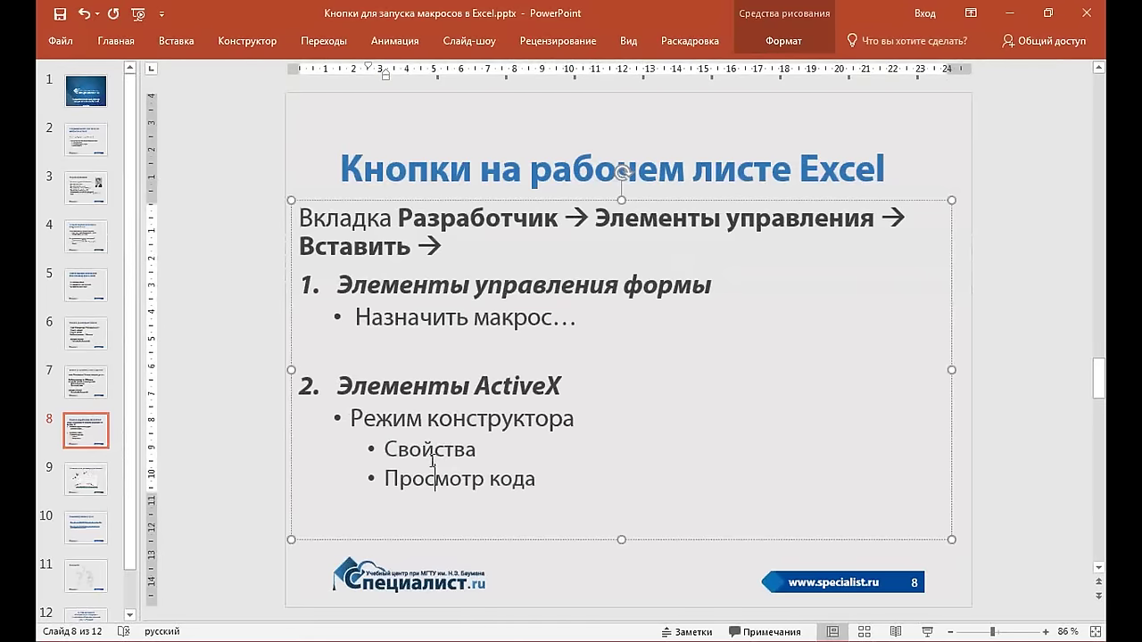
{"action": "double_click", "coordinate": [432, 460]}
{"action": "left_click", "coordinate": [437, 481]}
{"action": "left_click", "coordinate": [565, 510]}
{"action": "left_click", "coordinate": [792, 140]}
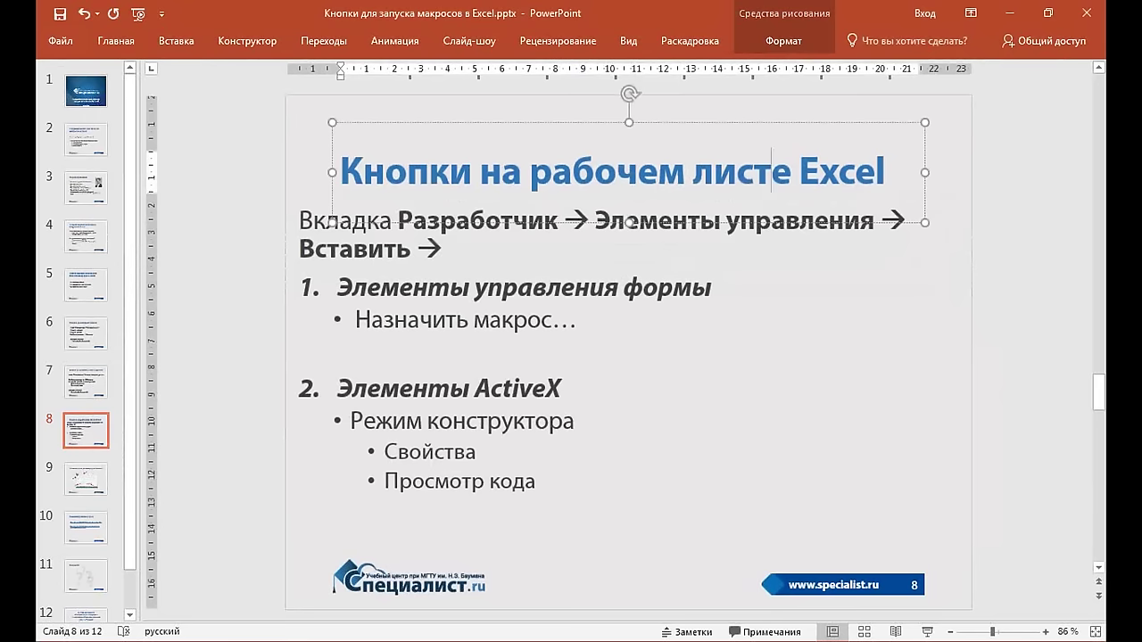
{"action": "key", "text": "alt+Tab"}
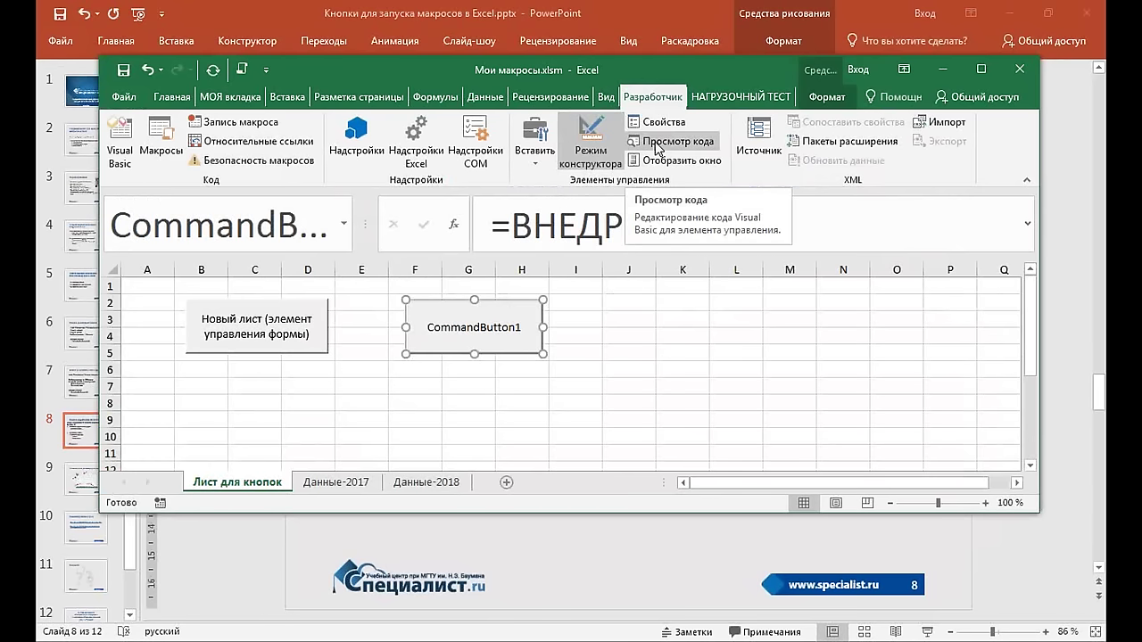
Open CommandButton1's code in Лист1 and place the caret inside the empty CommandButton1_Click procedure
{"action": "right_click", "coordinate": [527, 332]}
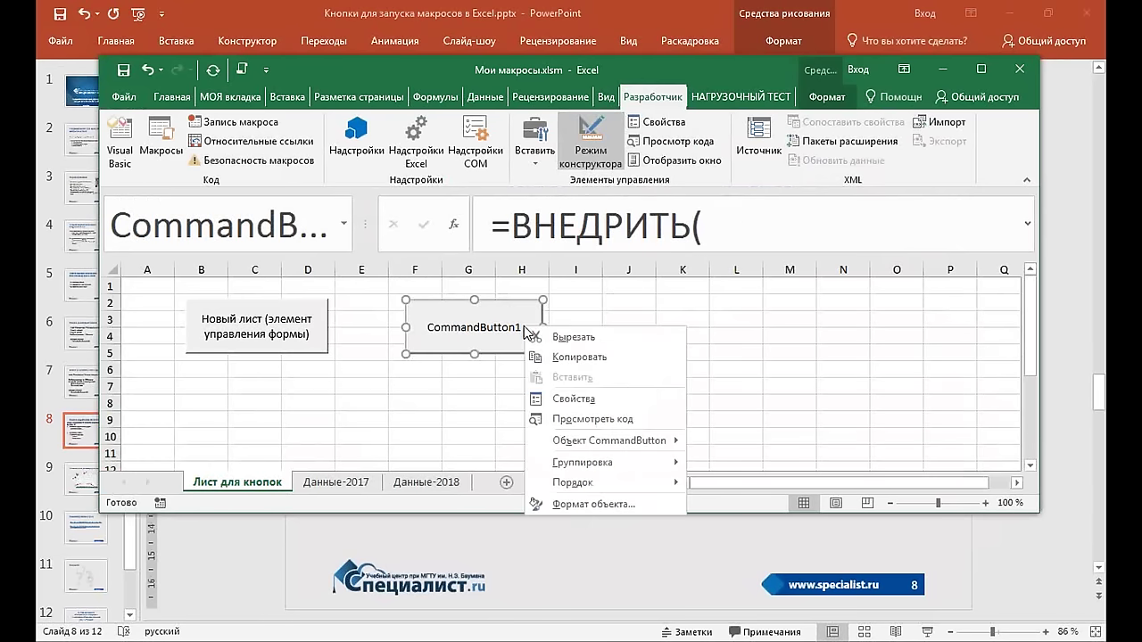
{"action": "left_click", "coordinate": [640, 419]}
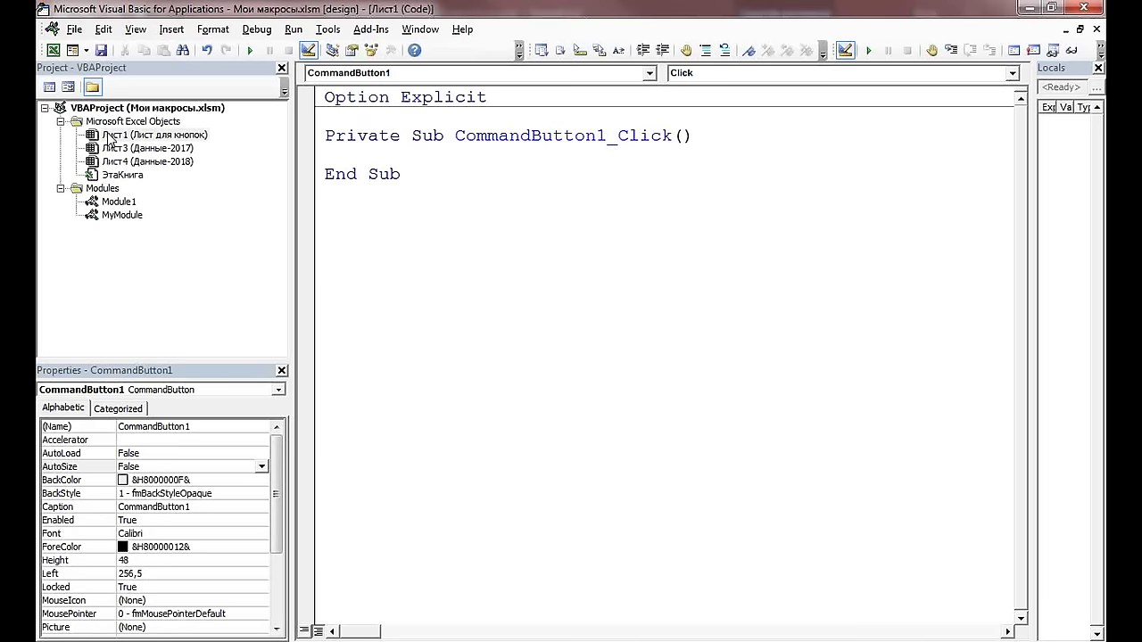
{"action": "left_click", "coordinate": [115, 137]}
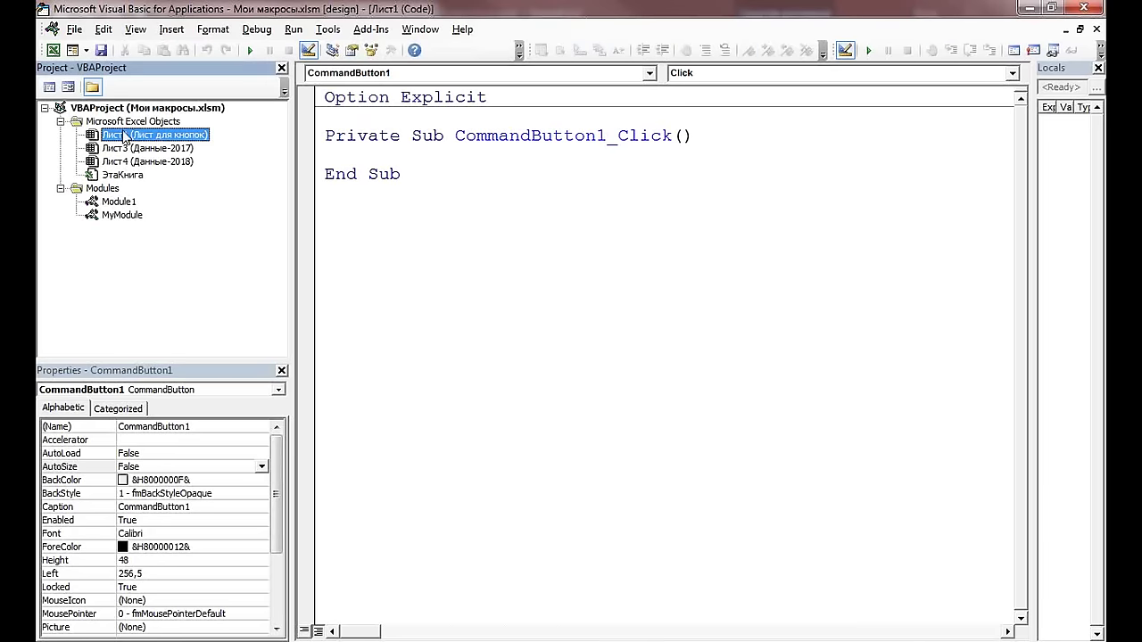
{"action": "double_click", "coordinate": [153, 136]}
{"action": "left_click", "coordinate": [183, 141]}
{"action": "left_click", "coordinate": [344, 156]}
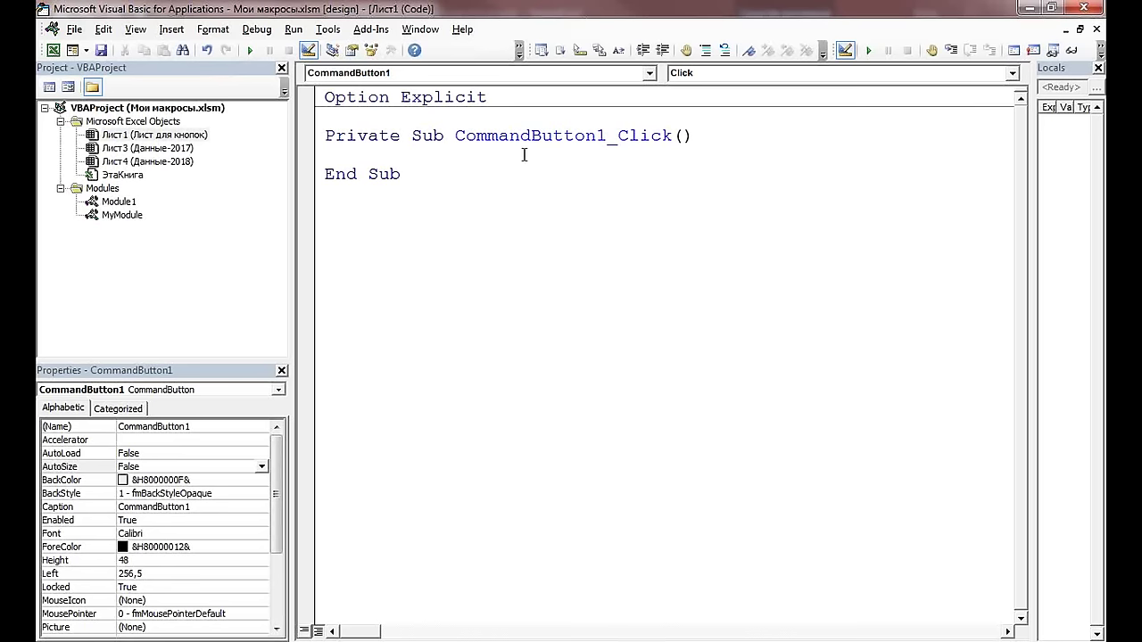
{"action": "double_click", "coordinate": [483, 141]}
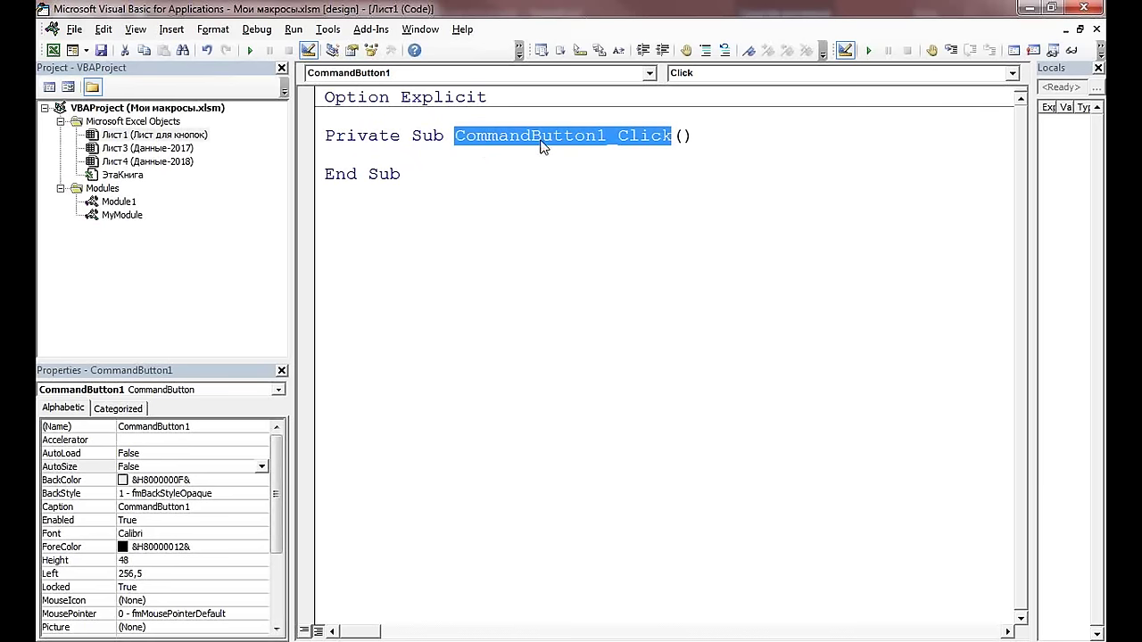
{"action": "left_click", "coordinate": [622, 158]}
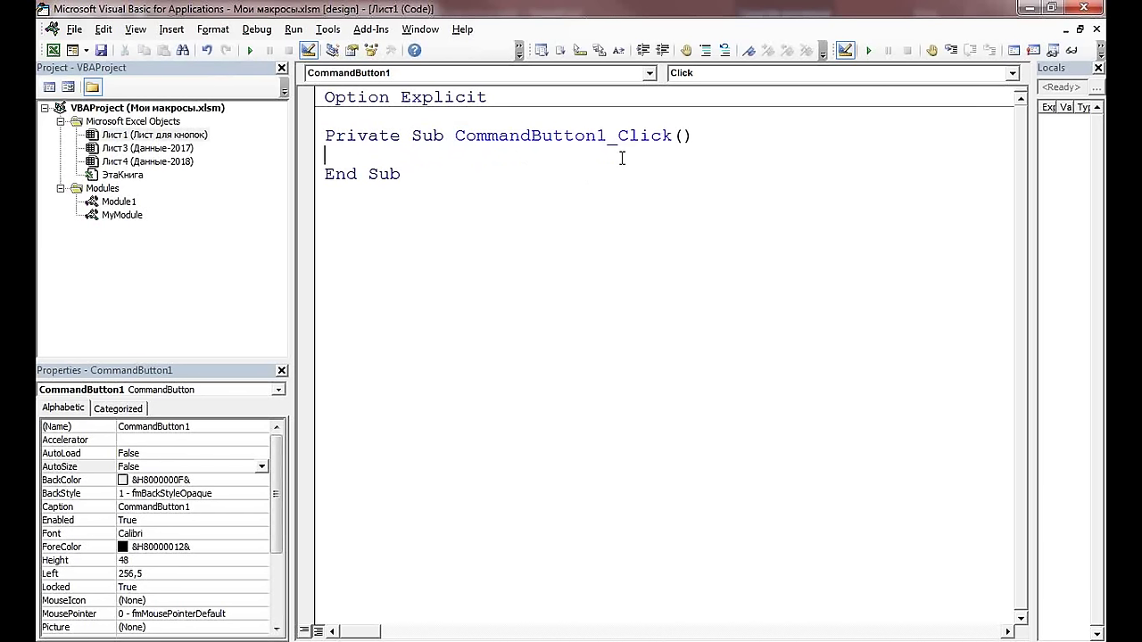
Write the indented line MsgBox "Hello!" inside CommandButton1_Click
{"action": "key", "text": "Tab"}
{"action": "type", "text": "ьы"}
{"action": "type", "text": "ms"}
{"action": "type", "text": "gbox"}
{"action": "type", "text": " \\"}
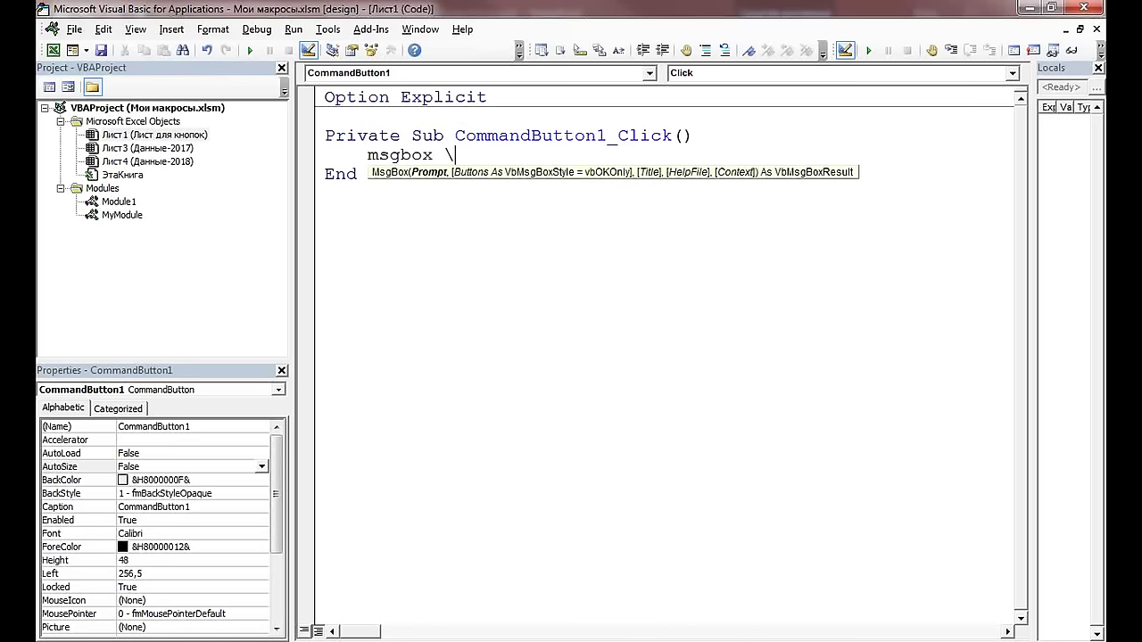
{"action": "type", "text": "\"\""}
{"action": "key", "text": "BackSpace"}
{"action": "key", "text": "BackSpace"}
{"action": "key", "text": "BackSpace"}
{"action": "type", "text": "\"\""}
{"action": "type", "text": "He"}
{"action": "type", "text": "д"}
{"action": "key", "text": "BackSpace"}
{"action": "type", "text": "ддщ!"}
{"action": "key", "text": "BackSpace"}
{"action": "key", "text": "BackSpace"}
{"action": "key", "text": "BackSpace"}
{"action": "key", "text": "BackSpace"}
{"action": "key", "text": "BackSpace"}
{"action": "type", "text": "Hell"}
{"action": "type", "text": "o"}
{"action": "left_click", "coordinate": [529, 250]}
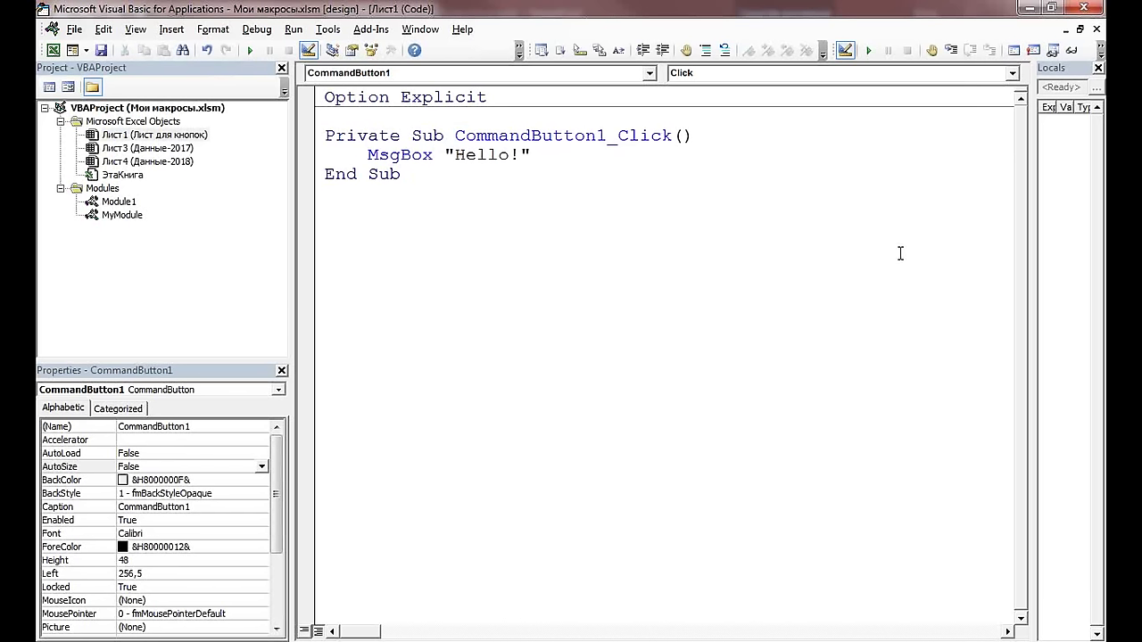
{"action": "left_click", "coordinate": [457, 156]}
Choose CommandButton1 and its Click event in the code dropdowns, then restore the editor window
{"action": "double_click", "coordinate": [125, 136]}
{"action": "double_click", "coordinate": [130, 135]}
{"action": "left_click", "coordinate": [650, 75]}
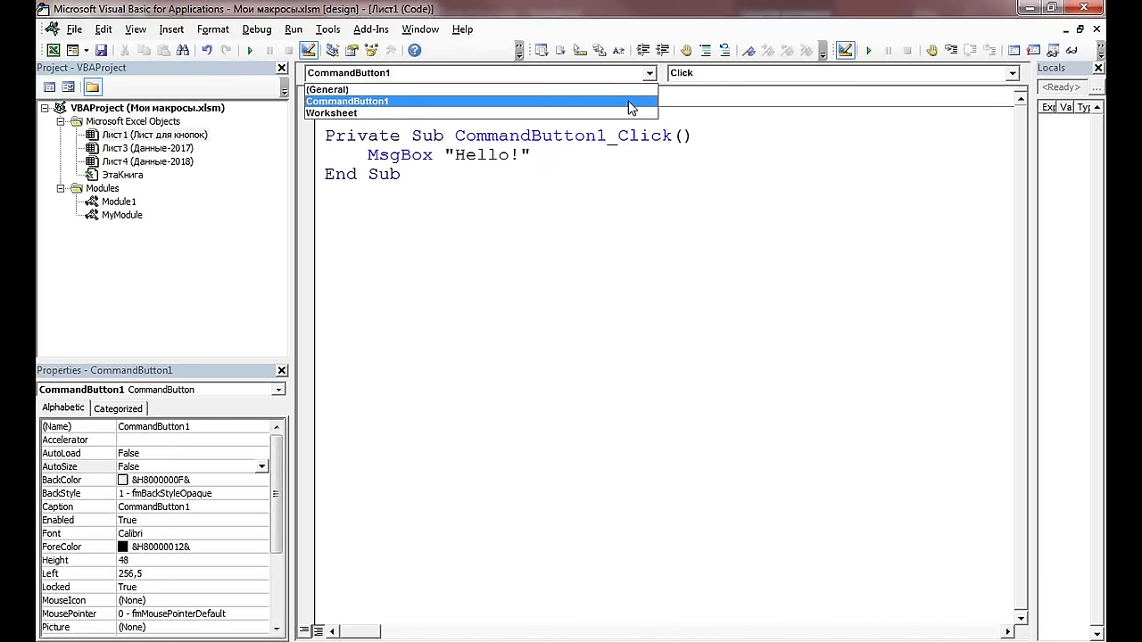
{"action": "left_click", "coordinate": [630, 102]}
{"action": "left_click", "coordinate": [1013, 75]}
{"action": "left_click", "coordinate": [1013, 75]}
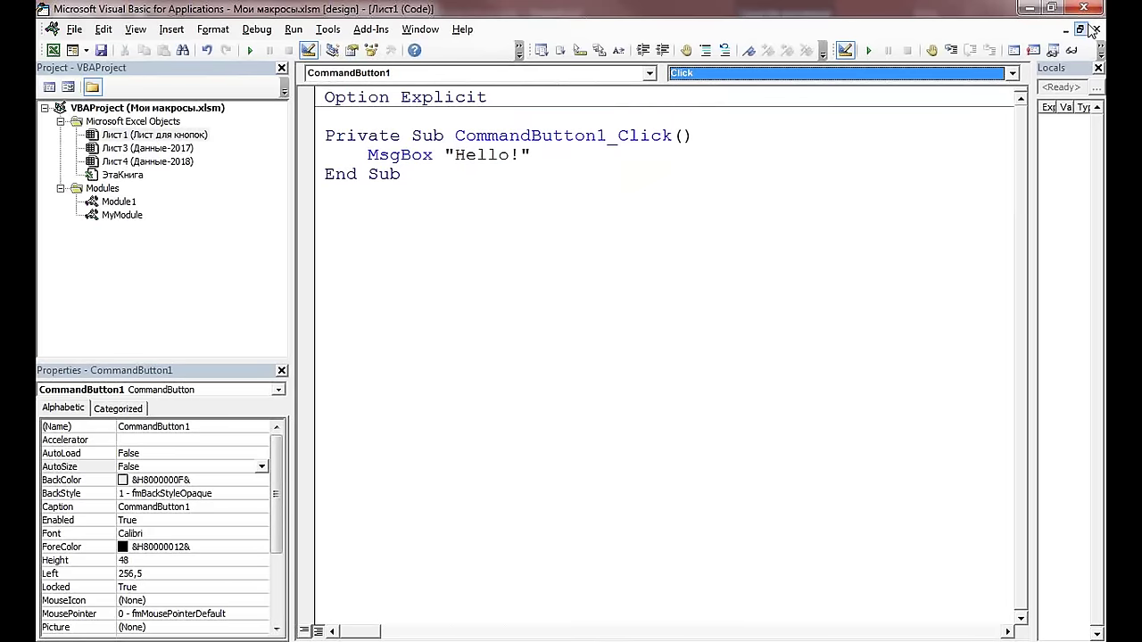
{"action": "left_click", "coordinate": [1053, 11]}
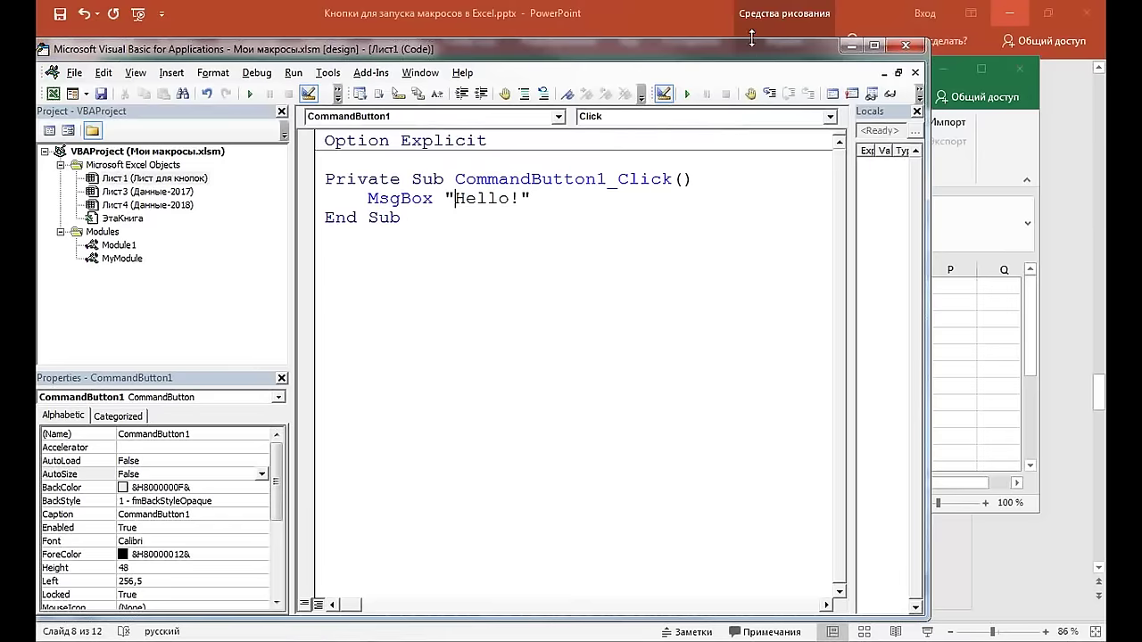
Shorten the VBA editor, open CommandButton1's widened Properties and select its Caption value
{"action": "mouse_move", "coordinate": [766, 617]}
{"action": "left_mouse_down"}
{"action": "mouse_move", "coordinate": [765, 309]}
{"action": "mouse_move", "coordinate": [767, 373]}
{"action": "left_mouse_up"}
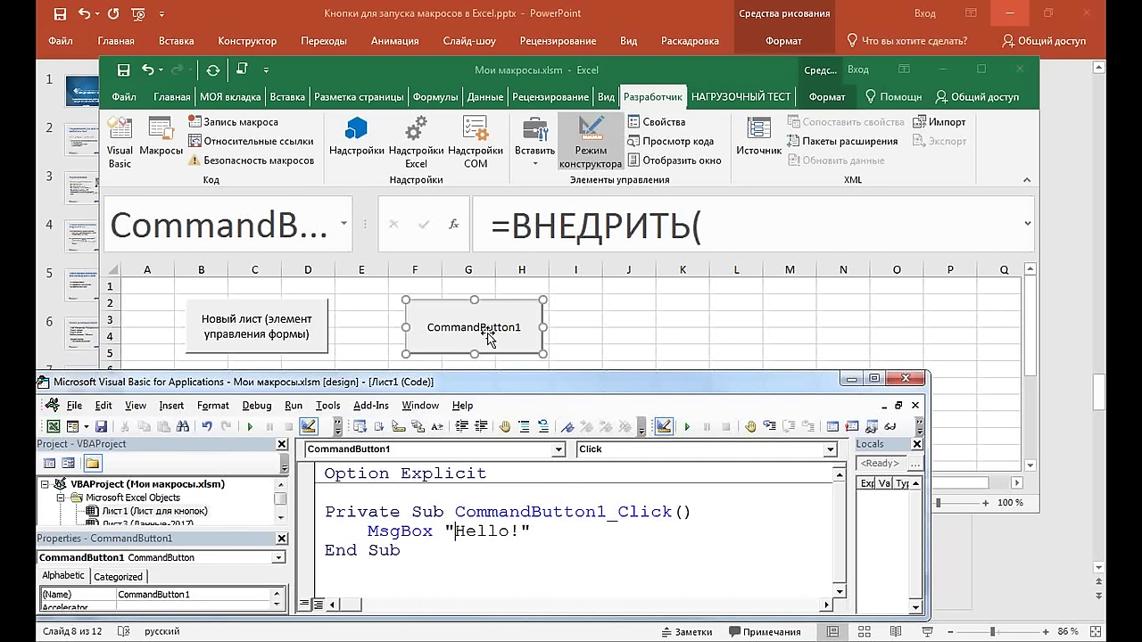
{"action": "left_click", "coordinate": [665, 128]}
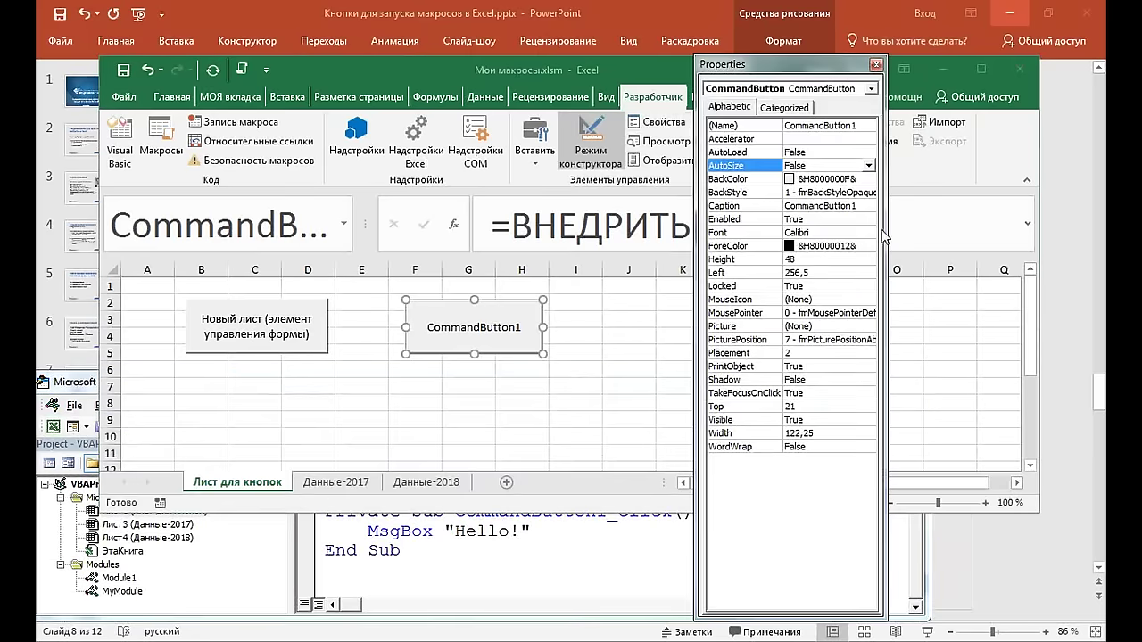
{"action": "left_click_drag", "start_coordinate": [883, 234], "coordinate": [1022, 254]}
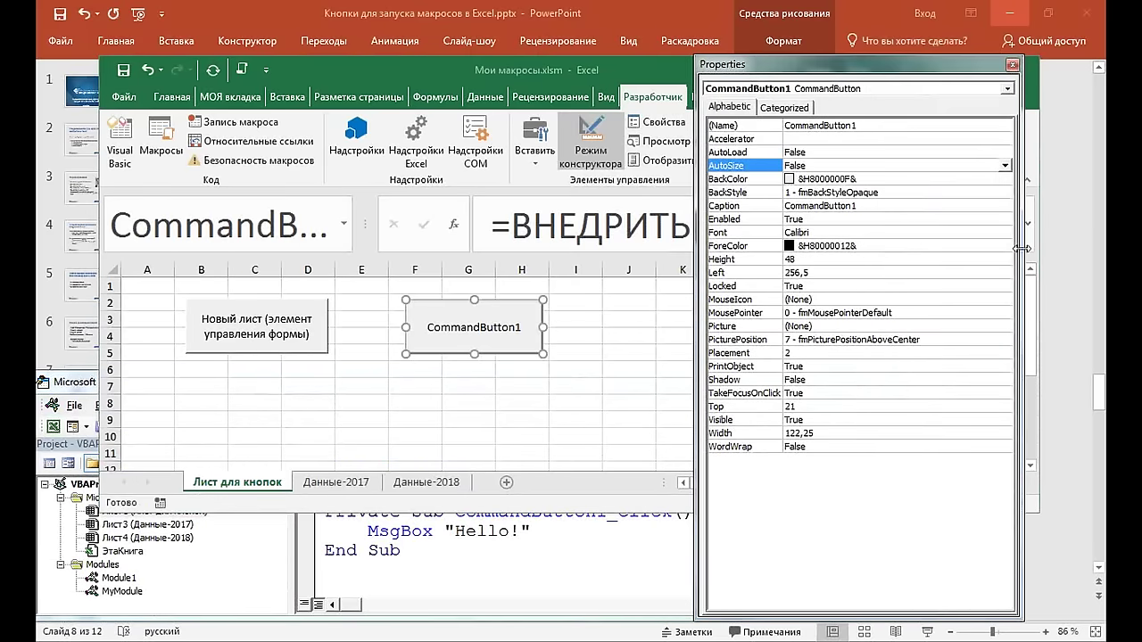
{"action": "left_click", "coordinate": [882, 138]}
{"action": "left_click", "coordinate": [810, 205]}
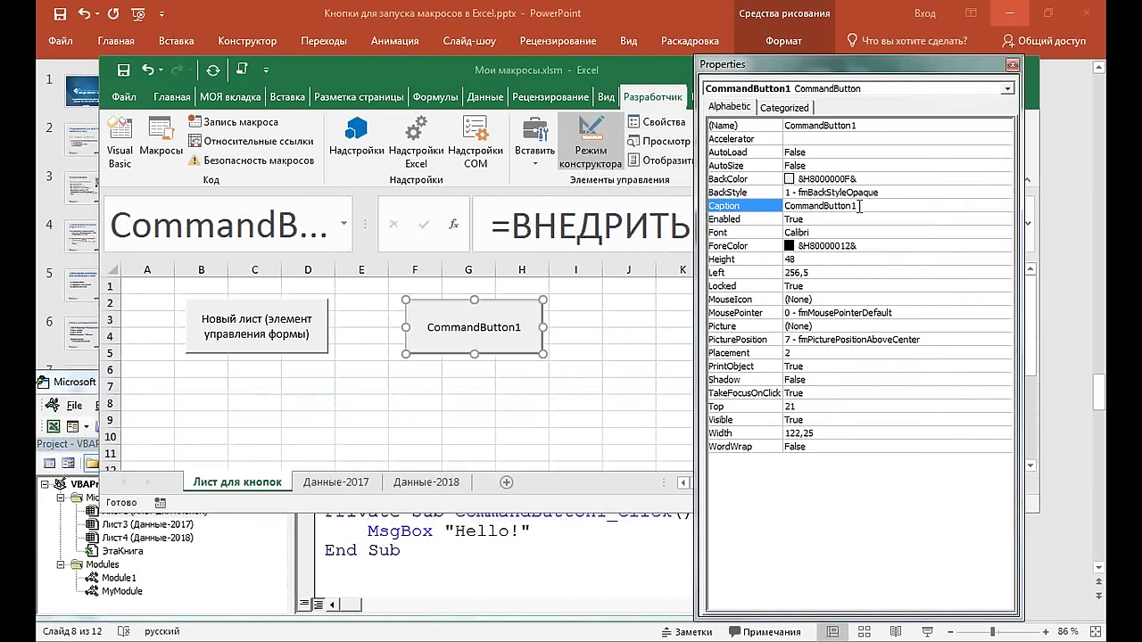
{"action": "left_click_drag", "start_coordinate": [859, 206], "coordinate": [754, 211]}
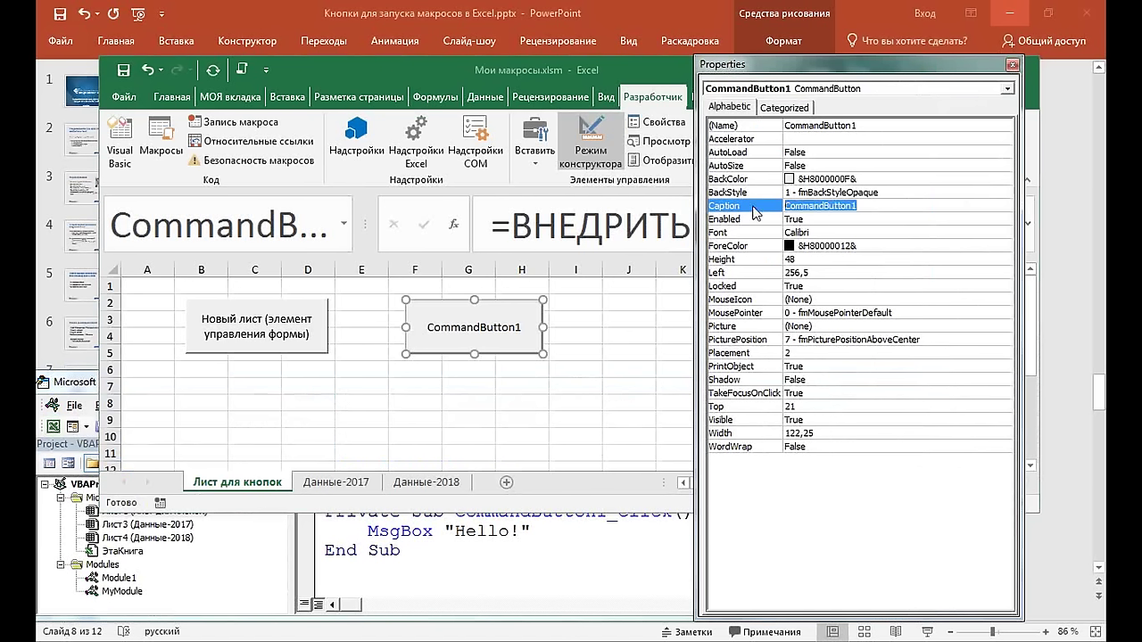
Set the caption to 'Привет (элемент ActiveX)' and widen the button to 141,75
{"action": "type", "text": "Gh"}
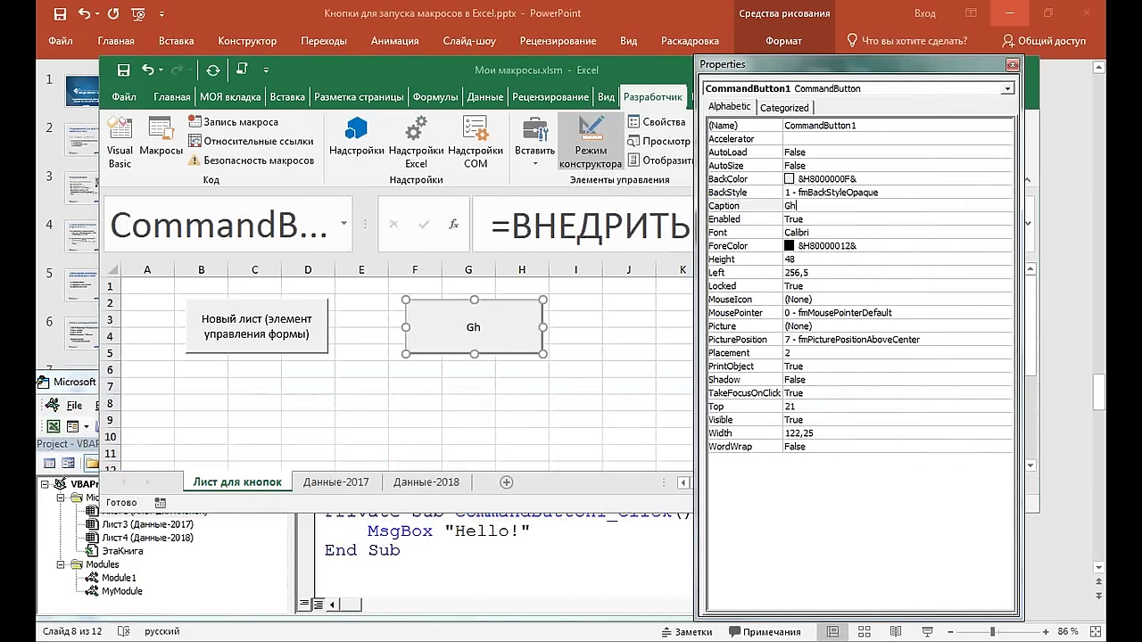
{"action": "type", "text": "b"}
{"action": "key", "text": "BackSpace"}
{"action": "type", "text": "Привет ("}
{"action": "type", "text": "'ktvtyn"}
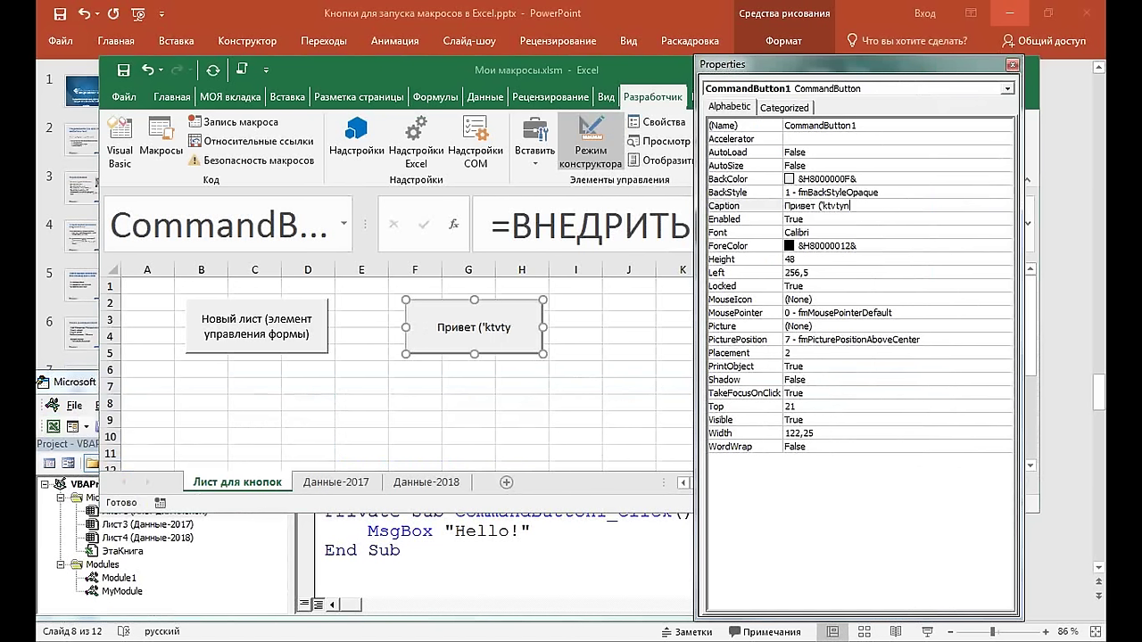
{"action": "type", "text": " Фс"}
{"action": "type", "text": "ешмуЧ"}
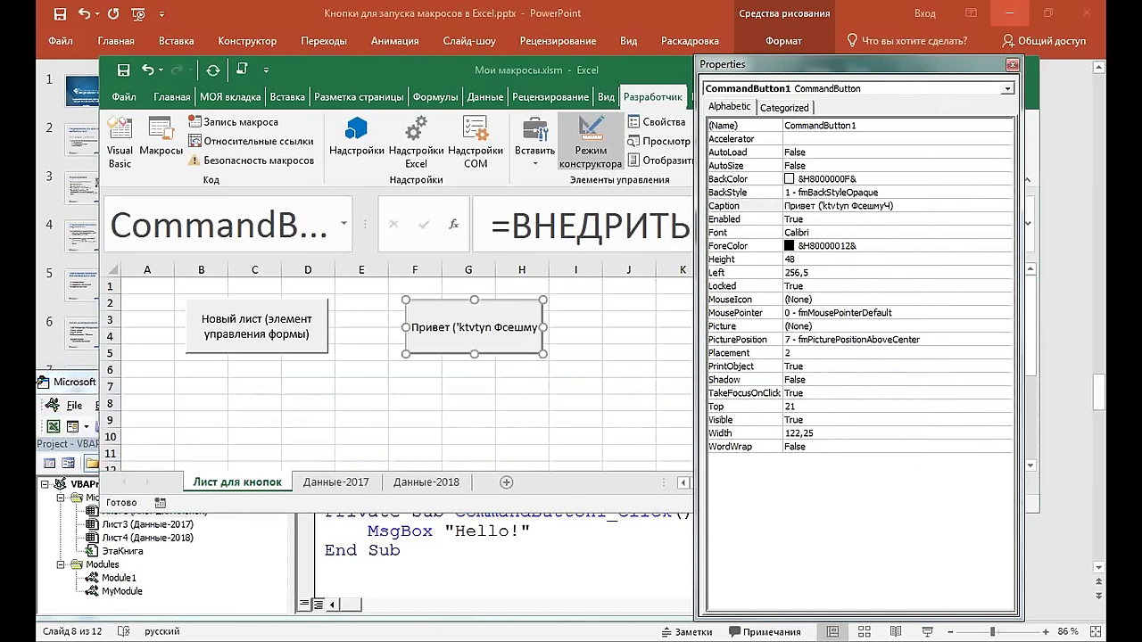
{"action": "key", "text": "BackSpace"}
{"action": "key", "text": "BackSpace"}
{"action": "key", "text": "BackSpace"}
{"action": "key", "text": "BackSpace"}
{"action": "key", "text": "BackSpace"}
{"action": "key", "text": "BackSpace"}
{"action": "key", "text": "BackSpace"}
{"action": "key", "text": "BackSpace"}
{"action": "key", "text": "BackSpace"}
{"action": "key", "text": "BackSpace"}
{"action": "key", "text": "BackSpace"}
{"action": "key", "text": "BackSpace"}
{"action": "type", "text": "Ac"}
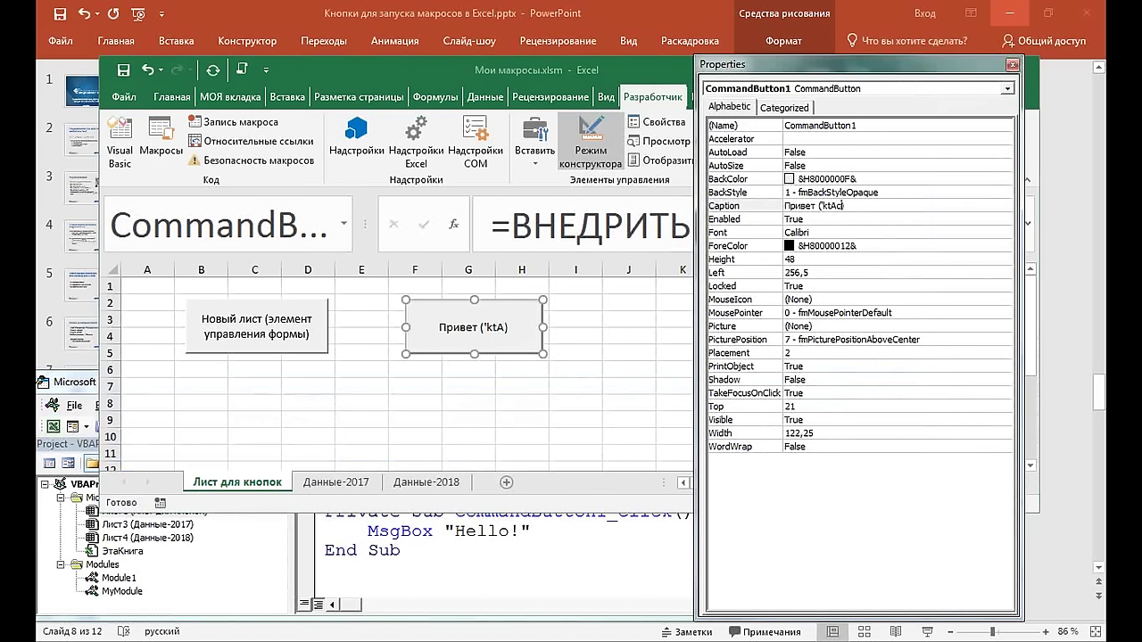
{"action": "type", "text": "tiveX"}
{"action": "key", "text": "BackSpace"}
{"action": "key", "text": "BackSpace"}
{"action": "key", "text": "BackSpace"}
{"action": "type", "text": "э"}
{"action": "type", "text": "лемент"}
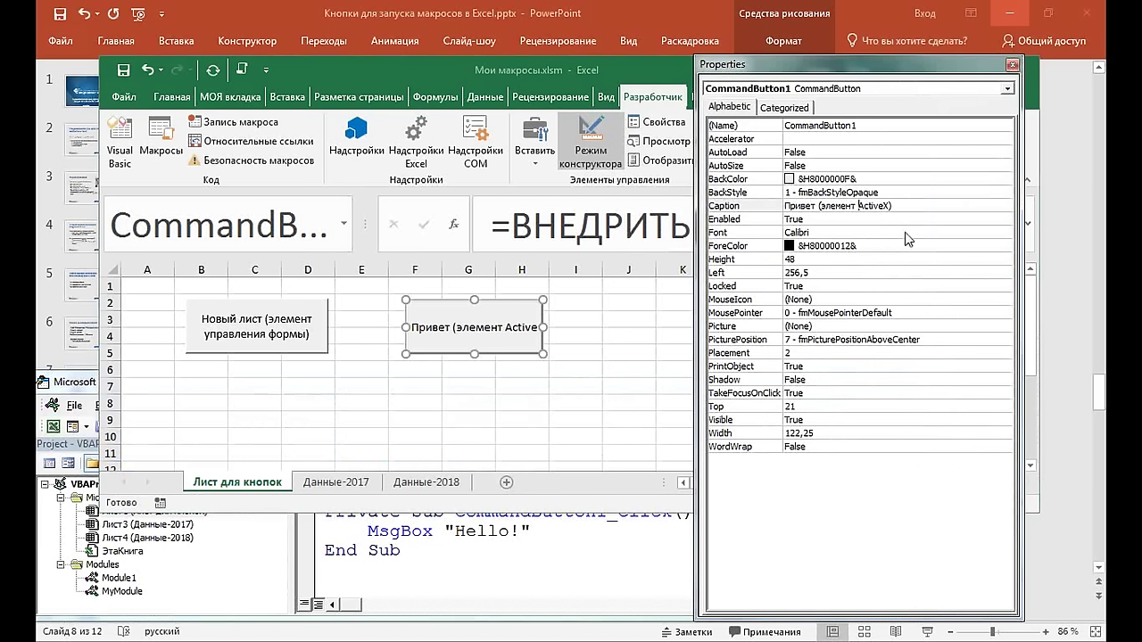
{"action": "left_click", "coordinate": [908, 234]}
{"action": "left_click_drag", "start_coordinate": [553, 327], "coordinate": [569, 327]}
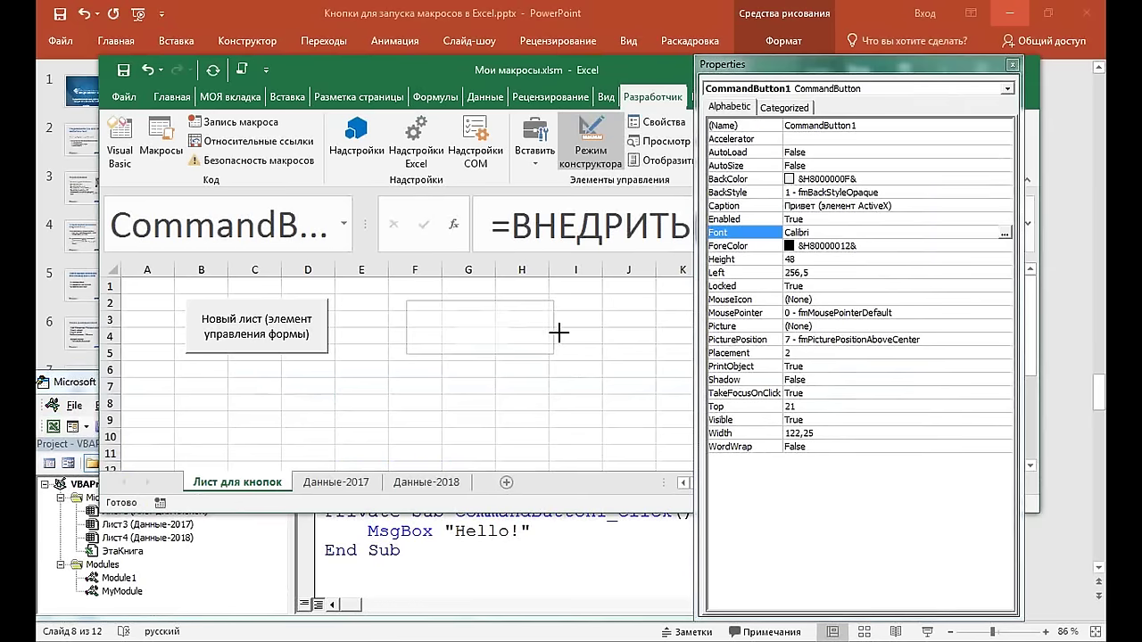
Close Properties, test the Привет button twice outside Design Mode, then re-enter Design Mode
{"action": "left_click", "coordinate": [1012, 65]}
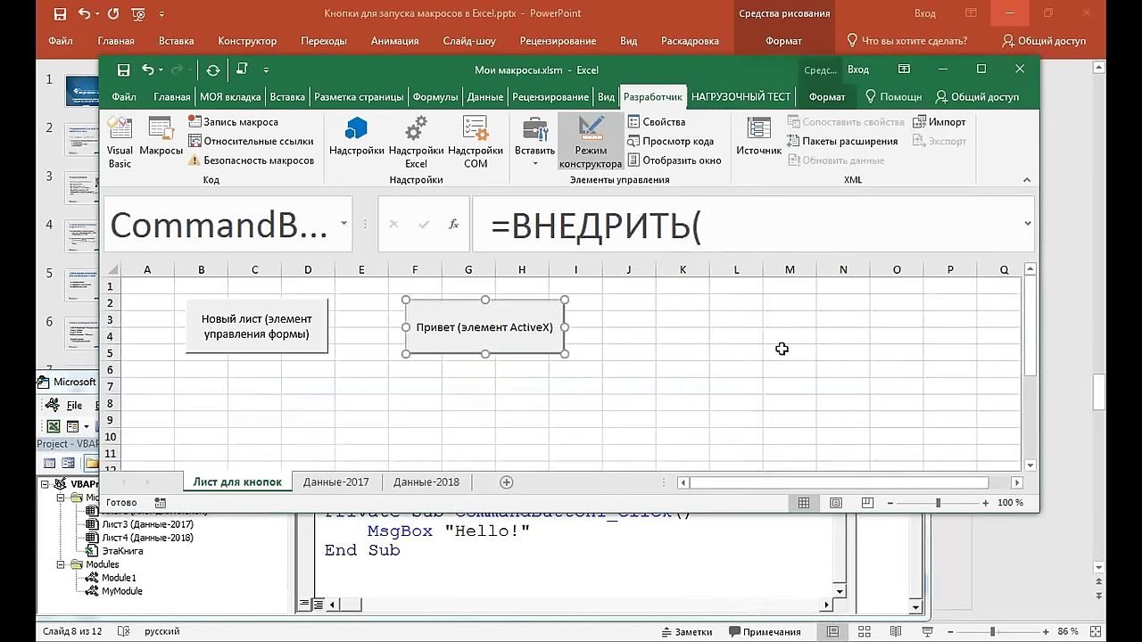
{"action": "left_click", "coordinate": [784, 351]}
{"action": "left_click", "coordinate": [981, 70]}
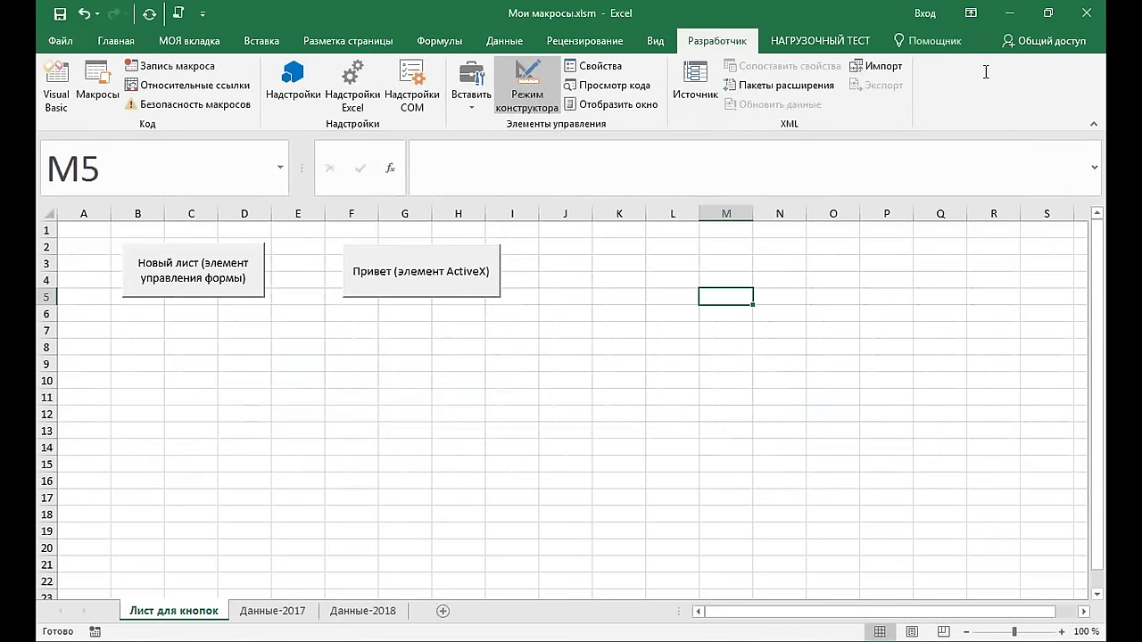
{"action": "left_click", "coordinate": [543, 101]}
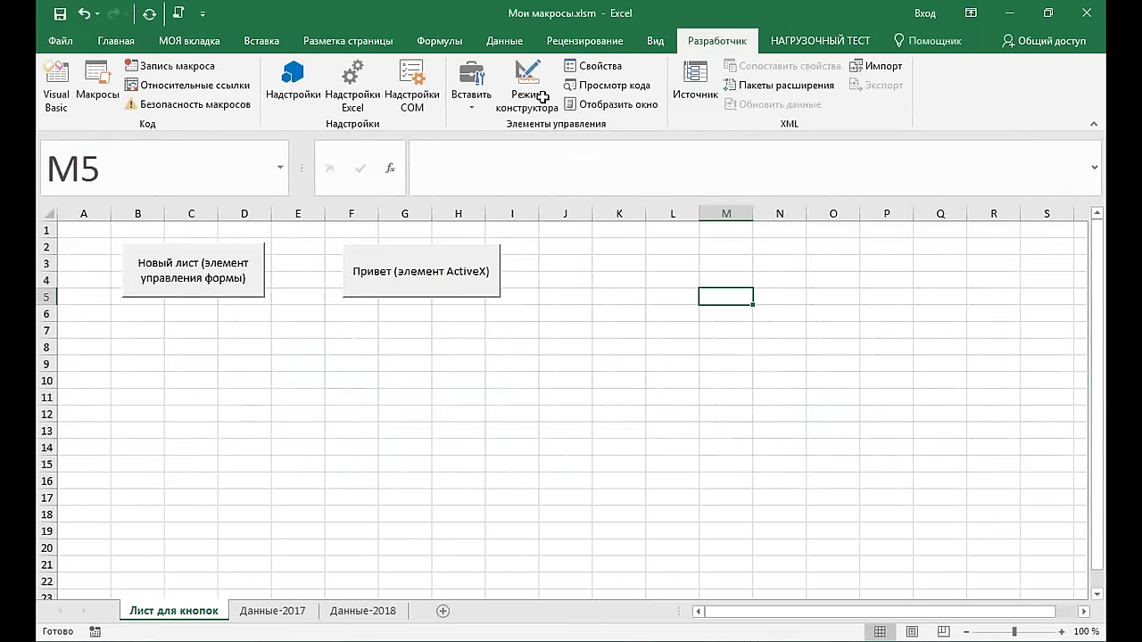
{"action": "left_click", "coordinate": [427, 286]}
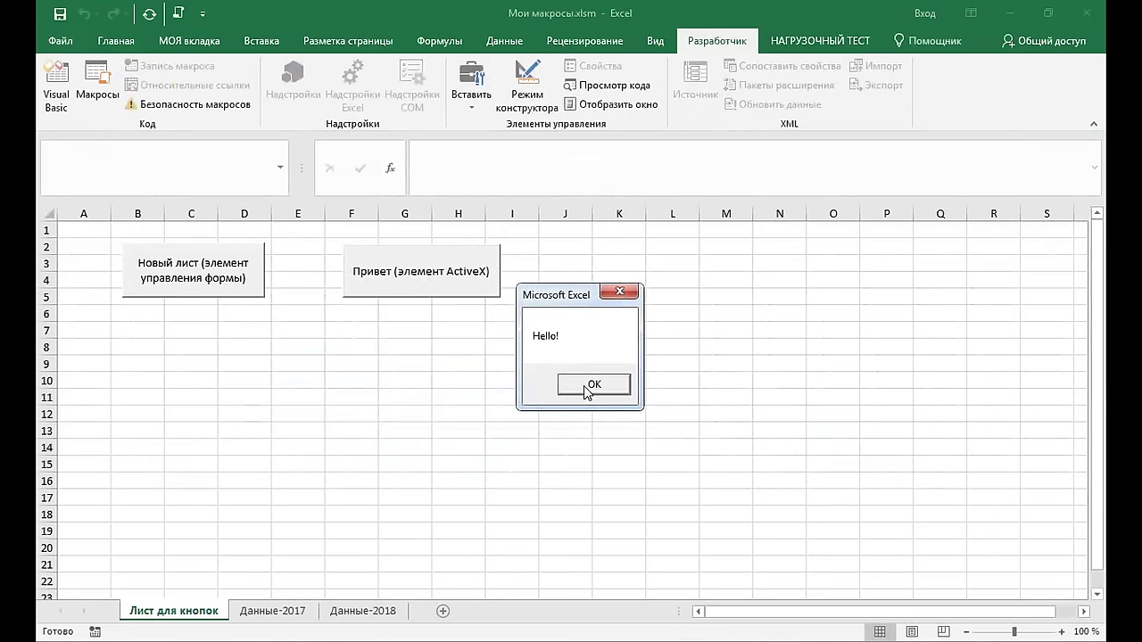
{"action": "left_click", "coordinate": [591, 385]}
{"action": "left_click", "coordinate": [455, 294]}
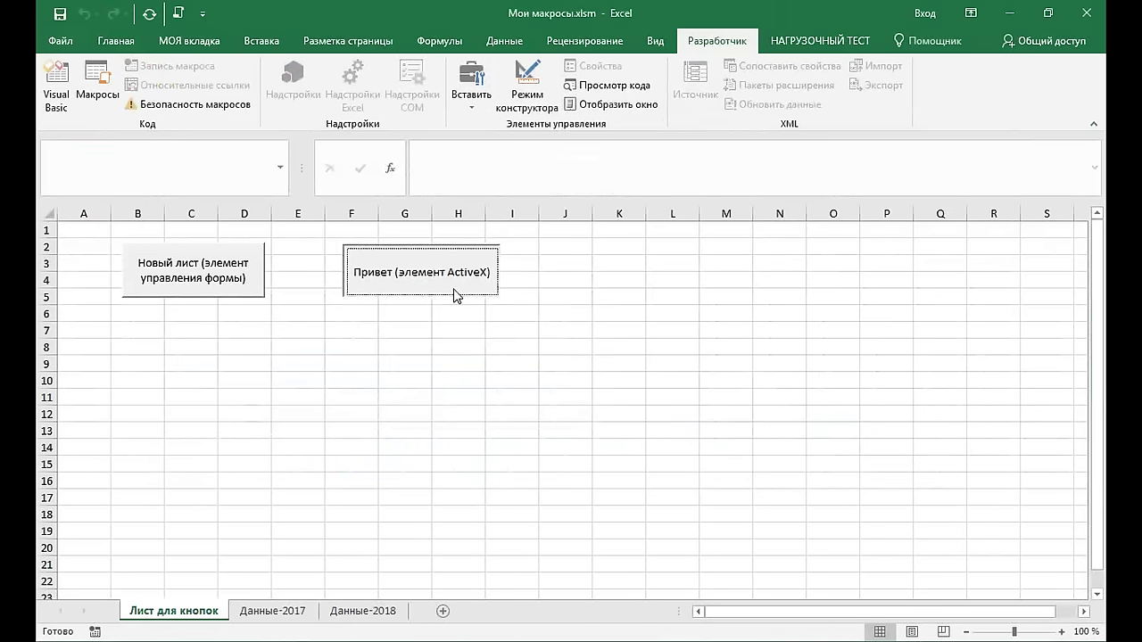
{"action": "left_click", "coordinate": [593, 384]}
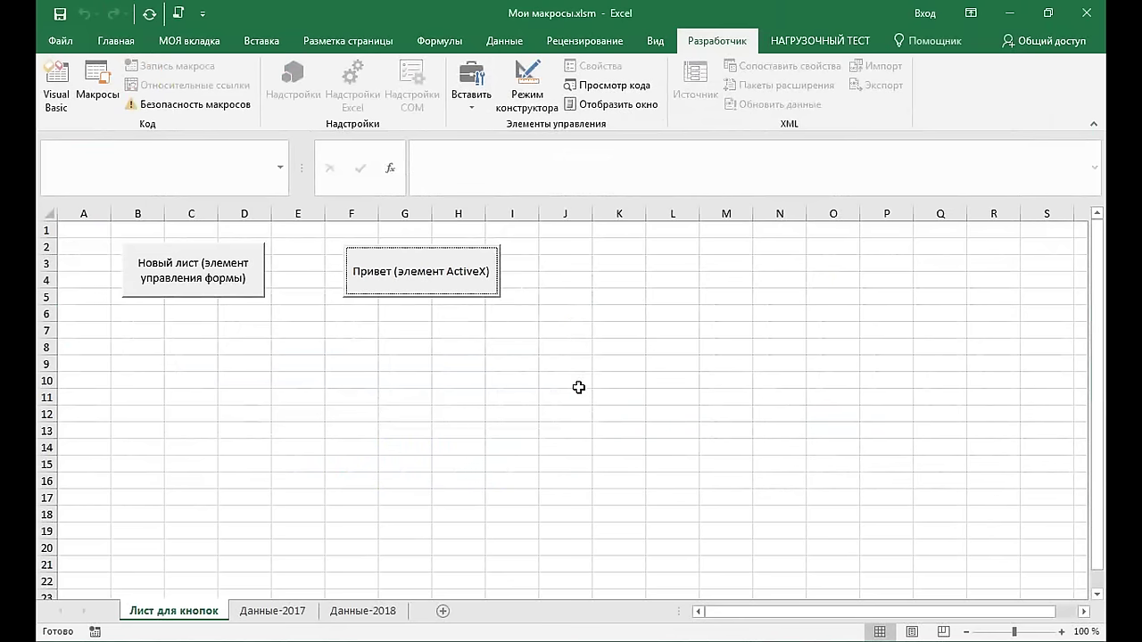
{"action": "left_click", "coordinate": [596, 367]}
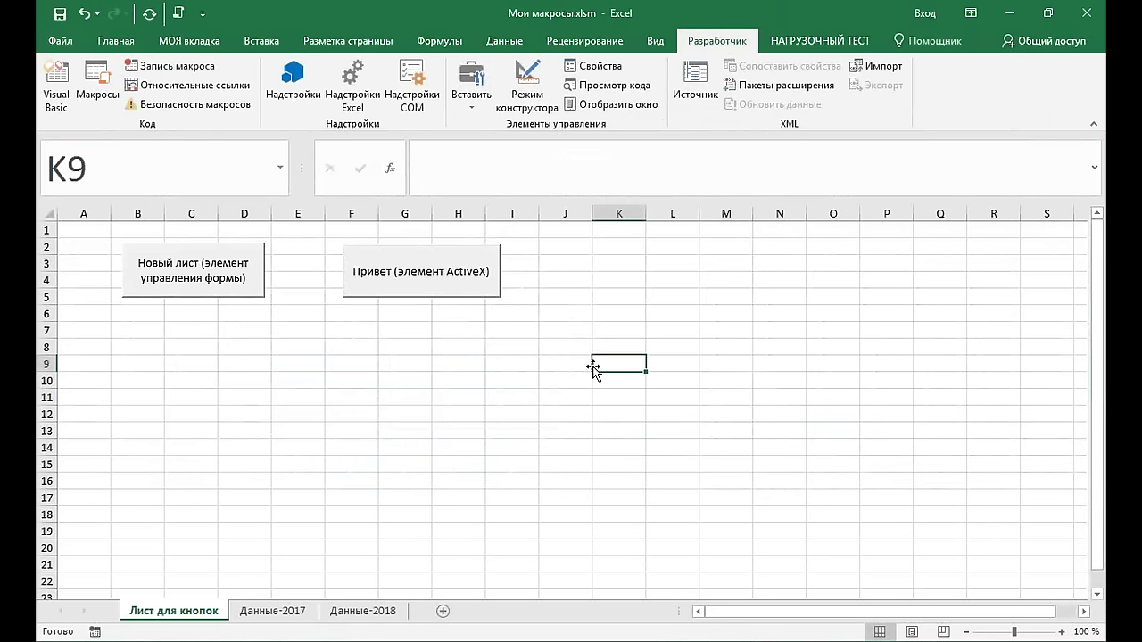
{"action": "left_click", "coordinate": [530, 104]}
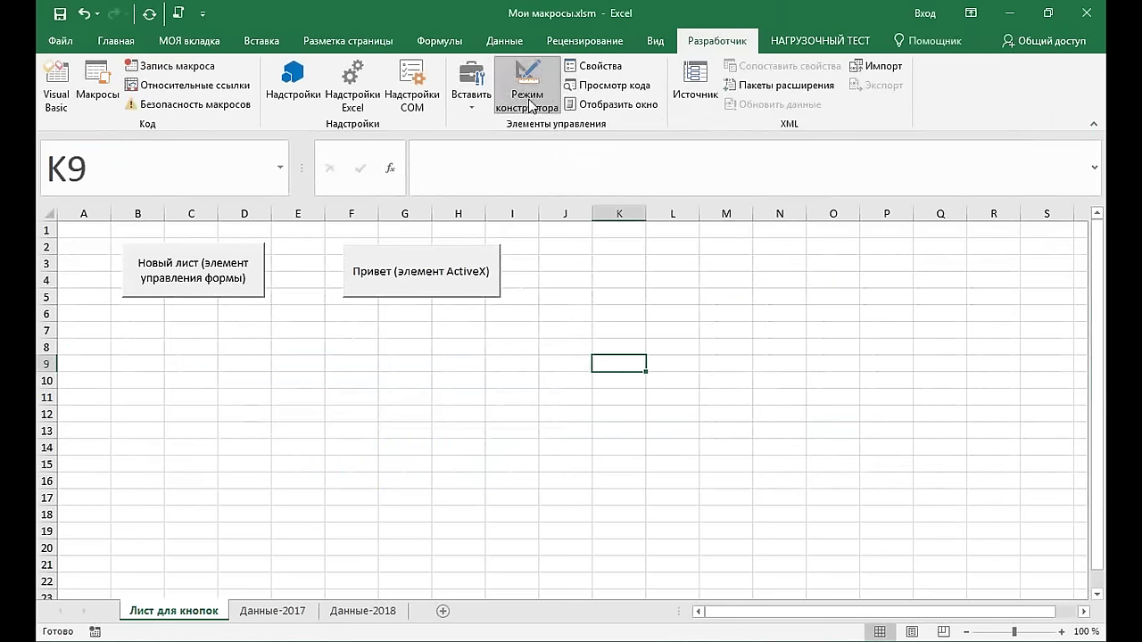
Open the button's maximized code and take the ДобавитьНовыйЛист procedure name from MyModule
{"action": "right_click", "coordinate": [420, 276]}
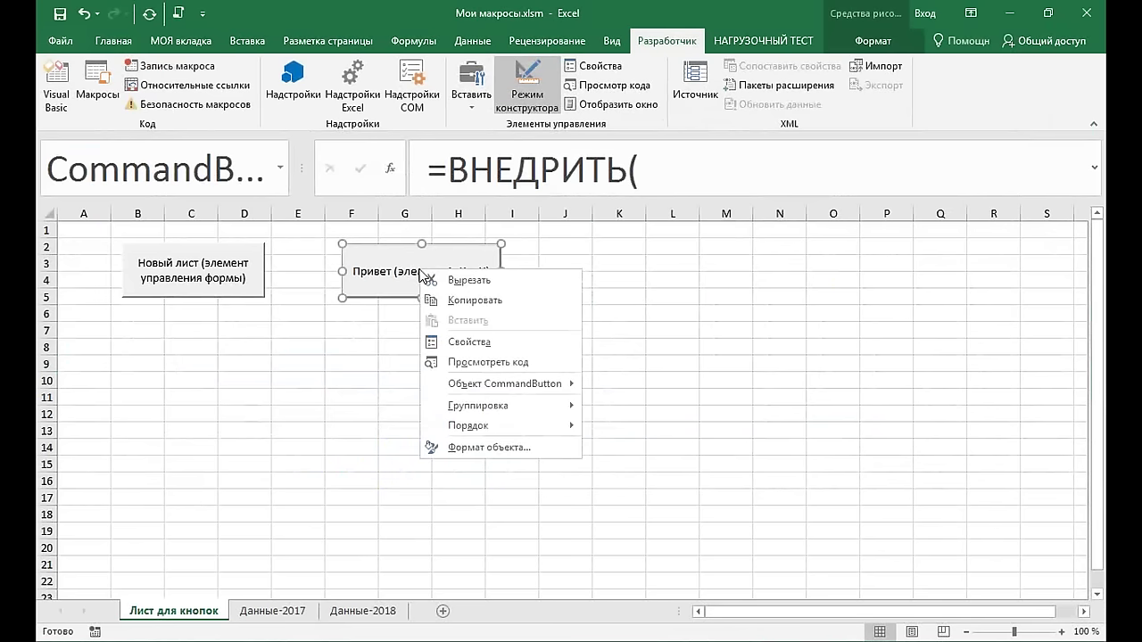
{"action": "left_click", "coordinate": [486, 363]}
{"action": "double_click", "coordinate": [575, 384]}
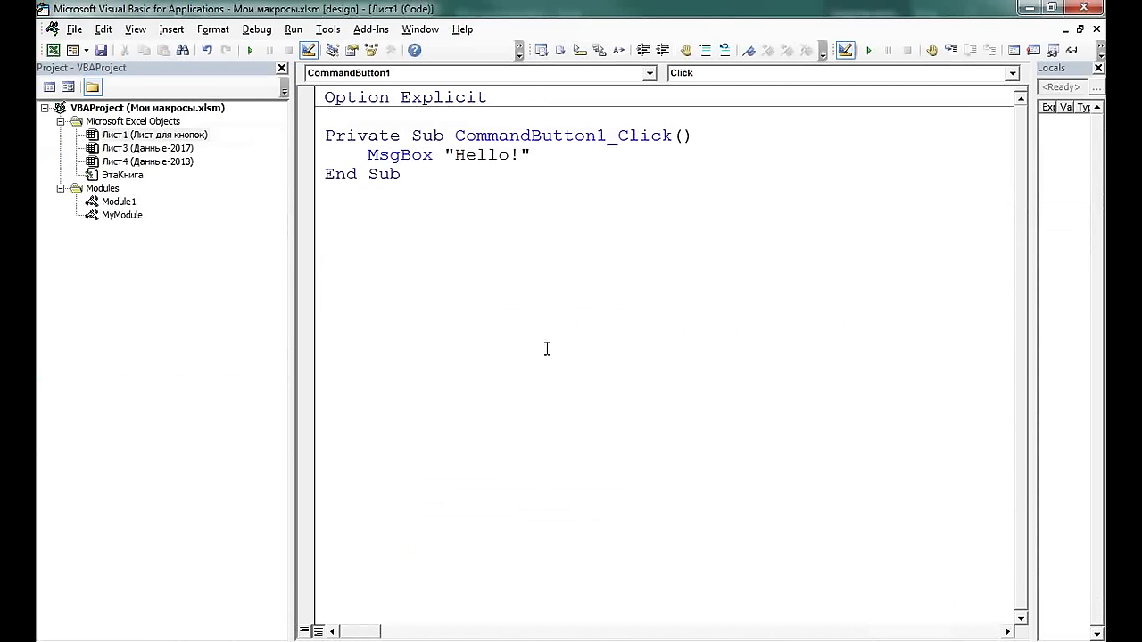
{"action": "left_click", "coordinate": [134, 218]}
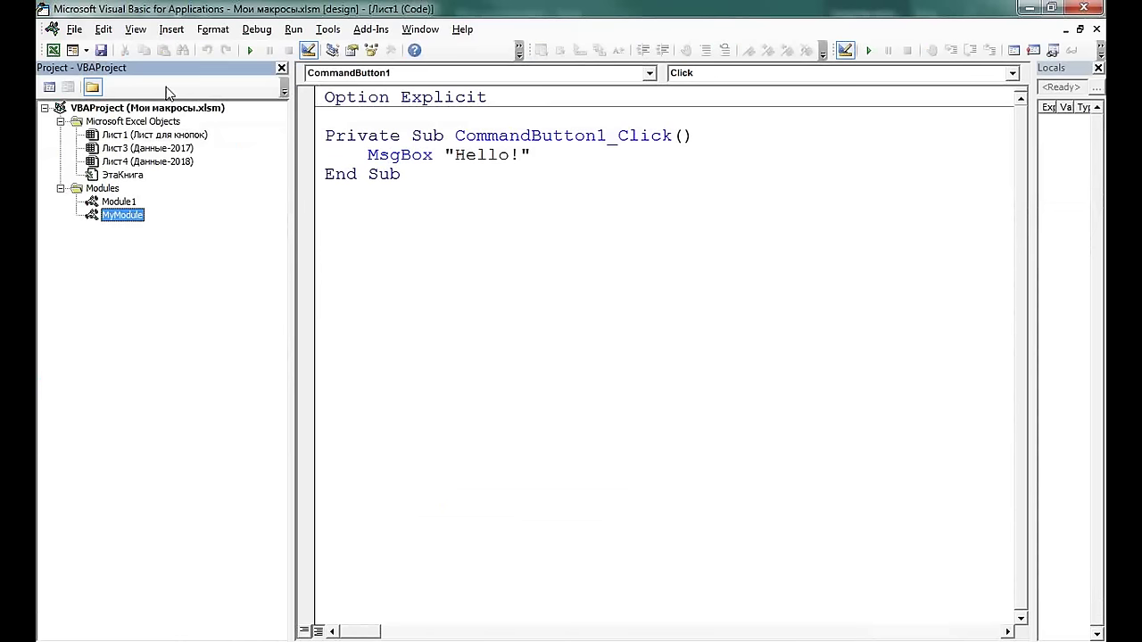
{"action": "double_click", "coordinate": [122, 215]}
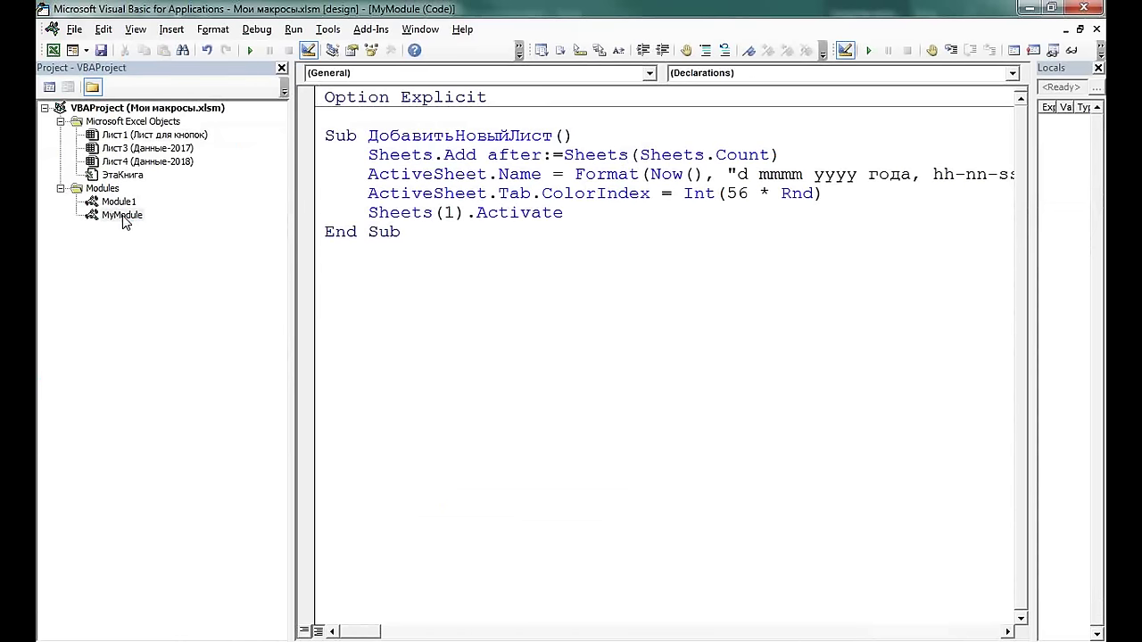
{"action": "double_click", "coordinate": [429, 136]}
{"action": "key", "text": "ctrl+c"}
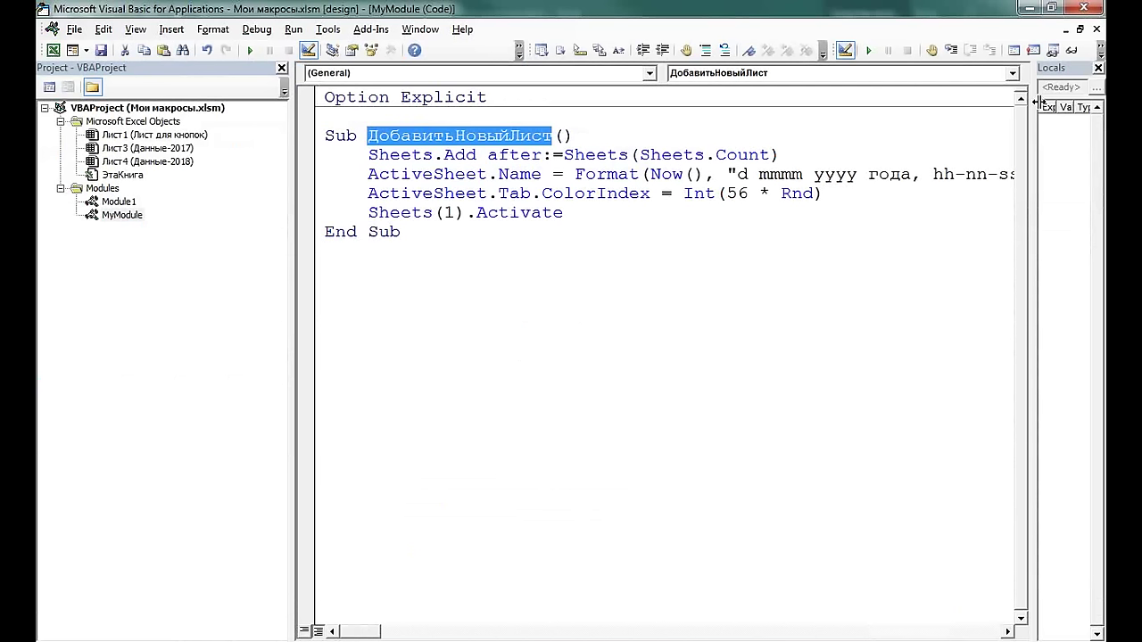
{"action": "double_click", "coordinate": [147, 134]}
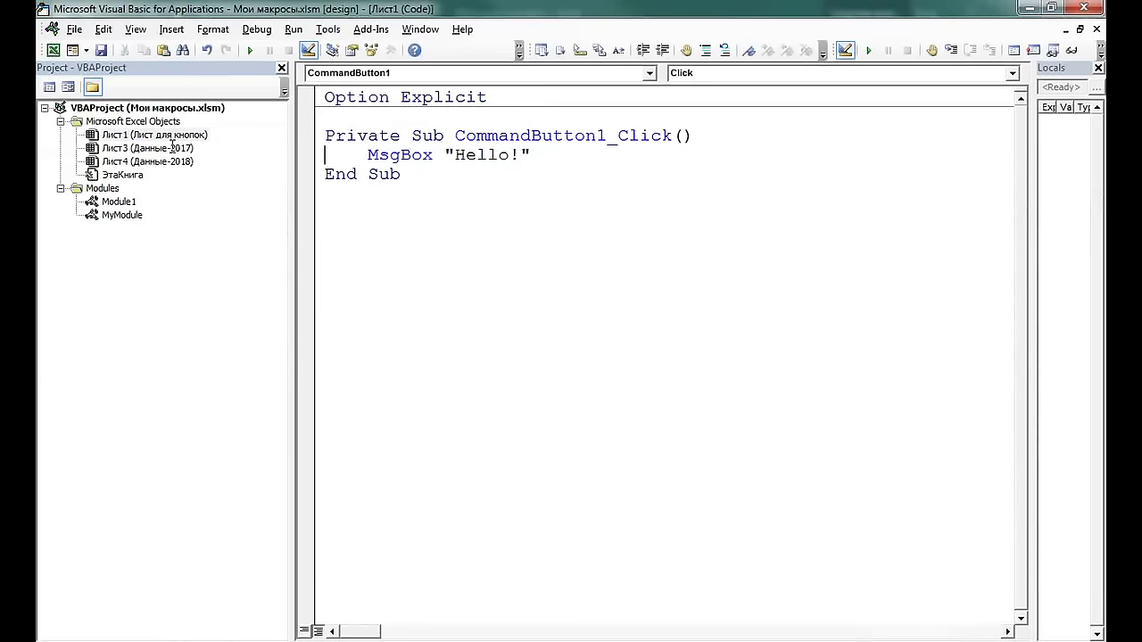
Add 'Call ДобавитьНовыйЛист' below the MsgBox line and an empty line after End Sub
{"action": "left_click", "coordinate": [550, 157]}
{"action": "key", "text": "Return"}
{"action": "type", "text": "c"}
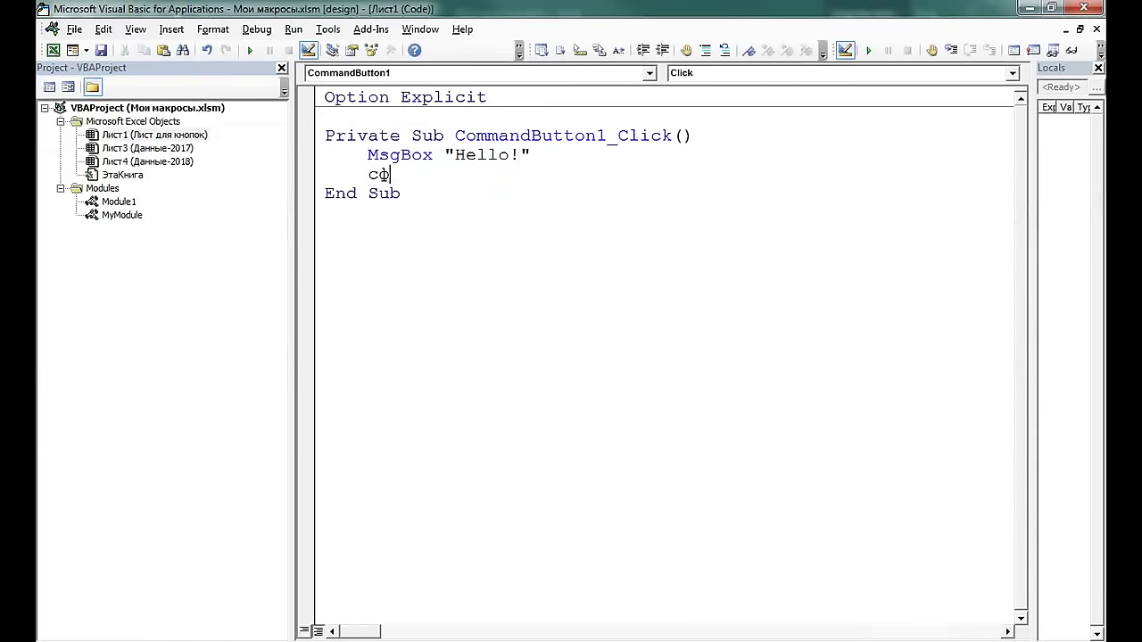
{"action": "type", "text": "all"}
{"action": "key", "text": "ctrl+v"}
{"action": "left_click", "coordinate": [402, 193]}
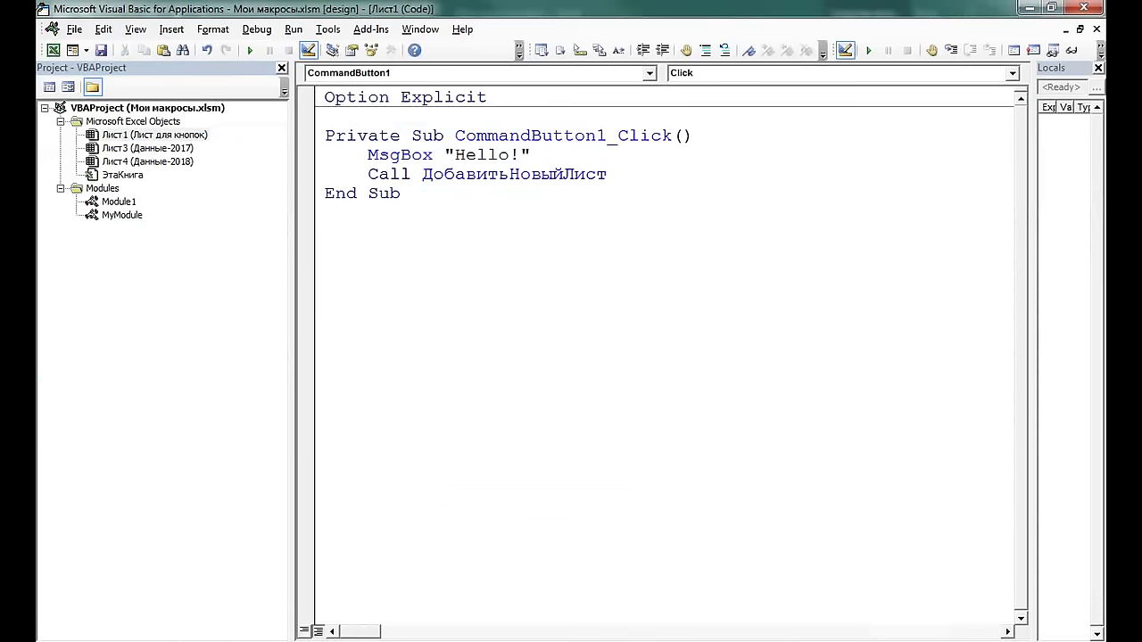
{"action": "key", "text": "Return"}
{"action": "left_click_drag", "start_coordinate": [371, 174], "coordinate": [612, 189]}
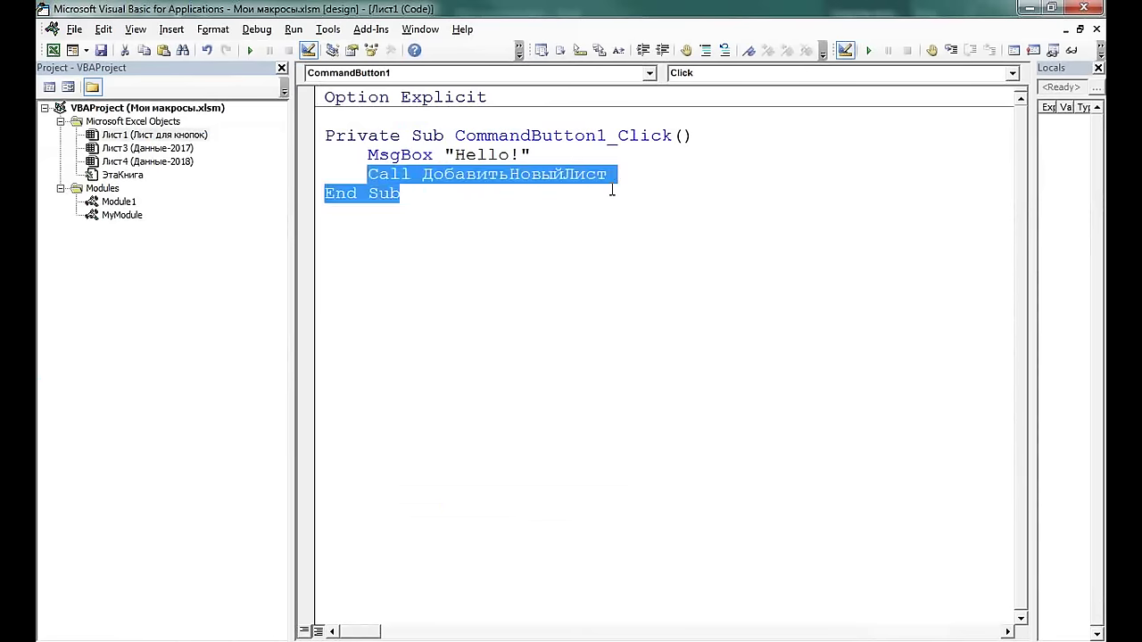
{"action": "left_click", "coordinate": [645, 238]}
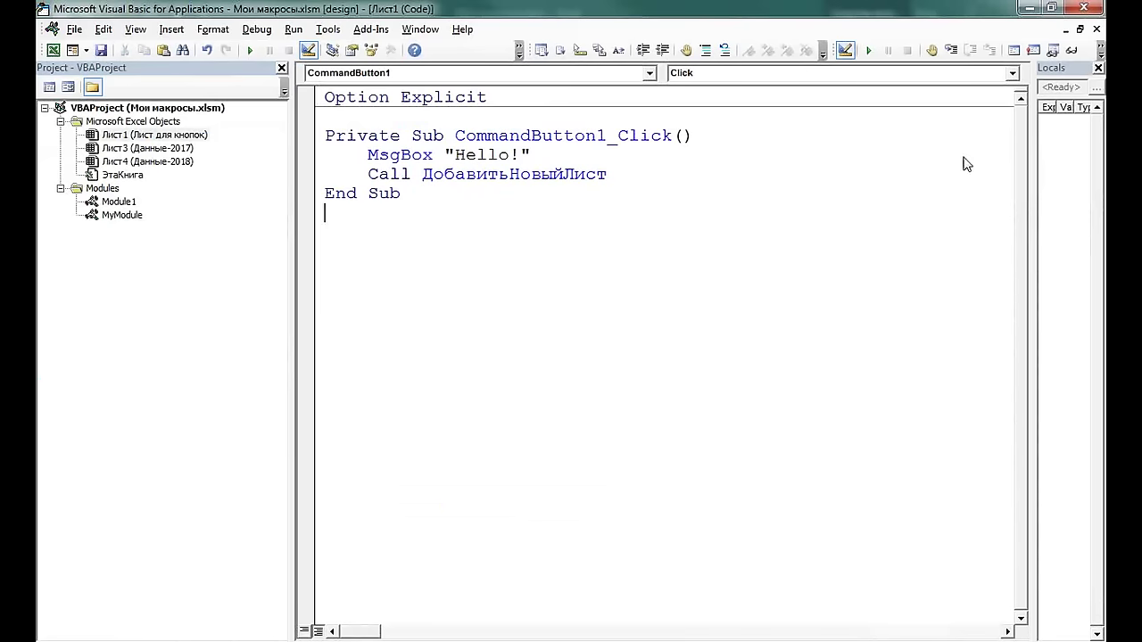
Back in Excel, leave Design Mode, run the Привет button, then the form button to add a dated sheet
{"action": "left_click", "coordinate": [1053, 8]}
{"action": "left_click", "coordinate": [1046, 13]}
{"action": "left_click", "coordinate": [624, 260]}
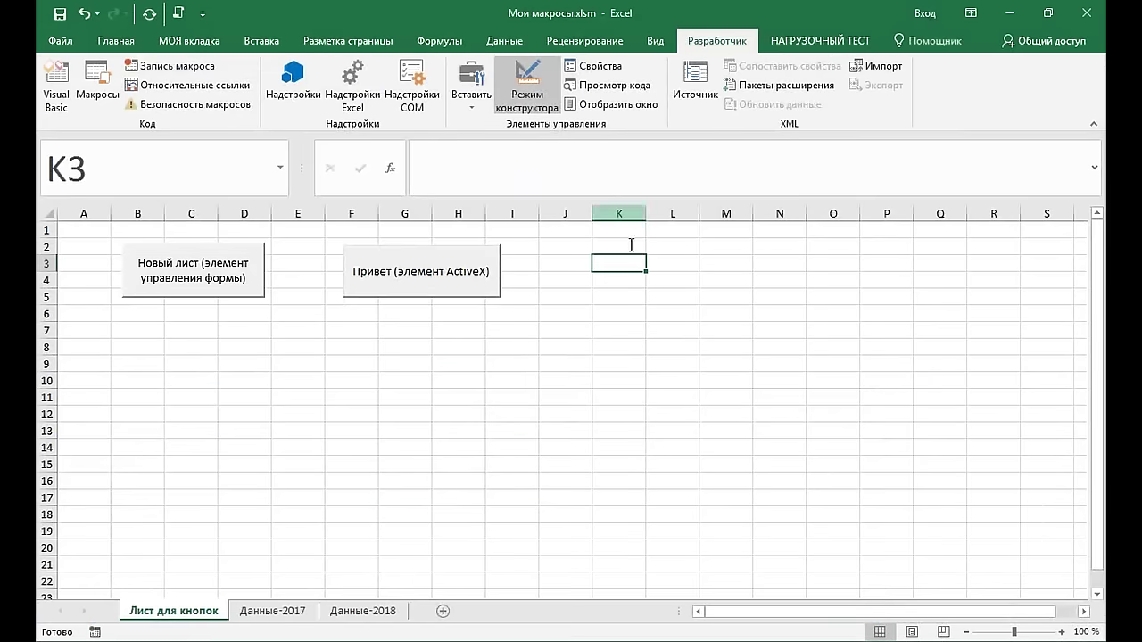
{"action": "left_click", "coordinate": [528, 85]}
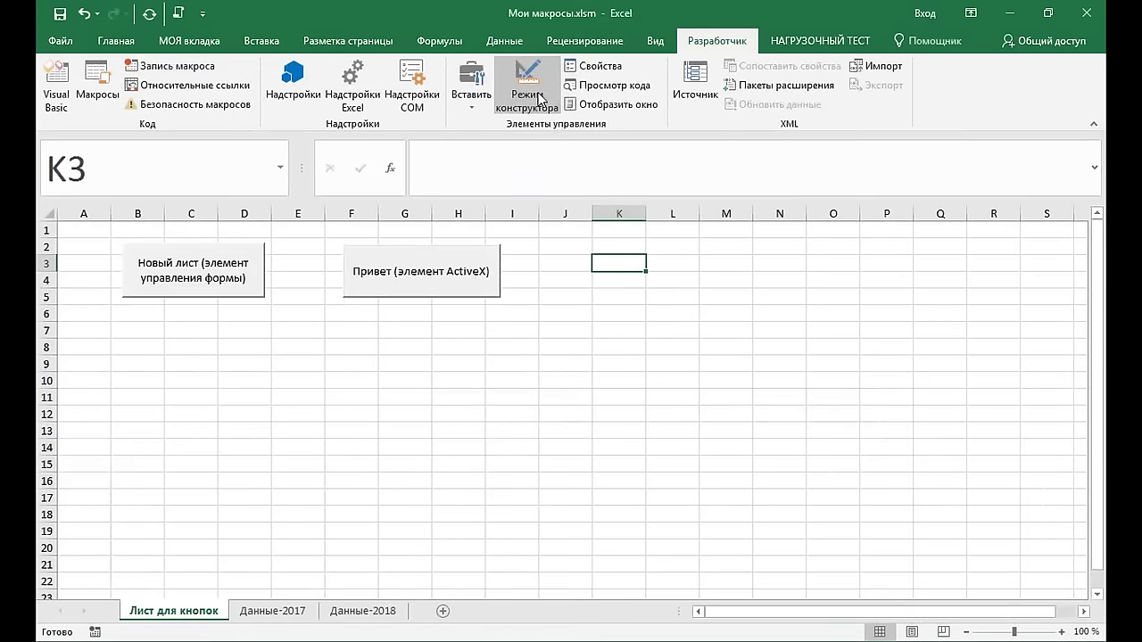
{"action": "left_click", "coordinate": [427, 297]}
{"action": "left_click", "coordinate": [603, 386]}
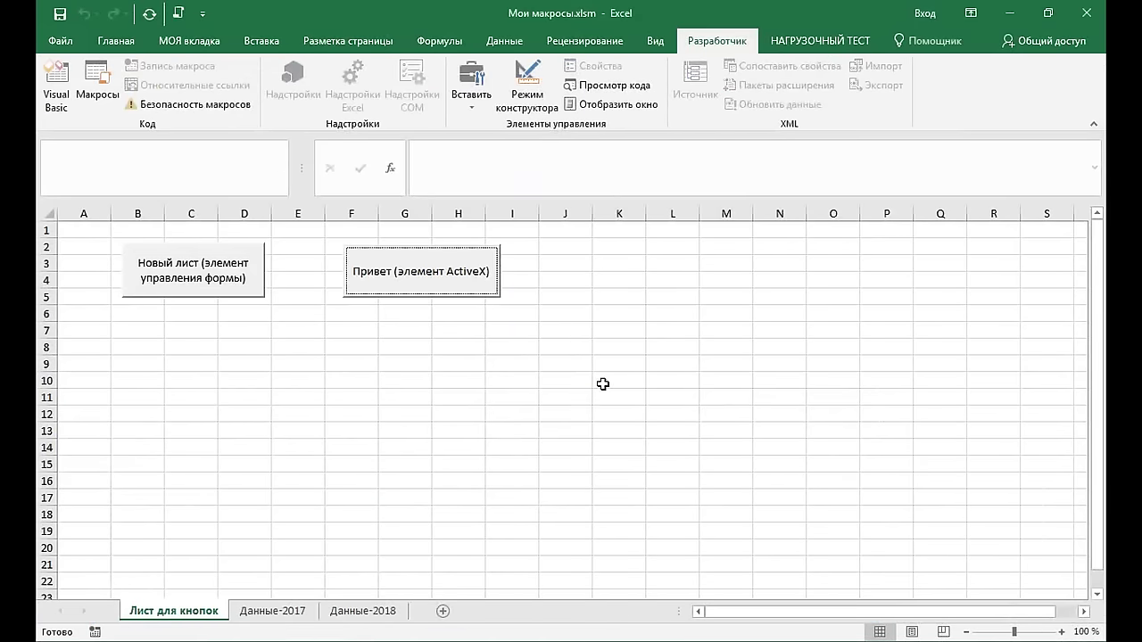
{"action": "left_click", "coordinate": [448, 441]}
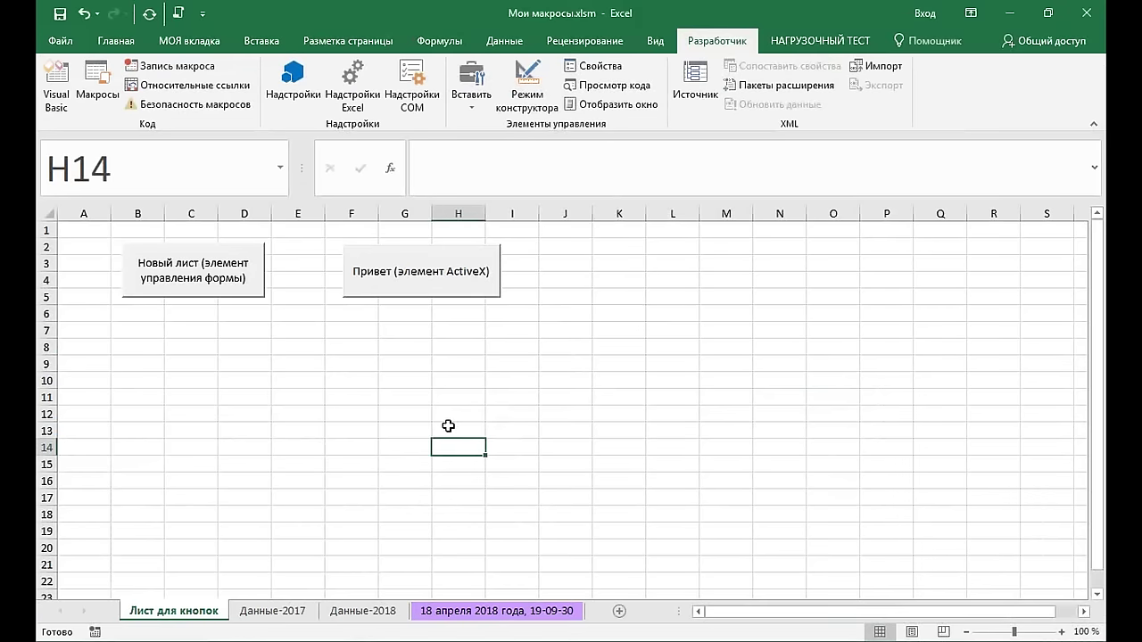
{"action": "left_click", "coordinate": [228, 306]}
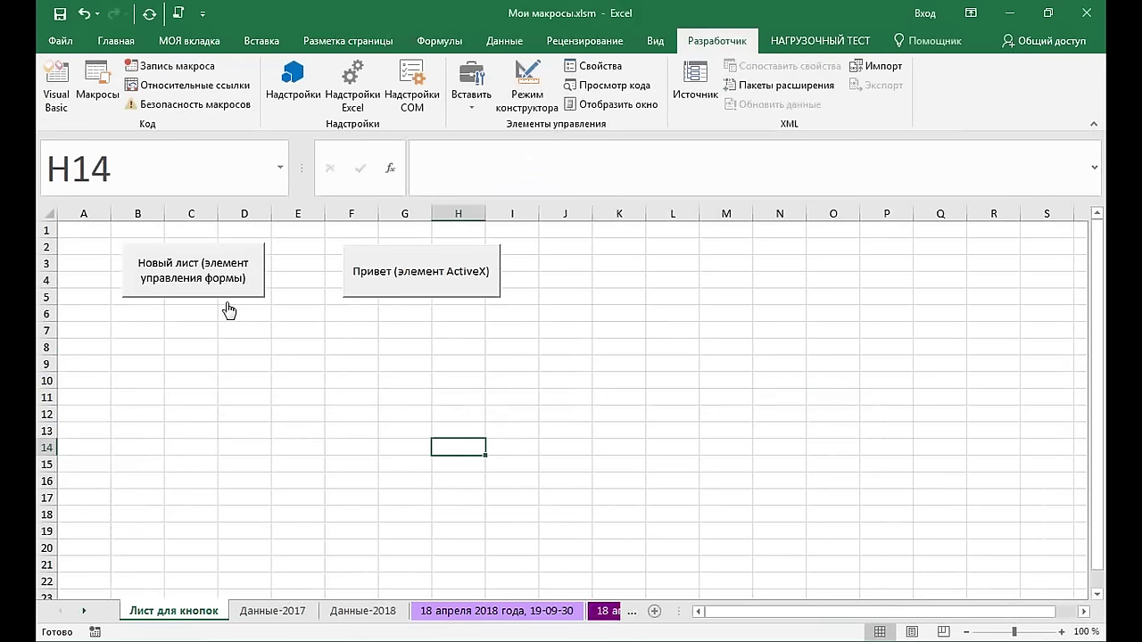
Assign the ДобавитьНовыйЛист macro to the Новый лист form button via Назначить макрос
{"action": "right_click", "coordinate": [199, 282]}
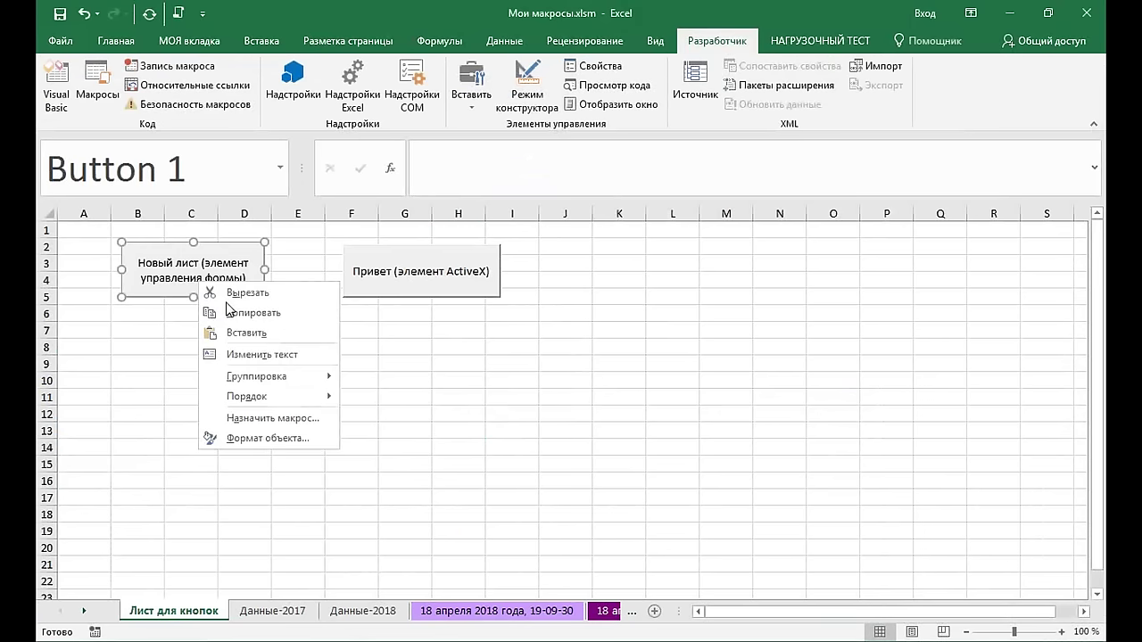
{"action": "left_click", "coordinate": [314, 420]}
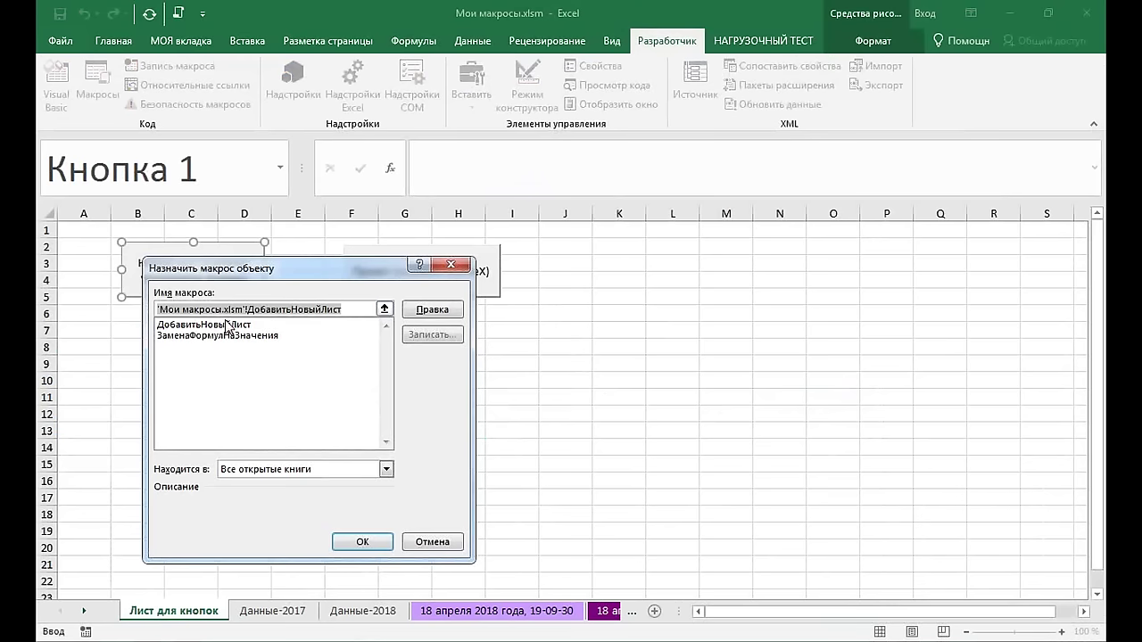
{"action": "left_click", "coordinate": [250, 325]}
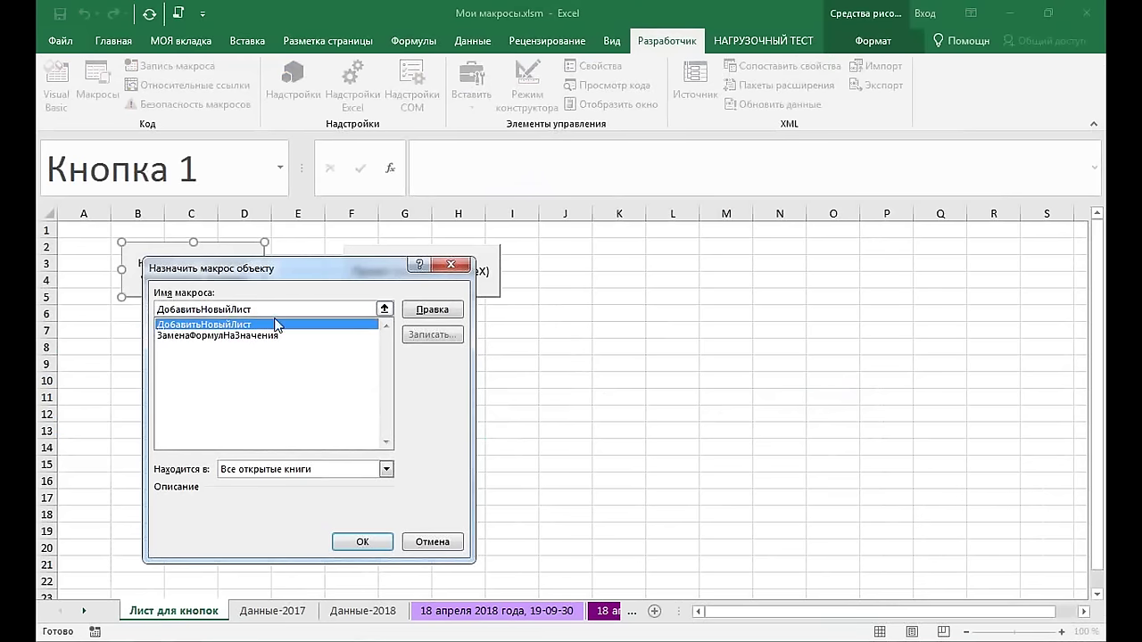
{"action": "left_click", "coordinate": [441, 541]}
{"action": "left_click", "coordinate": [416, 429]}
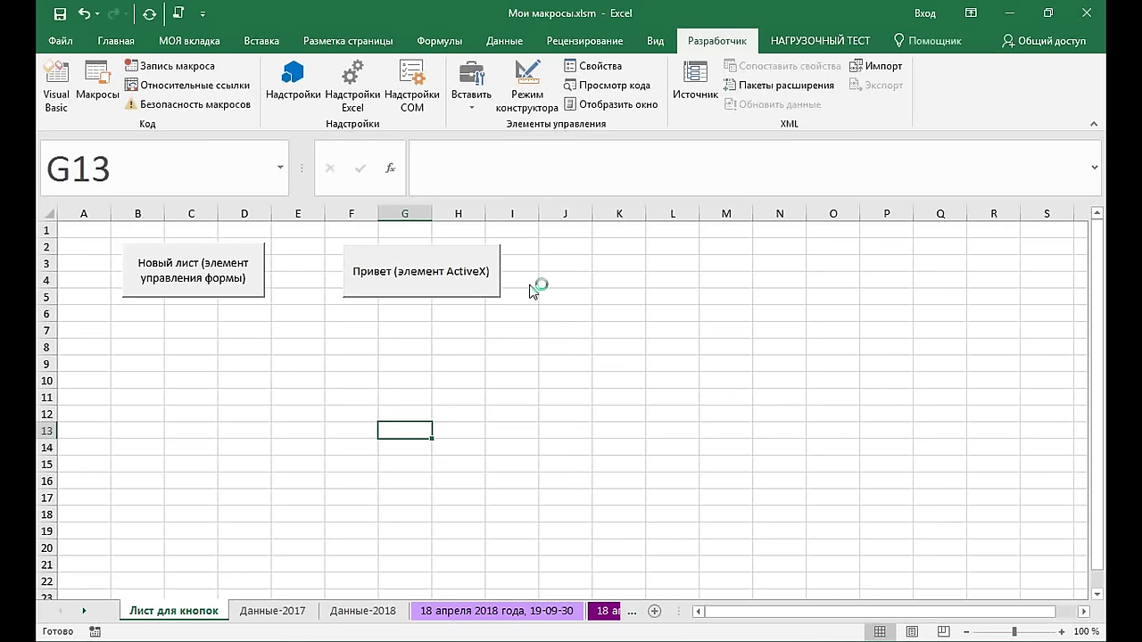
Test the Привет button again, then delete the sheet '18 апреля 2018 года, 19-09-30'
{"action": "left_click", "coordinate": [451, 282]}
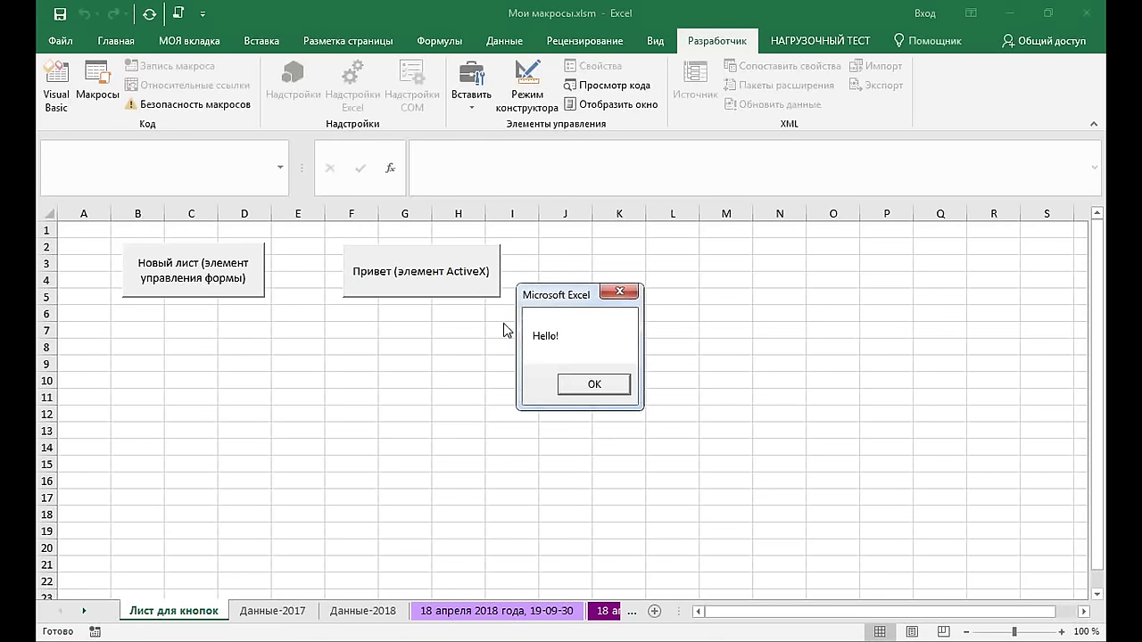
{"action": "left_click", "coordinate": [592, 385]}
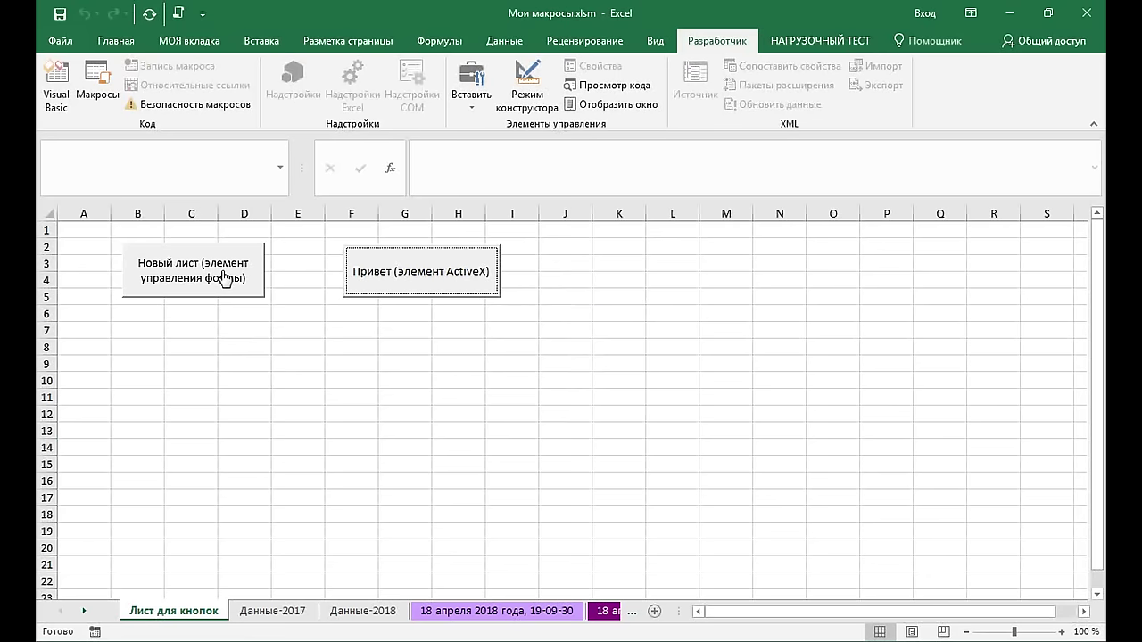
{"action": "left_click", "coordinate": [446, 614]}
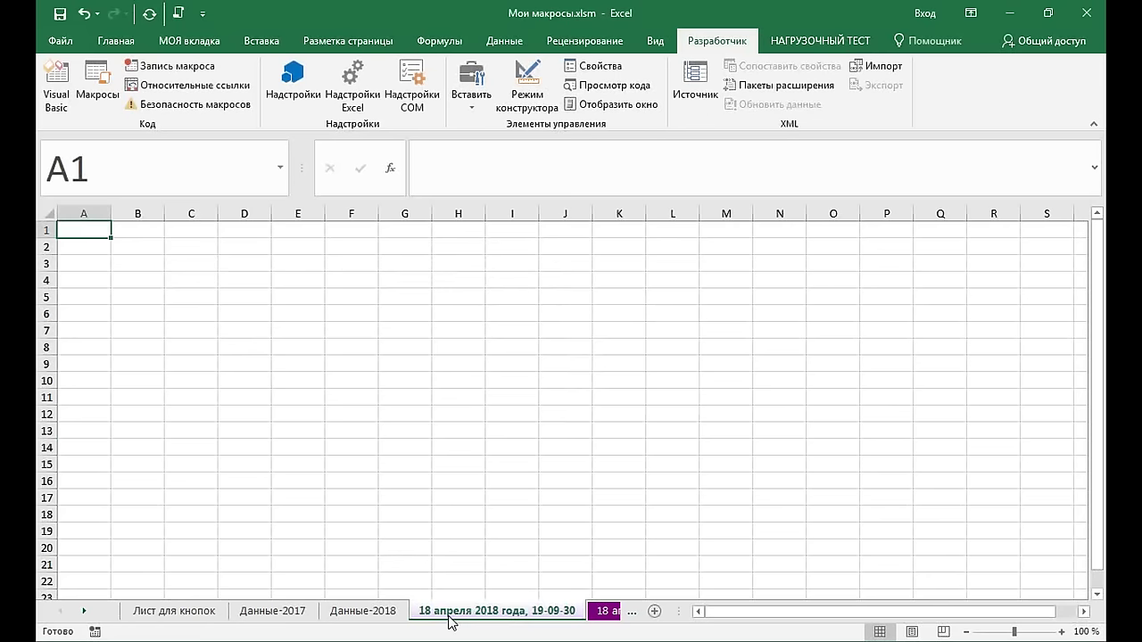
{"action": "right_click", "coordinate": [450, 621]}
{"action": "left_click", "coordinate": [489, 441]}
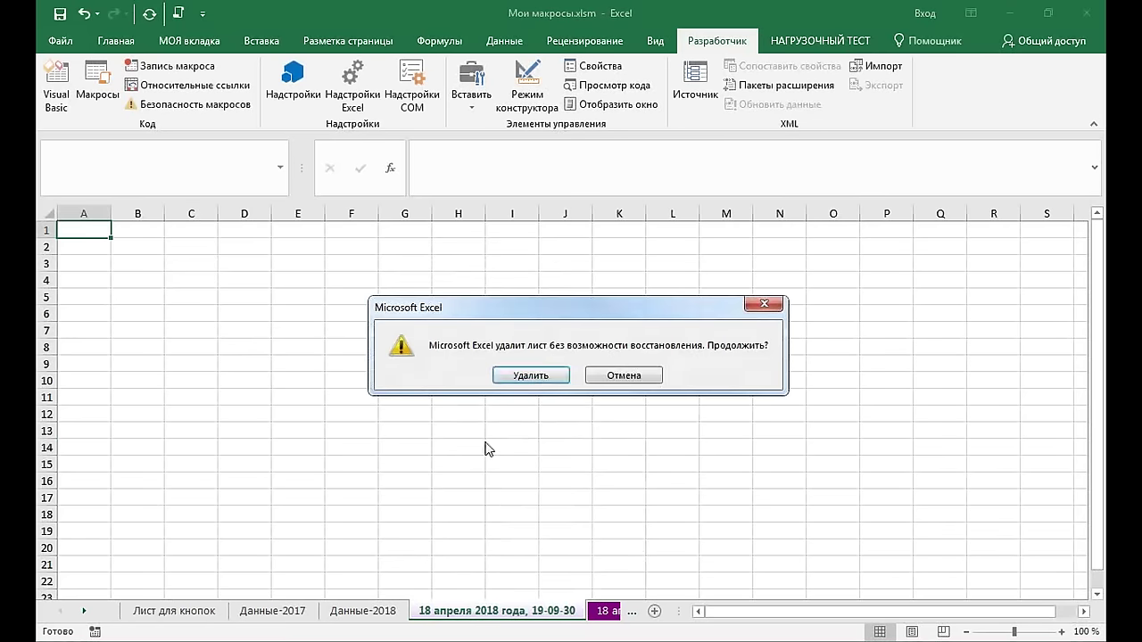
{"action": "left_click", "coordinate": [539, 377]}
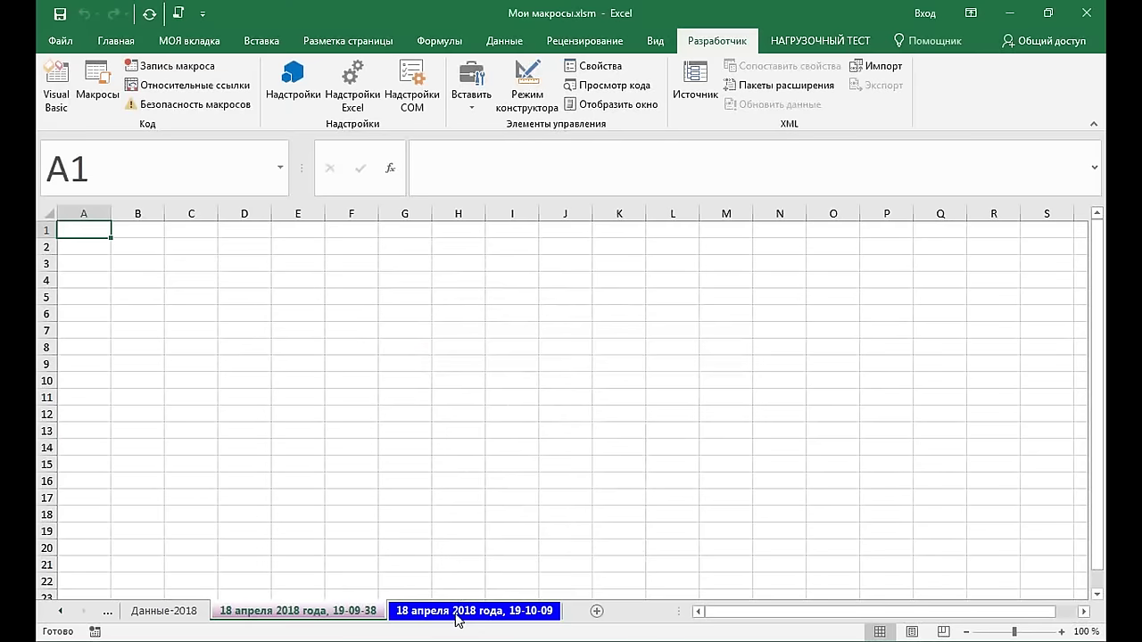
Group and delete the remaining two dated sheets, then return to Лист для кнопок
{"action": "left_click", "coordinate": [458, 616], "text": "ctrl"}
{"action": "right_click", "coordinate": [457, 618]}
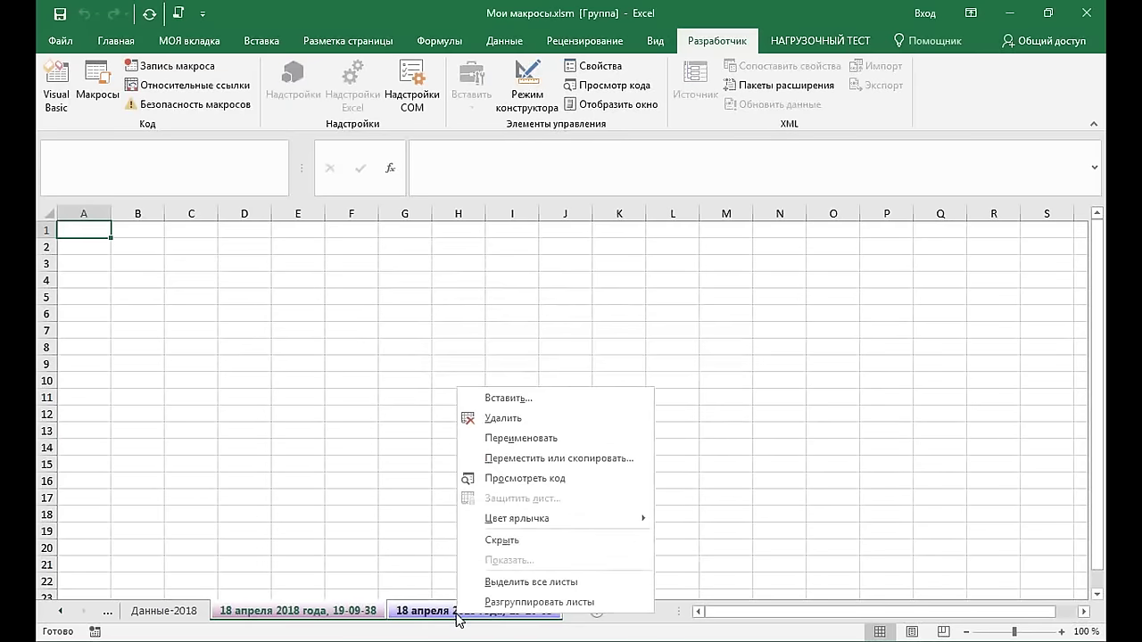
{"action": "left_click", "coordinate": [489, 420]}
{"action": "left_click", "coordinate": [530, 376]}
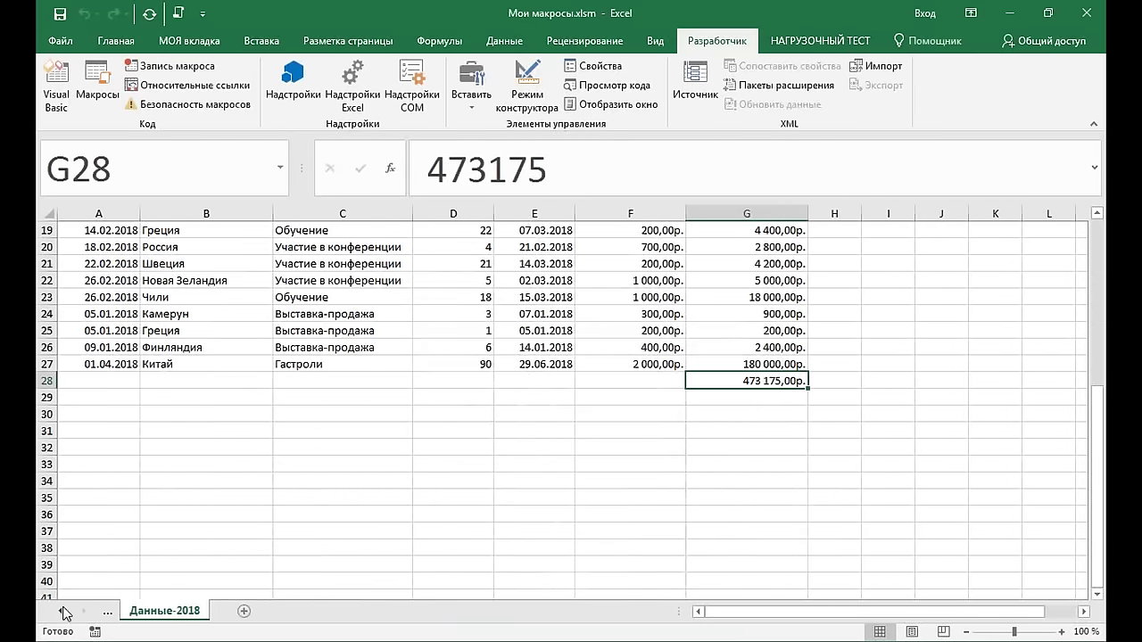
{"action": "left_click", "coordinate": [61, 612]}
{"action": "left_click", "coordinate": [174, 611]}
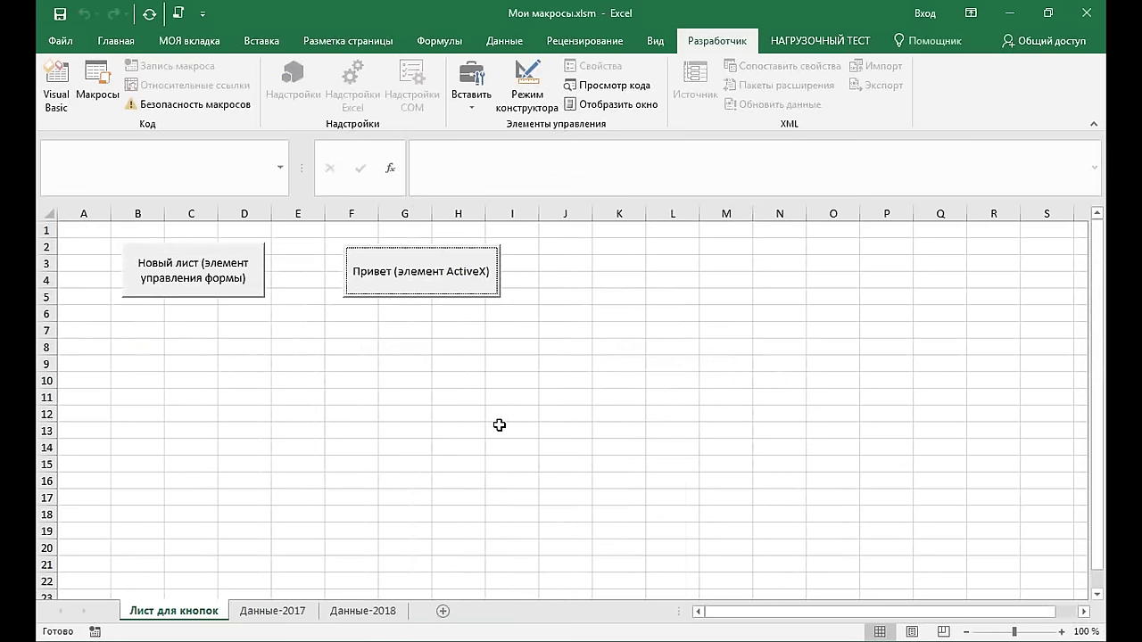
Turn on Design Mode and open the greeting ActiveX button's code via Просмотреть код
{"action": "left_click", "coordinate": [534, 97]}
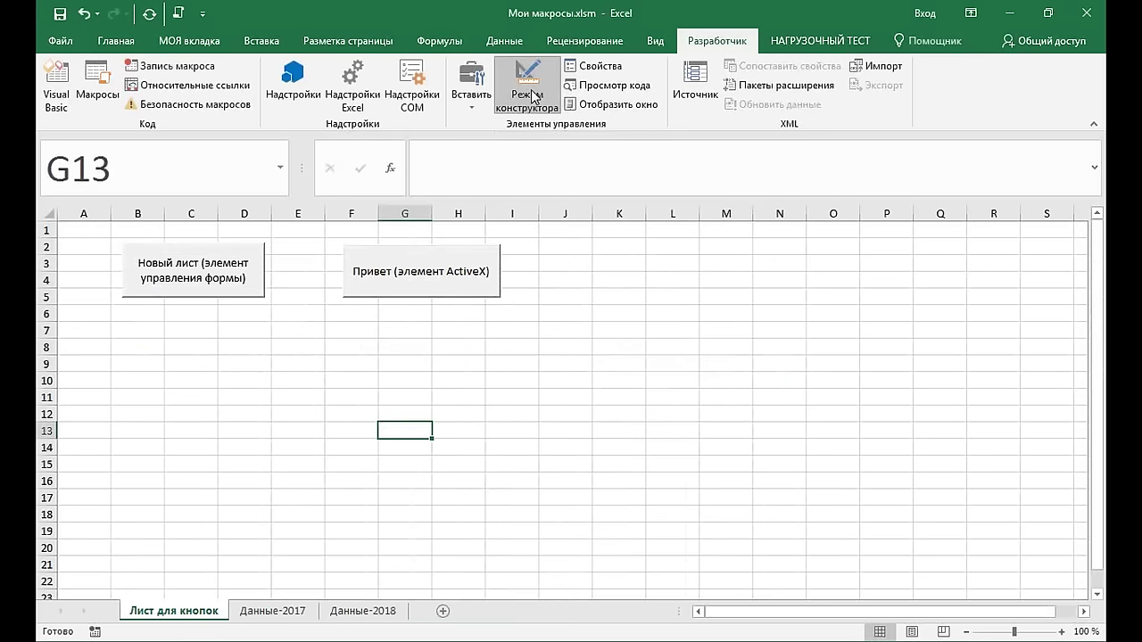
{"action": "left_click", "coordinate": [530, 103]}
{"action": "right_click", "coordinate": [419, 276]}
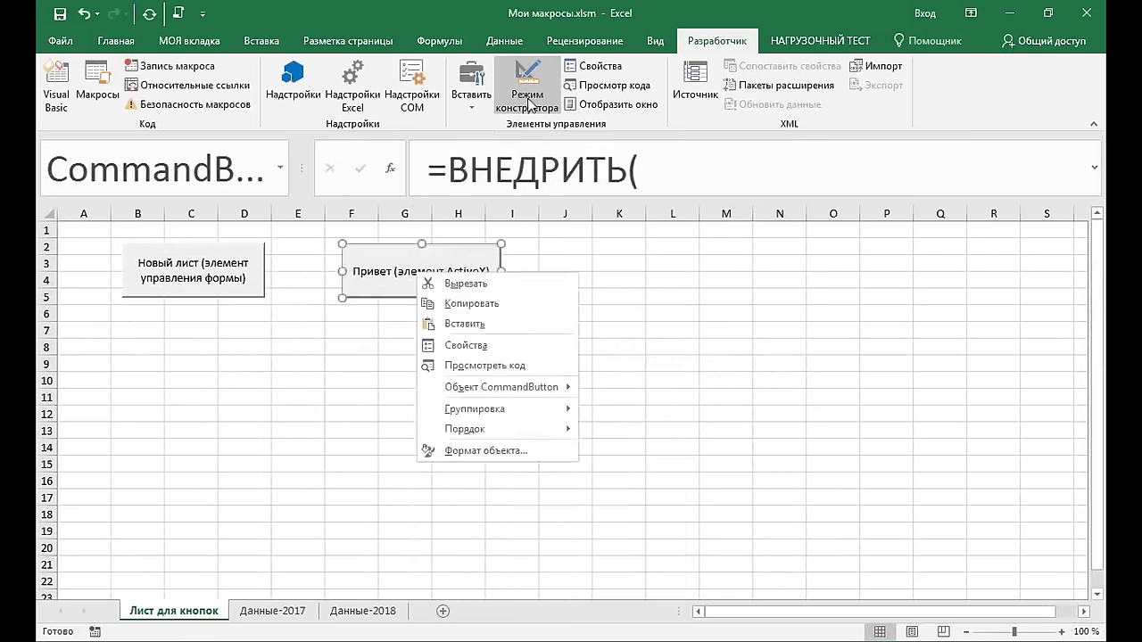
{"action": "left_click", "coordinate": [526, 366]}
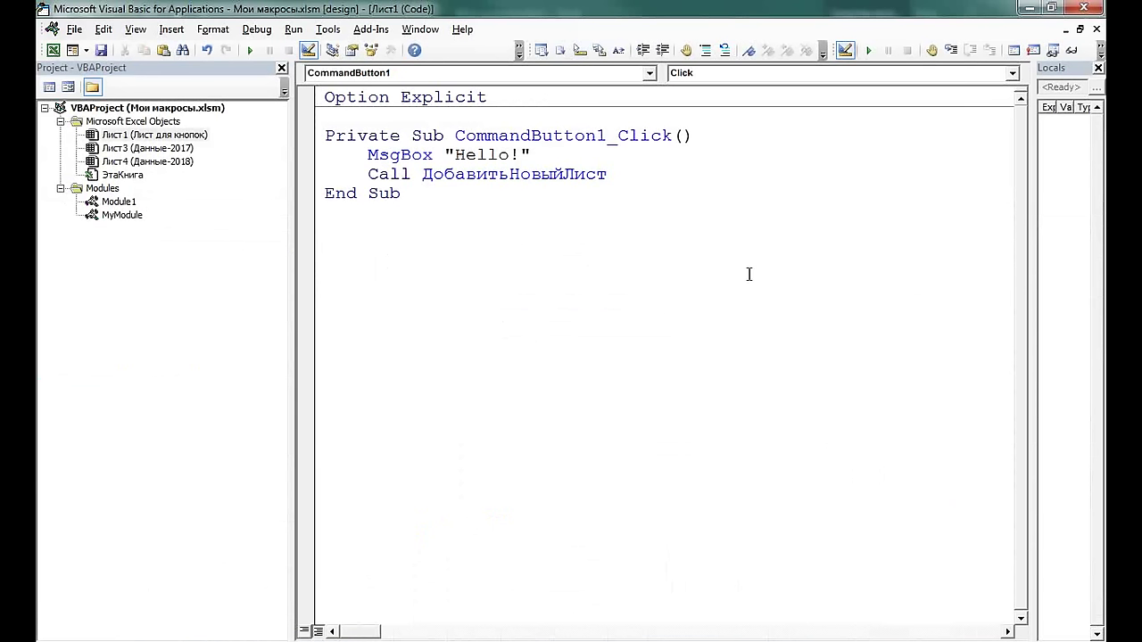
Add an empty CommandButton1_MouseMove procedure from the event dropdown
{"action": "left_click", "coordinate": [523, 157]}
{"action": "left_click", "coordinate": [716, 75]}
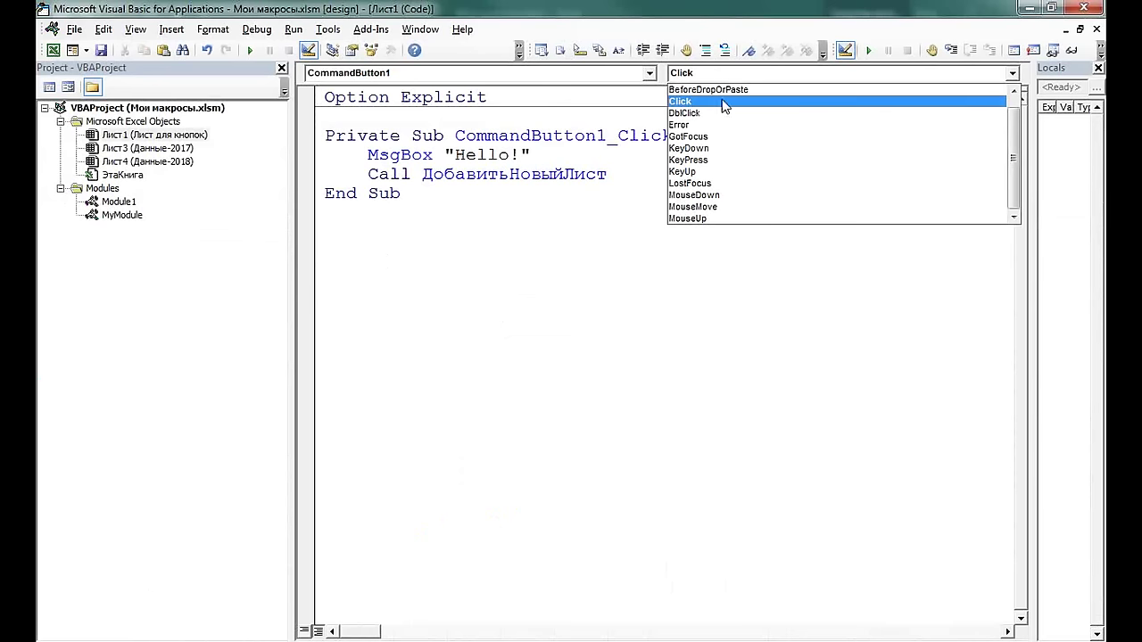
{"action": "left_click", "coordinate": [789, 207]}
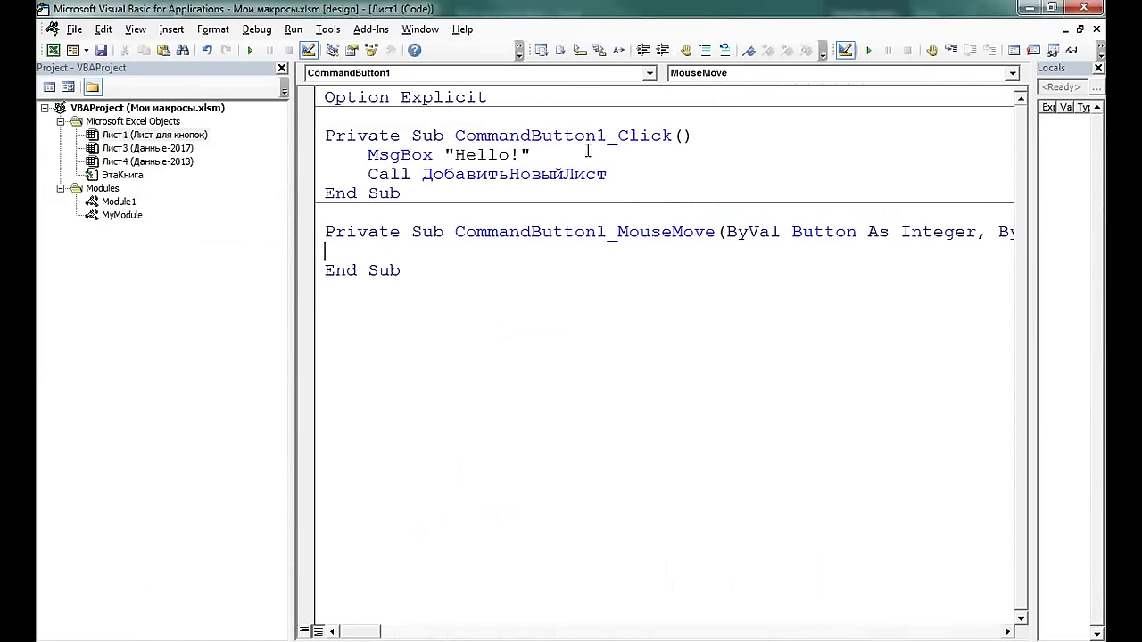
Move the MsgBox and Call lines from CommandButton1_Click into CommandButton1_MouseMove
{"action": "left_click", "coordinate": [613, 173]}
{"action": "left_click_drag", "start_coordinate": [614, 173], "coordinate": [314, 159]}
{"action": "key", "text": "ctrl+c"}
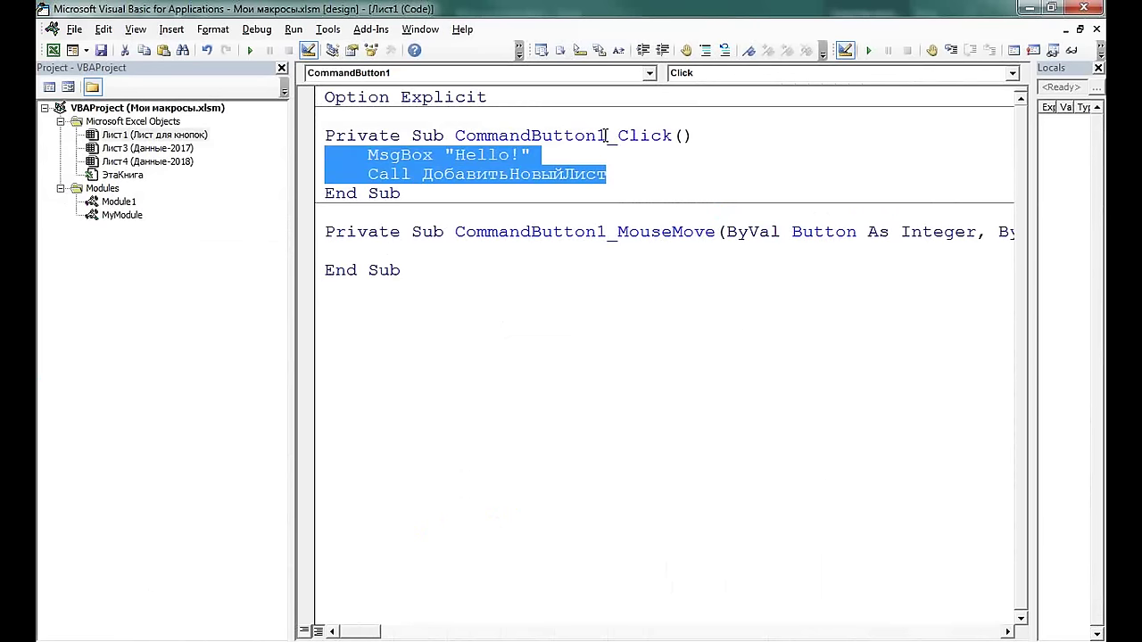
{"action": "key", "text": "Delete"}
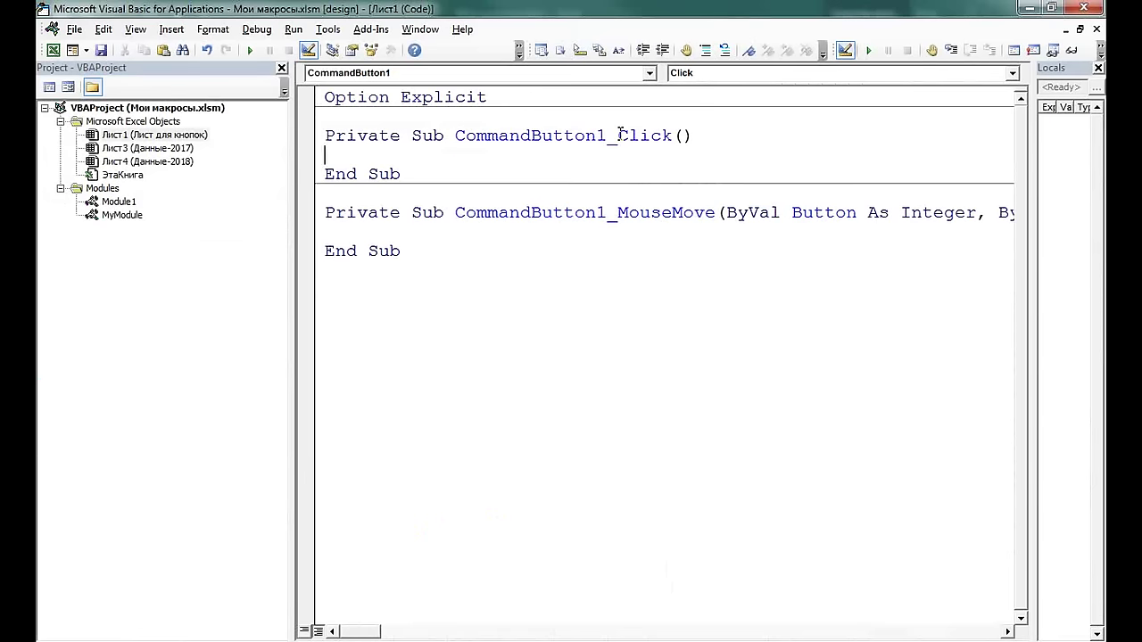
{"action": "left_click", "coordinate": [414, 227]}
{"action": "key", "text": "ctrl+v"}
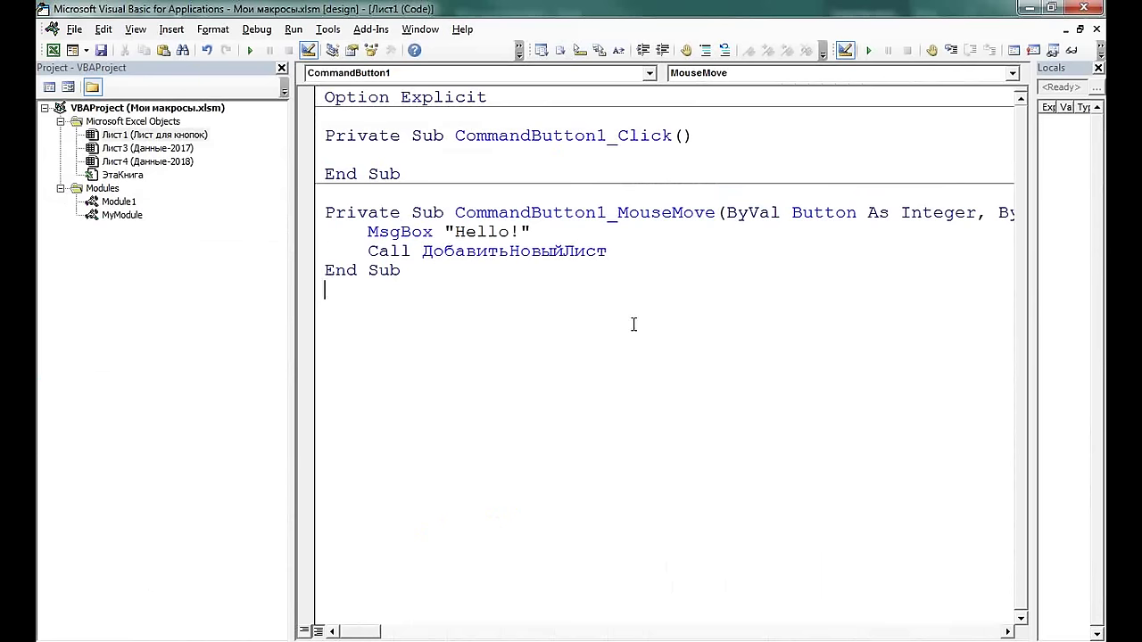
Close the VBA editor and switch Design Mode off
{"action": "left_click", "coordinate": [438, 160]}
{"action": "left_click", "coordinate": [607, 256]}
{"action": "left_click", "coordinate": [471, 338]}
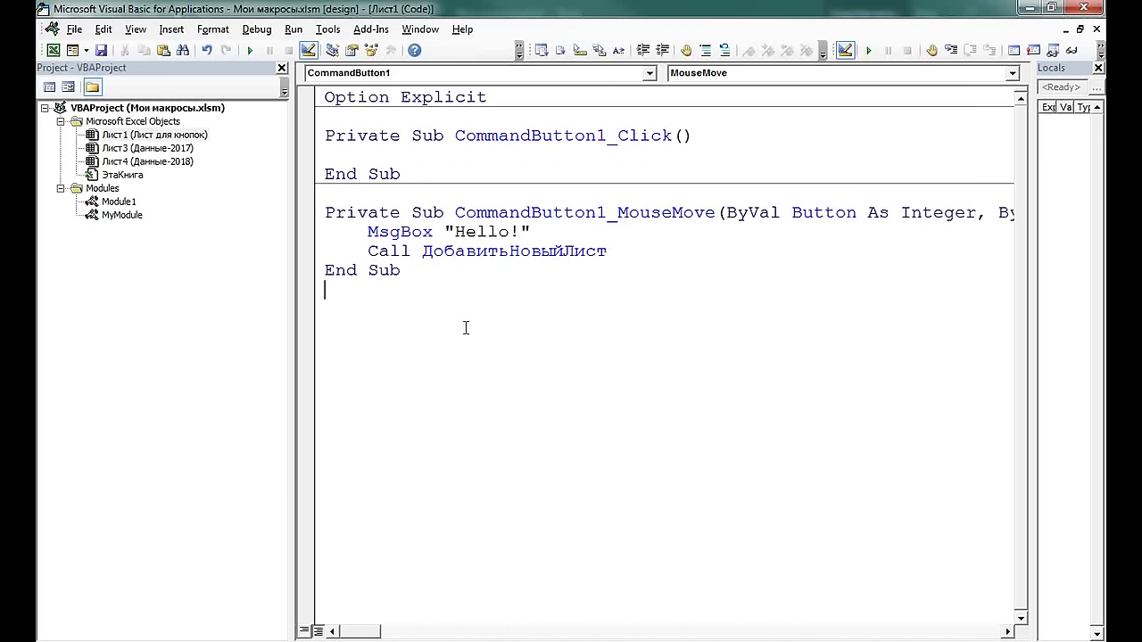
{"action": "left_click", "coordinate": [710, 250]}
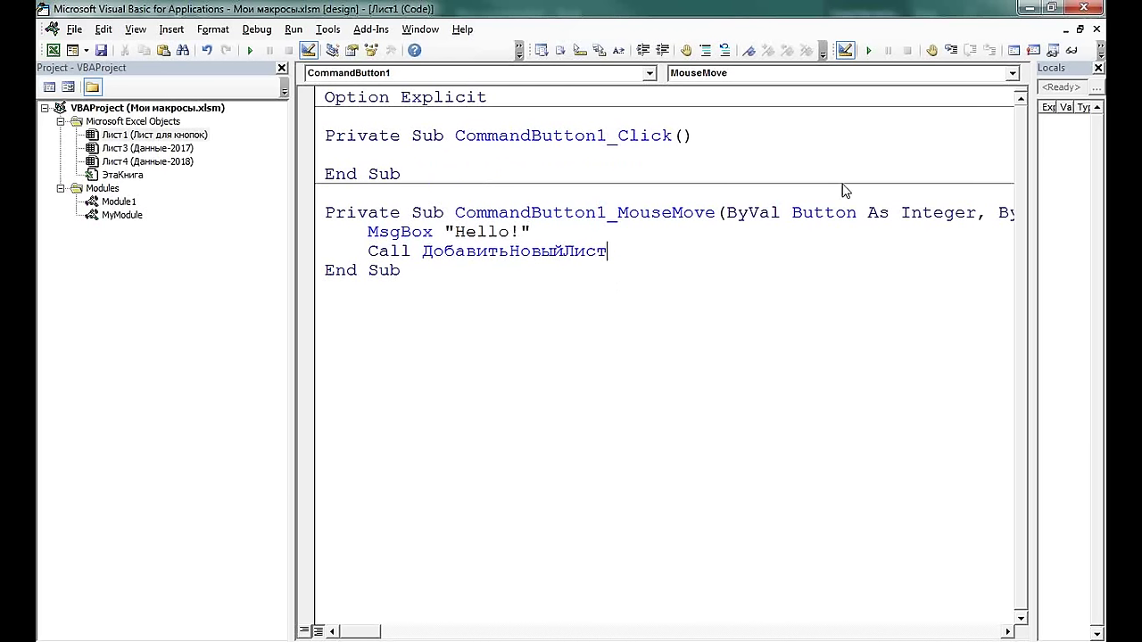
{"action": "left_click", "coordinate": [1085, 9]}
{"action": "left_click", "coordinate": [540, 100]}
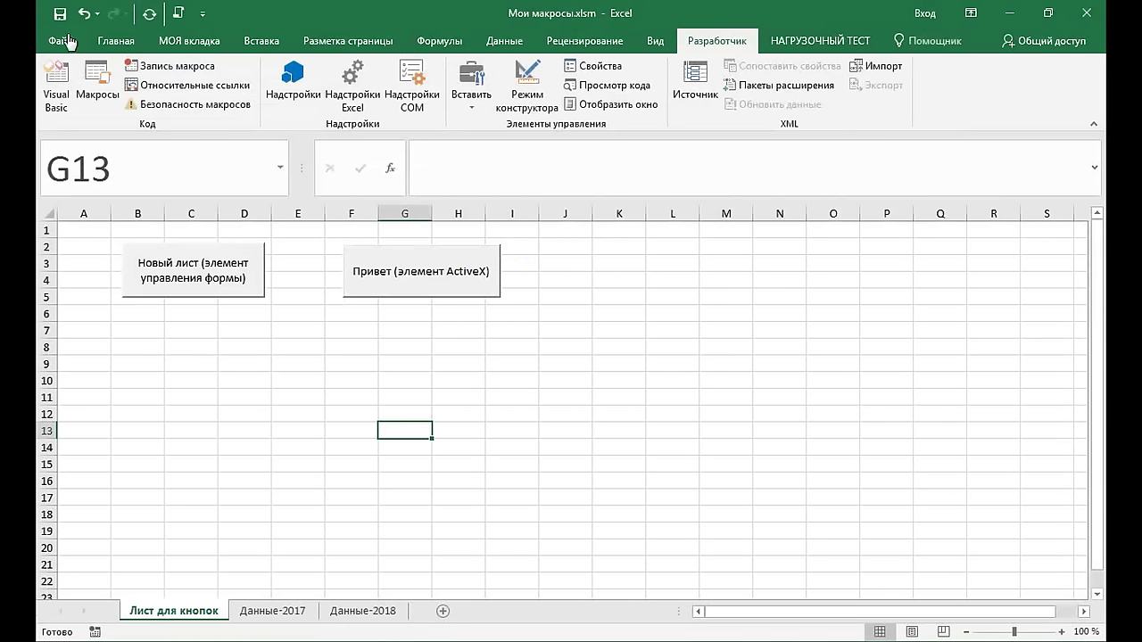
Run the Новый лист button, delete the dated sheet it created, and return to Лист для кнопок
{"action": "left_click", "coordinate": [189, 288]}
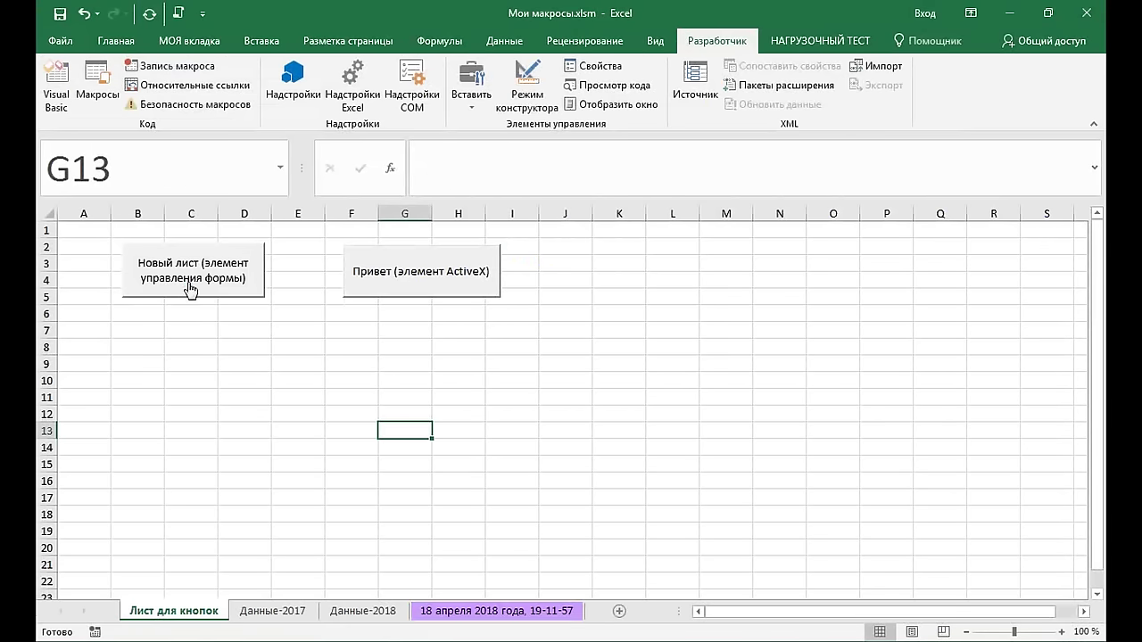
{"action": "right_click", "coordinate": [444, 612]}
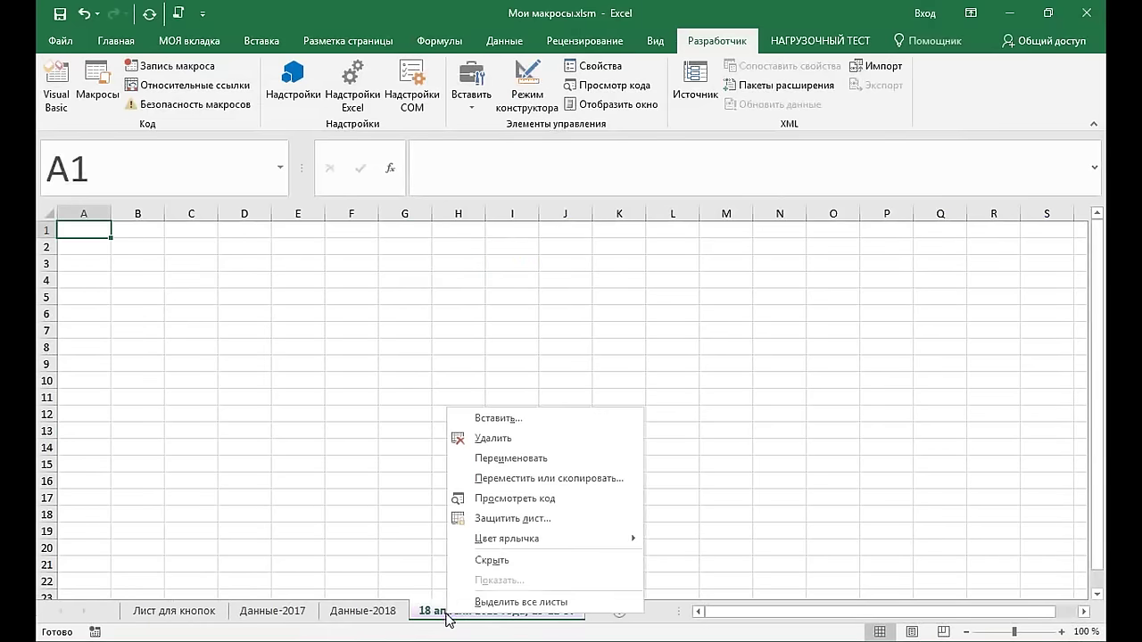
{"action": "left_click", "coordinate": [500, 441]}
{"action": "left_click", "coordinate": [515, 383]}
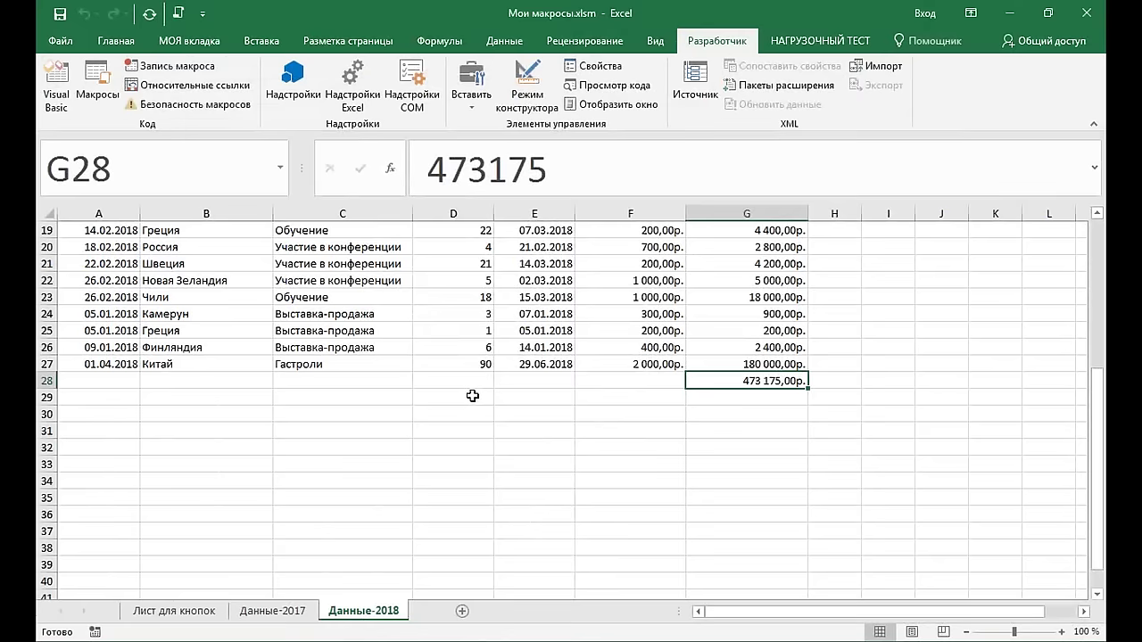
{"action": "left_click", "coordinate": [161, 614]}
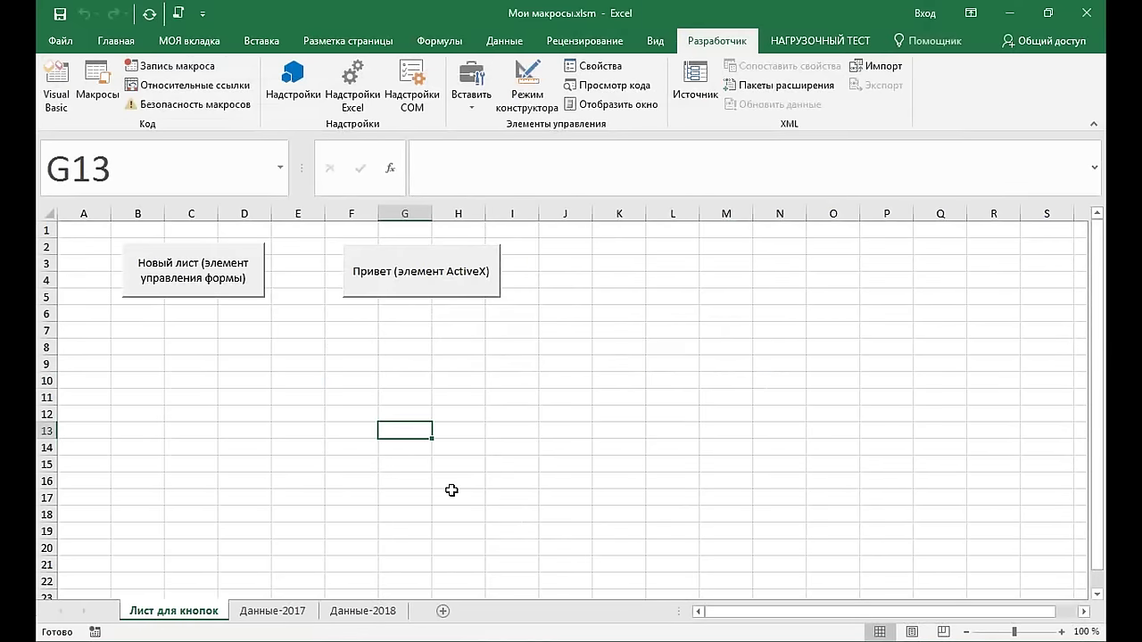
Trigger the Привет button's MouseMove greeting and dismiss both Hello! messages
{"action": "left_click", "coordinate": [433, 291]}
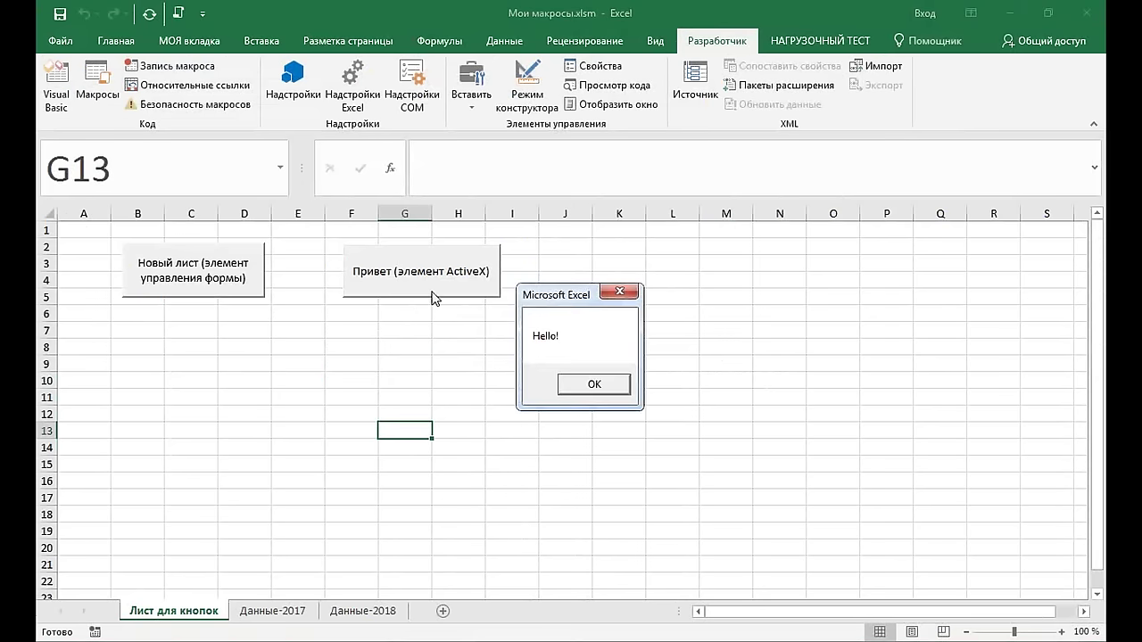
{"action": "left_click", "coordinate": [589, 384]}
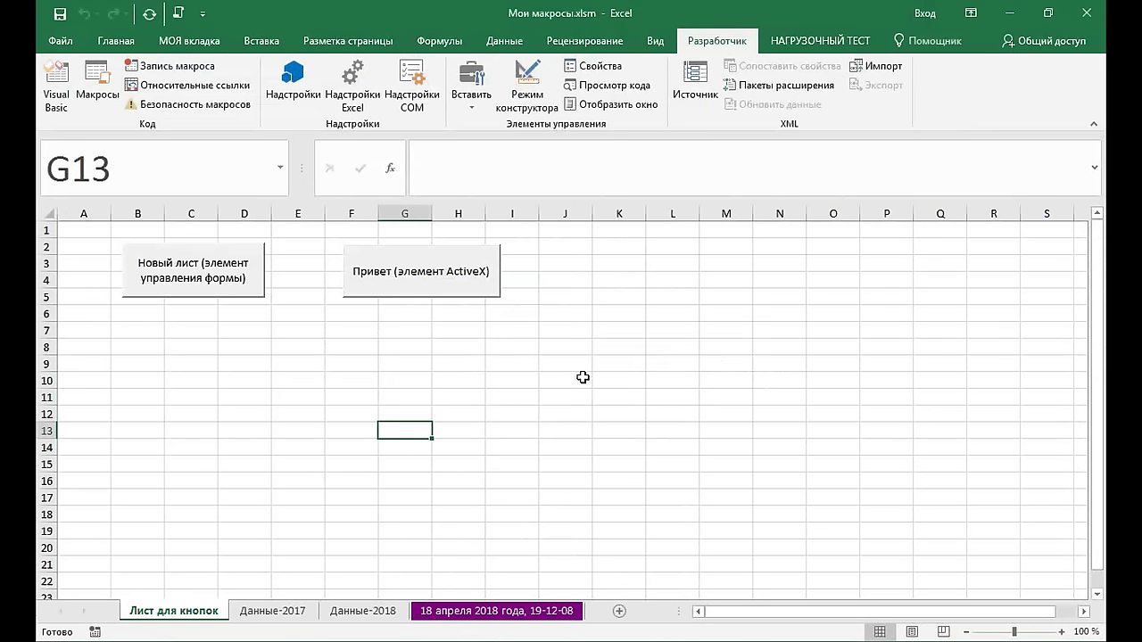
{"action": "key", "text": "space"}
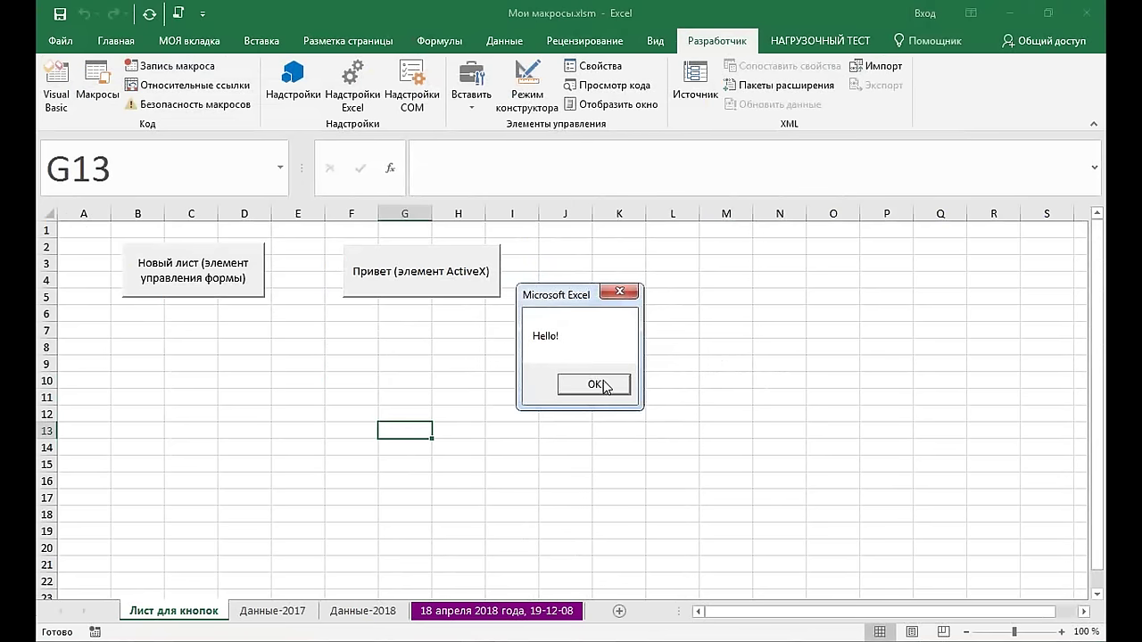
{"action": "left_click", "coordinate": [603, 386]}
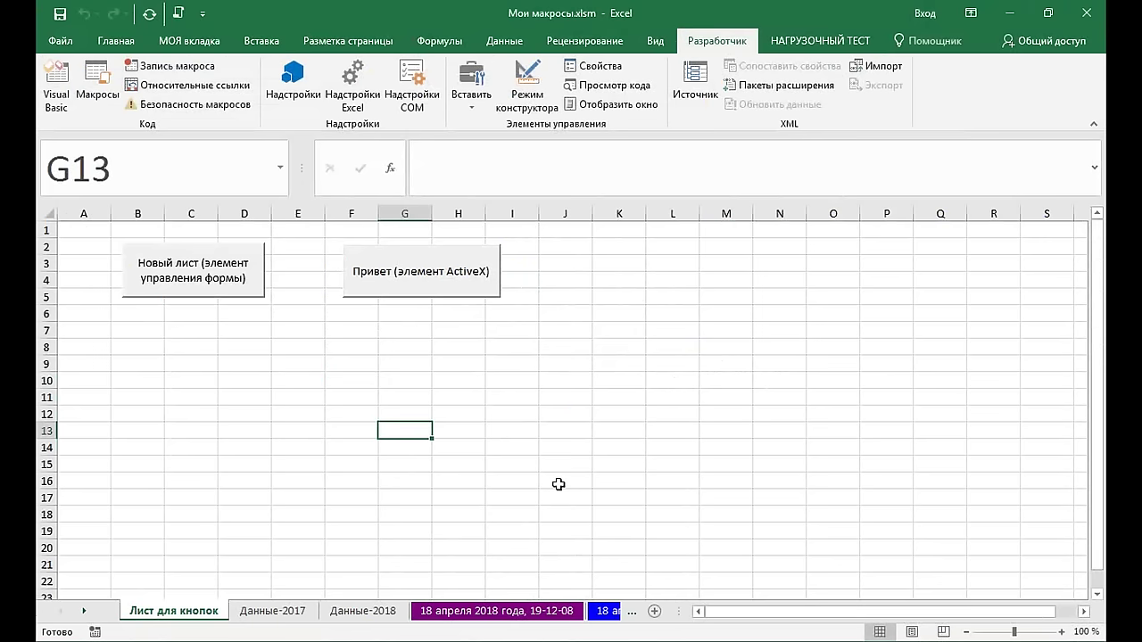
Show the Developer tab's Insert gallery of Form and ActiveX controls
{"action": "left_click", "coordinate": [471, 89]}
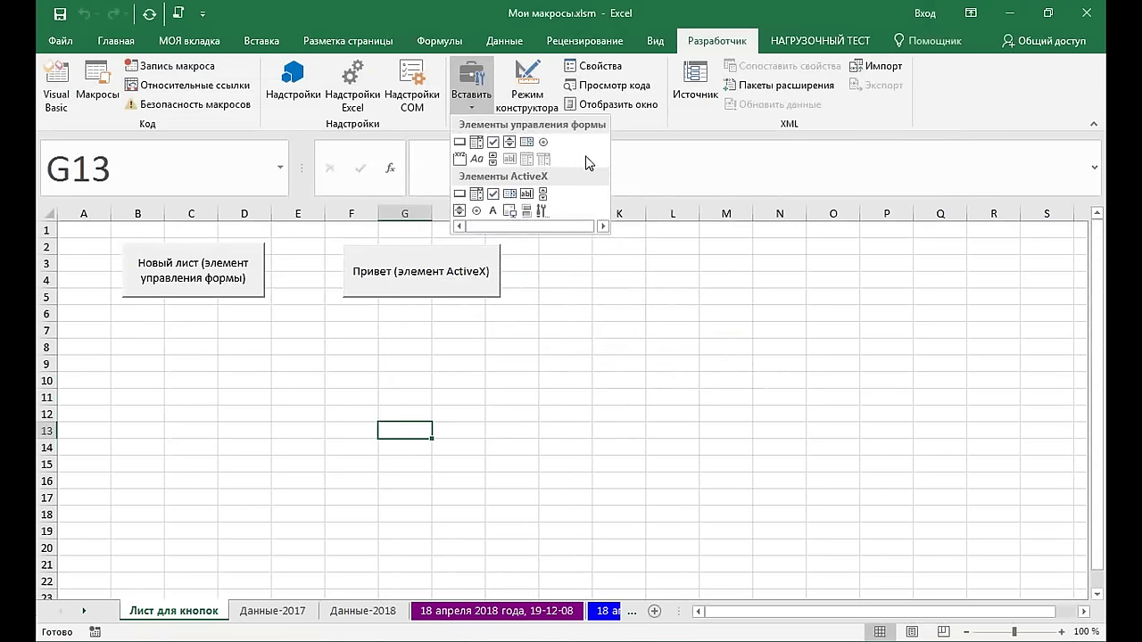
Close the controls gallery and delete the 19-12-08 and 19-12-13 dated sheets
{"action": "left_click", "coordinate": [752, 285]}
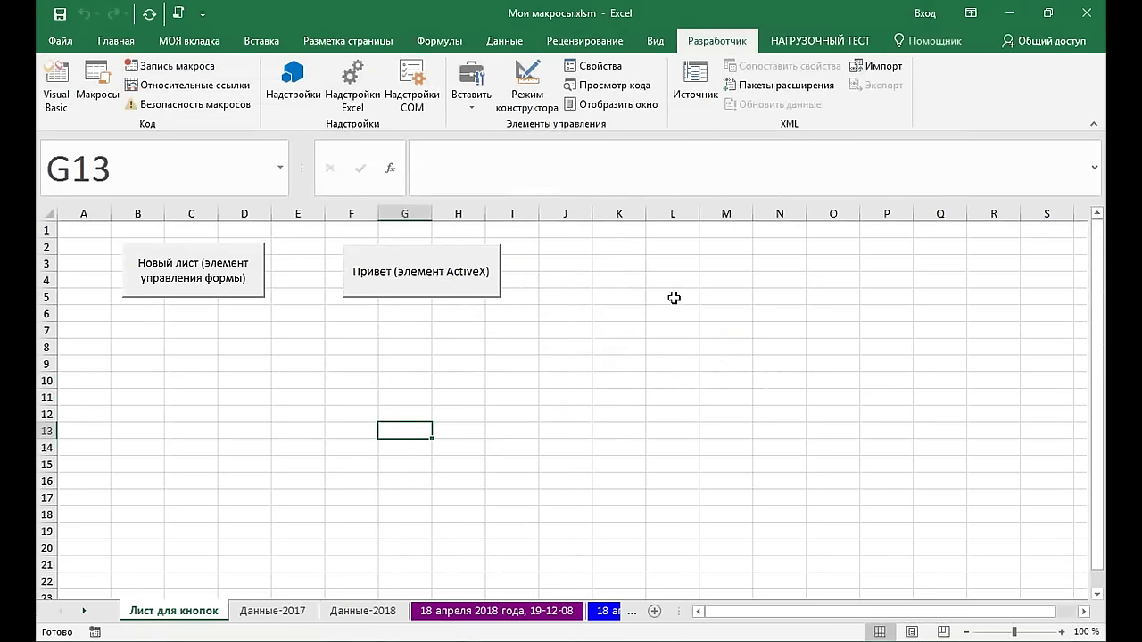
{"action": "right_click", "coordinate": [529, 616]}
{"action": "left_click", "coordinate": [571, 437]}
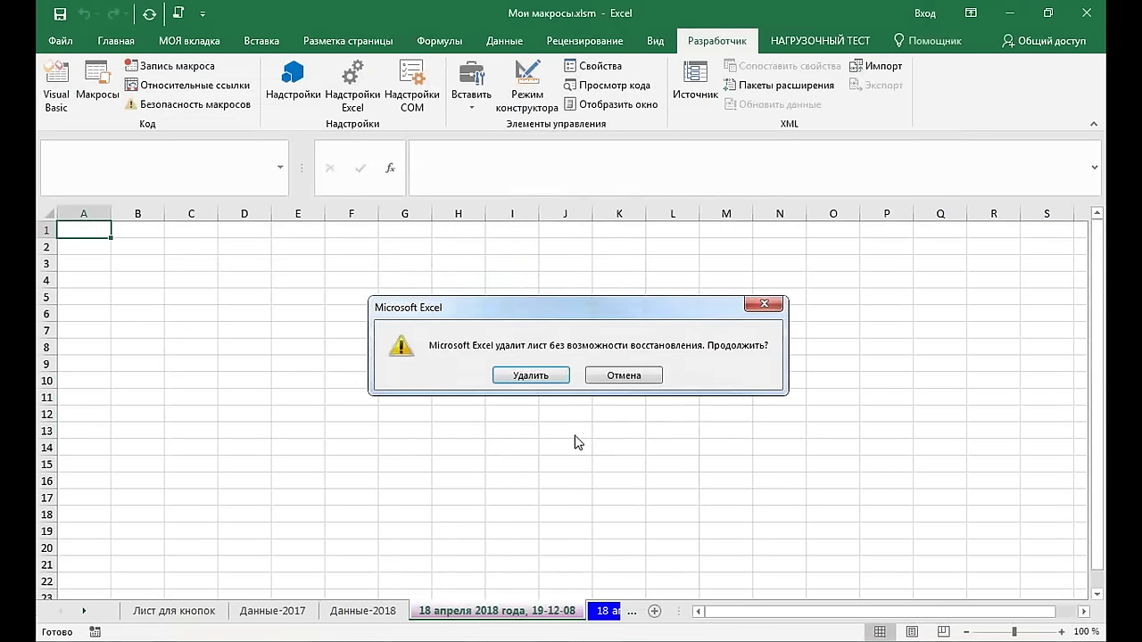
{"action": "left_click", "coordinate": [537, 377]}
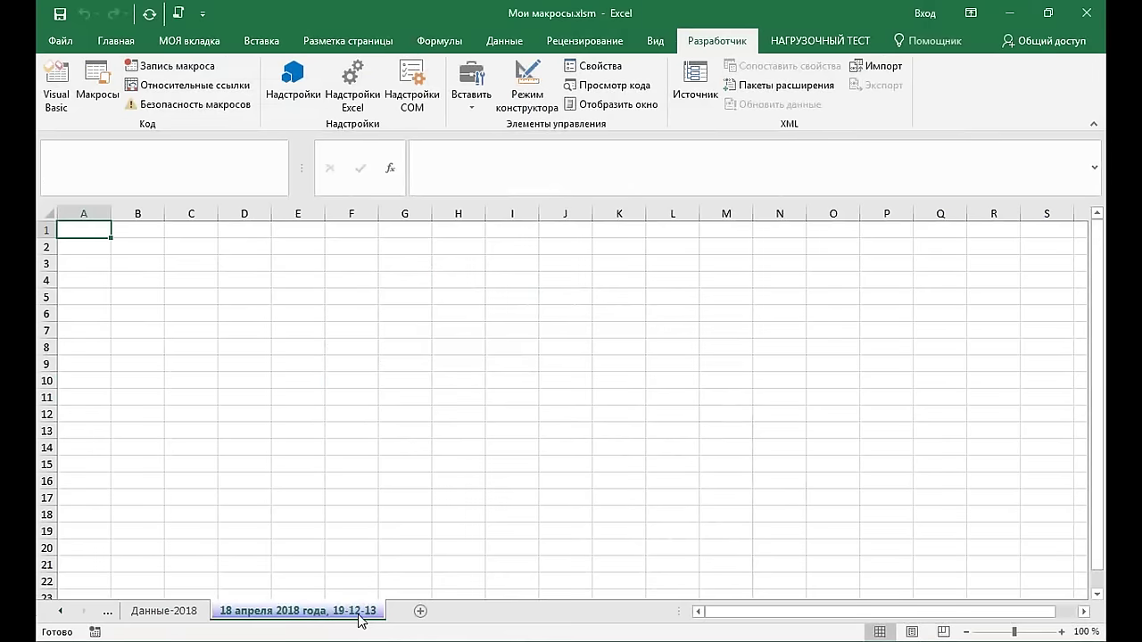
{"action": "right_click", "coordinate": [364, 614]}
{"action": "left_click", "coordinate": [410, 439]}
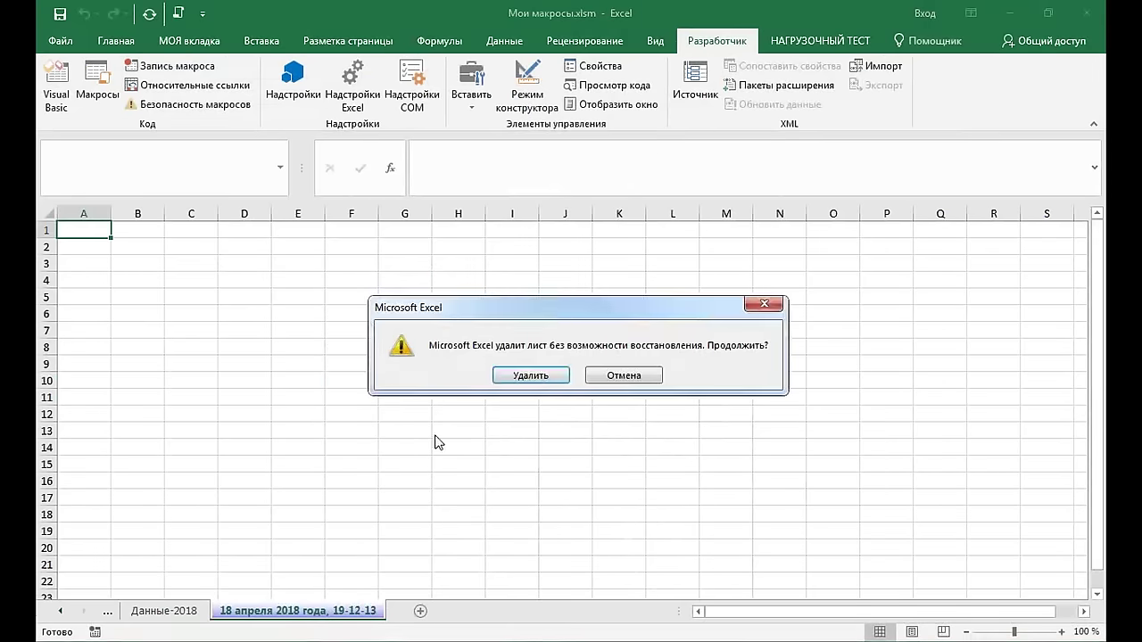
{"action": "left_click", "coordinate": [531, 377]}
Scroll the sheet tabs back and return to Лист для кнопок
{"action": "left_click", "coordinate": [60, 611]}
{"action": "left_click", "coordinate": [60, 611]}
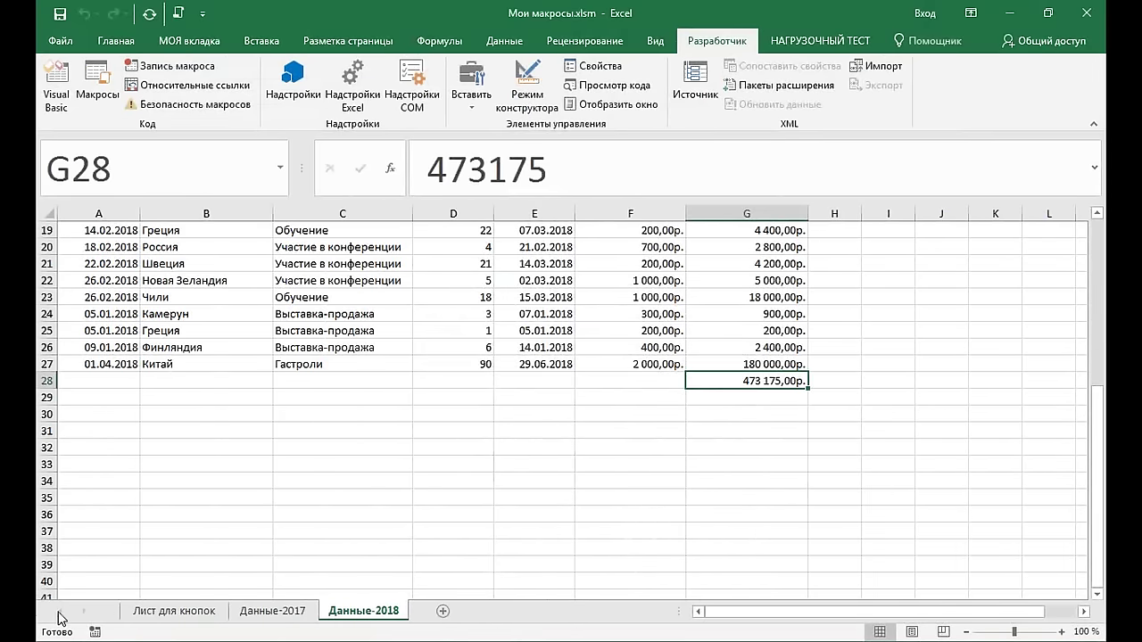
{"action": "left_click", "coordinate": [174, 611]}
{"action": "left_click", "coordinate": [212, 497]}
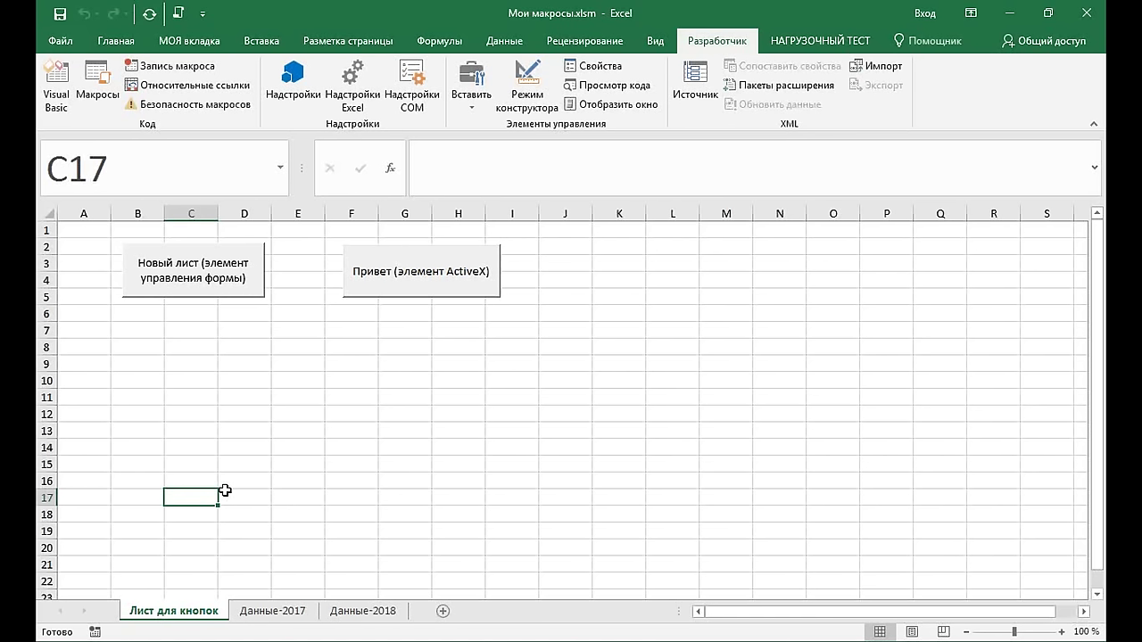
Switch back to PowerPoint slide 8 «Кнопки на рабочем листе Excel»
{"action": "key", "text": "ctrl+shift+h"}
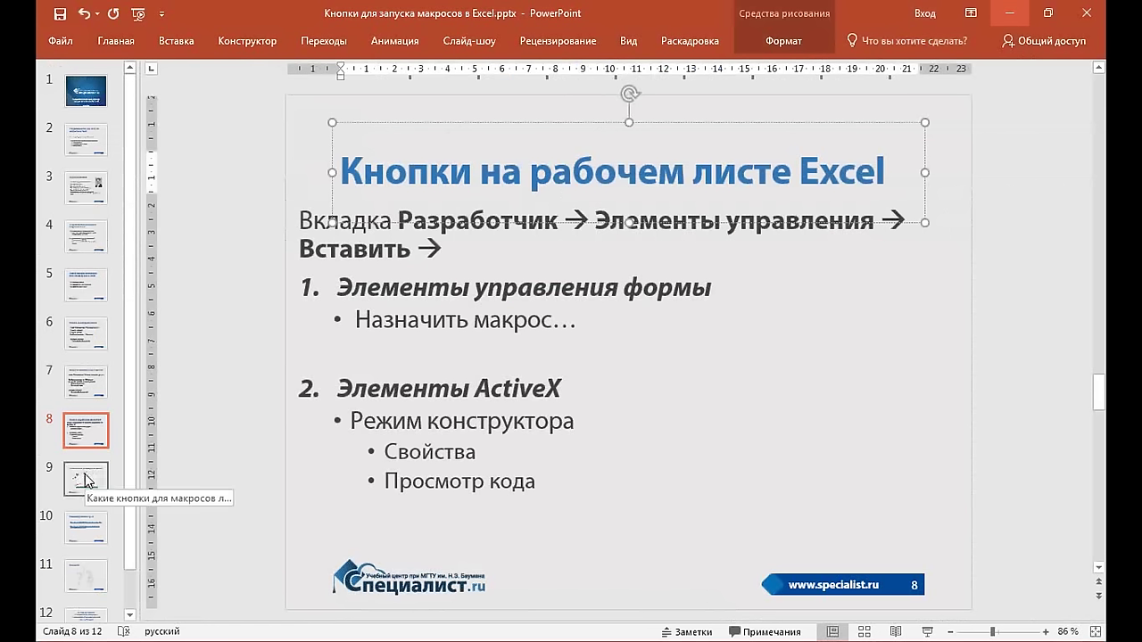
{"action": "left_click", "coordinate": [451, 385]}
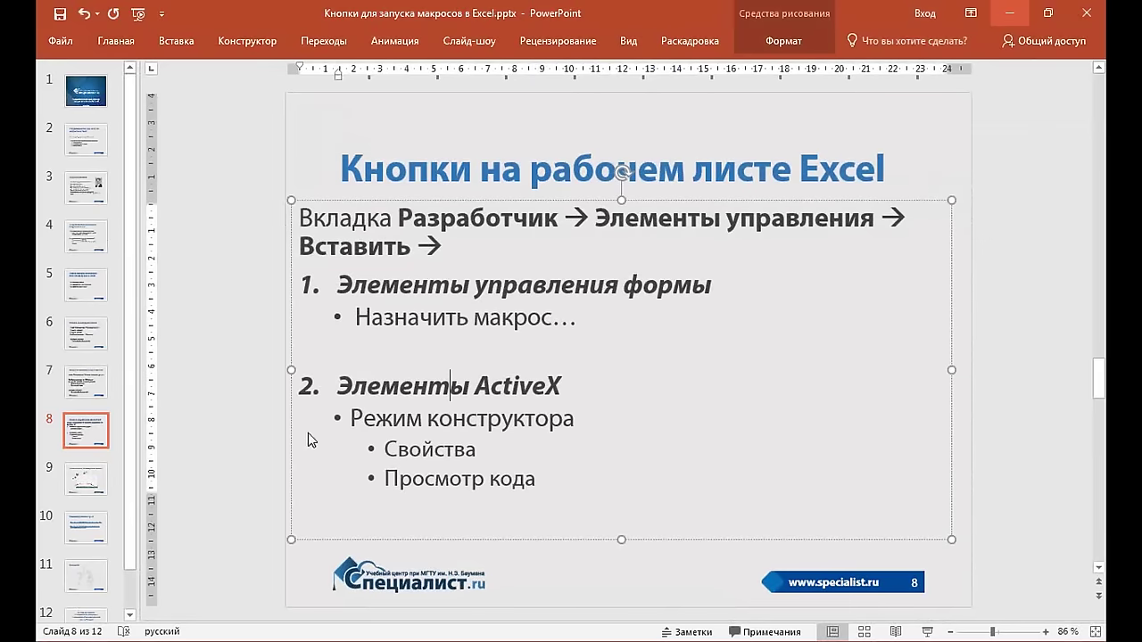
{"action": "left_click", "coordinate": [86, 479]}
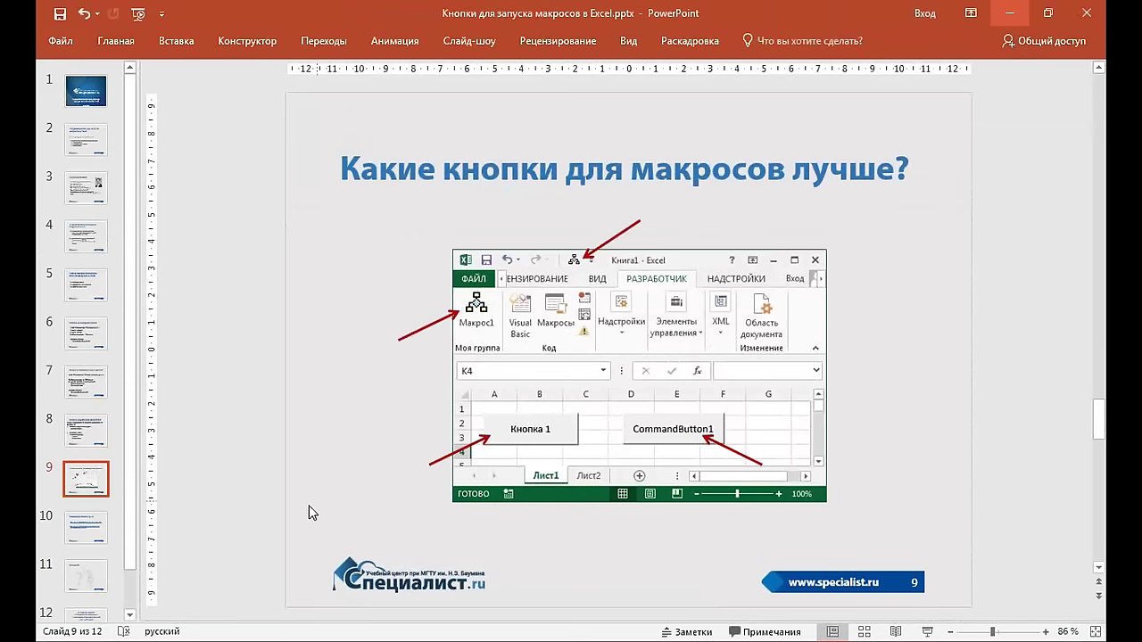
Go through the recommended courses slide and the Вопросы? slide to the closing contact slide 12
{"action": "left_click", "coordinate": [102, 521]}
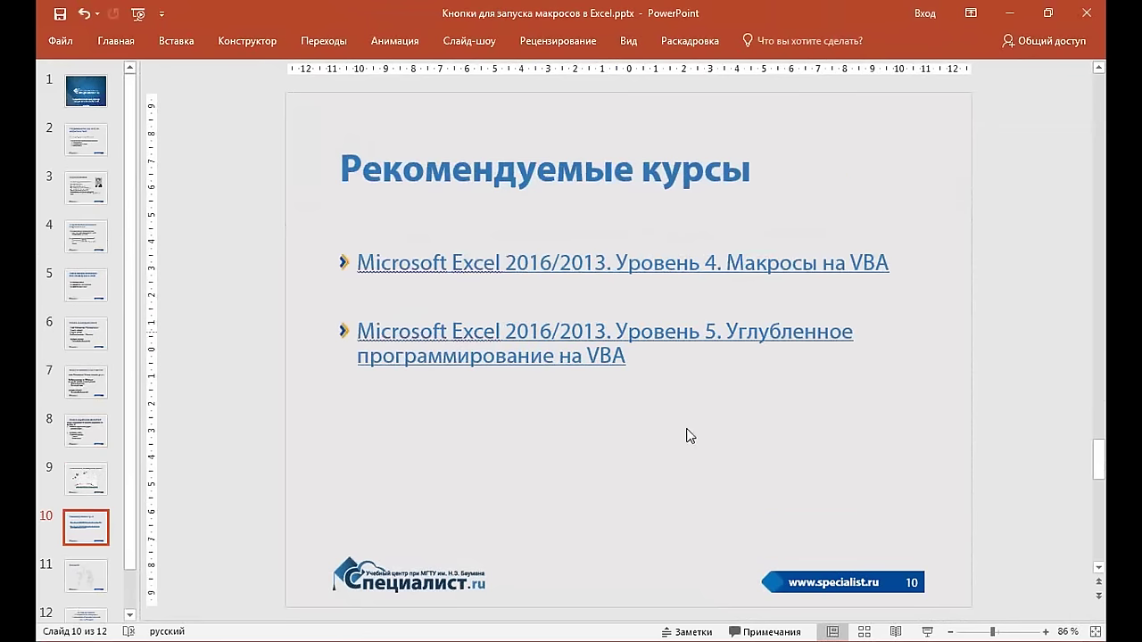
{"action": "left_click", "coordinate": [80, 576]}
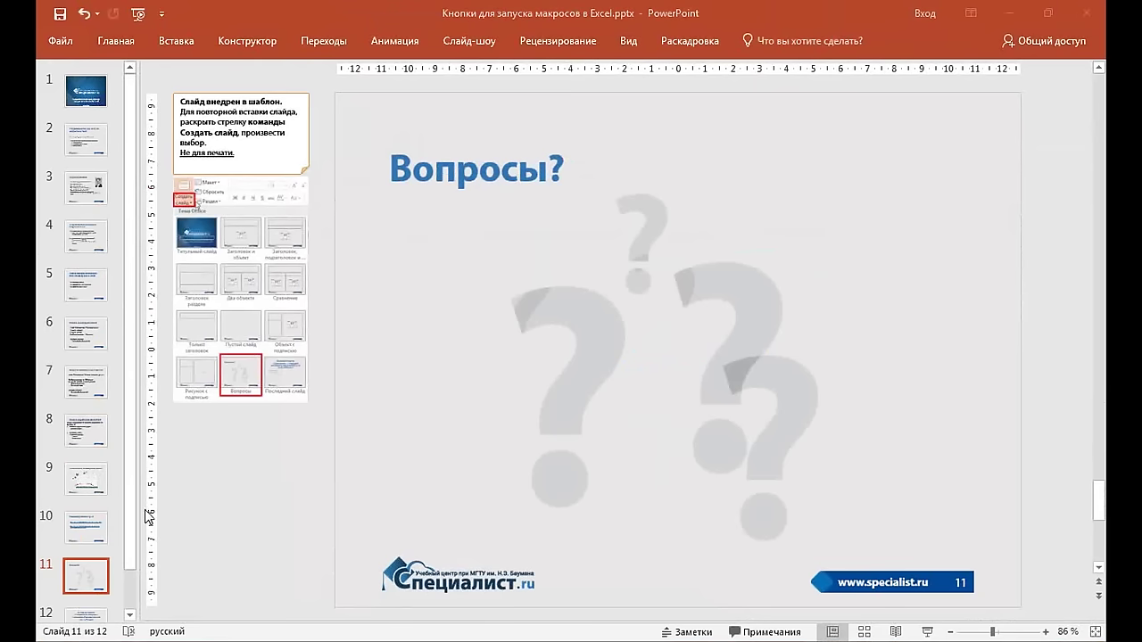
{"action": "left_click", "coordinate": [85, 616]}
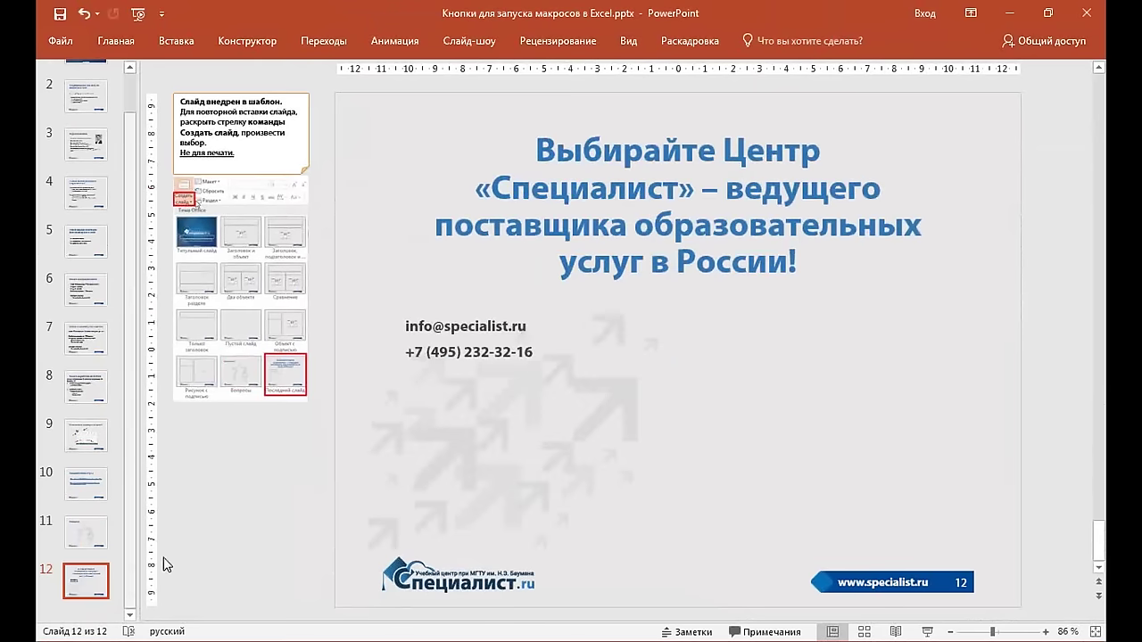